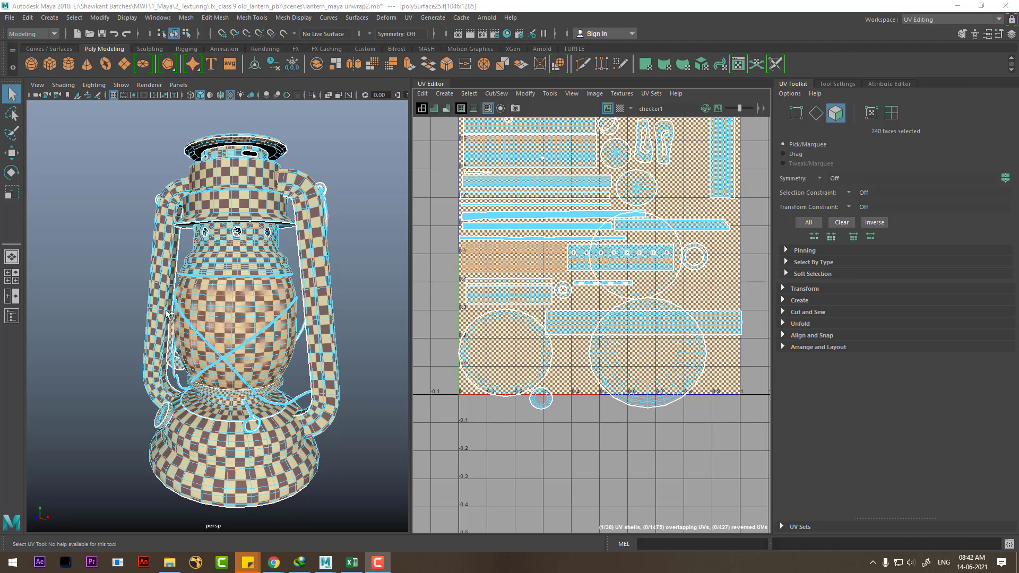
Step: Return the lantern to object selection and switch the UV Editor to Face selection
{"action": "right_click_drag", "start_coordinate": [166, 314], "coordinate": [254, 238]}
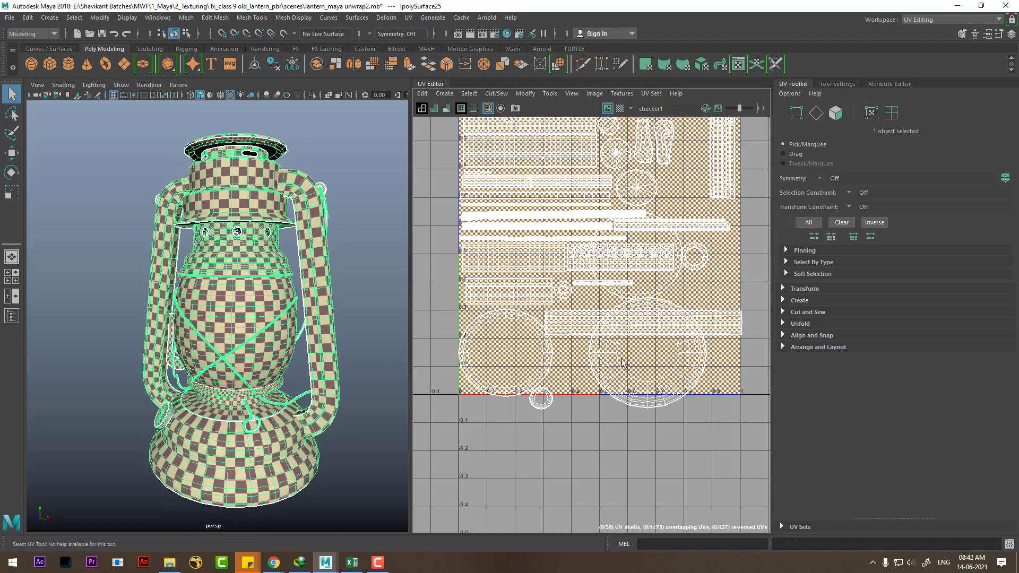
{"action": "scroll", "coordinate": [623, 362], "scroll_direction": "down", "scroll_amount": 3}
{"action": "scroll", "coordinate": [617, 355], "scroll_direction": "up", "scroll_amount": 1}
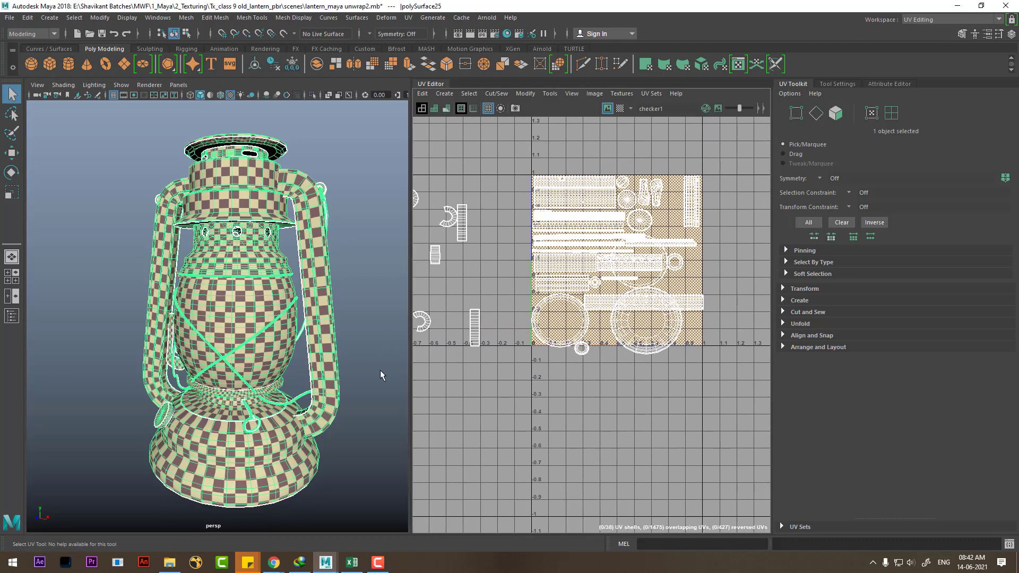
{"action": "right_click_drag", "start_coordinate": [617, 310], "coordinate": [616, 342]}
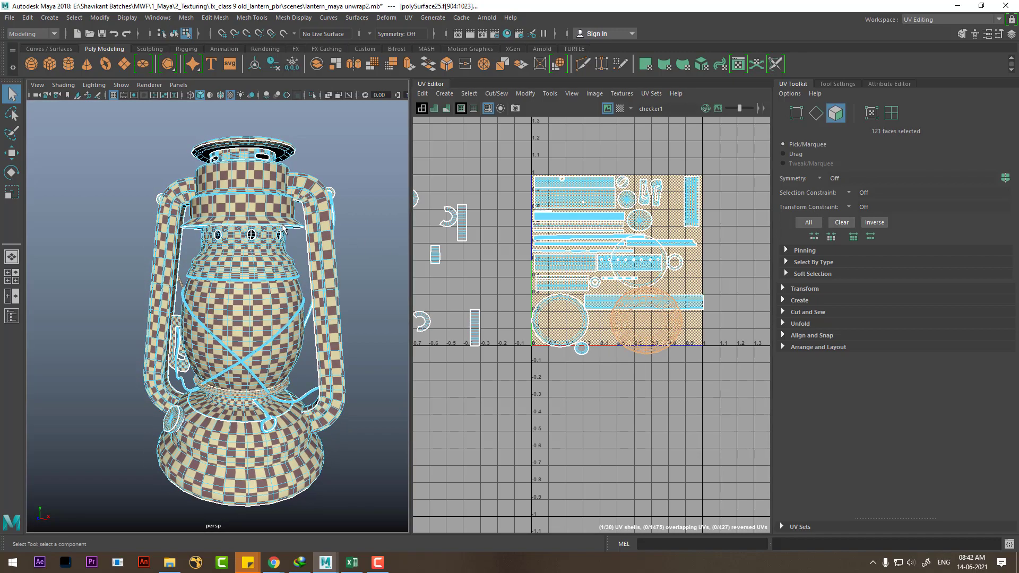
Step: Cycle the viewport through wireframe, lighting and shaded display to show the checker texture
{"action": "key", "text": "4"}
{"action": "scroll", "coordinate": [273, 362], "scroll_direction": "up", "scroll_amount": 4}
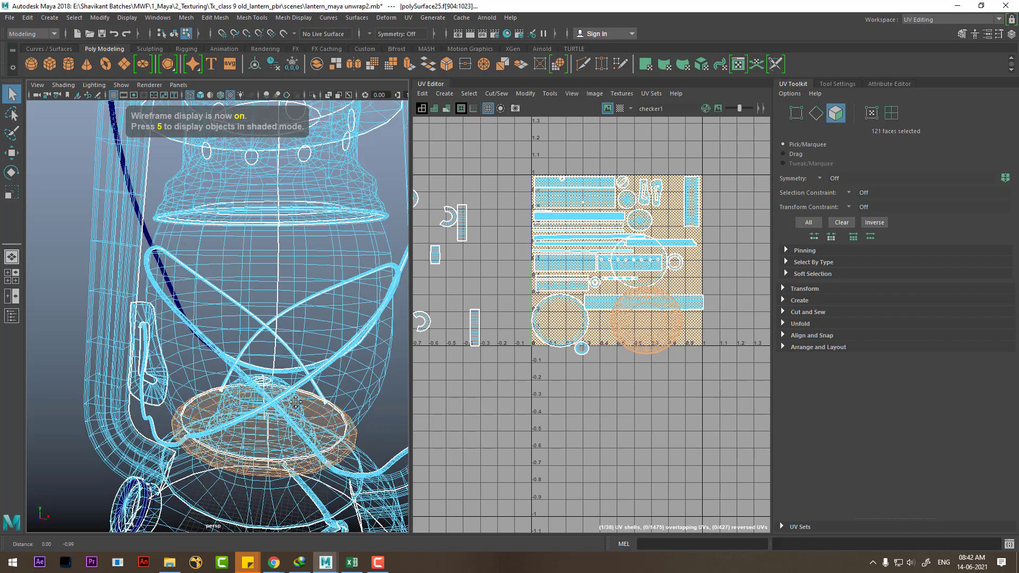
{"action": "scroll", "coordinate": [281, 382], "scroll_direction": "up", "scroll_amount": 3}
{"action": "key", "text": "6"}
{"action": "key", "text": "7"}
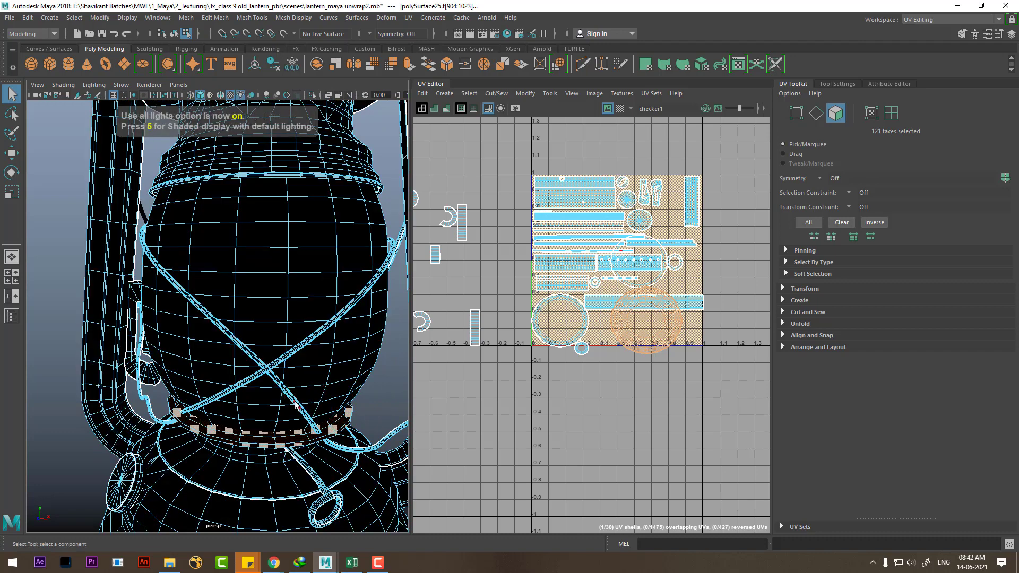
{"action": "key", "text": "5"}
{"action": "key", "text": "6"}
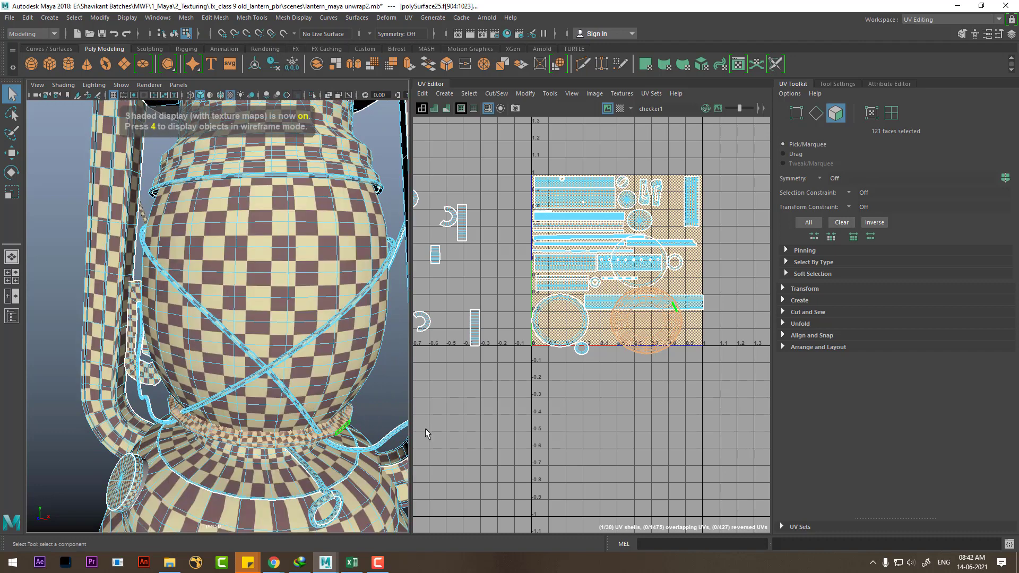
Step: Inspect the UV layout full-screen with the checker image hidden, then restore the standard layout
{"action": "scroll", "coordinate": [599, 380], "scroll_direction": "up", "scroll_amount": 2}
{"action": "scroll", "coordinate": [625, 338], "scroll_direction": "up", "scroll_amount": 2}
{"action": "scroll", "coordinate": [624, 338], "scroll_direction": "up", "scroll_amount": 2}
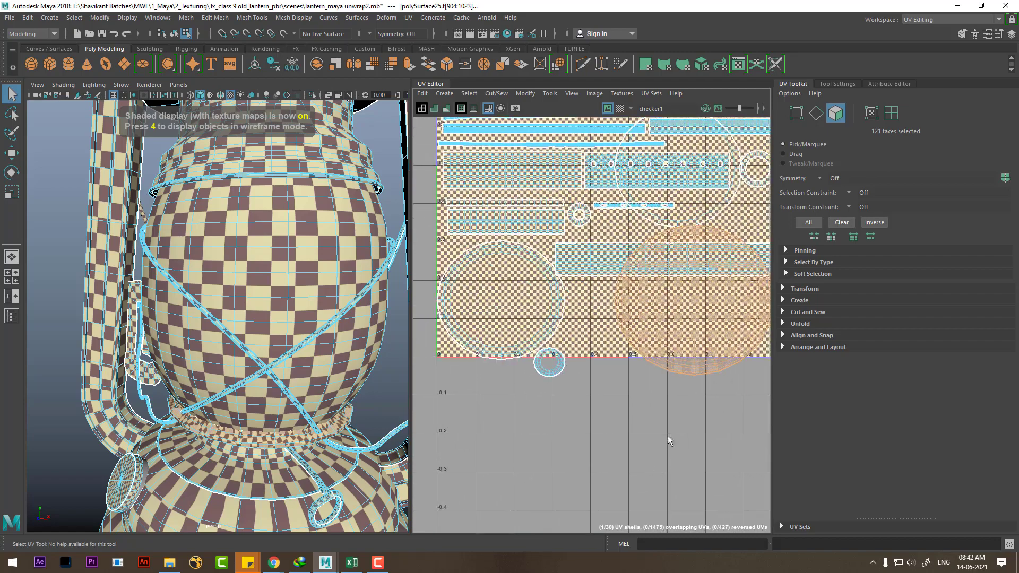
{"action": "scroll", "coordinate": [667, 435], "scroll_direction": "up", "scroll_amount": 2}
{"action": "scroll", "coordinate": [546, 428], "scroll_direction": "down", "scroll_amount": 1}
{"action": "scroll", "coordinate": [610, 391], "scroll_direction": "down", "scroll_amount": 3}
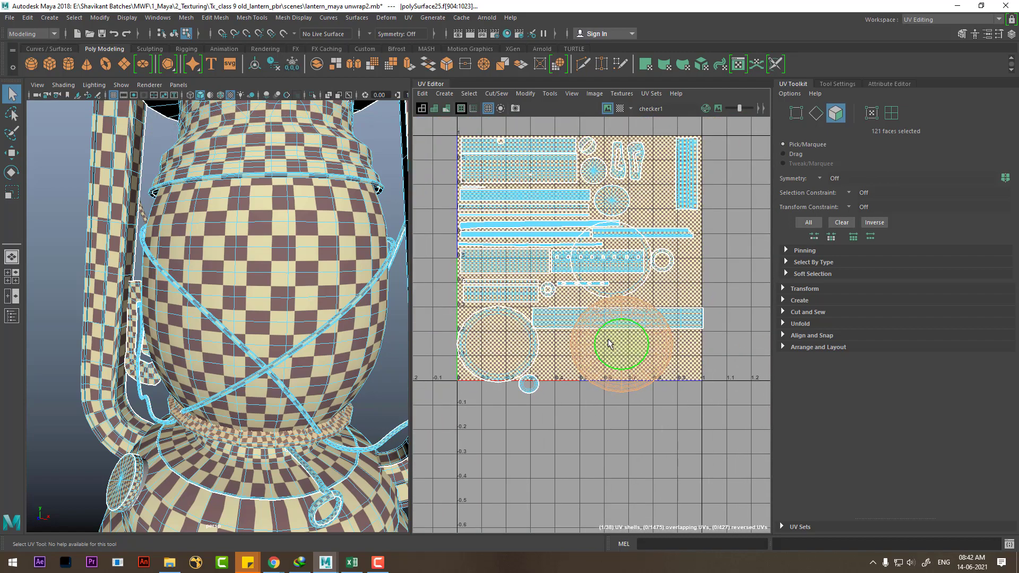
{"action": "key", "text": "ctrl+space"}
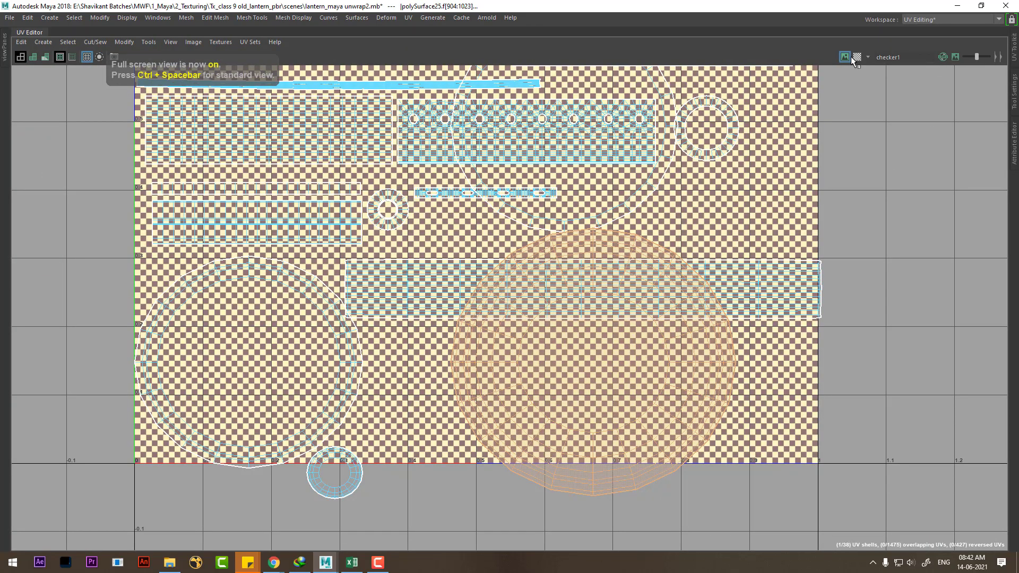
{"action": "left_click", "coordinate": [847, 57]}
{"action": "scroll", "coordinate": [601, 370], "scroll_direction": "down", "scroll_amount": 2}
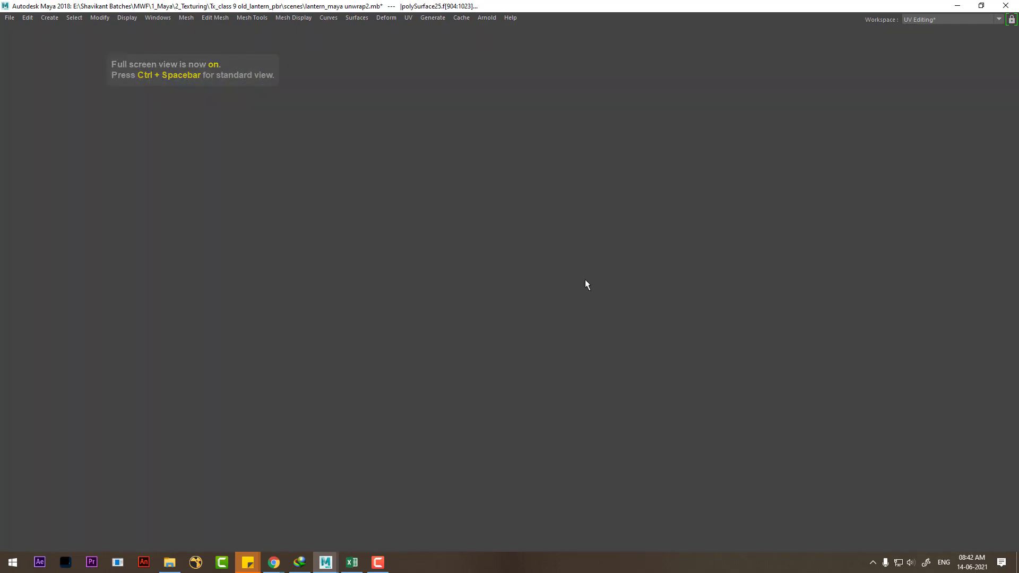
{"action": "key", "text": "ctrl+space"}
{"action": "scroll", "coordinate": [705, 436], "scroll_direction": "up", "scroll_amount": 2}
{"action": "scroll", "coordinate": [663, 372], "scroll_direction": "up", "scroll_amount": 1}
{"action": "scroll", "coordinate": [611, 302], "scroll_direction": "up", "scroll_amount": 1}
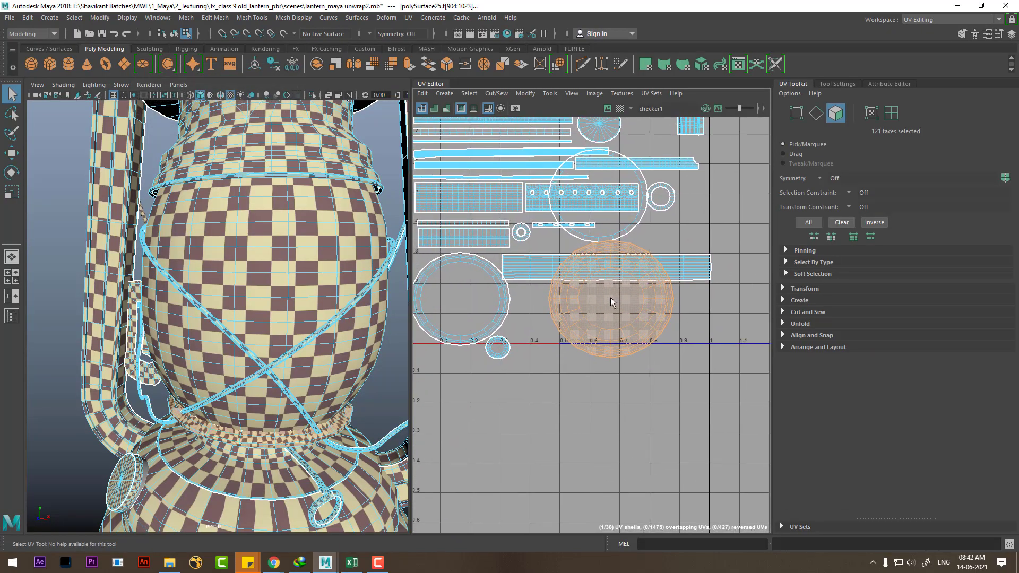
{"action": "scroll", "coordinate": [611, 302], "scroll_direction": "up", "scroll_amount": 1}
Step: Switch to Face selection and select the collar band's ring of faces
{"action": "middle_click_drag", "start_coordinate": [626, 329], "coordinate": [656, 302], "text": "alt"}
{"action": "right_click_drag", "start_coordinate": [644, 332], "coordinate": [639, 345]}
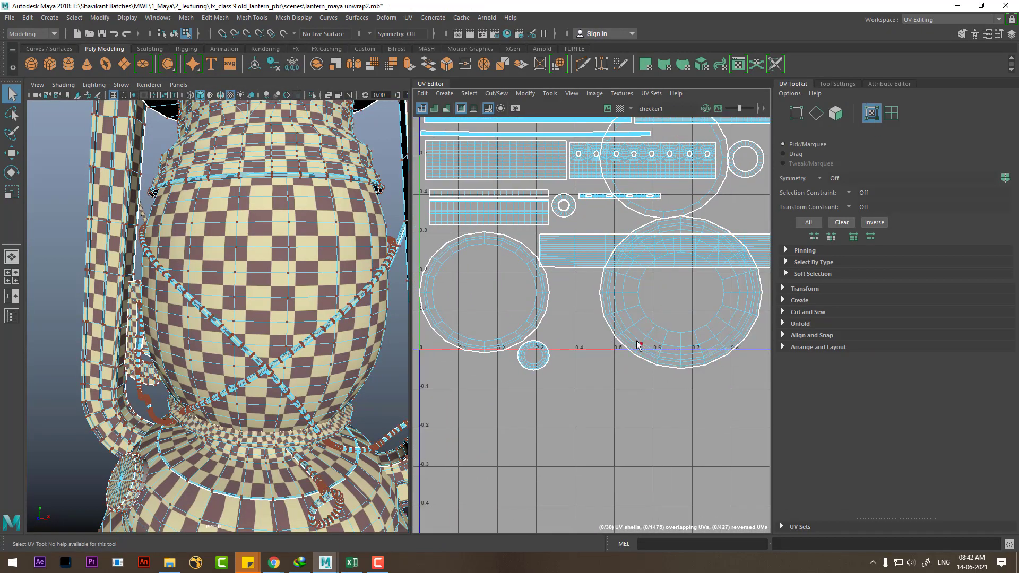
{"action": "right_click_drag", "start_coordinate": [258, 427], "coordinate": [257, 347]}
{"action": "right_click_drag", "start_coordinate": [254, 289], "coordinate": [254, 287]}
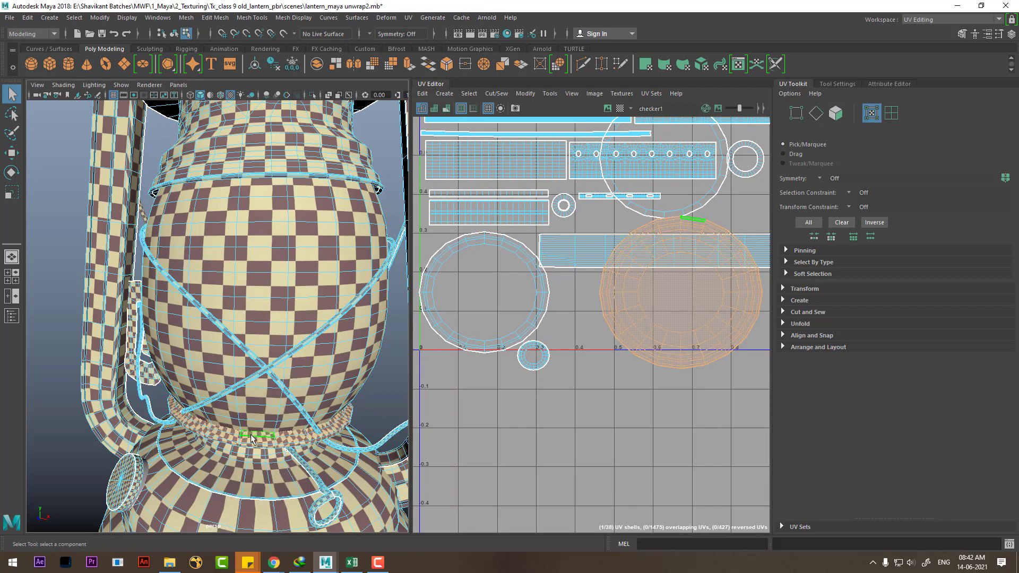
{"action": "double_click", "coordinate": [621, 341]}
{"action": "middle_click_drag", "start_coordinate": [579, 348], "coordinate": [620, 370], "text": "alt"}
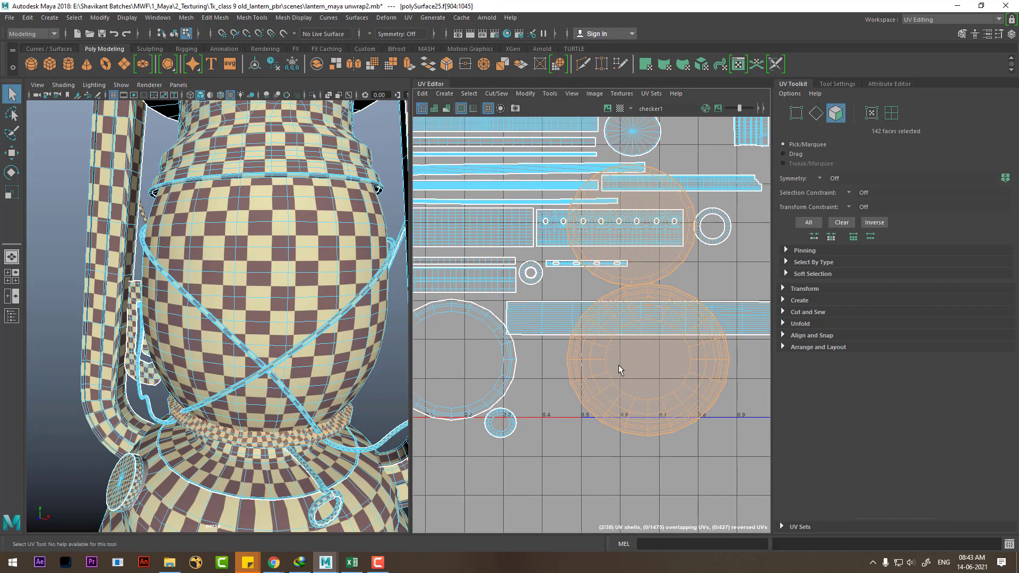
Step: Move the collar band's UV shells below the 0–1 UV square
{"action": "key", "text": "r"}
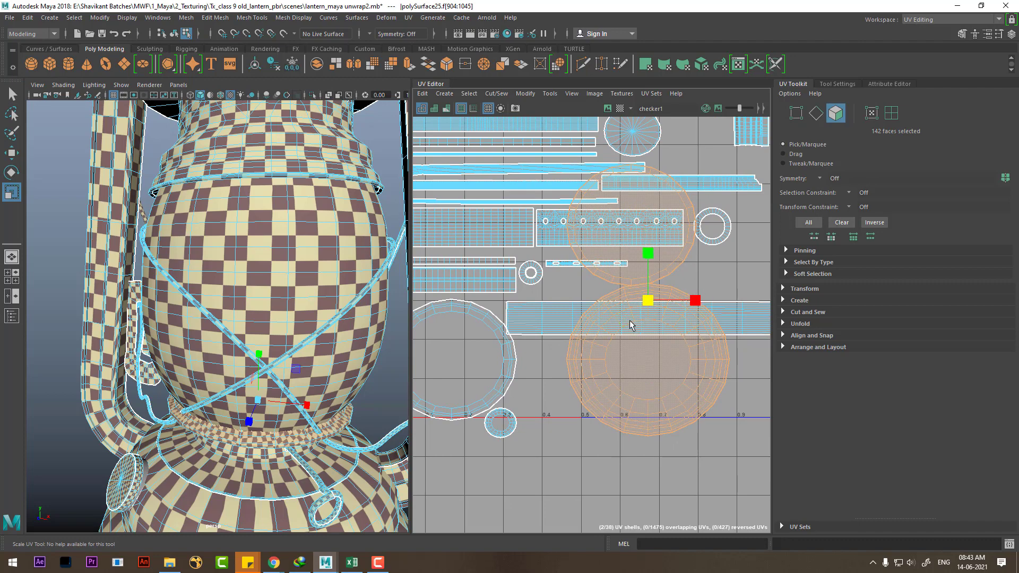
{"action": "key", "text": "w"}
{"action": "scroll", "coordinate": [626, 334], "scroll_direction": "down", "scroll_amount": 1}
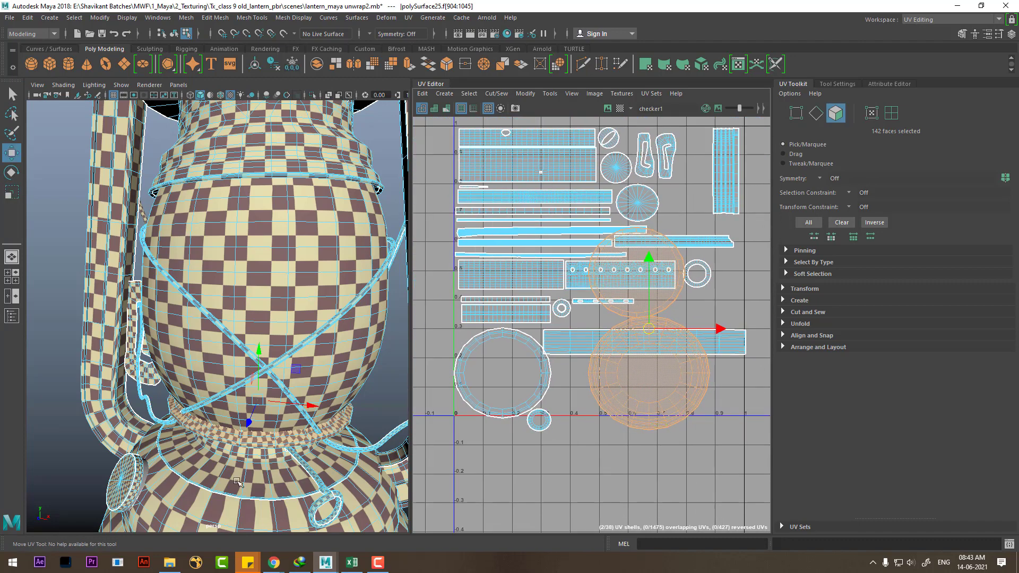
{"action": "left_click", "coordinate": [660, 376]}
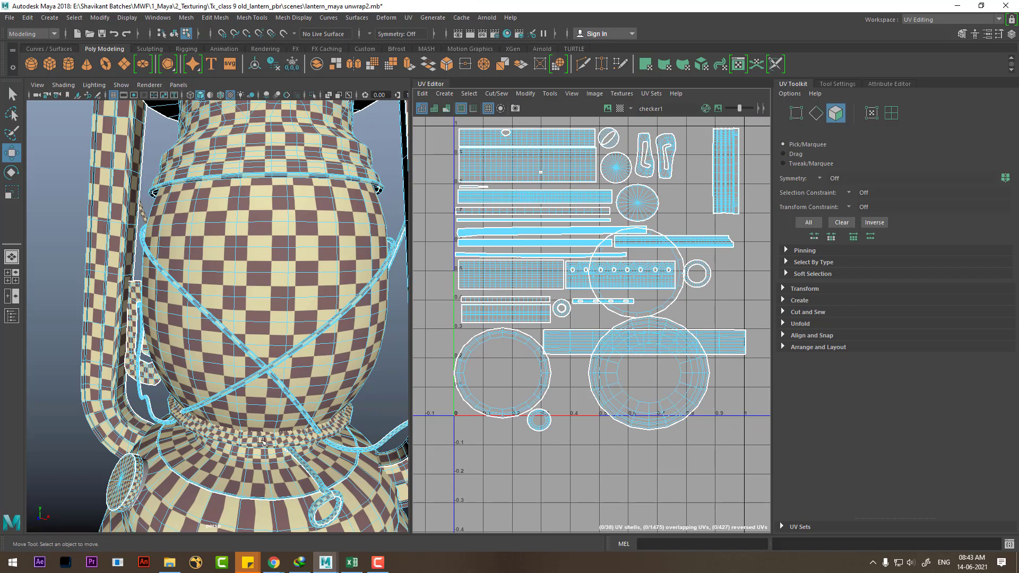
{"action": "double_click", "coordinate": [262, 440]}
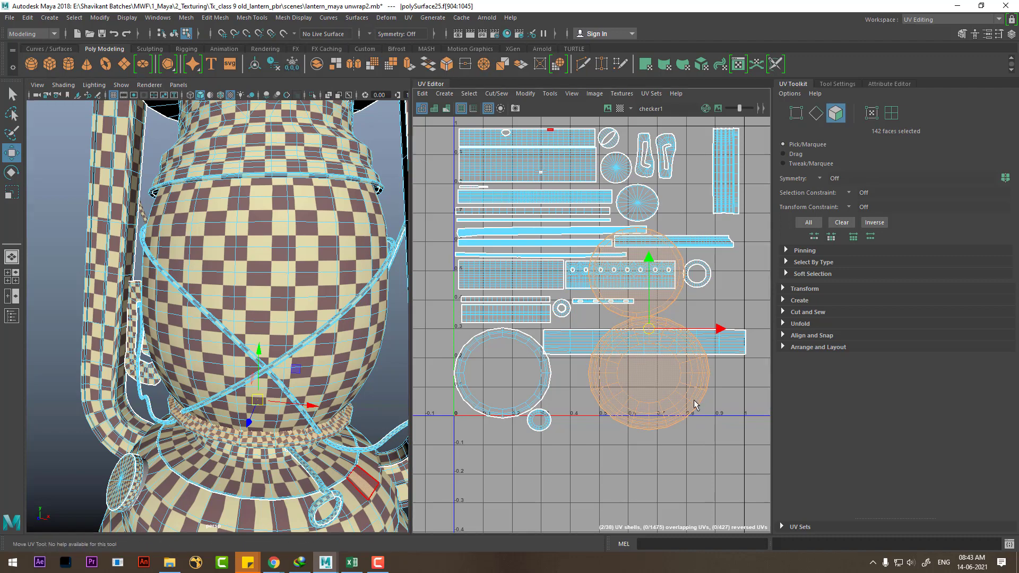
{"action": "scroll", "coordinate": [633, 304], "scroll_direction": "down", "scroll_amount": 2}
{"action": "left_click_drag", "start_coordinate": [658, 345], "coordinate": [642, 467]}
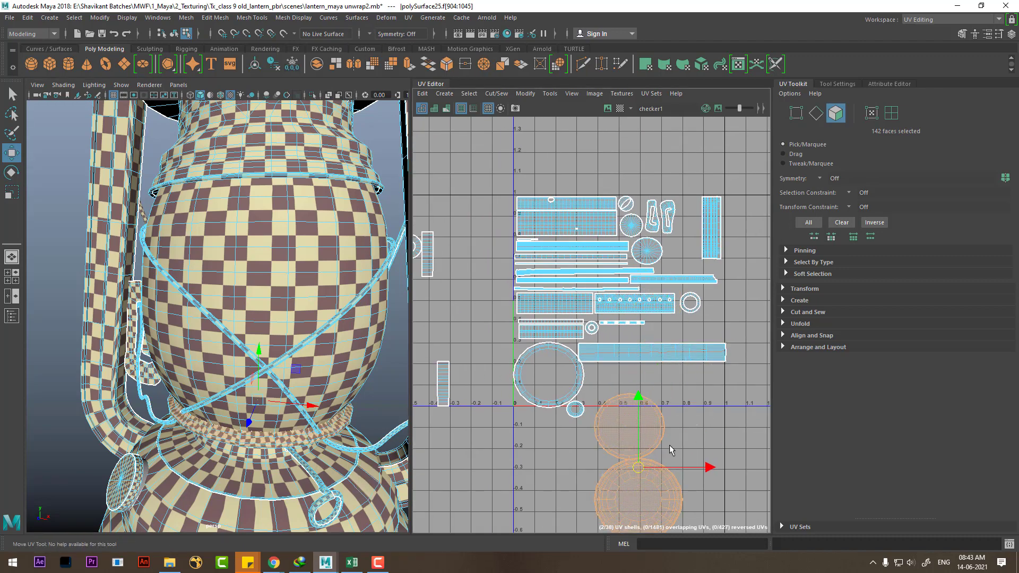
{"action": "middle_click_drag", "start_coordinate": [671, 451], "coordinate": [660, 355], "text": "alt"}
{"action": "scroll", "coordinate": [660, 355], "scroll_direction": "up", "scroll_amount": 2}
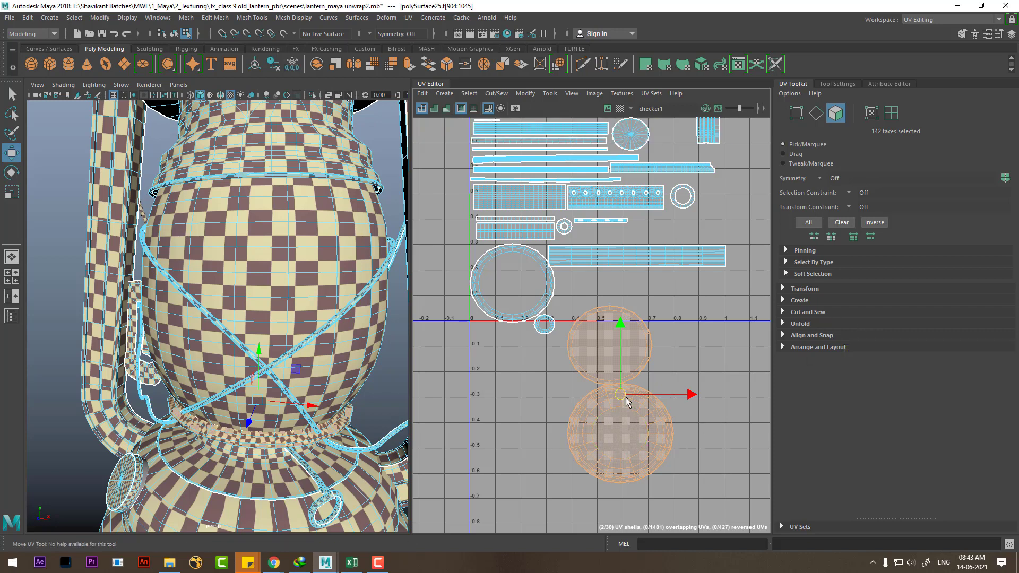
Step: Shrink the collar UV shells uniformly with the Scale tool
{"action": "key", "text": "r"}
{"action": "mouse_move", "coordinate": [622, 396]}
{"action": "left_mouse_down"}
{"action": "mouse_move", "coordinate": [575, 428]}
{"action": "mouse_move", "coordinate": [607, 413]}
{"action": "mouse_move", "coordinate": [575, 424]}
{"action": "mouse_move", "coordinate": [598, 415]}
{"action": "mouse_move", "coordinate": [644, 434]}
{"action": "left_mouse_up"}
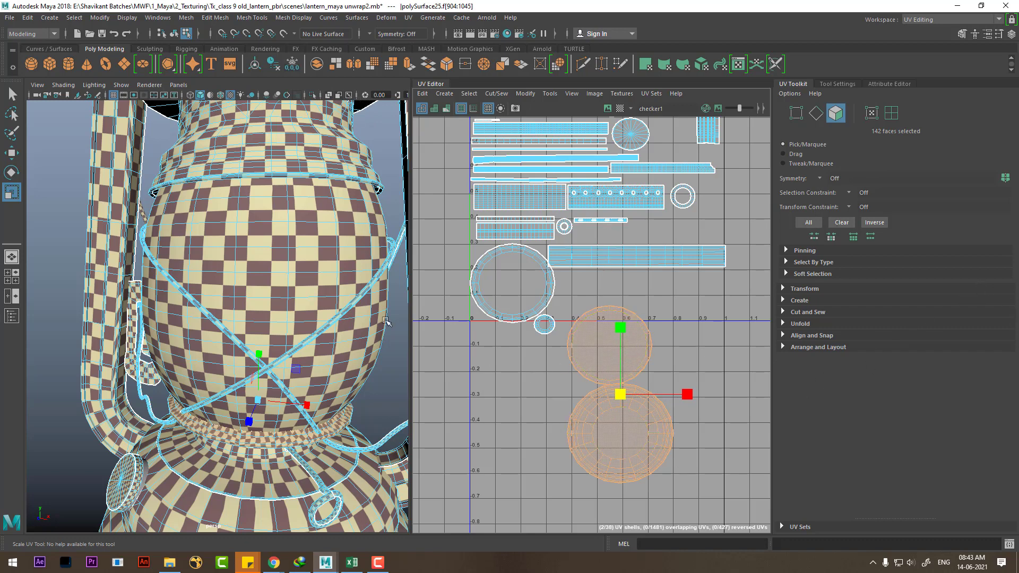
{"action": "left_click", "coordinate": [620, 394]}
{"action": "mouse_move", "coordinate": [623, 396]}
{"action": "left_mouse_down"}
{"action": "mouse_move", "coordinate": [566, 406]}
{"action": "mouse_move", "coordinate": [608, 399]}
{"action": "left_mouse_up"}
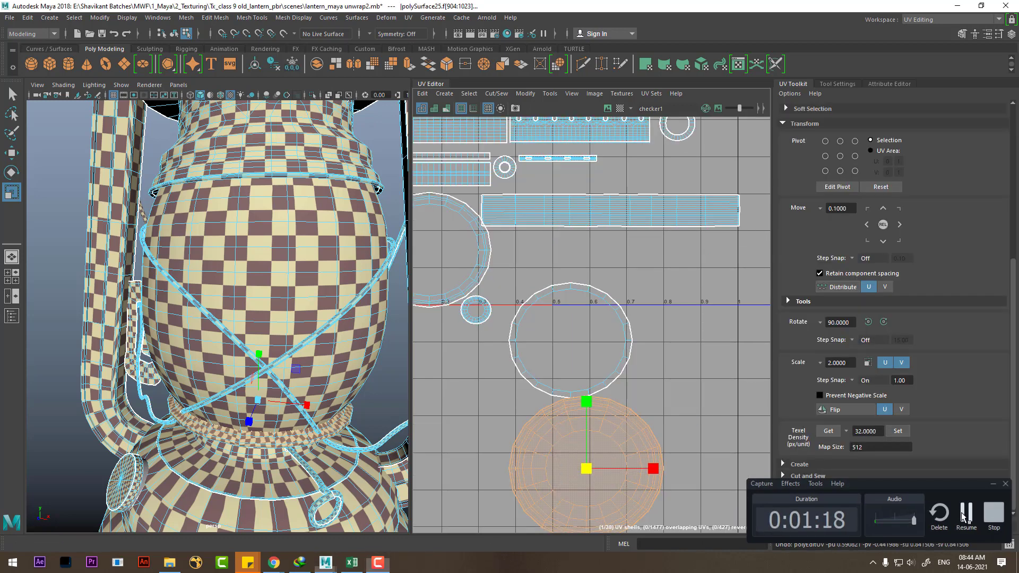
Step: Set Scale Step Snap to Off in the UV Toolkit's Transform section
{"action": "left_click", "coordinate": [852, 380]}
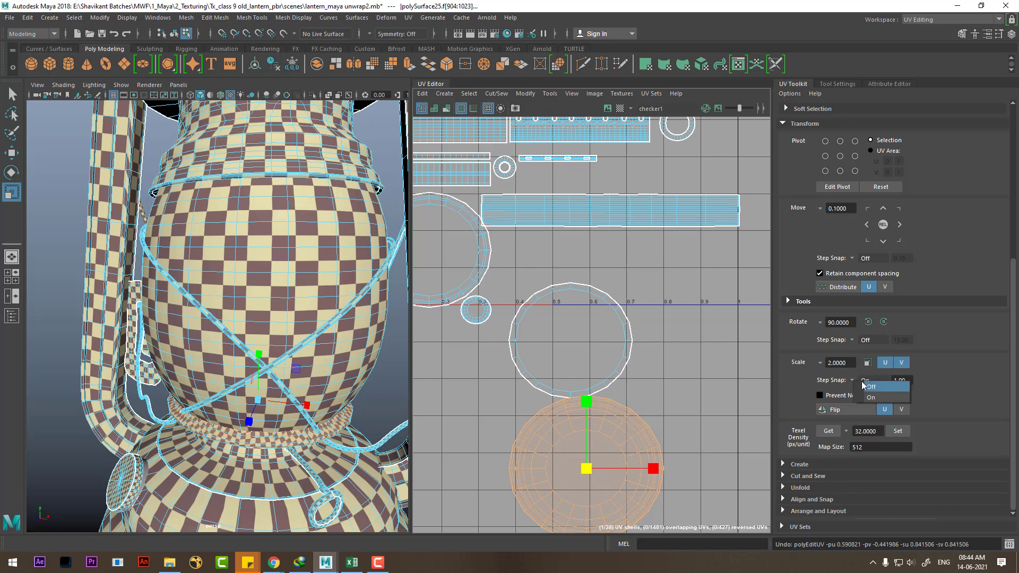
{"action": "left_click", "coordinate": [869, 387]}
{"action": "left_click", "coordinate": [270, 437]}
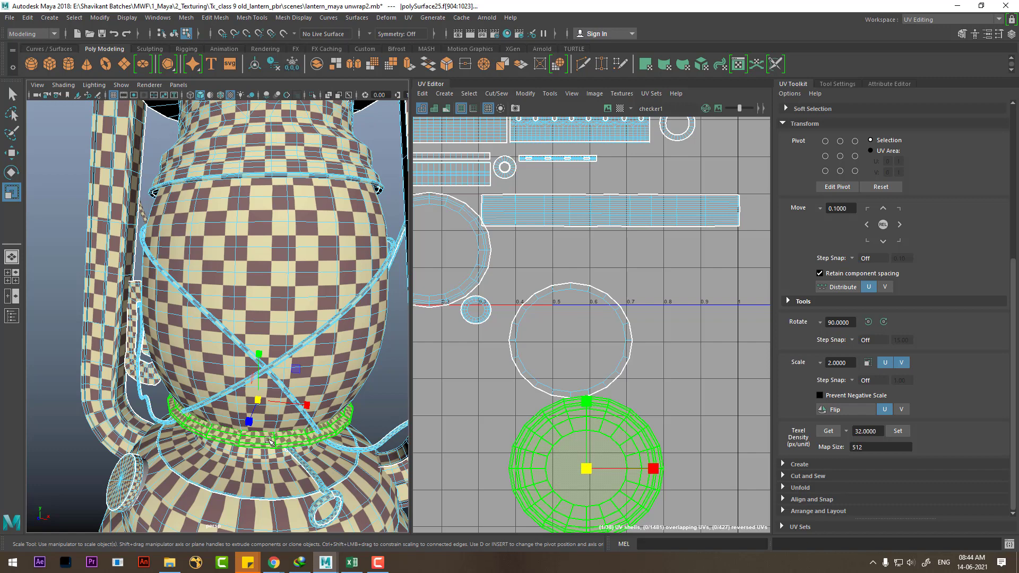
Step: Reselect the lantern in Face mode and pick both collar UV shells
{"action": "right_click_drag", "start_coordinate": [269, 440], "coordinate": [317, 240]}
{"action": "left_click", "coordinate": [384, 405]}
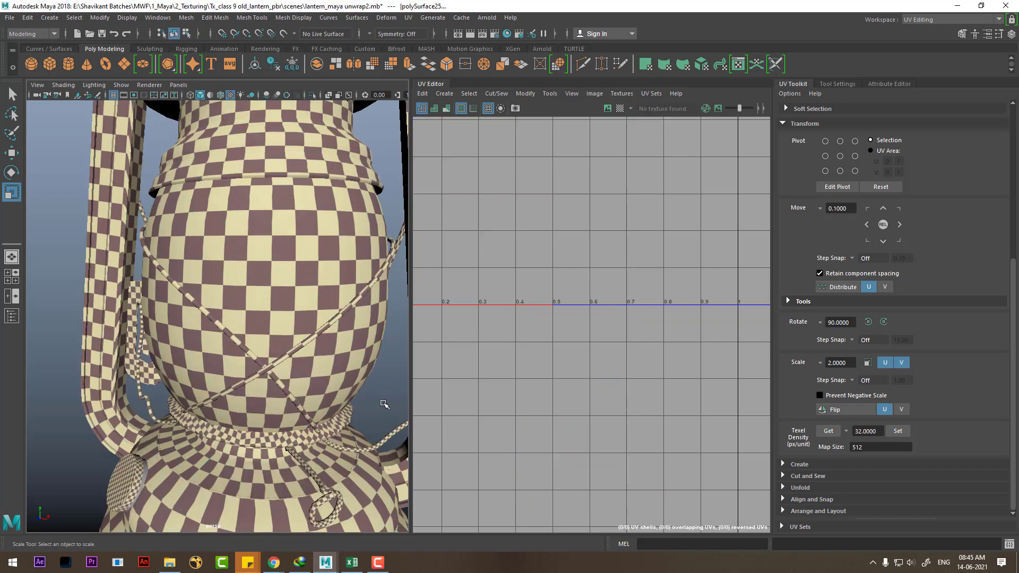
{"action": "left_click", "coordinate": [280, 437]}
{"action": "right_click", "coordinate": [310, 404]}
{"action": "left_click", "coordinate": [319, 285]}
{"action": "left_click", "coordinate": [276, 466]}
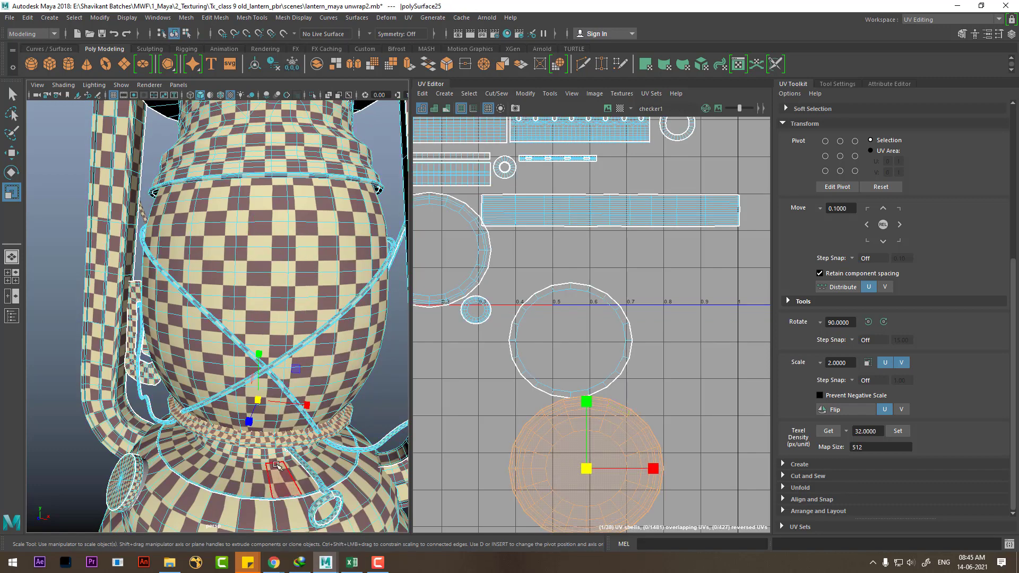
{"action": "left_click", "coordinate": [276, 443], "text": "shift"}
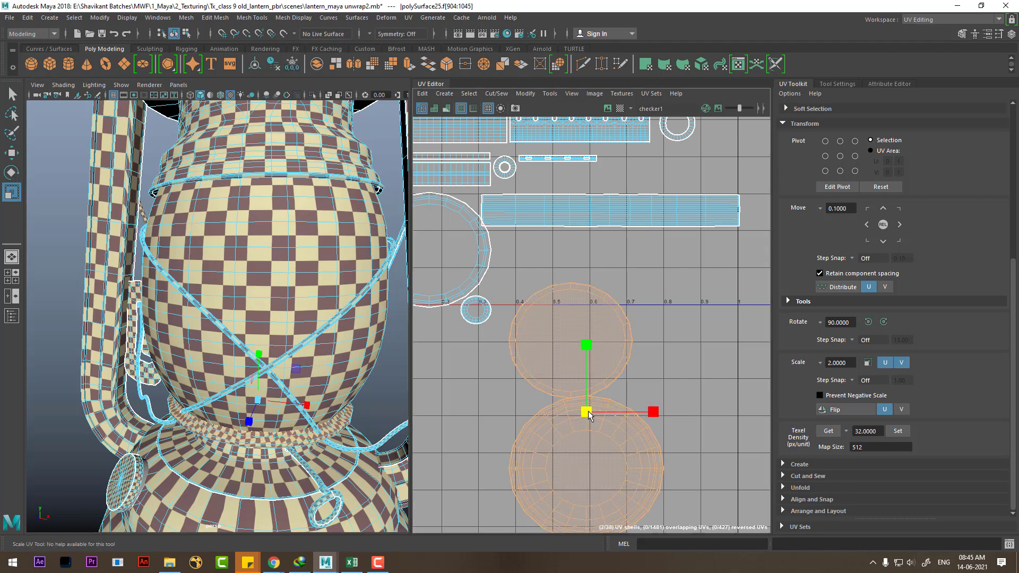
Step: Shrink the two collar circle shells and move them up and left
{"action": "left_click_drag", "start_coordinate": [594, 411], "coordinate": [558, 418]}
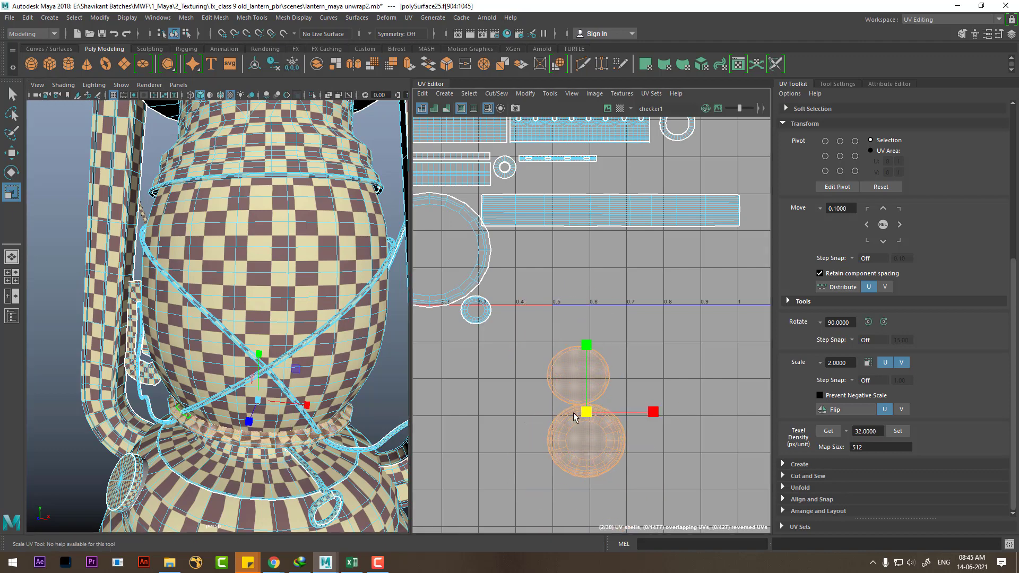
{"action": "key", "text": "w"}
{"action": "left_click_drag", "start_coordinate": [360, 417], "coordinate": [366, 393], "text": "alt"}
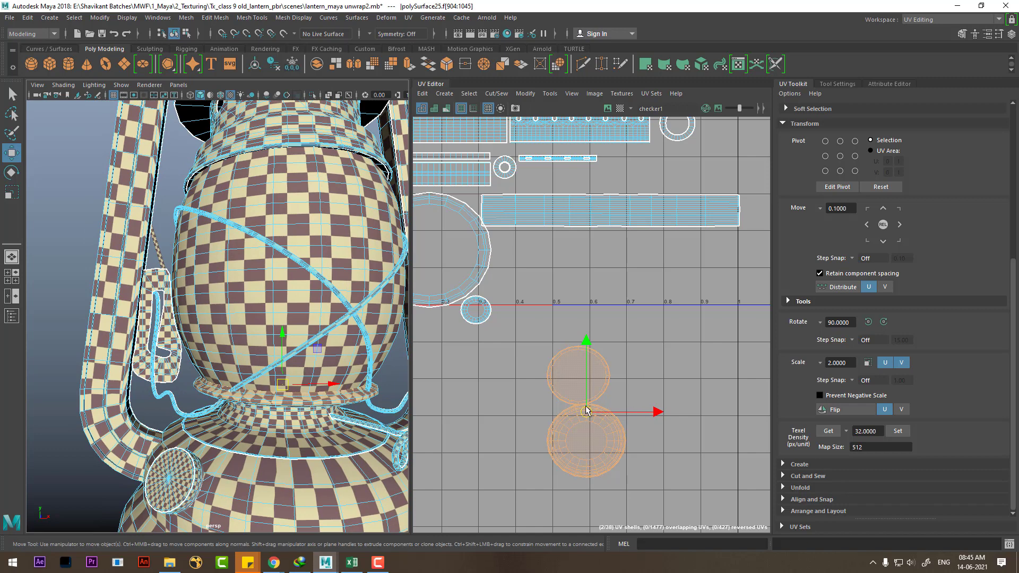
{"action": "mouse_move", "coordinate": [586, 412]}
{"action": "left_mouse_down"}
{"action": "mouse_move", "coordinate": [547, 247]}
{"action": "mouse_move", "coordinate": [534, 236]}
{"action": "left_mouse_up"}
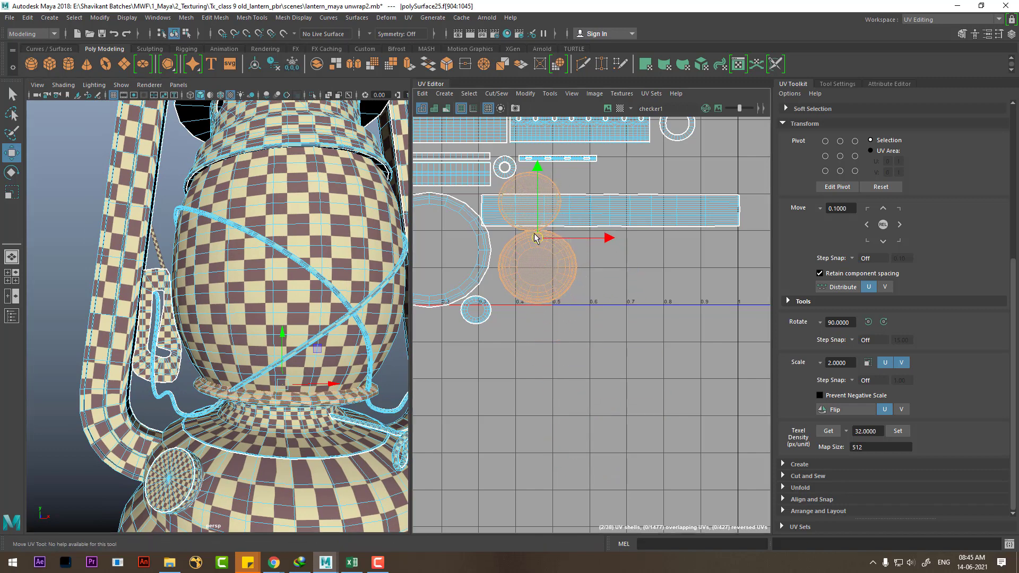
{"action": "middle_click_drag", "start_coordinate": [533, 236], "coordinate": [594, 372], "text": "alt"}
{"action": "scroll", "coordinate": [595, 371], "scroll_direction": "down", "scroll_amount": 1}
{"action": "scroll", "coordinate": [594, 372], "scroll_direction": "up", "scroll_amount": 2}
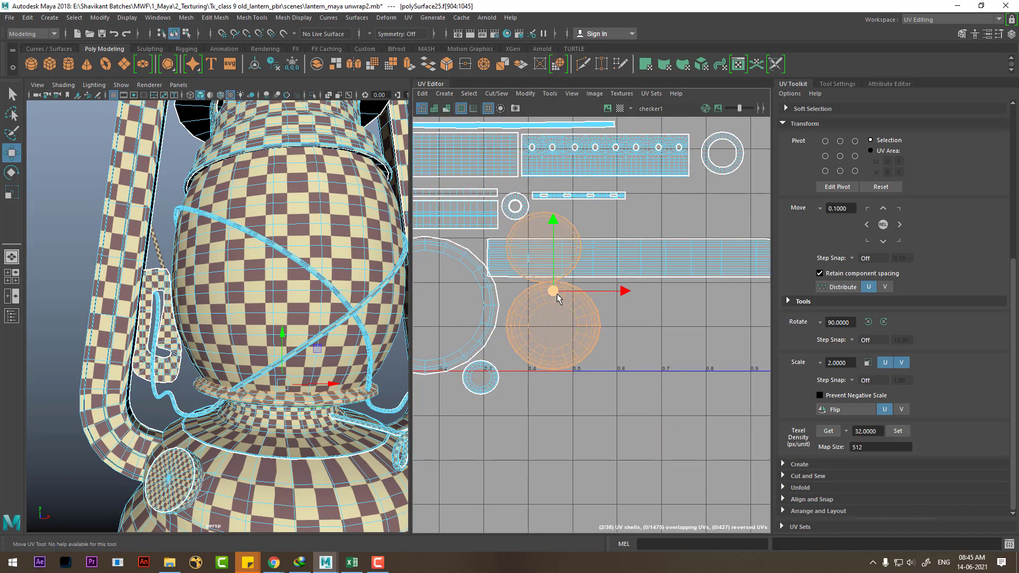
{"action": "left_click_drag", "start_coordinate": [558, 299], "coordinate": [550, 292]}
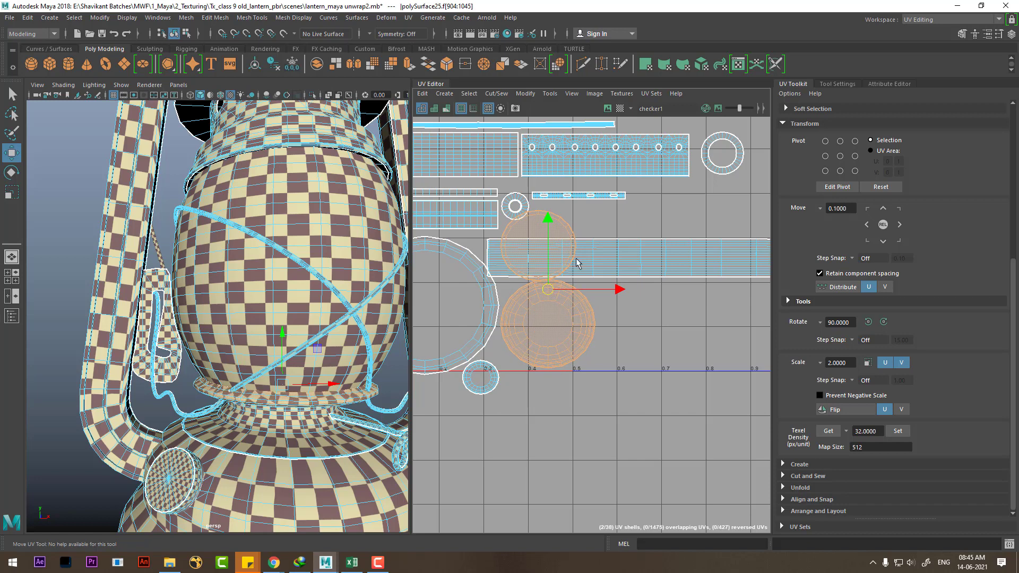
Step: Place the upper circle shell beside the ring shell and select the small circle shell
{"action": "left_click", "coordinate": [546, 236]}
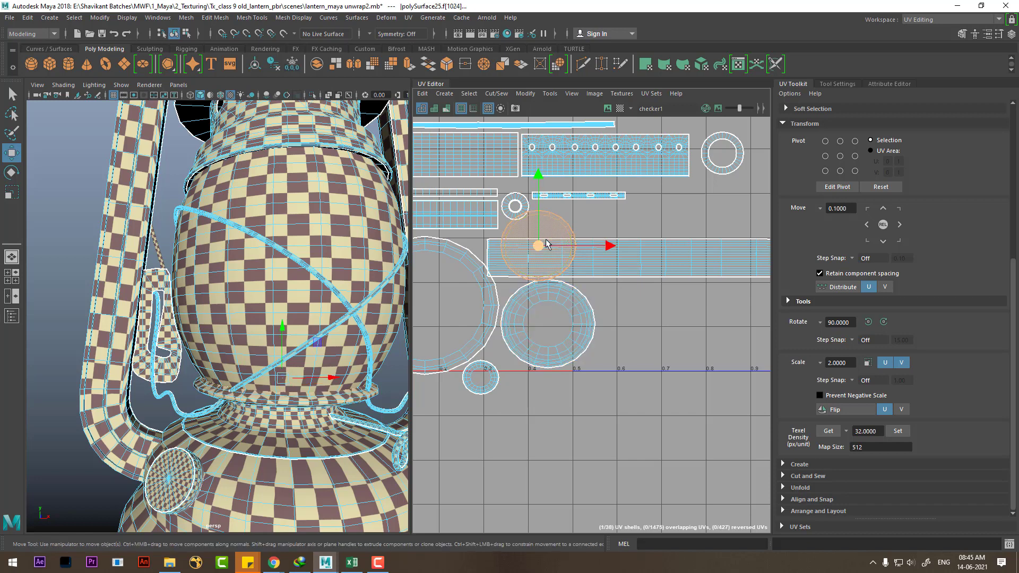
{"action": "left_click_drag", "start_coordinate": [543, 250], "coordinate": [642, 336]}
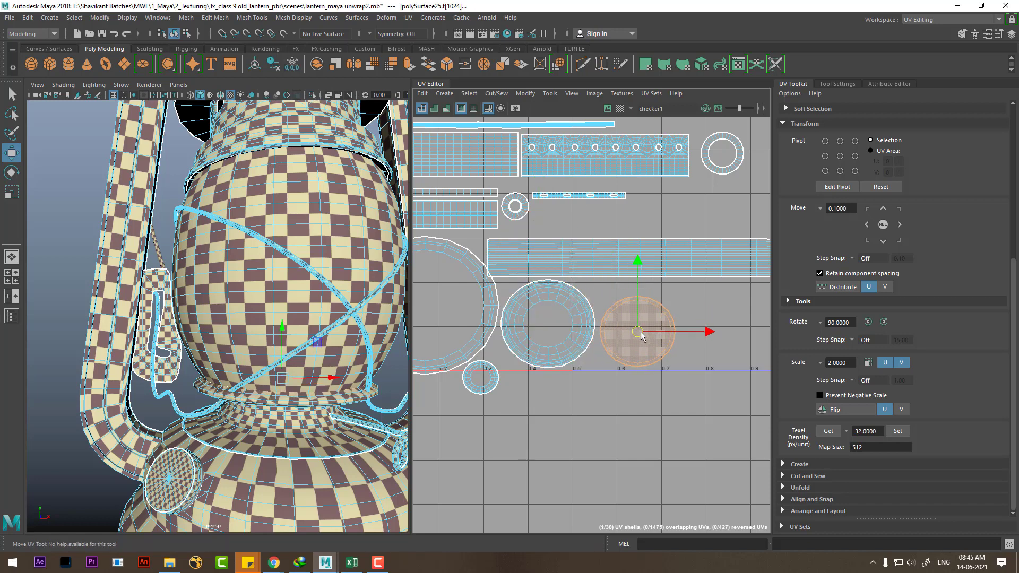
{"action": "middle_click_drag", "start_coordinate": [612, 366], "coordinate": [642, 369], "text": "alt"}
{"action": "left_click", "coordinate": [545, 362]}
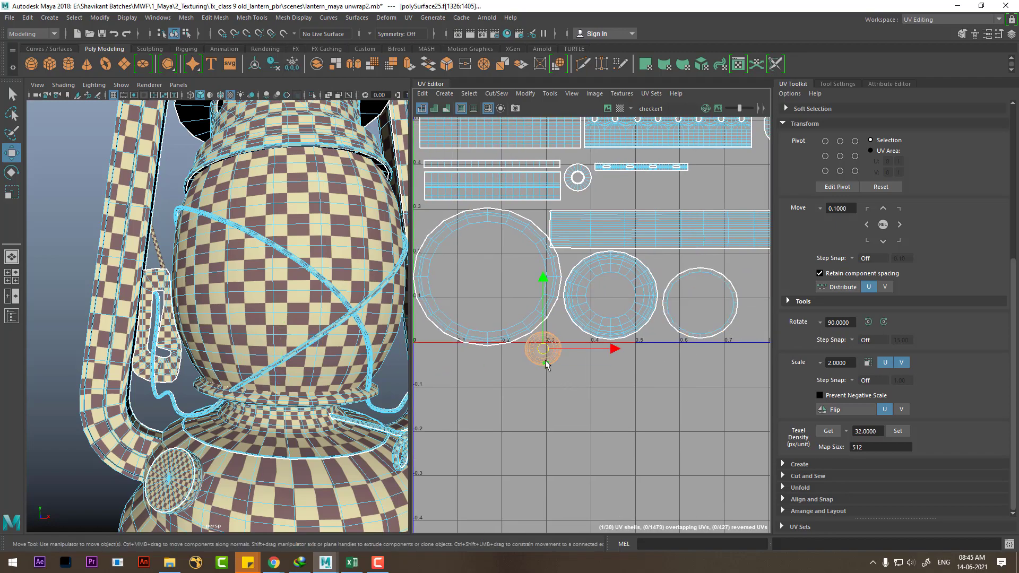
{"action": "scroll", "coordinate": [319, 366], "scroll_direction": "down", "scroll_amount": 3}
Step: Select the top cap's shell in a wireframe top view, then the small inner disk shell
{"action": "key", "text": "4"}
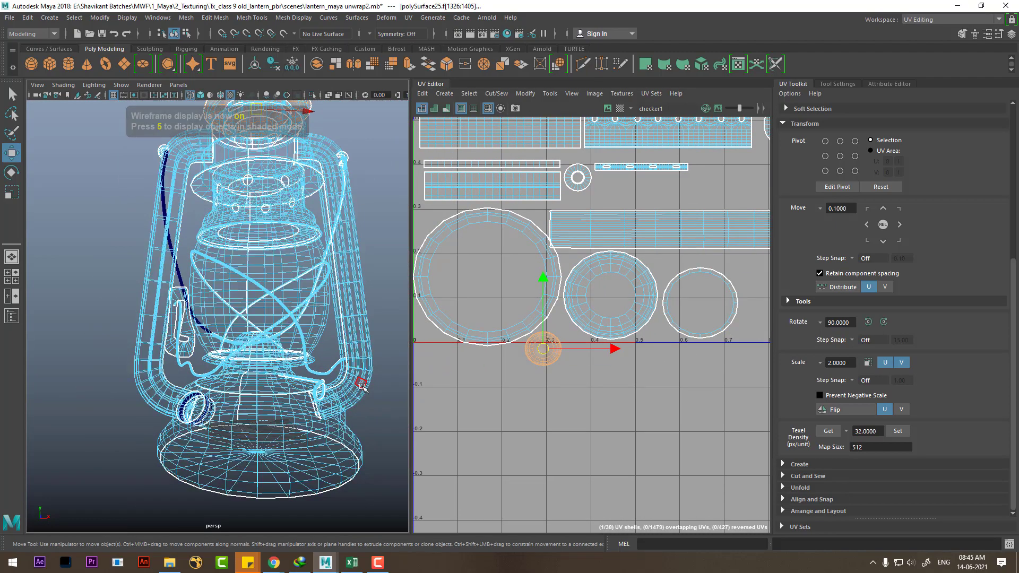
{"action": "mouse_move", "coordinate": [326, 362]}
{"action": "left_mouse_down", "text": "alt"}
{"action": "mouse_move", "coordinate": [306, 349]}
{"action": "mouse_move", "coordinate": [364, 249]}
{"action": "left_mouse_up", "text": "alt"}
{"action": "left_click", "coordinate": [364, 241]}
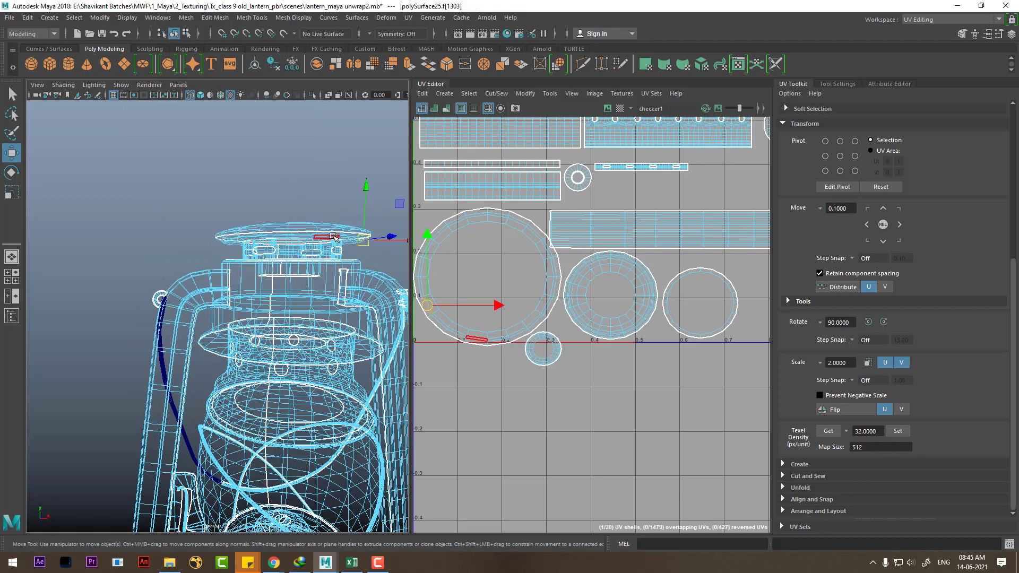
{"action": "double_click", "coordinate": [334, 237]}
{"action": "middle_click_drag", "start_coordinate": [528, 345], "coordinate": [627, 367], "text": "alt"}
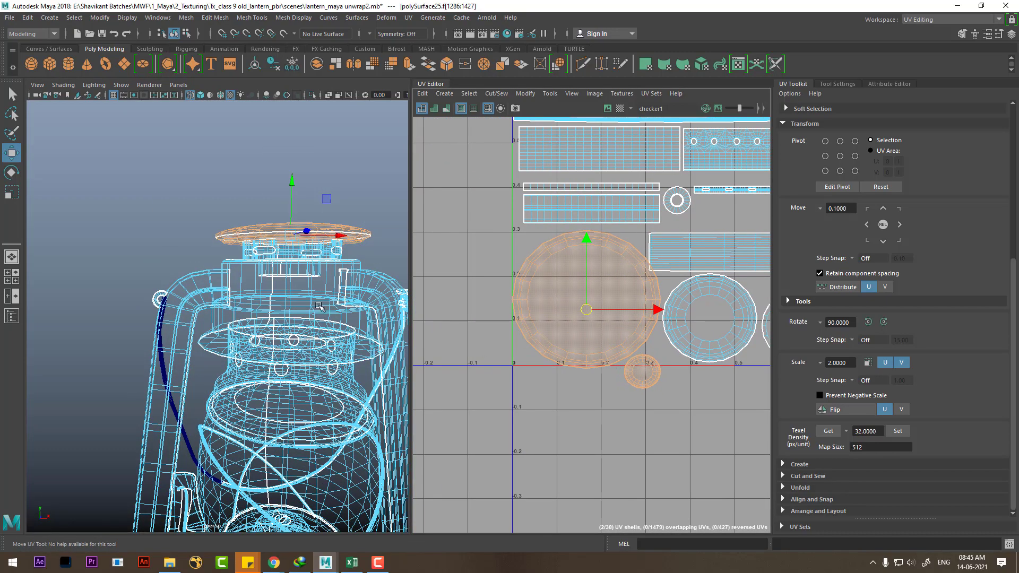
{"action": "scroll", "coordinate": [266, 300], "scroll_direction": "up", "scroll_amount": 2}
{"action": "scroll", "coordinate": [275, 326], "scroll_direction": "up", "scroll_amount": 2}
{"action": "scroll", "coordinate": [274, 325], "scroll_direction": "down", "scroll_amount": 2}
{"action": "left_click", "coordinate": [644, 421]}
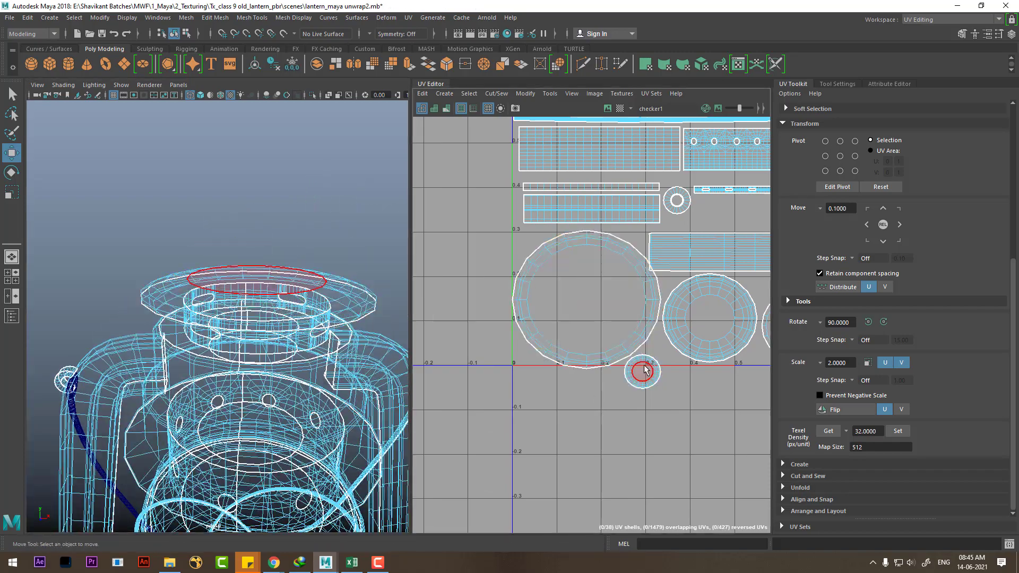
{"action": "double_click", "coordinate": [642, 372]}
Step: Move the small disk shell into the centre of the big circle shell
{"action": "mouse_move", "coordinate": [229, 345]}
{"action": "left_mouse_down", "text": "alt"}
{"action": "mouse_move", "coordinate": [273, 370]}
{"action": "mouse_move", "coordinate": [289, 318]}
{"action": "left_mouse_up", "text": "alt"}
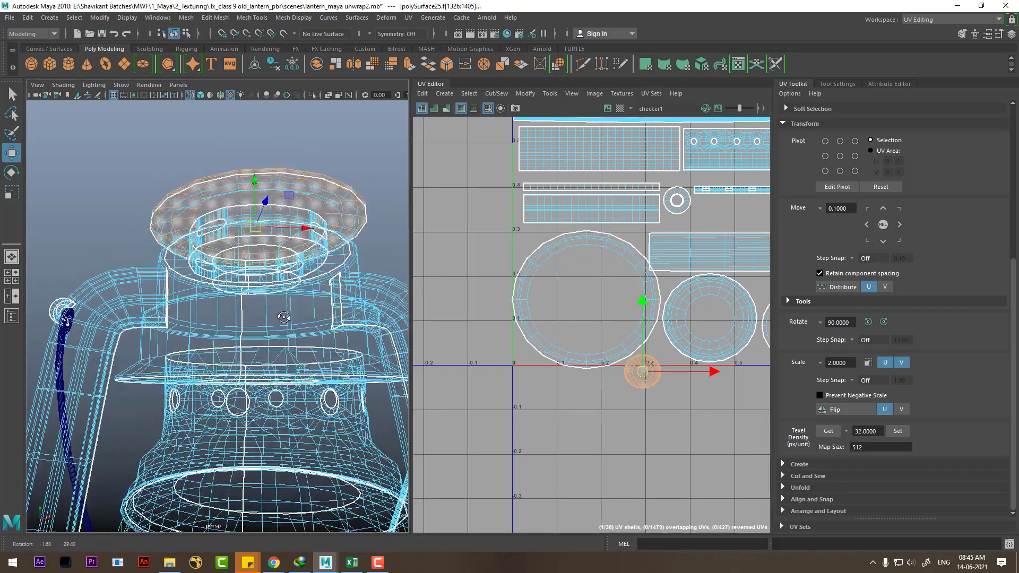
{"action": "key", "text": "5"}
{"action": "key", "text": "6"}
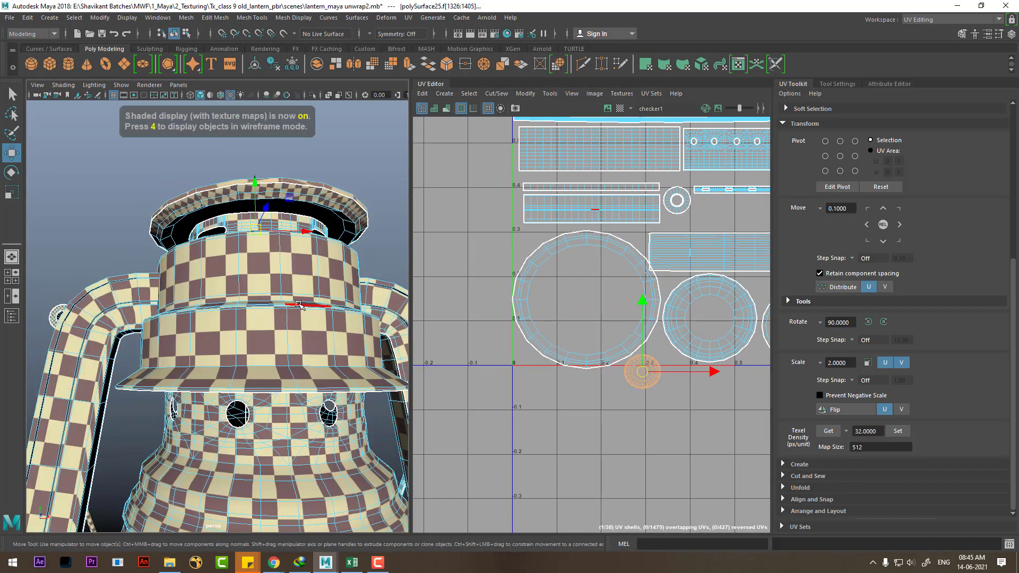
{"action": "key", "text": "4"}
{"action": "key", "text": "5"}
{"action": "left_click_drag", "start_coordinate": [306, 298], "coordinate": [308, 249], "text": "alt"}
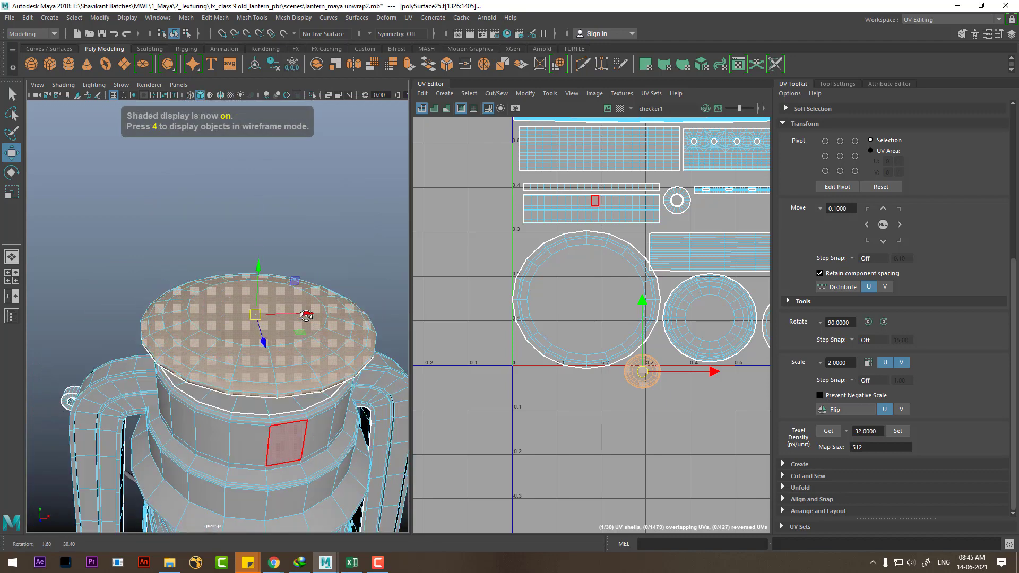
{"action": "scroll", "coordinate": [672, 392], "scroll_direction": "up", "scroll_amount": 1}
{"action": "scroll", "coordinate": [637, 390], "scroll_direction": "up", "scroll_amount": 1}
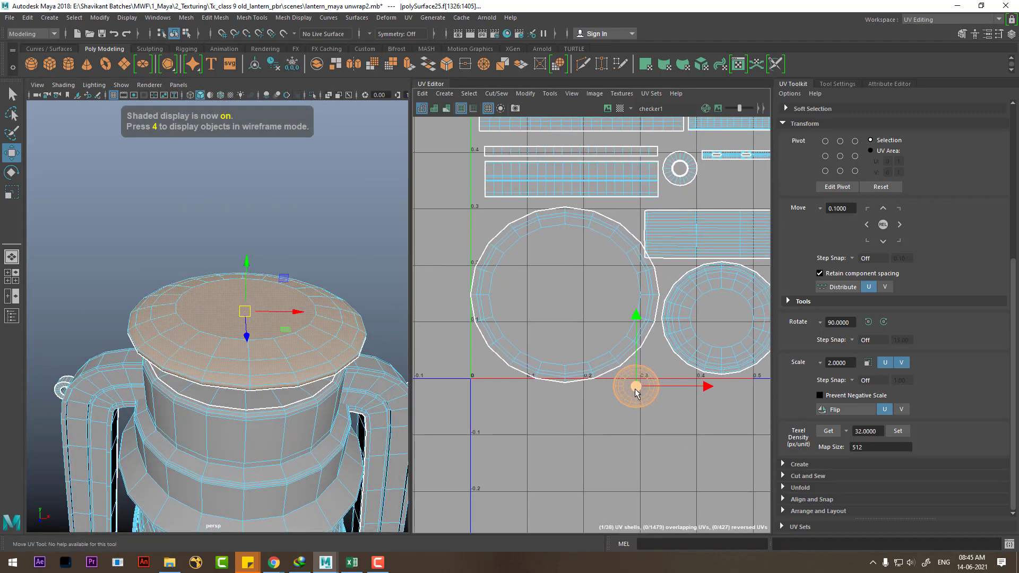
{"action": "mouse_move", "coordinate": [637, 392]}
{"action": "left_mouse_down"}
{"action": "mouse_move", "coordinate": [558, 306]}
{"action": "mouse_move", "coordinate": [620, 282]}
{"action": "left_mouse_up"}
{"action": "key", "text": "r"}
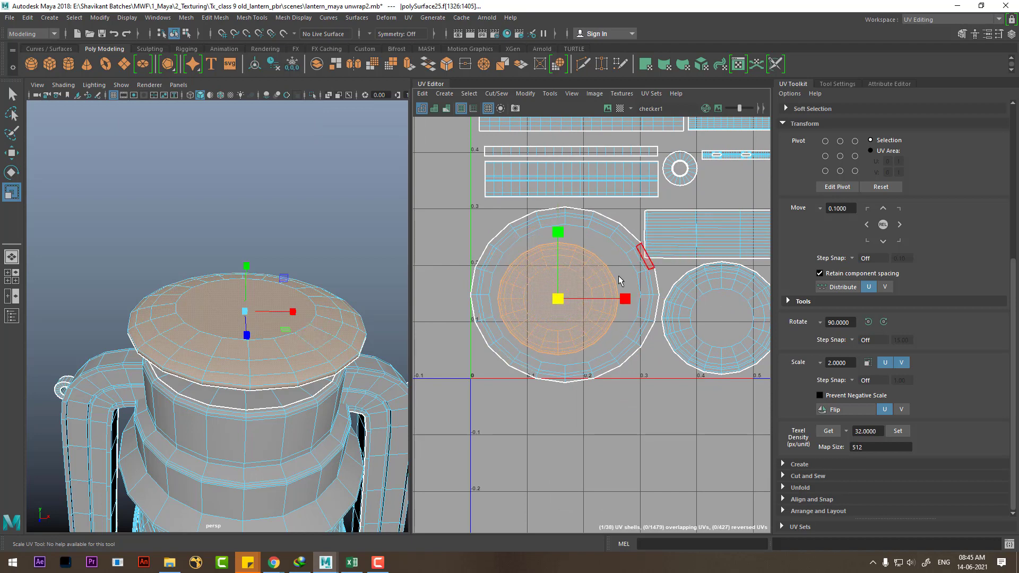
Step: Preview the checker texture on the model and enlarge the disk shell inside the big circle
{"action": "left_click", "coordinate": [607, 109]}
{"action": "mouse_move", "coordinate": [313, 366]}
{"action": "left_mouse_down", "text": "alt"}
{"action": "mouse_move", "coordinate": [328, 376]}
{"action": "mouse_move", "coordinate": [341, 347]}
{"action": "mouse_move", "coordinate": [263, 336]}
{"action": "mouse_move", "coordinate": [265, 303]}
{"action": "left_mouse_up", "text": "alt"}
{"action": "key", "text": "6"}
{"action": "scroll", "coordinate": [595, 380], "scroll_direction": "up", "scroll_amount": 1}
{"action": "scroll", "coordinate": [596, 380], "scroll_direction": "up", "scroll_amount": 1}
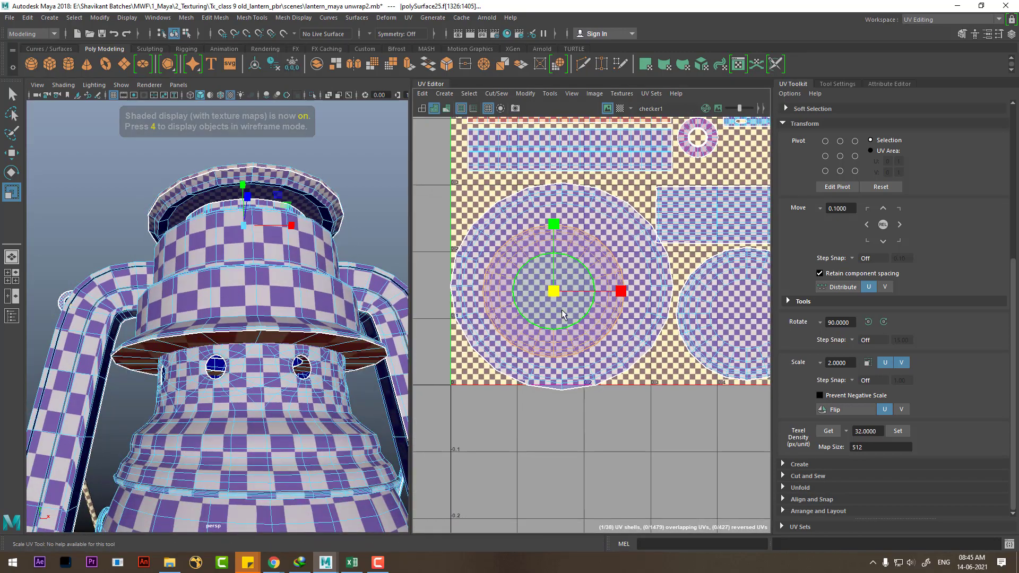
{"action": "mouse_move", "coordinate": [569, 273]}
{"action": "middle_mouse_down"}
{"action": "mouse_move", "coordinate": [593, 261]}
{"action": "mouse_move", "coordinate": [594, 278]}
{"action": "mouse_move", "coordinate": [656, 315]}
{"action": "middle_mouse_up"}
Step: Move the disk shell left outside the UV tile, then select and frame the lid shell
{"action": "key", "text": "w"}
{"action": "left_click_drag", "start_coordinate": [680, 329], "coordinate": [463, 338]}
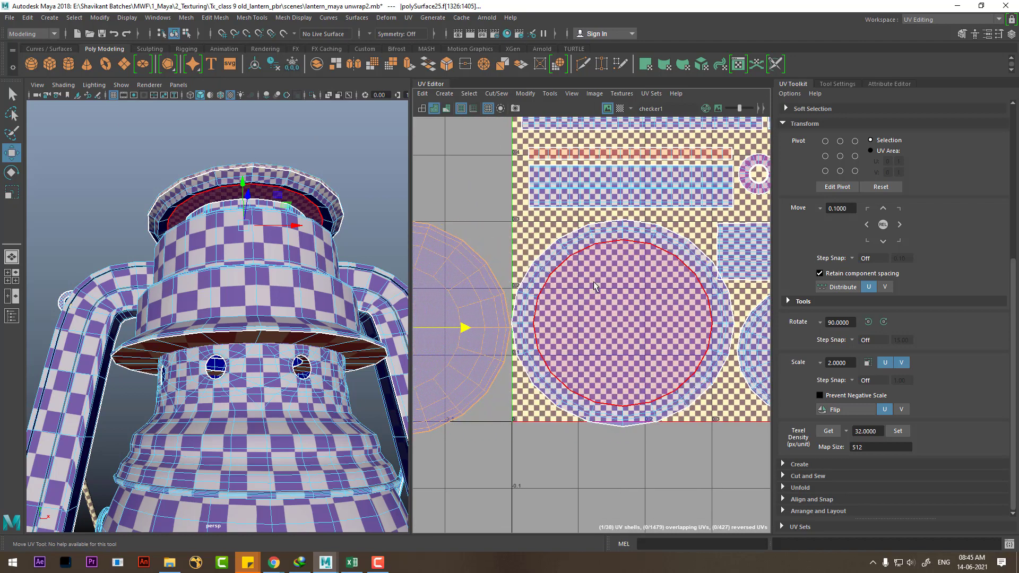
{"action": "left_click", "coordinate": [496, 406]}
{"action": "double_click", "coordinate": [499, 344]}
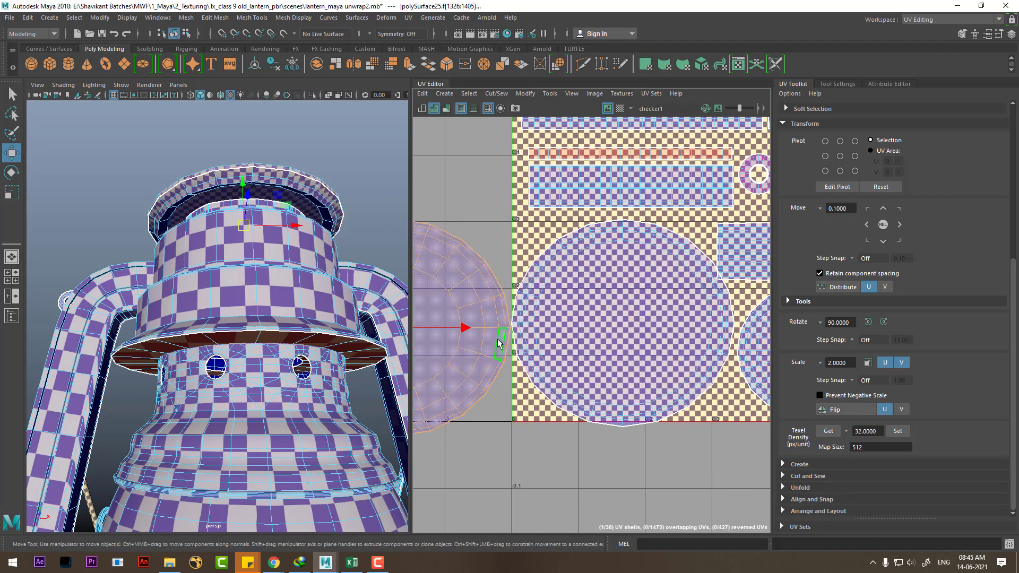
{"action": "scroll", "coordinate": [505, 338], "scroll_direction": "down", "scroll_amount": 3}
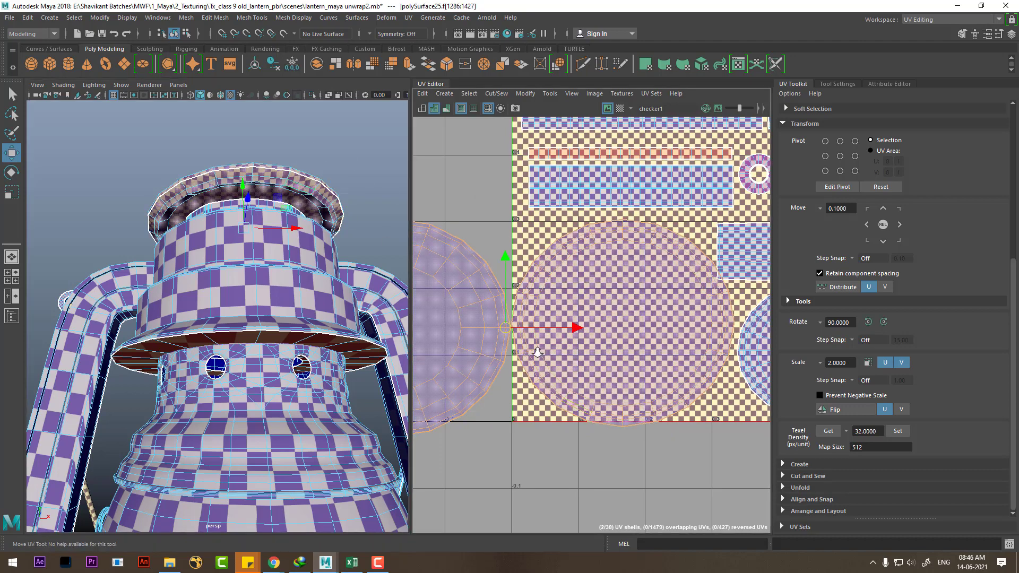
{"action": "key", "text": "f"}
{"action": "key", "text": "r"}
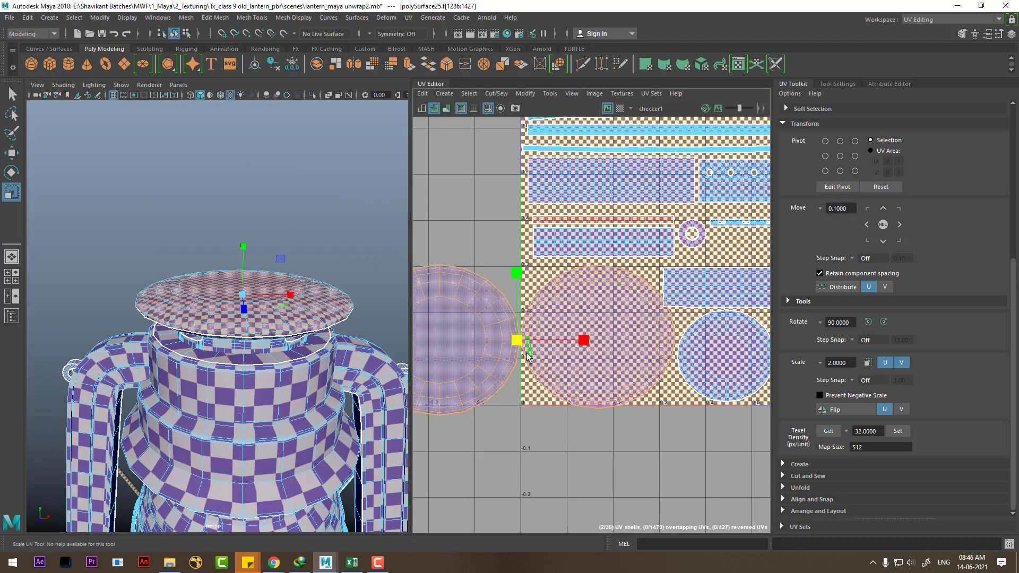
{"action": "left_click_drag", "start_coordinate": [520, 344], "coordinate": [342, 398]}
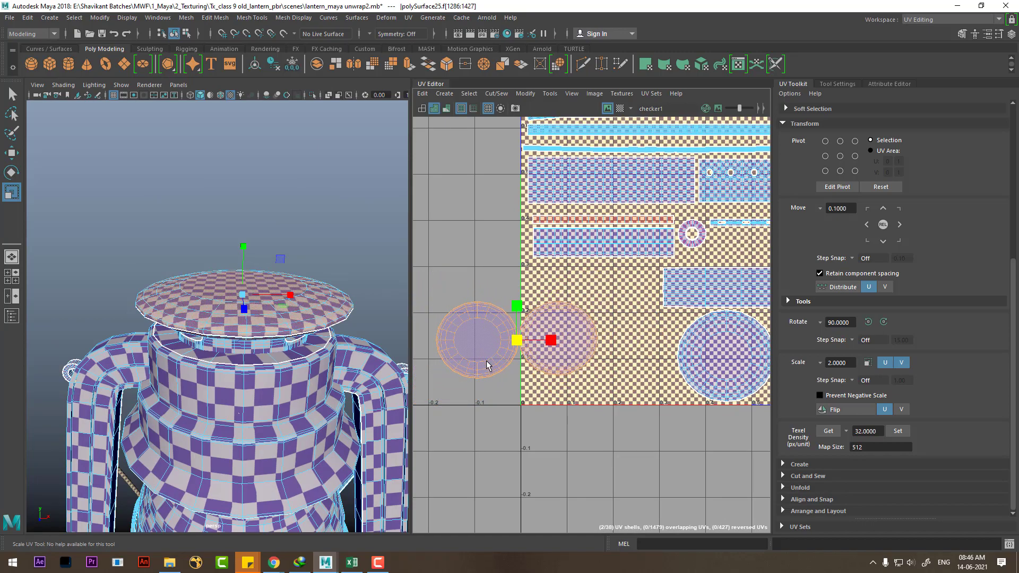
{"action": "left_click_drag", "start_coordinate": [342, 398], "coordinate": [498, 379], "text": "alt"}
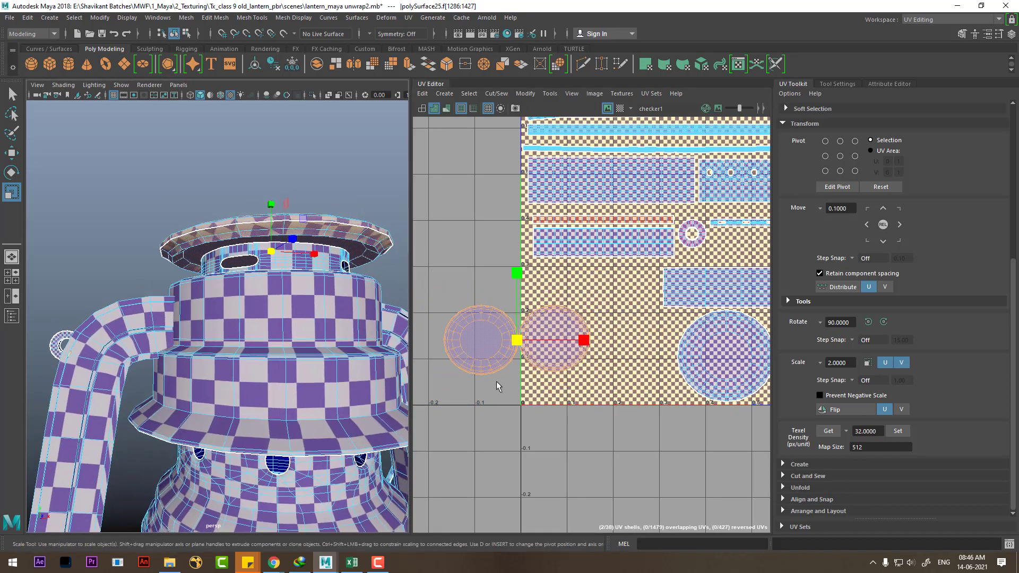
{"action": "right_click_drag", "start_coordinate": [498, 379], "coordinate": [557, 388], "text": "alt"}
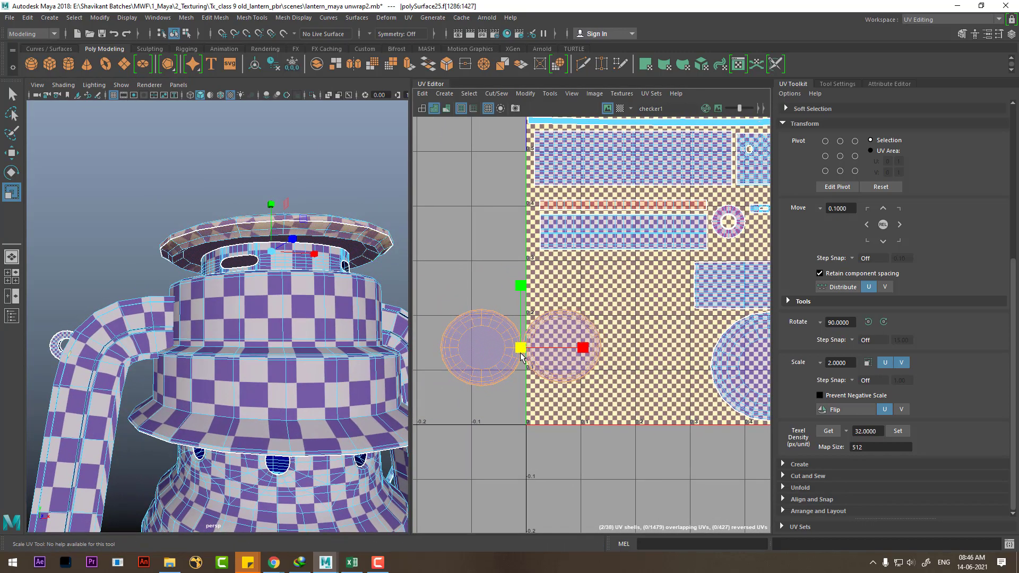
{"action": "left_click_drag", "start_coordinate": [319, 340], "coordinate": [339, 419], "text": "alt"}
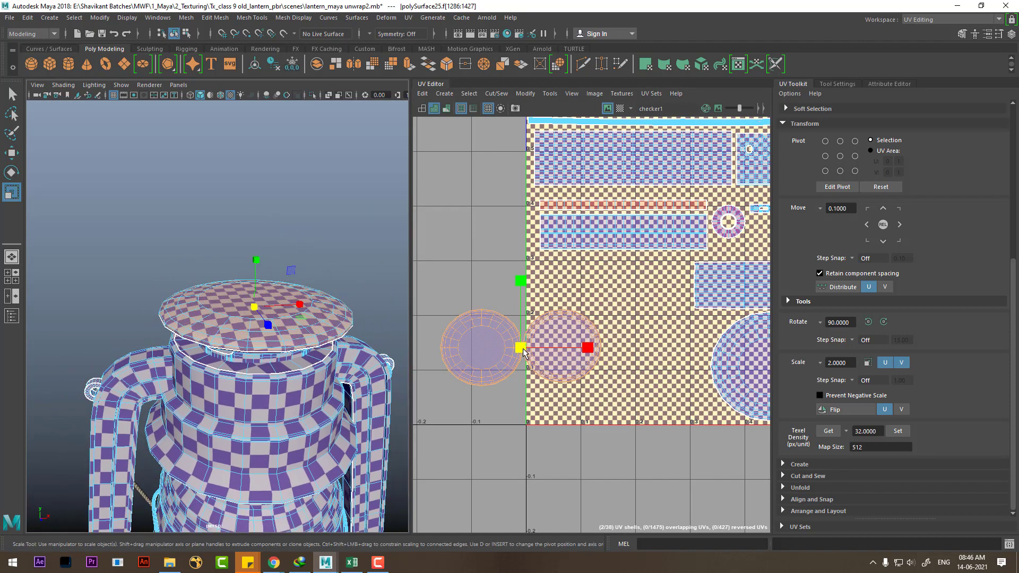
{"action": "left_click_drag", "start_coordinate": [523, 353], "coordinate": [516, 357]}
{"action": "key", "text": "w"}
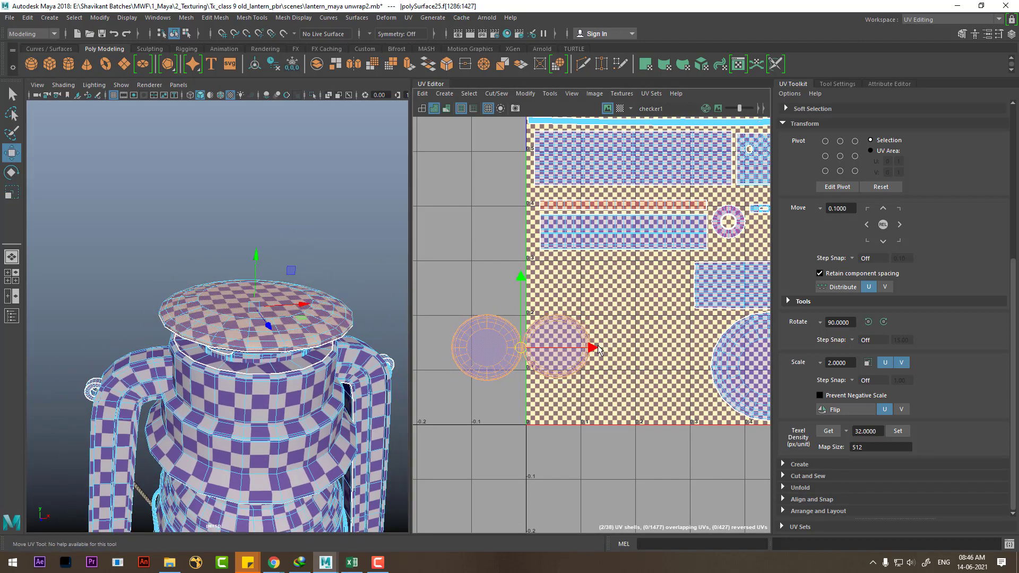
{"action": "left_click_drag", "start_coordinate": [594, 348], "coordinate": [683, 348]}
{"action": "left_click_drag", "start_coordinate": [610, 348], "coordinate": [604, 297]}
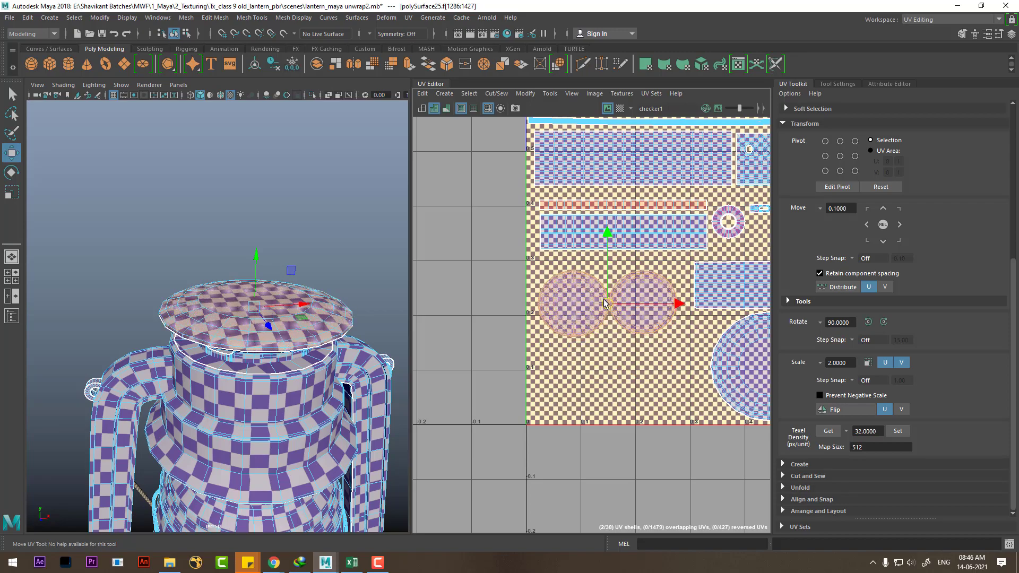
{"action": "scroll", "coordinate": [610, 325], "scroll_direction": "down", "scroll_amount": 2}
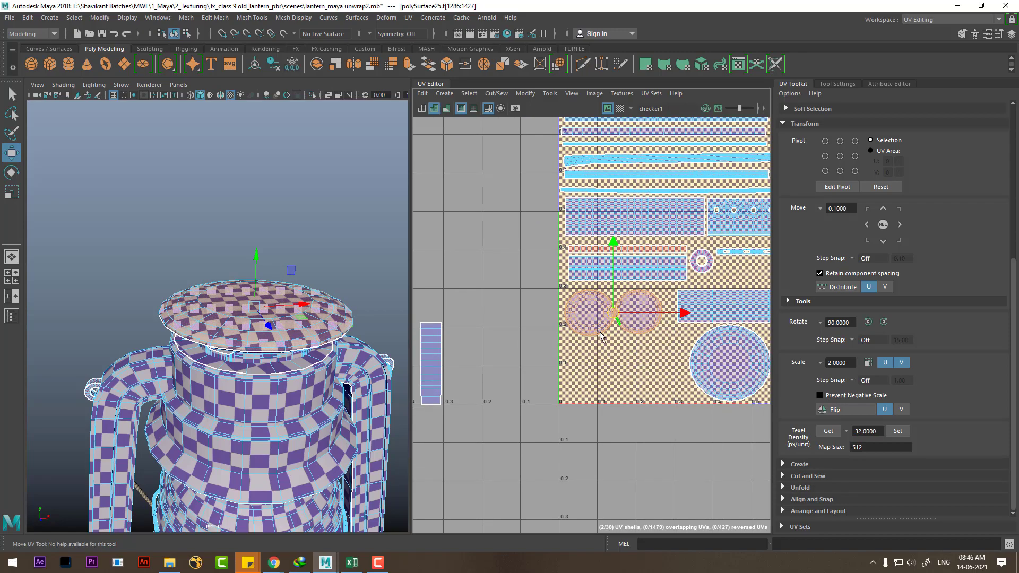
{"action": "scroll", "coordinate": [294, 365], "scroll_direction": "down", "scroll_amount": 3}
{"action": "scroll", "coordinate": [276, 368], "scroll_direction": "up", "scroll_amount": 2}
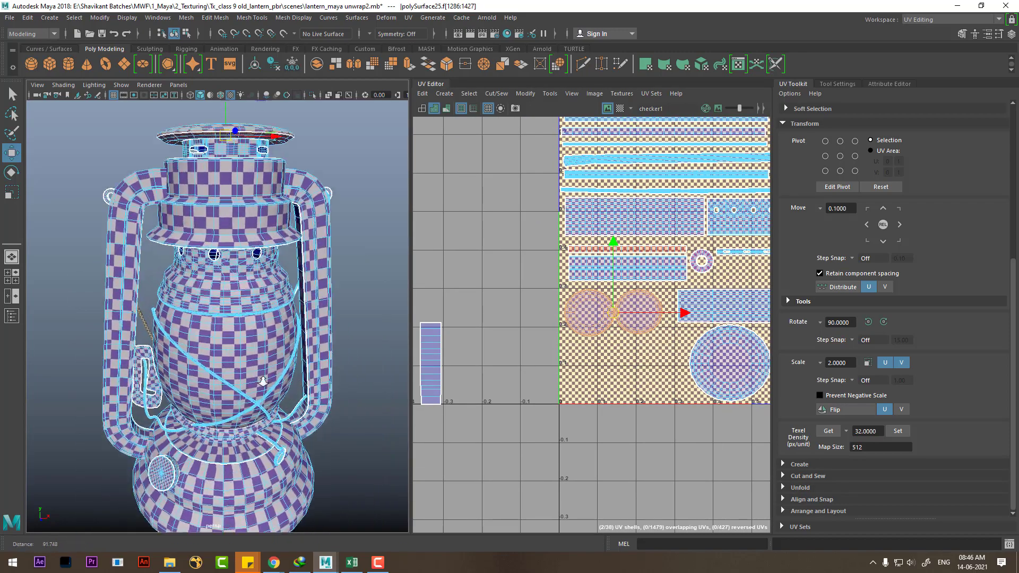
{"action": "left_click_drag", "start_coordinate": [276, 369], "coordinate": [248, 363], "text": "alt"}
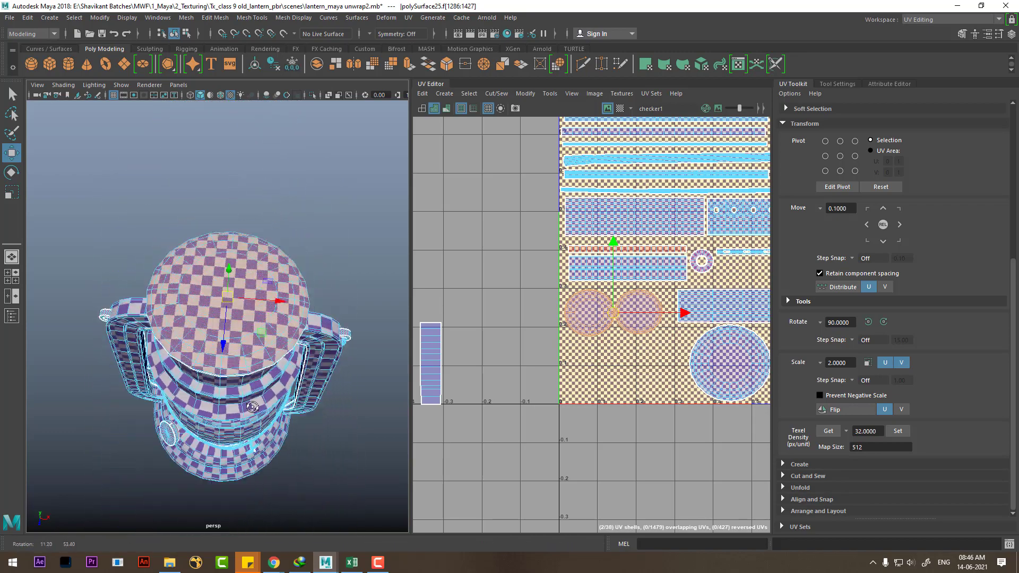
{"action": "right_click_drag", "start_coordinate": [248, 363], "coordinate": [286, 249], "text": "alt"}
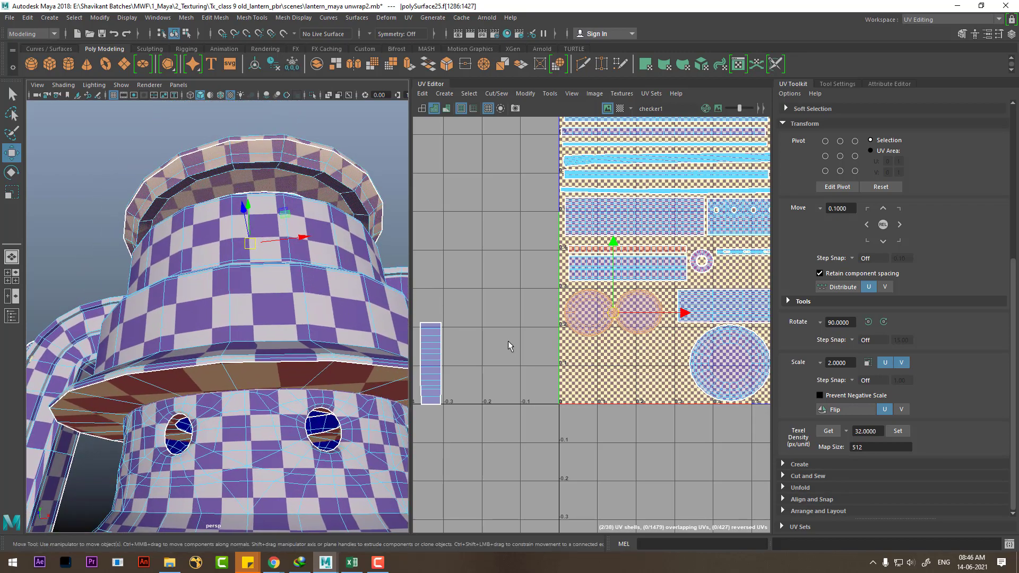
{"action": "scroll", "coordinate": [600, 327], "scroll_direction": "up", "scroll_amount": 2}
{"action": "scroll", "coordinate": [658, 397], "scroll_direction": "down", "scroll_amount": 2}
{"action": "scroll", "coordinate": [658, 372], "scroll_direction": "down", "scroll_amount": 2}
Step: Select the two large circle shells with UV Shell selection enabled
{"action": "scroll", "coordinate": [663, 295], "scroll_direction": "up", "scroll_amount": 1}
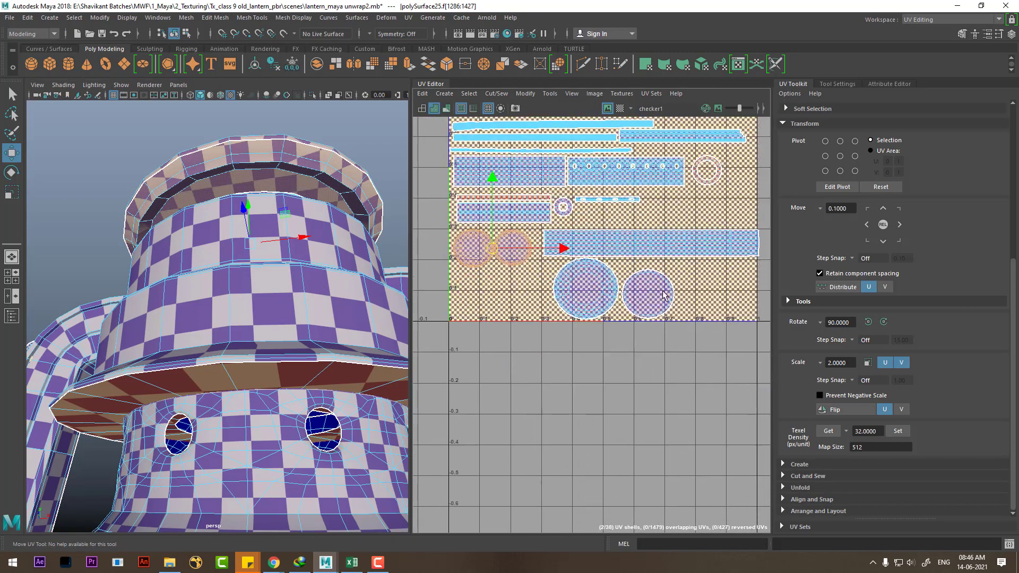
{"action": "left_click_drag", "start_coordinate": [617, 321], "coordinate": [627, 323]}
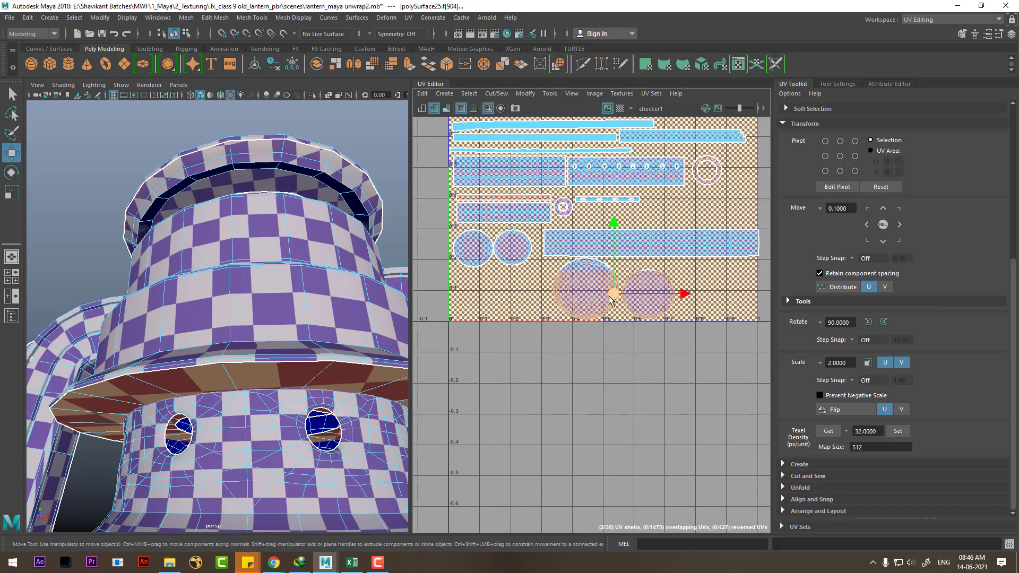
{"action": "left_click", "coordinate": [645, 297], "text": "shift"}
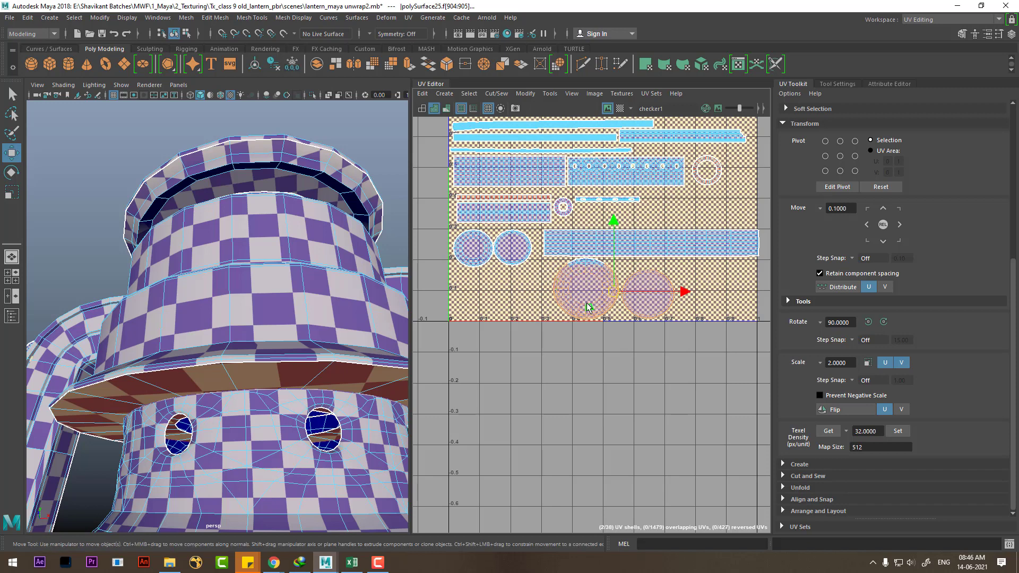
{"action": "scroll", "coordinate": [924, 205], "scroll_direction": "up", "scroll_amount": 5}
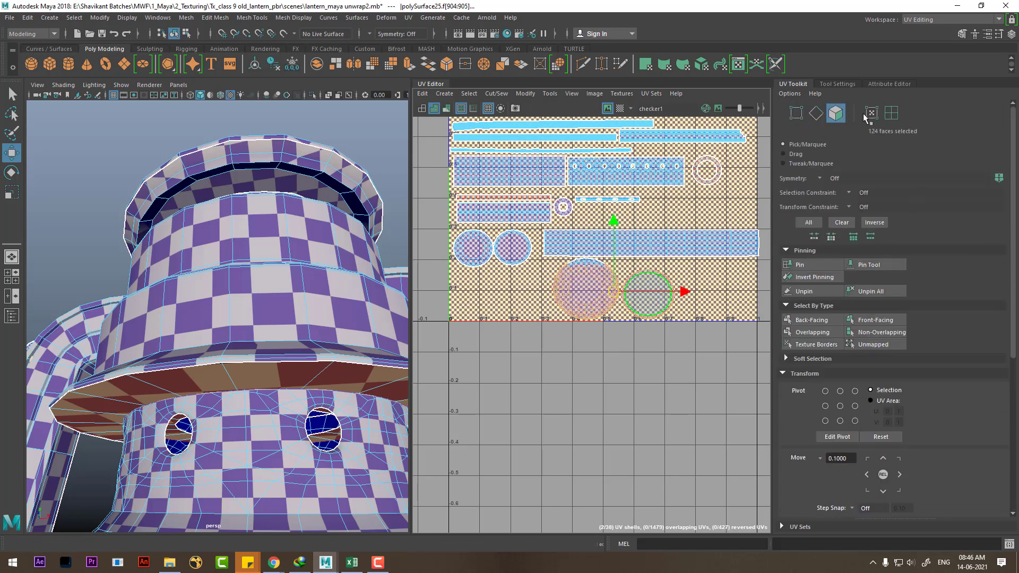
{"action": "left_click", "coordinate": [892, 113]}
{"action": "left_click", "coordinate": [670, 310]}
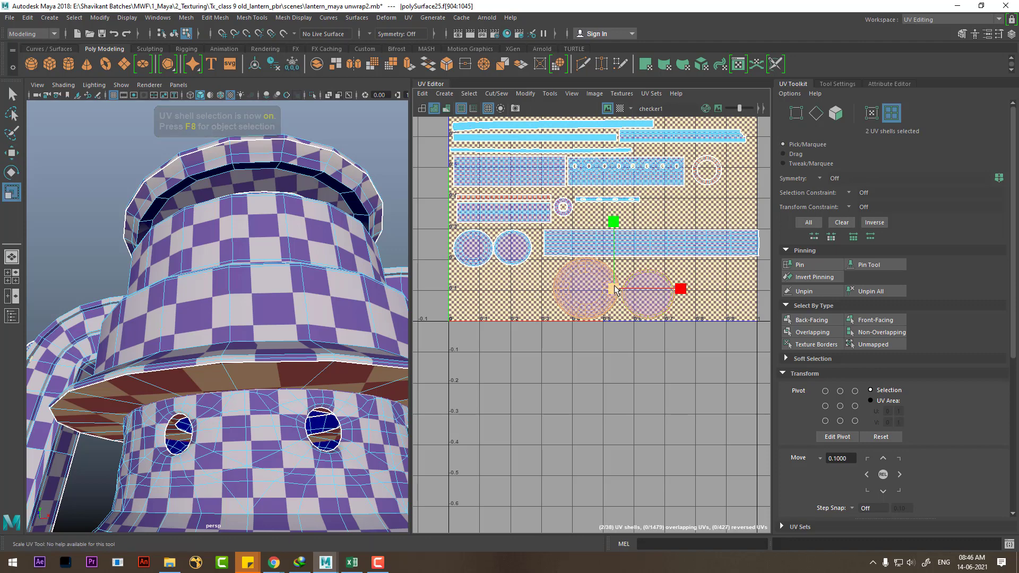
Step: Move the large circle shells left, then marquee-select the eight shells outside the tile
{"action": "left_click_drag", "start_coordinate": [614, 289], "coordinate": [506, 296]}
{"action": "scroll", "coordinate": [632, 399], "scroll_direction": "up", "scroll_amount": 3}
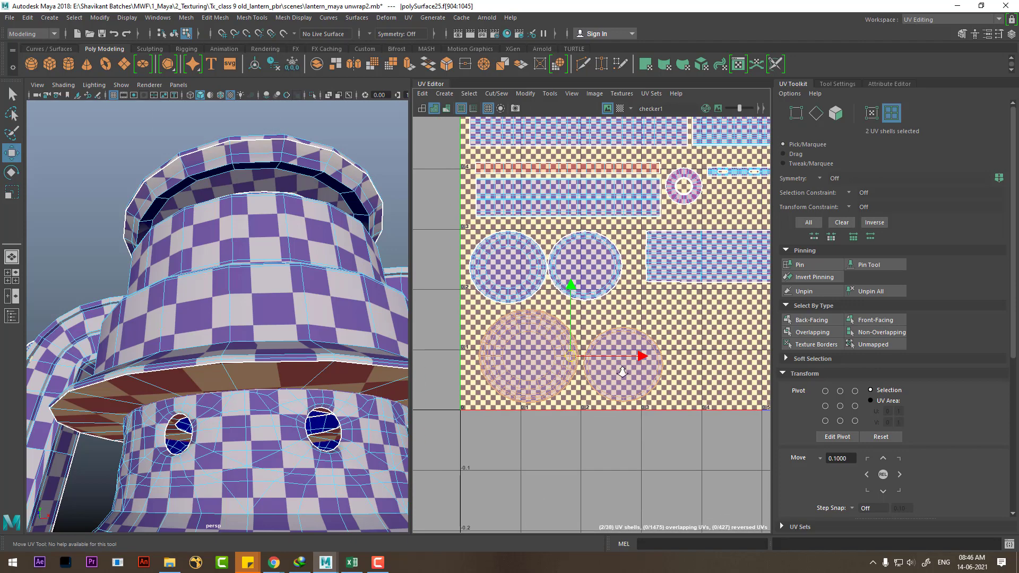
{"action": "scroll", "coordinate": [623, 371], "scroll_direction": "up", "scroll_amount": 1}
{"action": "left_click_drag", "start_coordinate": [563, 354], "coordinate": [551, 354]}
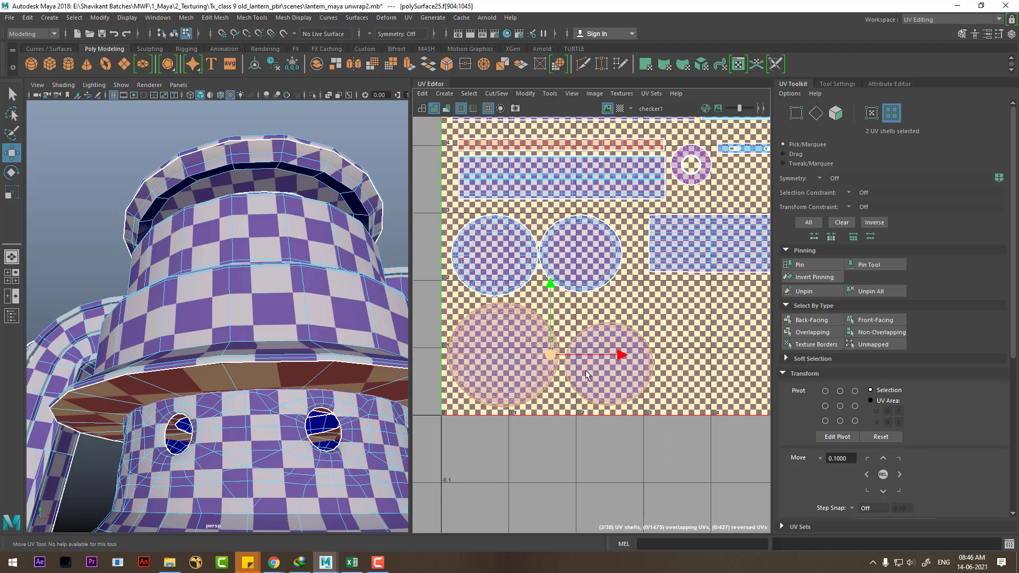
{"action": "scroll", "coordinate": [690, 365], "scroll_direction": "down", "scroll_amount": 4}
{"action": "scroll", "coordinate": [689, 365], "scroll_direction": "down", "scroll_amount": 3}
{"action": "scroll", "coordinate": [690, 365], "scroll_direction": "down", "scroll_amount": 1}
{"action": "left_click_drag", "start_coordinate": [482, 248], "coordinate": [635, 419]}
{"action": "mouse_move", "coordinate": [254, 345]}
{"action": "left_mouse_down", "text": "alt"}
{"action": "mouse_move", "coordinate": [282, 379]}
{"action": "mouse_move", "coordinate": [236, 223]}
{"action": "left_mouse_up", "text": "alt"}
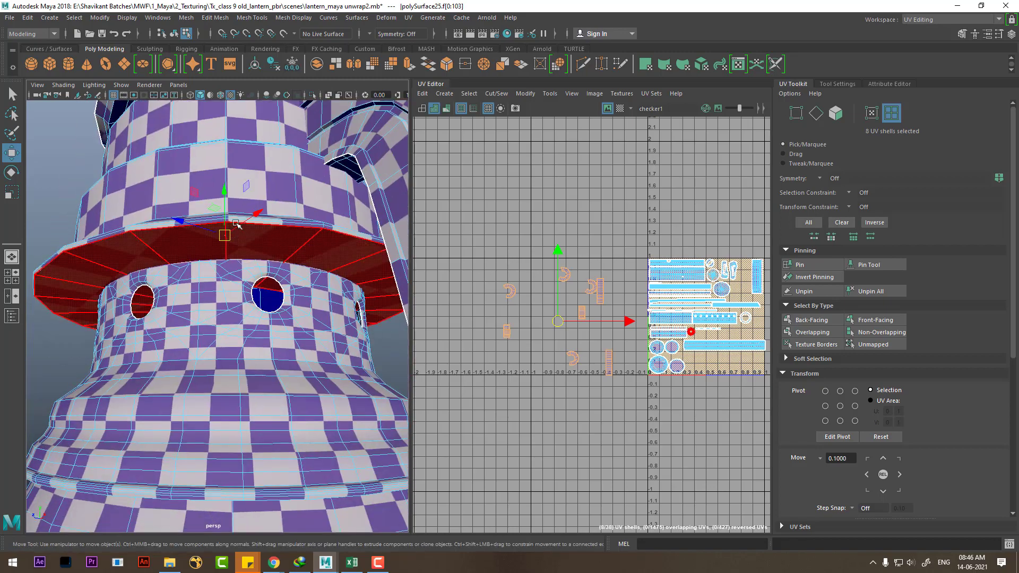
Step: Select the flange shell and bring the stray UV shells into view
{"action": "left_click", "coordinate": [236, 224]}
{"action": "scroll", "coordinate": [625, 355], "scroll_direction": "up", "scroll_amount": 2}
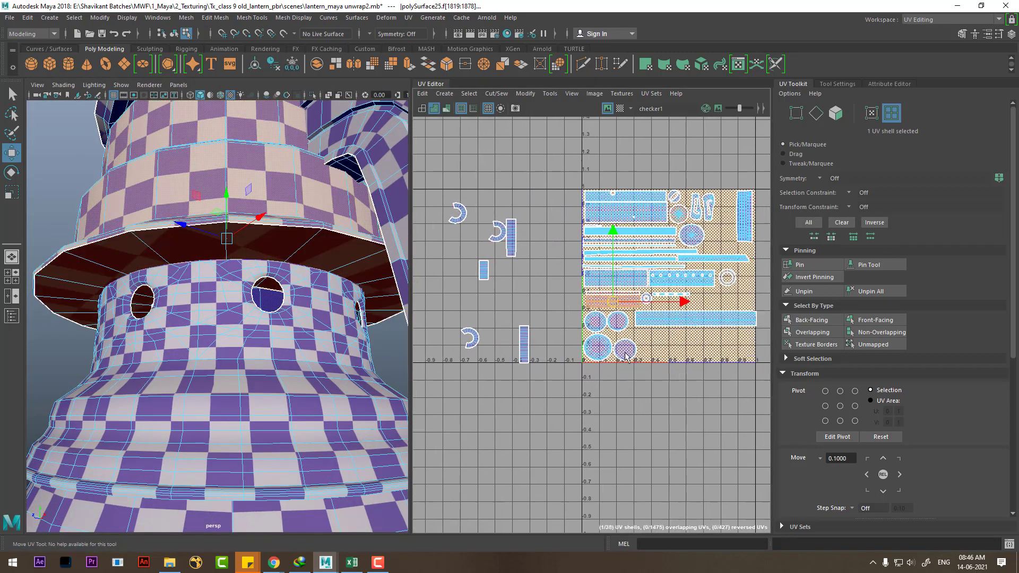
{"action": "middle_click_drag", "start_coordinate": [626, 355], "coordinate": [673, 374], "text": "alt"}
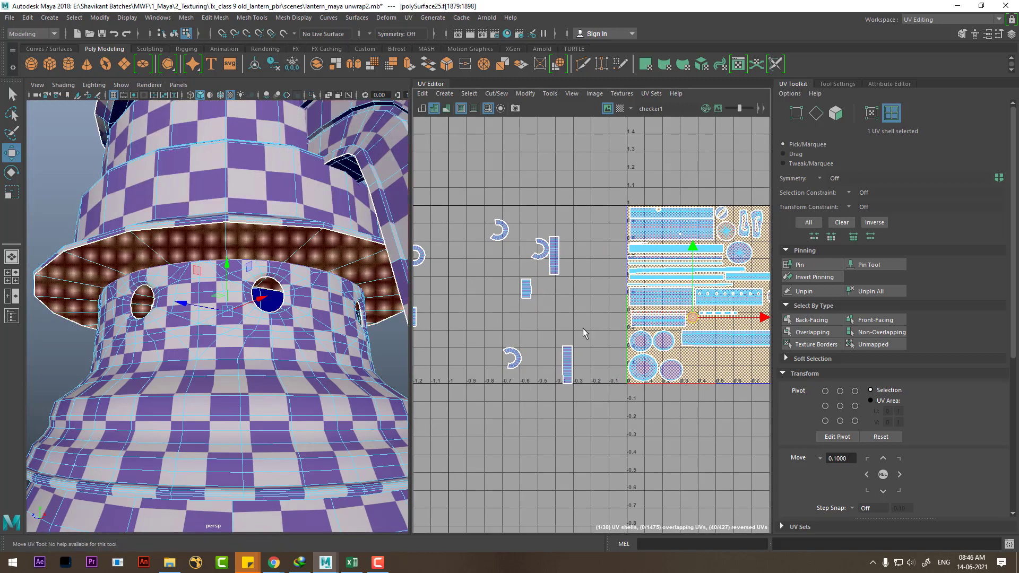
{"action": "left_click", "coordinate": [568, 361]}
{"action": "scroll", "coordinate": [244, 402], "scroll_direction": "down", "scroll_amount": 5}
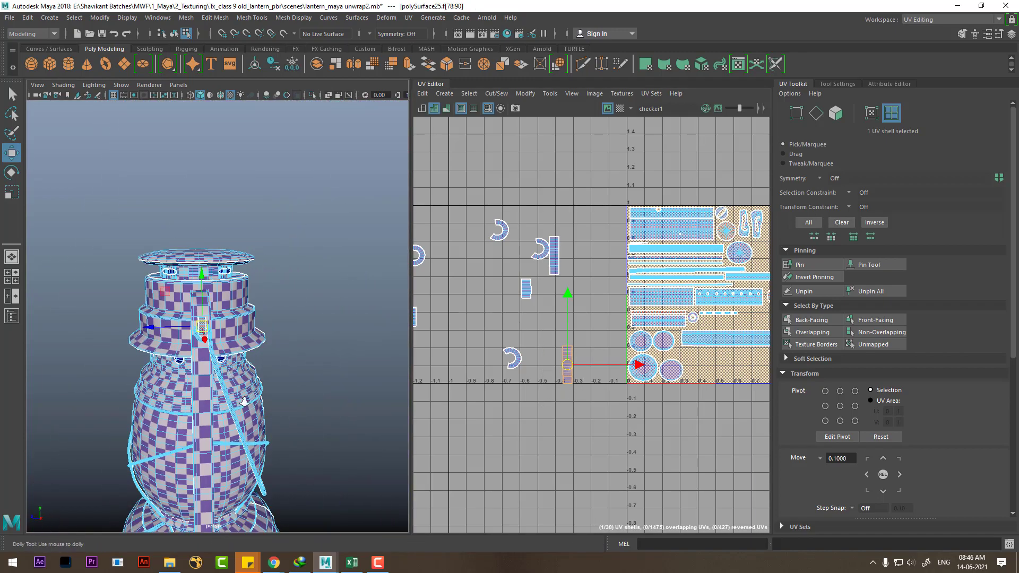
{"action": "scroll", "coordinate": [244, 402], "scroll_direction": "up", "scroll_amount": 5}
{"action": "scroll", "coordinate": [540, 297], "scroll_direction": "up", "scroll_amount": 2}
{"action": "left_click_drag", "start_coordinate": [223, 343], "coordinate": [382, 345], "text": "alt"}
{"action": "scroll", "coordinate": [563, 347], "scroll_direction": "up", "scroll_amount": 1}
{"action": "scroll", "coordinate": [563, 347], "scroll_direction": "up", "scroll_amount": 1}
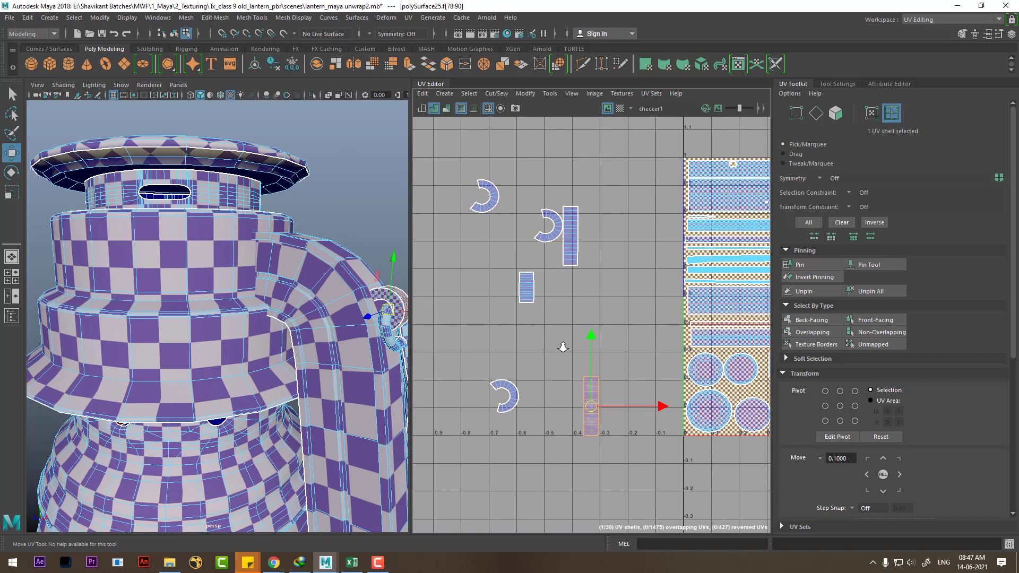
Step: Gather the bottom vertical strip and two C-shaped shells beside the other strip
{"action": "left_click", "coordinate": [604, 216]}
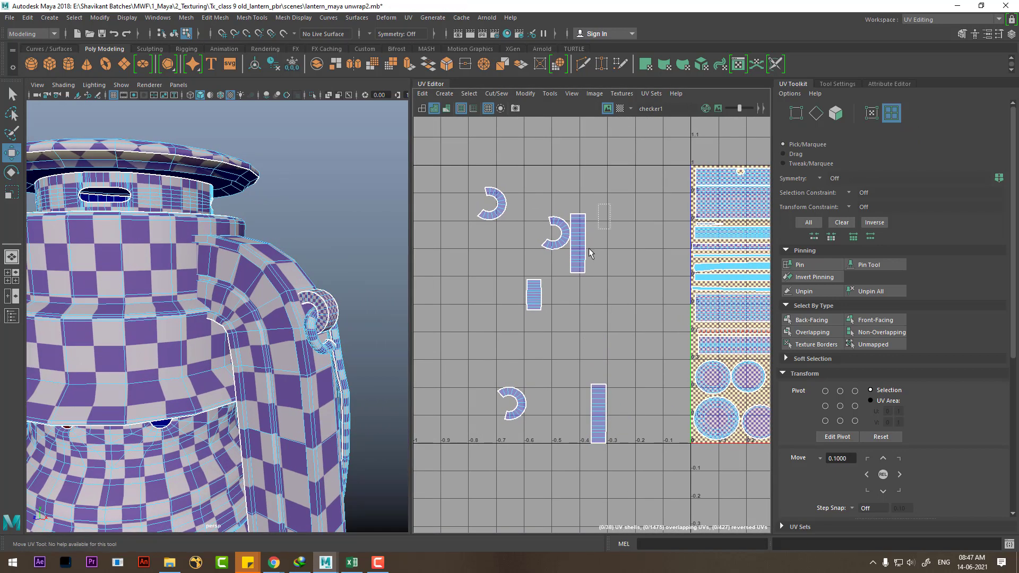
{"action": "left_click", "coordinate": [587, 247]}
{"action": "left_click_drag", "start_coordinate": [613, 364], "coordinate": [583, 462]}
{"action": "left_click_drag", "start_coordinate": [597, 404], "coordinate": [595, 247]}
{"action": "left_click", "coordinate": [514, 403]}
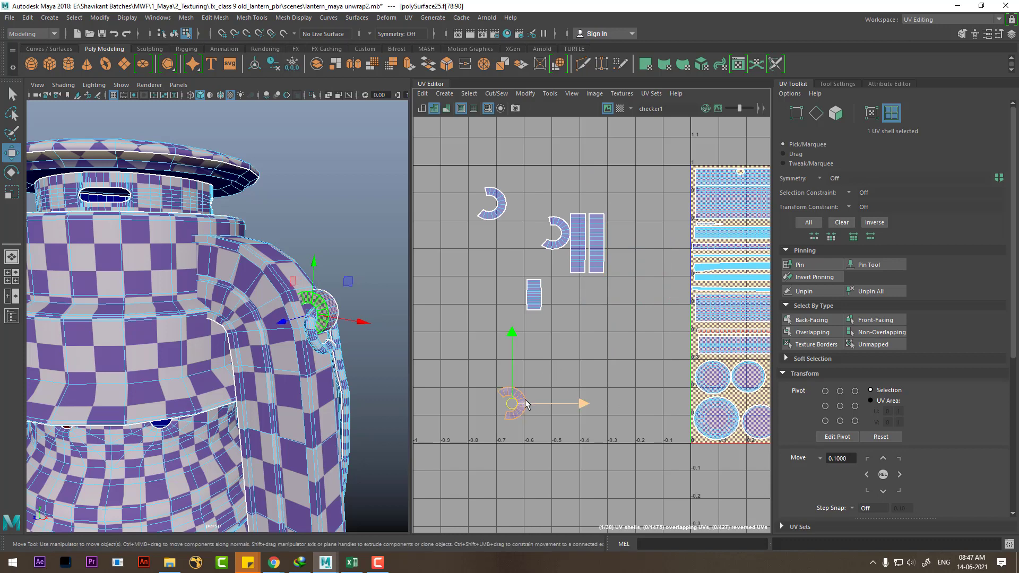
{"action": "mouse_move", "coordinate": [515, 399]}
{"action": "left_mouse_down"}
{"action": "mouse_move", "coordinate": [552, 242]}
{"action": "mouse_move", "coordinate": [557, 273]}
{"action": "left_mouse_up"}
{"action": "left_click_drag", "start_coordinate": [474, 244], "coordinate": [473, 242]}
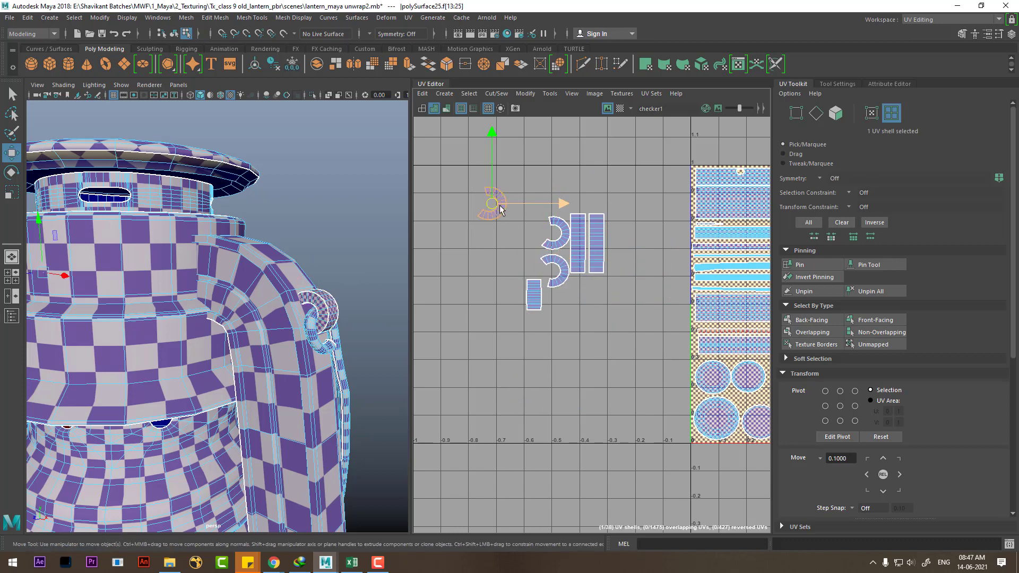
{"action": "left_click_drag", "start_coordinate": [499, 210], "coordinate": [528, 223]}
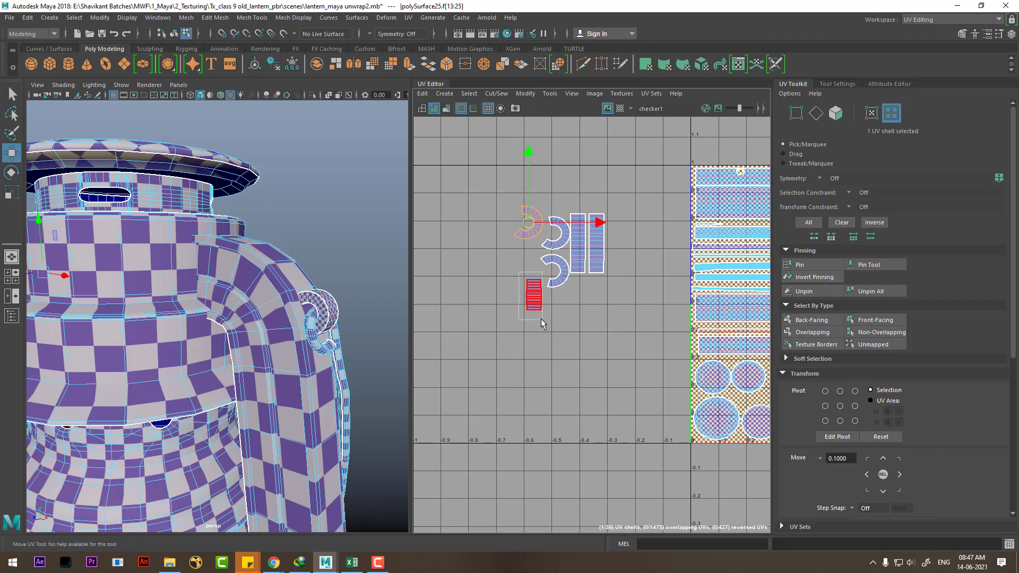
Step: Move the two small strip shells up next to the other strips in the group
{"action": "left_click_drag", "start_coordinate": [540, 319], "coordinate": [540, 319]}
{"action": "left_click_drag", "start_coordinate": [371, 372], "coordinate": [297, 339], "text": "alt"}
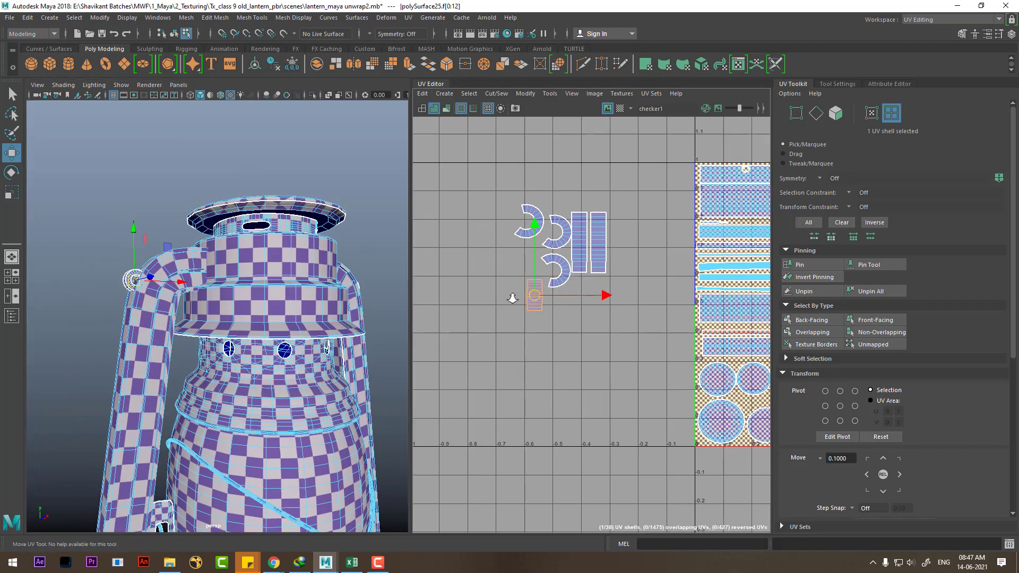
{"action": "scroll", "coordinate": [512, 298], "scroll_direction": "up", "scroll_amount": 2}
{"action": "left_click_drag", "start_coordinate": [545, 296], "coordinate": [653, 223]}
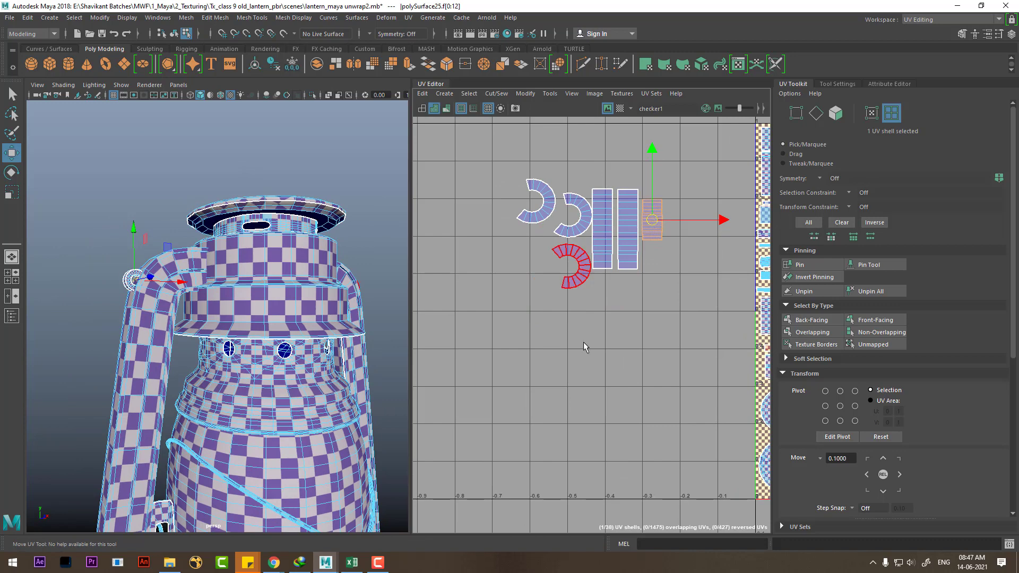
{"action": "scroll", "coordinate": [584, 348], "scroll_direction": "down", "scroll_amount": 5}
{"action": "scroll", "coordinate": [552, 361], "scroll_direction": "up", "scroll_amount": 3}
{"action": "left_click", "coordinate": [528, 369]}
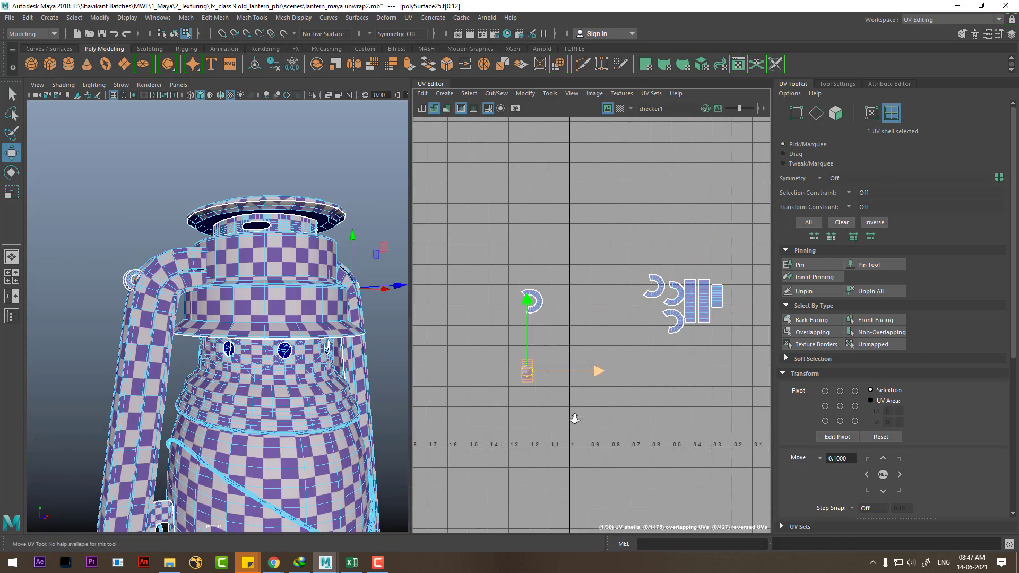
{"action": "scroll", "coordinate": [709, 340], "scroll_direction": "up", "scroll_amount": 3}
{"action": "scroll", "coordinate": [721, 397], "scroll_direction": "up", "scroll_amount": 2}
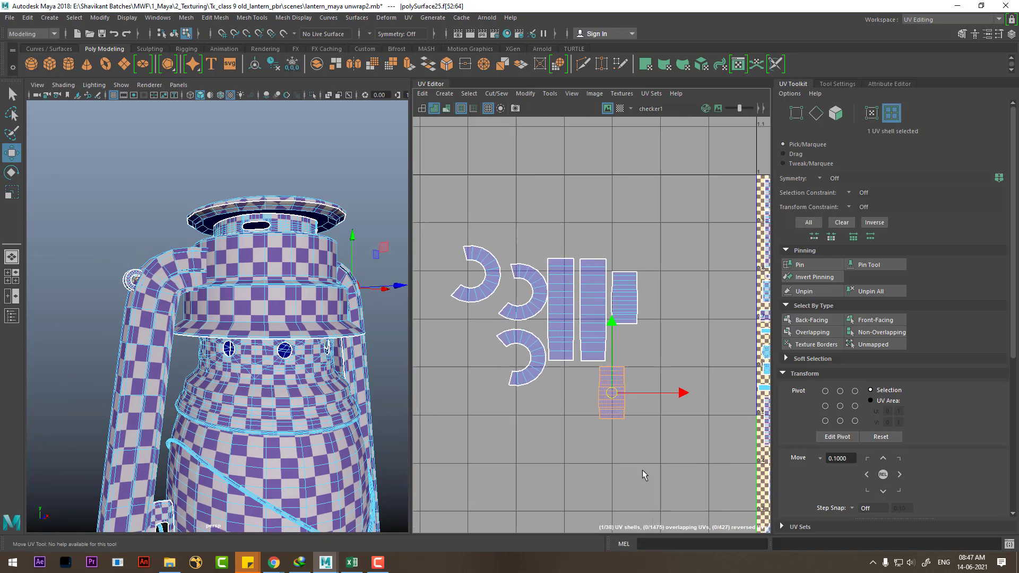
{"action": "left_click_drag", "start_coordinate": [613, 392], "coordinate": [627, 367]}
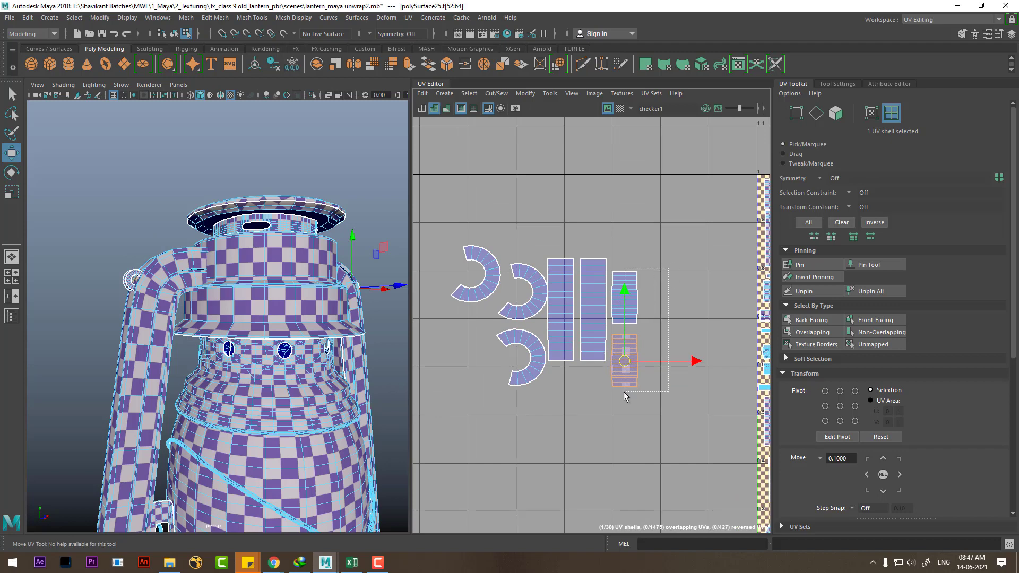
Step: Nudge the small C-shaped shells so they sit snugly beside their neighbours
{"action": "left_click", "coordinate": [625, 297], "text": "shift"}
{"action": "scroll", "coordinate": [510, 265], "scroll_direction": "down", "scroll_amount": 3}
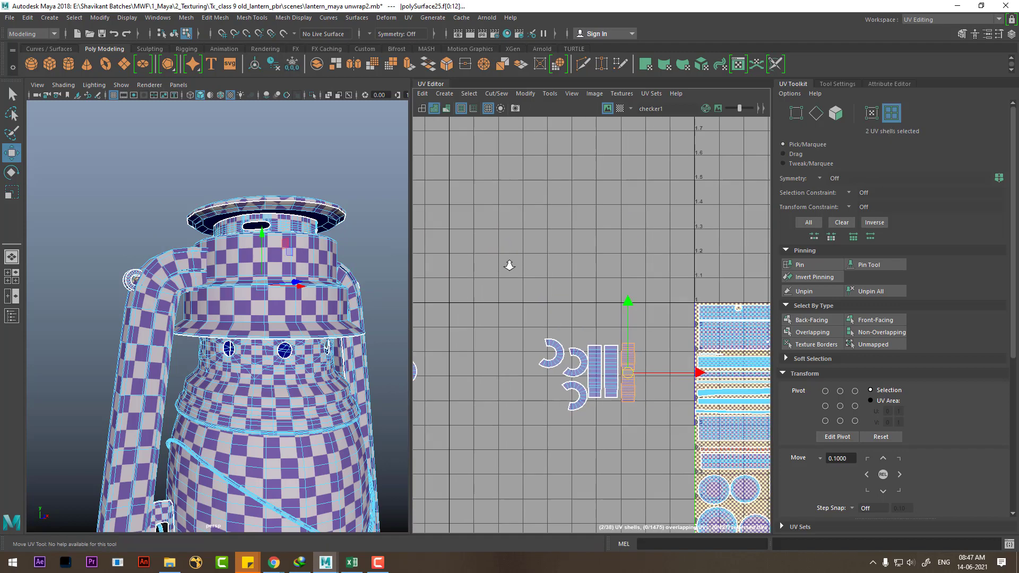
{"action": "scroll", "coordinate": [575, 395], "scroll_direction": "down", "scroll_amount": 2}
{"action": "left_click", "coordinate": [498, 396]}
{"action": "scroll", "coordinate": [501, 412], "scroll_direction": "up", "scroll_amount": 2}
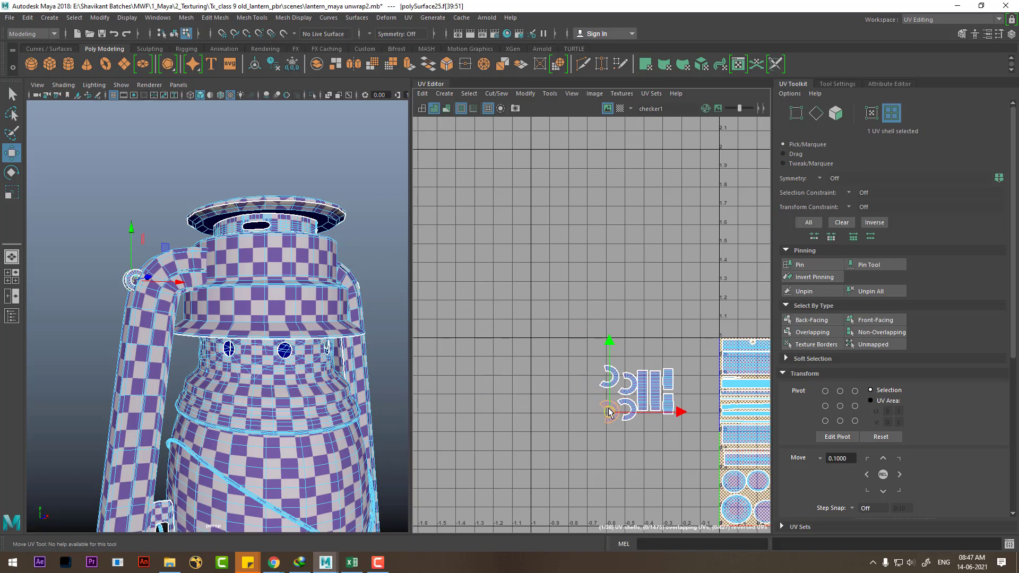
{"action": "scroll", "coordinate": [609, 412], "scroll_direction": "up", "scroll_amount": 2}
{"action": "scroll", "coordinate": [620, 447], "scroll_direction": "up", "scroll_amount": 2}
{"action": "left_click", "coordinate": [556, 352]}
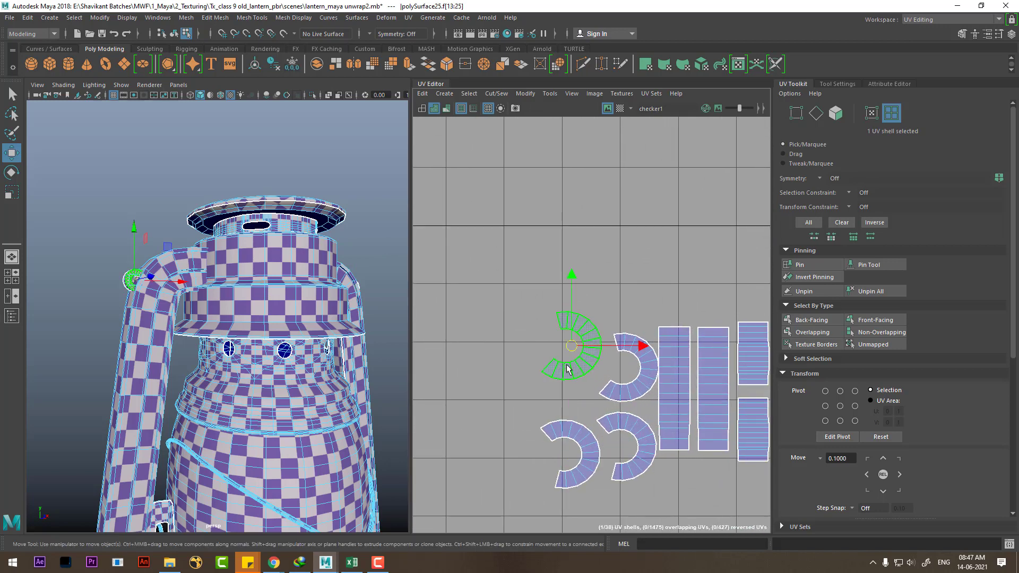
{"action": "left_click_drag", "start_coordinate": [571, 344], "coordinate": [575, 355]}
{"action": "left_click", "coordinate": [571, 444]}
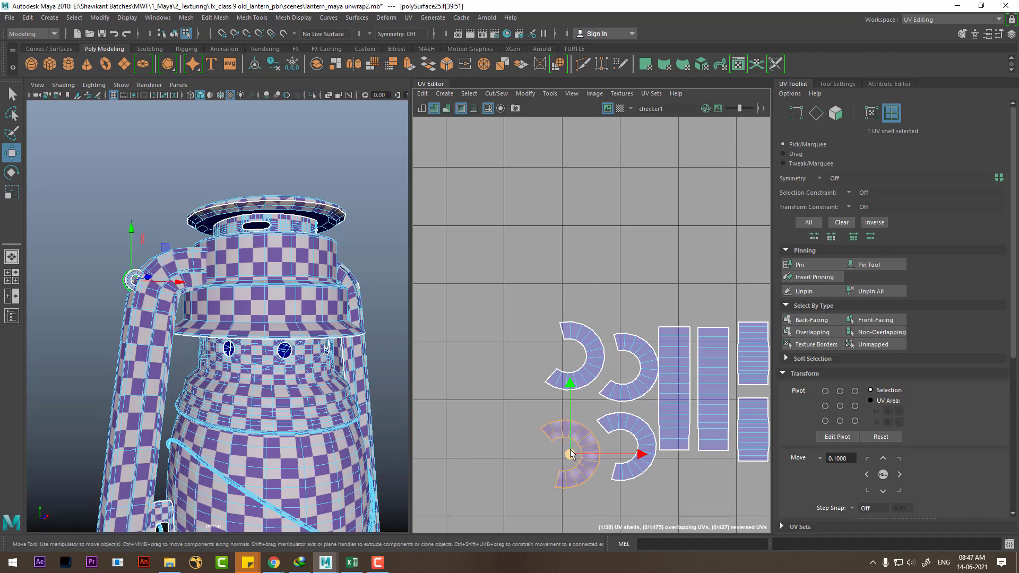
{"action": "scroll", "coordinate": [545, 253], "scroll_direction": "down", "scroll_amount": 3}
{"action": "scroll", "coordinate": [545, 253], "scroll_direction": "down", "scroll_amount": 2}
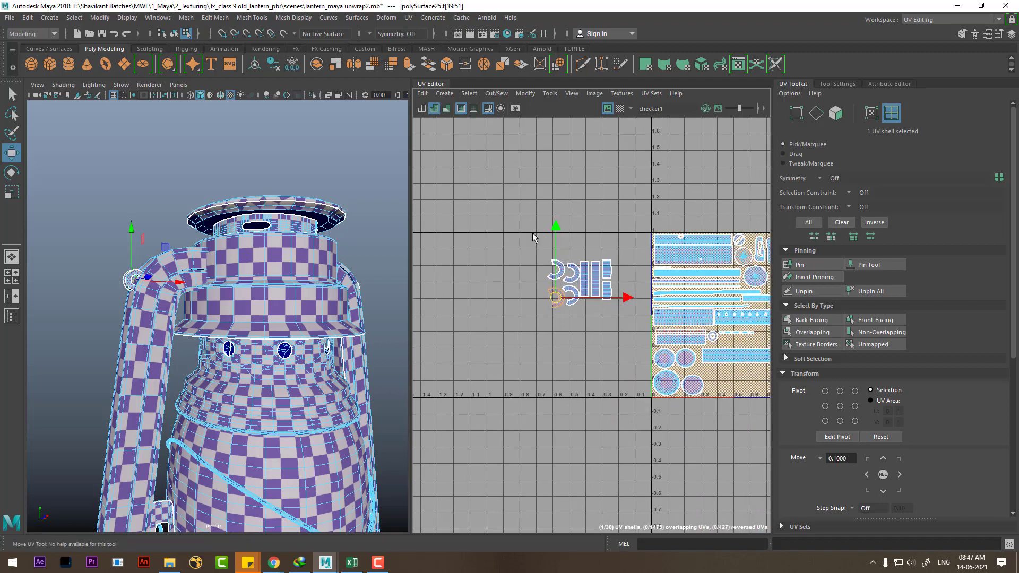
Step: Move the eight grouped stray shells into the lower-right of the 0–1 tile
{"action": "left_click_drag", "start_coordinate": [533, 237], "coordinate": [618, 313]}
{"action": "mouse_move", "coordinate": [619, 313]}
{"action": "middle_mouse_down", "text": "alt"}
{"action": "mouse_move", "coordinate": [515, 334]}
{"action": "mouse_move", "coordinate": [679, 457]}
{"action": "middle_mouse_up", "text": "alt"}
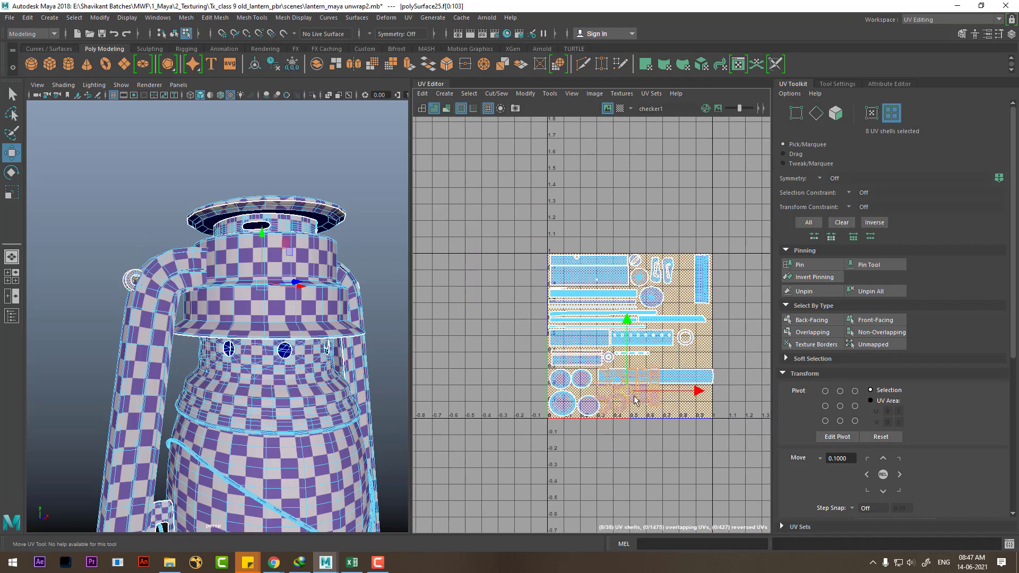
{"action": "scroll", "coordinate": [647, 424], "scroll_direction": "up", "scroll_amount": 4}
{"action": "scroll", "coordinate": [229, 389], "scroll_direction": "up", "scroll_amount": 2}
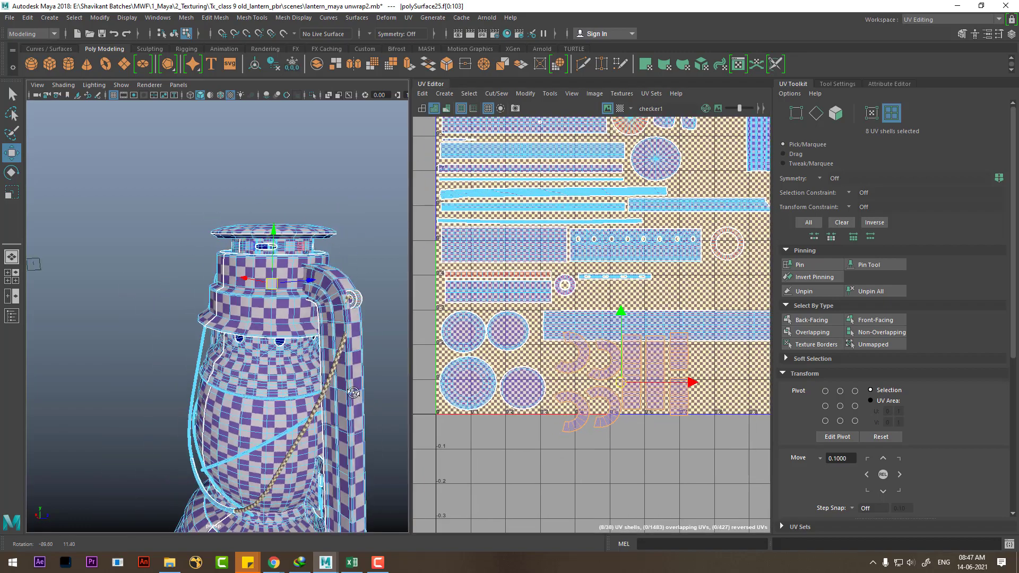
{"action": "scroll", "coordinate": [230, 389], "scroll_direction": "up", "scroll_amount": 2}
{"action": "scroll", "coordinate": [601, 409], "scroll_direction": "up", "scroll_amount": 2}
{"action": "scroll", "coordinate": [601, 409], "scroll_direction": "up", "scroll_amount": 1}
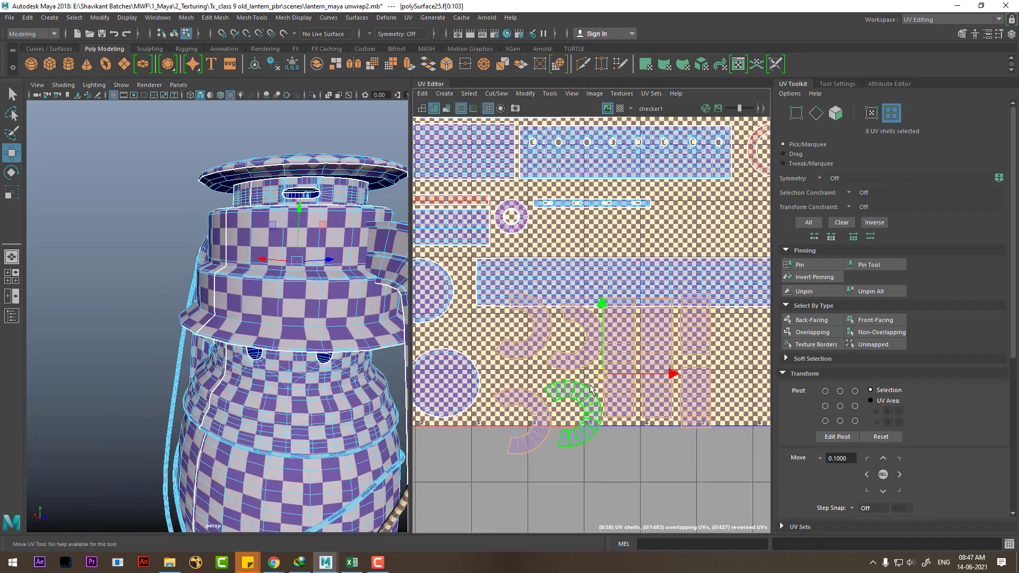
{"action": "left_click_drag", "start_coordinate": [601, 378], "coordinate": [600, 387]}
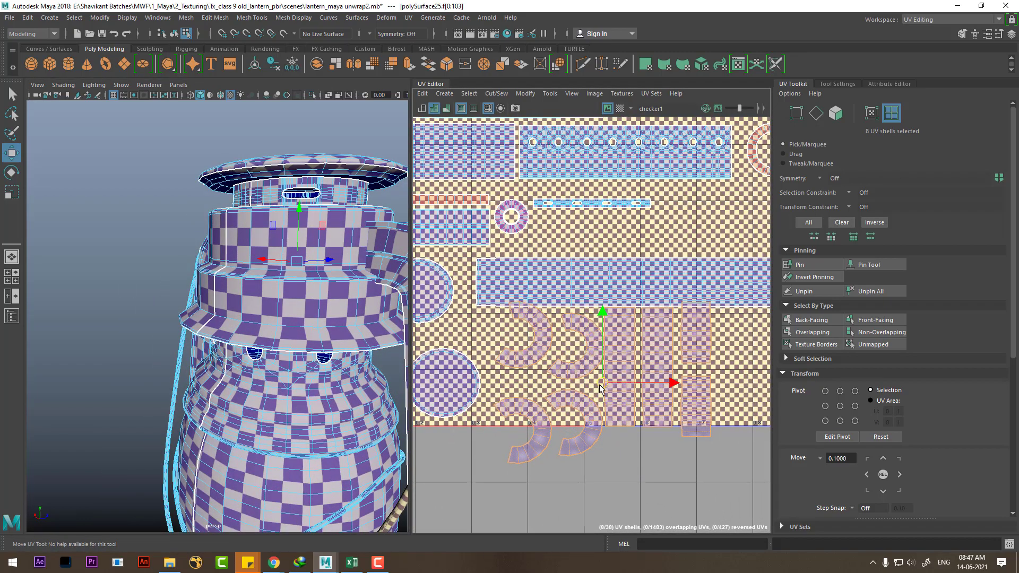
Step: Scale the eight shells down to fit, then maximize the UV Editor
{"action": "key", "text": "r"}
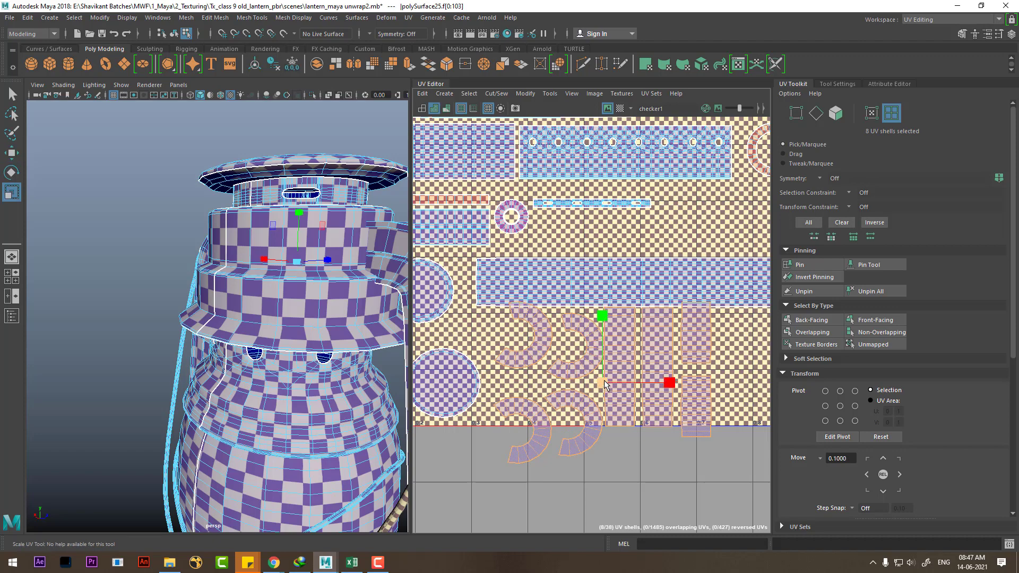
{"action": "left_click_drag", "start_coordinate": [599, 382], "coordinate": [595, 383]}
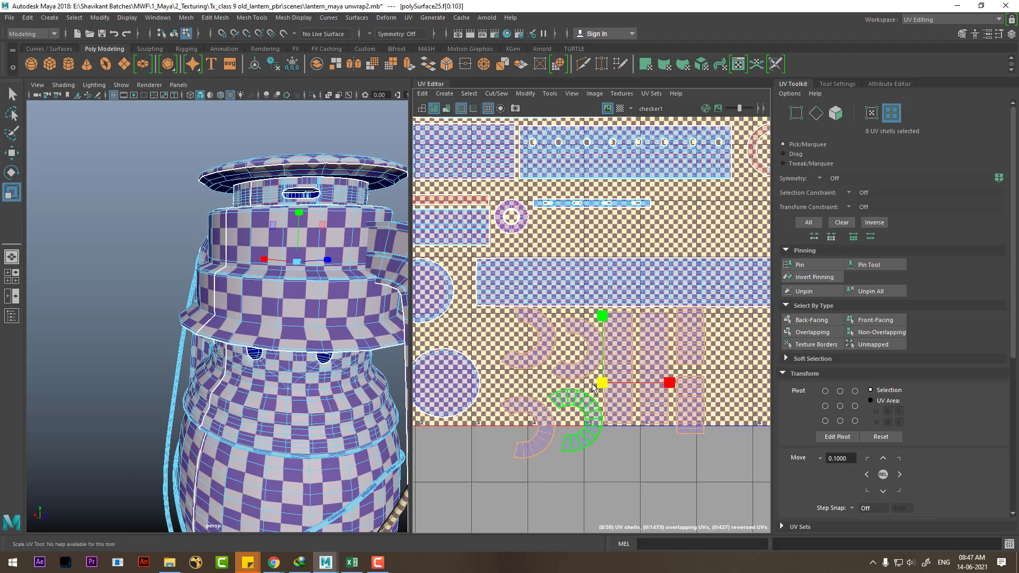
{"action": "scroll", "coordinate": [595, 383], "scroll_direction": "up", "scroll_amount": 2}
{"action": "key", "text": "ctrl+space"}
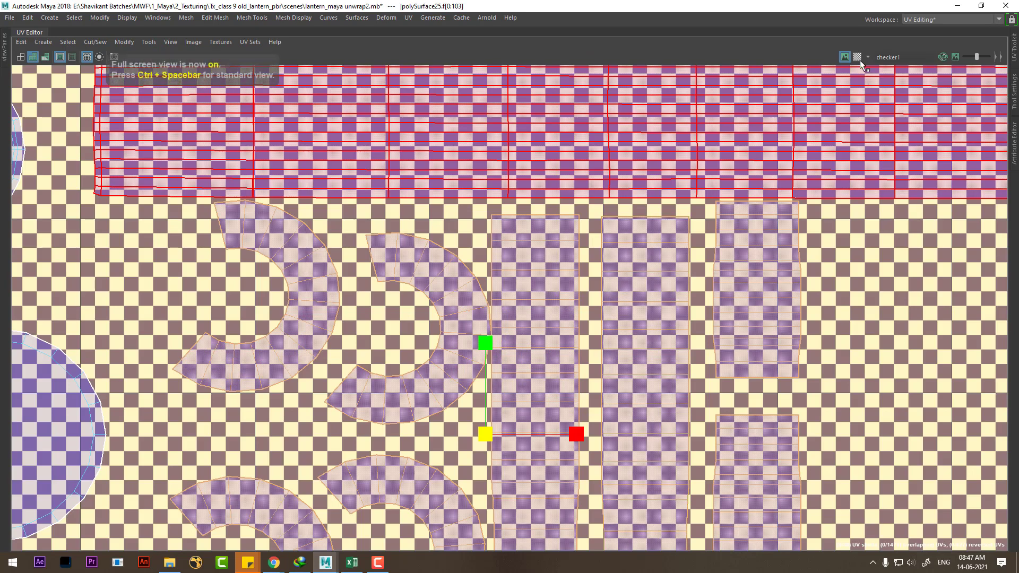
Step: Turn off the checker map and select the two bottom-left C shells
{"action": "left_click", "coordinate": [857, 57]}
{"action": "scroll", "coordinate": [473, 219], "scroll_direction": "down", "scroll_amount": 1}
{"action": "scroll", "coordinate": [448, 242], "scroll_direction": "down", "scroll_amount": 2}
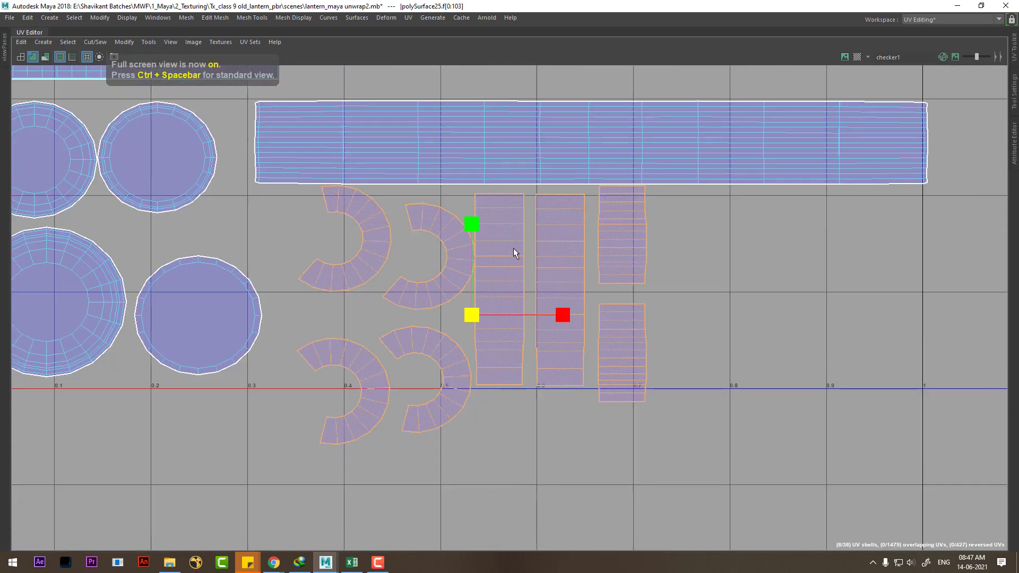
{"action": "scroll", "coordinate": [515, 349], "scroll_direction": "down", "scroll_amount": 1}
{"action": "scroll", "coordinate": [528, 335], "scroll_direction": "down", "scroll_amount": 1}
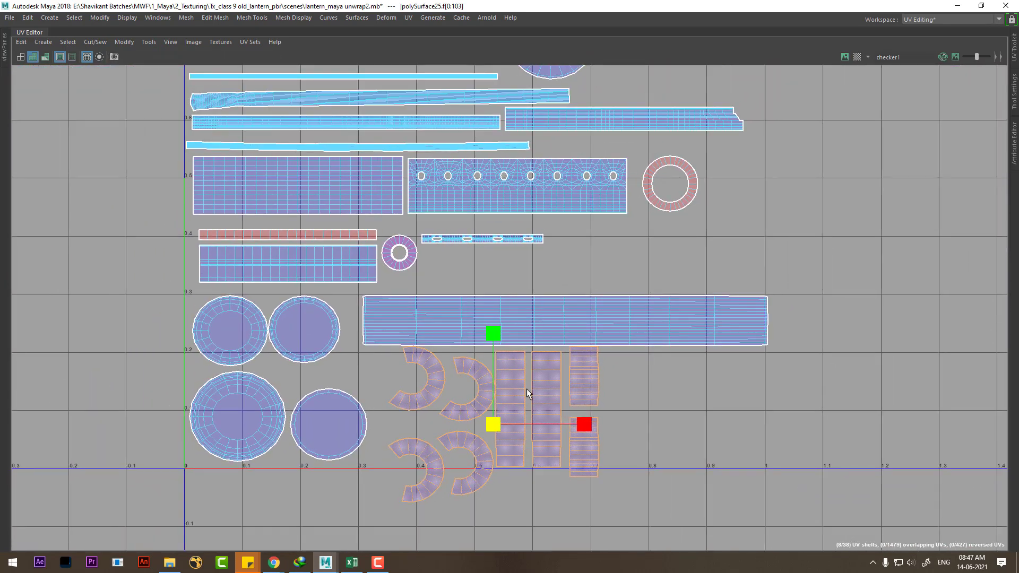
{"action": "mouse_move", "coordinate": [492, 506]}
{"action": "left_mouse_down"}
{"action": "mouse_move", "coordinate": [414, 477]}
{"action": "mouse_move", "coordinate": [662, 390]}
{"action": "left_mouse_up"}
{"action": "scroll", "coordinate": [584, 440], "scroll_direction": "up", "scroll_amount": 1}
Step: Move the small rectangle shell up slightly, then select the left C shell
{"action": "left_click", "coordinate": [590, 458]}
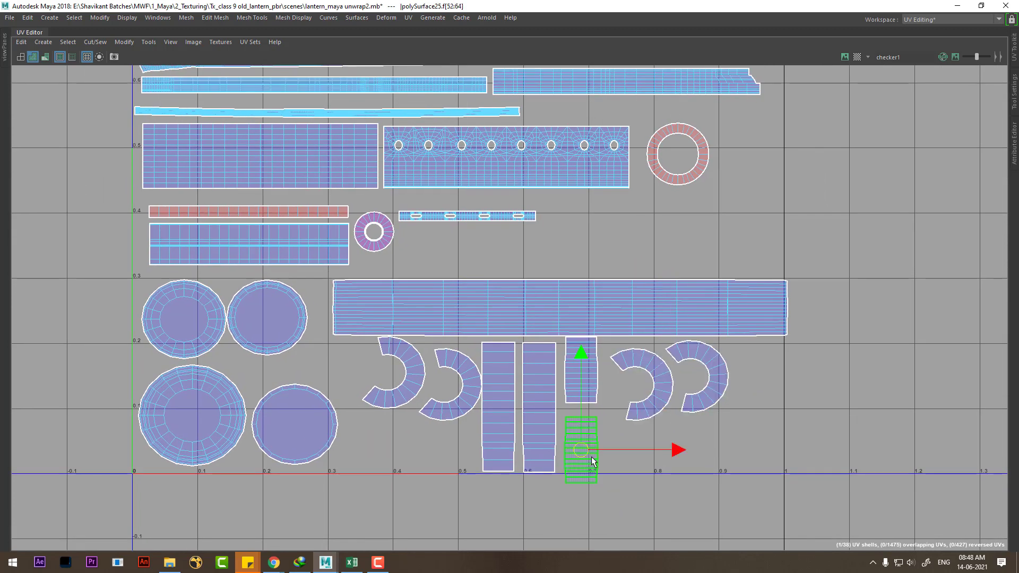
{"action": "left_click_drag", "start_coordinate": [586, 454], "coordinate": [588, 442]}
{"action": "scroll", "coordinate": [564, 478], "scroll_direction": "up", "scroll_amount": 2}
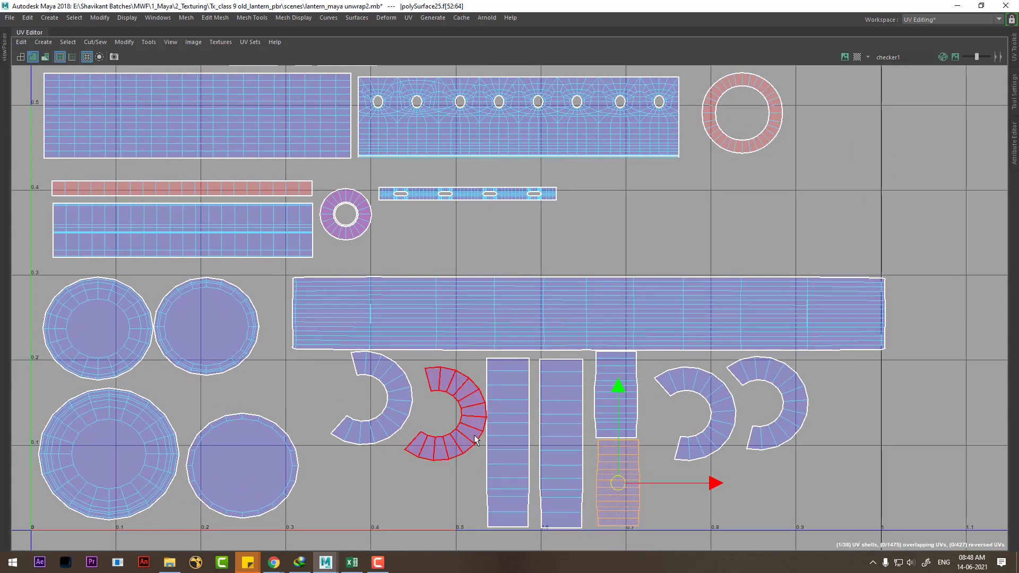
{"action": "left_click", "coordinate": [466, 431]}
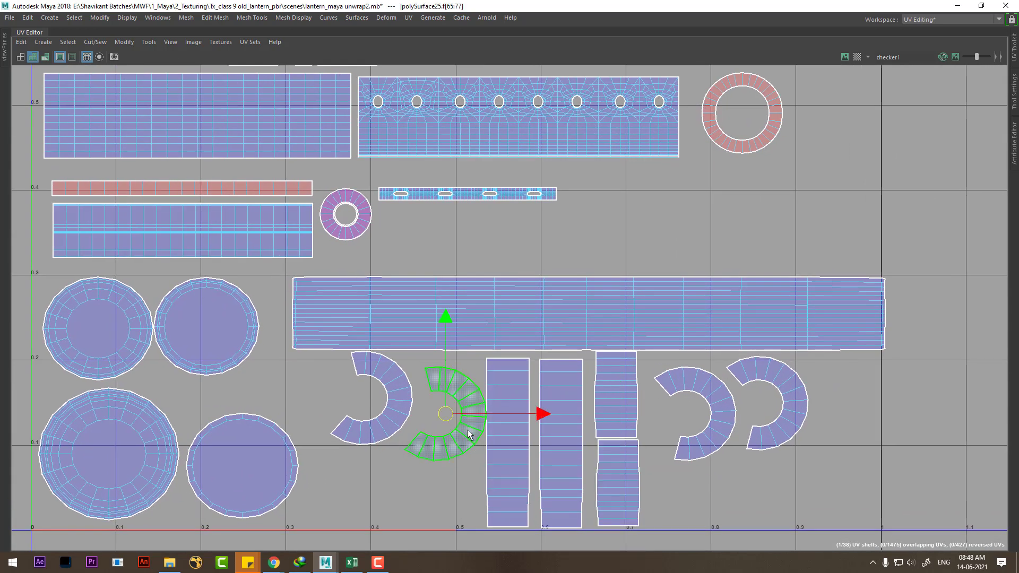
{"action": "left_click", "coordinate": [386, 423]}
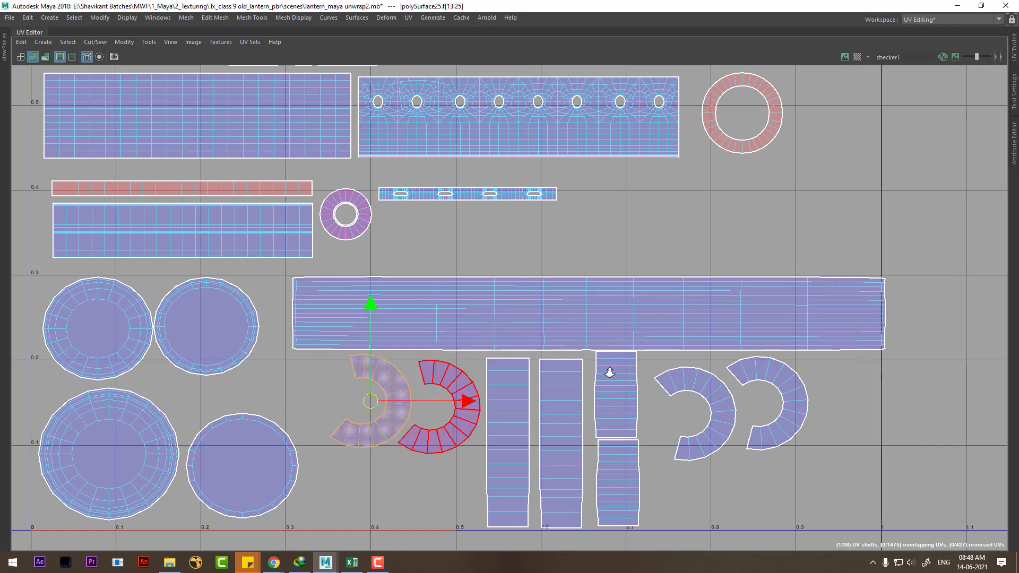
{"action": "scroll", "coordinate": [607, 366], "scroll_direction": "down", "scroll_amount": 3}
{"action": "middle_click_drag", "start_coordinate": [711, 465], "coordinate": [659, 318], "text": "alt"}
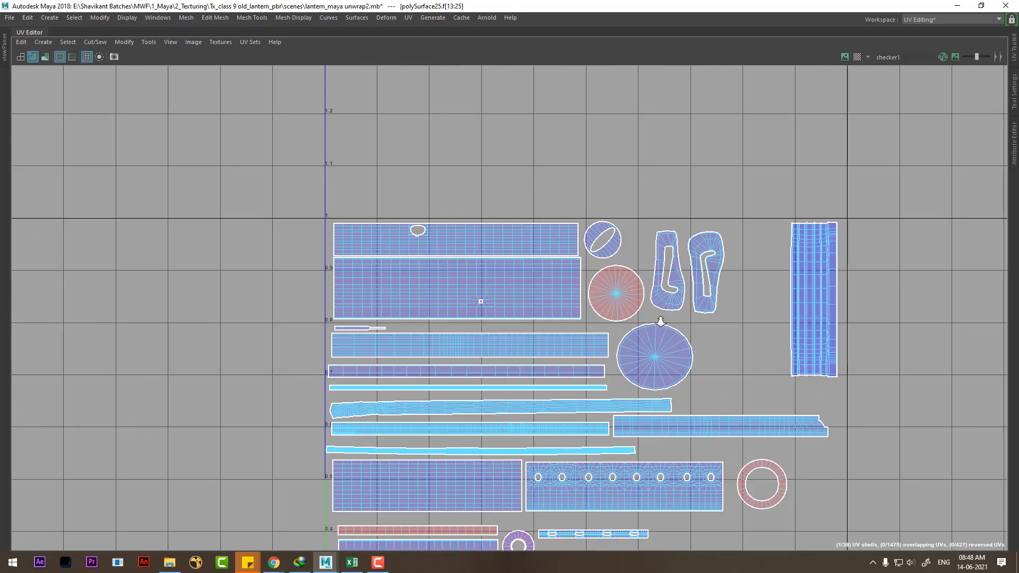
{"action": "scroll", "coordinate": [644, 341], "scroll_direction": "up", "scroll_amount": 1}
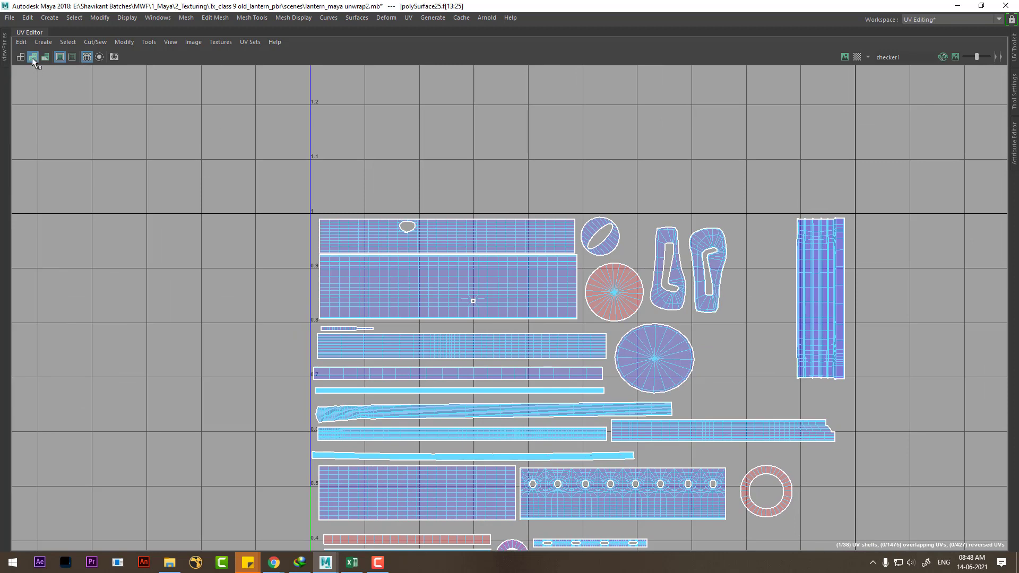
Step: Try the shell border, distortion and shaded display toggles, restoring each afterwards
{"action": "left_click", "coordinate": [59, 57]}
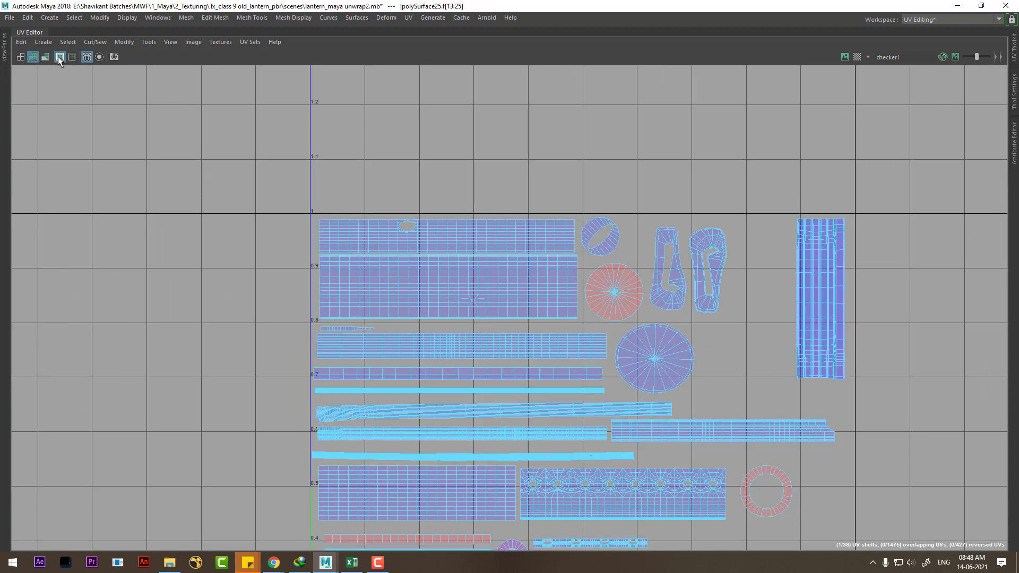
{"action": "left_click", "coordinate": [59, 56]}
{"action": "left_click", "coordinate": [47, 56]}
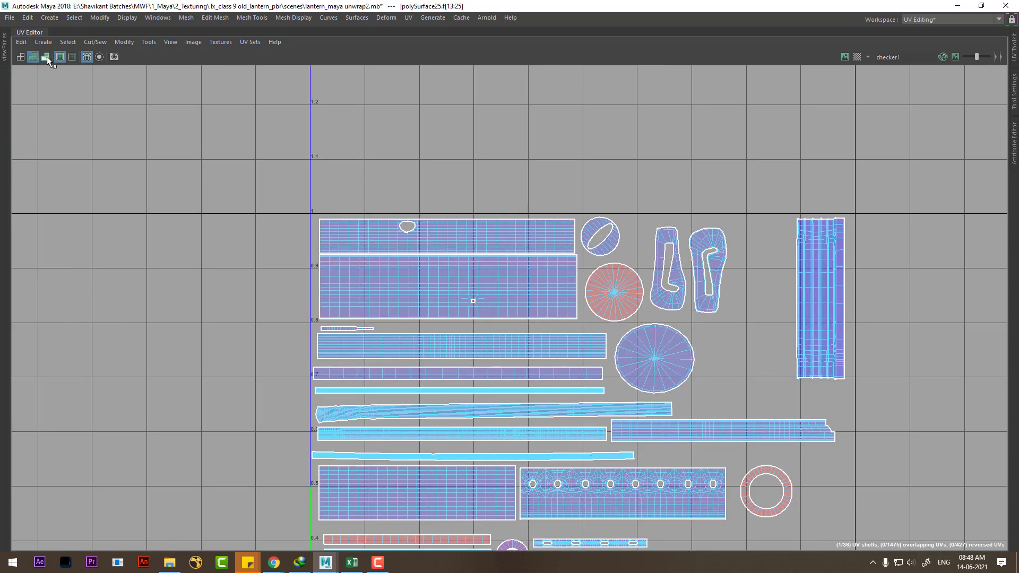
{"action": "left_click", "coordinate": [47, 56]}
{"action": "left_click", "coordinate": [21, 57]}
{"action": "left_click", "coordinate": [32, 57]}
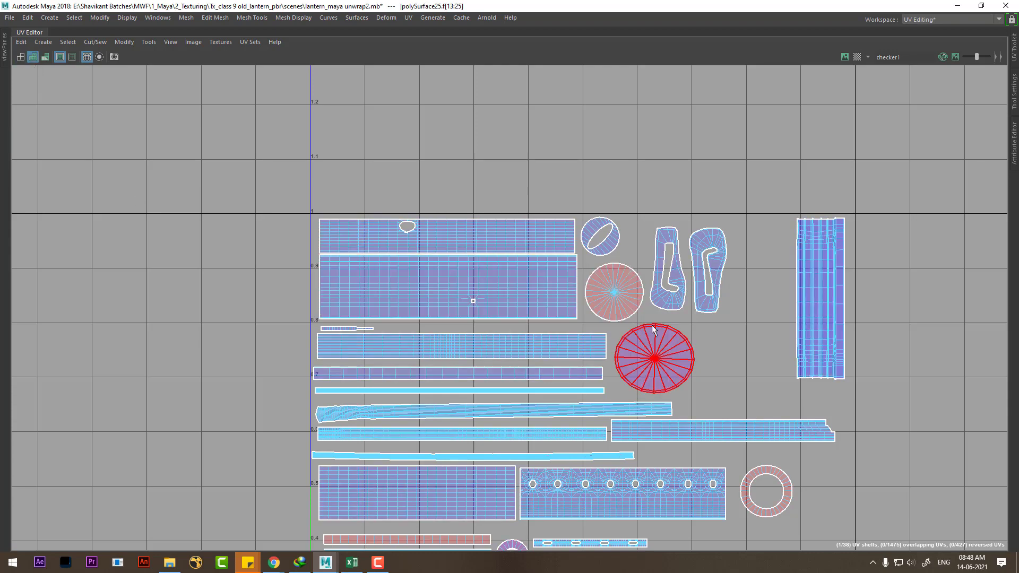
Step: Deselect the circular shell and select the ring UV shell instead
{"action": "scroll", "coordinate": [655, 359], "scroll_direction": "up", "scroll_amount": 2}
{"action": "middle_click_drag", "start_coordinate": [839, 526], "coordinate": [753, 363], "text": "alt"}
{"action": "left_click", "coordinate": [811, 328]}
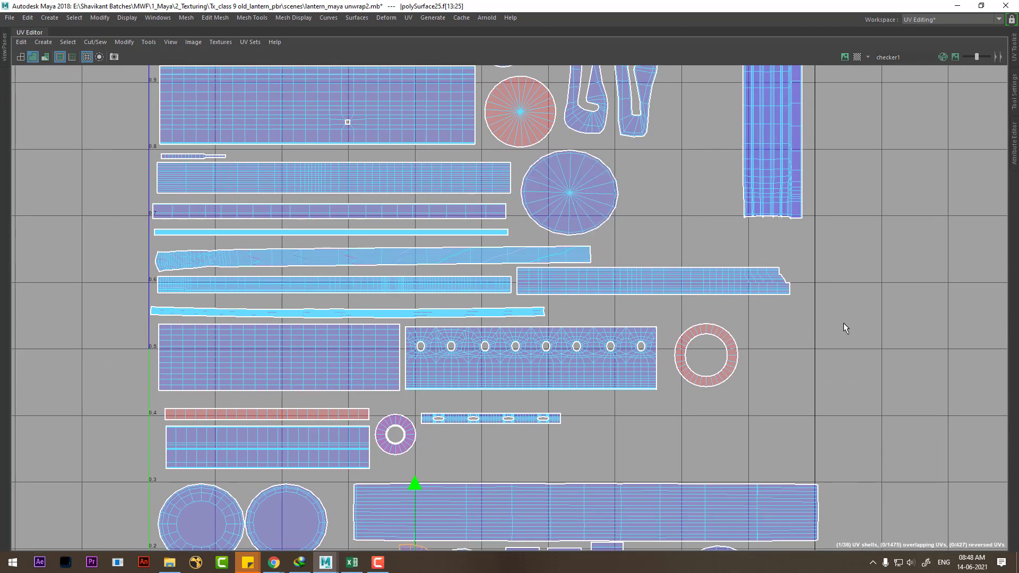
{"action": "left_click", "coordinate": [721, 345]}
Step: Restore the full layout and frame the ring faces in wireframe view
{"action": "key", "text": "ctrl+space"}
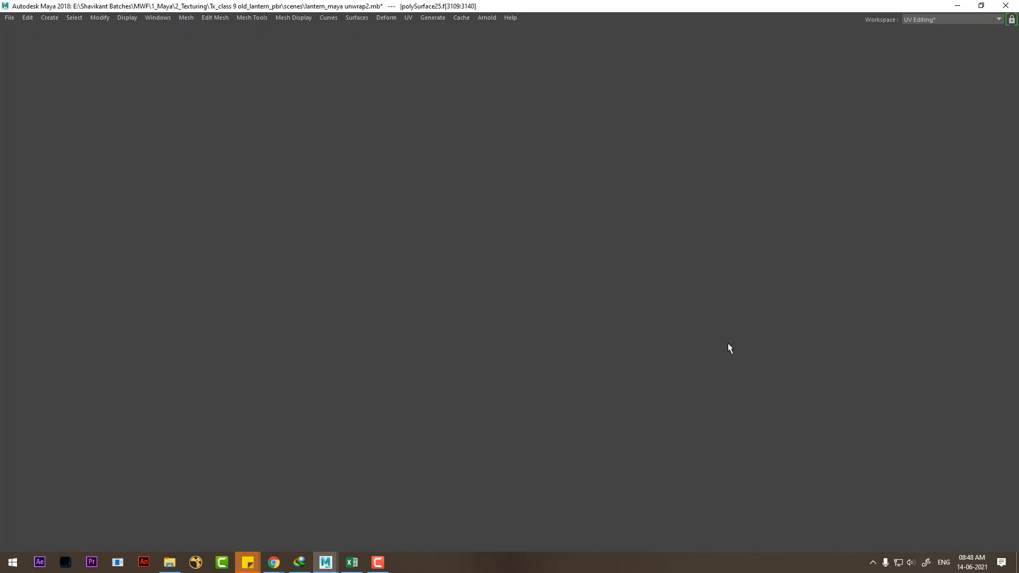
{"action": "left_click_drag", "start_coordinate": [379, 346], "coordinate": [369, 353], "text": "alt"}
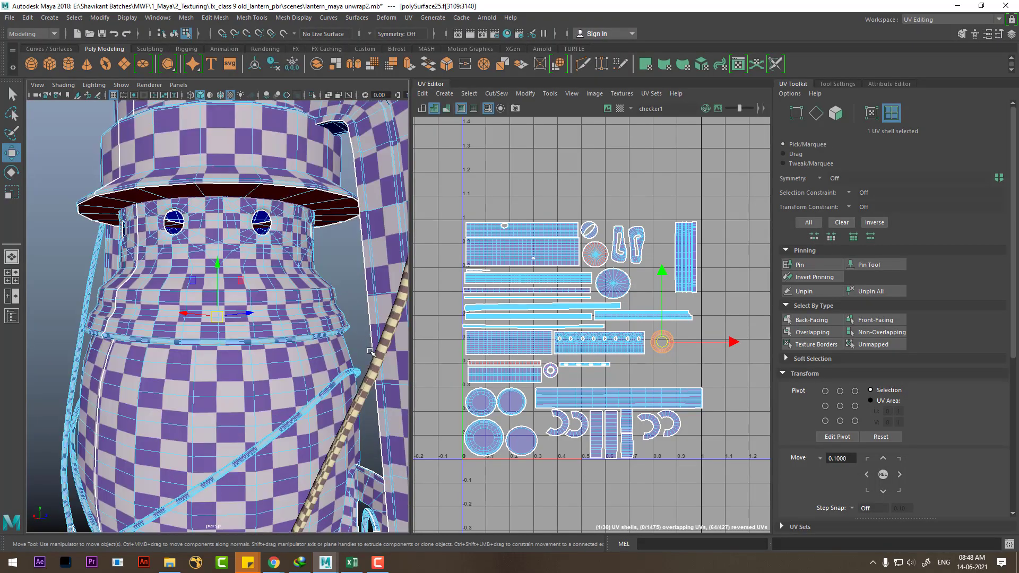
{"action": "left_click_drag", "start_coordinate": [287, 377], "coordinate": [227, 381], "text": "alt"}
{"action": "scroll", "coordinate": [227, 381], "scroll_direction": "up", "scroll_amount": 3}
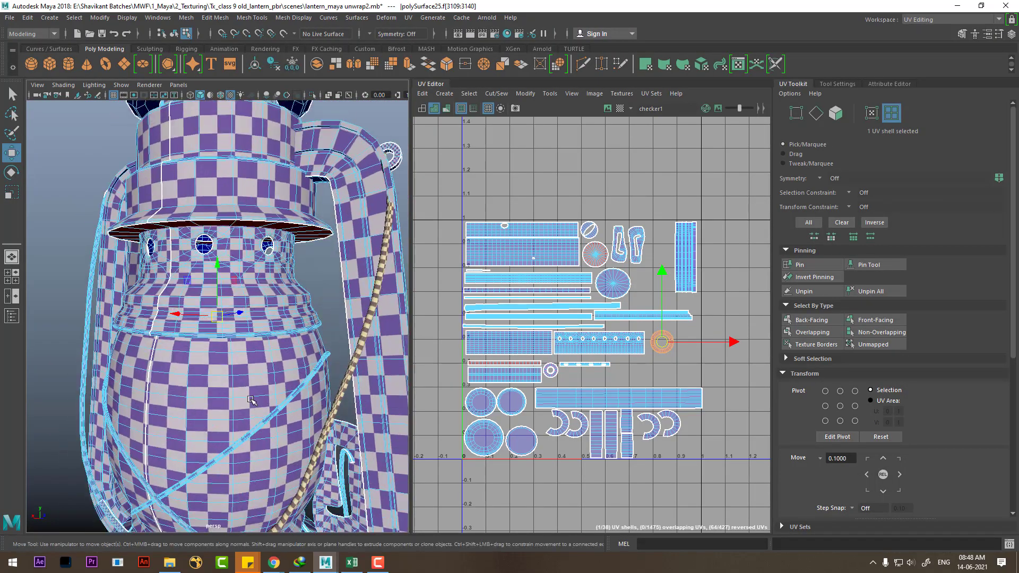
{"action": "key", "text": "4"}
{"action": "key", "text": "f"}
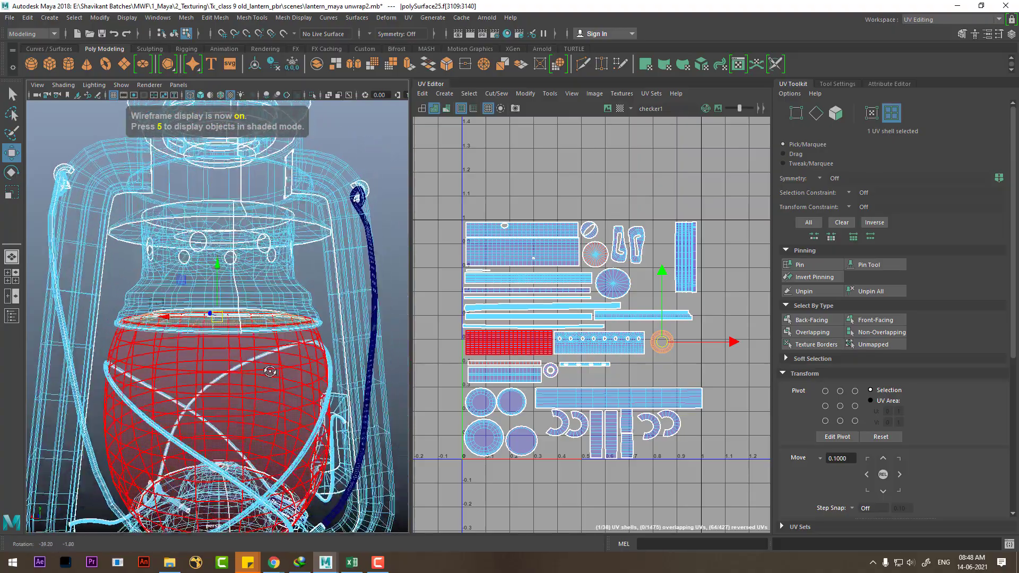
{"action": "scroll", "coordinate": [709, 388], "scroll_direction": "up", "scroll_amount": 2}
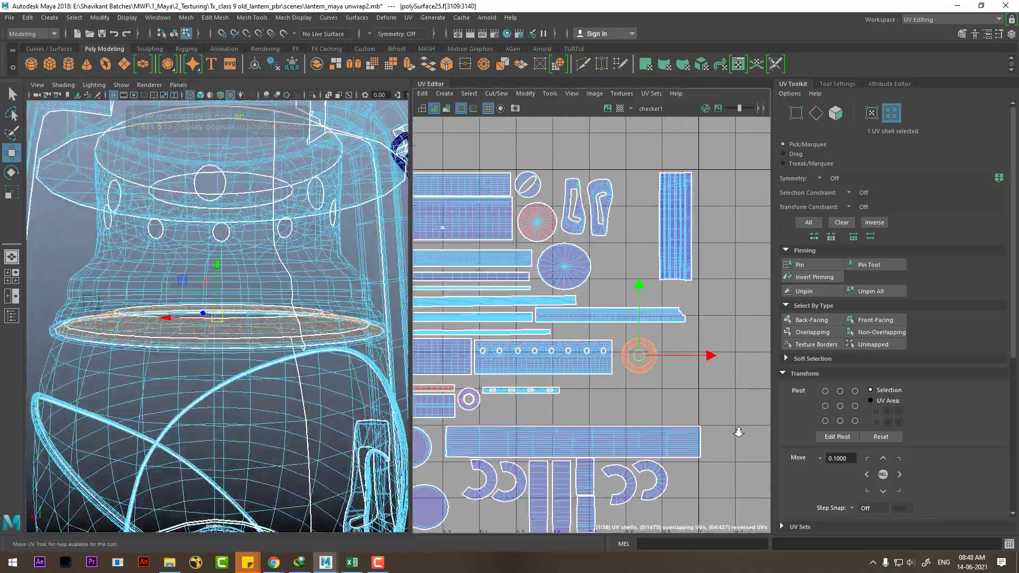
{"action": "scroll", "coordinate": [701, 412], "scroll_direction": "up", "scroll_amount": 1}
{"action": "left_click_drag", "start_coordinate": [292, 363], "coordinate": [289, 340], "text": "alt"}
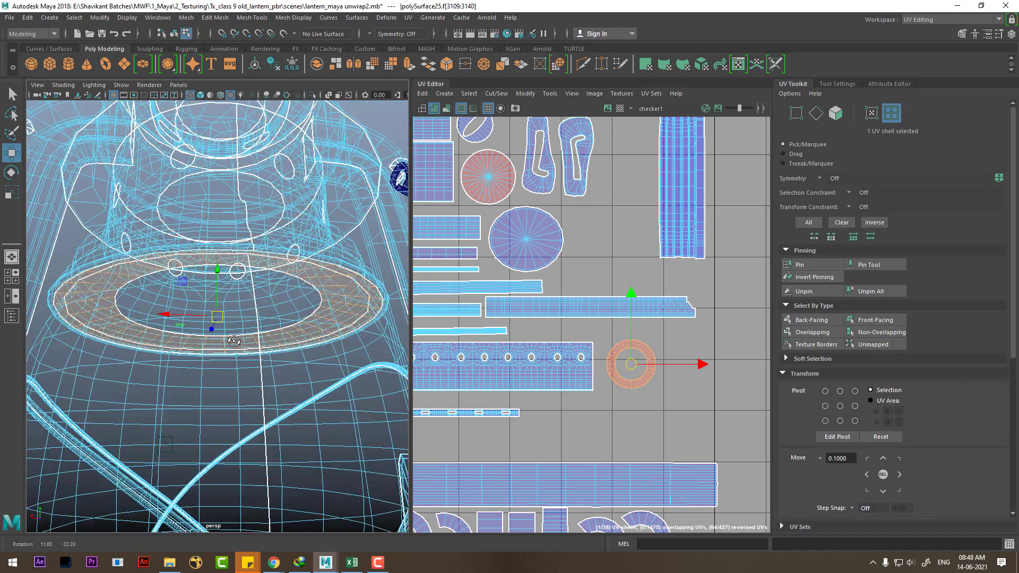
{"action": "scroll", "coordinate": [657, 341], "scroll_direction": "up", "scroll_amount": 1}
{"action": "scroll", "coordinate": [657, 341], "scroll_direction": "up", "scroll_amount": 2}
{"action": "scroll", "coordinate": [657, 341], "scroll_direction": "up", "scroll_amount": 1}
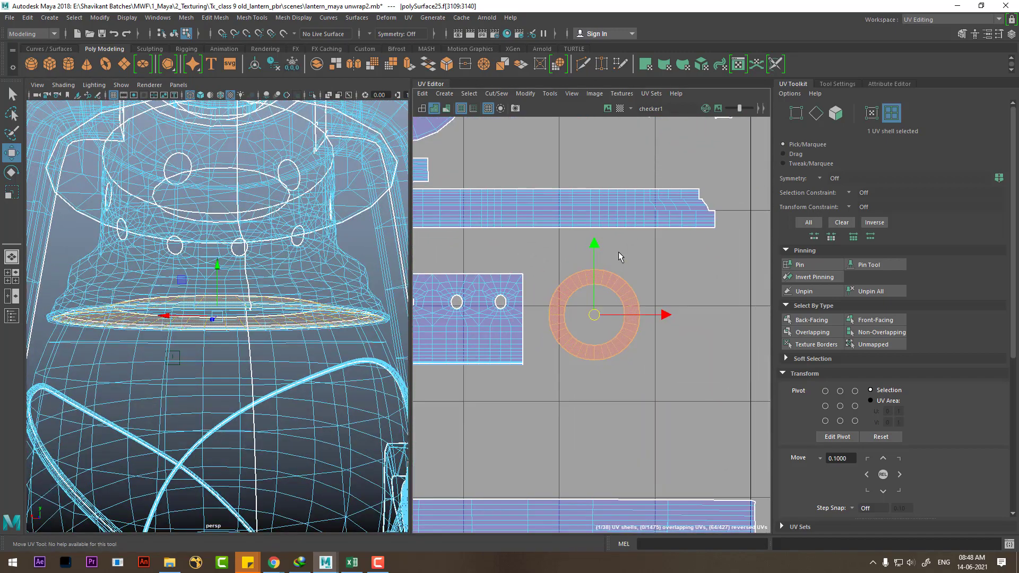
Step: Cut the ring shell with automatic seams and optimize it into a flat ring
{"action": "right_click", "coordinate": [619, 239], "text": "shift"}
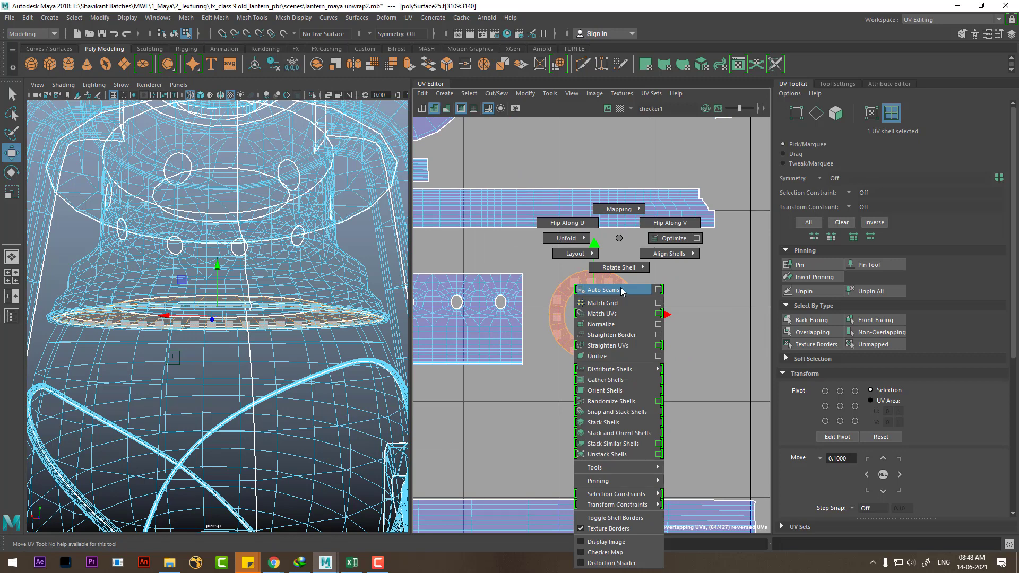
{"action": "left_click", "coordinate": [648, 260]}
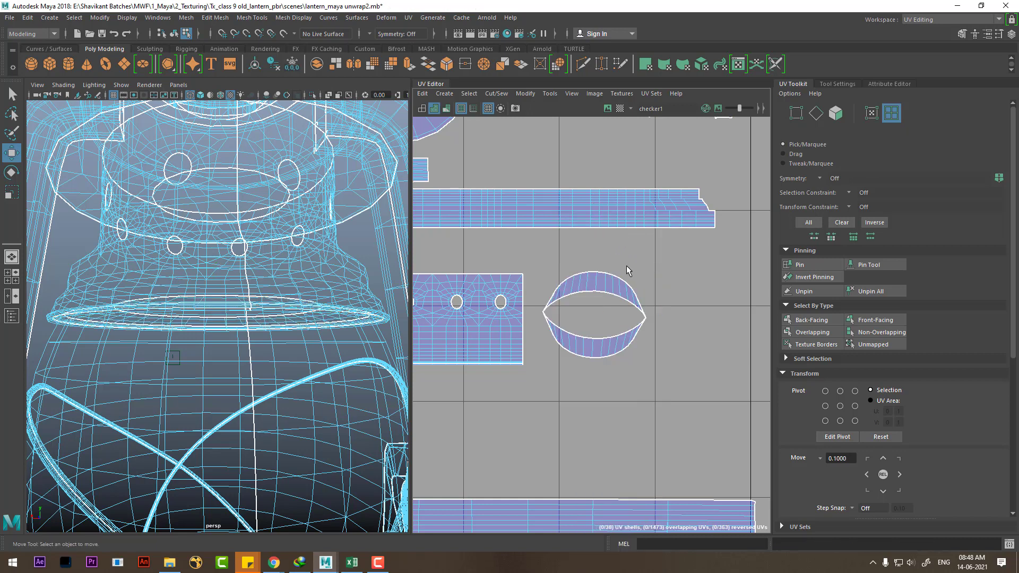
{"action": "left_click", "coordinate": [616, 282]}
{"action": "mouse_move", "coordinate": [616, 281]}
{"action": "right_mouse_down", "text": "shift"}
{"action": "mouse_move", "coordinate": [614, 302]}
{"action": "mouse_move", "coordinate": [676, 261]}
{"action": "right_mouse_up", "text": "shift"}
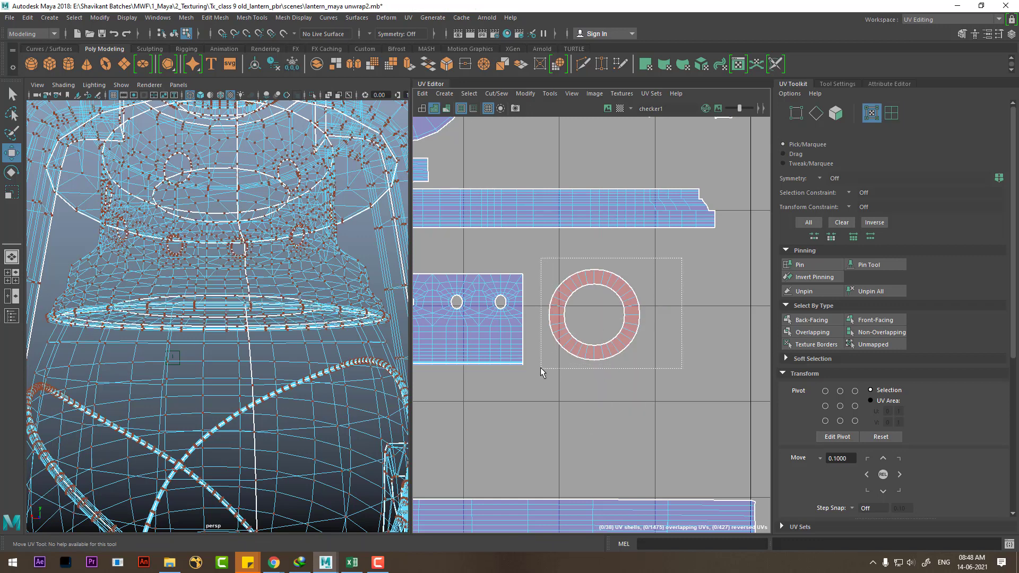
Step: Fix the ring's 64 reversed UVs, zoom out and select its centre UV
{"action": "left_click_drag", "start_coordinate": [679, 259], "coordinate": [541, 367]}
{"action": "right_click_drag", "start_coordinate": [606, 297], "coordinate": [599, 333], "text": "shift"}
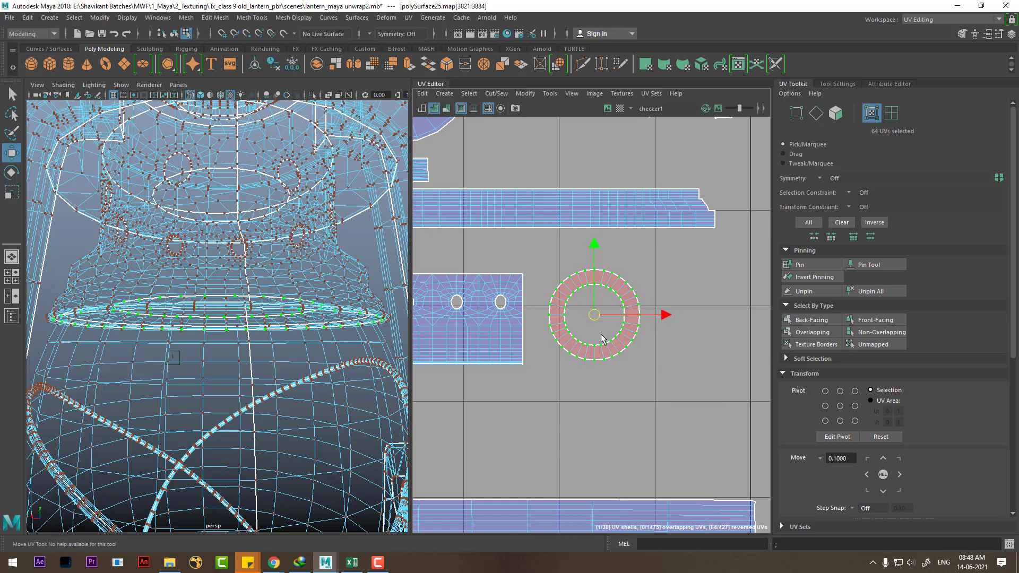
{"action": "scroll", "coordinate": [608, 370], "scroll_direction": "down", "scroll_amount": 2}
{"action": "scroll", "coordinate": [589, 324], "scroll_direction": "down", "scroll_amount": 2}
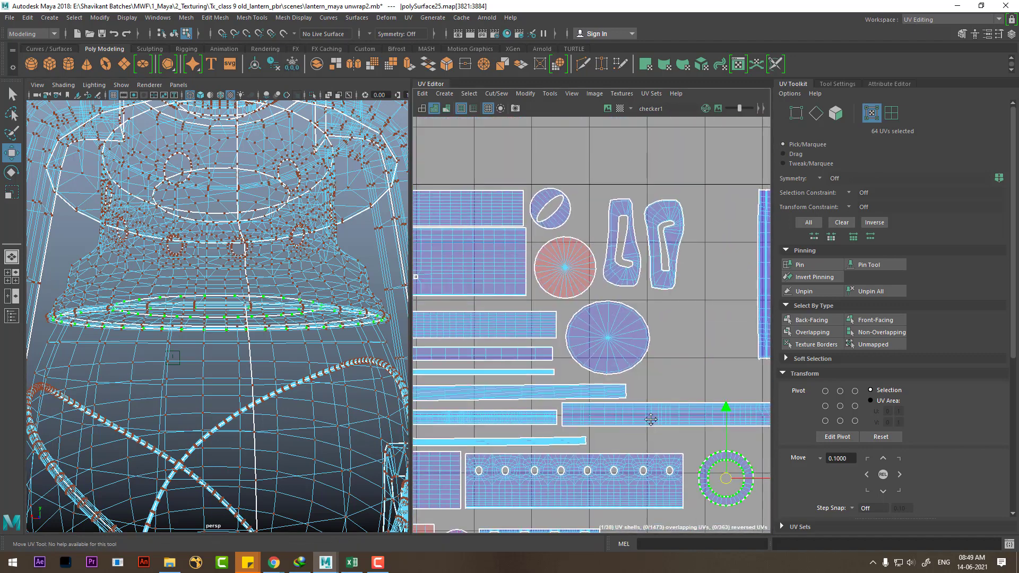
{"action": "scroll", "coordinate": [573, 281], "scroll_direction": "down", "scroll_amount": 1}
{"action": "left_click", "coordinate": [572, 280]}
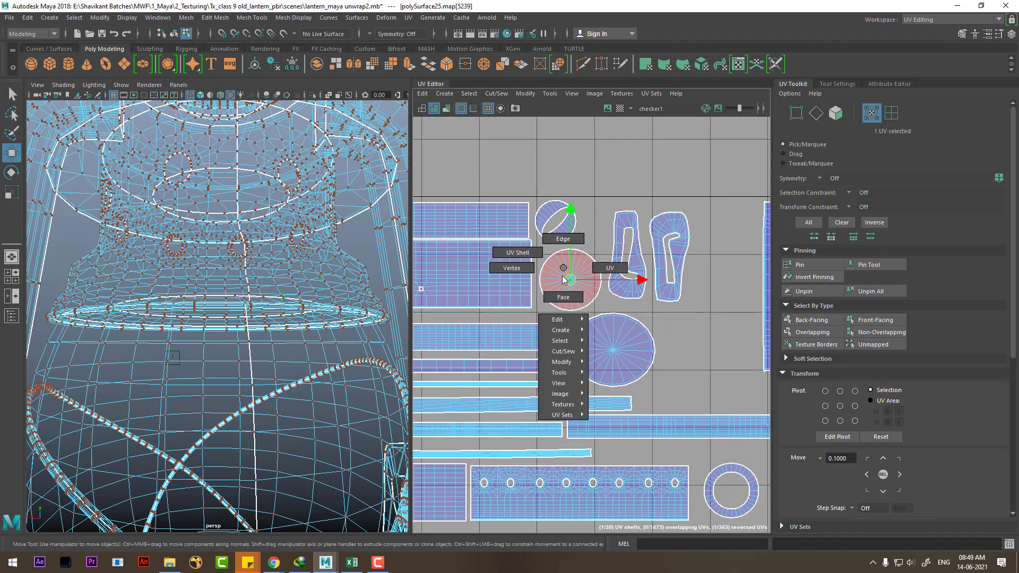
Step: Select the base's circular shell UVs and evenly distribute its border UVs
{"action": "right_click_drag", "start_coordinate": [571, 280], "coordinate": [564, 286]}
{"action": "left_click", "coordinate": [563, 285]}
{"action": "scroll", "coordinate": [292, 314], "scroll_direction": "down", "scroll_amount": 5}
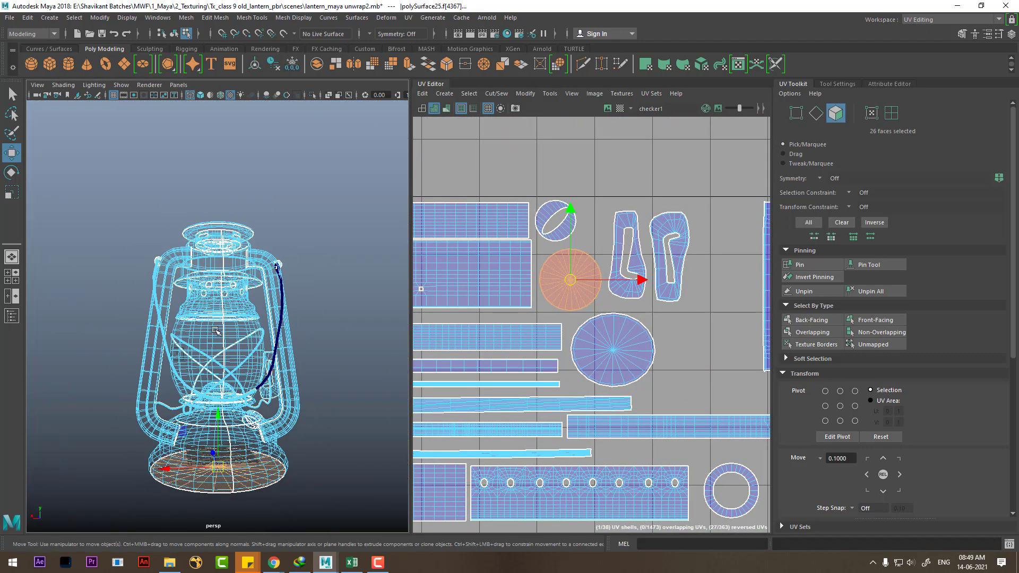
{"action": "scroll", "coordinate": [243, 333], "scroll_direction": "up", "scroll_amount": 2}
{"action": "key", "text": "5"}
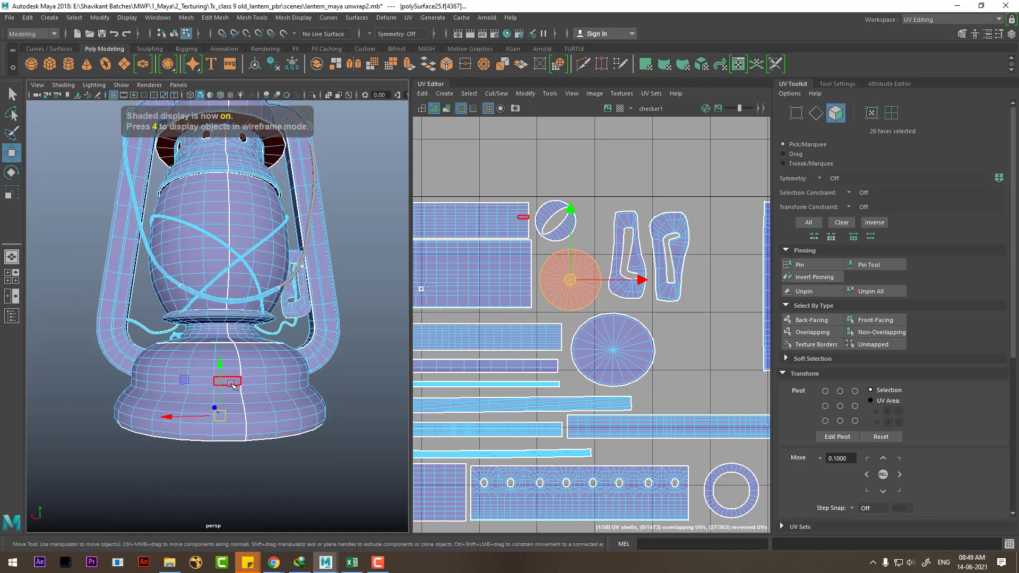
{"action": "left_click_drag", "start_coordinate": [243, 333], "coordinate": [249, 276], "text": "alt"}
{"action": "scroll", "coordinate": [573, 249], "scroll_direction": "up", "scroll_amount": 3}
{"action": "right_click_drag", "start_coordinate": [583, 278], "coordinate": [599, 268]}
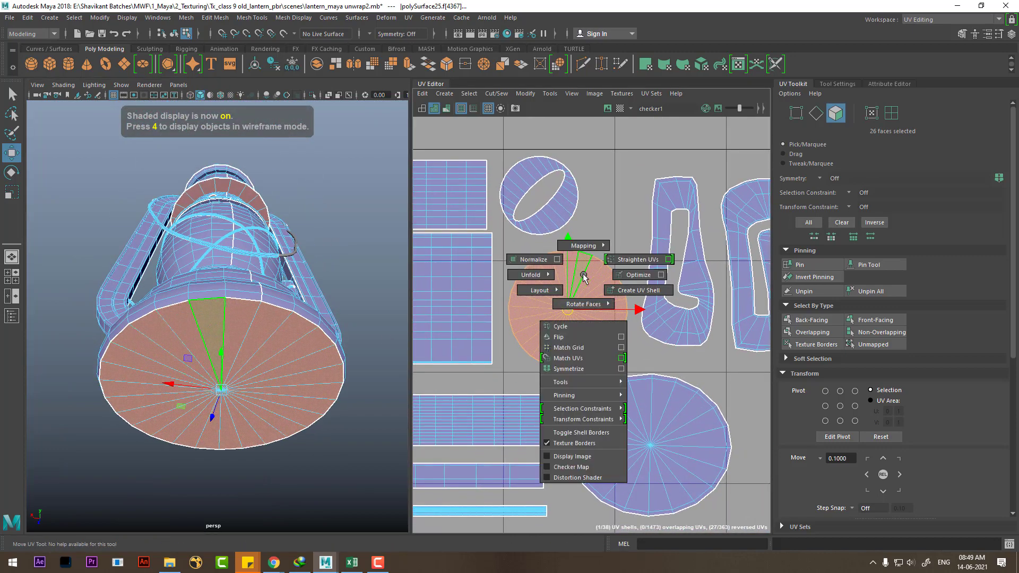
{"action": "left_click", "coordinate": [604, 262]}
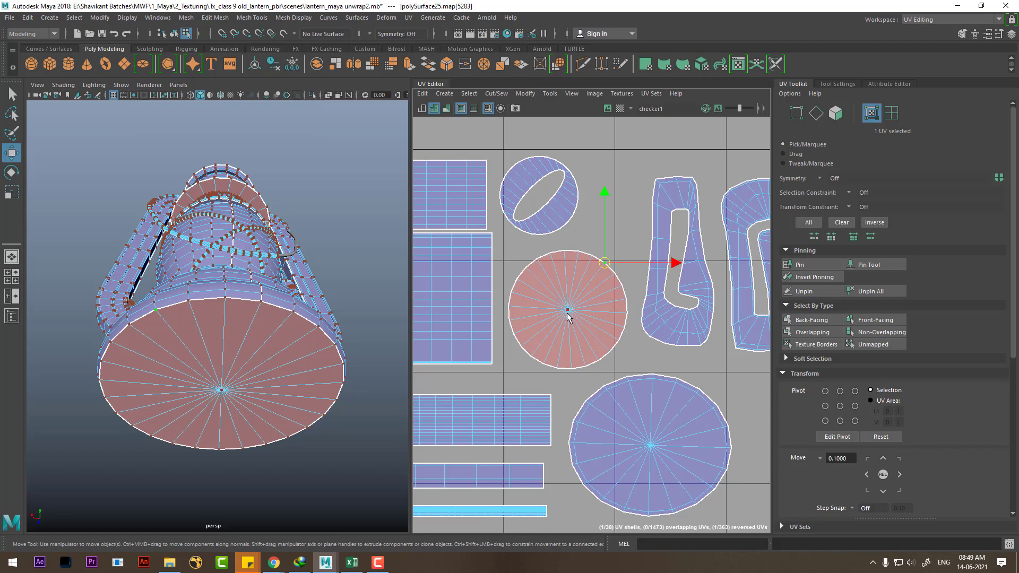
{"action": "right_click", "coordinate": [575, 271], "text": "shift"}
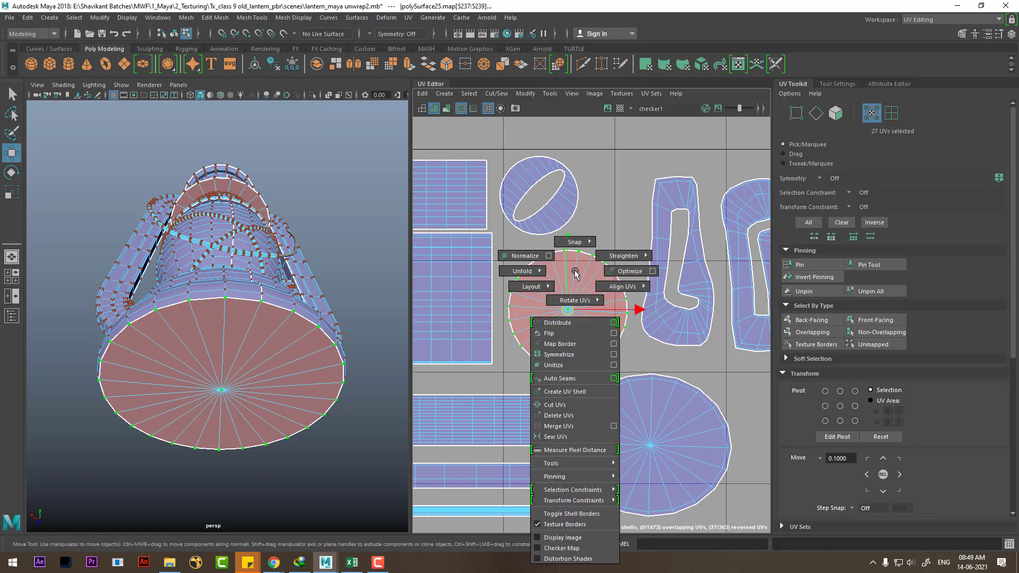
{"action": "left_click", "coordinate": [574, 327]}
Step: Return to object mode and reselect the whole lantern to view its UV shells
{"action": "mouse_move", "coordinate": [393, 345]}
{"action": "left_mouse_down", "text": "alt"}
{"action": "mouse_move", "coordinate": [213, 339]}
{"action": "mouse_move", "coordinate": [297, 254]}
{"action": "left_mouse_up", "text": "alt"}
{"action": "right_click", "coordinate": [297, 254]}
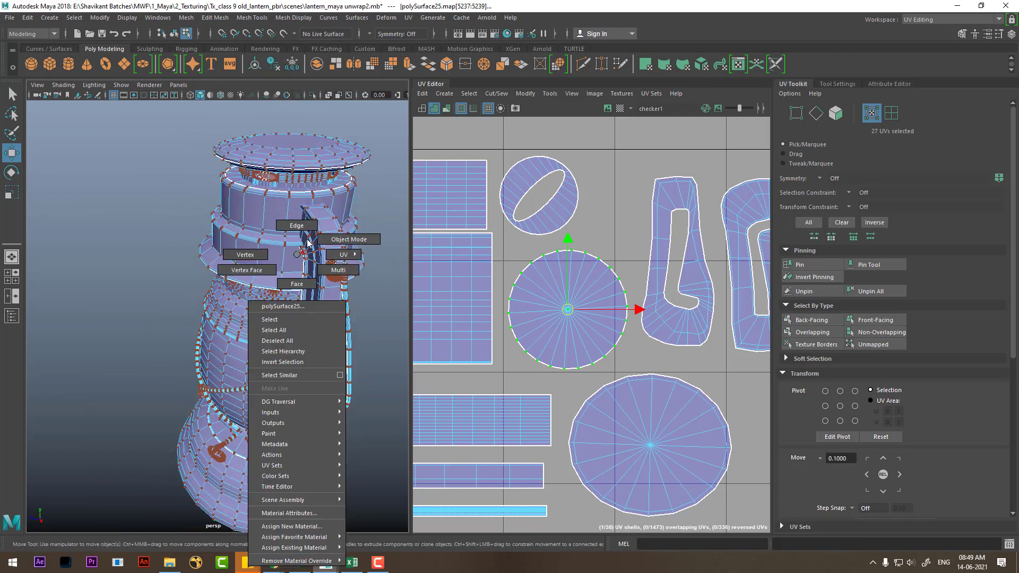
{"action": "left_click", "coordinate": [356, 238]}
{"action": "scroll", "coordinate": [244, 318], "scroll_direction": "down", "scroll_amount": 5}
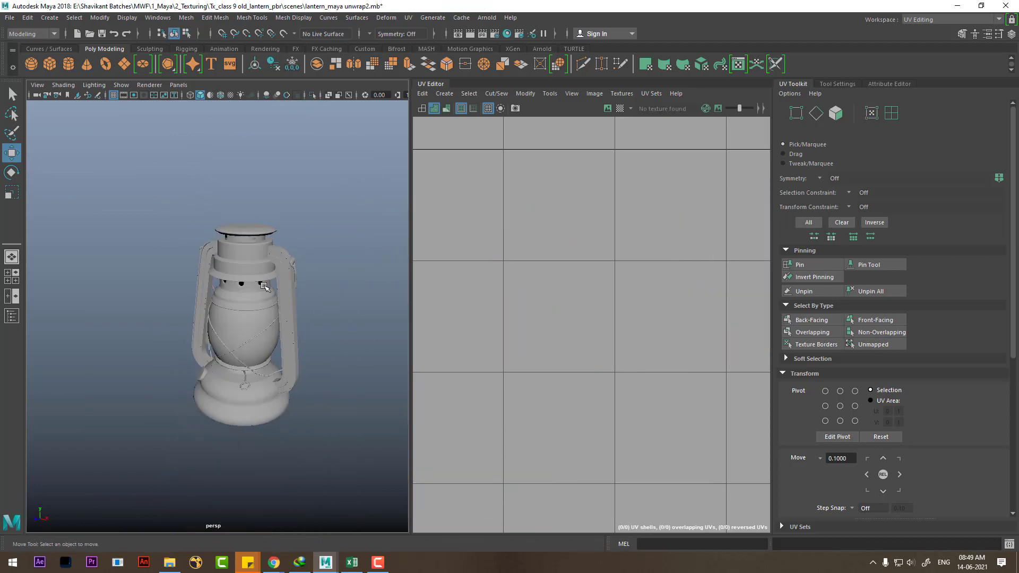
{"action": "left_click", "coordinate": [244, 319]}
{"action": "scroll", "coordinate": [684, 347], "scroll_direction": "down", "scroll_amount": 3}
{"action": "middle_click_drag", "start_coordinate": [618, 248], "coordinate": [605, 168], "text": "alt"}
{"action": "scroll", "coordinate": [348, 357], "scroll_direction": "up", "scroll_amount": 3}
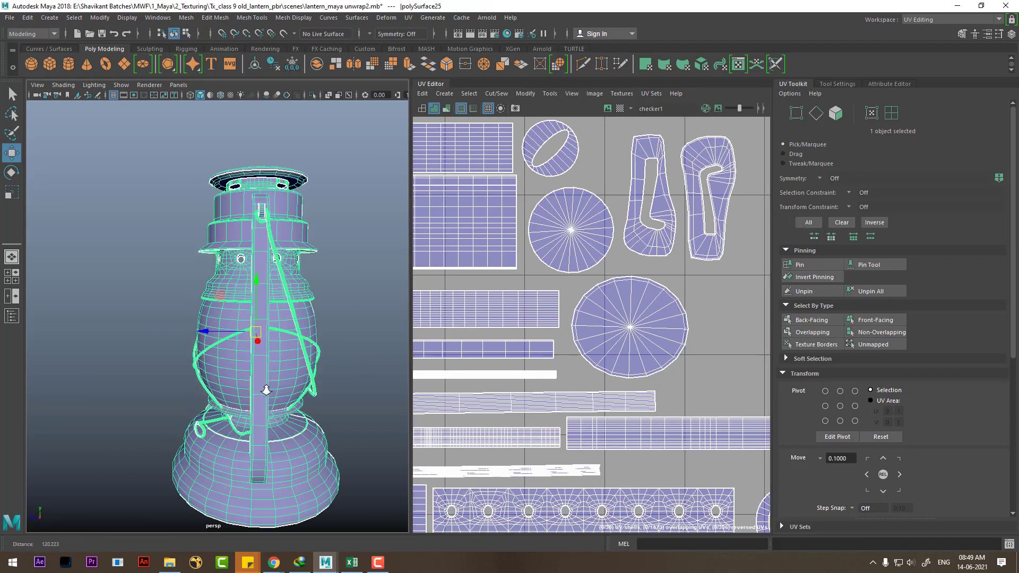
{"action": "scroll", "coordinate": [348, 357], "scroll_direction": "up", "scroll_amount": 2}
{"action": "scroll", "coordinate": [582, 405], "scroll_direction": "down", "scroll_amount": 2}
{"action": "scroll", "coordinate": [589, 398], "scroll_direction": "down", "scroll_amount": 2}
{"action": "scroll", "coordinate": [597, 392], "scroll_direction": "up", "scroll_amount": 2}
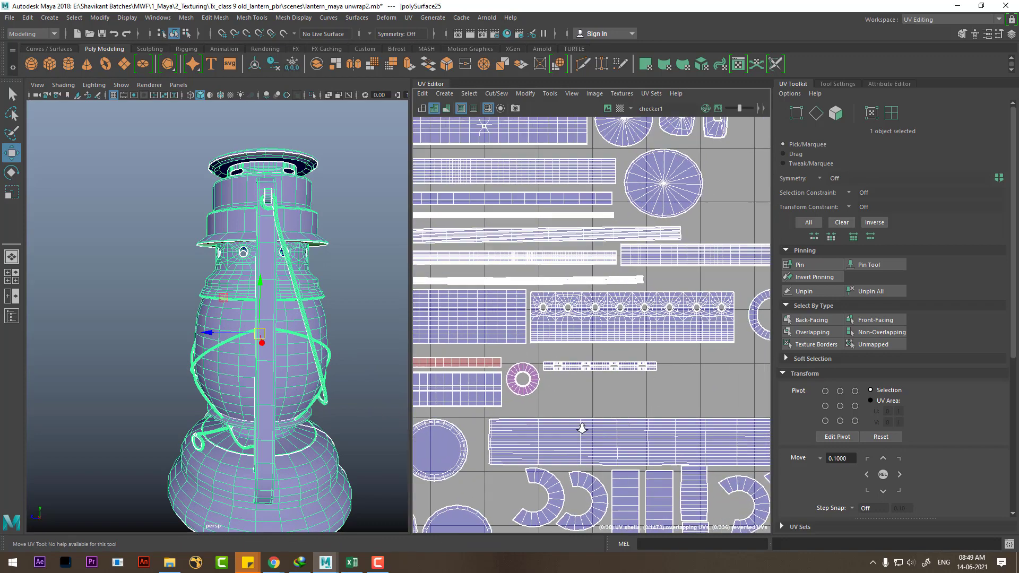
{"action": "scroll", "coordinate": [604, 385], "scroll_direction": "up", "scroll_amount": 2}
{"action": "scroll", "coordinate": [604, 386], "scroll_direction": "up", "scroll_amount": 3}
{"action": "scroll", "coordinate": [562, 330], "scroll_direction": "up", "scroll_amount": 3}
Step: Select the 20-face strip shell for the slot in the lantern top
{"action": "right_click_drag", "start_coordinate": [562, 327], "coordinate": [562, 353]}
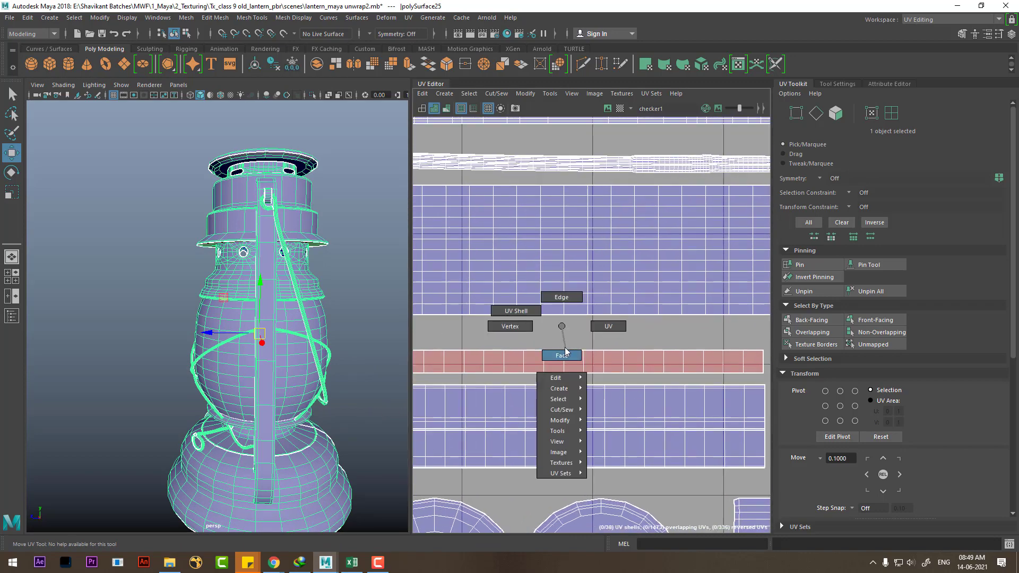
{"action": "left_click", "coordinate": [585, 362]}
{"action": "double_click", "coordinate": [584, 363]}
{"action": "scroll", "coordinate": [288, 357], "scroll_direction": "down", "scroll_amount": 3}
{"action": "scroll", "coordinate": [288, 357], "scroll_direction": "up", "scroll_amount": 3}
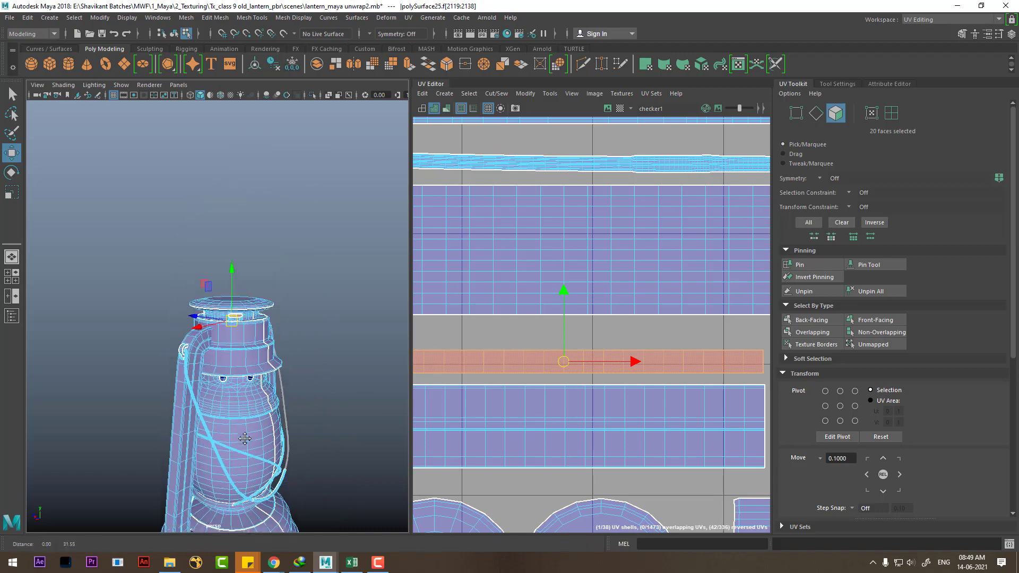
{"action": "scroll", "coordinate": [288, 357], "scroll_direction": "up", "scroll_amount": 3}
{"action": "scroll", "coordinate": [288, 357], "scroll_direction": "up", "scroll_amount": 3}
{"action": "scroll", "coordinate": [277, 371], "scroll_direction": "up", "scroll_amount": 2}
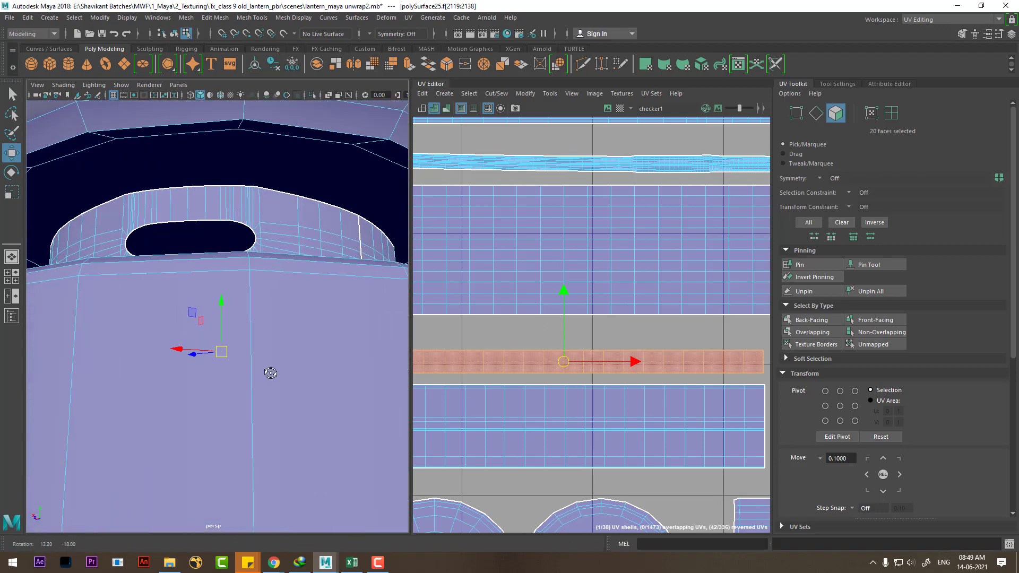
Step: Convert the slot strip's faces to UVs and adjust its UV layout
{"action": "mouse_move", "coordinate": [269, 371]}
{"action": "left_mouse_down", "text": "alt"}
{"action": "mouse_move", "coordinate": [275, 383]}
{"action": "mouse_move", "coordinate": [277, 366]}
{"action": "left_mouse_up", "text": "alt"}
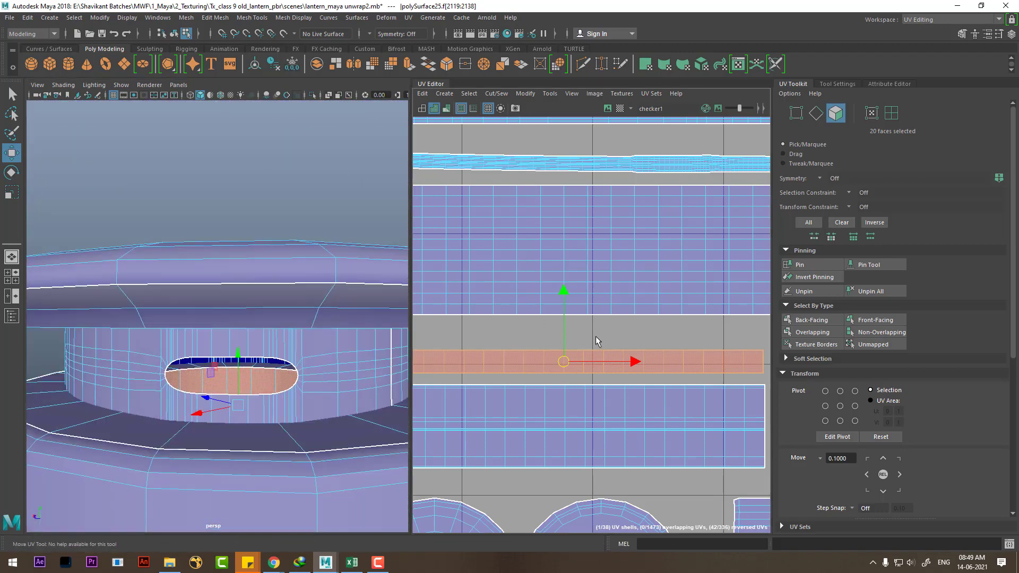
{"action": "right_click", "coordinate": [596, 339], "text": "shift"}
{"action": "key", "text": "ctrl+F12"}
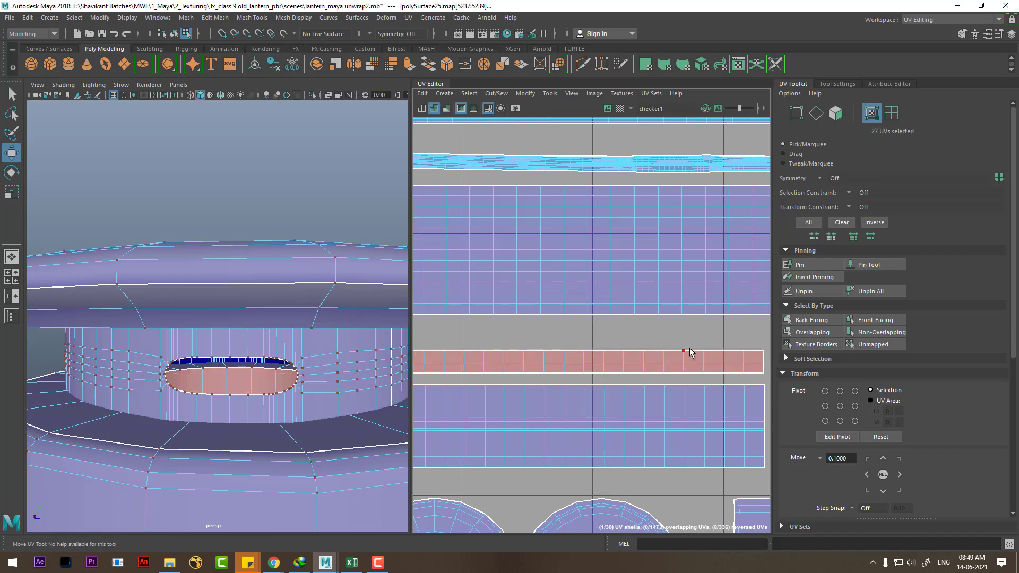
{"action": "right_click_drag", "start_coordinate": [588, 281], "coordinate": [590, 347], "text": "shift"}
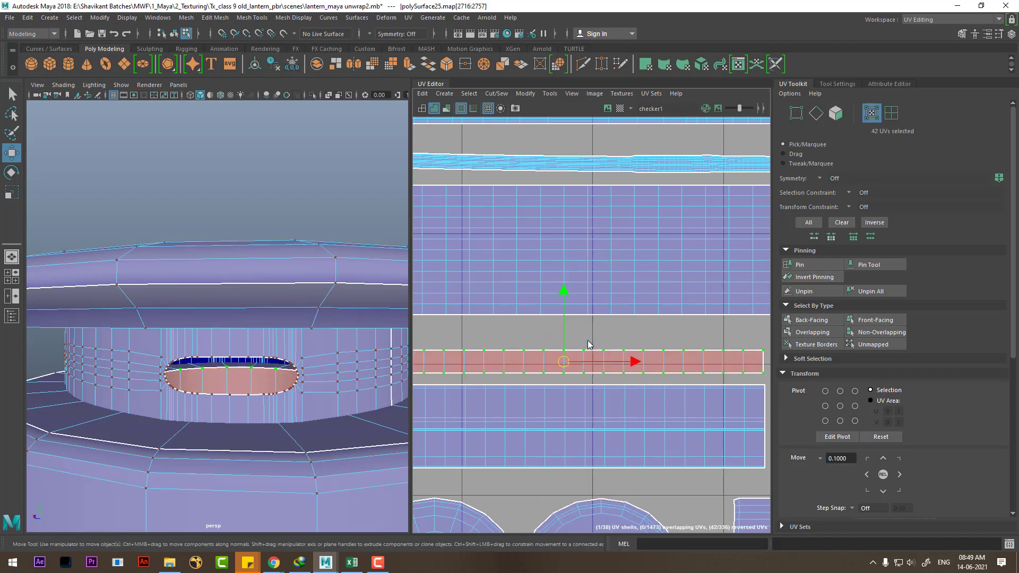
{"action": "scroll", "coordinate": [486, 218], "scroll_direction": "down", "scroll_amount": 3}
{"action": "scroll", "coordinate": [486, 218], "scroll_direction": "down", "scroll_amount": 3}
{"action": "scroll", "coordinate": [583, 318], "scroll_direction": "up", "scroll_amount": 1}
{"action": "scroll", "coordinate": [614, 354], "scroll_direction": "up", "scroll_amount": 1}
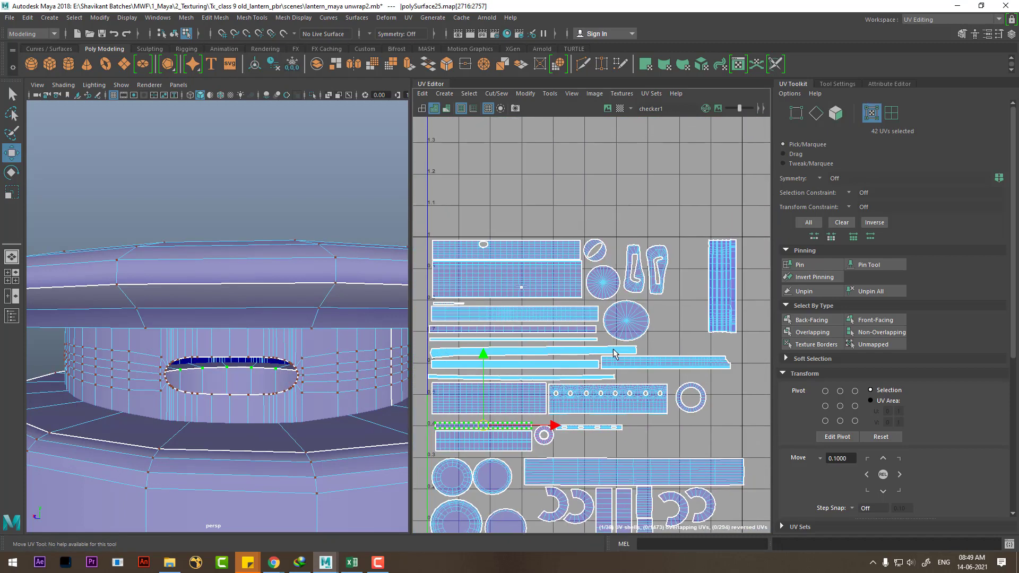
{"action": "middle_click_drag", "start_coordinate": [609, 347], "coordinate": [616, 257], "text": "alt"}
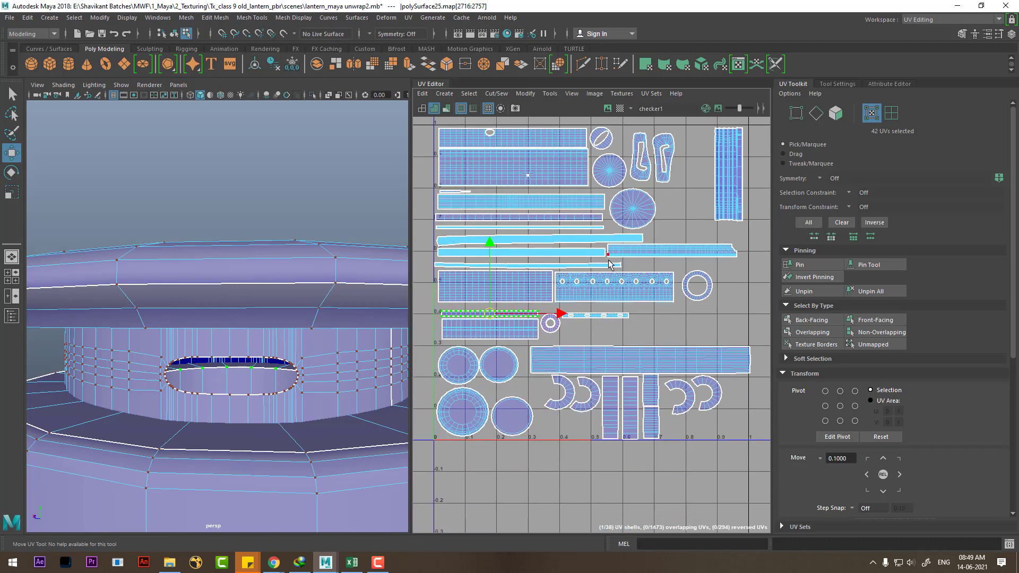
Step: Switch to textured display (6) to show the checker map and reselect the lantern
{"action": "scroll", "coordinate": [254, 404], "scroll_direction": "down", "scroll_amount": 5}
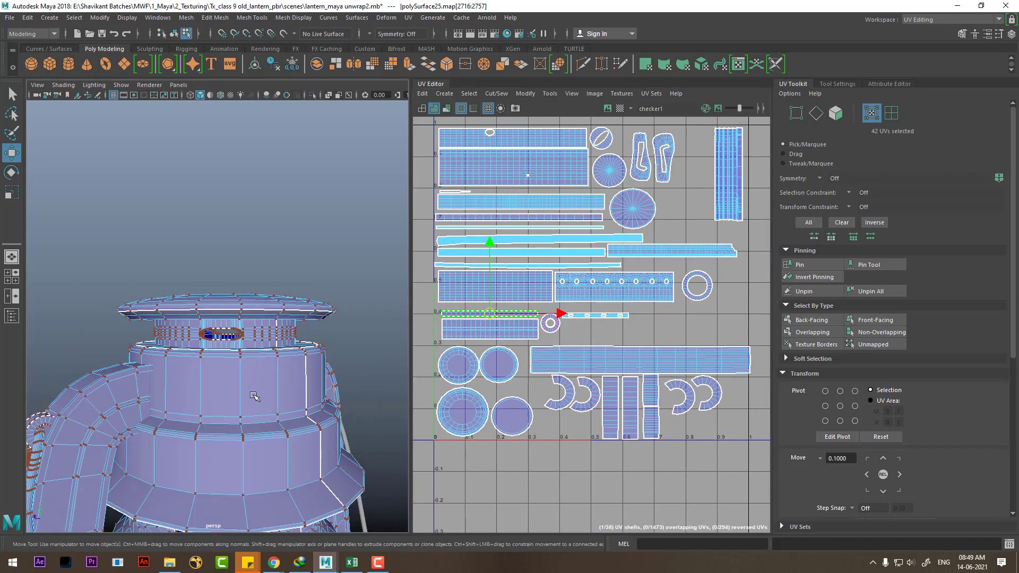
{"action": "key", "text": "6"}
{"action": "scroll", "coordinate": [252, 405], "scroll_direction": "down", "scroll_amount": 5}
{"action": "scroll", "coordinate": [239, 371], "scroll_direction": "up", "scroll_amount": 4}
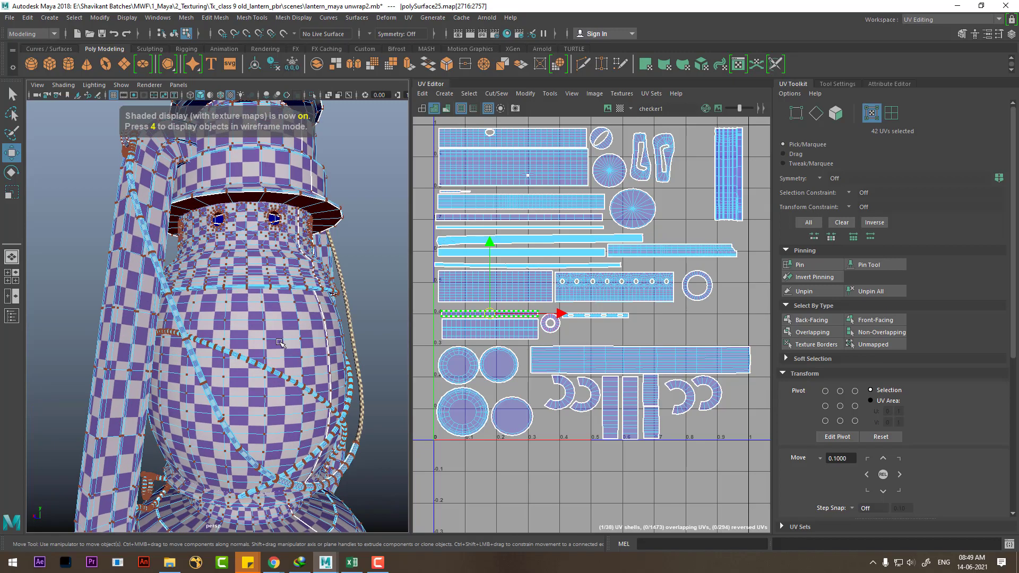
{"action": "scroll", "coordinate": [233, 366], "scroll_direction": "up", "scroll_amount": 2}
{"action": "scroll", "coordinate": [233, 366], "scroll_direction": "down", "scroll_amount": 3}
{"action": "right_click_drag", "start_coordinate": [220, 255], "coordinate": [250, 233]}
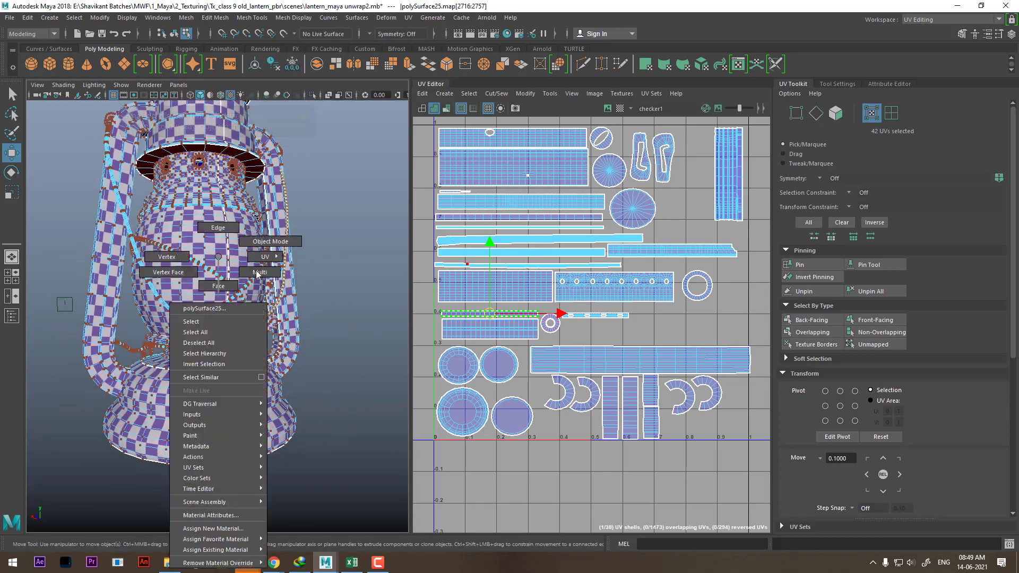
{"action": "left_click", "coordinate": [340, 329]}
{"action": "left_click_drag", "start_coordinate": [318, 339], "coordinate": [265, 356], "text": "alt"}
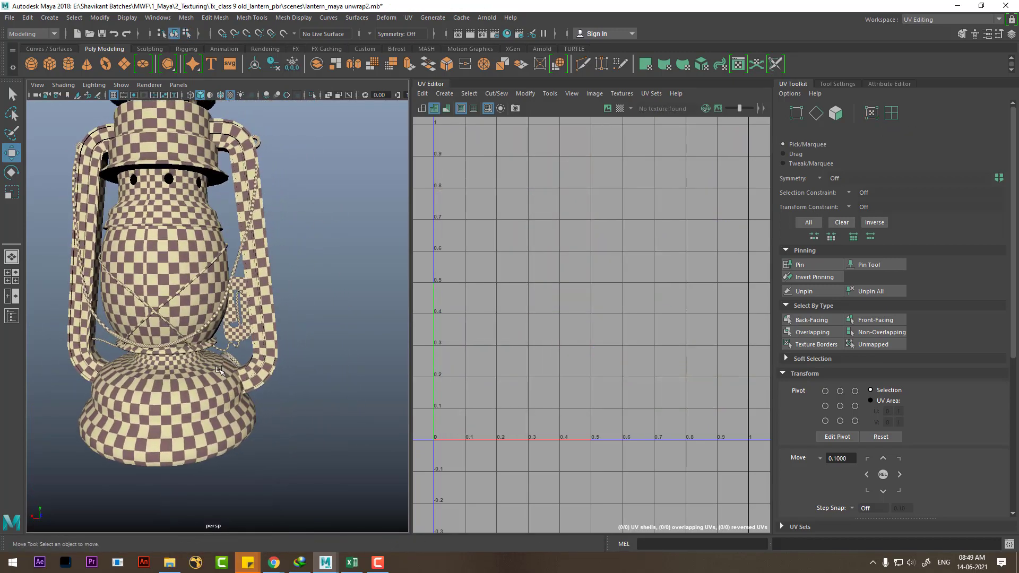
{"action": "left_click", "coordinate": [252, 375]}
Step: Select the lantern base's faces to inspect their UV shells in the full layout
{"action": "right_click_drag", "start_coordinate": [202, 266], "coordinate": [203, 289]}
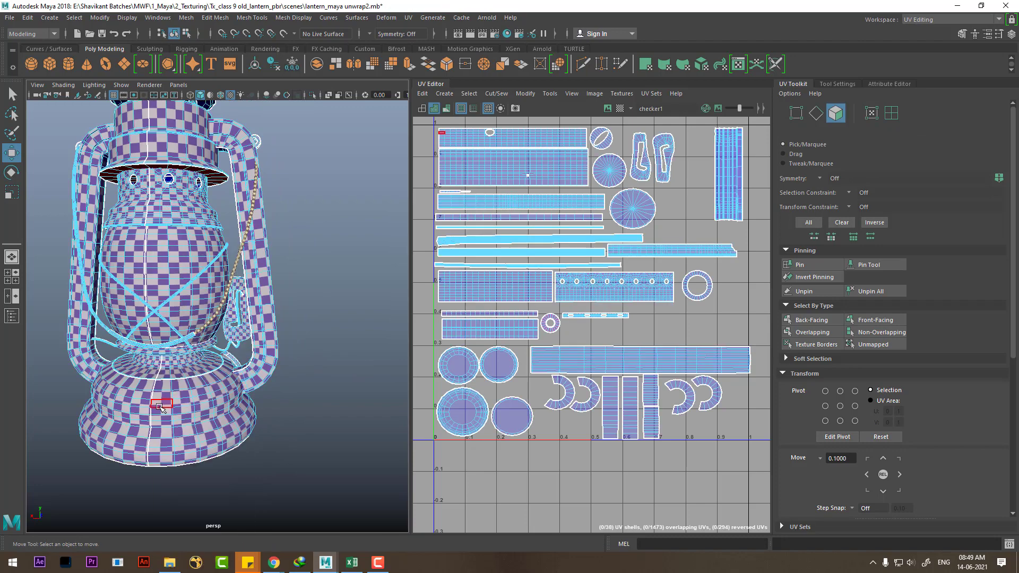
{"action": "left_click_drag", "start_coordinate": [90, 345], "coordinate": [258, 462]}
{"action": "scroll", "coordinate": [642, 271], "scroll_direction": "up", "scroll_amount": 2}
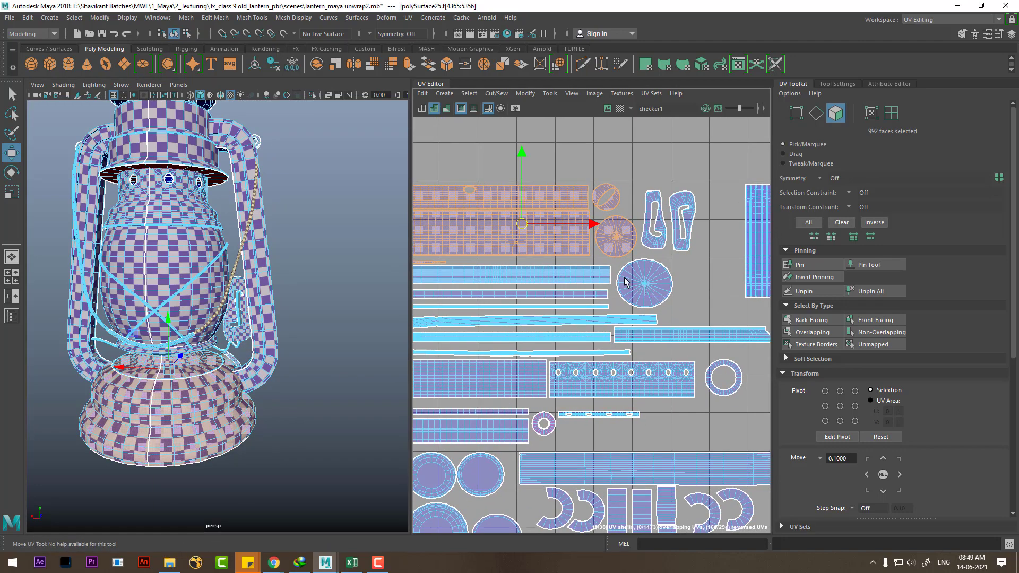
{"action": "scroll", "coordinate": [569, 296], "scroll_direction": "down", "scroll_amount": 1}
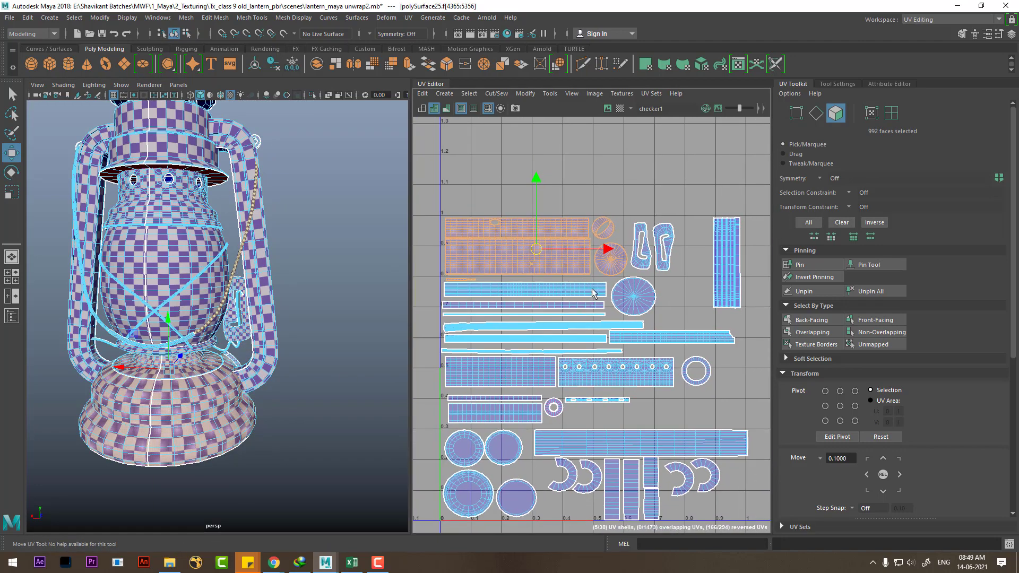
{"action": "middle_click_drag", "start_coordinate": [568, 306], "coordinate": [585, 337], "text": "alt"}
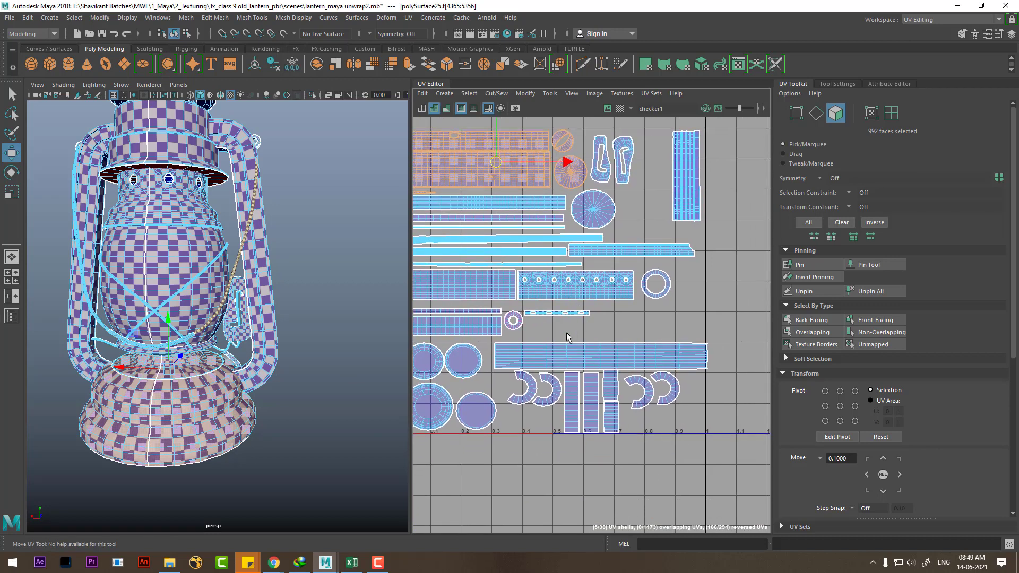
{"action": "right_click", "coordinate": [178, 240]}
{"action": "left_click", "coordinate": [176, 268]}
Step: Select the lantern body's faces and scale its rectangular UV shell up slightly
{"action": "left_click", "coordinate": [164, 249]}
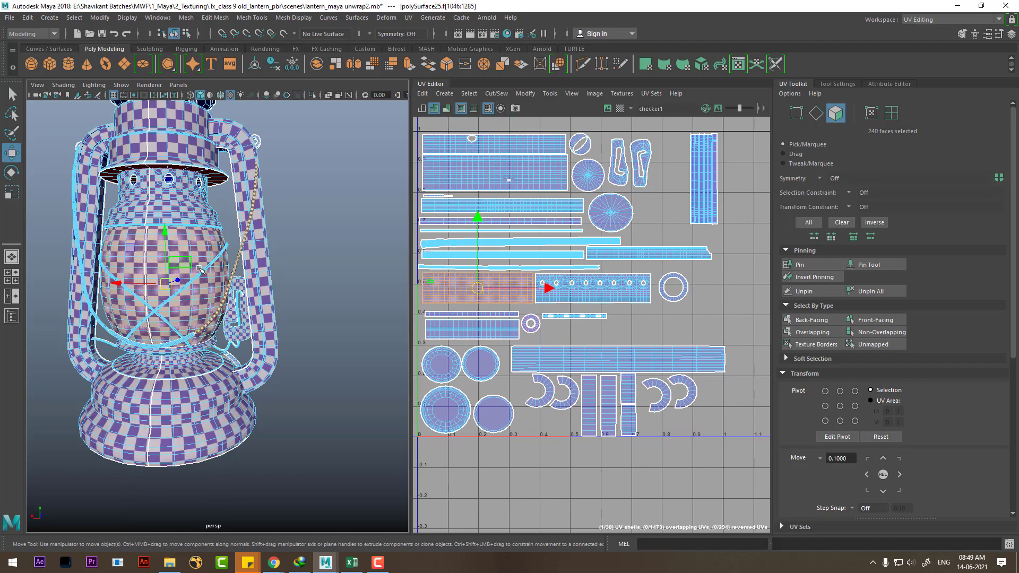
{"action": "scroll", "coordinate": [538, 313], "scroll_direction": "up", "scroll_amount": 2}
{"action": "scroll", "coordinate": [537, 314], "scroll_direction": "up", "scroll_amount": 2}
{"action": "scroll", "coordinate": [538, 313], "scroll_direction": "up", "scroll_amount": 1}
{"action": "scroll", "coordinate": [547, 303], "scroll_direction": "up", "scroll_amount": 2}
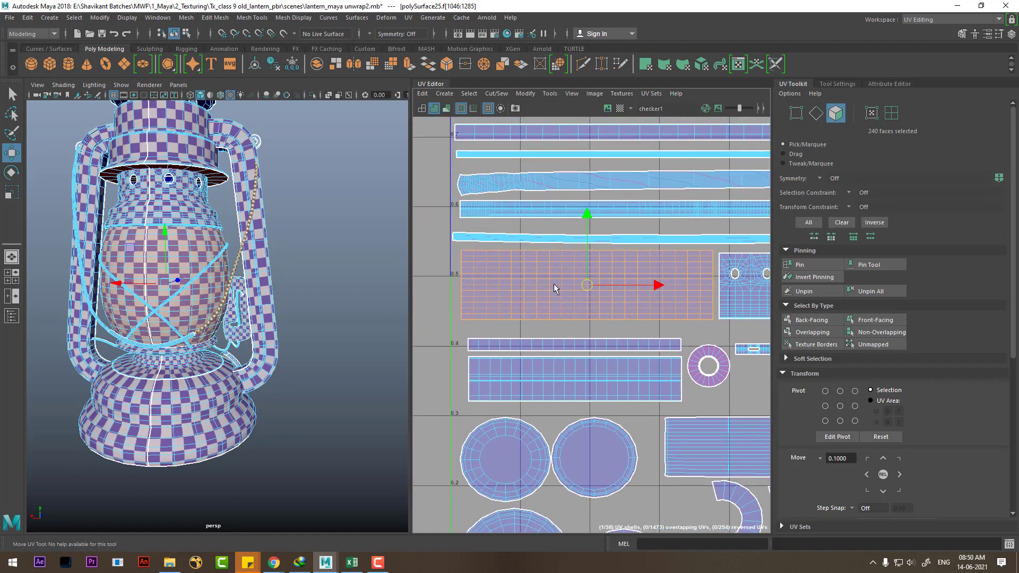
{"action": "middle_click_drag", "start_coordinate": [120, 295], "coordinate": [269, 359], "text": "alt"}
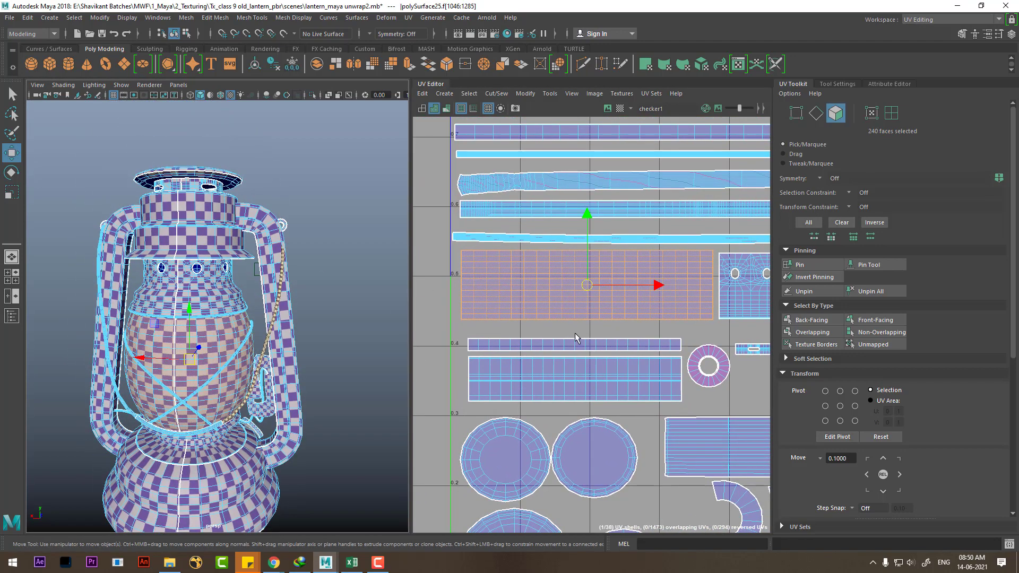
{"action": "key", "text": "r"}
{"action": "left_click_drag", "start_coordinate": [586, 285], "coordinate": [602, 272]}
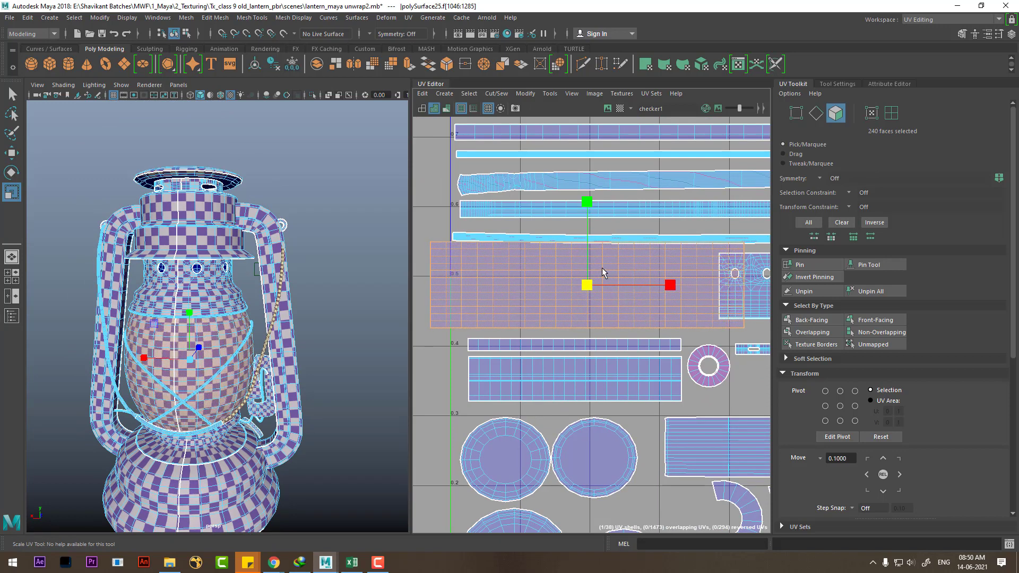
{"action": "scroll", "coordinate": [606, 290], "scroll_direction": "down", "scroll_amount": 2}
{"action": "scroll", "coordinate": [642, 356], "scroll_direction": "up", "scroll_amount": 1}
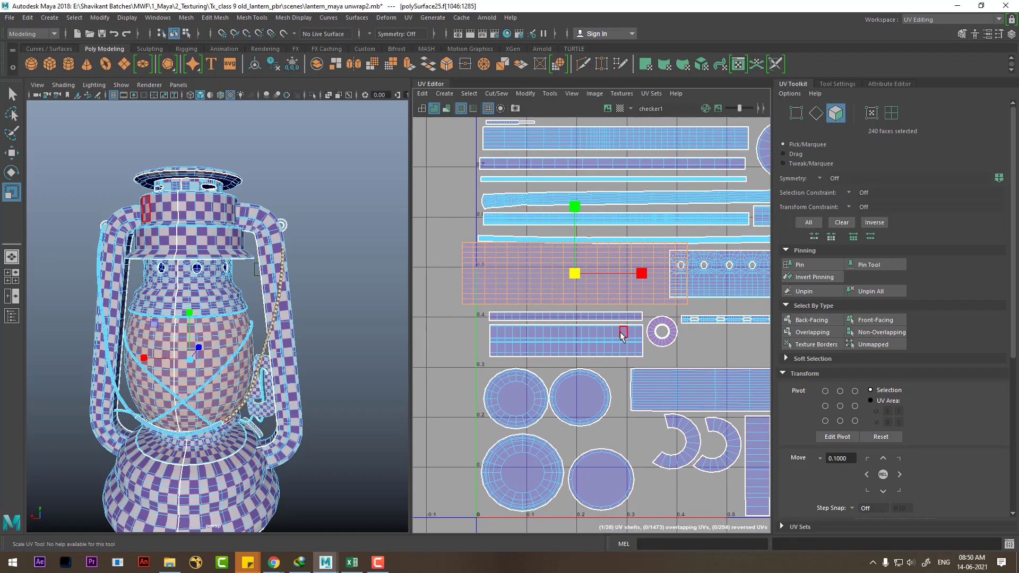
{"action": "key", "text": "w"}
{"action": "scroll", "coordinate": [647, 320], "scroll_direction": "up", "scroll_amount": 2}
Step: Make the UV Editor full screen and move the perforated strip and ring shells right
{"action": "key", "text": "ctrl+space"}
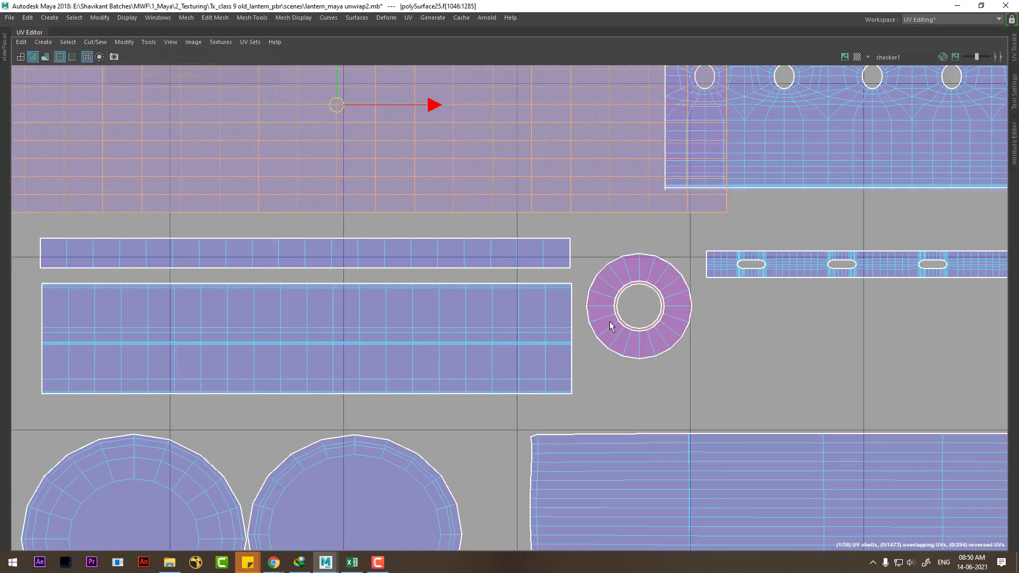
{"action": "scroll", "coordinate": [583, 292], "scroll_direction": "down", "scroll_amount": 1}
{"action": "left_click", "coordinate": [709, 242]}
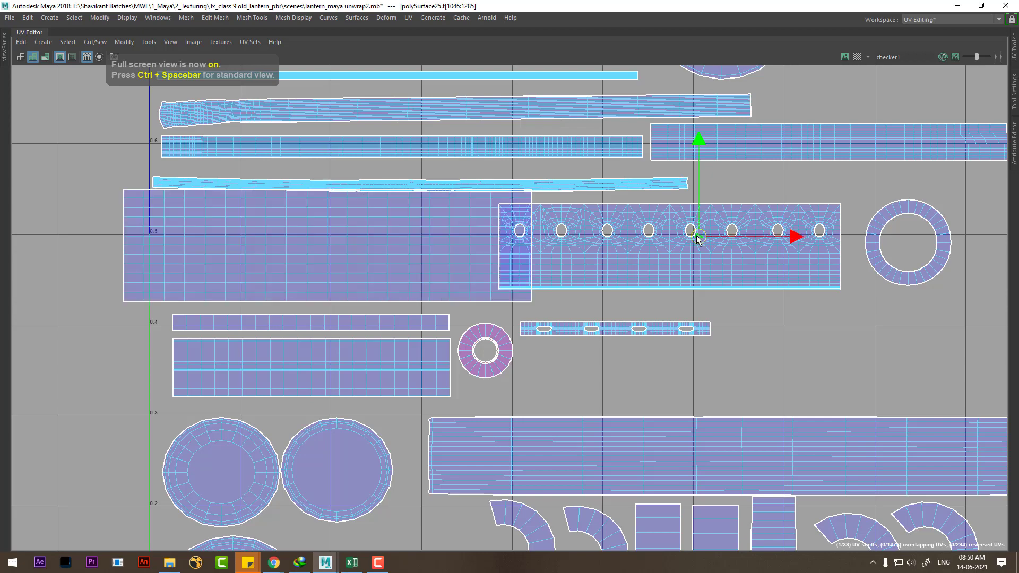
{"action": "left_click", "coordinate": [889, 269], "text": "shift"}
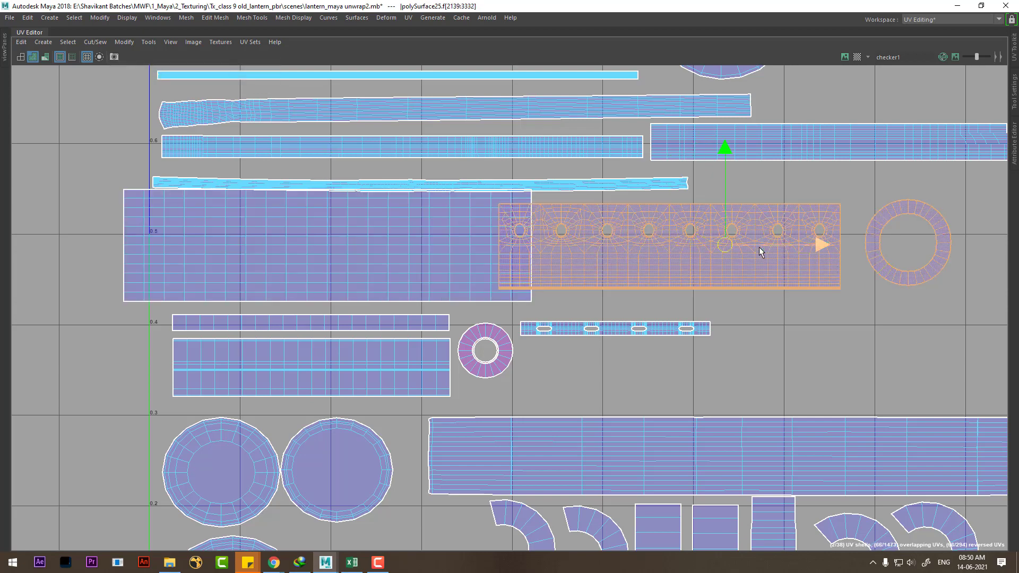
{"action": "left_click_drag", "start_coordinate": [760, 250], "coordinate": [838, 249]}
{"action": "middle_click_drag", "start_coordinate": [839, 248], "coordinate": [560, 298], "text": "alt"}
{"action": "scroll", "coordinate": [560, 299], "scroll_direction": "down", "scroll_amount": 3}
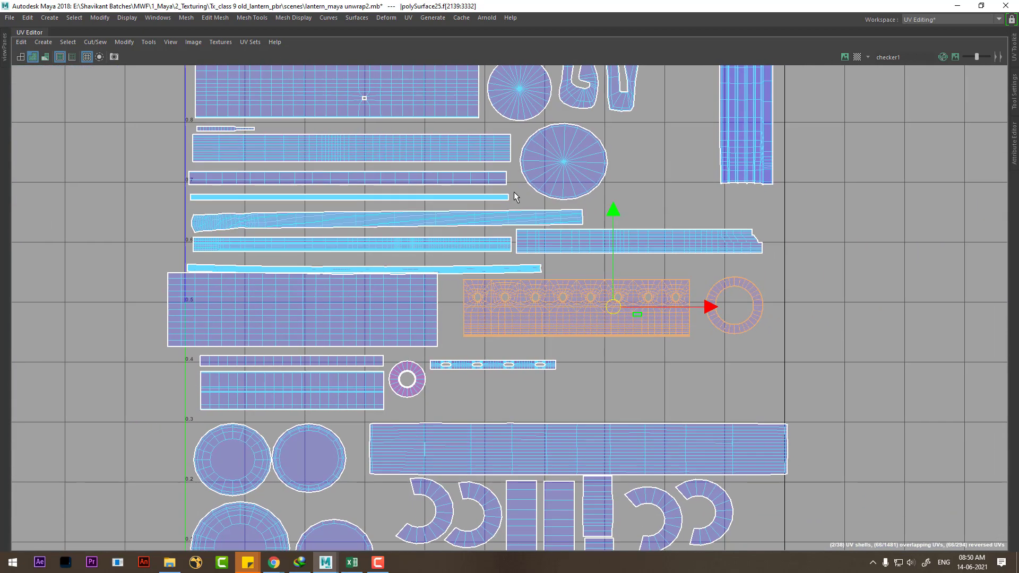
{"action": "scroll", "coordinate": [606, 304], "scroll_direction": "down", "scroll_amount": 1}
{"action": "left_click_drag", "start_coordinate": [610, 307], "coordinate": [630, 312]}
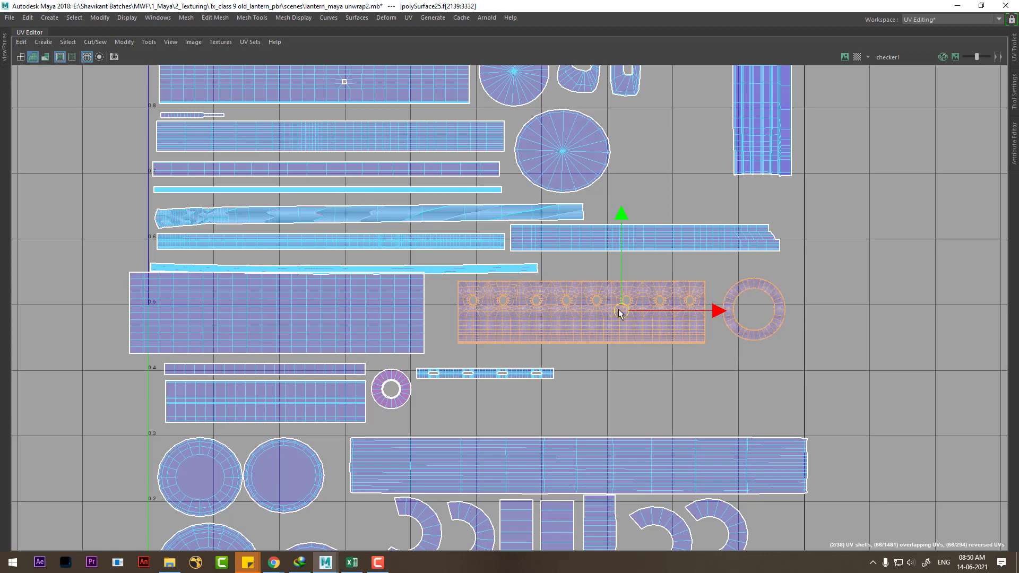
Step: Shift the large rectangle UV shell to the right
{"action": "left_click", "coordinate": [366, 332]}
{"action": "scroll", "coordinate": [324, 329], "scroll_direction": "up", "scroll_amount": 1}
{"action": "mouse_move", "coordinate": [289, 318]}
{"action": "left_mouse_down"}
{"action": "mouse_move", "coordinate": [314, 325]}
{"action": "mouse_move", "coordinate": [304, 329]}
{"action": "left_mouse_up"}
{"action": "scroll", "coordinate": [304, 329], "scroll_direction": "up", "scroll_amount": 1}
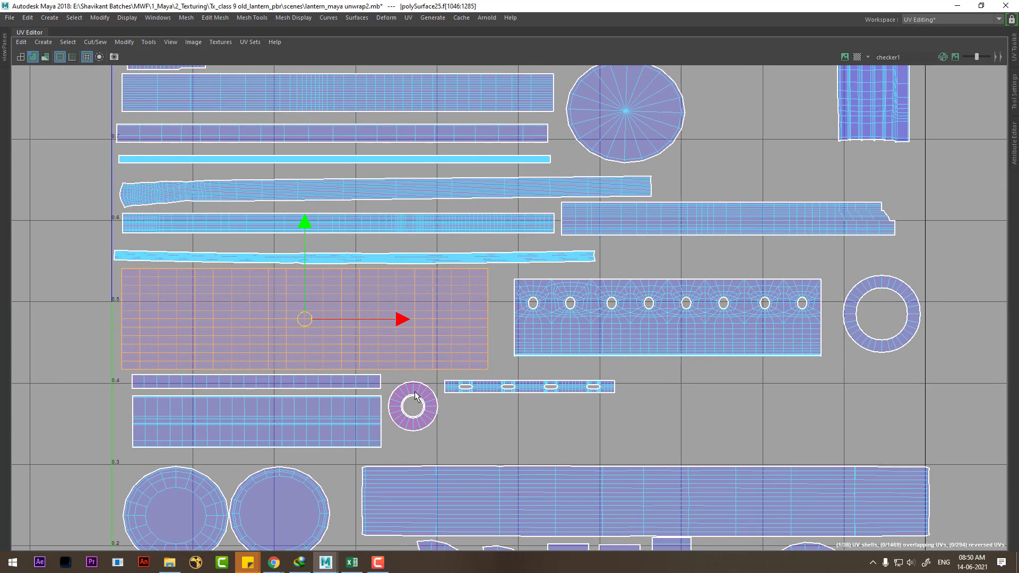
Step: Select the small strip and ring shells as whole UV shells
{"action": "left_click_drag", "start_coordinate": [569, 429], "coordinate": [294, 378]}
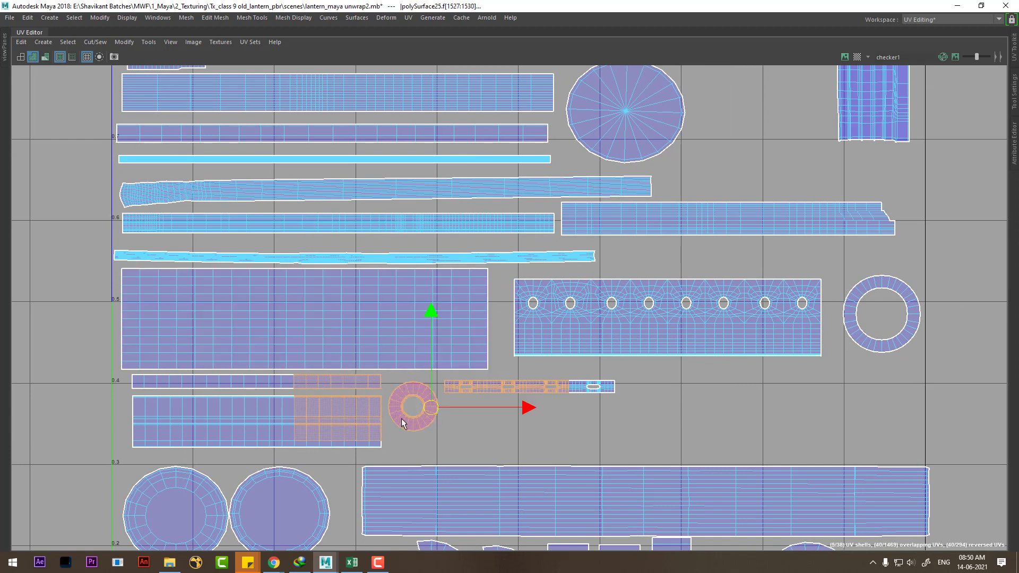
{"action": "left_click_drag", "start_coordinate": [657, 385], "coordinate": [257, 450], "text": "ctrl+shift"}
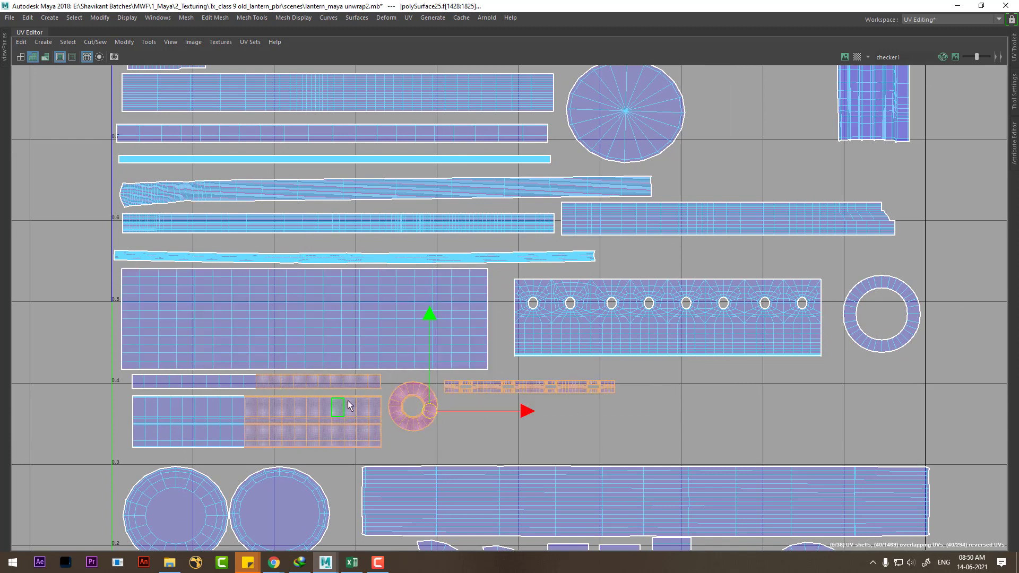
{"action": "right_click_drag", "start_coordinate": [349, 387], "coordinate": [393, 427], "text": "ctrl"}
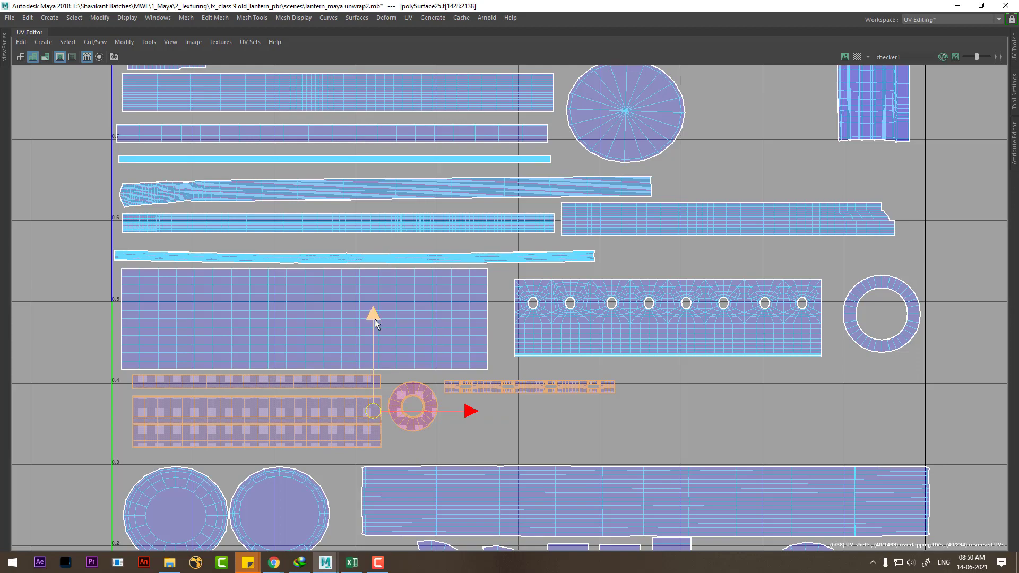
{"action": "scroll", "coordinate": [373, 318], "scroll_direction": "down", "scroll_amount": 1}
{"action": "scroll", "coordinate": [430, 286], "scroll_direction": "down", "scroll_amount": 2}
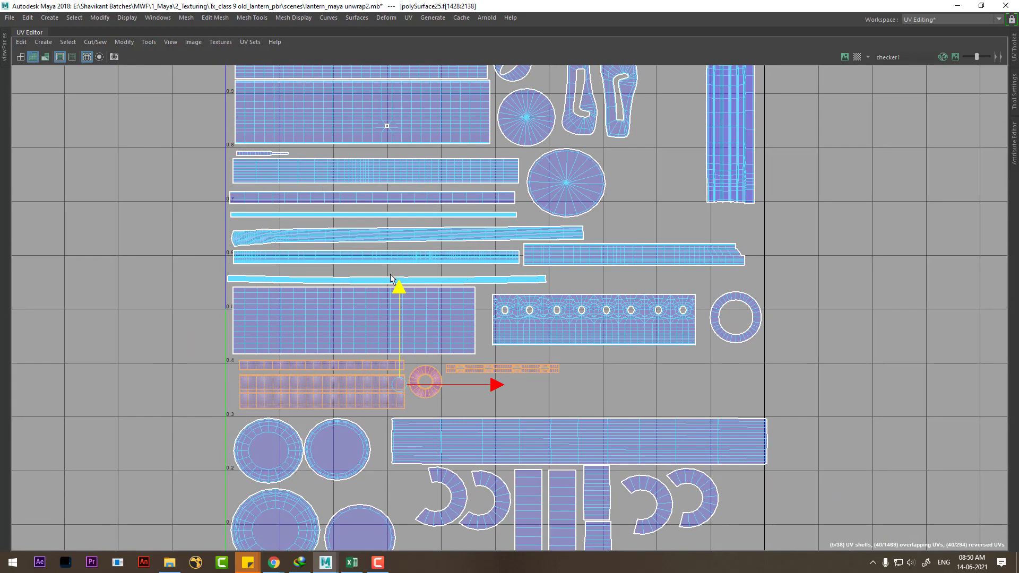
{"action": "scroll", "coordinate": [487, 254], "scroll_direction": "down", "scroll_amount": 3}
{"action": "scroll", "coordinate": [515, 246], "scroll_direction": "up", "scroll_amount": 1}
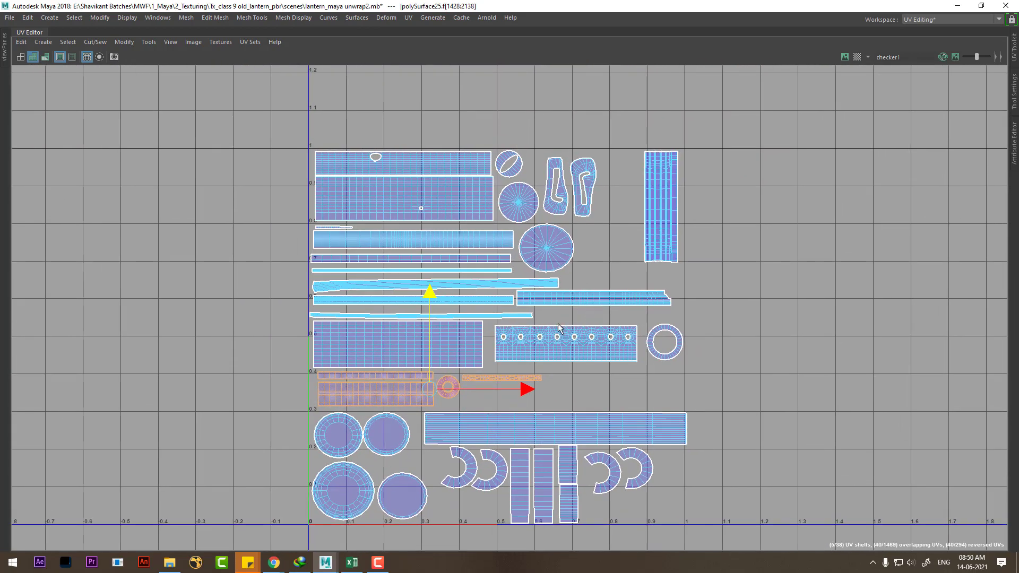
Step: Pan and zoom the UV view to check every shell sits inside the 0–1 tile
{"action": "middle_click_drag", "start_coordinate": [559, 326], "coordinate": [557, 252], "text": "alt"}
{"action": "scroll", "coordinate": [553, 333], "scroll_direction": "up", "scroll_amount": 1}
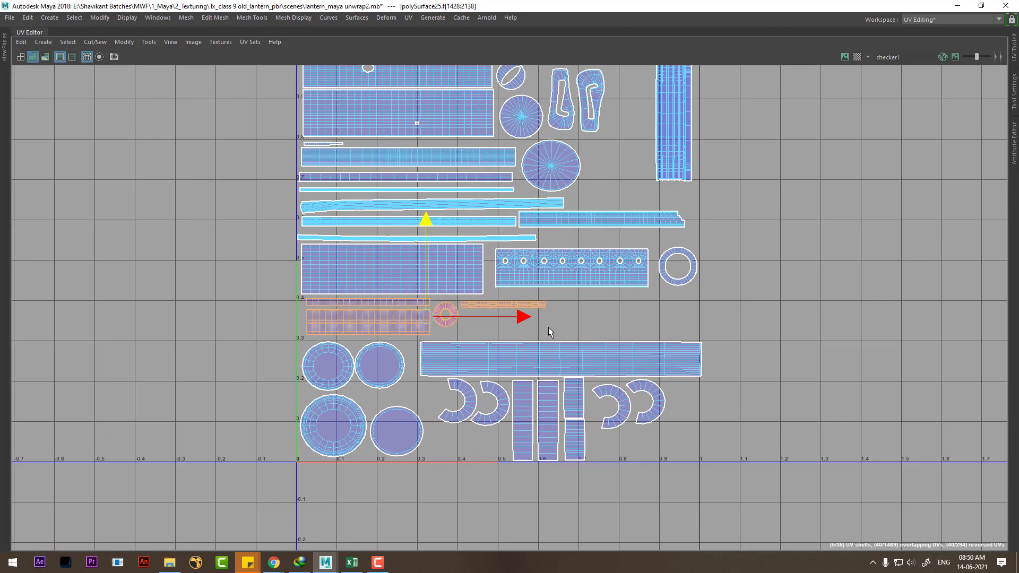
{"action": "middle_click_drag", "start_coordinate": [549, 334], "coordinate": [534, 258], "text": "alt"}
{"action": "scroll", "coordinate": [533, 258], "scroll_direction": "up", "scroll_amount": 2}
{"action": "middle_click_drag", "start_coordinate": [577, 400], "coordinate": [557, 245], "text": "alt"}
{"action": "scroll", "coordinate": [557, 245], "scroll_direction": "up", "scroll_amount": 2}
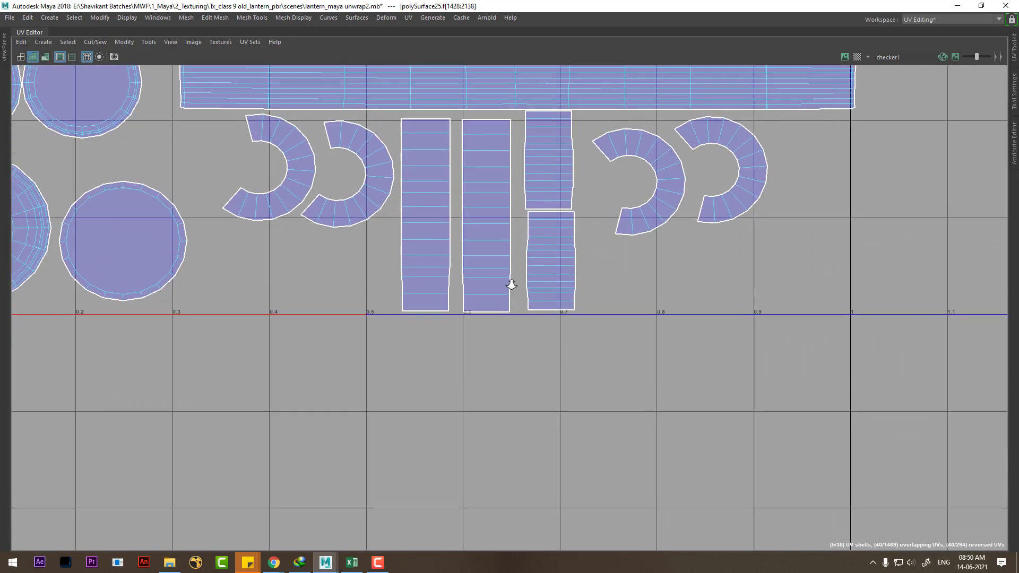
{"action": "scroll", "coordinate": [510, 287], "scroll_direction": "up", "scroll_amount": 3}
{"action": "scroll", "coordinate": [733, 384], "scroll_direction": "down", "scroll_amount": 5}
{"action": "scroll", "coordinate": [493, 222], "scroll_direction": "down", "scroll_amount": 2}
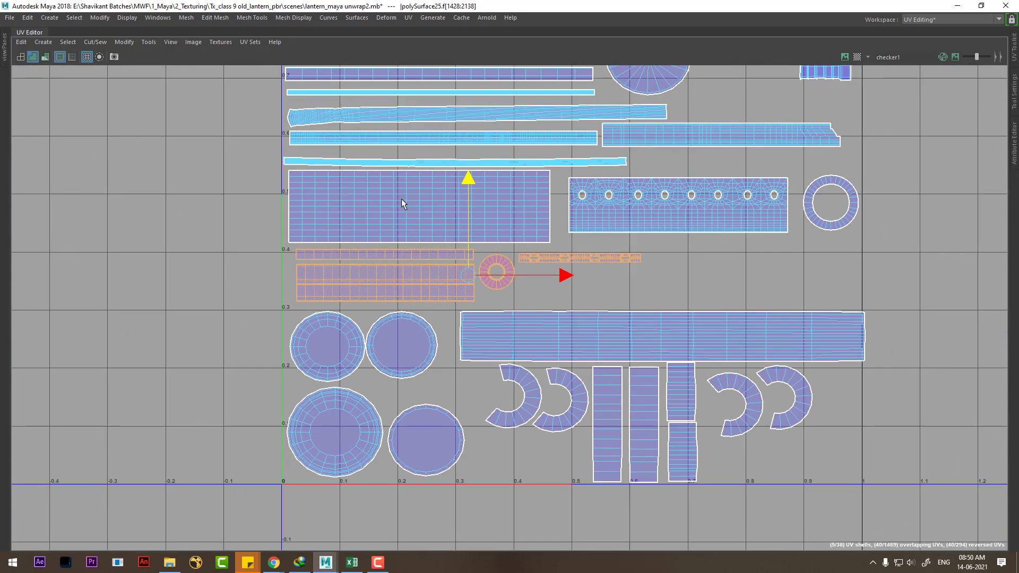
{"action": "mouse_move", "coordinate": [402, 198]}
{"action": "middle_mouse_down", "text": "alt"}
{"action": "mouse_move", "coordinate": [548, 269]}
{"action": "mouse_move", "coordinate": [529, 260]}
{"action": "middle_mouse_up", "text": "alt"}
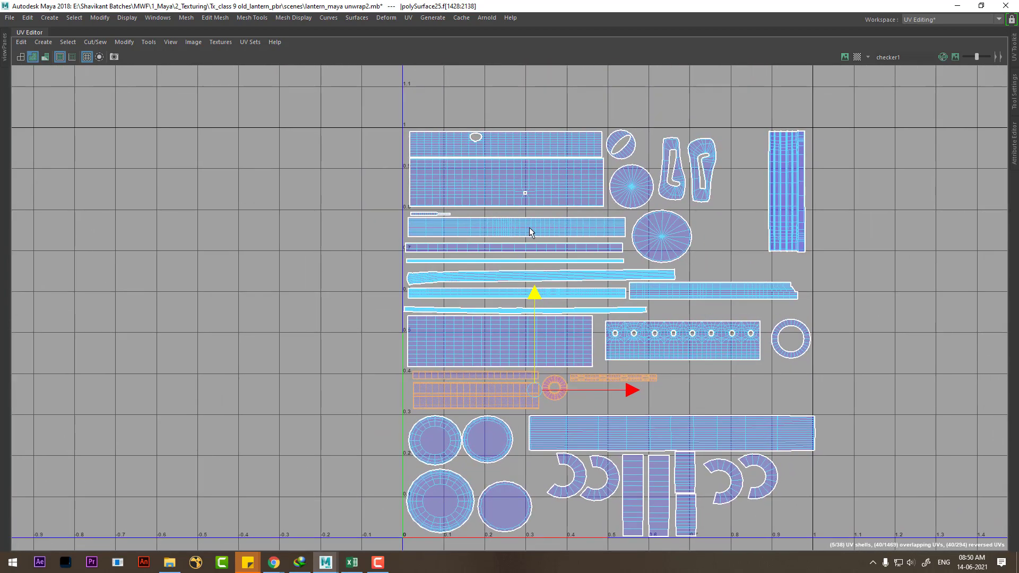
Step: Restore the normal Maya layout and select every face of the lantern
{"action": "key", "text": "ctrl+space"}
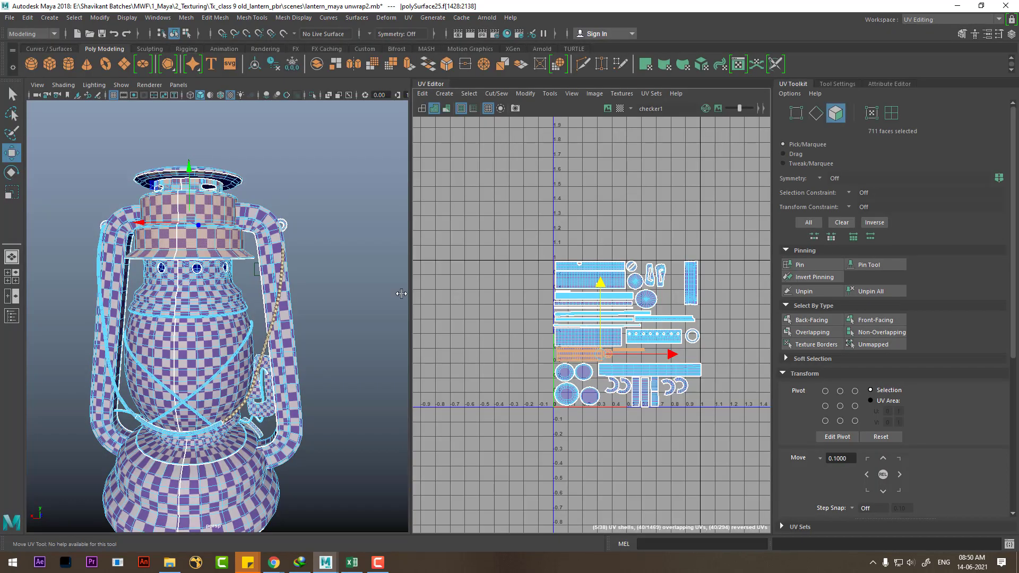
{"action": "left_click_drag", "start_coordinate": [319, 197], "coordinate": [89, 487]}
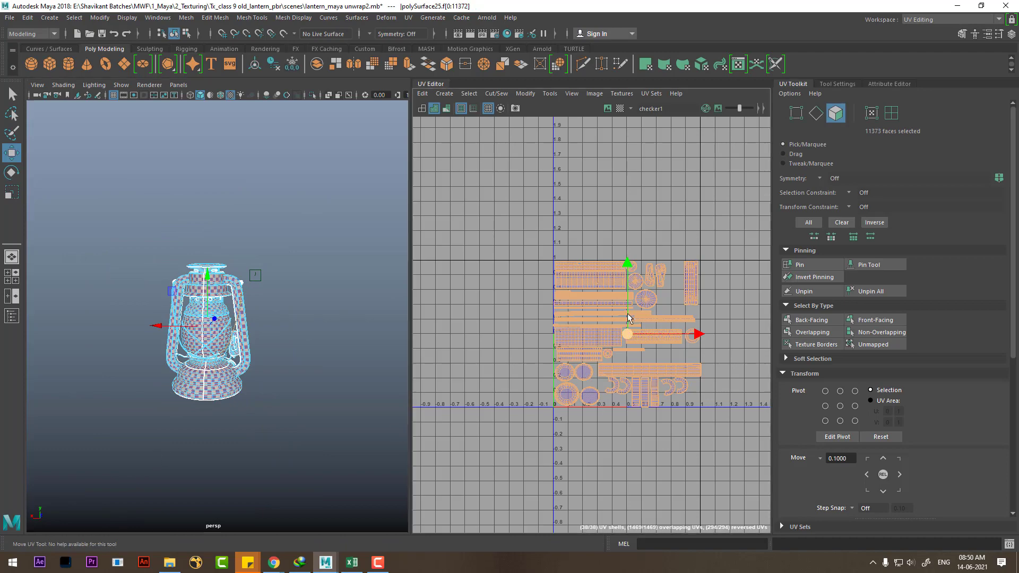
{"action": "scroll", "coordinate": [628, 304], "scroll_direction": "up", "scroll_amount": 2}
{"action": "scroll", "coordinate": [296, 414], "scroll_direction": "up", "scroll_amount": 1}
{"action": "scroll", "coordinate": [296, 414], "scroll_direction": "up", "scroll_amount": 2}
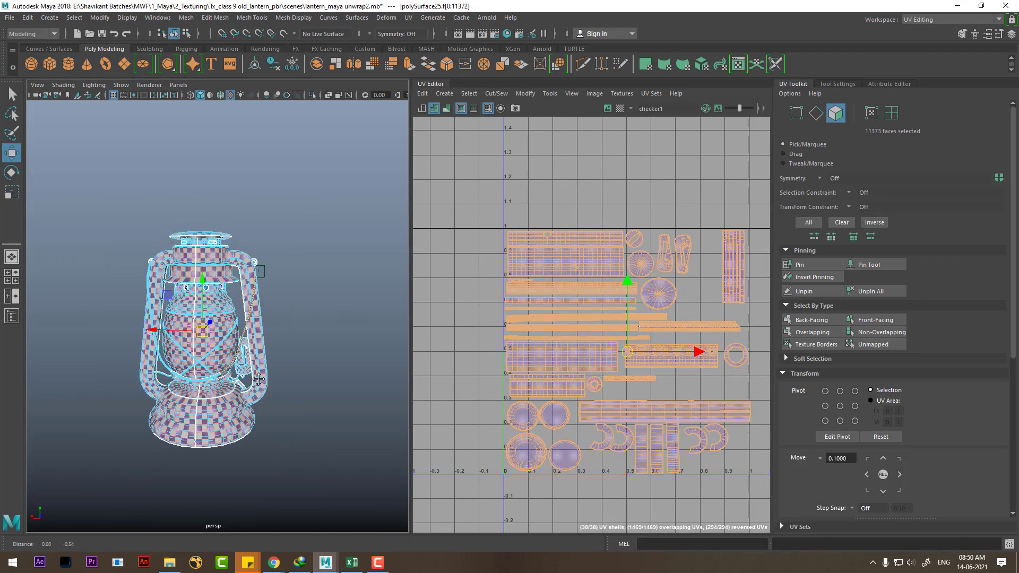
{"action": "scroll", "coordinate": [296, 414], "scroll_direction": "up", "scroll_amount": 2}
{"action": "scroll", "coordinate": [296, 414], "scroll_direction": "up", "scroll_amount": 2}
{"action": "scroll", "coordinate": [296, 413], "scroll_direction": "up", "scroll_amount": 1}
Step: Filter the painted metal texture image results to large images and preview the red texture
{"action": "left_click", "coordinate": [378, 562]}
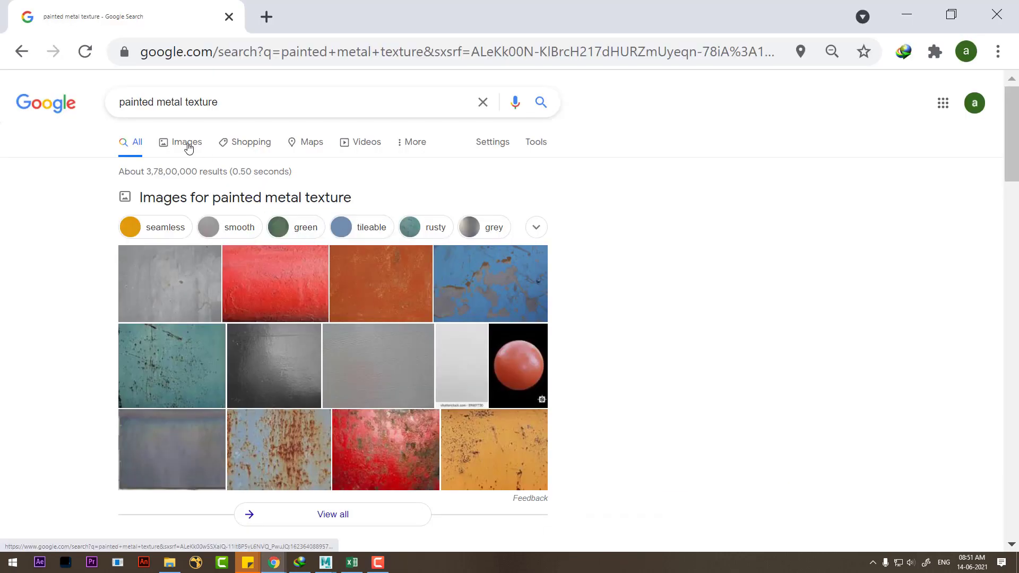
{"action": "left_click", "coordinate": [179, 143]}
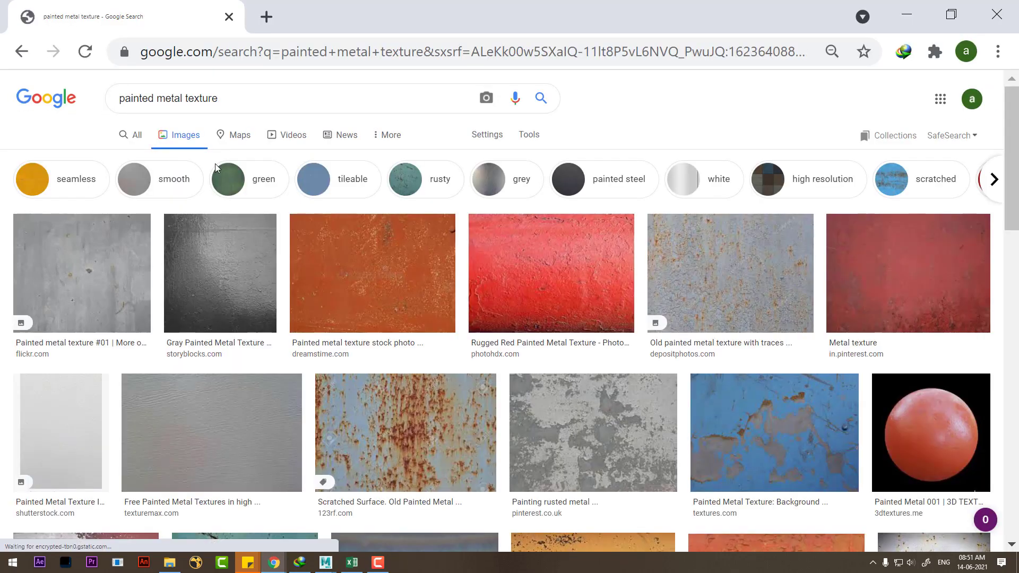
{"action": "left_click", "coordinate": [903, 274]}
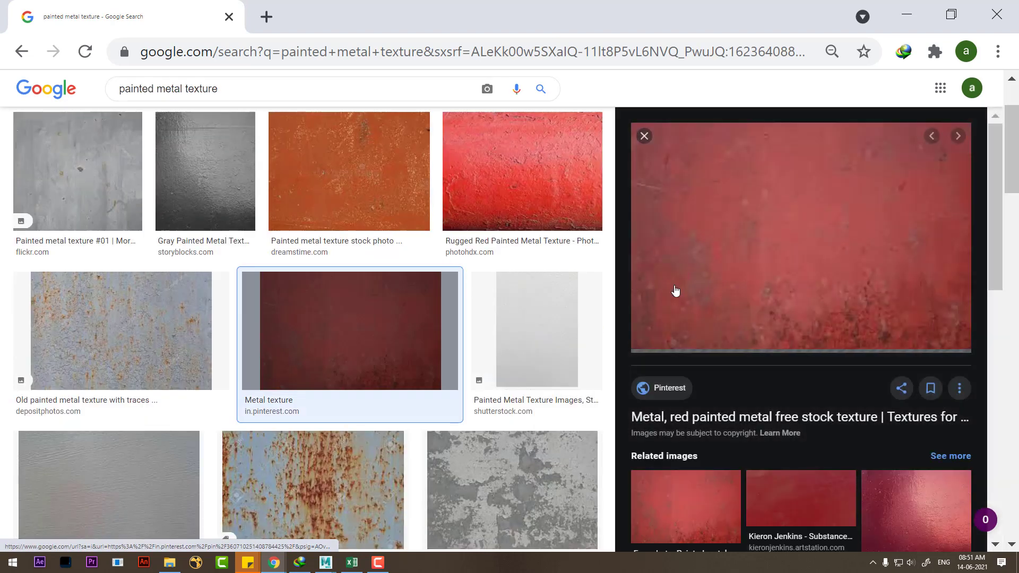
{"action": "scroll", "coordinate": [584, 318], "scroll_direction": "up", "scroll_amount": 3}
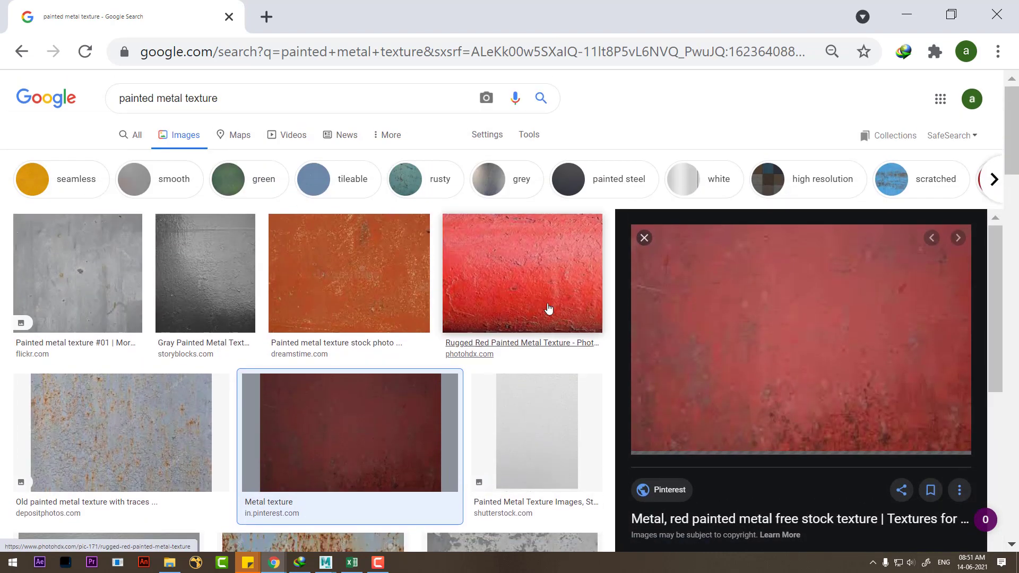
{"action": "left_click", "coordinate": [116, 159]}
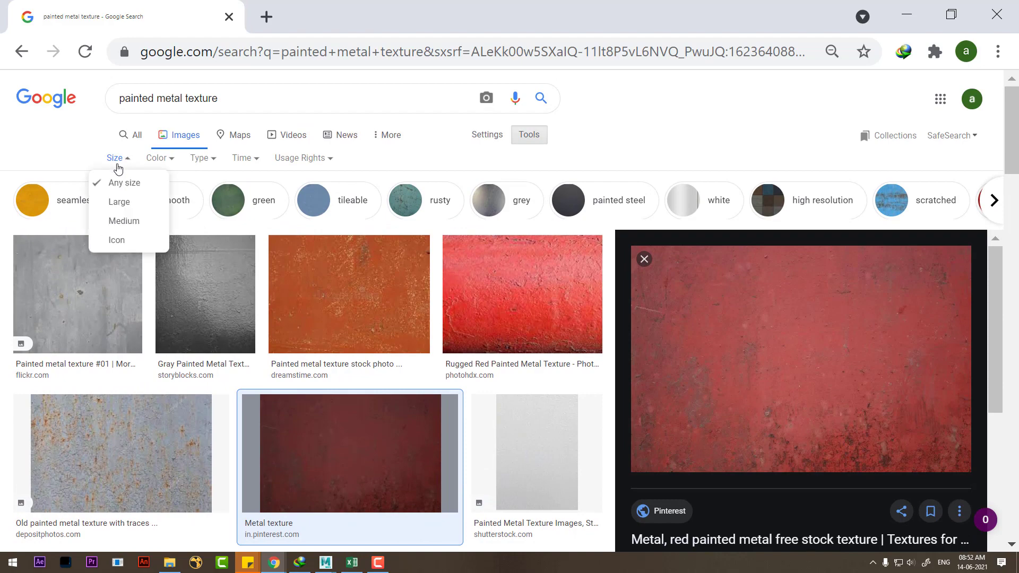
{"action": "left_click", "coordinate": [113, 209]}
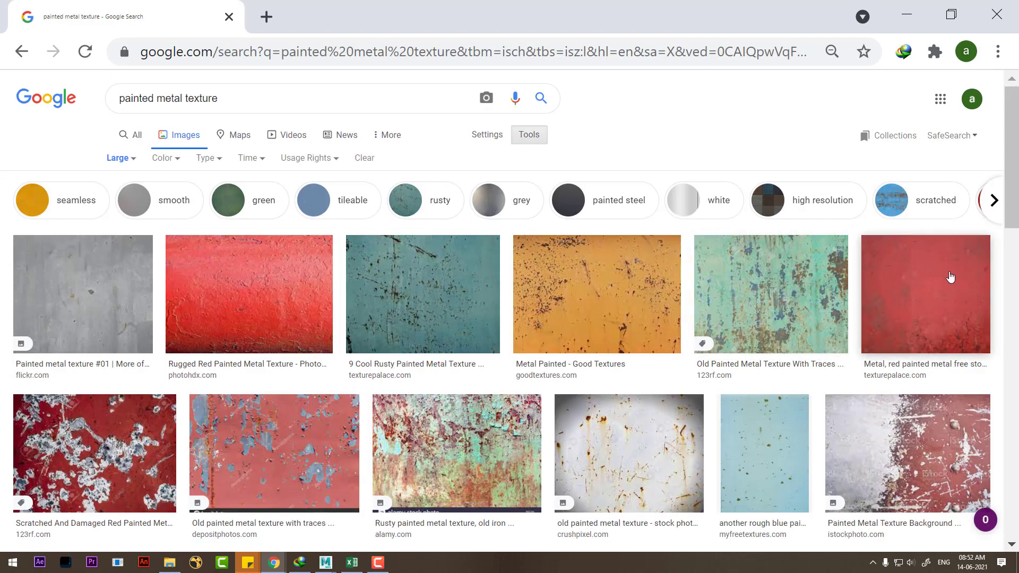
{"action": "left_click", "coordinate": [943, 306]}
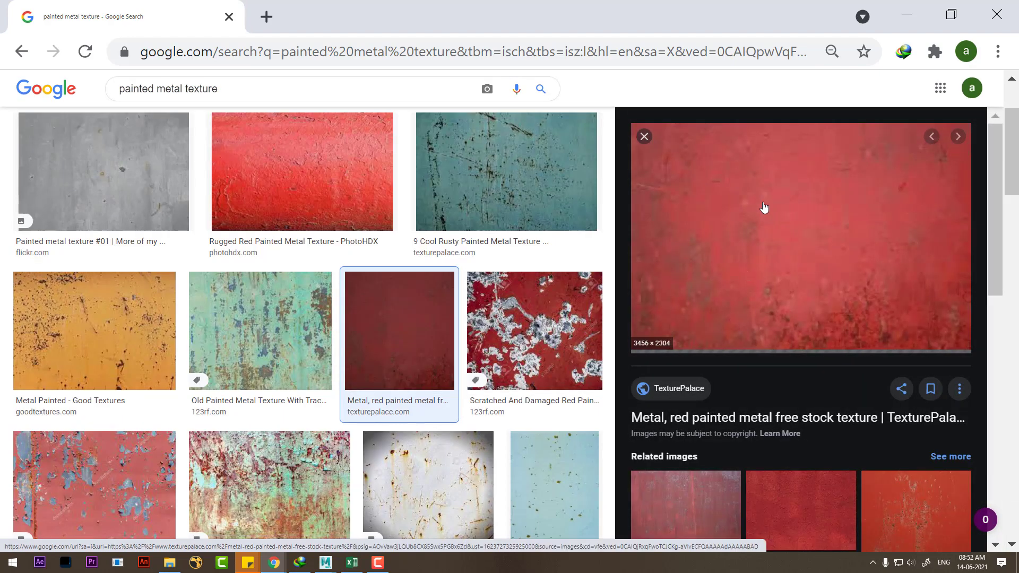
Step: Save the red texture image as 12metal_texture_big_100405.jpg into the pasted sourceimages path
{"action": "right_click", "coordinate": [764, 198]}
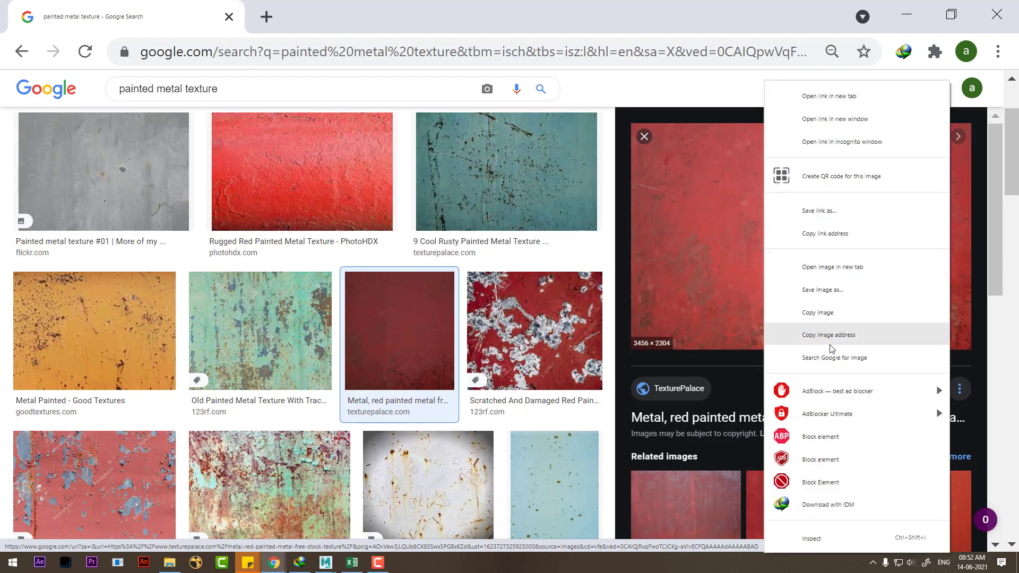
{"action": "left_click", "coordinate": [838, 295]}
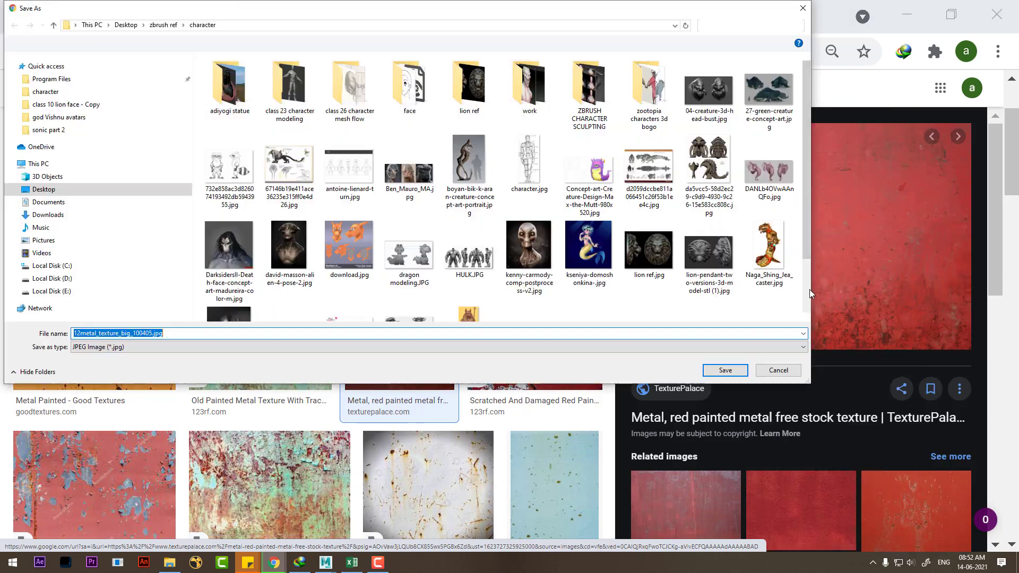
{"action": "type", "text": "E:\\Shavikant Batches\\MWF\\1_Maya\\2_Texturing\\Tx_class_13 14 old_lantern_pbr - Copy\\sourceimages"}
{"action": "key", "text": "Return"}
{"action": "key", "text": "Return"}
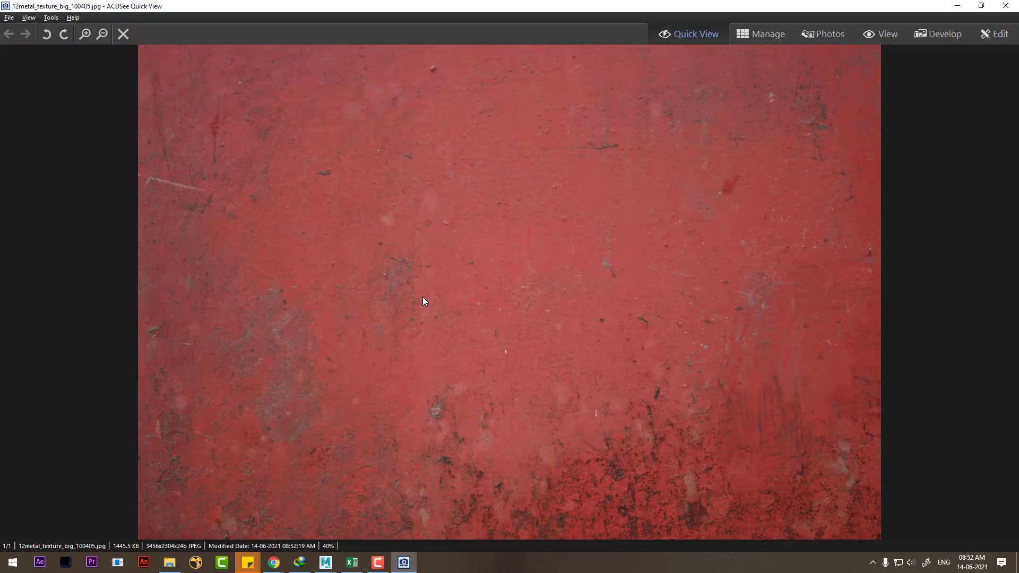
{"action": "left_click", "coordinate": [956, 9]}
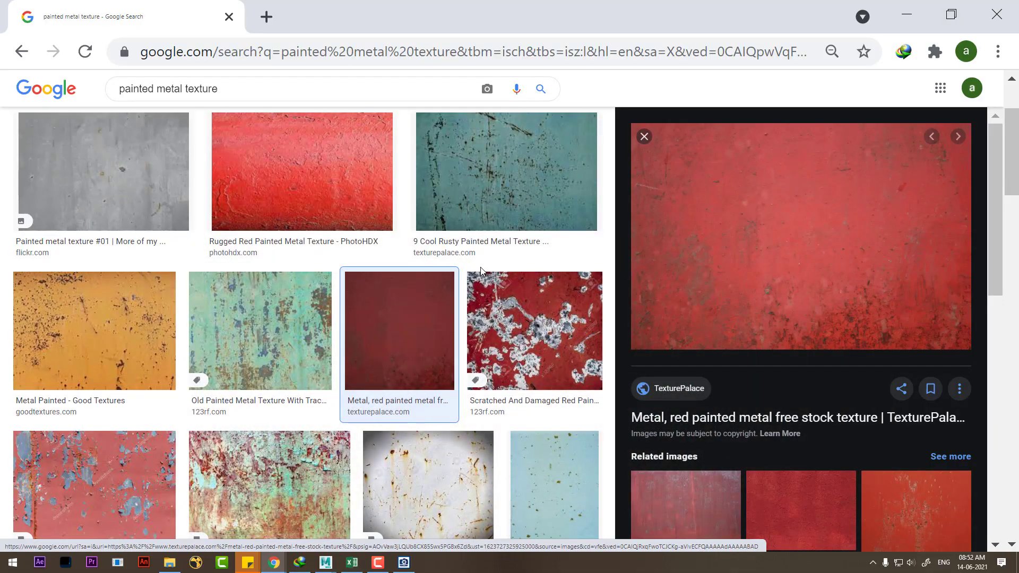
{"action": "scroll", "coordinate": [480, 268], "scroll_direction": "down", "scroll_amount": 1}
{"action": "scroll", "coordinate": [475, 276], "scroll_direction": "down", "scroll_amount": 4}
{"action": "scroll", "coordinate": [468, 287], "scroll_direction": "down", "scroll_amount": 2}
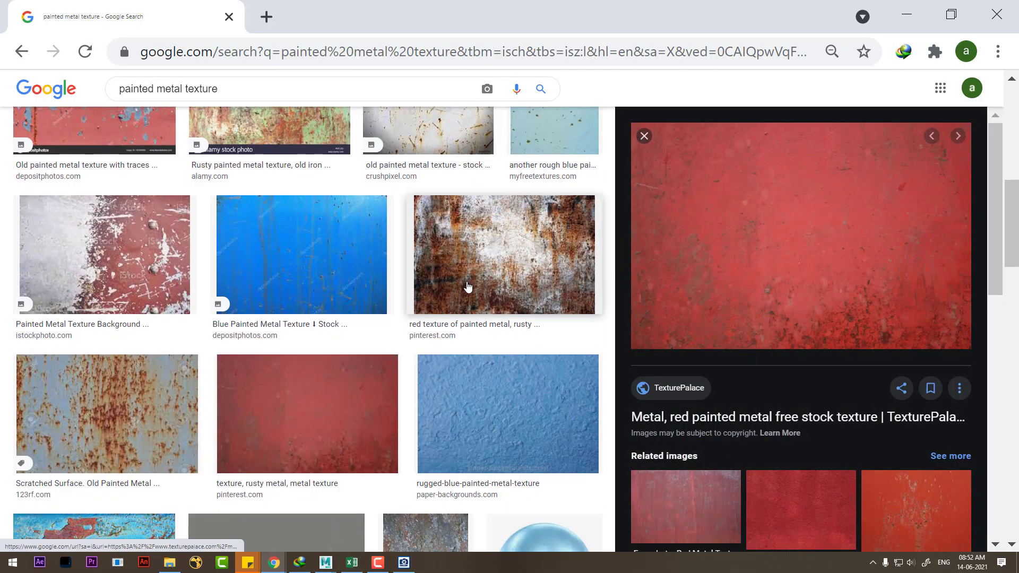
{"action": "scroll", "coordinate": [467, 287], "scroll_direction": "down", "scroll_amount": 2}
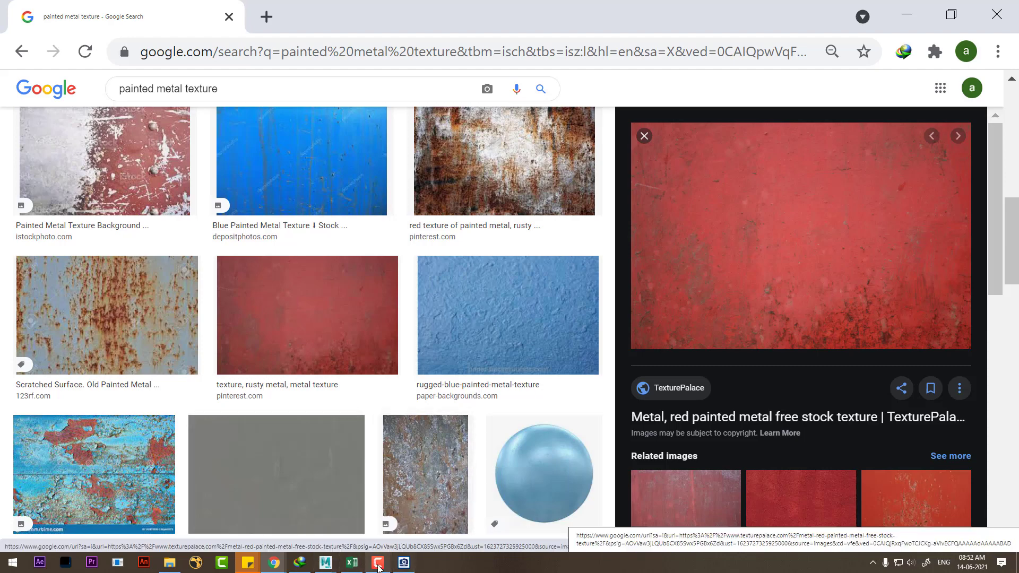
Step: Return to the lantern scene and select the lantern as a whole object
{"action": "left_click", "coordinate": [326, 563]}
{"action": "left_click", "coordinate": [335, 527]}
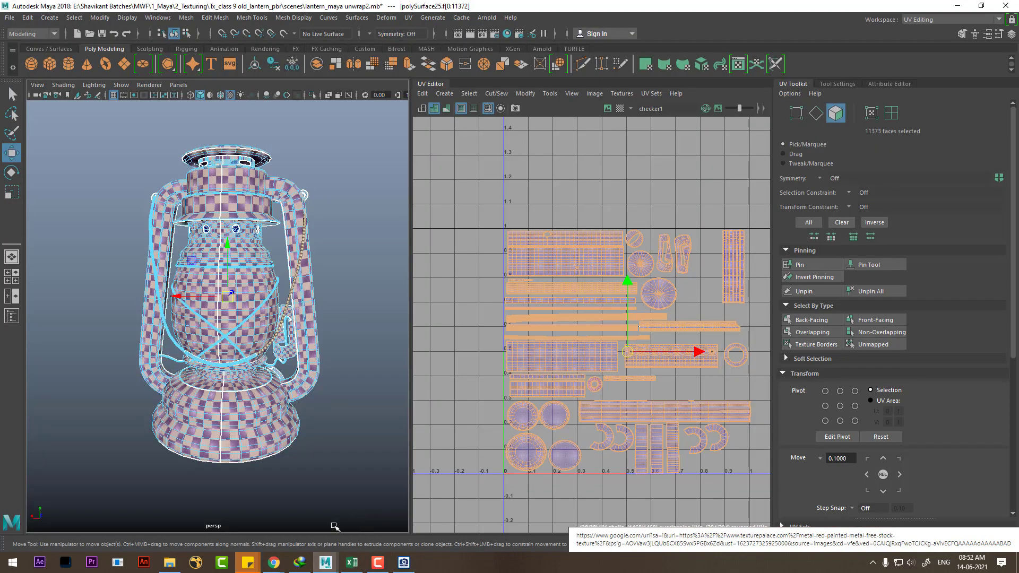
{"action": "right_click_drag", "start_coordinate": [207, 223], "coordinate": [239, 194]}
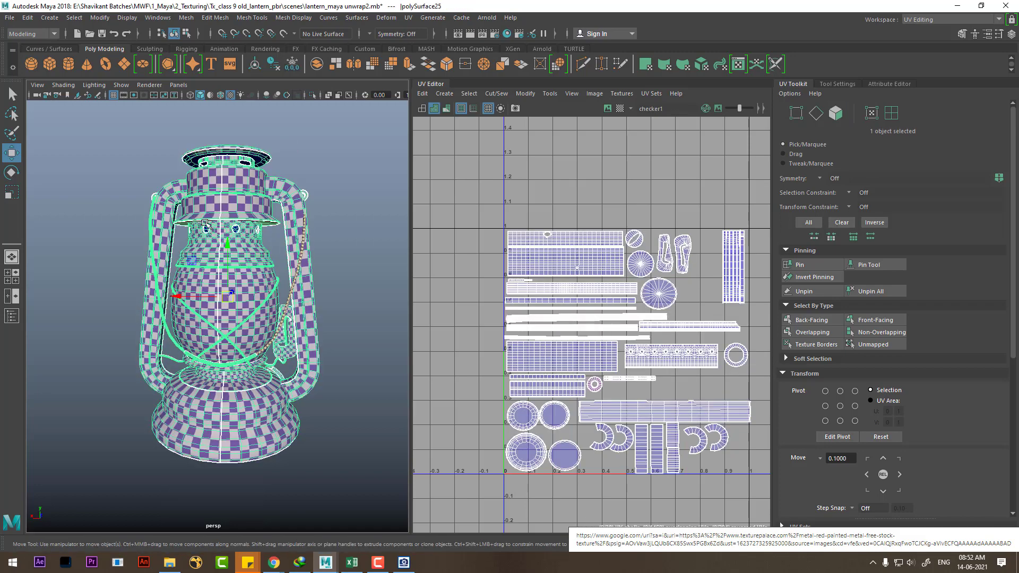
{"action": "scroll", "coordinate": [584, 297], "scroll_direction": "down", "scroll_amount": 2}
{"action": "scroll", "coordinate": [512, 162], "scroll_direction": "up", "scroll_amount": 3}
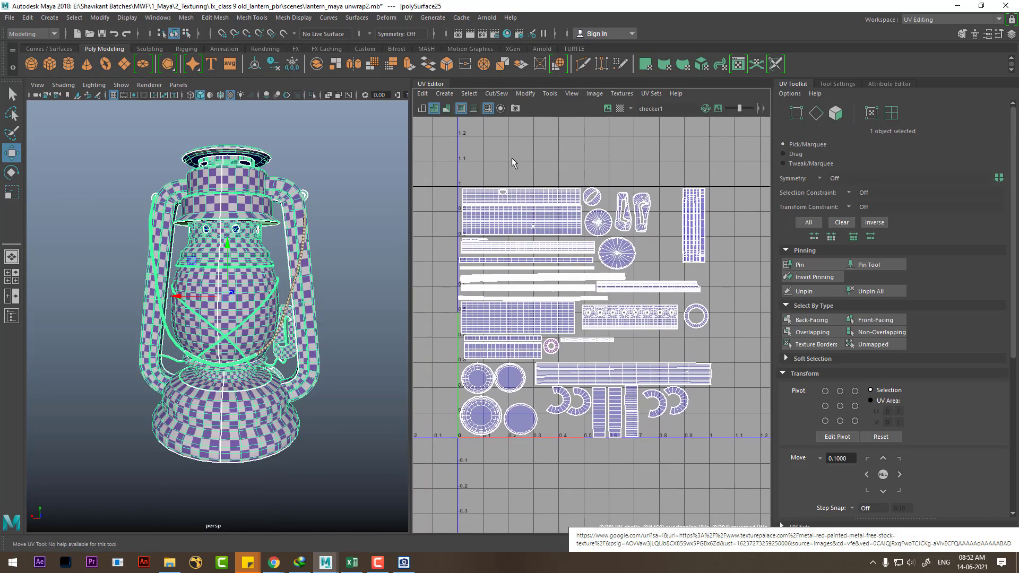
Step: Export a UV snapshot named lamp uv to sourceimages with Size X 2048
{"action": "left_click", "coordinate": [515, 108]}
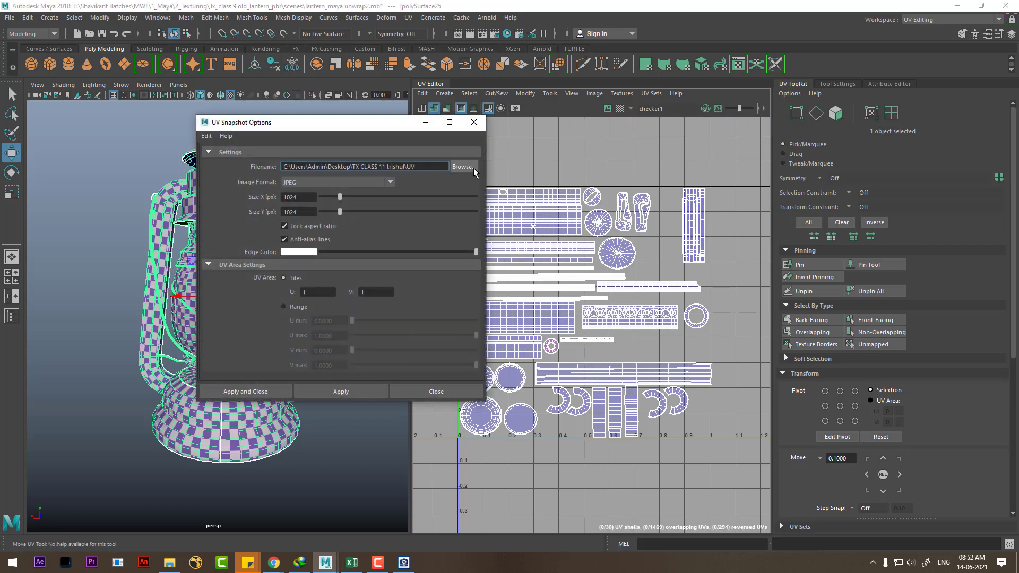
{"action": "left_click", "coordinate": [468, 166]}
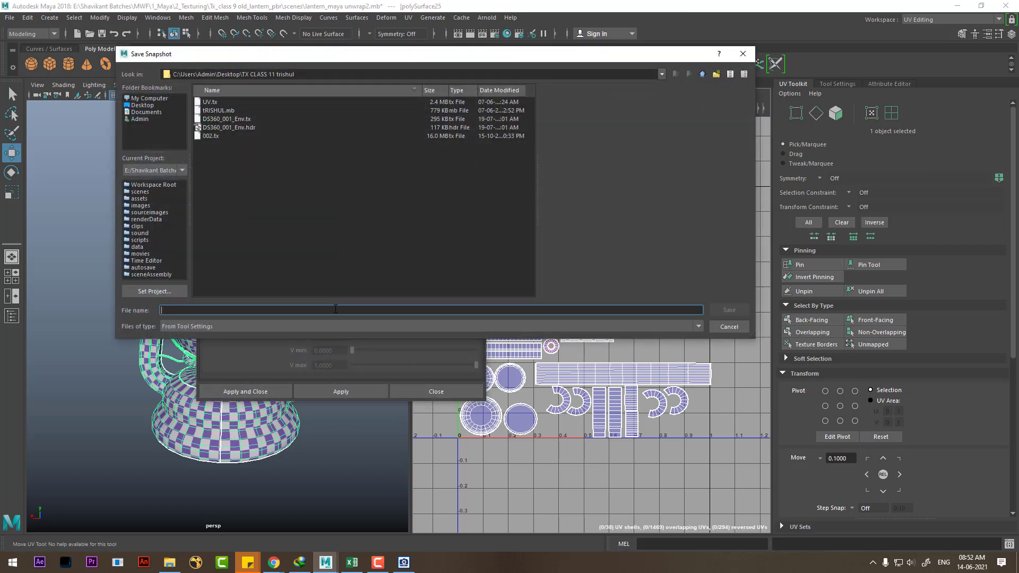
{"action": "type", "text": "E:\\Shavikant Batches\\MWF\\1_Maya\\2_Texturing\\Tx_class_13 14 old_lantern_pbr - Copy\\sourceimages"}
{"action": "key", "text": "Return"}
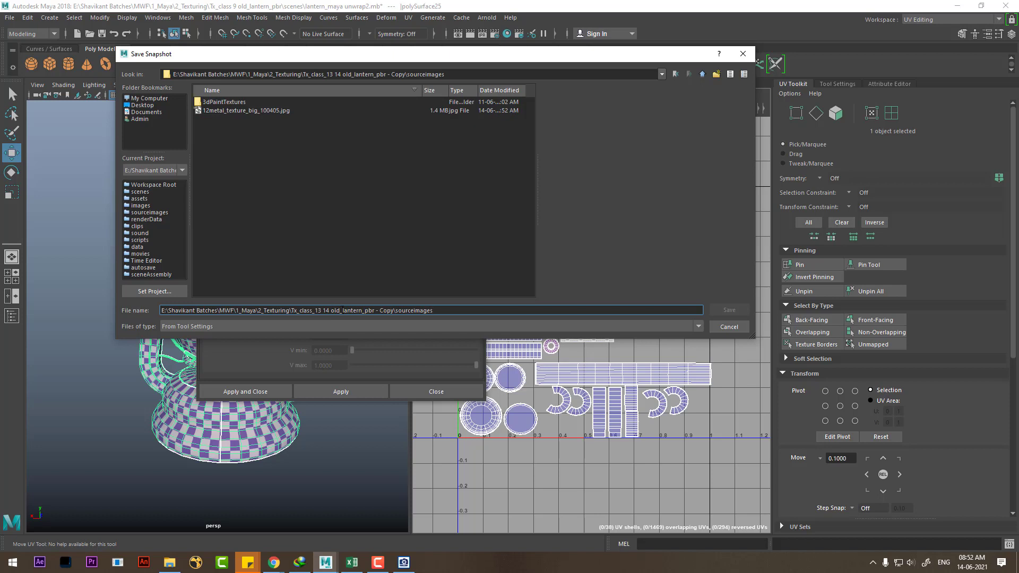
{"action": "left_click_drag", "start_coordinate": [456, 310], "coordinate": [14, 354]}
{"action": "type", "text": "lamp uv"}
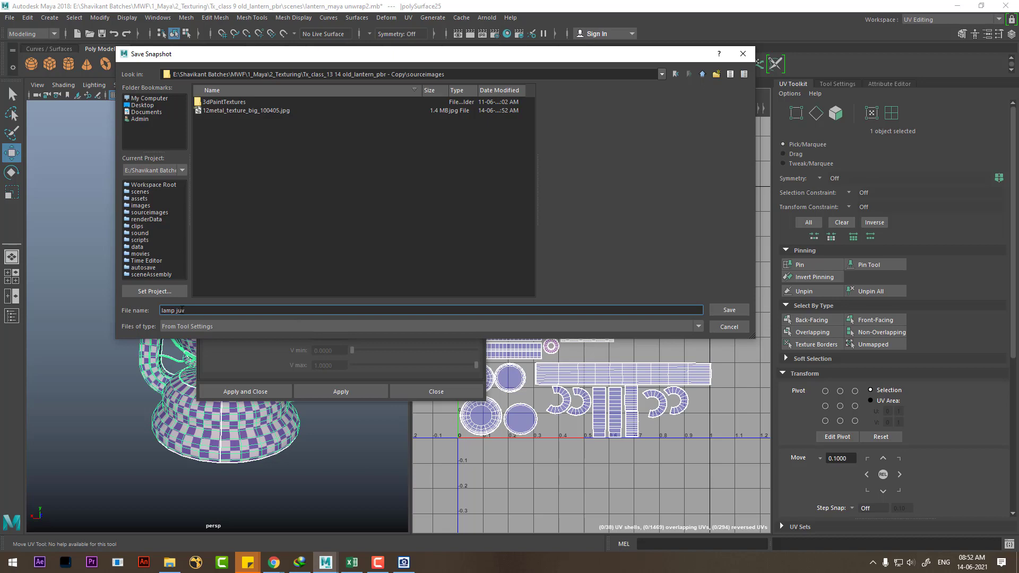
{"action": "left_click", "coordinate": [730, 311]}
{"action": "left_click", "coordinate": [282, 197]}
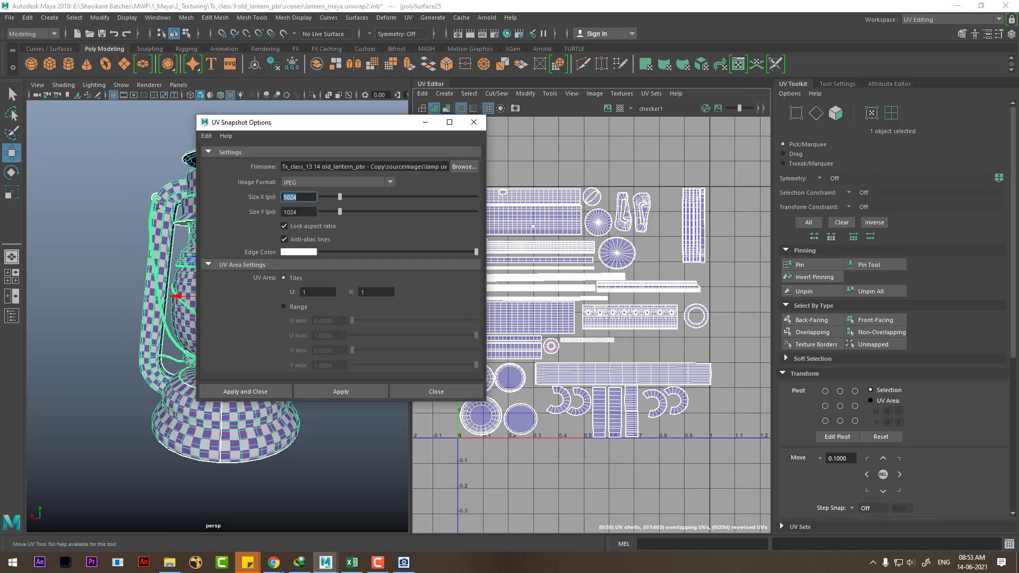
{"action": "key", "text": "Tab"}
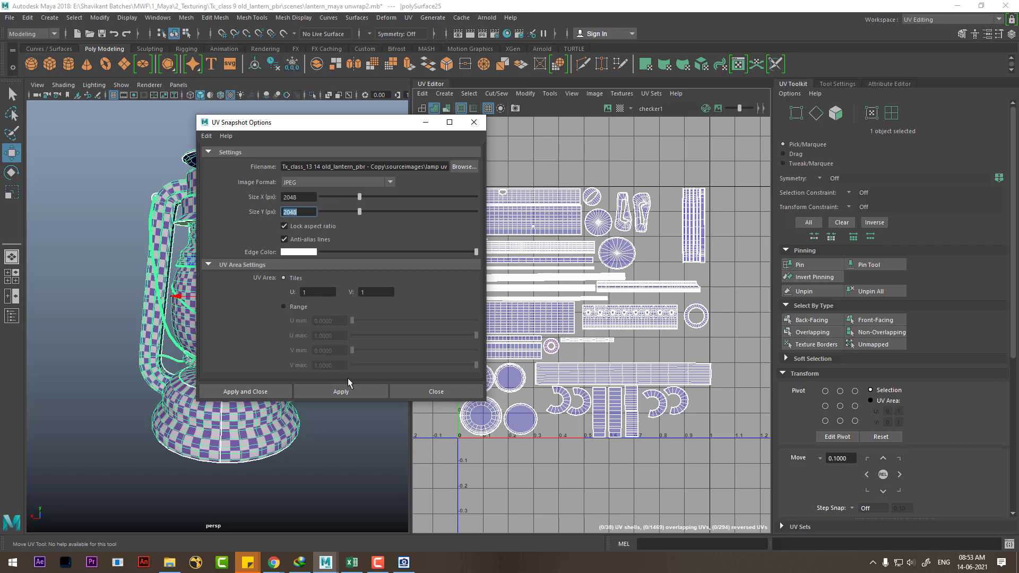
{"action": "left_click", "coordinate": [252, 394]}
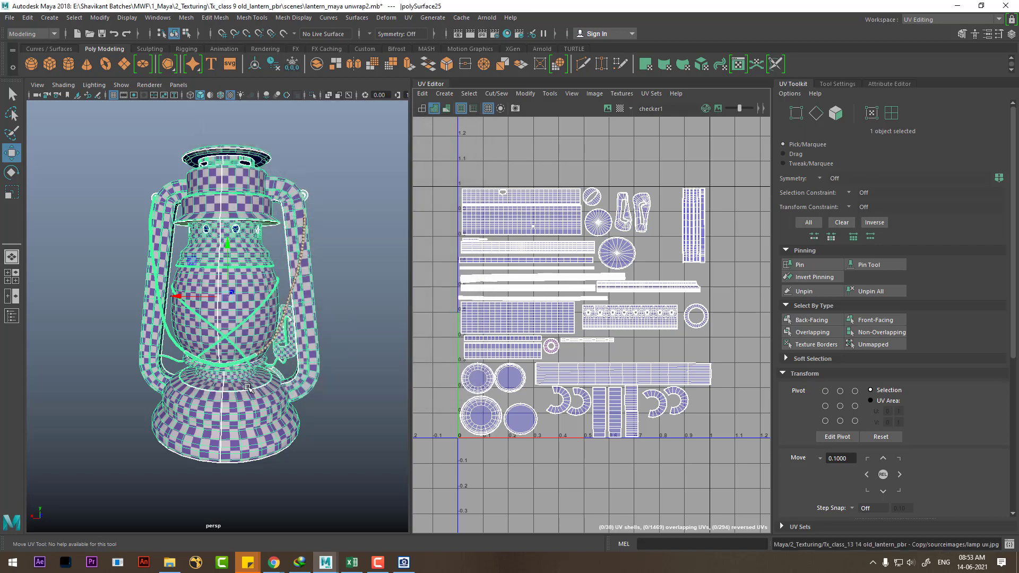
Step: Open lamp uv.jpg from sourceimages with Adobe Photoshop and dismiss the Creative Cloud notice
{"action": "left_click", "coordinate": [180, 563]}
{"action": "left_click", "coordinate": [218, 139]}
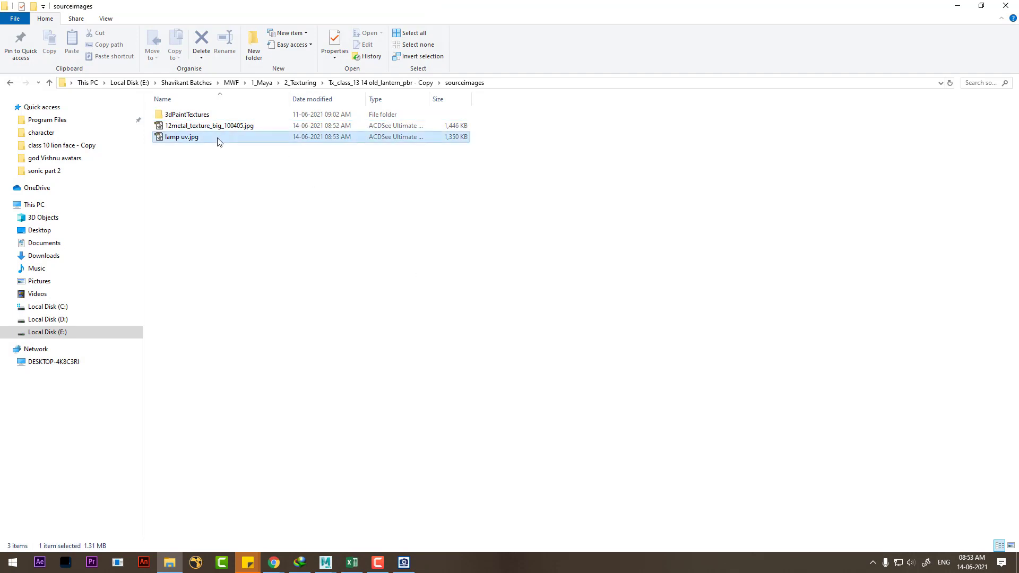
{"action": "right_click", "coordinate": [217, 140]}
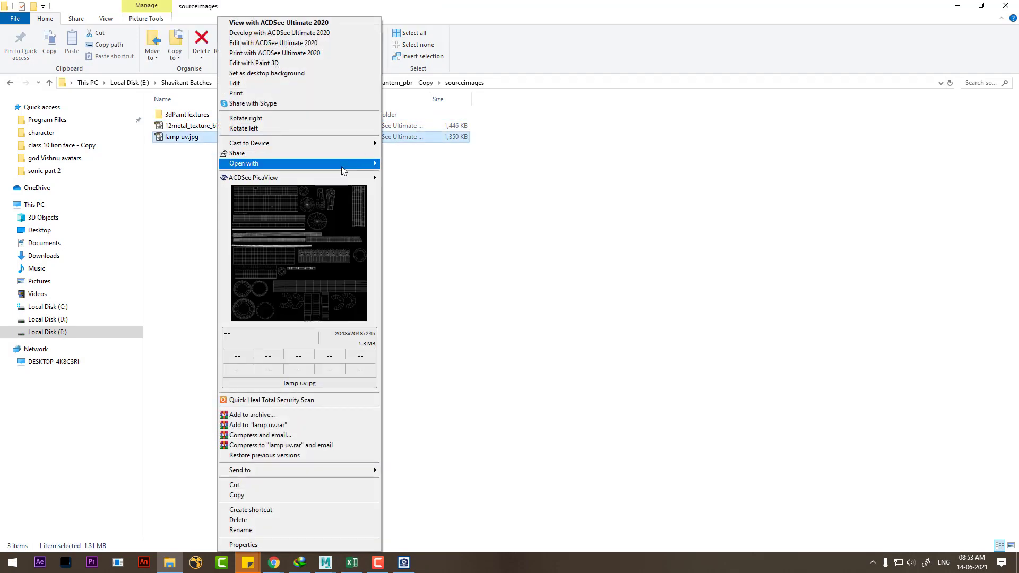
{"action": "mouse_move", "coordinate": [300, 163]}
{"action": "left_click", "coordinate": [432, 177]}
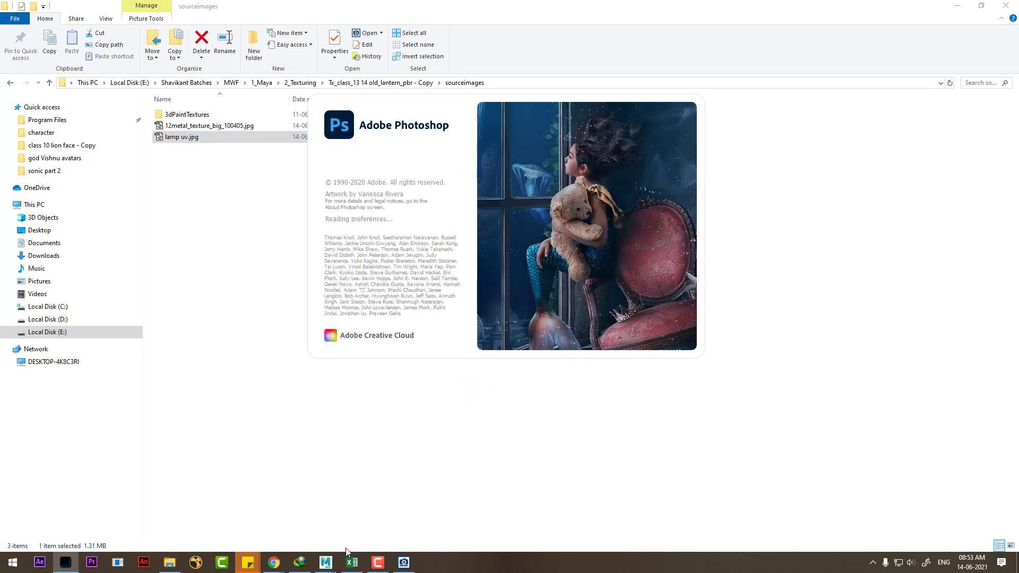
{"action": "left_click", "coordinate": [430, 306]}
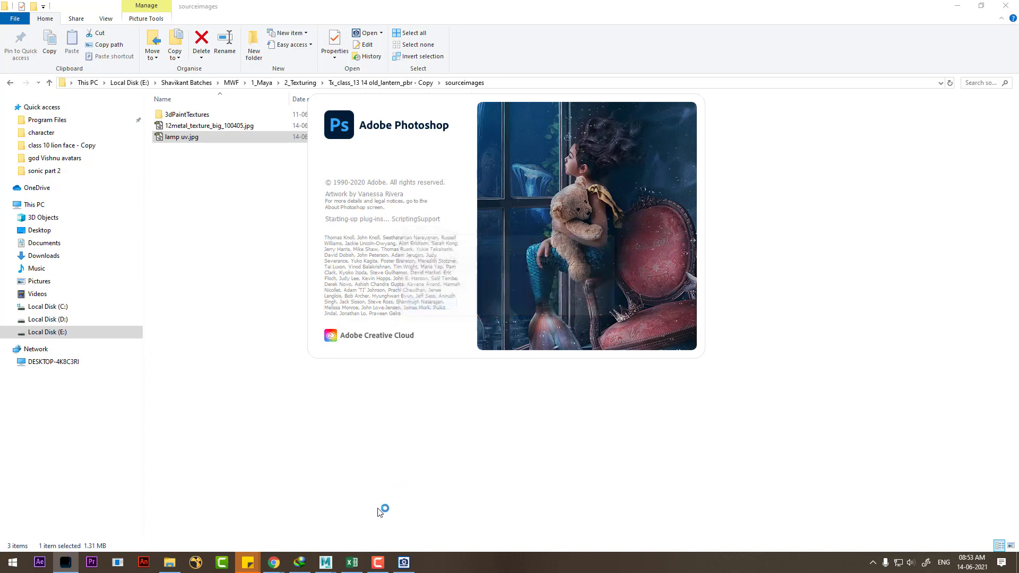
Step: Orbit above the lantern and switch it to Face selection mode
{"action": "mouse_move", "coordinate": [325, 563]}
{"action": "left_click", "coordinate": [342, 516]}
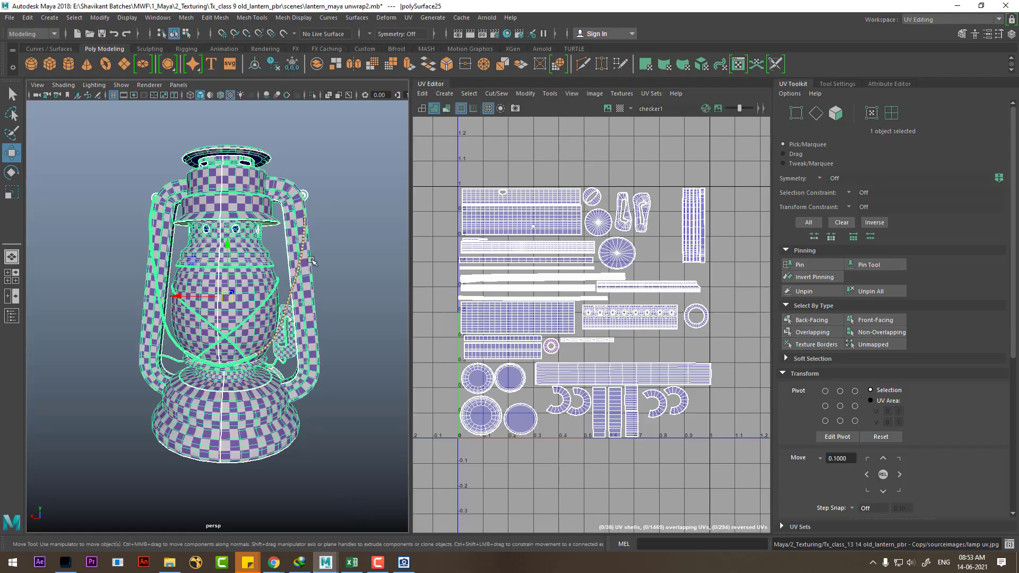
{"action": "left_click_drag", "start_coordinate": [311, 260], "coordinate": [249, 239], "text": "alt"}
{"action": "right_click", "coordinate": [249, 235]}
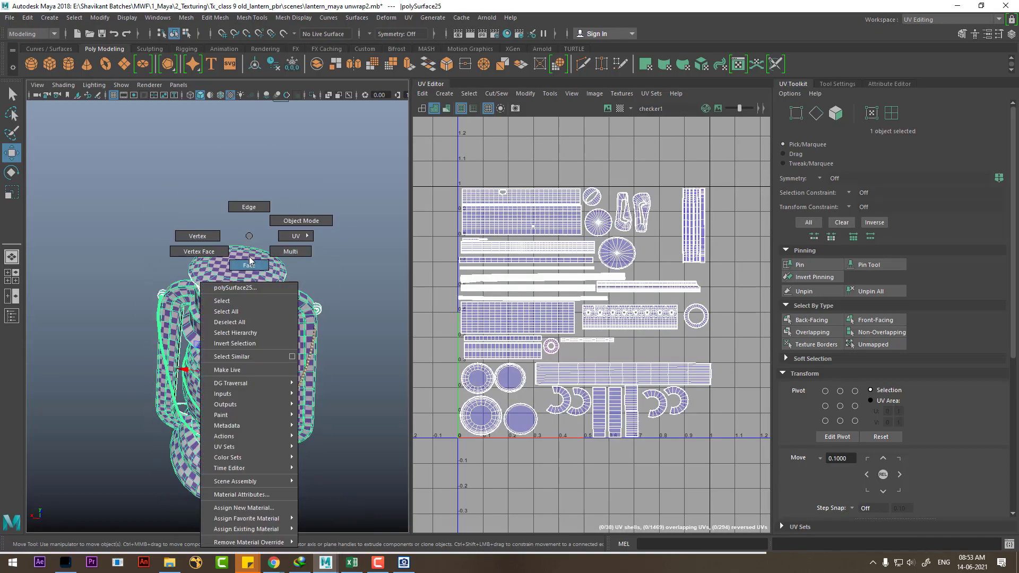
{"action": "left_click", "coordinate": [249, 263]}
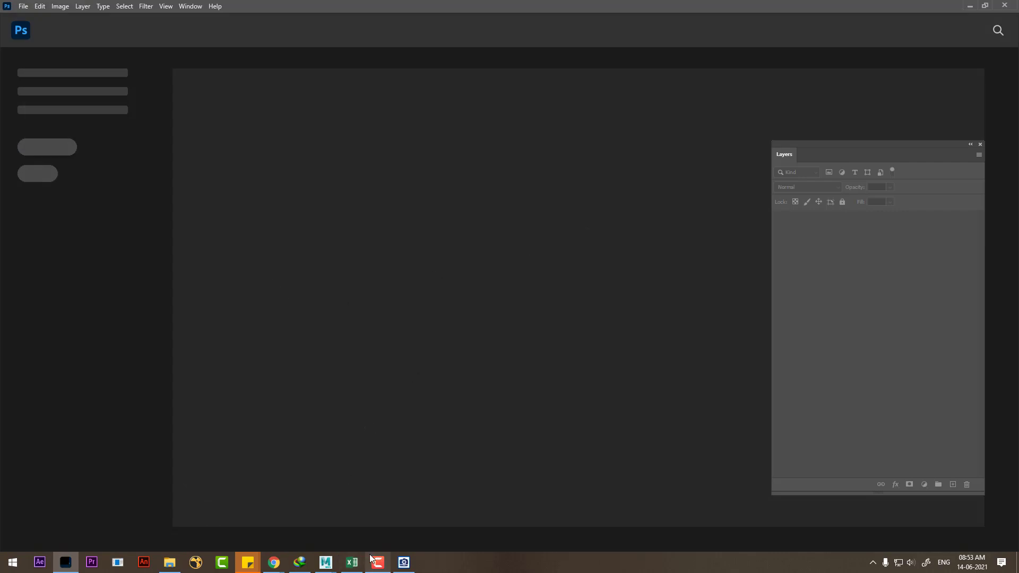
Step: Loop-select the top cap, a body band and a handle loop to see their UV shells
{"action": "left_click", "coordinate": [332, 520]}
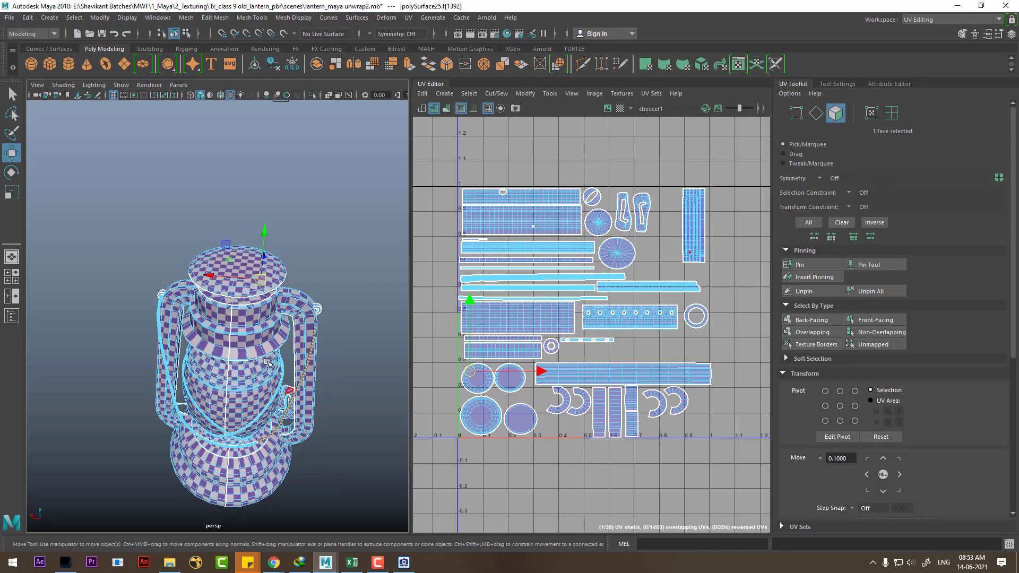
{"action": "double_click", "coordinate": [279, 262]}
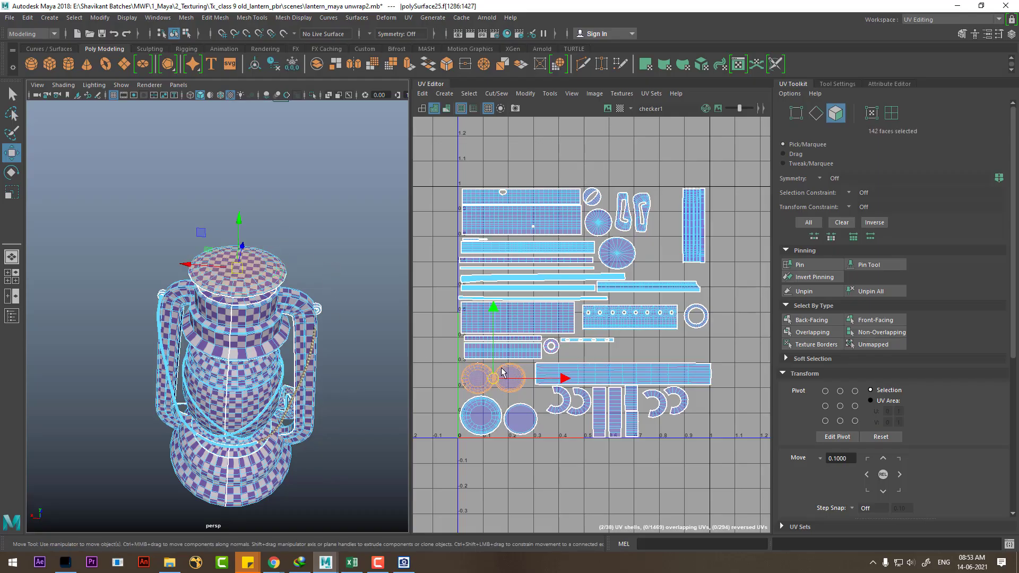
{"action": "scroll", "coordinate": [260, 234], "scroll_direction": "up", "scroll_amount": 3}
{"action": "scroll", "coordinate": [260, 234], "scroll_direction": "up", "scroll_amount": 3}
{"action": "double_click", "coordinate": [261, 233]}
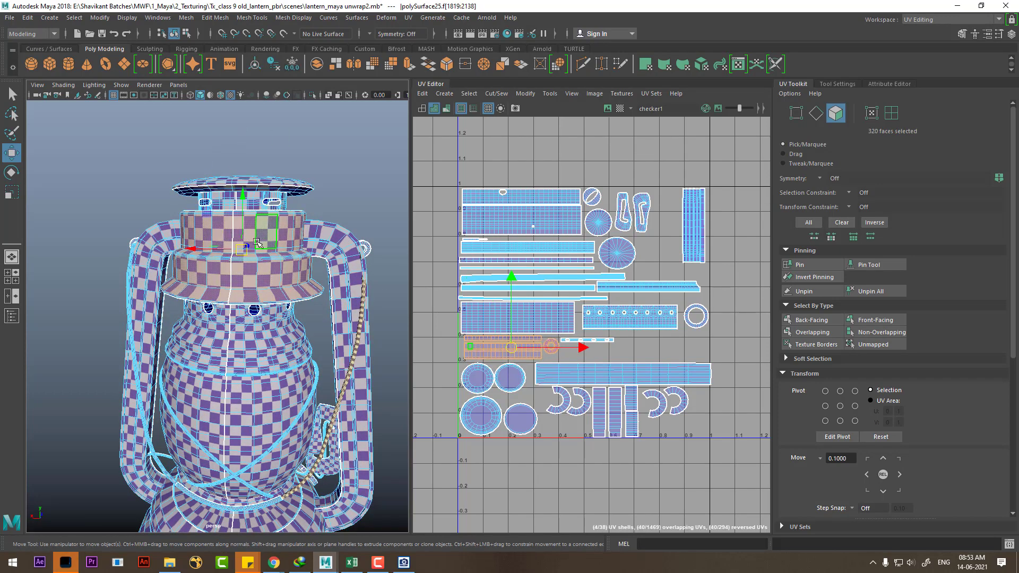
{"action": "double_click", "coordinate": [326, 238]}
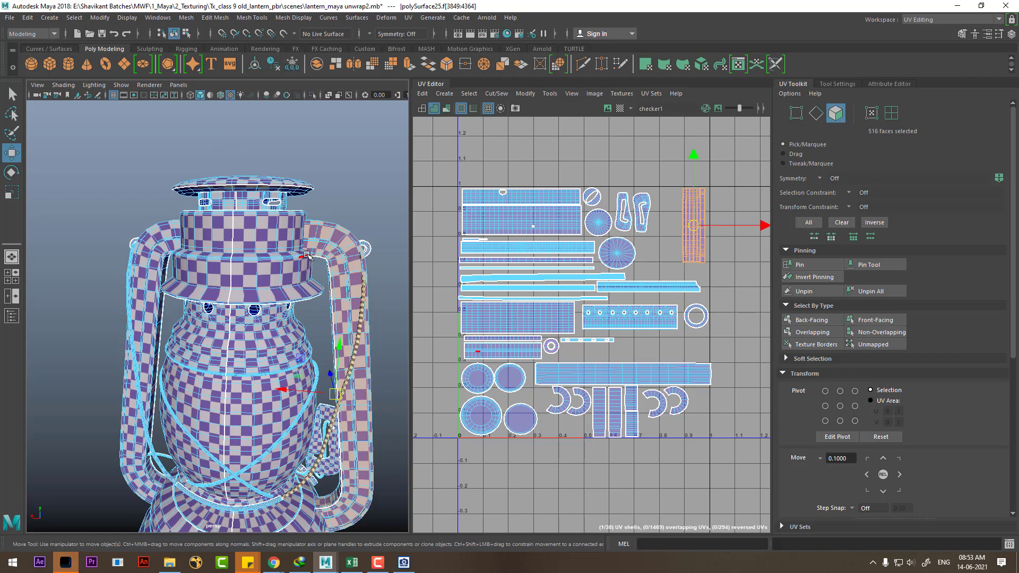
Step: Bring Photoshop forward and make the lamp uv.jpg document active
{"action": "key", "text": "alt+Tab"}
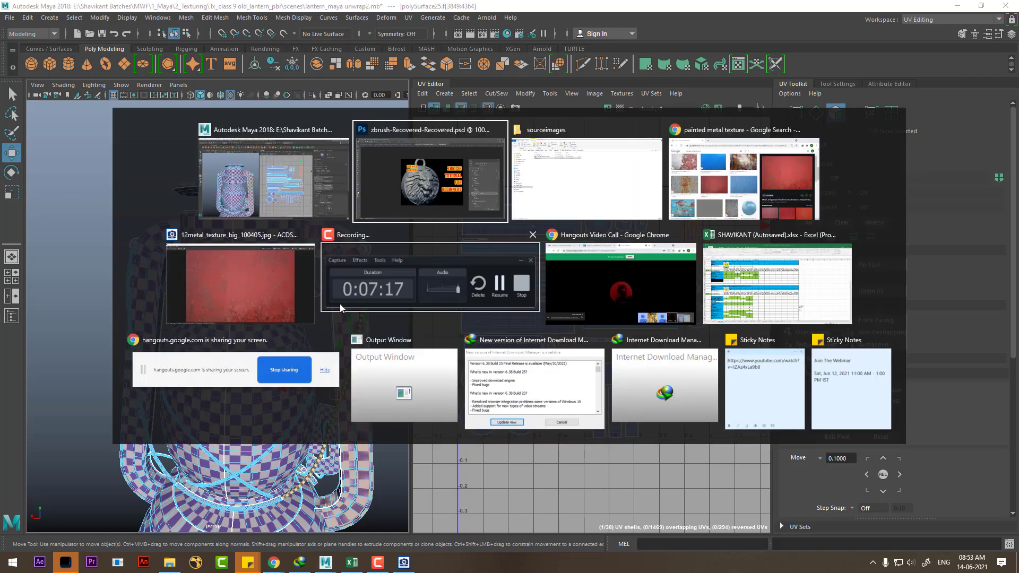
{"action": "left_click", "coordinate": [417, 177]}
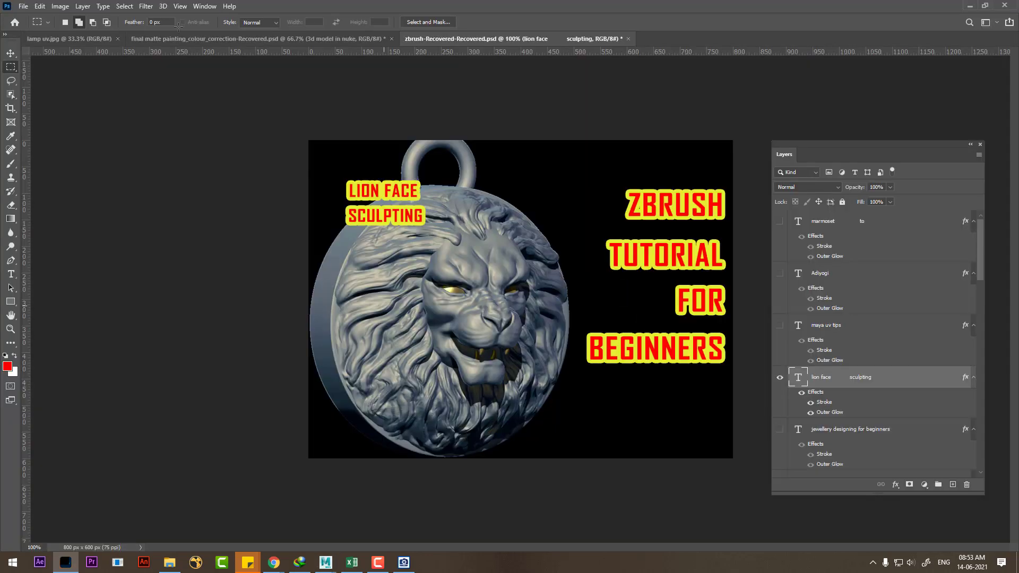
{"action": "left_click", "coordinate": [366, 40]}
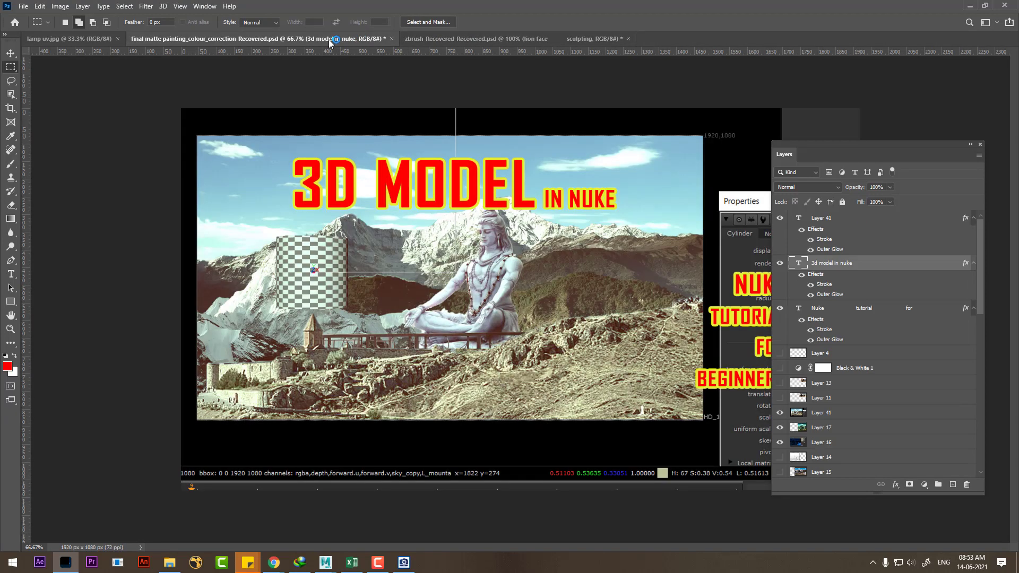
{"action": "left_click", "coordinate": [88, 39]}
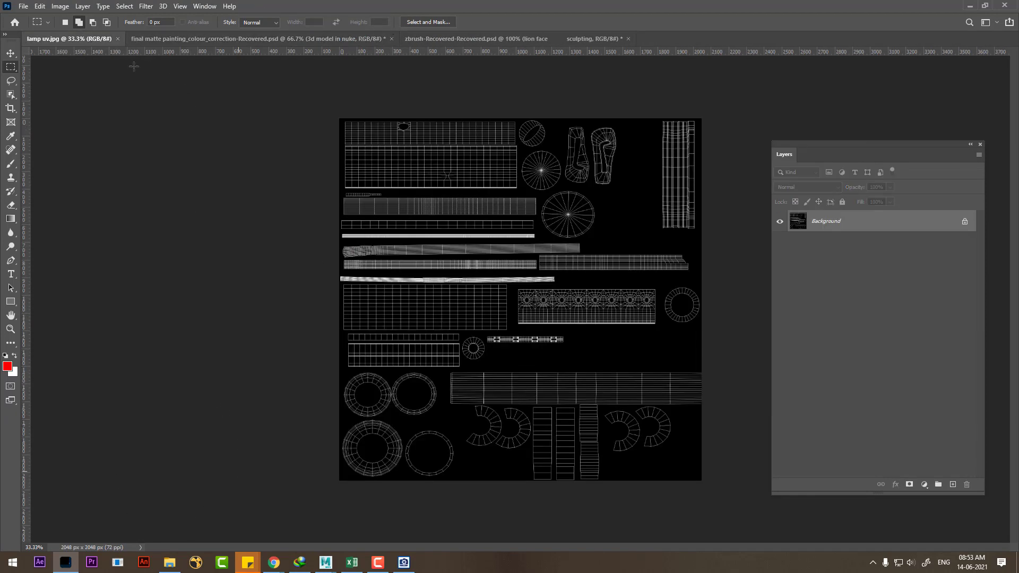
Step: Open 12metal_texture_big_100405.jpg from sourceimages and float it in its own window
{"action": "left_click", "coordinate": [23, 6]}
{"action": "left_click", "coordinate": [29, 31]}
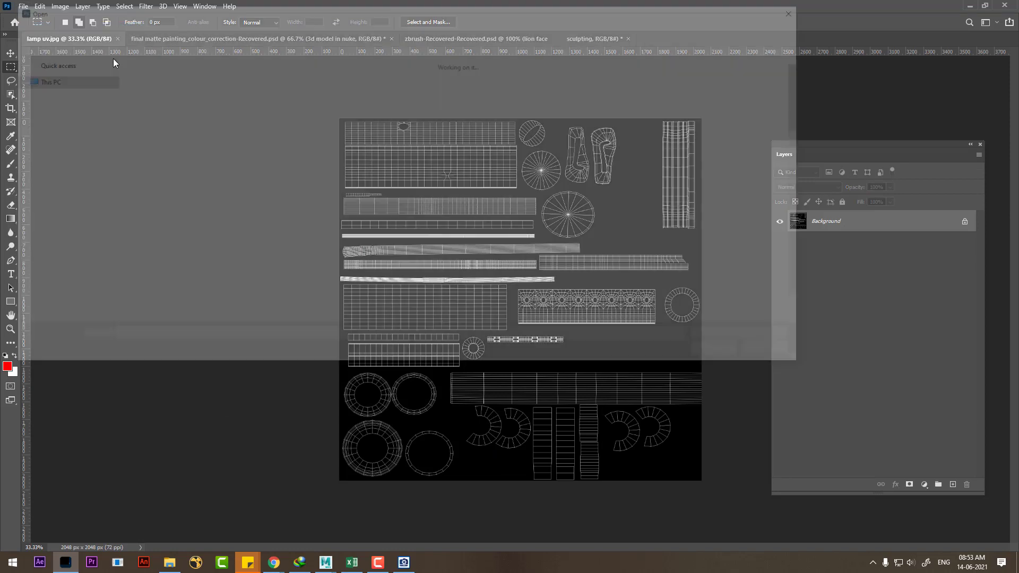
{"action": "type", "text": "E:\\Shavikant Batches\\MWF\\1_Maya\\2_Texturing\\Tx_class_13 14 old_lantern_pbr - Copy\\sourceimages"}
{"action": "key", "text": "Return"}
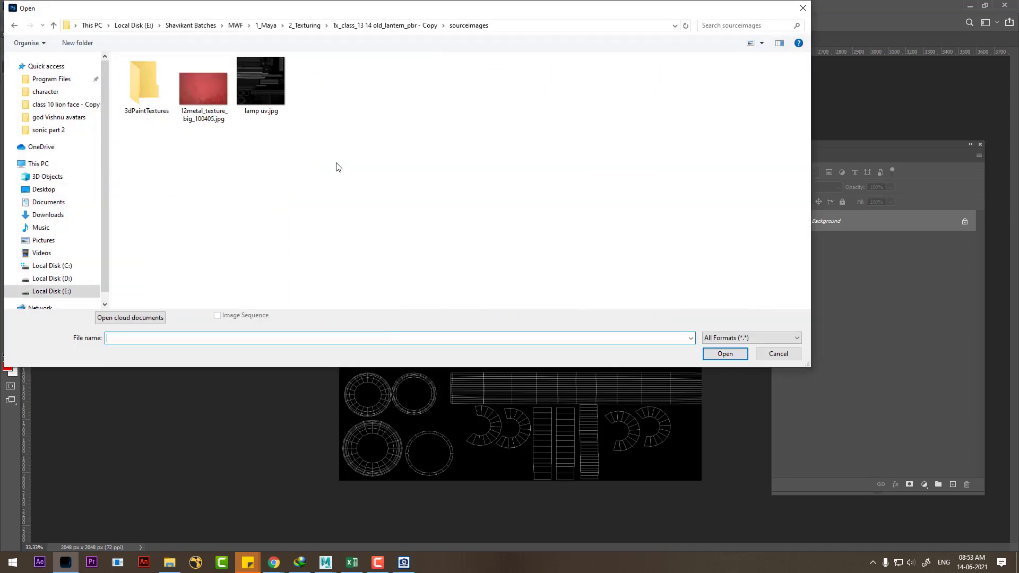
{"action": "double_click", "coordinate": [195, 96]}
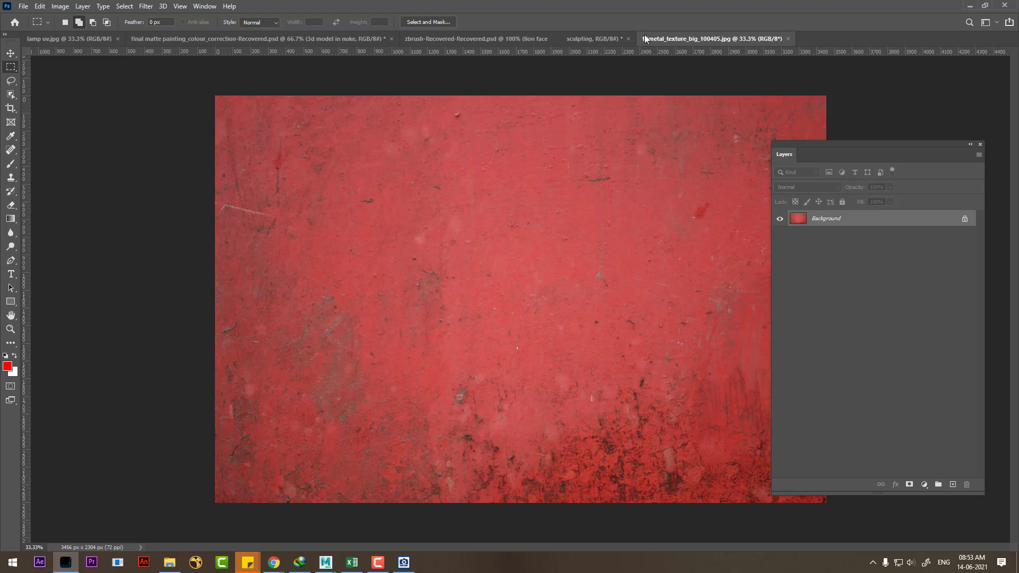
{"action": "left_click_drag", "start_coordinate": [683, 38], "coordinate": [676, 181]}
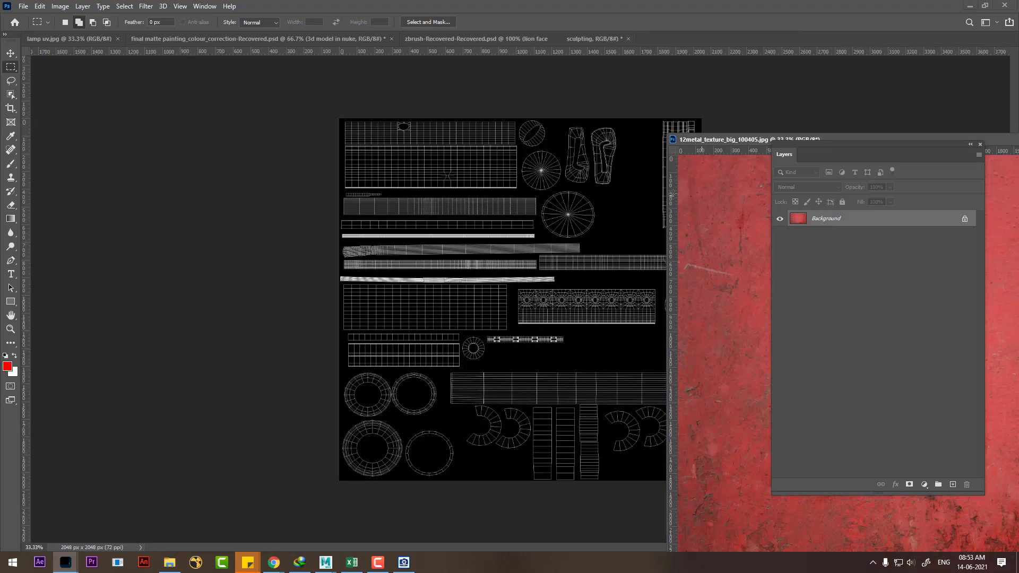
Step: Copy the red metal texture into lamp uv, placing it beneath the unlocked wireframe Layer 0
{"action": "key", "text": "v"}
{"action": "double_click", "coordinate": [914, 224]}
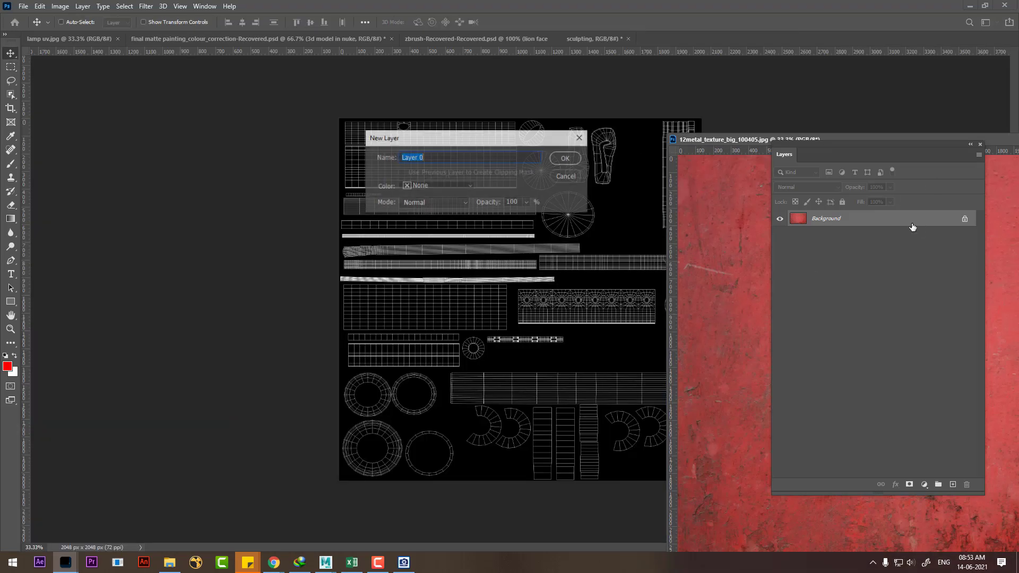
{"action": "key", "text": "Return"}
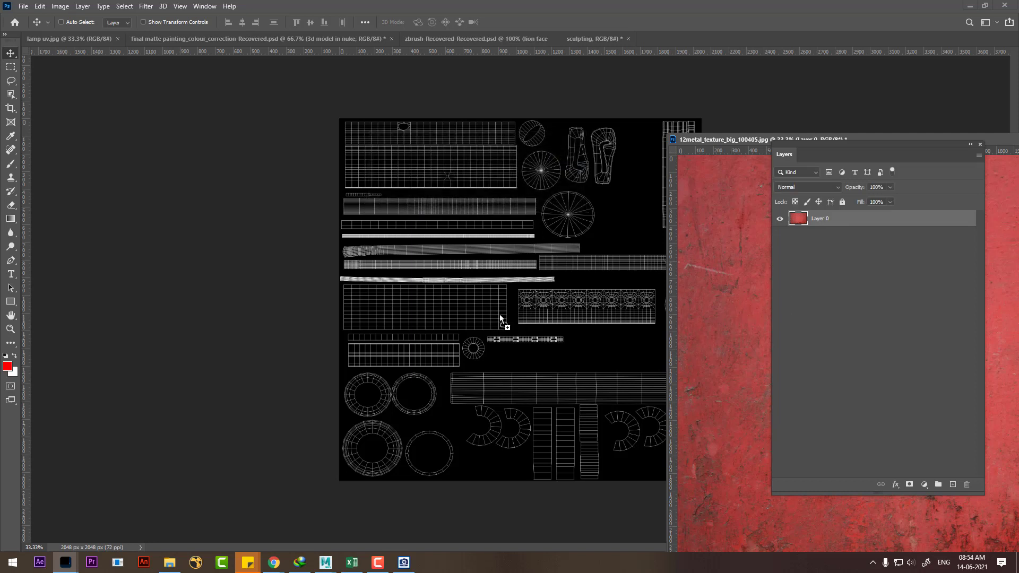
{"action": "left_click_drag", "start_coordinate": [500, 315], "coordinate": [501, 316]}
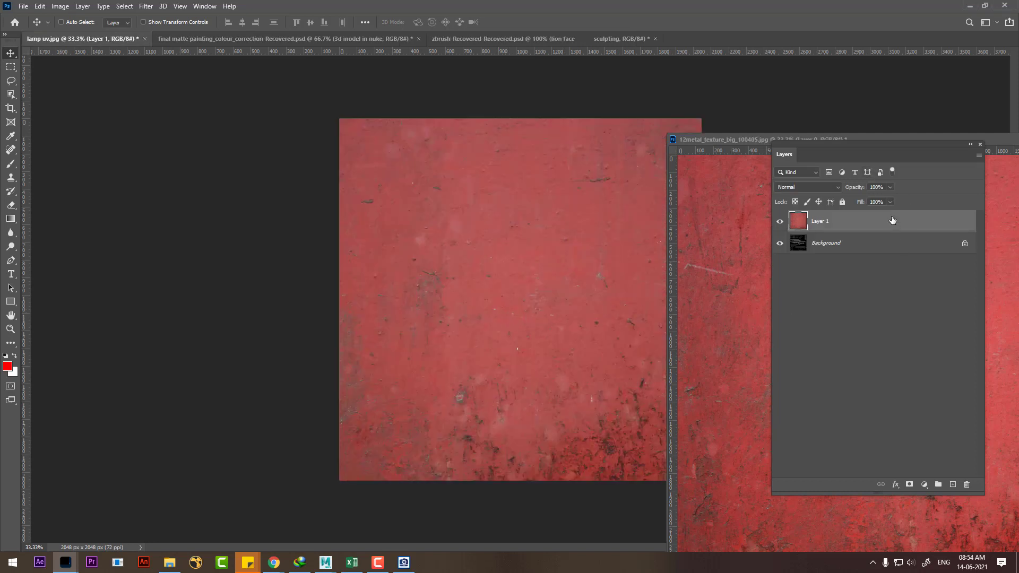
{"action": "double_click", "coordinate": [944, 243]}
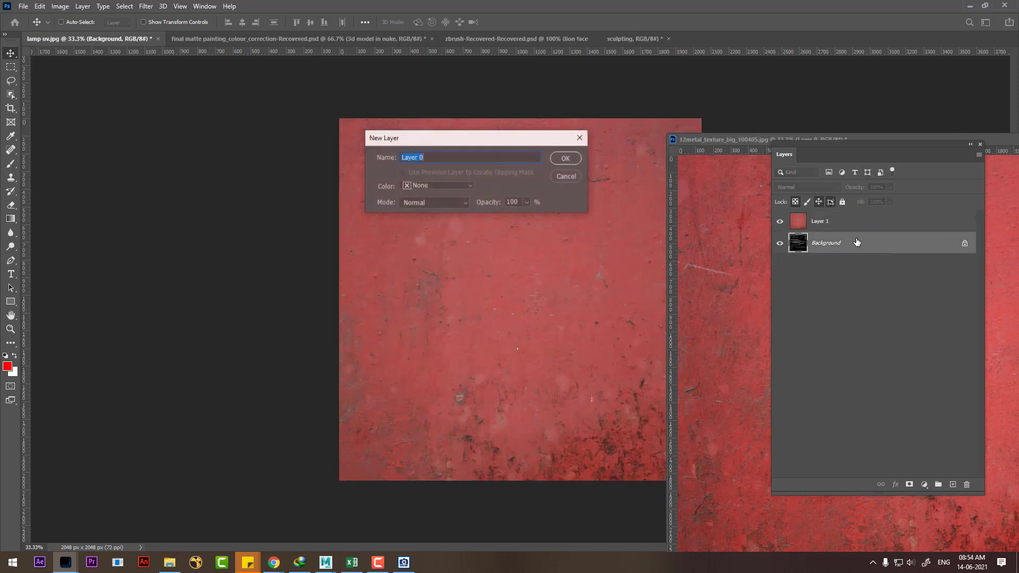
{"action": "left_click", "coordinate": [571, 160]}
{"action": "mouse_move", "coordinate": [910, 223]}
{"action": "left_mouse_down"}
{"action": "mouse_move", "coordinate": [914, 272]}
{"action": "mouse_move", "coordinate": [903, 216]}
{"action": "mouse_move", "coordinate": [861, 238]}
{"action": "left_mouse_up"}
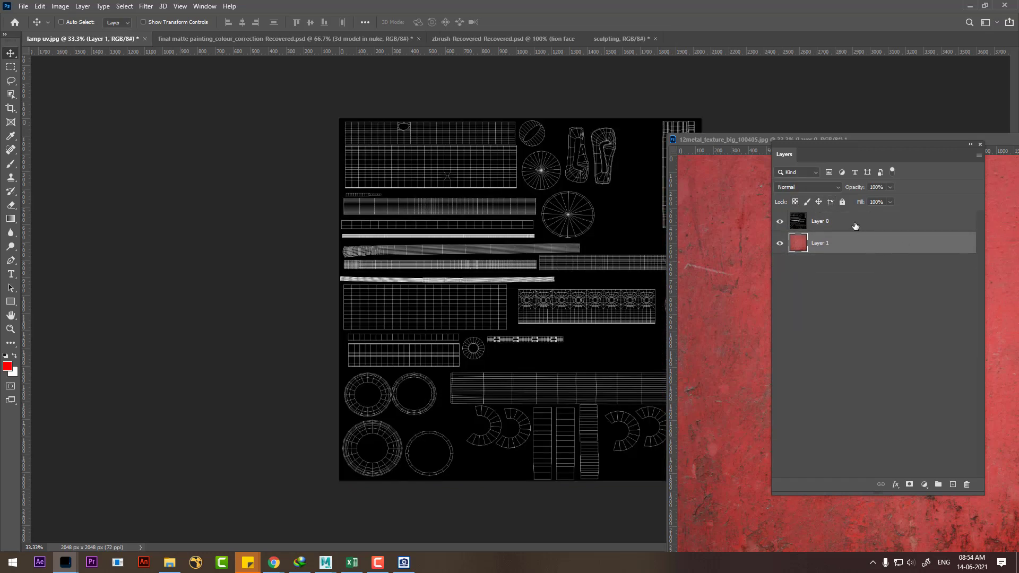
Step: Set the UV wireframe Layer 0 to Screen blend mode and hide it
{"action": "left_click", "coordinate": [855, 225]}
{"action": "left_click", "coordinate": [806, 187]}
{"action": "left_click", "coordinate": [804, 271]}
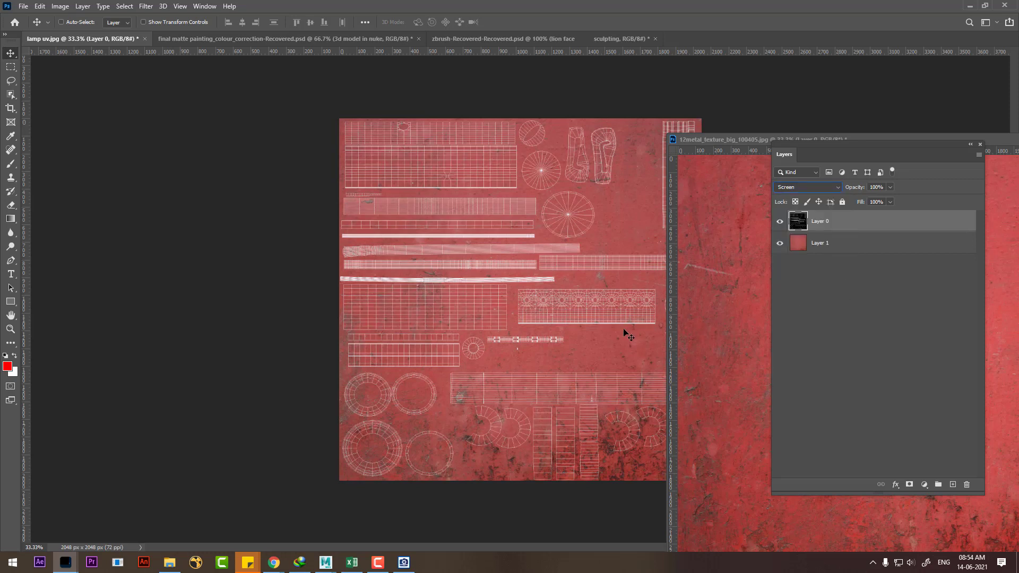
{"action": "left_click", "coordinate": [780, 225]}
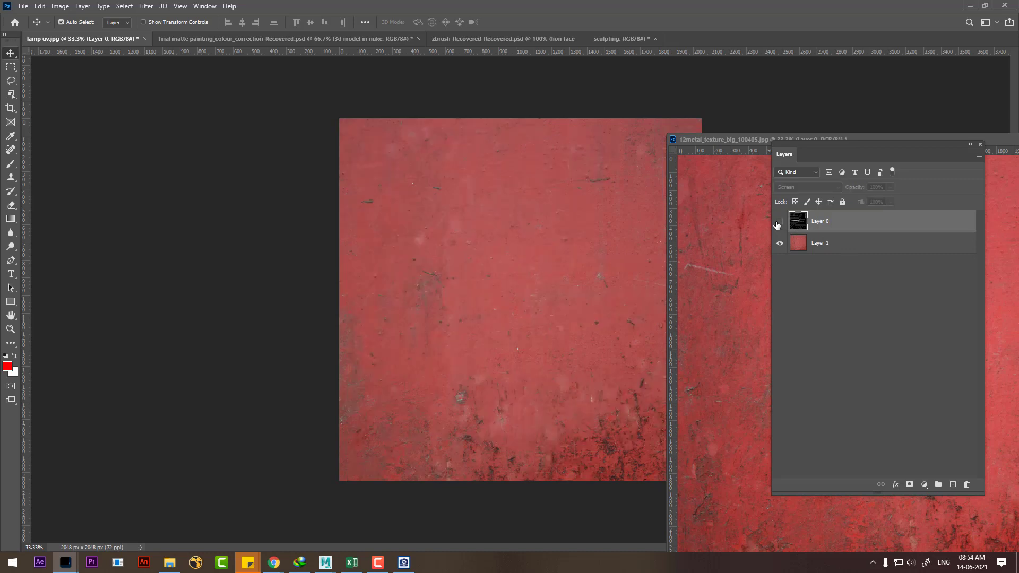
{"action": "key", "text": "ctrl+s"}
Step: Save to the computer as lamp texture.psd, accepting the compatibility option
{"action": "left_click", "coordinate": [489, 318]}
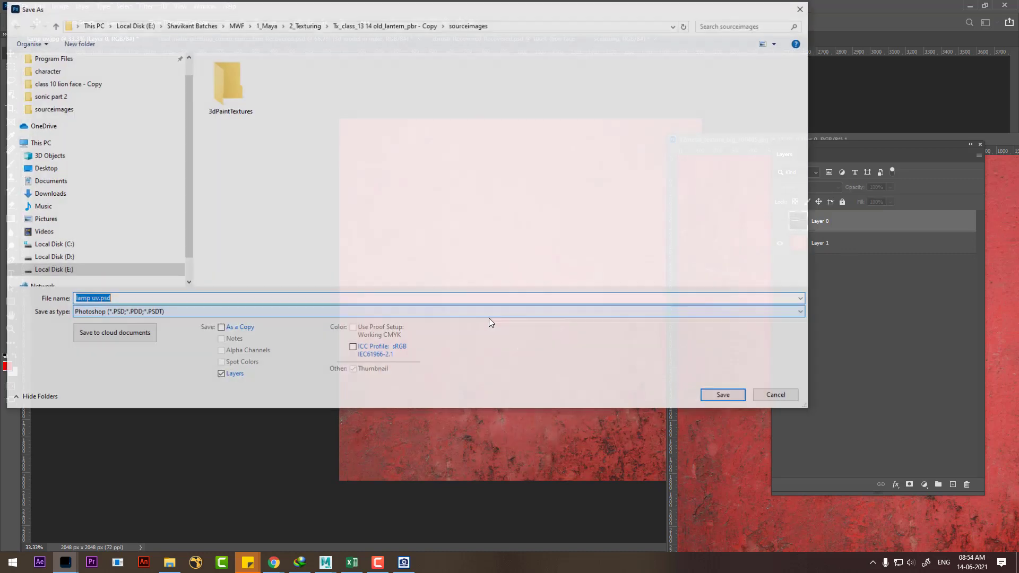
{"action": "left_click", "coordinate": [91, 298]}
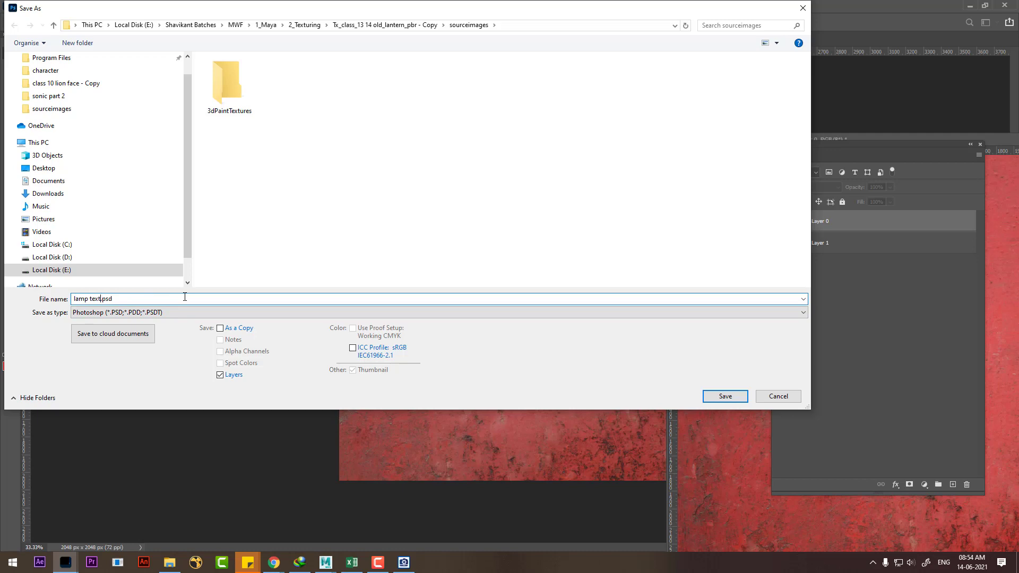
{"action": "key", "text": "Return"}
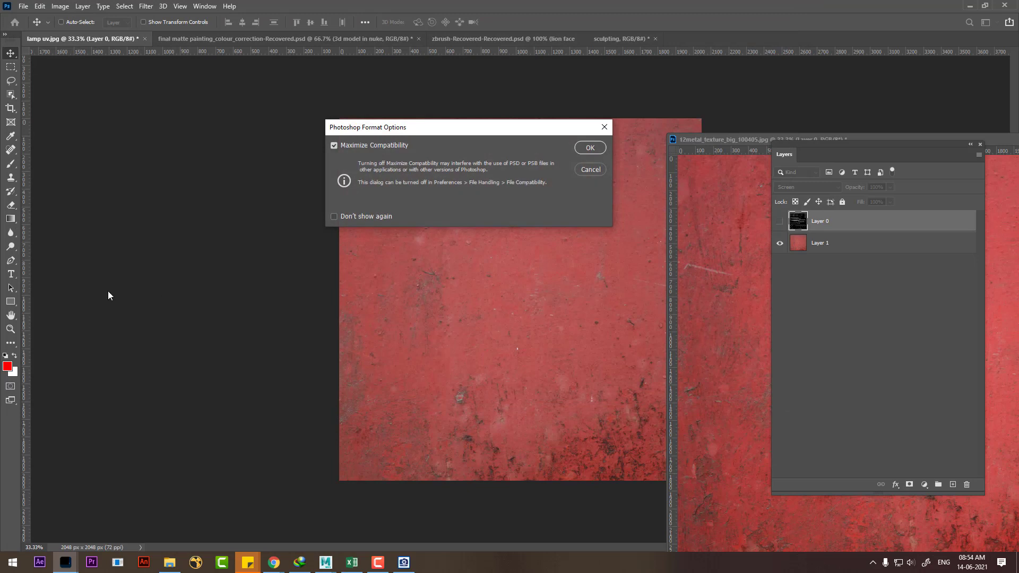
{"action": "left_click", "coordinate": [589, 148]}
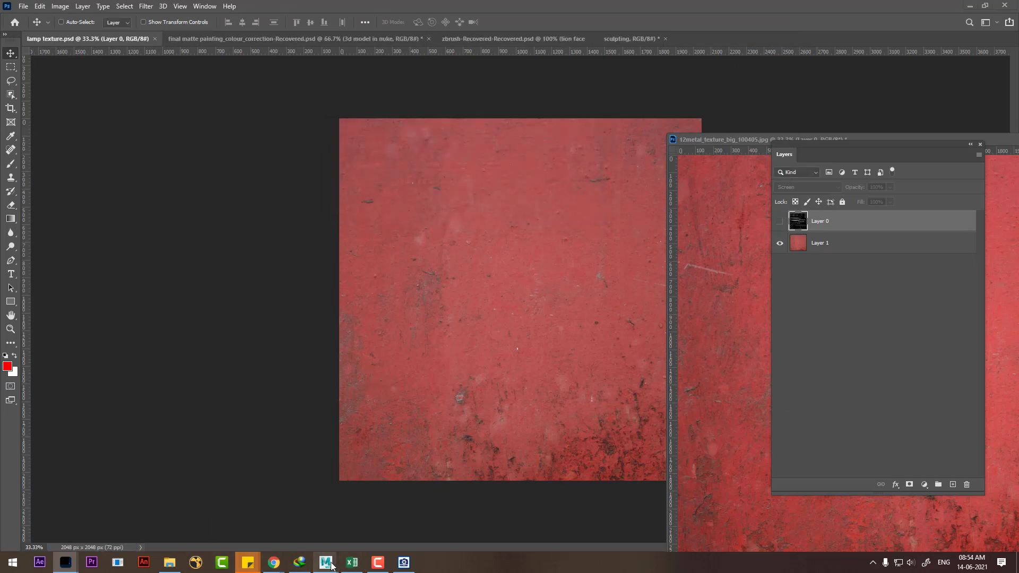
Step: Assign a new Blinn material to the lantern and rename it lamp
{"action": "mouse_move", "coordinate": [325, 563]}
{"action": "left_click", "coordinate": [374, 486]}
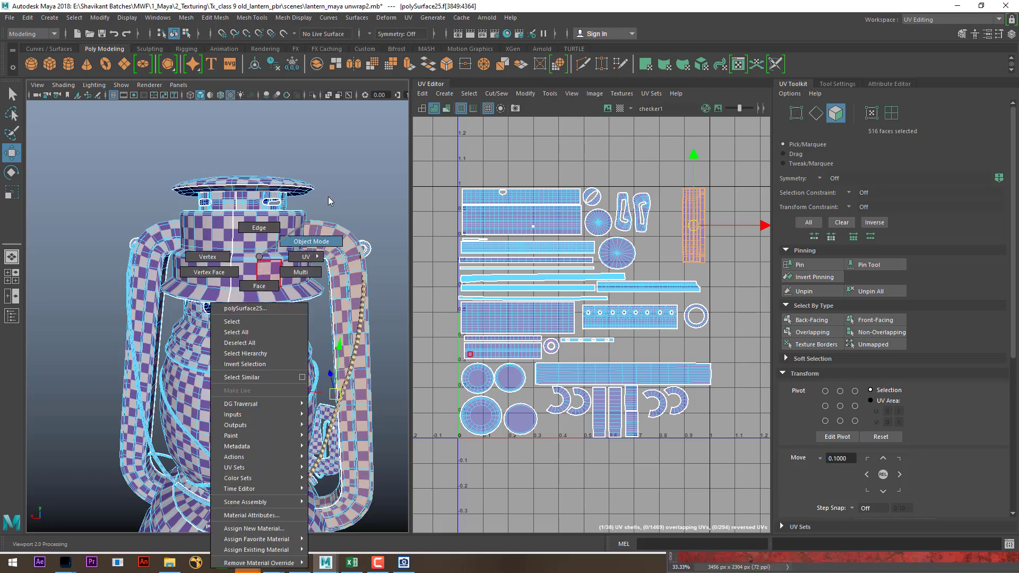
{"action": "right_click_drag", "start_coordinate": [257, 295], "coordinate": [328, 196]}
{"action": "right_click", "coordinate": [227, 242]}
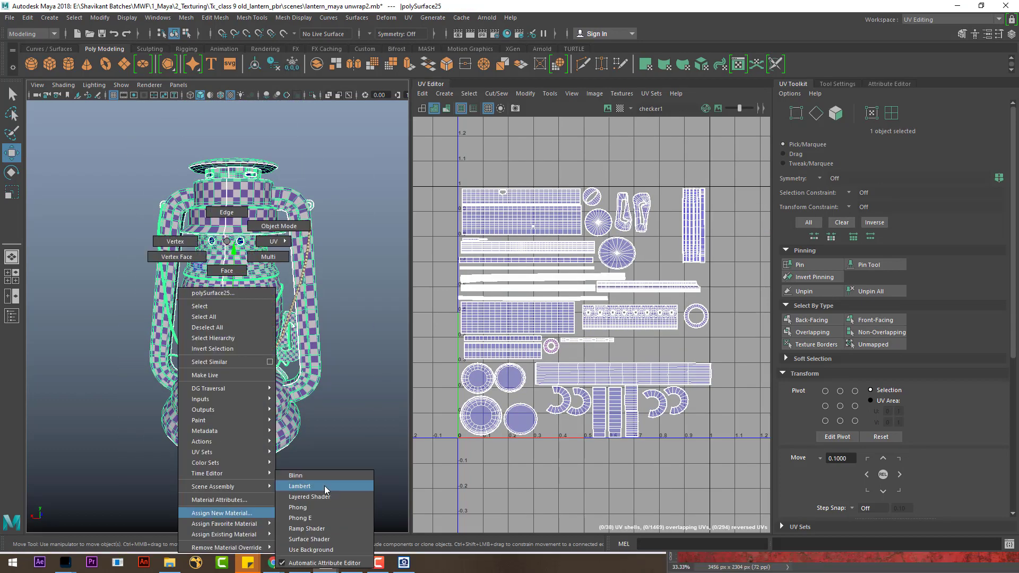
{"action": "left_click", "coordinate": [324, 474]}
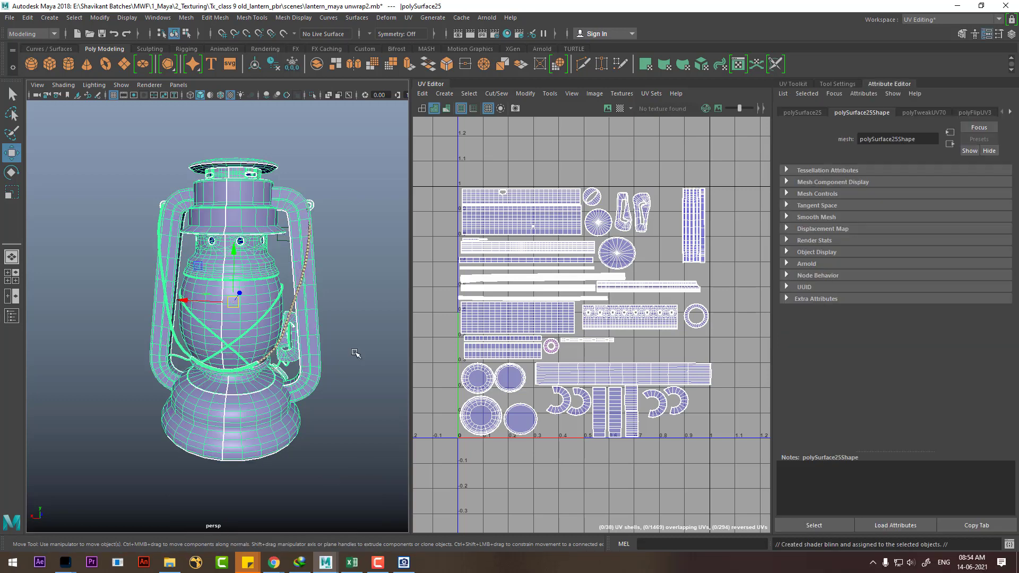
{"action": "right_click", "coordinate": [249, 313]}
{"action": "left_click", "coordinate": [247, 515]}
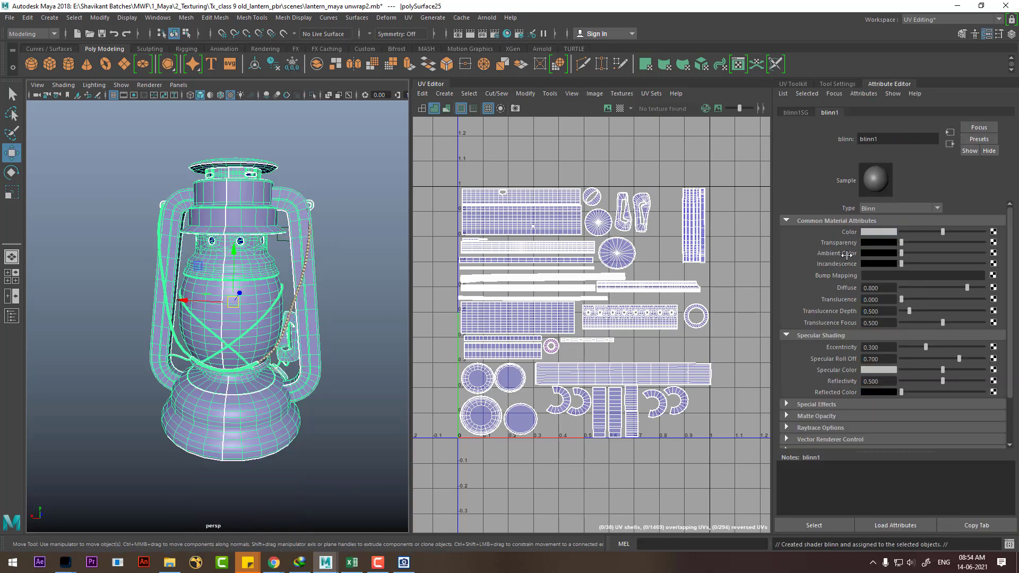
{"action": "double_click", "coordinate": [891, 139]}
{"action": "type", "text": "lamp"}
{"action": "key", "text": "Return"}
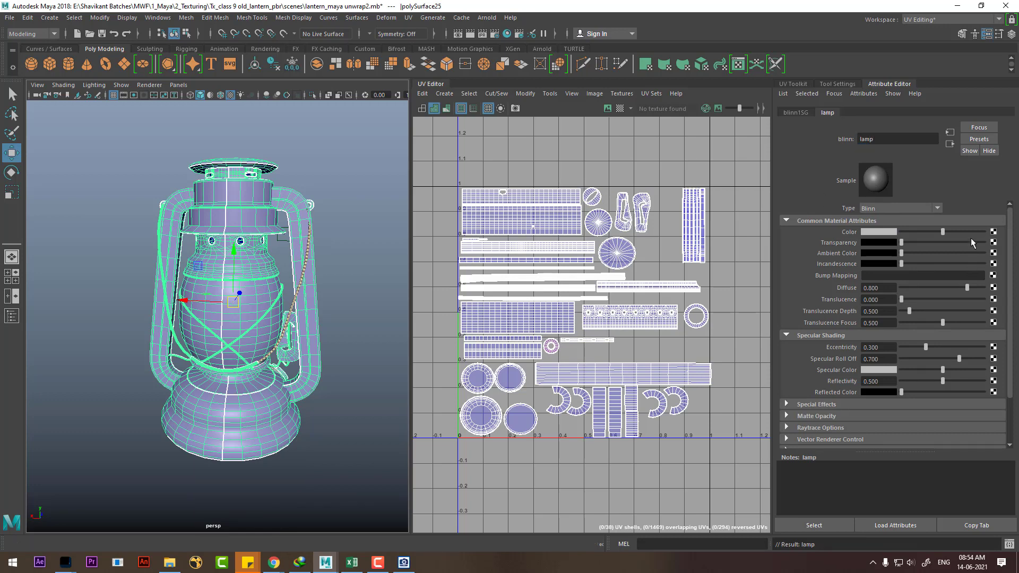
Step: Map the lamp material's Color to a File node loading lamp texture.psd from sourceimages
{"action": "left_click", "coordinate": [993, 233]}
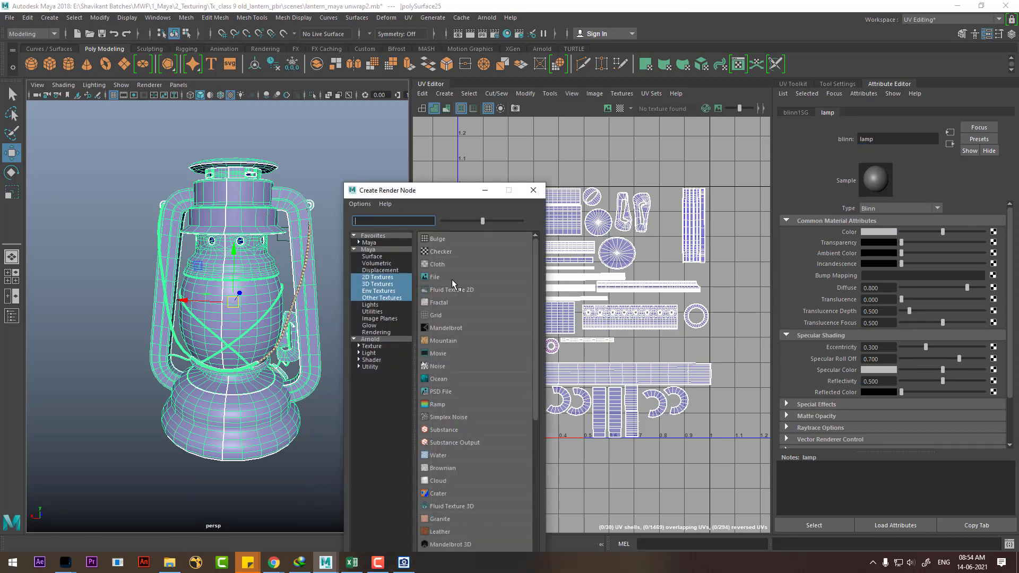
{"action": "left_click", "coordinate": [451, 278]}
{"action": "left_click", "coordinate": [997, 257]}
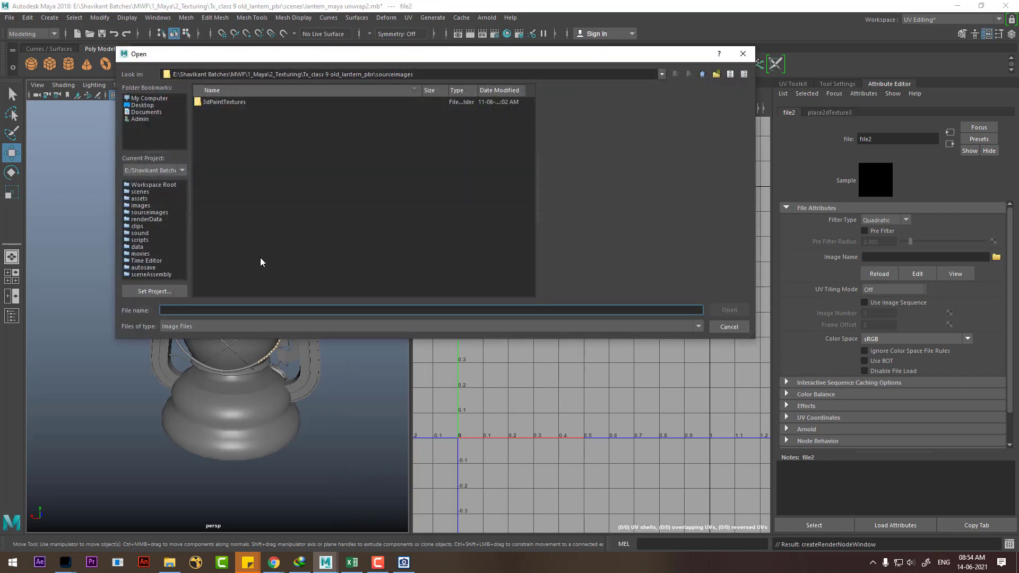
{"action": "type", "text": "E:\\Shavikant Batches\\MWF\\1_Maya\\2_Texturing\\Tx_class_13 14 old_lantern_pbr - Copy\\sourceimages"}
{"action": "key", "text": "Return"}
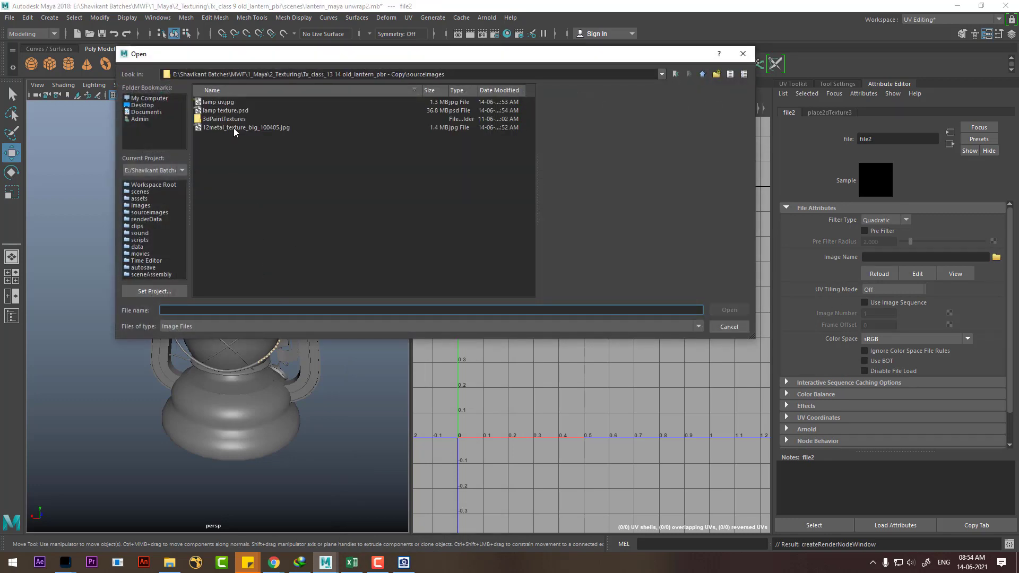
{"action": "double_click", "coordinate": [225, 110]}
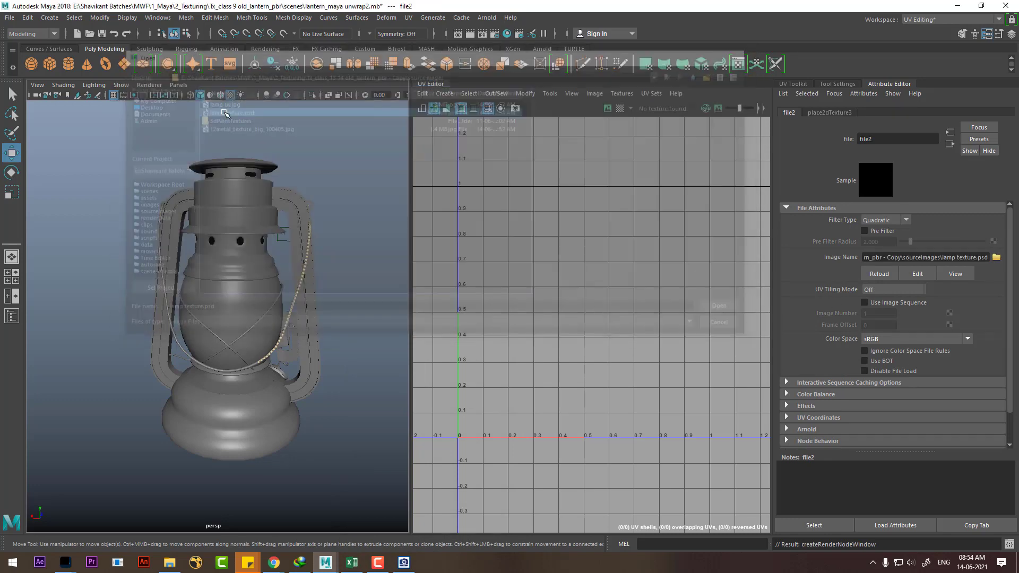
{"action": "scroll", "coordinate": [259, 335], "scroll_direction": "up", "scroll_amount": 5}
{"action": "scroll", "coordinate": [254, 297], "scroll_direction": "up", "scroll_amount": 3}
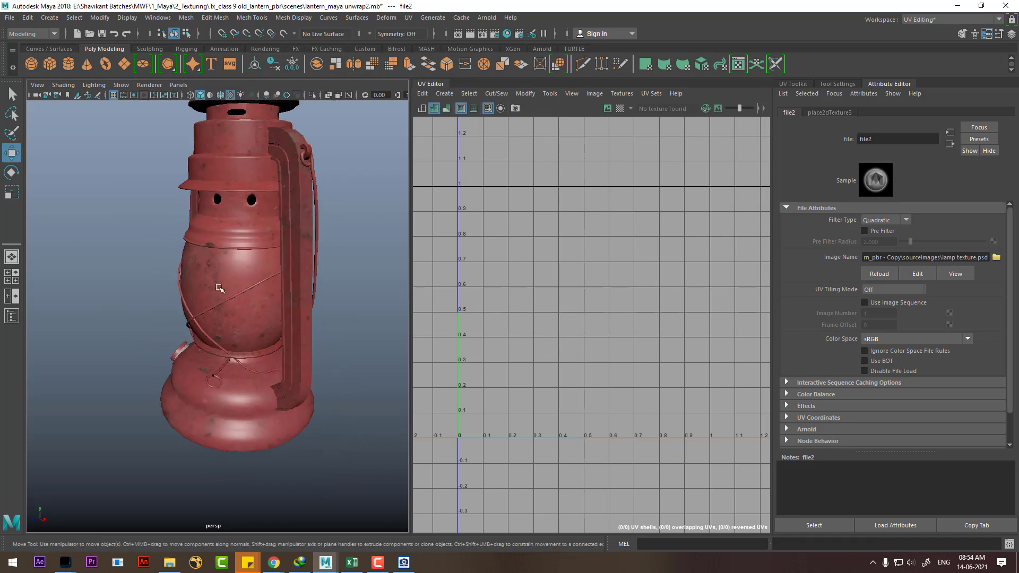
{"action": "mouse_move", "coordinate": [255, 336]}
{"action": "left_mouse_down", "text": "alt"}
{"action": "mouse_move", "coordinate": [277, 327]}
{"action": "mouse_move", "coordinate": [227, 322]}
{"action": "left_mouse_up", "text": "alt"}
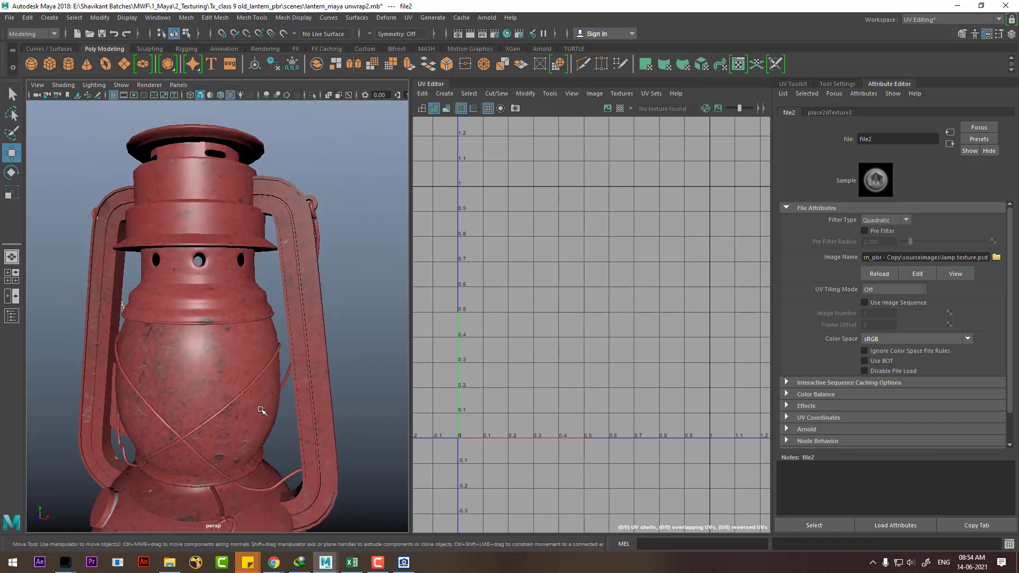
{"action": "left_click_drag", "start_coordinate": [288, 271], "coordinate": [288, 262], "text": "alt"}
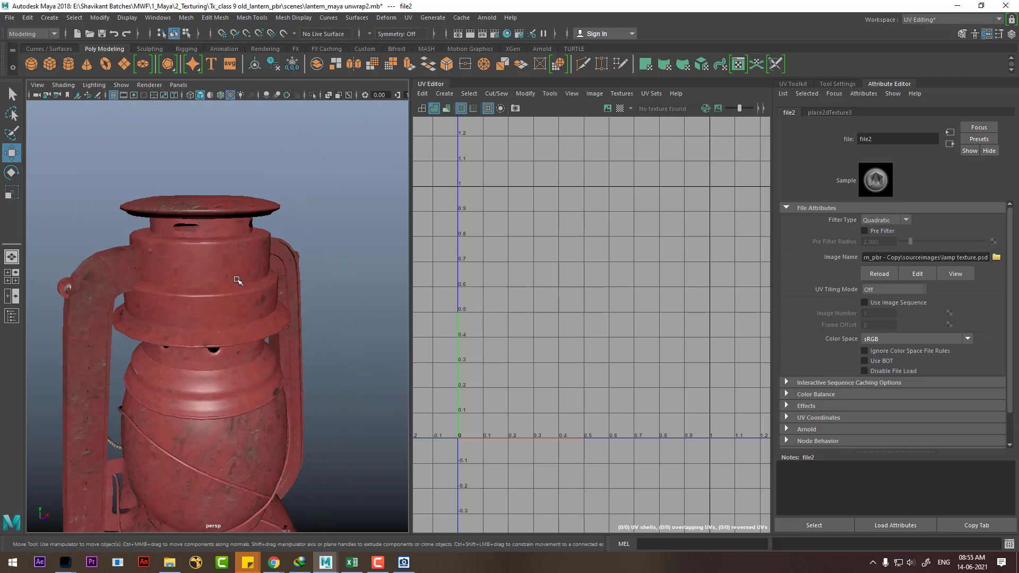
{"action": "mouse_move", "coordinate": [239, 280]}
{"action": "left_mouse_down", "text": "alt"}
{"action": "mouse_move", "coordinate": [159, 323]}
{"action": "mouse_move", "coordinate": [283, 270]}
{"action": "left_mouse_up", "text": "alt"}
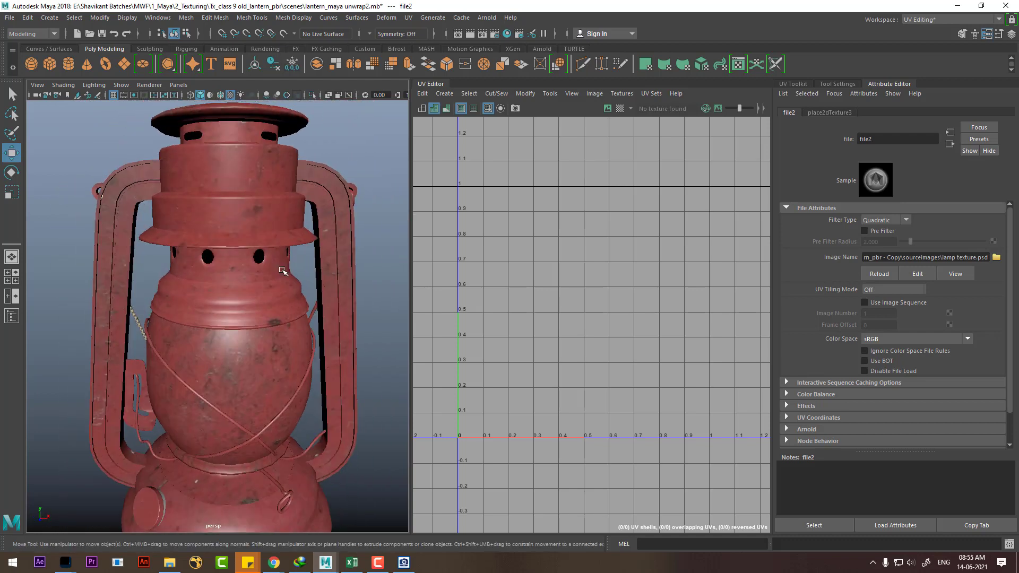
{"action": "scroll", "coordinate": [251, 245], "scroll_direction": "down", "scroll_amount": 5}
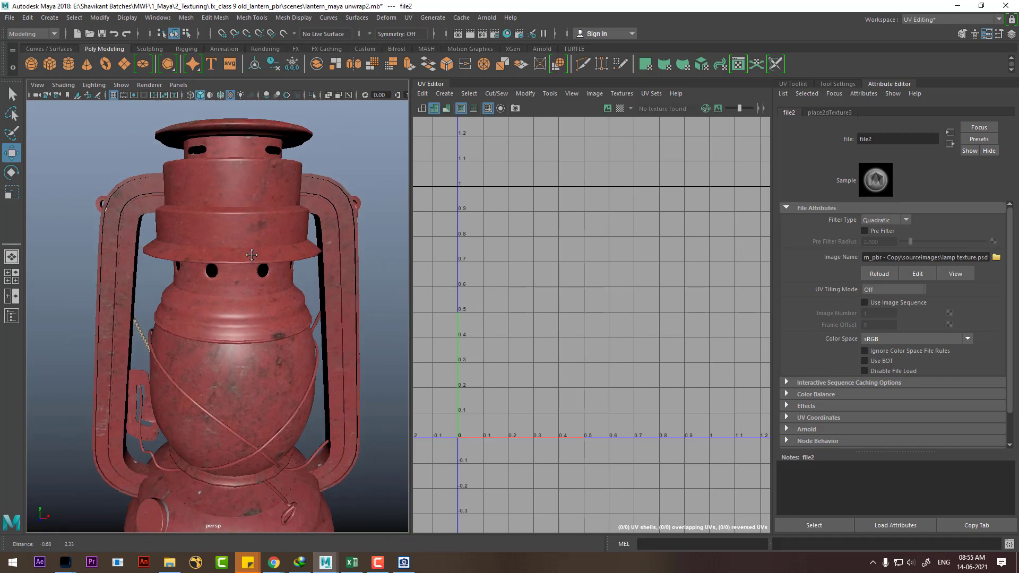
{"action": "left_click_drag", "start_coordinate": [250, 247], "coordinate": [246, 305], "text": "alt"}
{"action": "scroll", "coordinate": [245, 305], "scroll_direction": "up", "scroll_amount": 3}
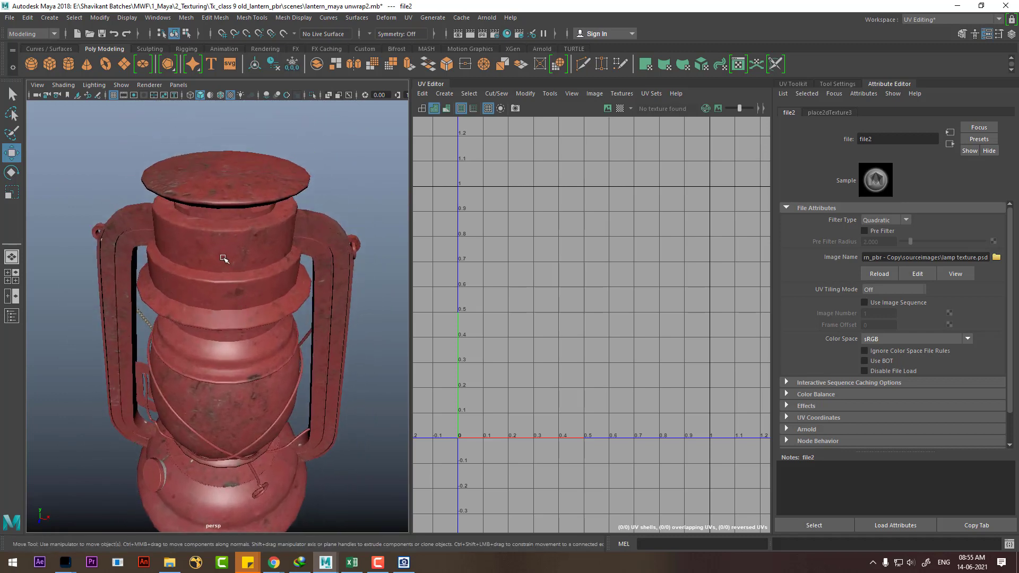
{"action": "mouse_move", "coordinate": [195, 185]}
{"action": "left_mouse_down", "text": "alt"}
{"action": "mouse_move", "coordinate": [220, 199]}
{"action": "mouse_move", "coordinate": [268, 314]}
{"action": "mouse_move", "coordinate": [262, 323]}
{"action": "mouse_move", "coordinate": [275, 318]}
{"action": "left_mouse_up", "text": "alt"}
{"action": "left_click", "coordinate": [219, 199]}
Step: In lamp texture.psd, minimize the floating metal window and shrink Layer 1 to about 87%
{"action": "key", "text": "alt+Tab"}
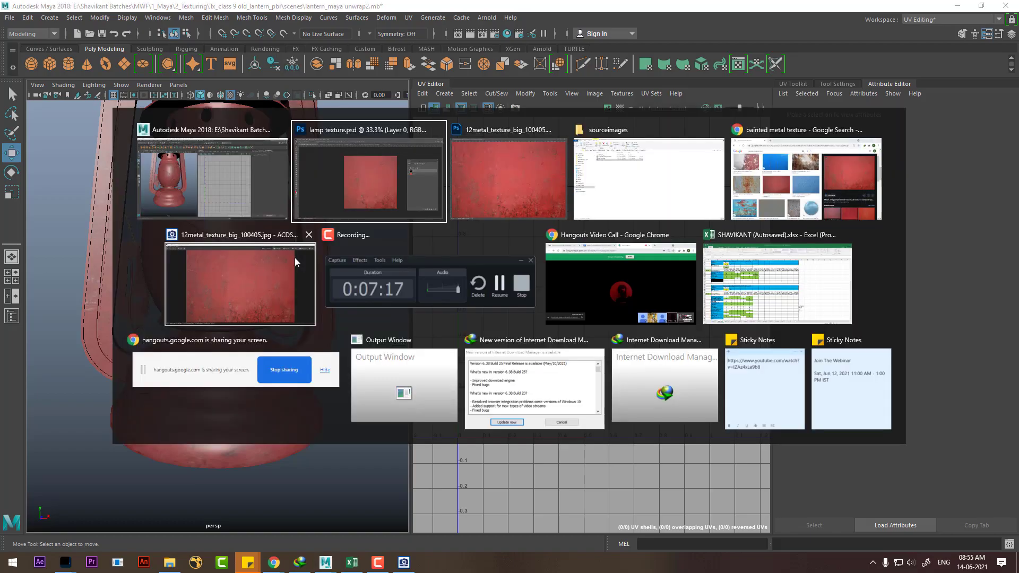
{"action": "left_click", "coordinate": [342, 197]}
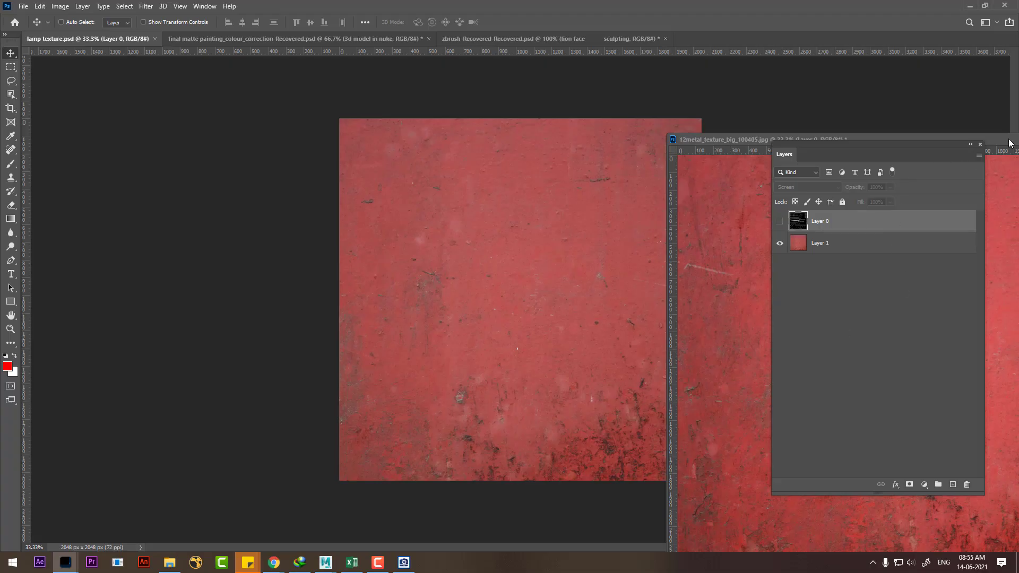
{"action": "left_click_drag", "start_coordinate": [1010, 142], "coordinate": [570, 281]}
{"action": "left_click", "coordinate": [634, 267]}
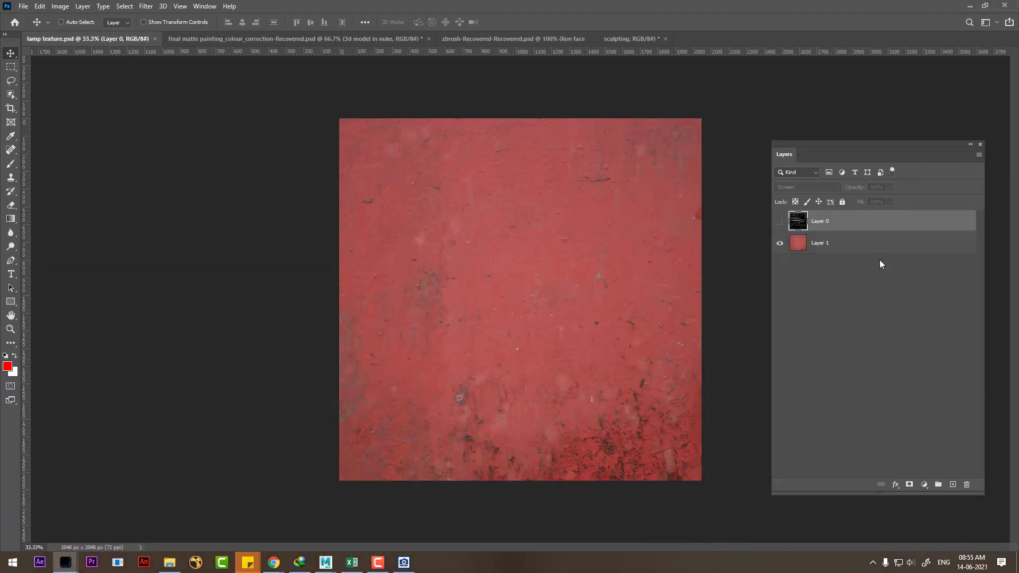
{"action": "left_click", "coordinate": [871, 246]}
{"action": "key", "text": "ctrl+t"}
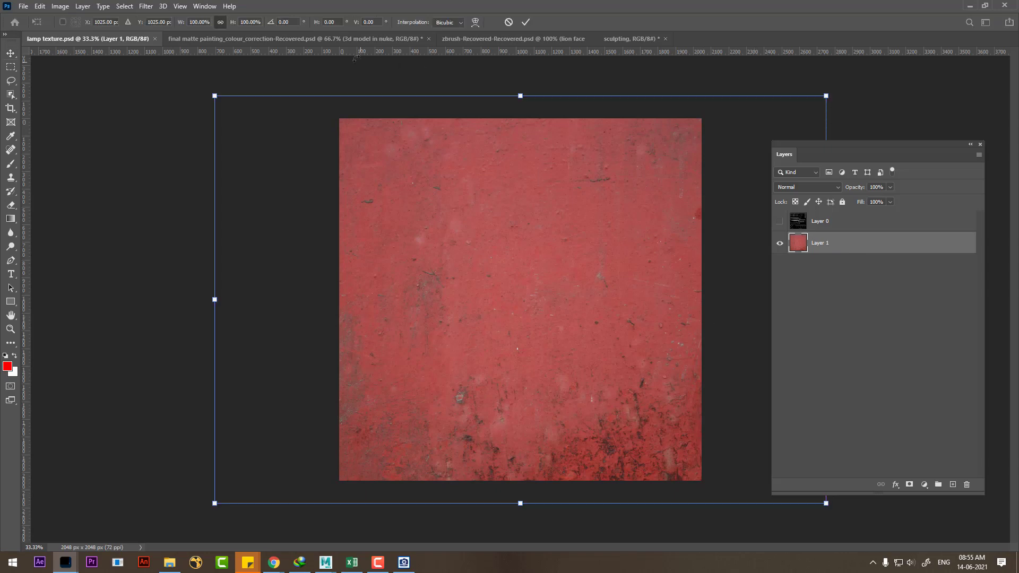
{"action": "left_click_drag", "start_coordinate": [233, 28], "coordinate": [217, 28]}
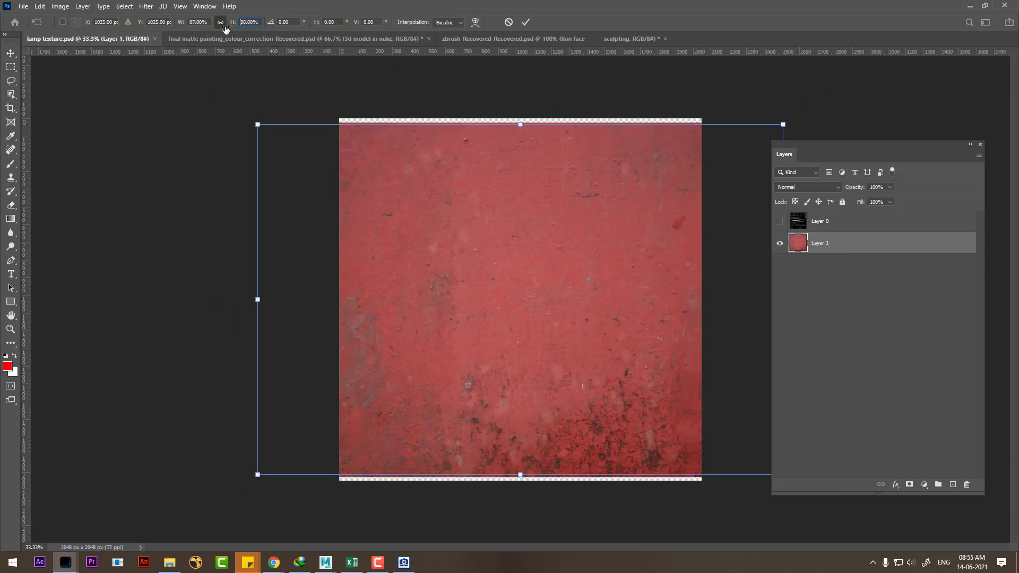
{"action": "key", "text": "Return"}
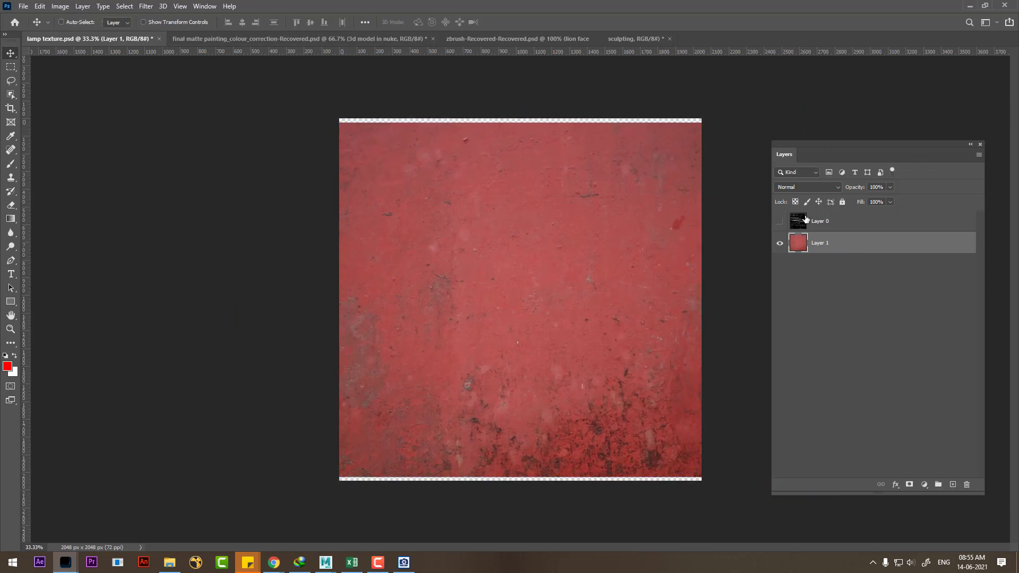
Step: Show the UV wireframe, then shift and enlarge the texture to fill the canvas
{"action": "left_click", "coordinate": [779, 223]}
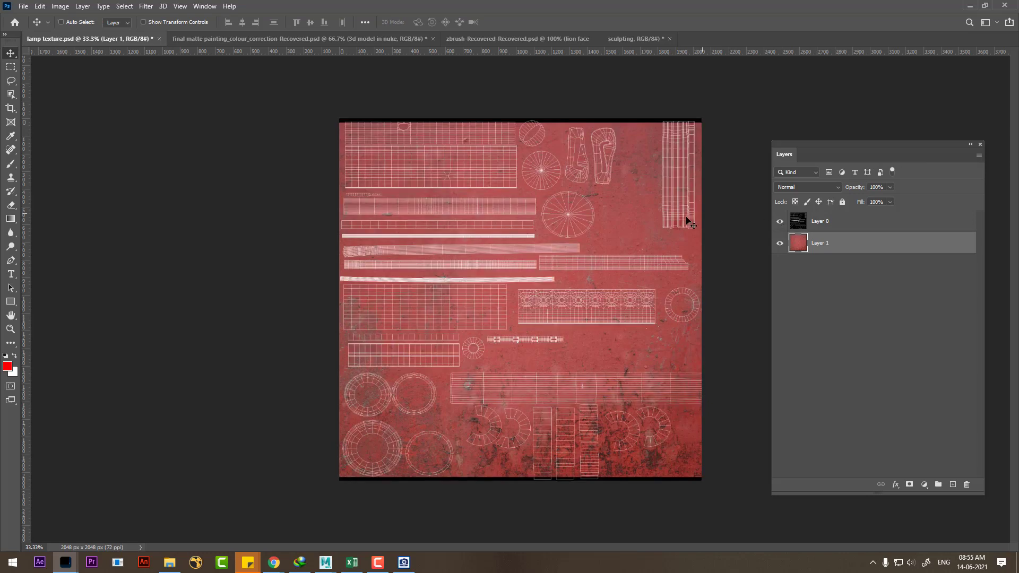
{"action": "key", "text": "ctrl+t"}
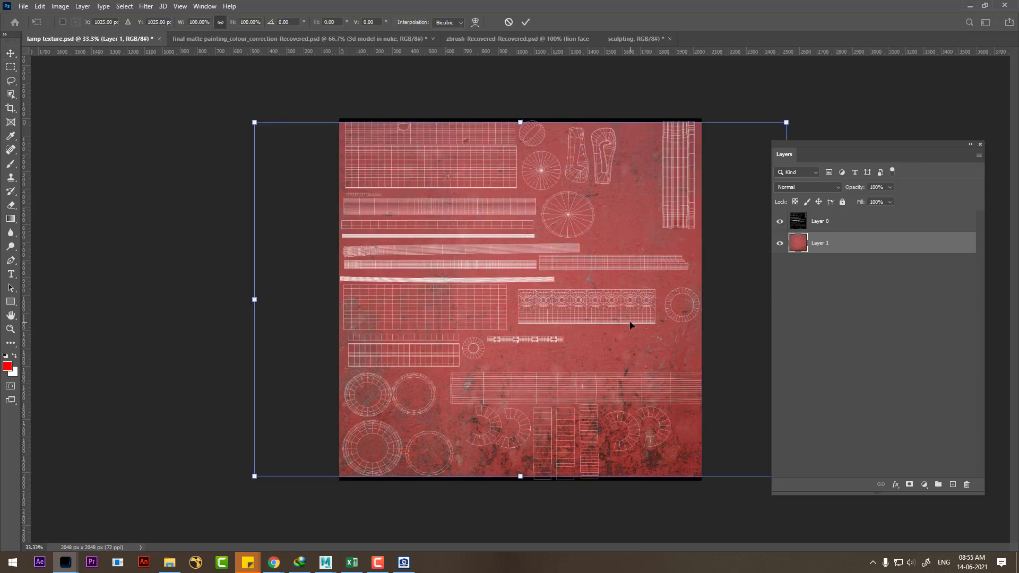
{"action": "left_click_drag", "start_coordinate": [628, 322], "coordinate": [652, 318]}
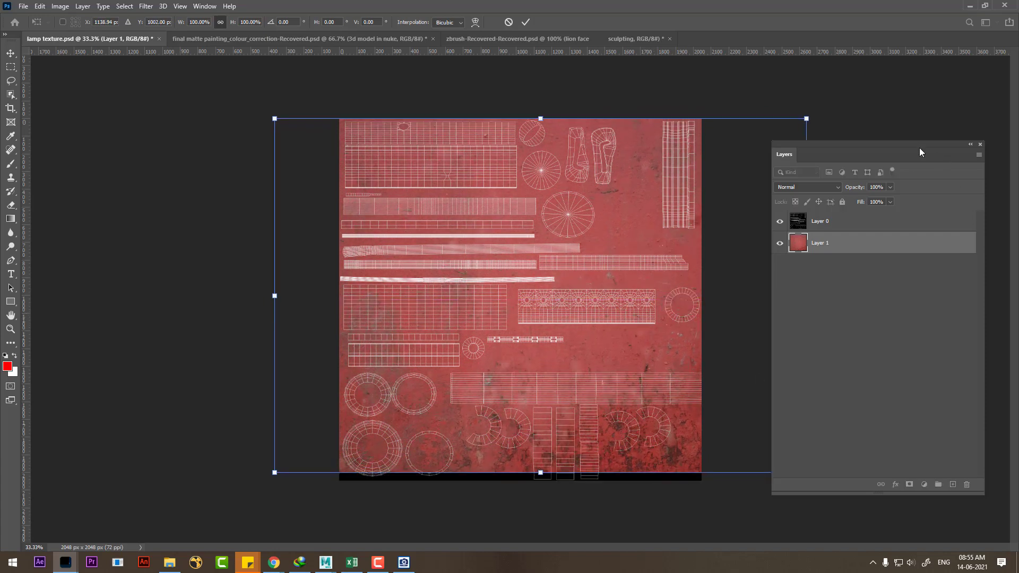
{"action": "left_click_drag", "start_coordinate": [921, 152], "coordinate": [1006, 183]}
{"action": "left_click_drag", "start_coordinate": [807, 474], "coordinate": [816, 480]}
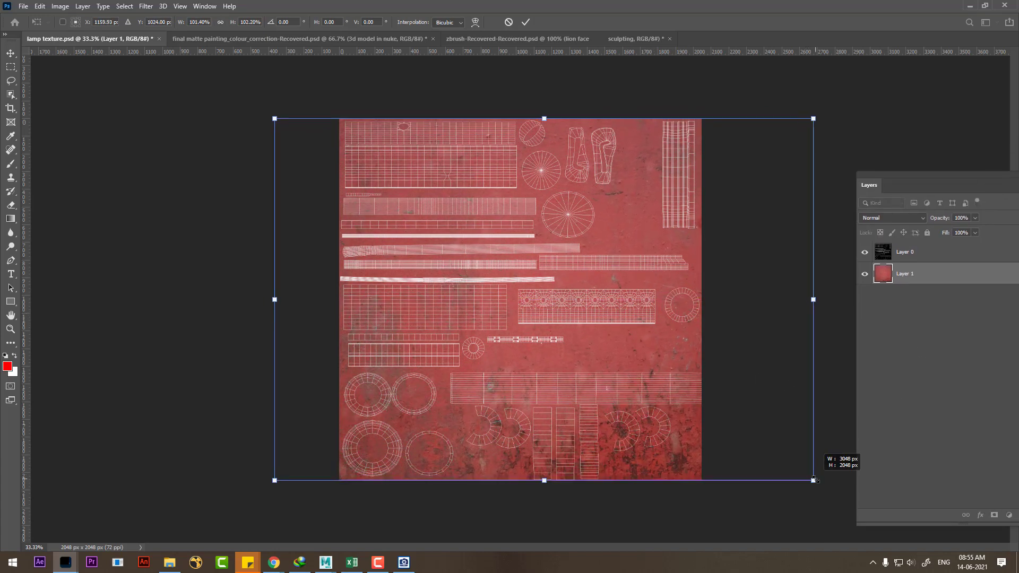
{"action": "key", "text": "Return"}
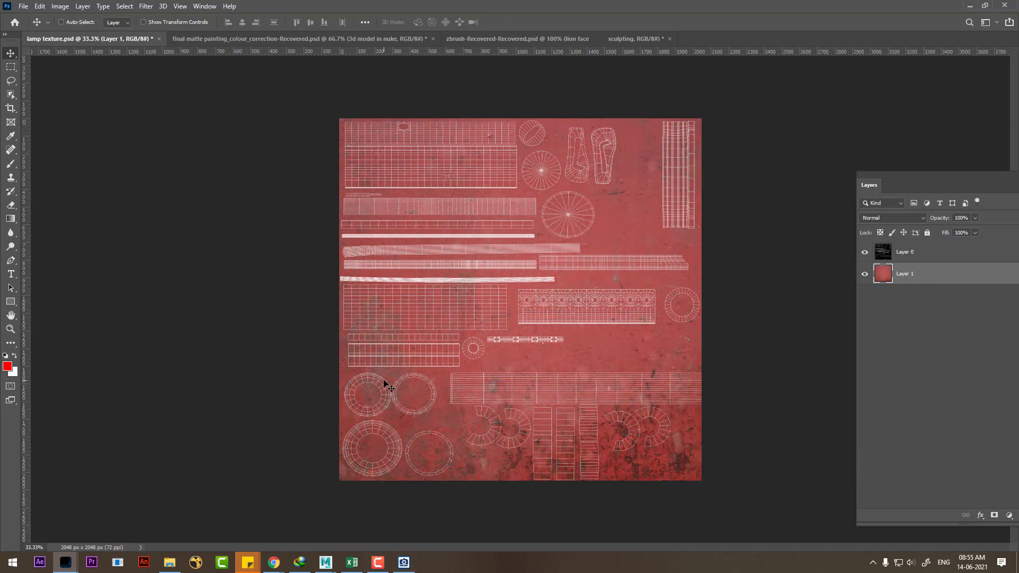
Step: Zoom in and marquee-select the large rectangular UV shell
{"action": "key", "text": "ctrl+plus"}
{"action": "key", "text": "ctrl+plus"}
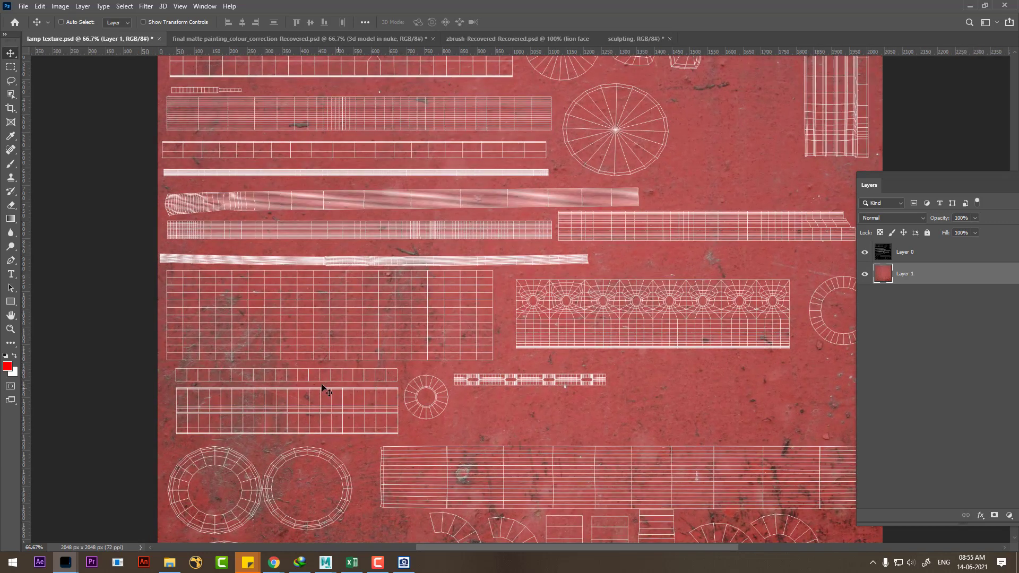
{"action": "key", "text": "m"}
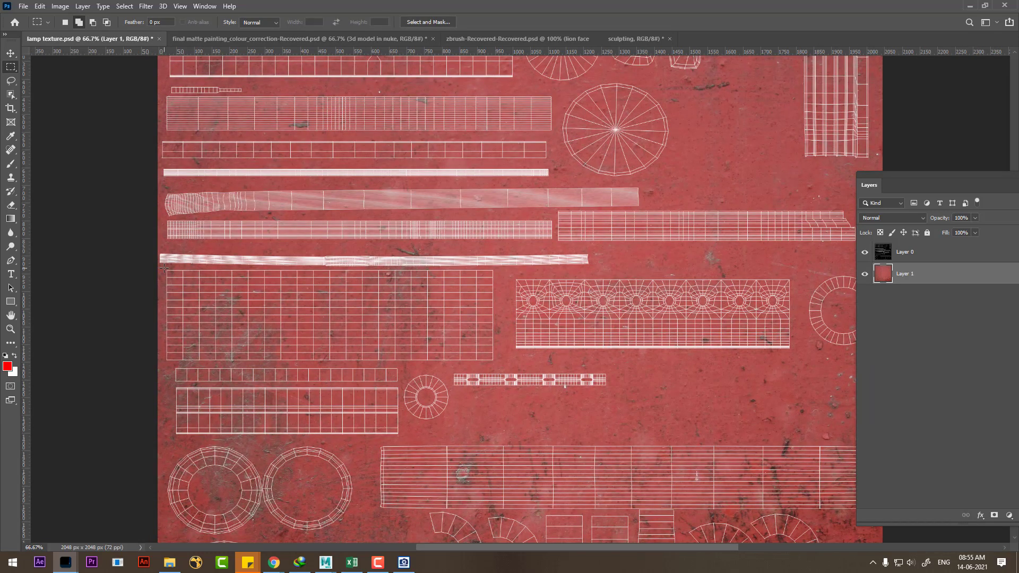
{"action": "left_click_drag", "start_coordinate": [164, 268], "coordinate": [496, 360]}
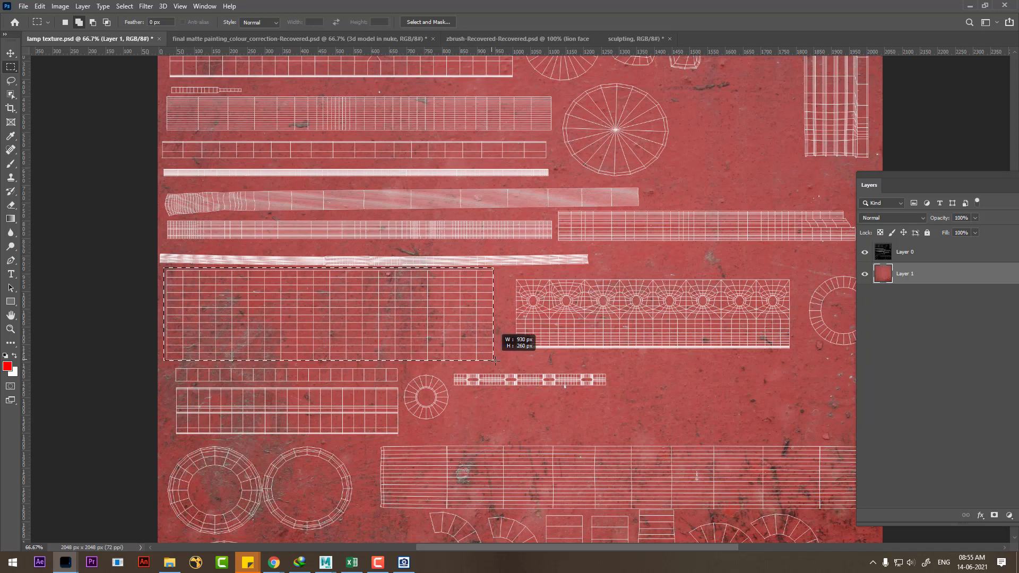
{"action": "left_click_drag", "start_coordinate": [496, 360], "coordinate": [497, 364]}
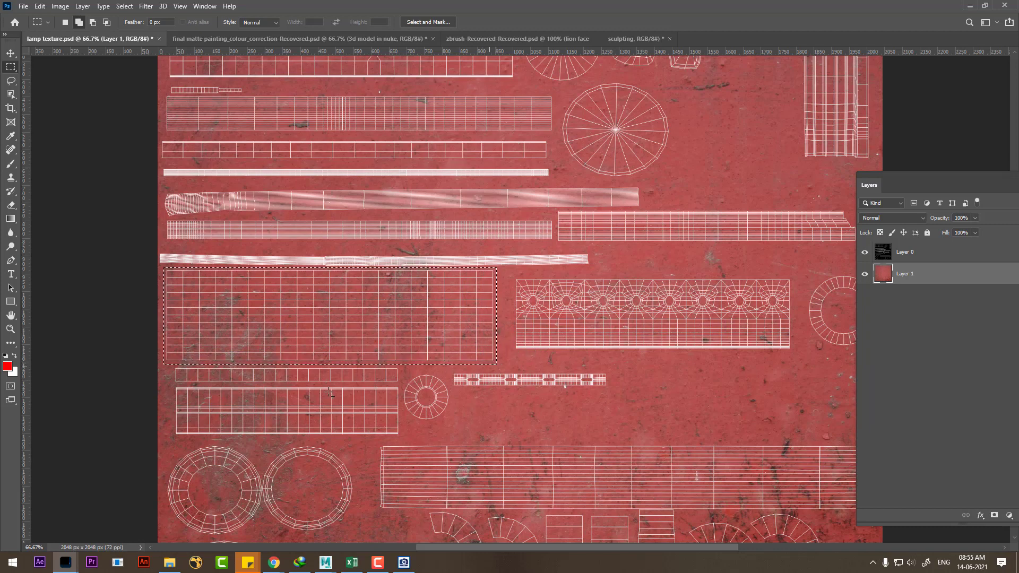
Step: Fill the selection with dark grey, deselect, hide the wireframe and save lamp texture.psd
{"action": "left_click", "coordinate": [7, 366]}
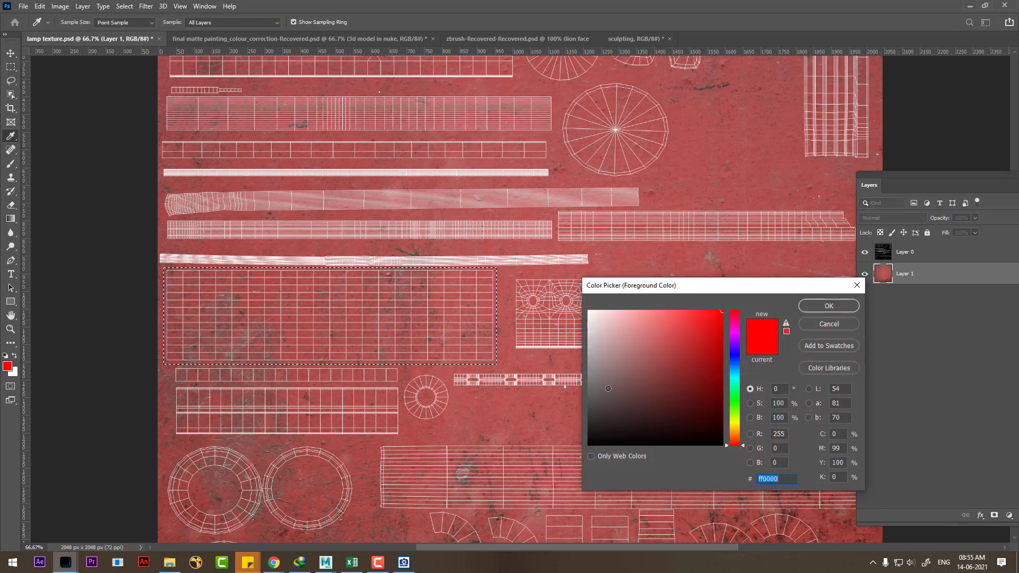
{"action": "left_click", "coordinate": [828, 305]}
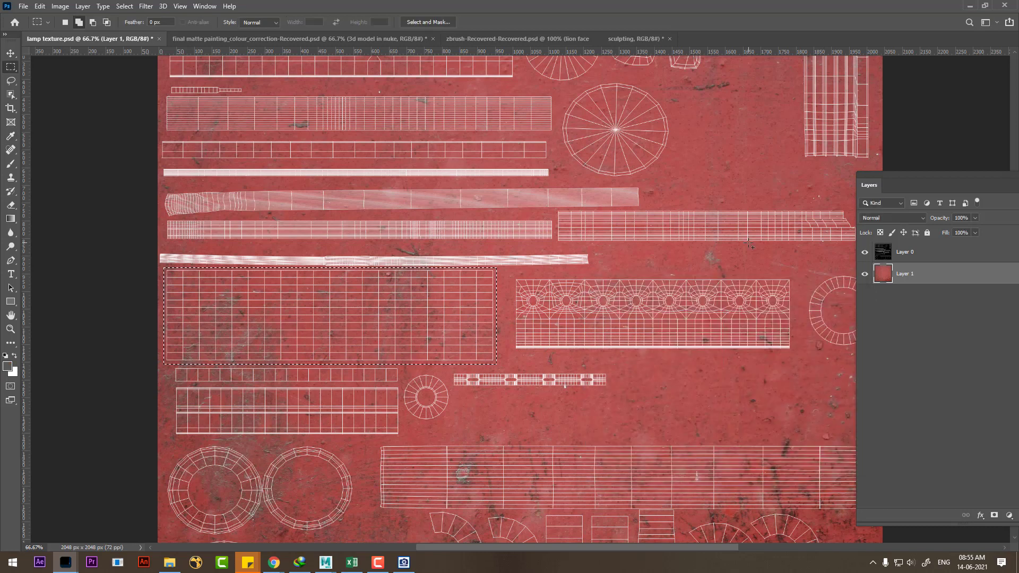
{"action": "key", "text": "alt+BackSpace"}
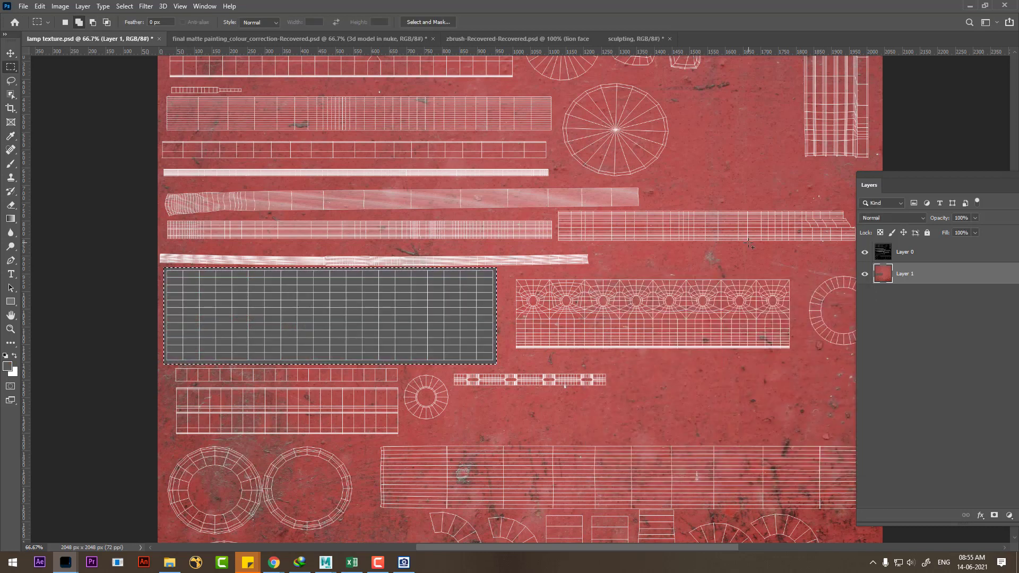
{"action": "key", "text": "ctrl+d"}
{"action": "left_click", "coordinate": [865, 253]}
{"action": "key", "text": "ctrl+s"}
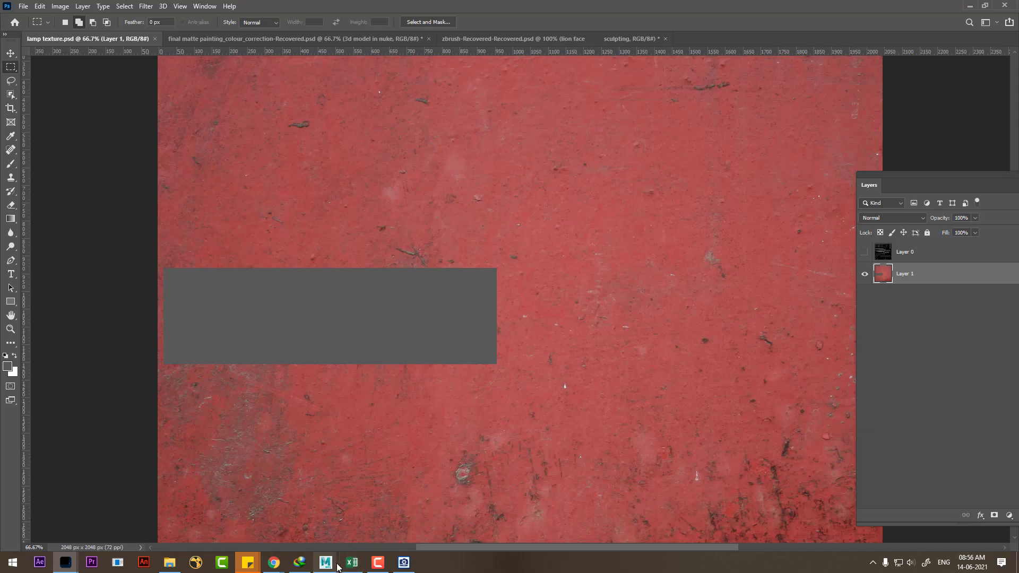
Step: Reload lamp texture.psd on the lamp Blinn's Color file node and frame the lantern
{"action": "mouse_move", "coordinate": [325, 562]}
{"action": "left_click", "coordinate": [367, 530]}
{"action": "left_click", "coordinate": [284, 345]}
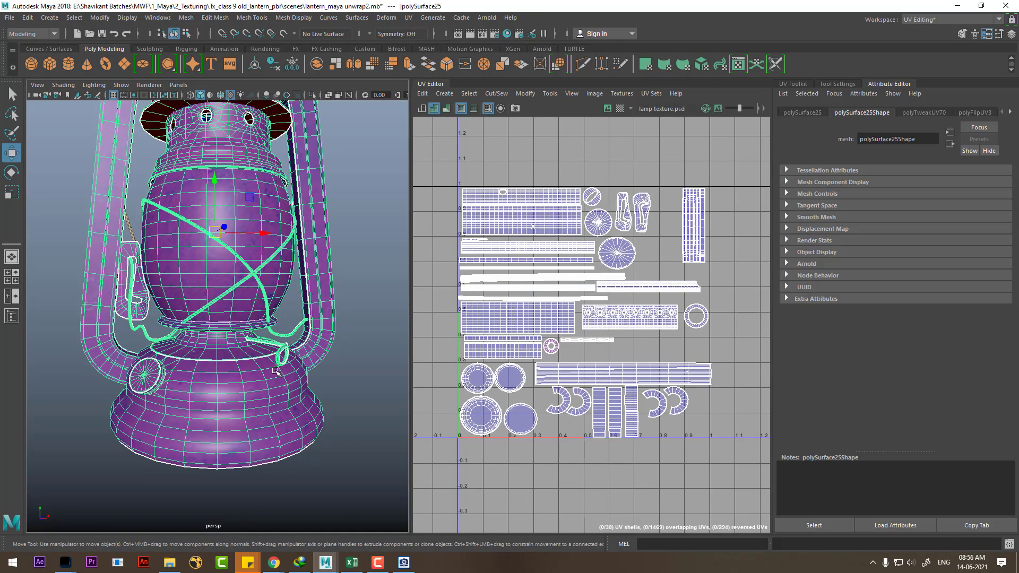
{"action": "right_click_drag", "start_coordinate": [223, 363], "coordinate": [228, 515]}
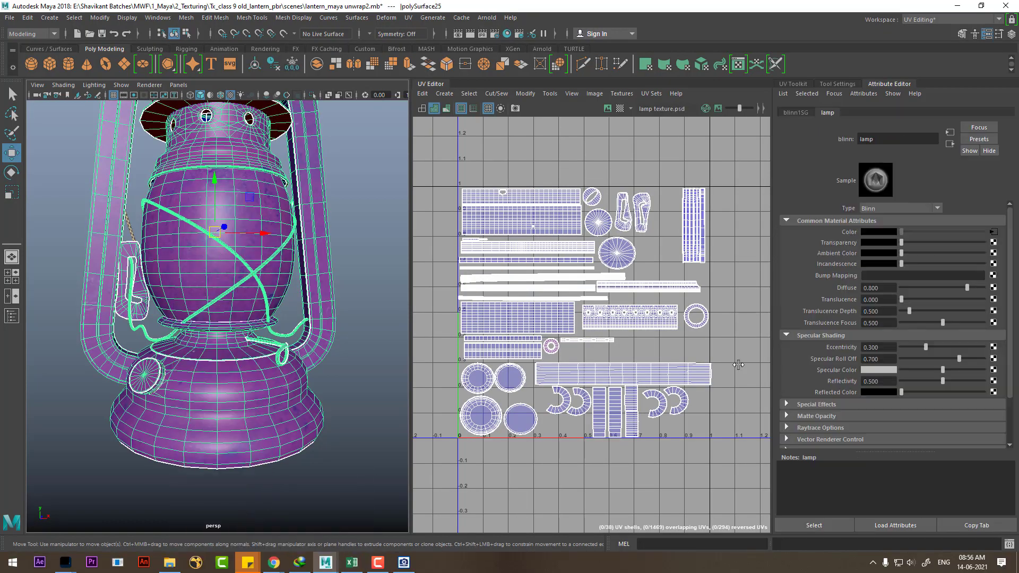
{"action": "left_click", "coordinate": [993, 232]}
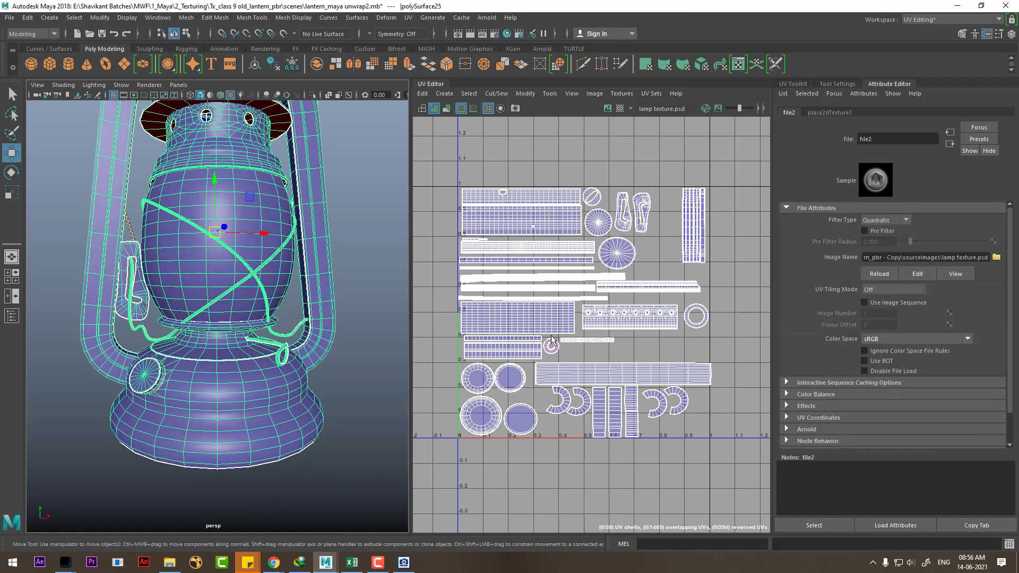
{"action": "left_click", "coordinate": [363, 422]}
{"action": "right_click_drag", "start_coordinate": [273, 308], "coordinate": [237, 321], "text": "alt"}
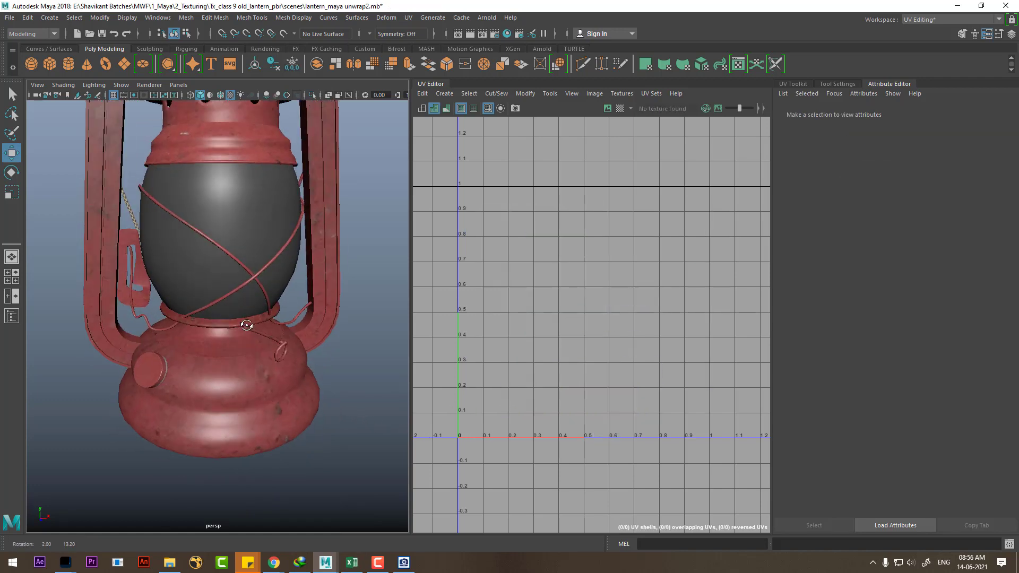
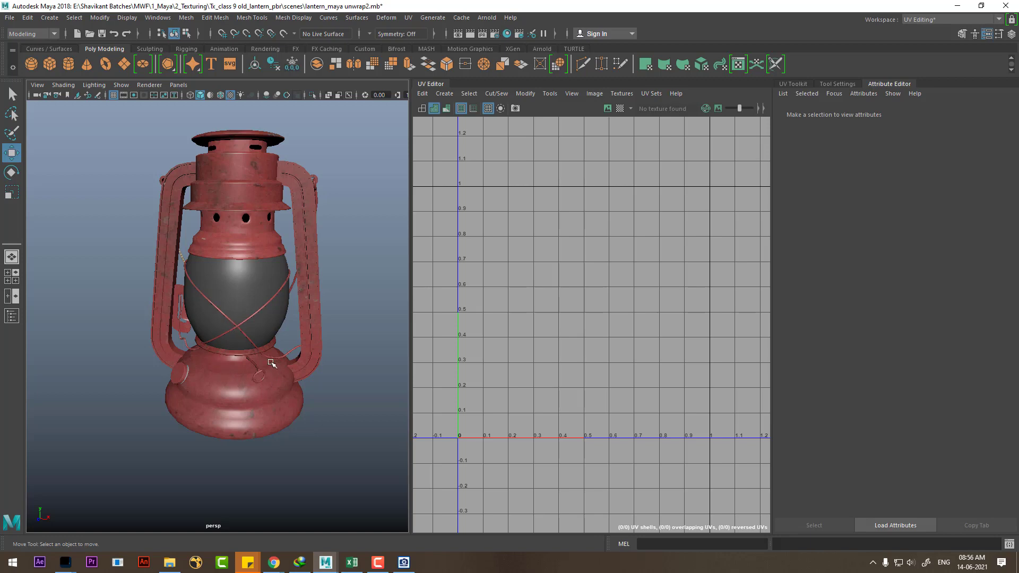
Step: Switch from Maya to Photoshop and float lamp texture.psd in its own window
{"action": "left_click", "coordinate": [378, 562]}
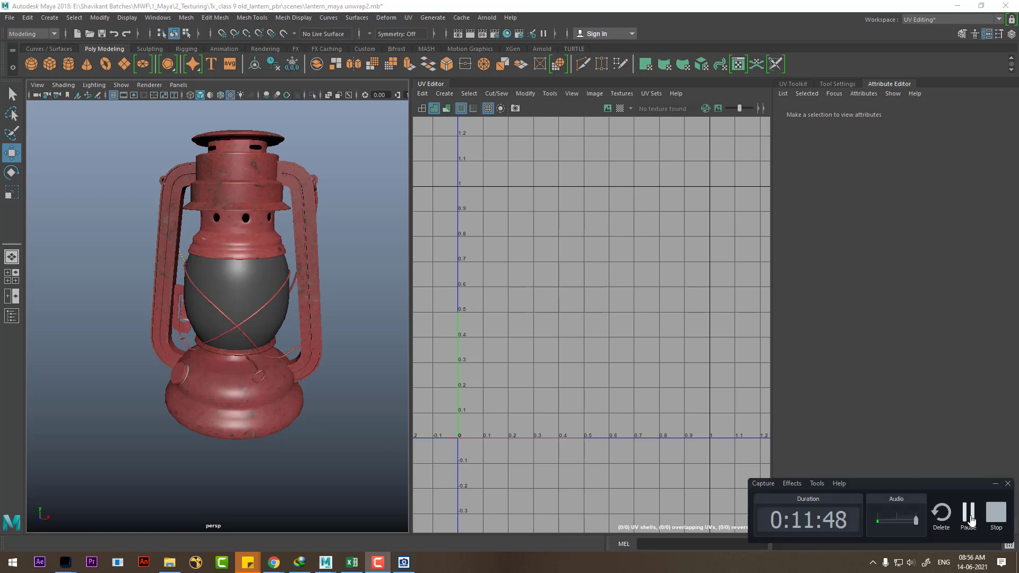
{"action": "left_click", "coordinate": [968, 517]}
{"action": "mouse_move", "coordinate": [65, 563]}
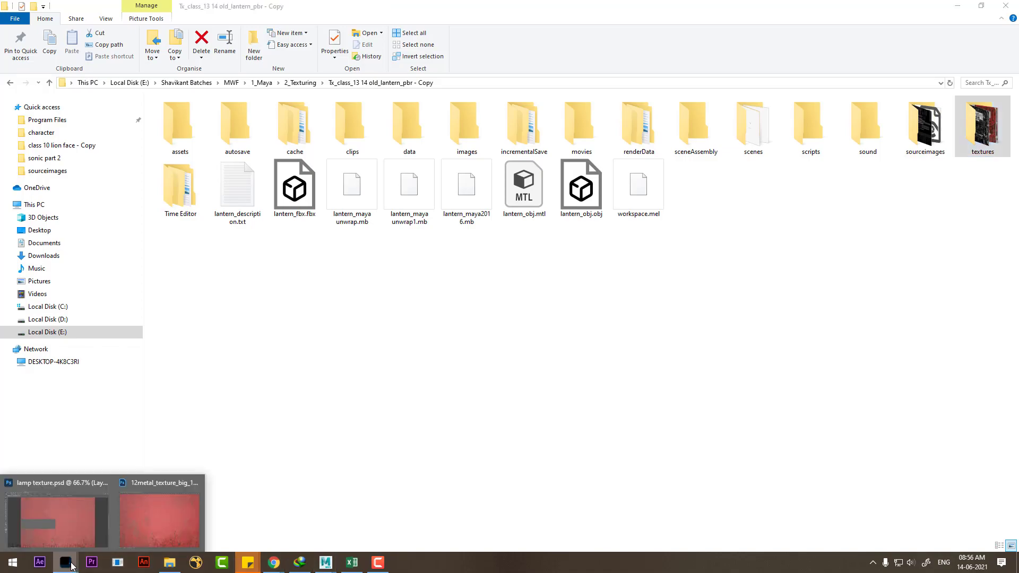
{"action": "left_click", "coordinate": [82, 530]}
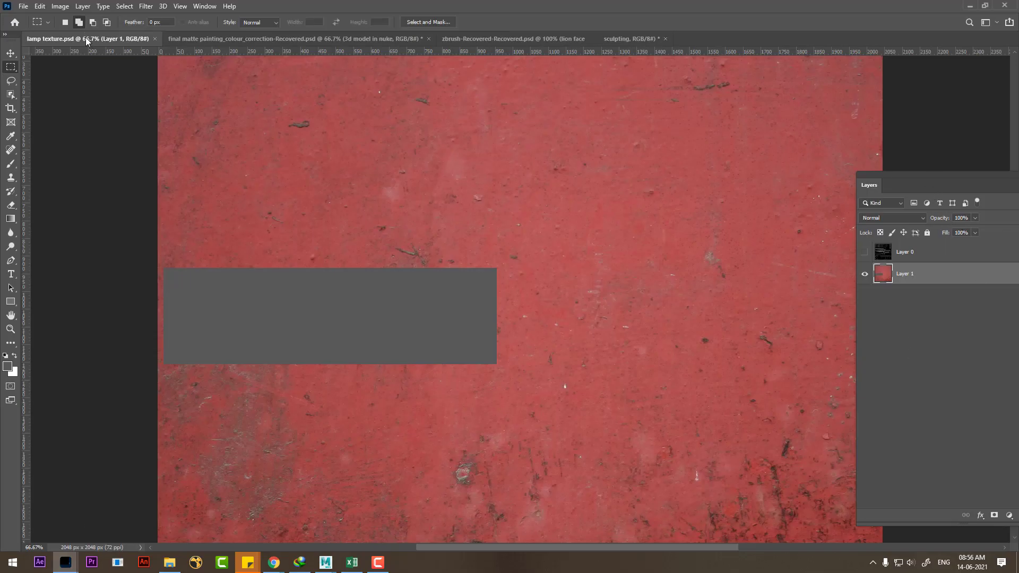
{"action": "left_click_drag", "start_coordinate": [85, 37], "coordinate": [131, 107]}
Step: Duplicate the document as 'lamp texture tran', float it and zoom out
{"action": "right_click", "coordinate": [131, 108]}
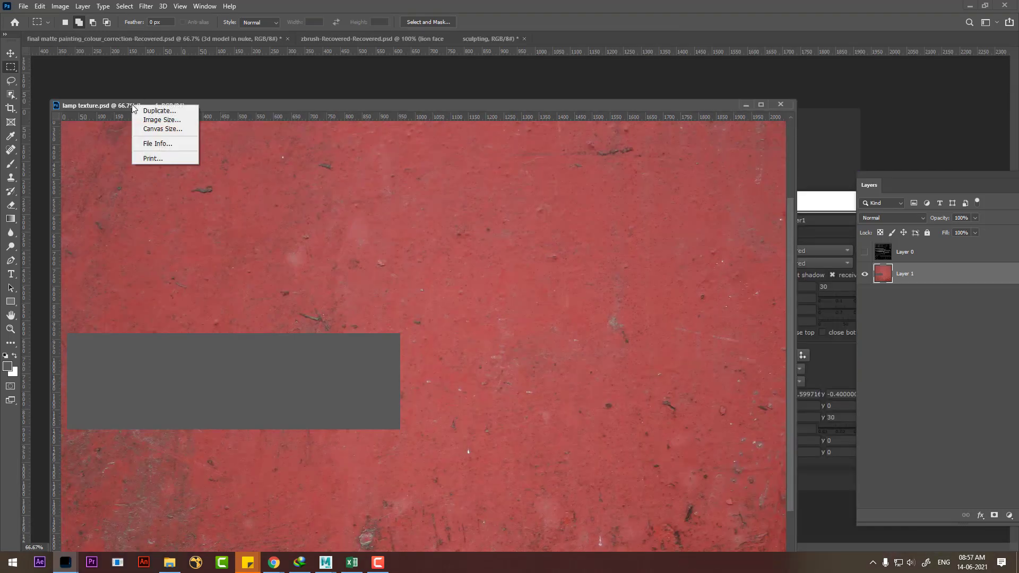
{"action": "left_click", "coordinate": [162, 111]}
{"action": "left_click", "coordinate": [500, 184]}
{"action": "type", "text": "lamp texture tran"}
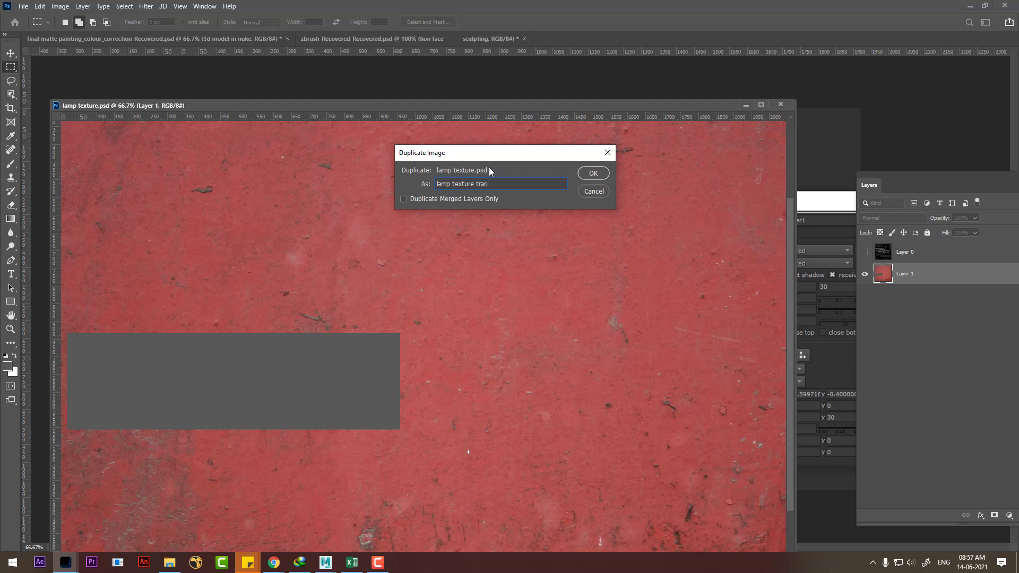
{"action": "key", "text": "Return"}
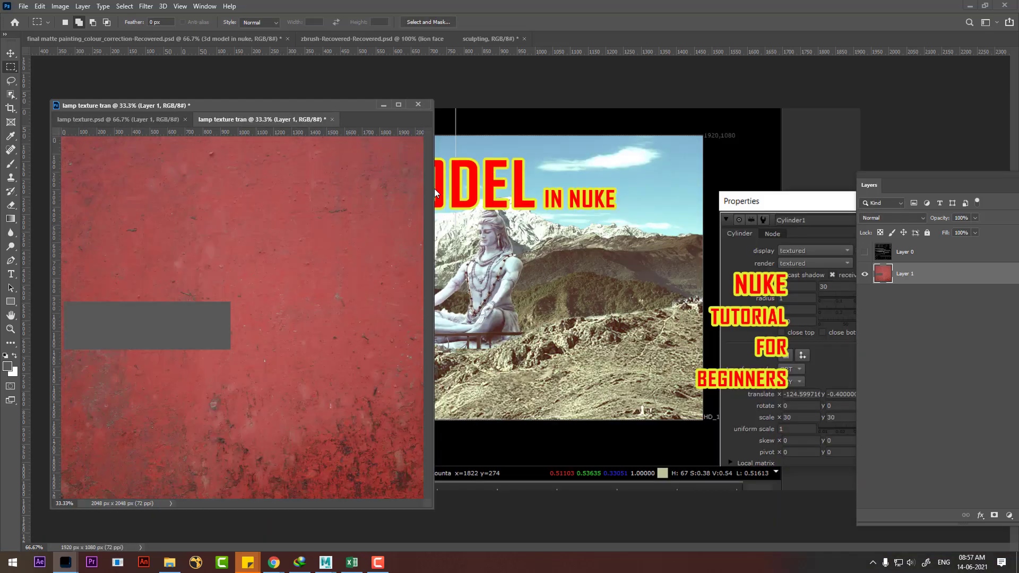
{"action": "left_click_drag", "start_coordinate": [255, 119], "coordinate": [504, 119]}
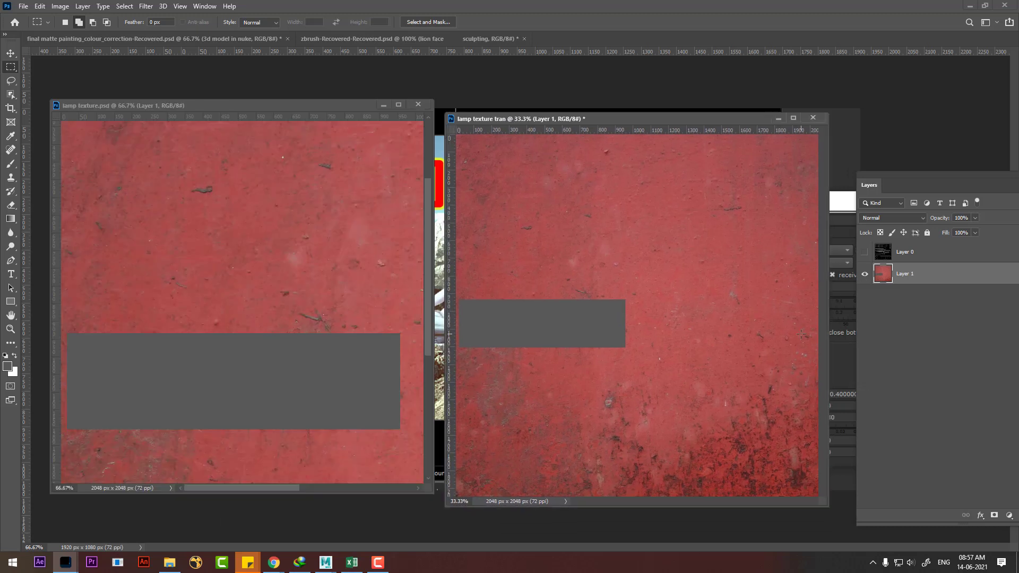
{"action": "key", "text": "ctrl+minus"}
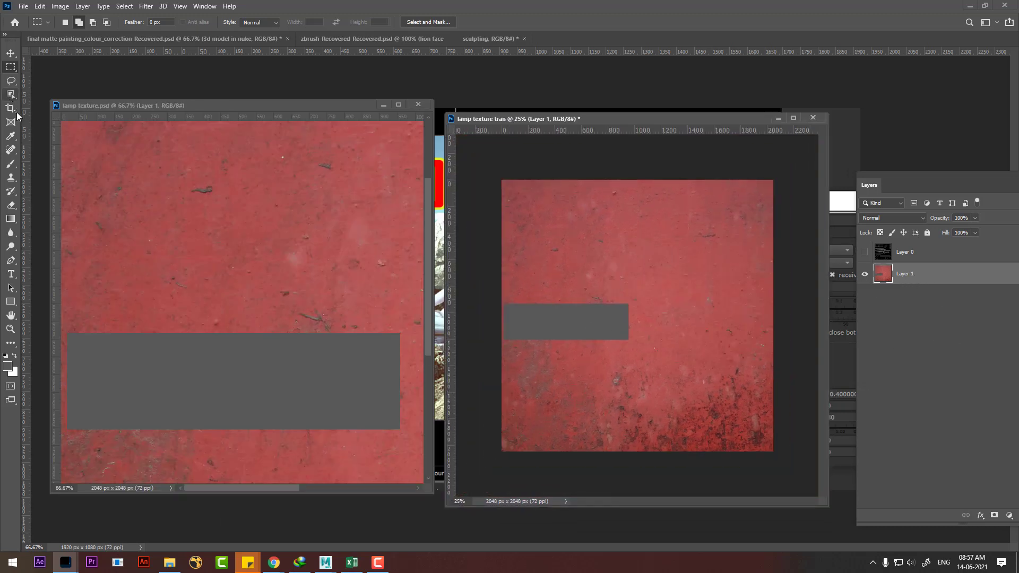
Step: Switch from the Crop tool to the Magic Wand selection tool
{"action": "left_click", "coordinate": [13, 111]}
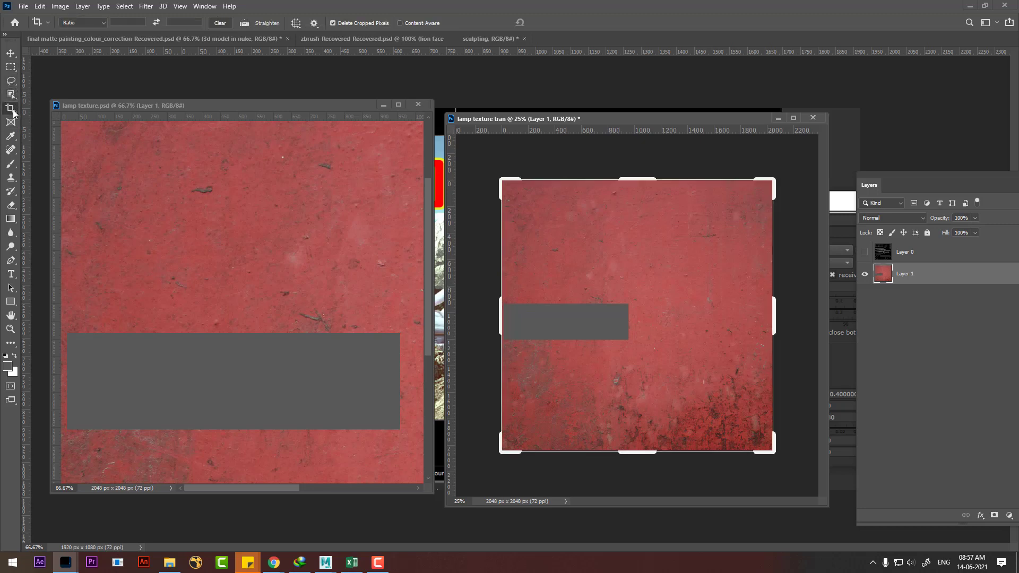
{"action": "left_click", "coordinate": [11, 95]}
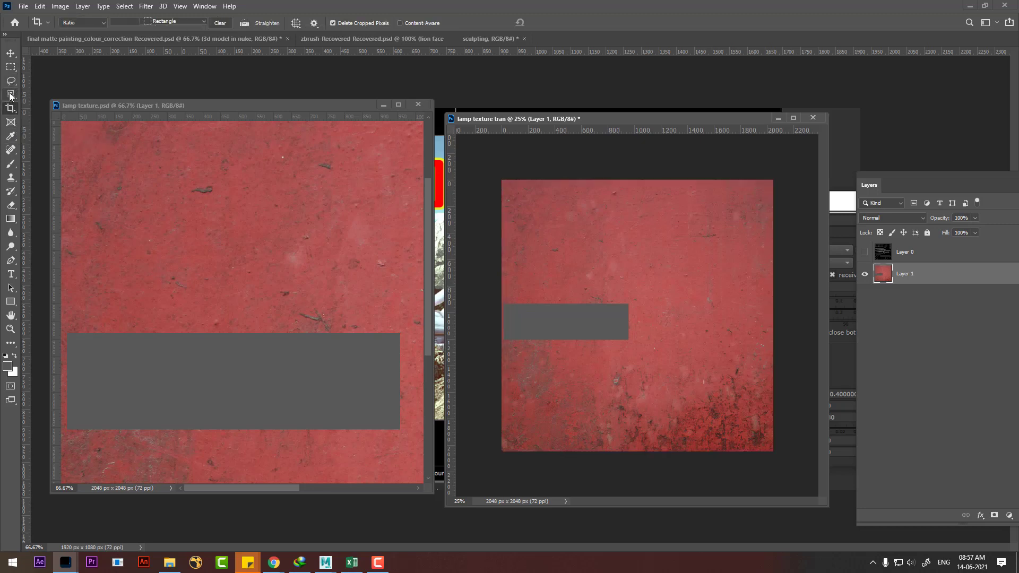
{"action": "left_click", "coordinate": [55, 116]}
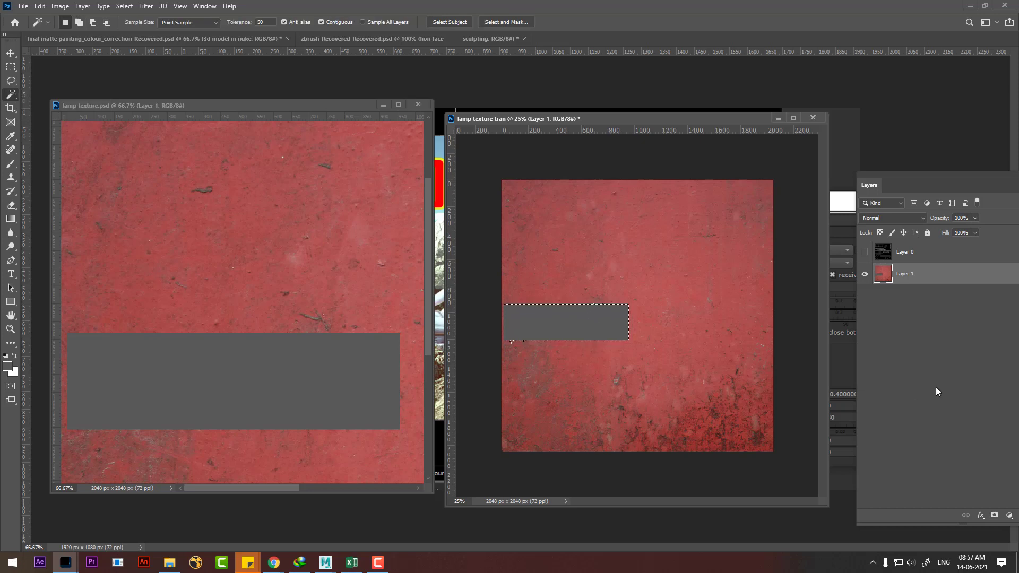
Step: Copy the selected grey band to Layer 2 and fill Layer 1 with white
{"action": "key", "text": "ctrl+j"}
{"action": "left_click", "coordinate": [929, 301]}
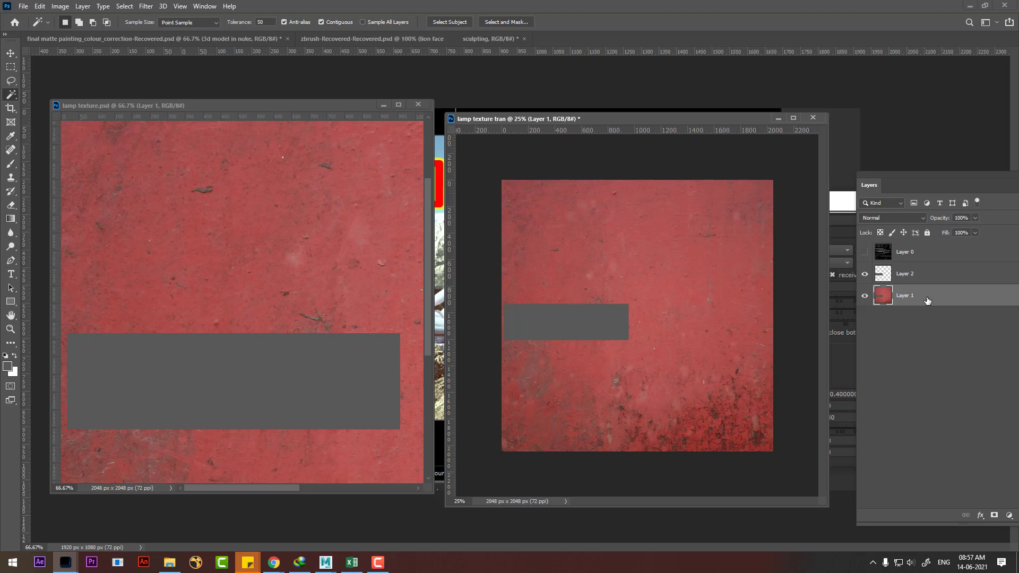
{"action": "key", "text": "alt+BackSpace"}
{"action": "key", "text": "ctrl+BackSpace"}
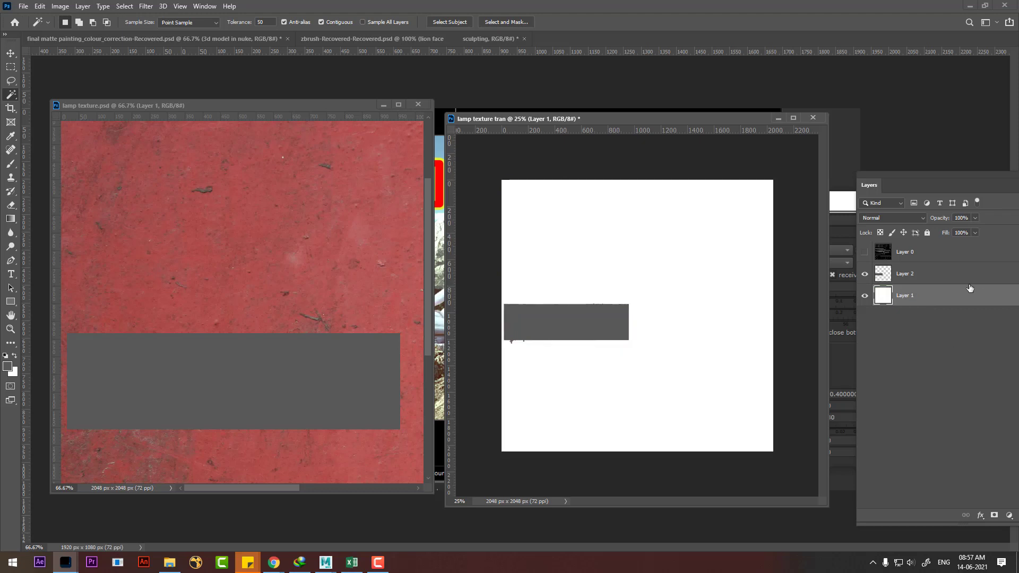
{"action": "left_click", "coordinate": [864, 296]}
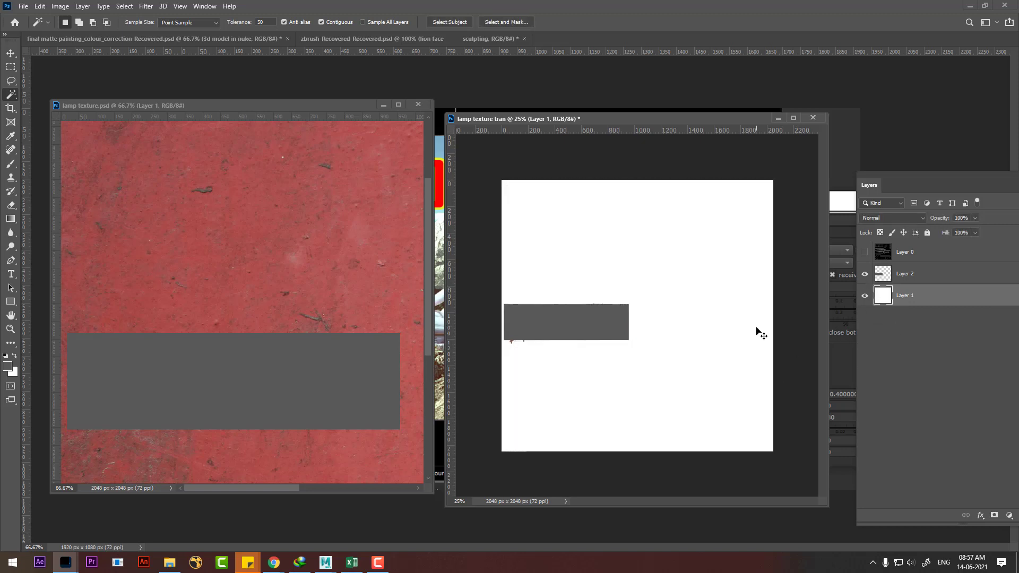
Step: Check against the Layer 0 UV grid, marquee away stray red specks, hide Layer 0, and save
{"action": "key", "text": "ctrl+plus"}
{"action": "key", "text": "ctrl+plus"}
{"action": "key", "text": "ctrl+plus"}
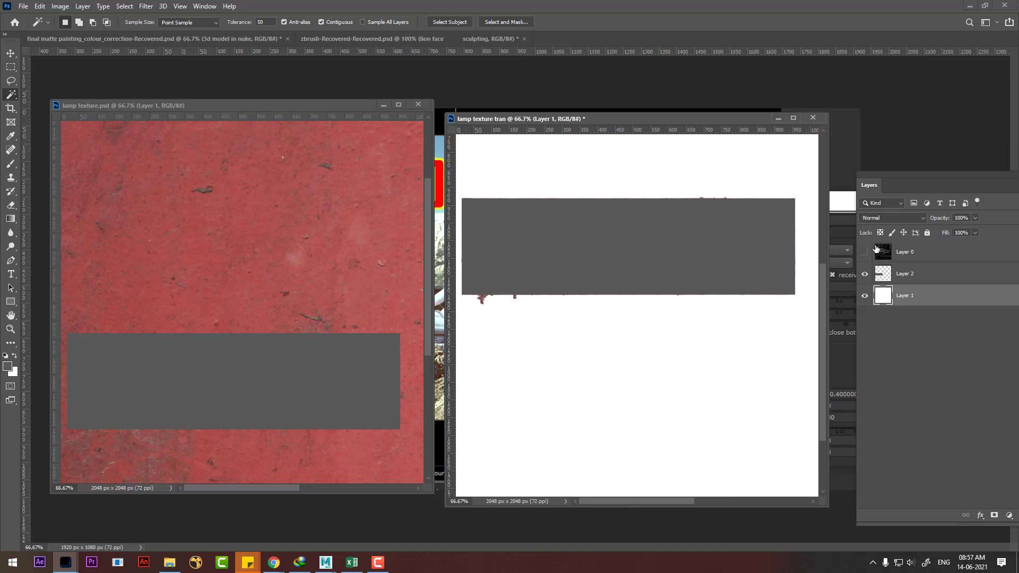
{"action": "left_click", "coordinate": [865, 252]}
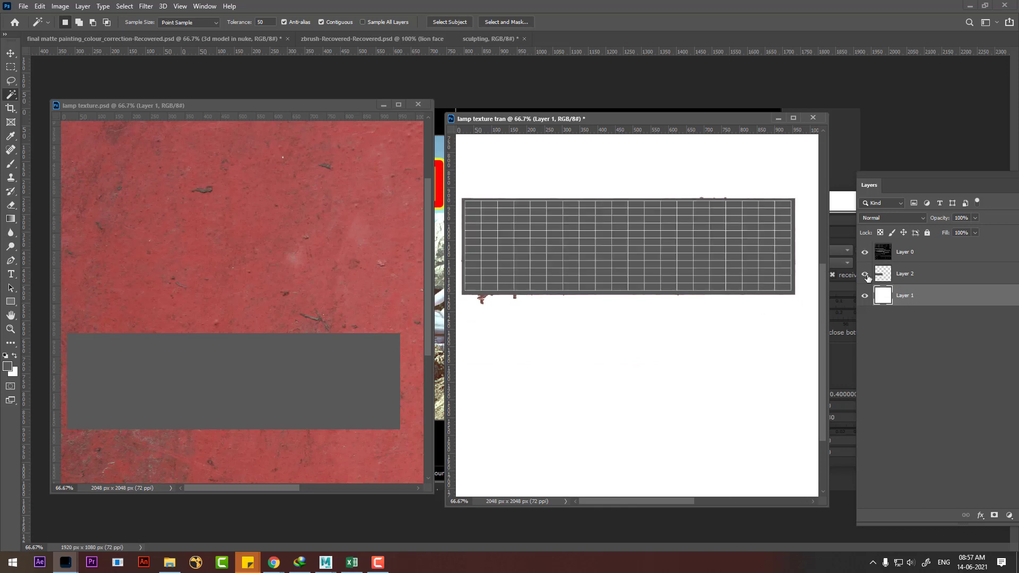
{"action": "left_click", "coordinate": [865, 274]}
{"action": "key", "text": "m"}
{"action": "left_click_drag", "start_coordinate": [799, 340], "coordinate": [477, 296]}
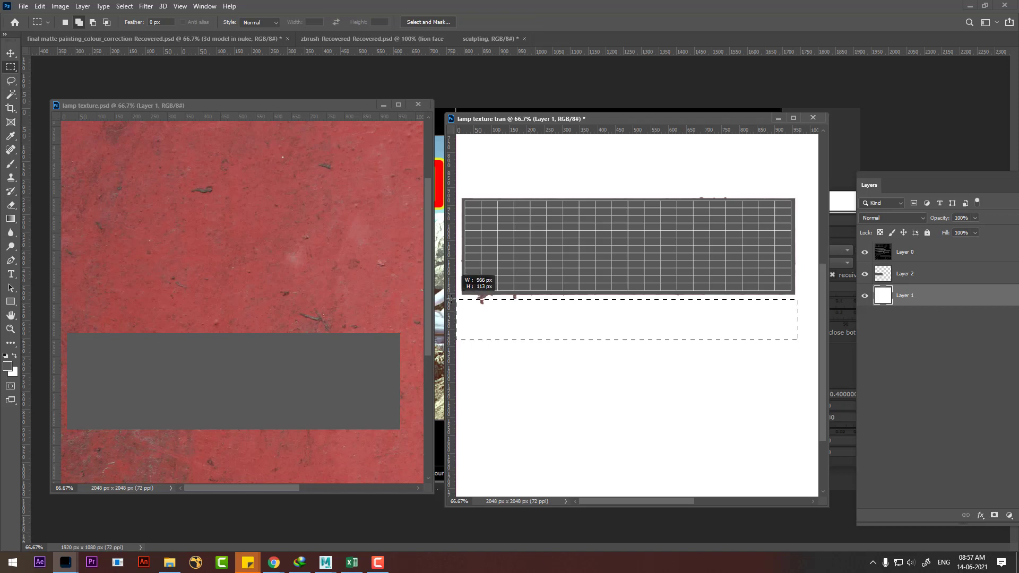
{"action": "left_click", "coordinate": [922, 273]}
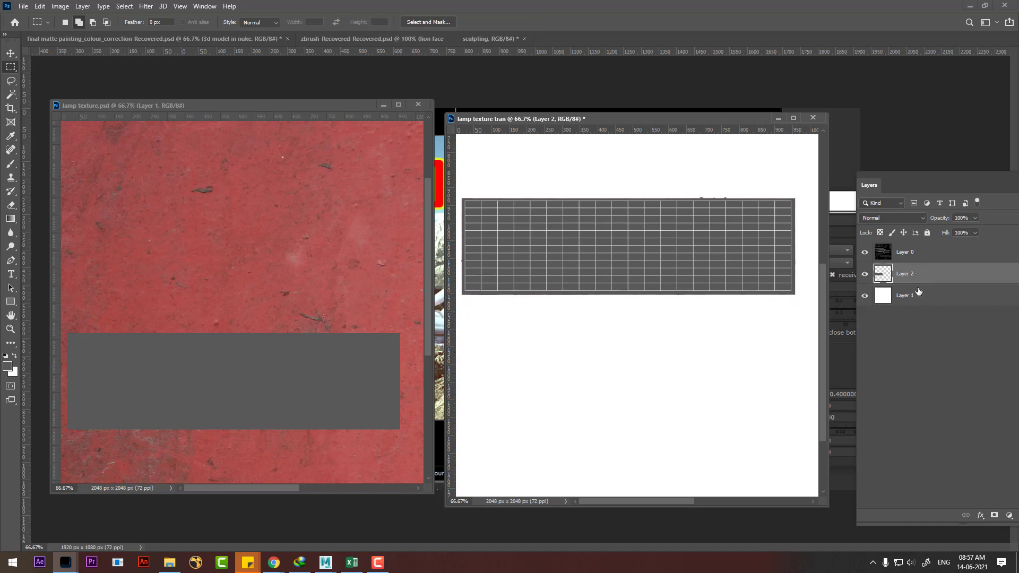
{"action": "left_click", "coordinate": [865, 252]}
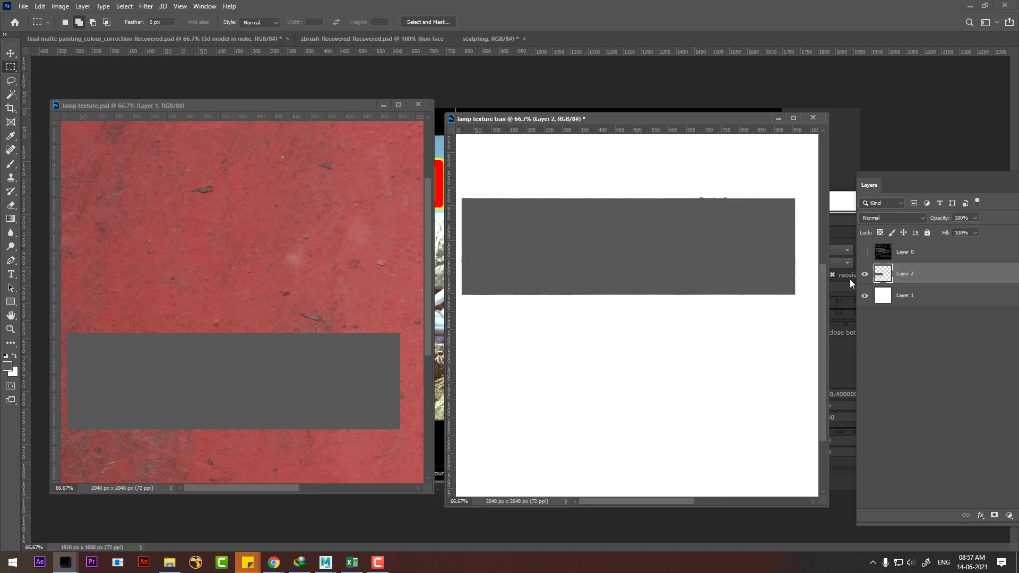
{"action": "key", "text": "ctrl+s"}
Step: Save the duplicate as lamp texture tran.jpg in JPEG format, accepting default quality options
{"action": "left_click", "coordinate": [491, 316]}
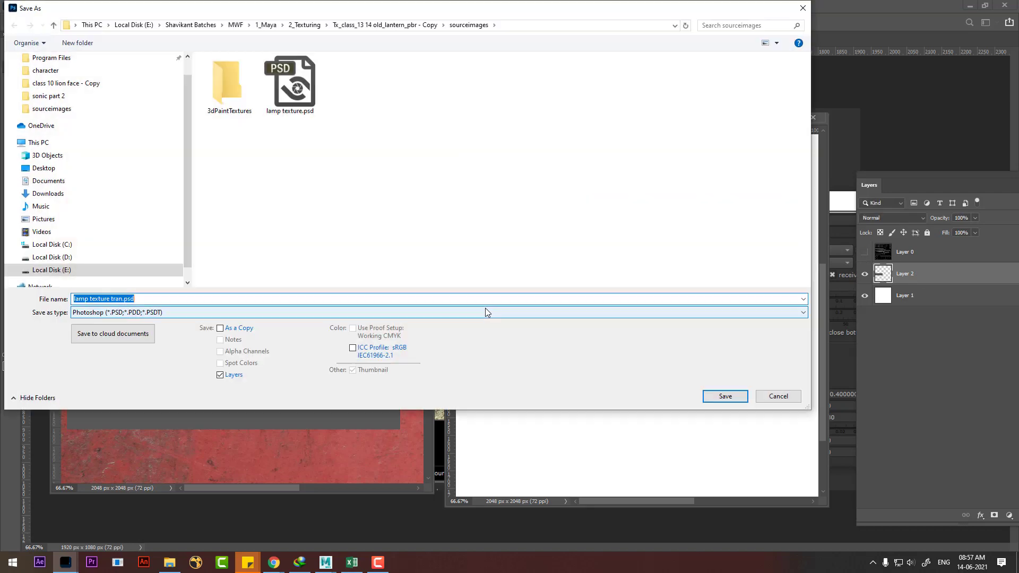
{"action": "left_click", "coordinate": [169, 313]}
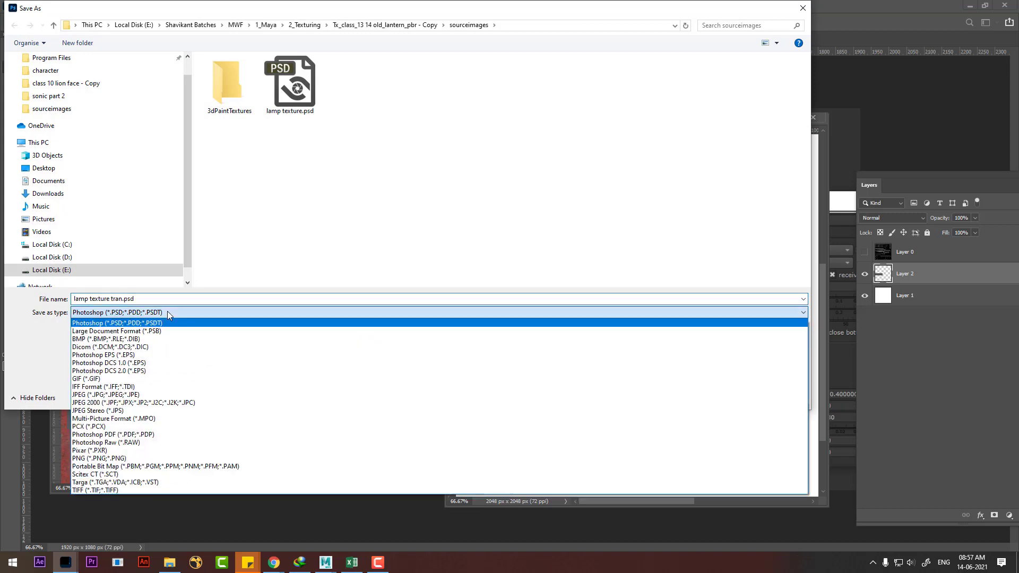
{"action": "key", "text": "j"}
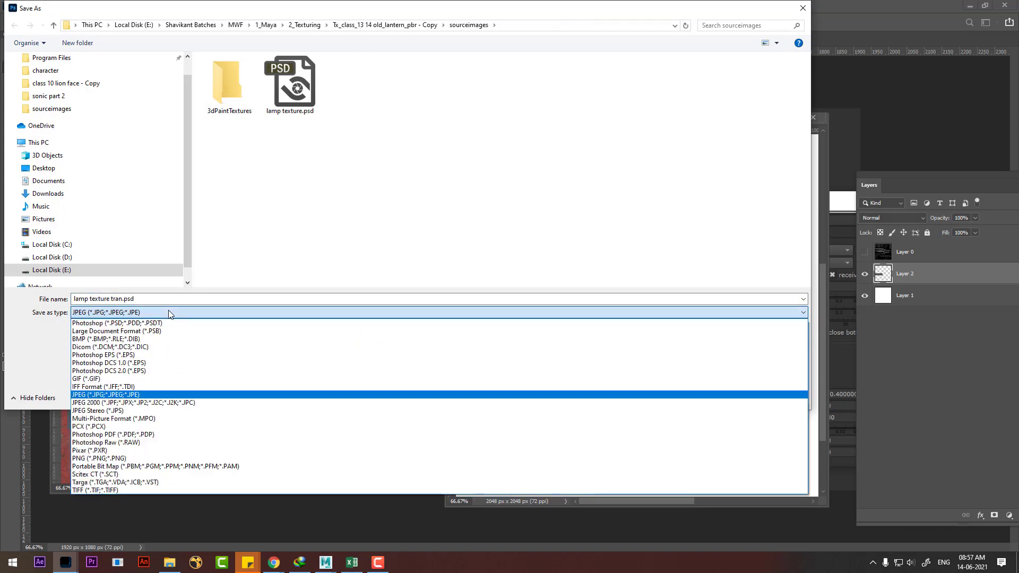
{"action": "key", "text": "Return"}
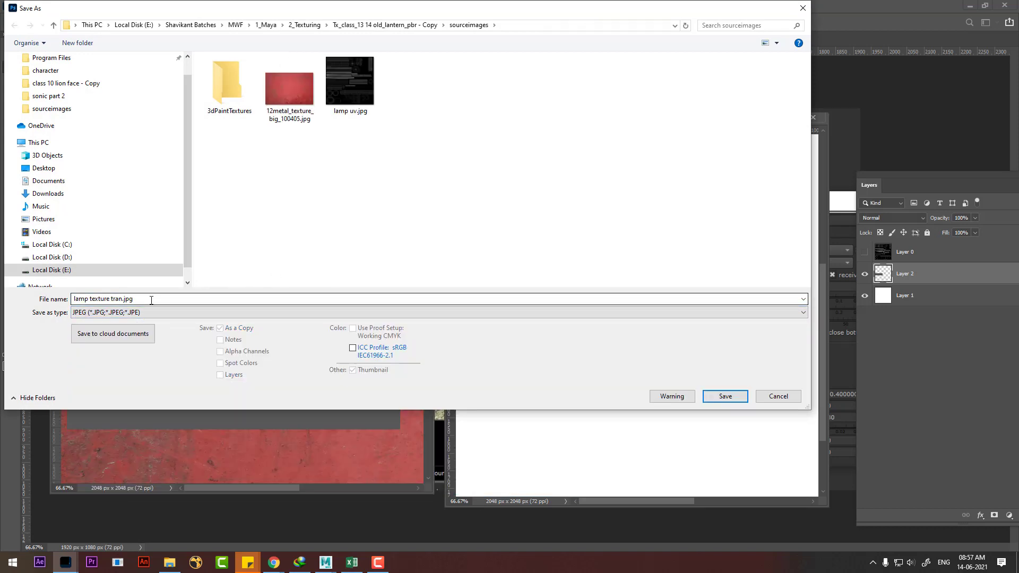
{"action": "left_click", "coordinate": [725, 398]}
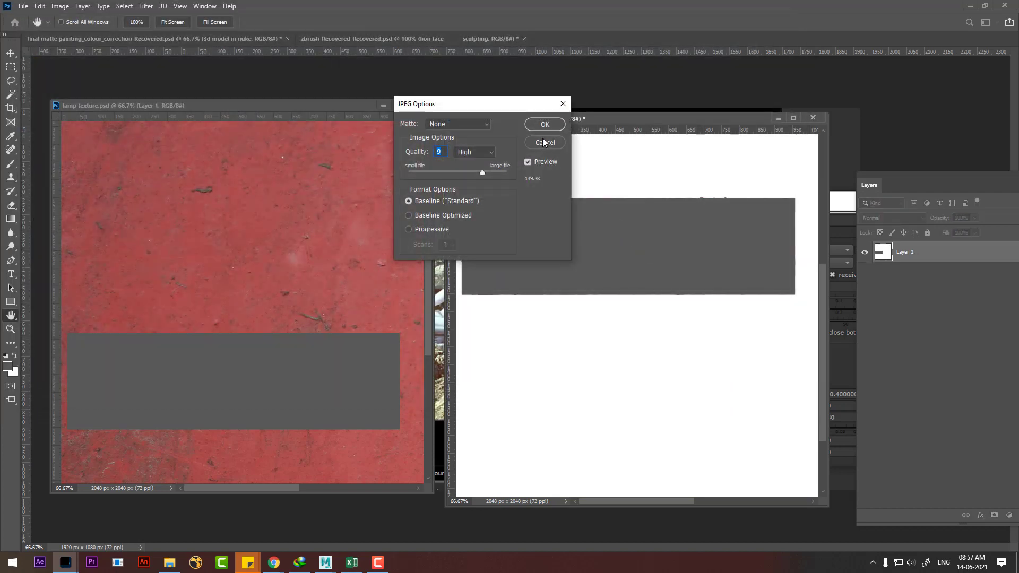
{"action": "left_click", "coordinate": [508, 115]}
{"action": "mouse_move", "coordinate": [324, 562]}
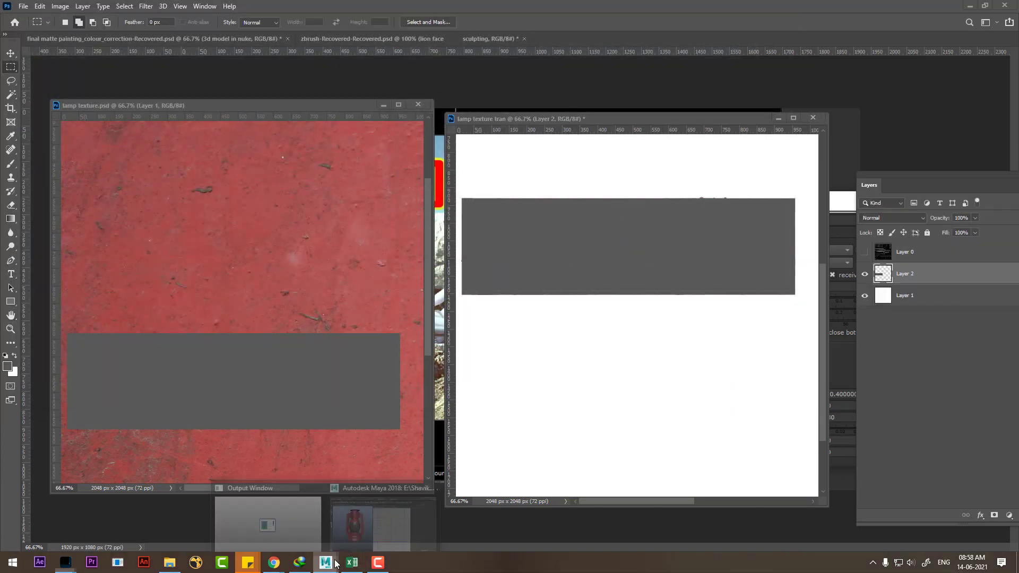
Step: Add a new File texture to the lantern's lamp material Color and browse for its image
{"action": "left_click", "coordinate": [357, 524]}
{"action": "left_click", "coordinate": [226, 295]}
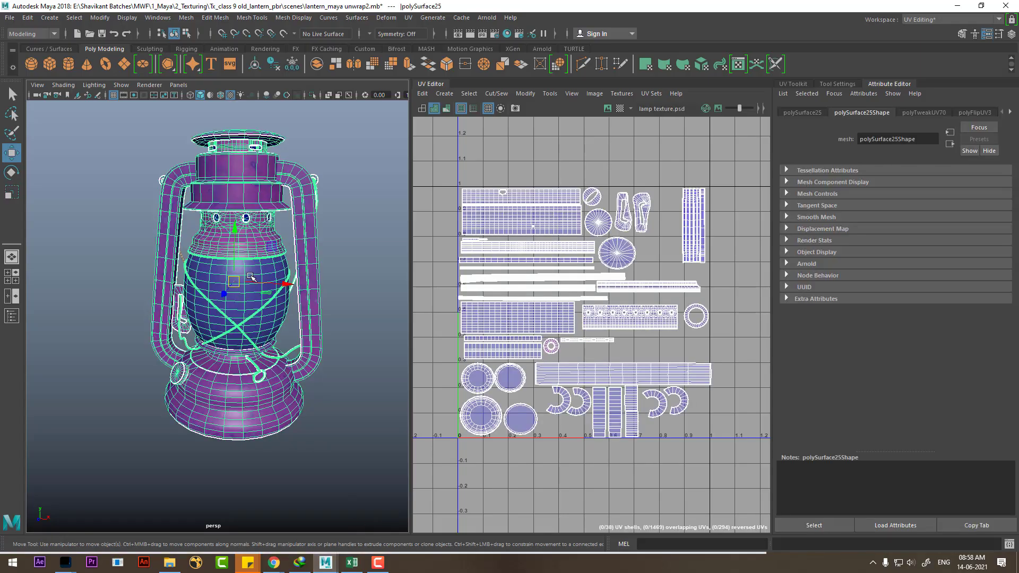
{"action": "right_click", "coordinate": [250, 276]}
{"action": "left_click", "coordinate": [254, 517]}
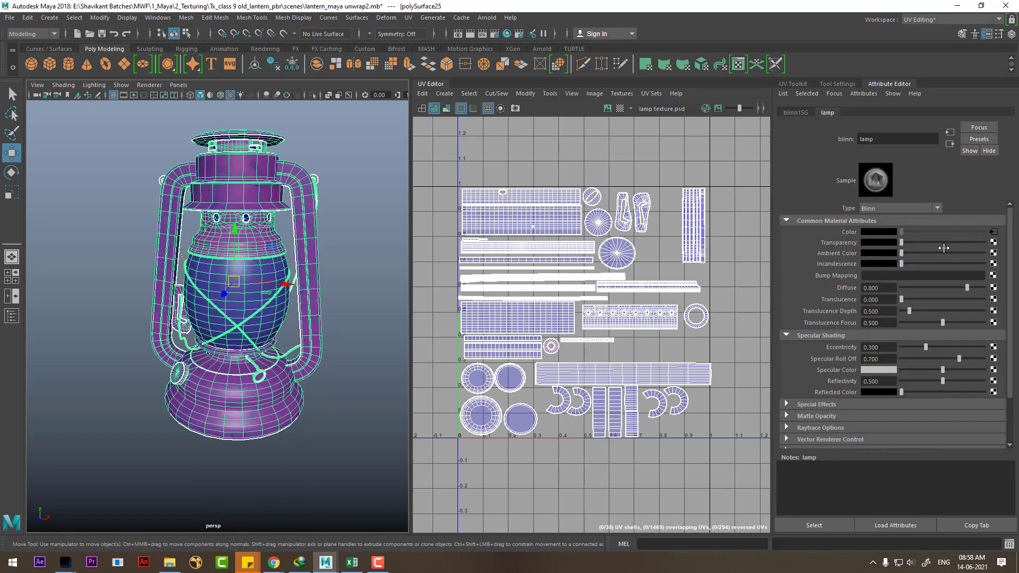
{"action": "left_click", "coordinate": [993, 233]}
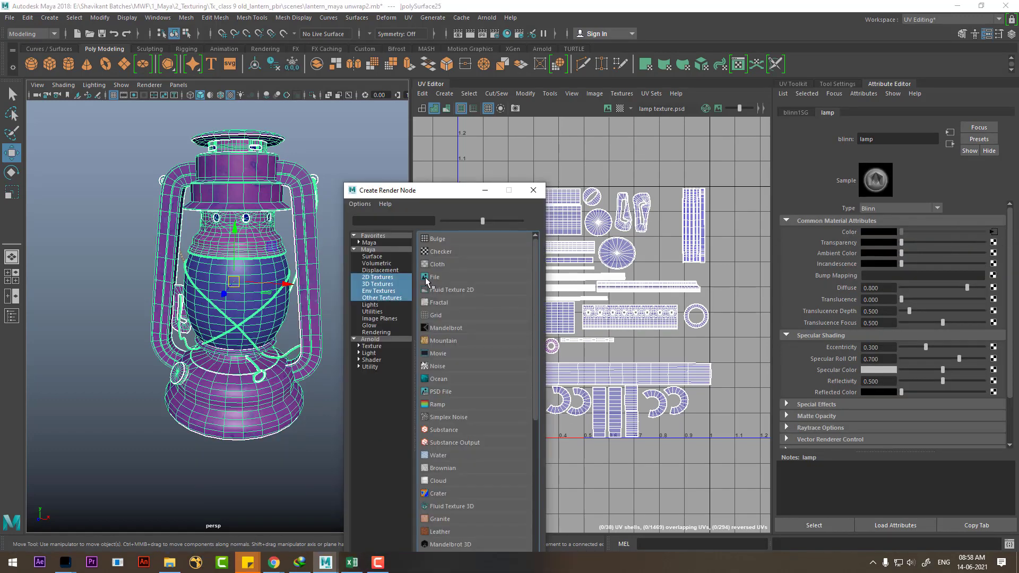
{"action": "left_click", "coordinate": [434, 276]}
{"action": "left_click", "coordinate": [996, 257]}
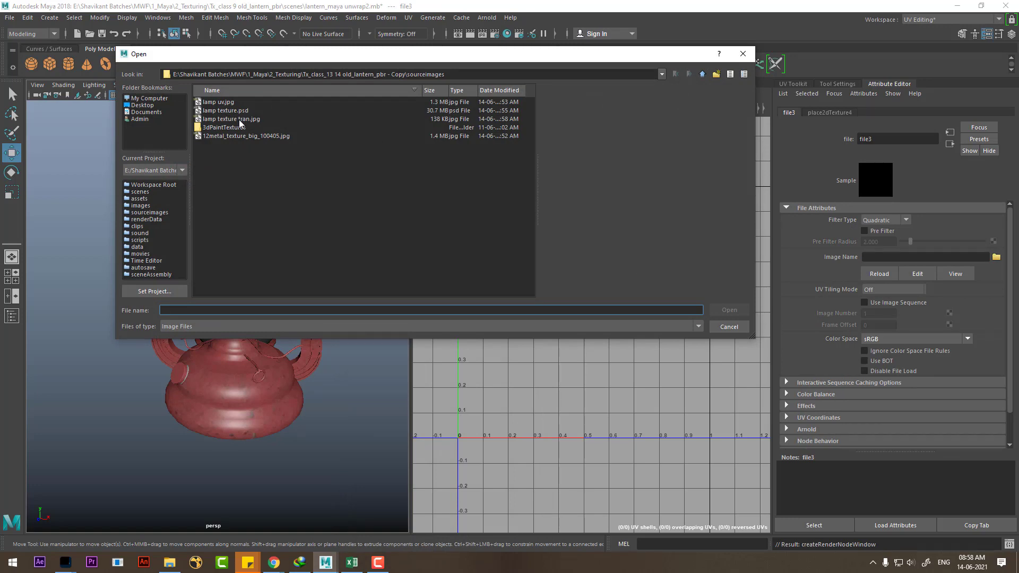
Step: Load lamp texture tran.jpg into file3 and orbit to a frontal close-up of the lantern
{"action": "double_click", "coordinate": [240, 119]}
{"action": "left_click_drag", "start_coordinate": [265, 260], "coordinate": [224, 370], "text": "alt"}
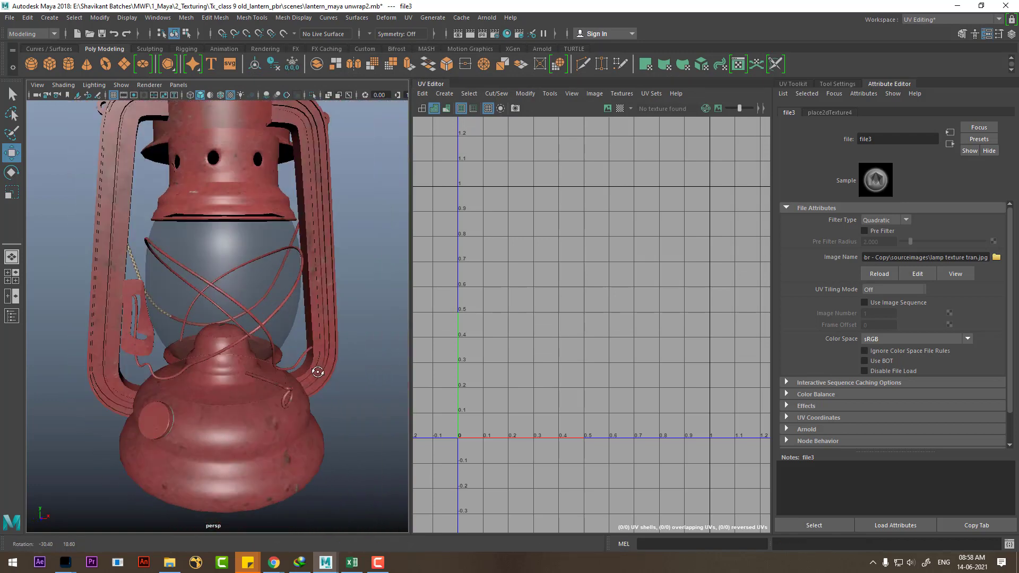
{"action": "mouse_move", "coordinate": [224, 370]}
{"action": "left_mouse_down", "text": "alt"}
{"action": "mouse_move", "coordinate": [194, 343]}
{"action": "mouse_move", "coordinate": [364, 250]}
{"action": "left_mouse_up", "text": "alt"}
{"action": "scroll", "coordinate": [222, 359], "scroll_direction": "down", "scroll_amount": 5}
{"action": "scroll", "coordinate": [263, 372], "scroll_direction": "up", "scroll_amount": 5}
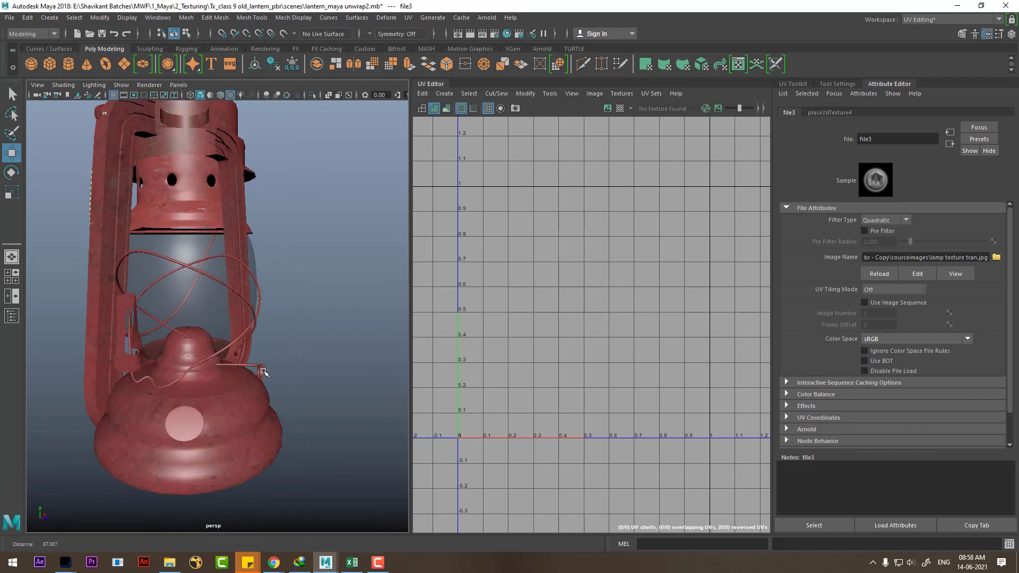
{"action": "left_click_drag", "start_coordinate": [263, 371], "coordinate": [297, 339], "text": "alt"}
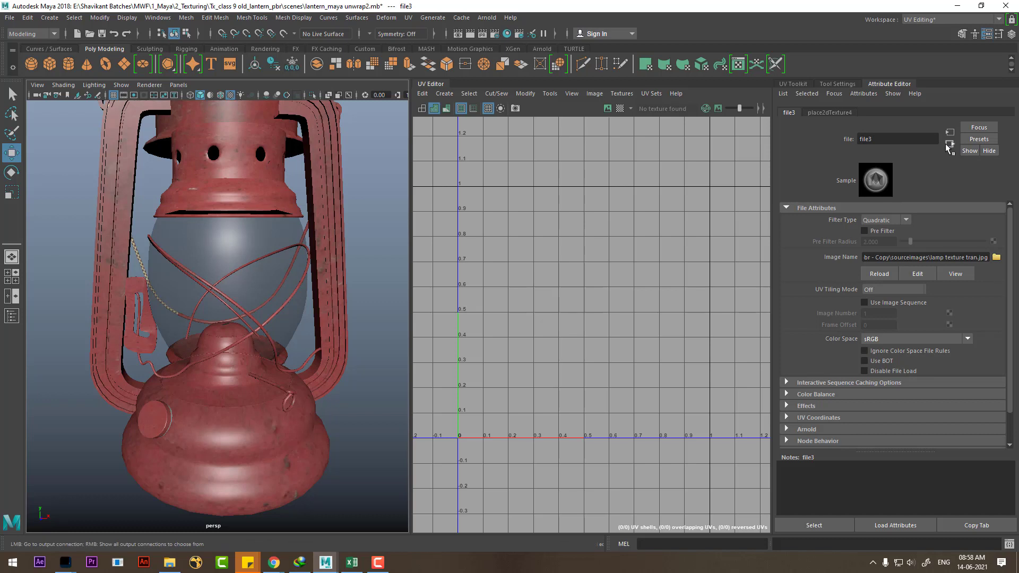
Step: Open the file3 node from the lamp material and view its image in FCheck
{"action": "left_click", "coordinate": [950, 144]}
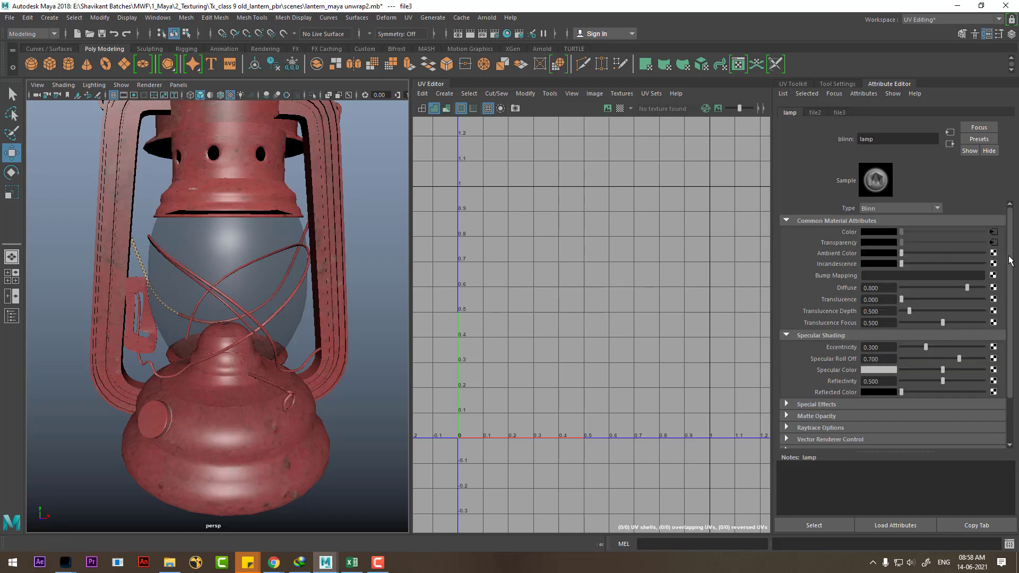
{"action": "left_click", "coordinate": [994, 243]}
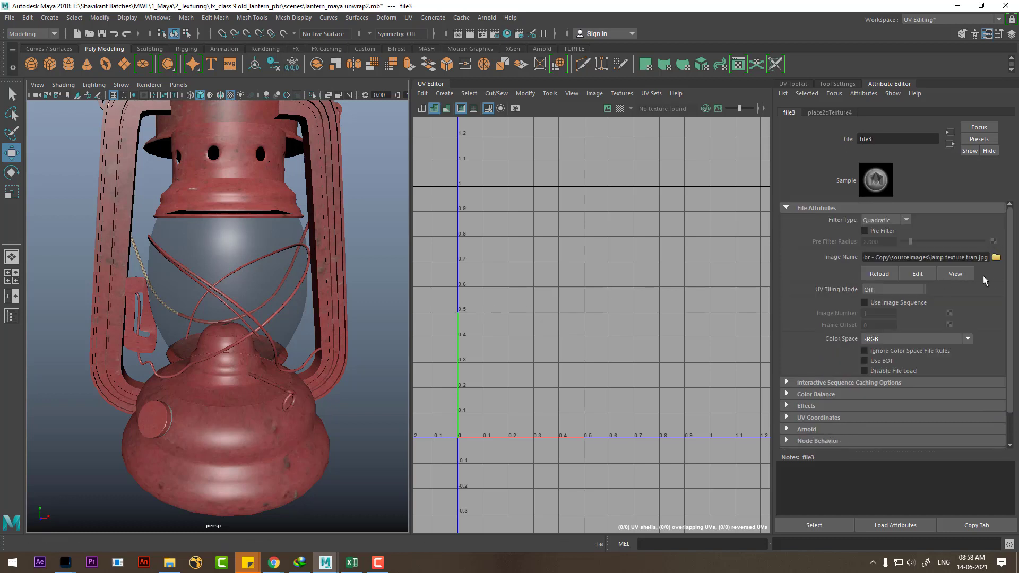
{"action": "left_click", "coordinate": [962, 274]}
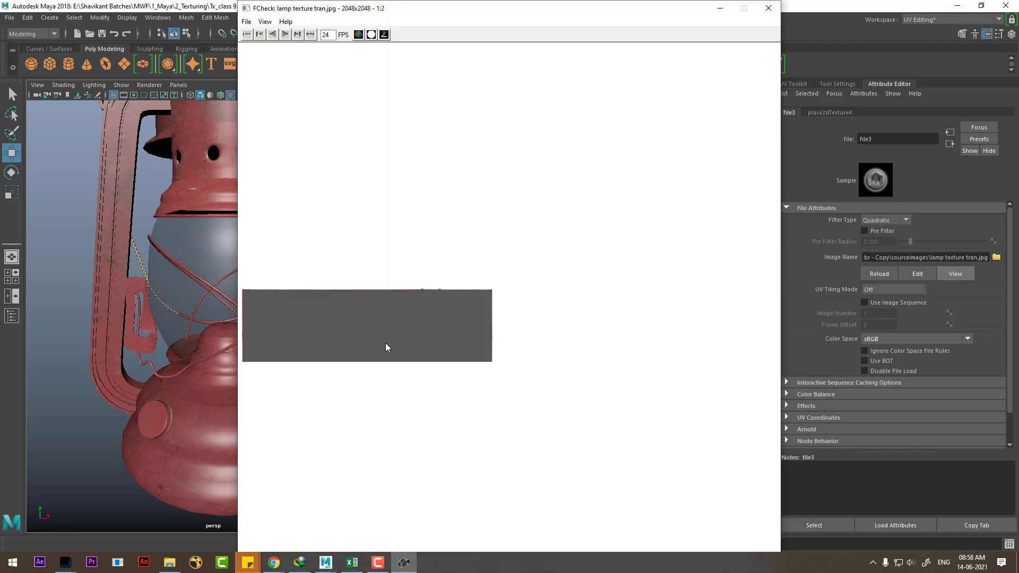
Step: Close FCheck, zoom out to see the whole red lantern, and return to Photoshop
{"action": "left_click", "coordinate": [768, 8]}
{"action": "scroll", "coordinate": [298, 426], "scroll_direction": "down", "scroll_amount": 5}
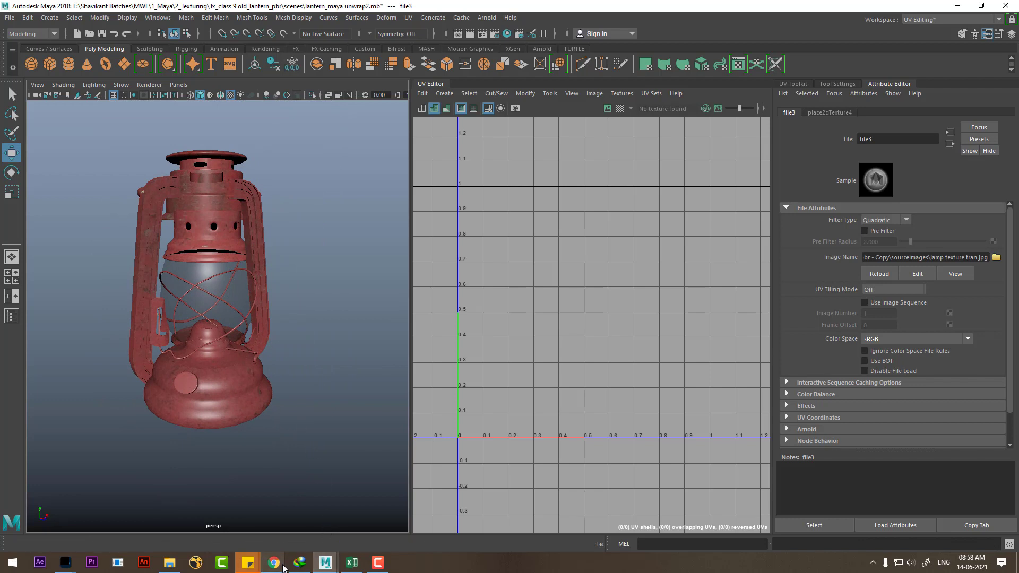
{"action": "left_click", "coordinate": [69, 553]}
{"action": "left_click", "coordinate": [159, 518]}
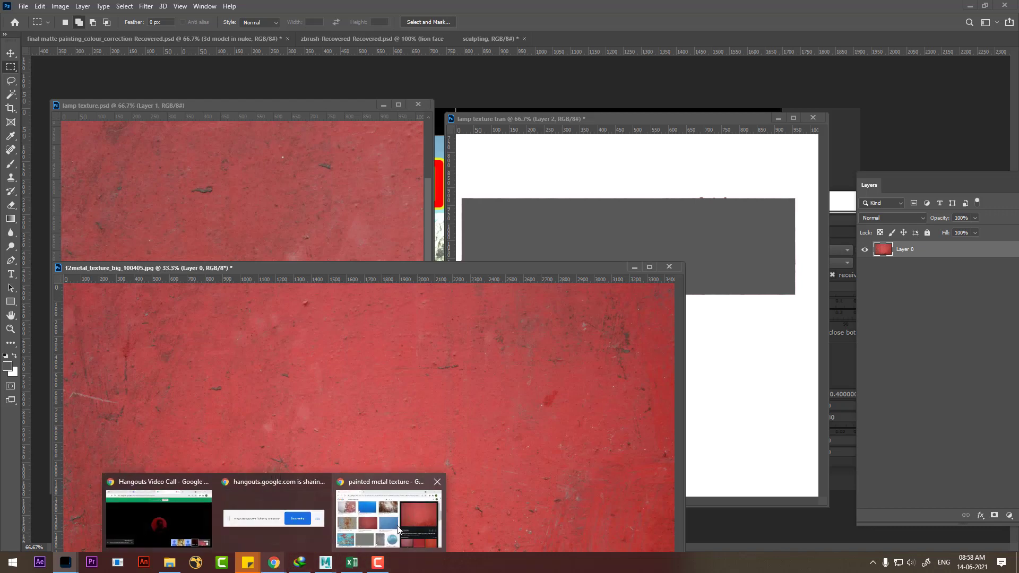
Step: Replace the Google Images query with 'scratch texture' and browse the results
{"action": "left_click", "coordinate": [398, 525]}
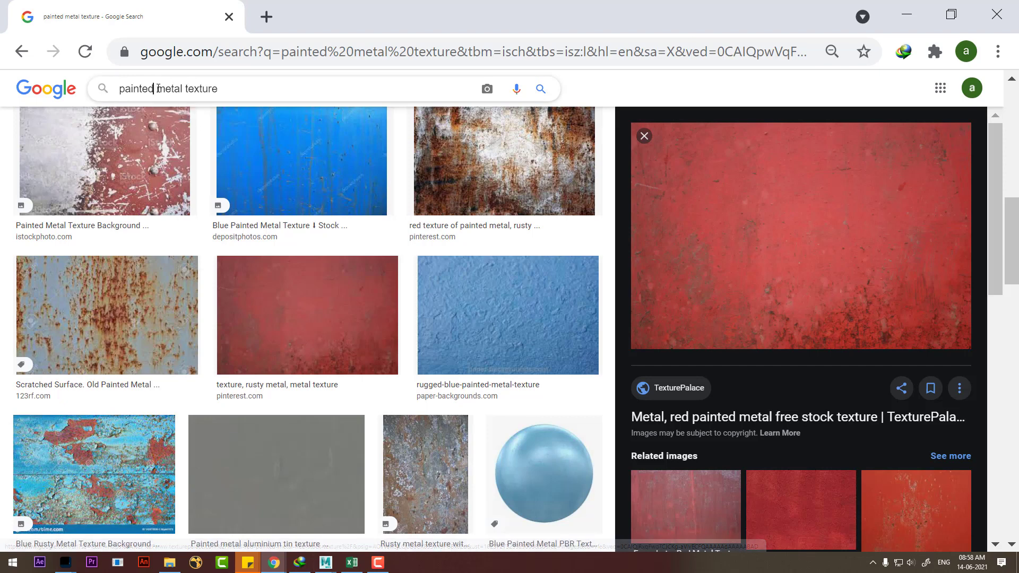
{"action": "left_click_drag", "start_coordinate": [156, 89], "coordinate": [268, 80]}
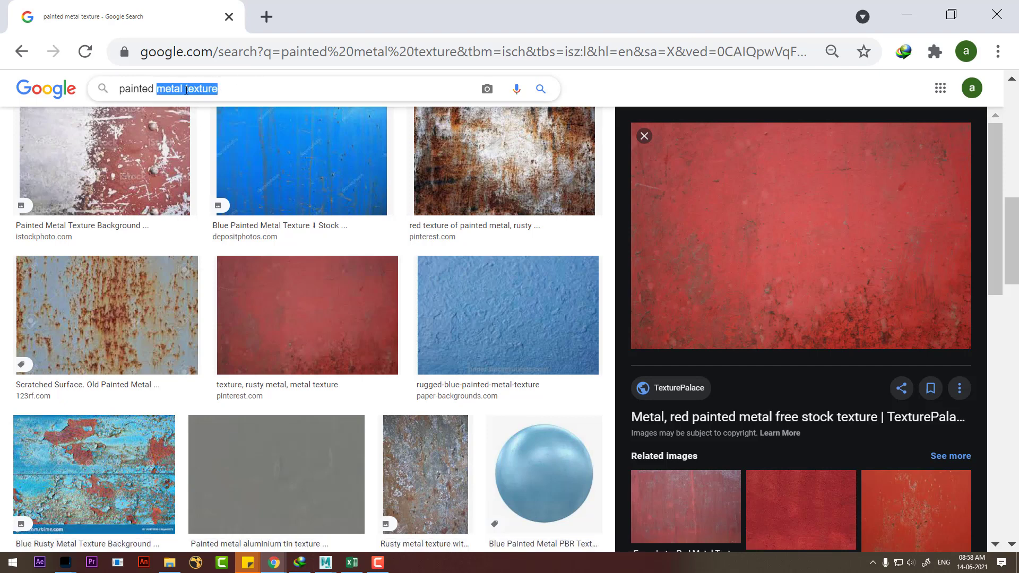
{"action": "key", "text": "ctrl+a"}
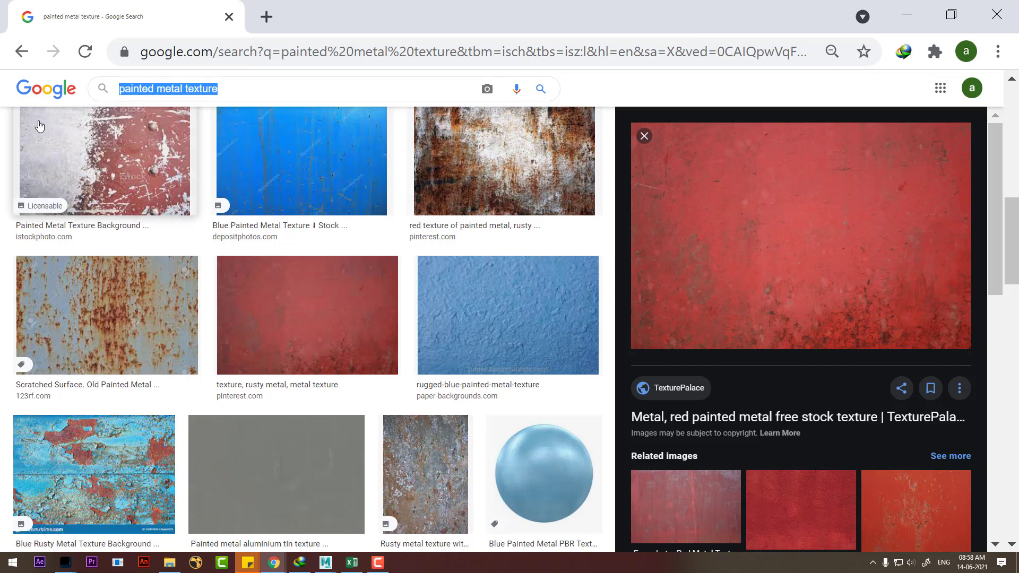
{"action": "key", "text": "BackSpace"}
{"action": "type", "text": "scra"}
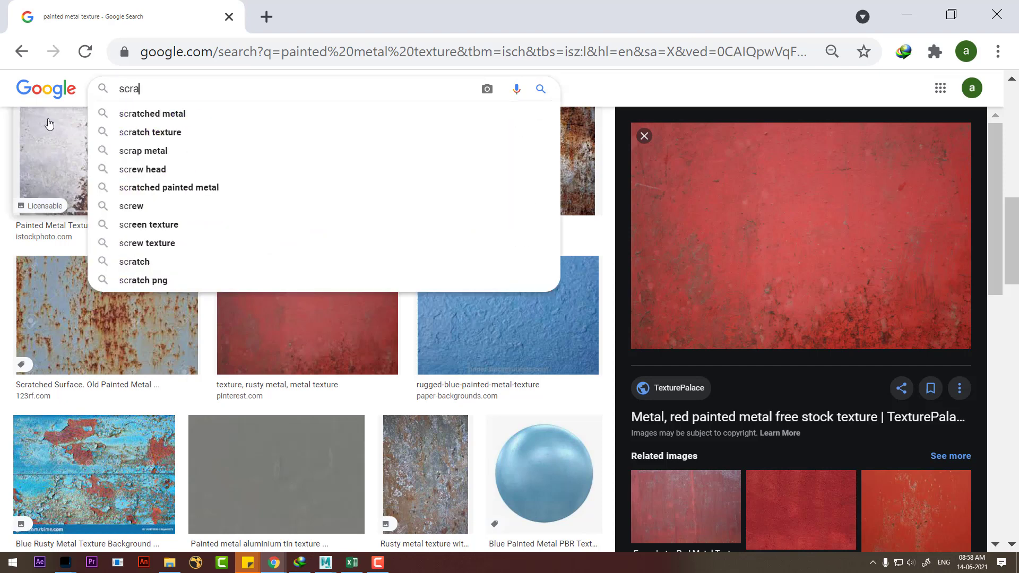
{"action": "left_click", "coordinate": [139, 113]}
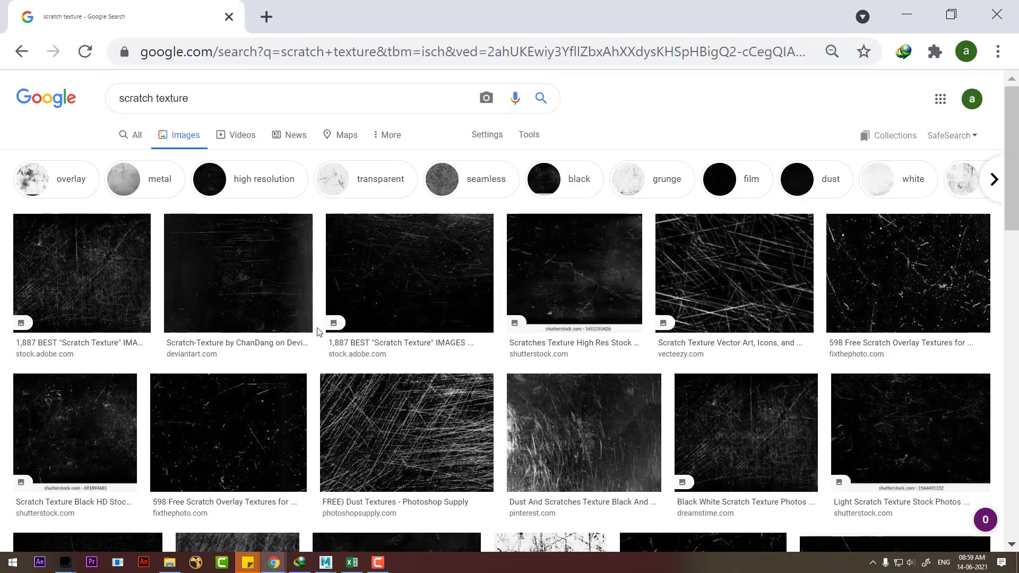
{"action": "scroll", "coordinate": [321, 336], "scroll_direction": "down", "scroll_amount": 4}
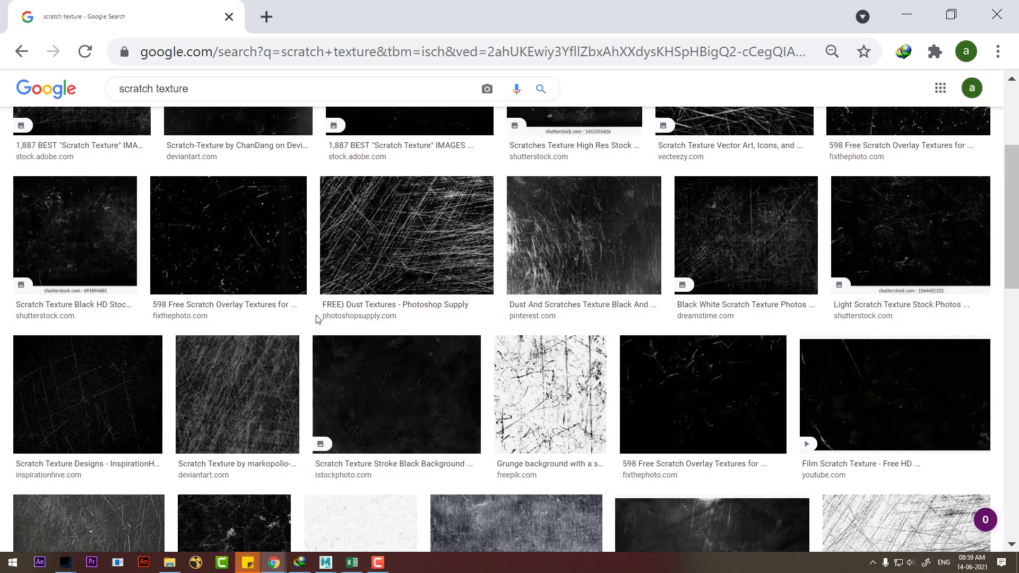
{"action": "scroll", "coordinate": [314, 318], "scroll_direction": "down", "scroll_amount": 4}
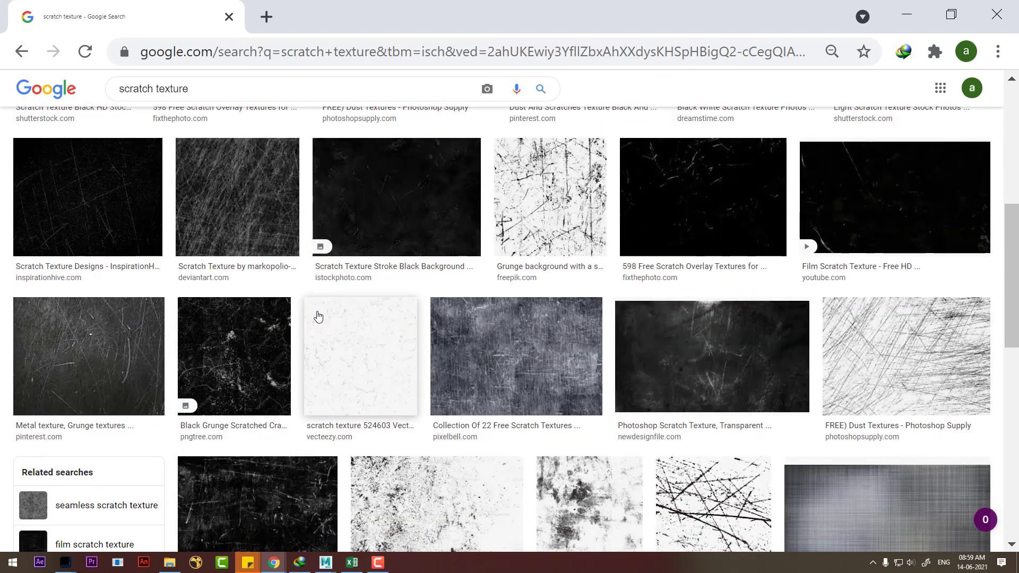
{"action": "scroll", "coordinate": [319, 317], "scroll_direction": "up", "scroll_amount": 1}
{"action": "scroll", "coordinate": [318, 317], "scroll_direction": "up", "scroll_amount": 3}
{"action": "scroll", "coordinate": [318, 317], "scroll_direction": "up", "scroll_amount": 2}
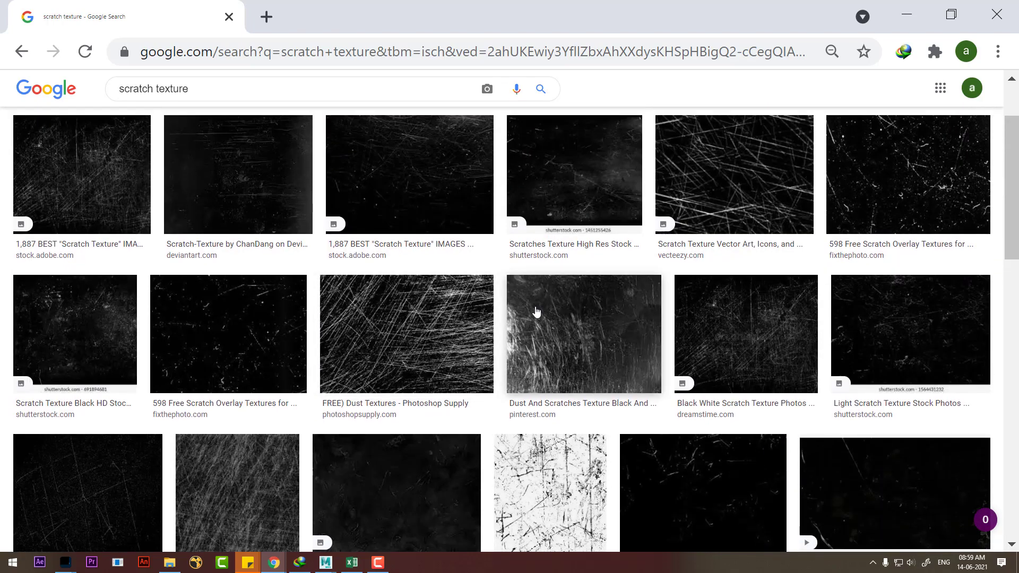
Step: Save a dark scratch texture image into sourceimages and view the download
{"action": "left_click", "coordinate": [444, 201]}
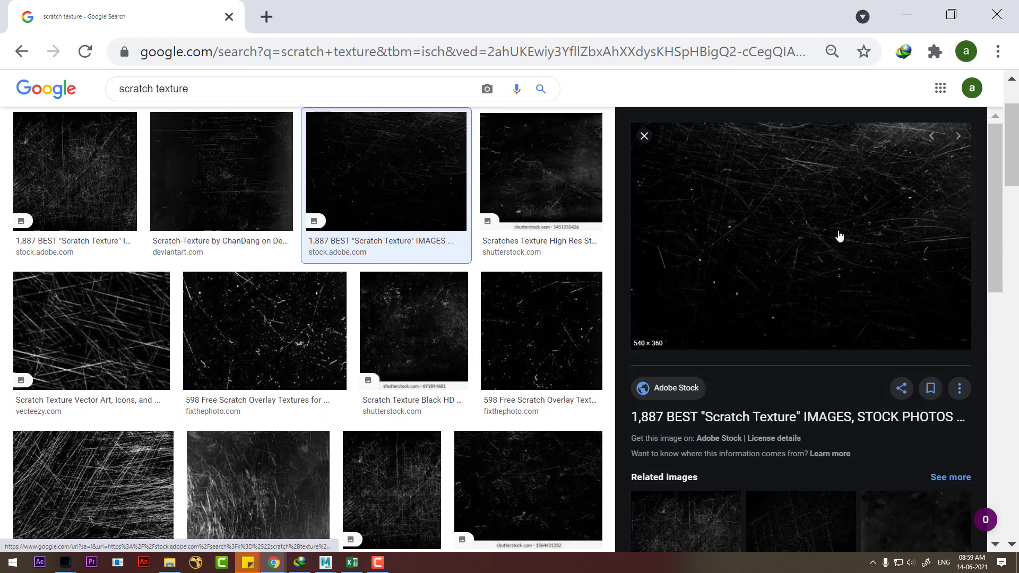
{"action": "right_click", "coordinate": [818, 185]}
{"action": "left_click", "coordinate": [884, 297]}
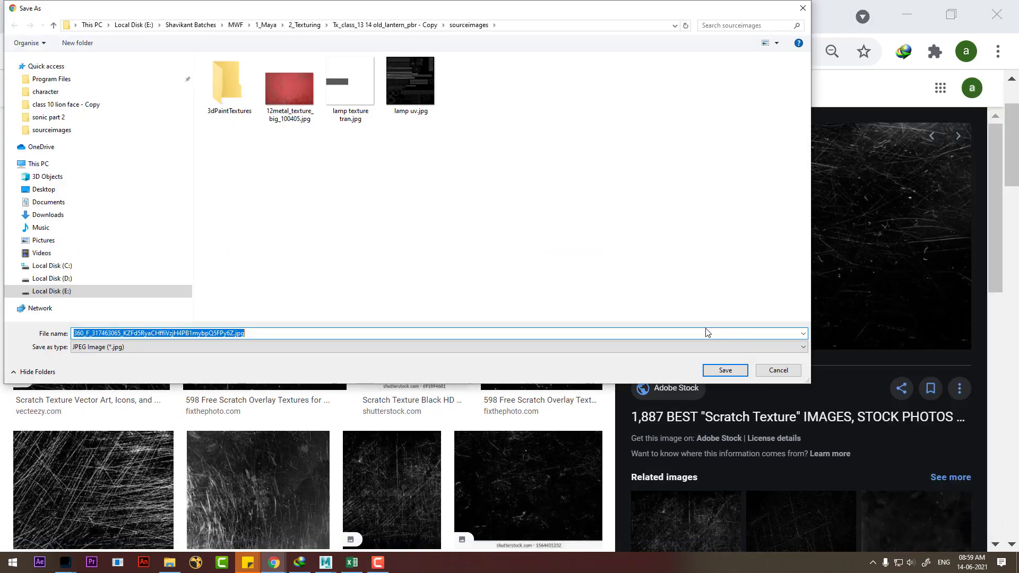
{"action": "left_click", "coordinate": [707, 369]}
{"action": "left_click", "coordinate": [67, 535]}
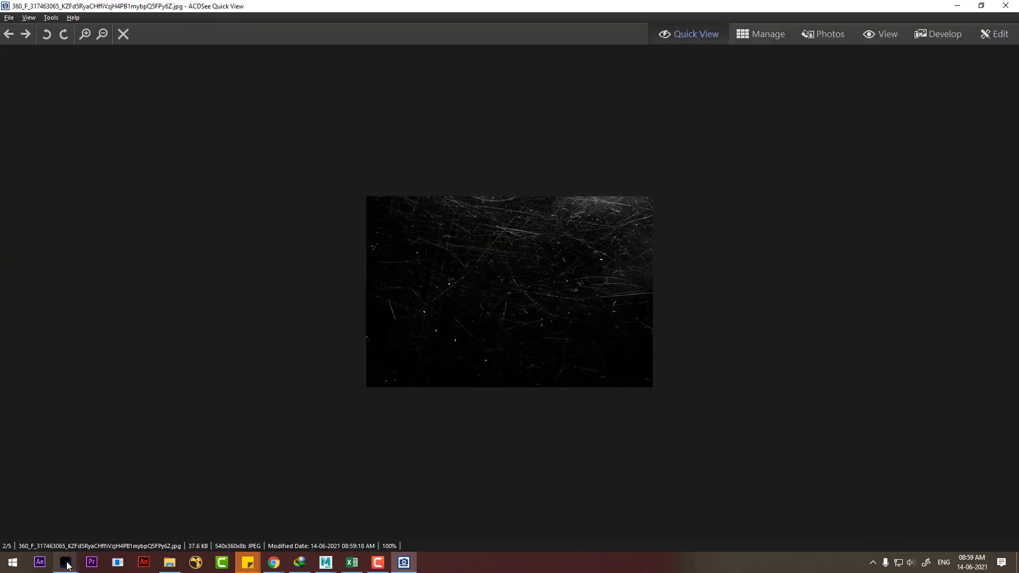
{"action": "key", "text": "alt+Tab"}
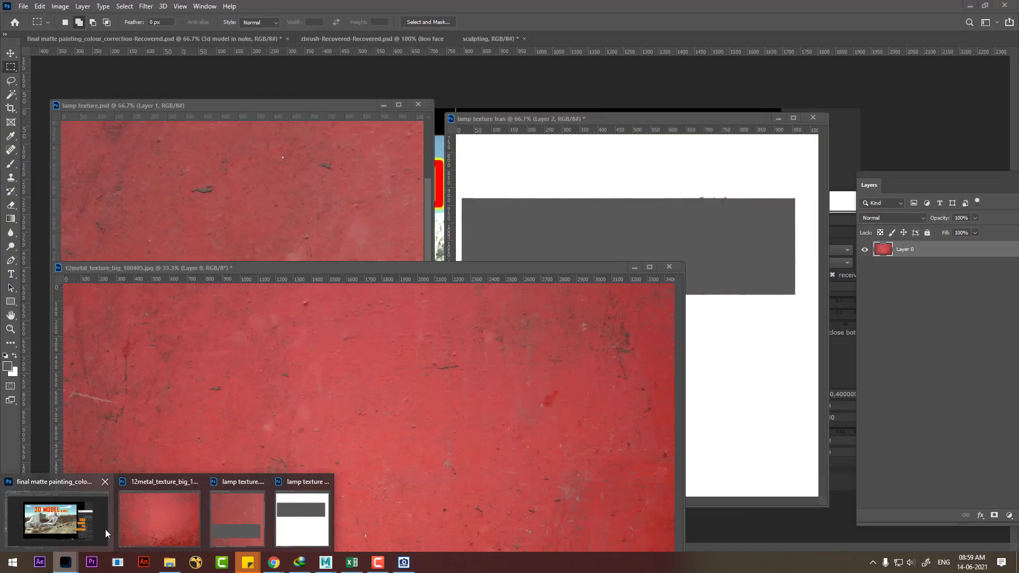
Step: Open the downloaded scratch JPG and move it into lamp texture.psd as a layer
{"action": "left_click", "coordinate": [105, 530]}
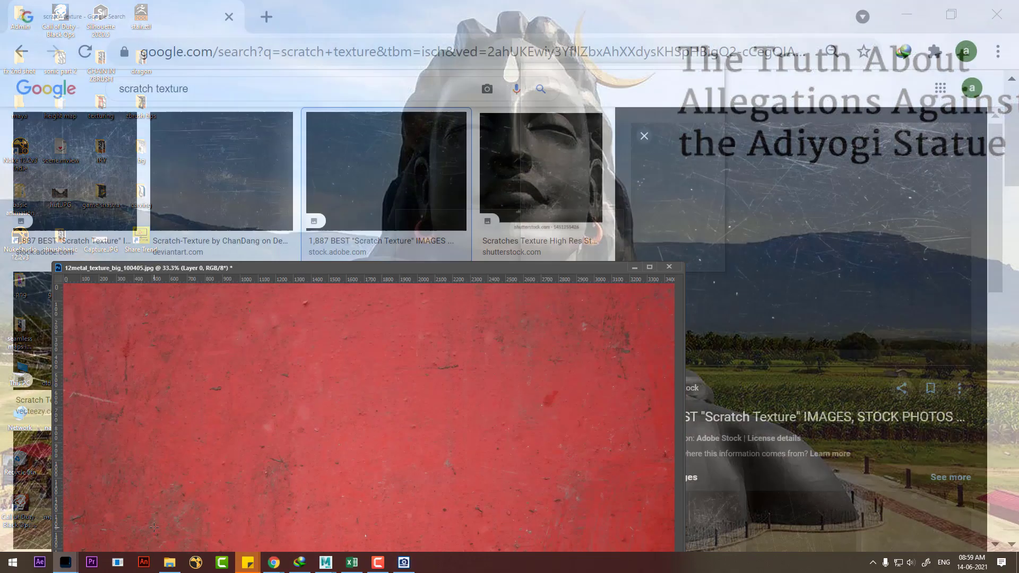
{"action": "left_click", "coordinate": [23, 6]}
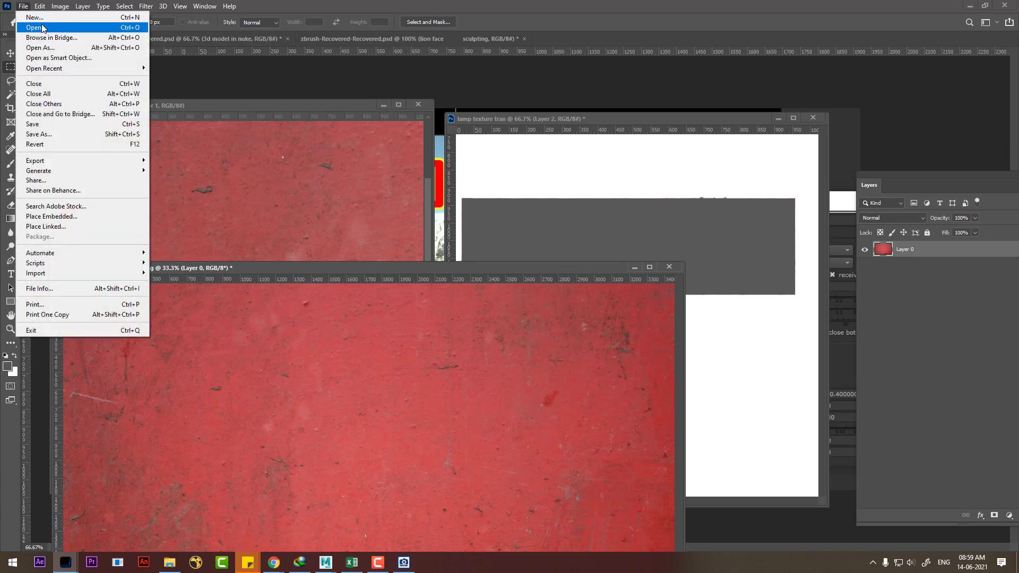
{"action": "left_click", "coordinate": [41, 31]}
{"action": "double_click", "coordinate": [255, 101]}
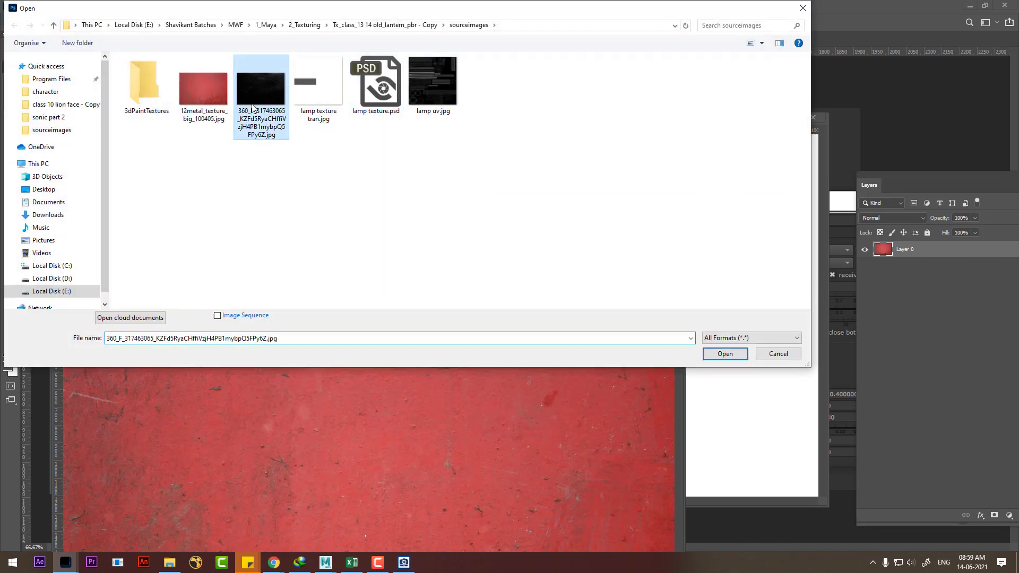
{"action": "left_click_drag", "start_coordinate": [233, 282], "coordinate": [504, 333]}
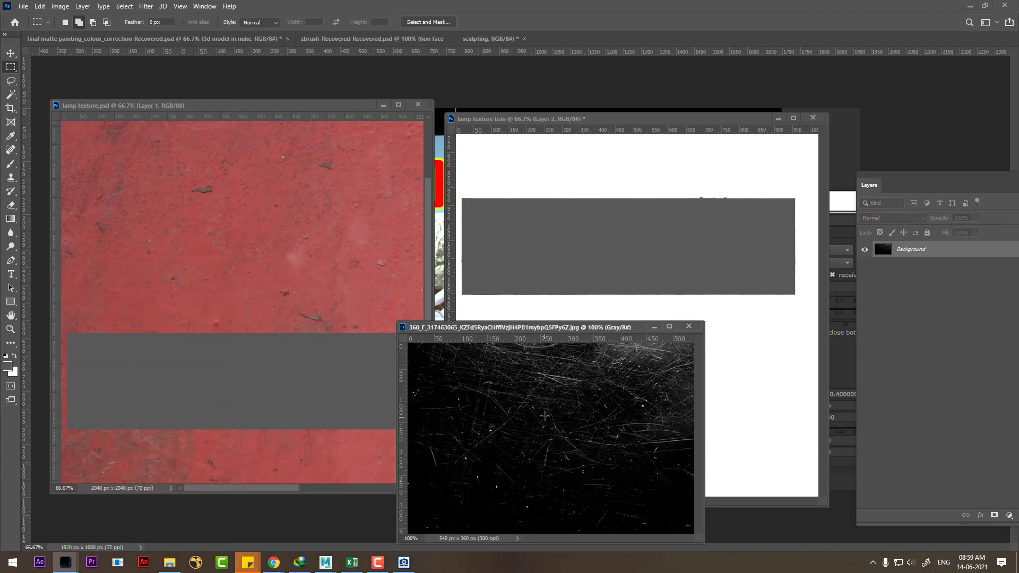
{"action": "key", "text": "v"}
{"action": "left_click_drag", "start_coordinate": [544, 412], "coordinate": [282, 381]}
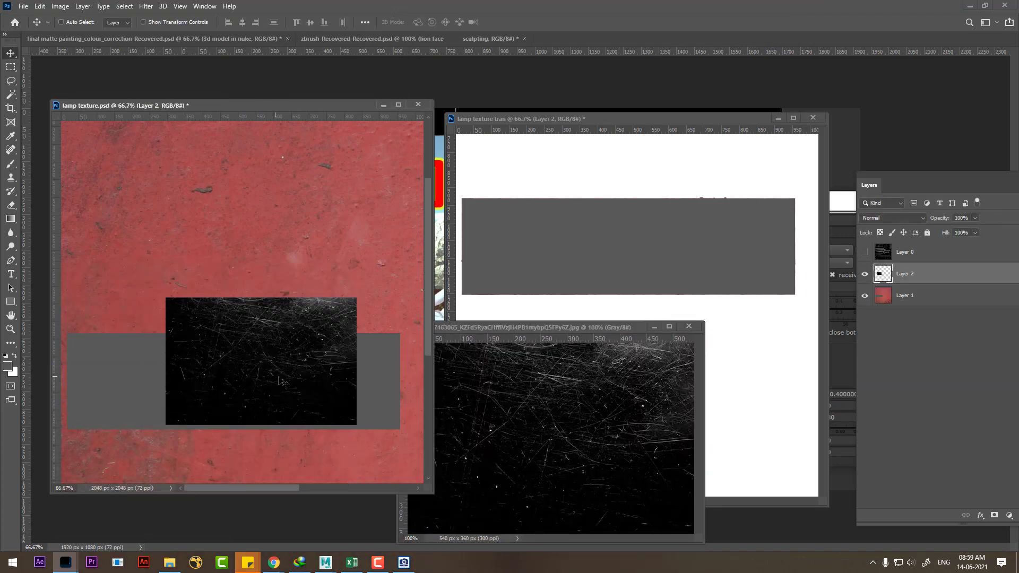
Step: Scale the scratches over the grey grid block's left part, then zoom to 200%
{"action": "left_click", "coordinate": [863, 253]}
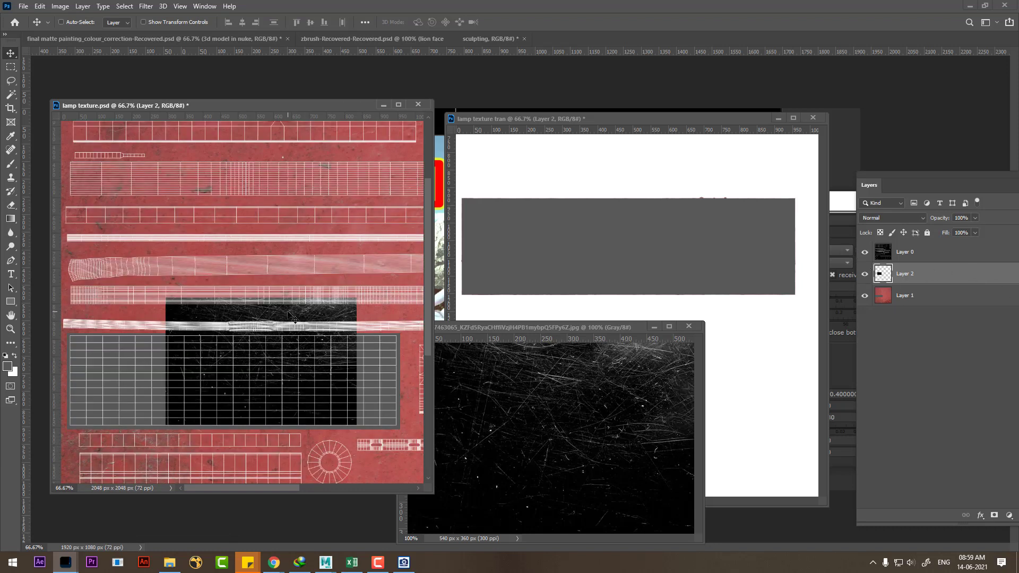
{"action": "left_click_drag", "start_coordinate": [293, 318], "coordinate": [190, 351]}
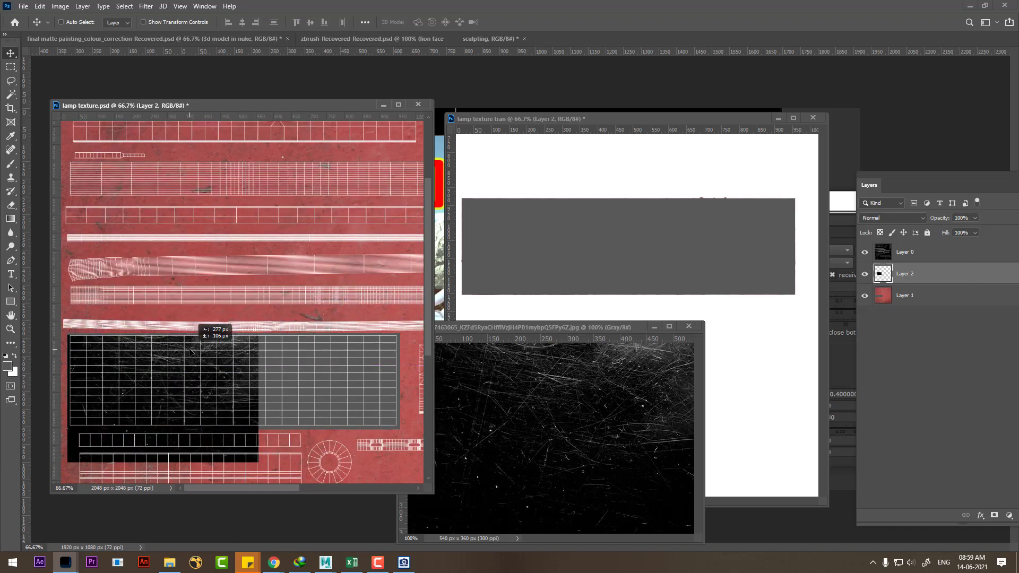
{"action": "key", "text": "ctrl+t"}
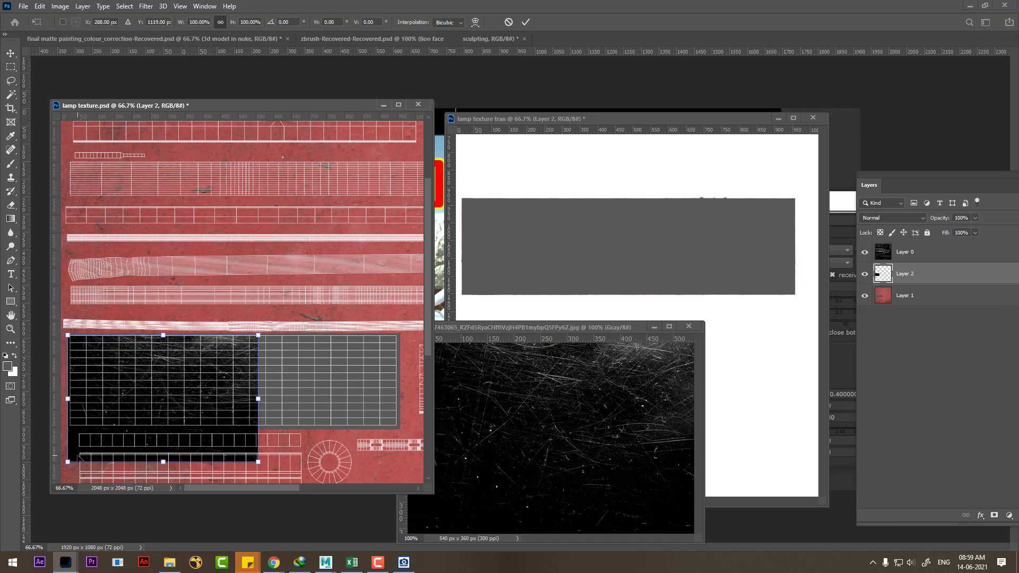
{"action": "mouse_move", "coordinate": [68, 462]}
{"action": "left_mouse_down"}
{"action": "mouse_move", "coordinate": [81, 435]}
{"action": "mouse_move", "coordinate": [114, 410]}
{"action": "left_mouse_up"}
{"action": "key", "text": "Return"}
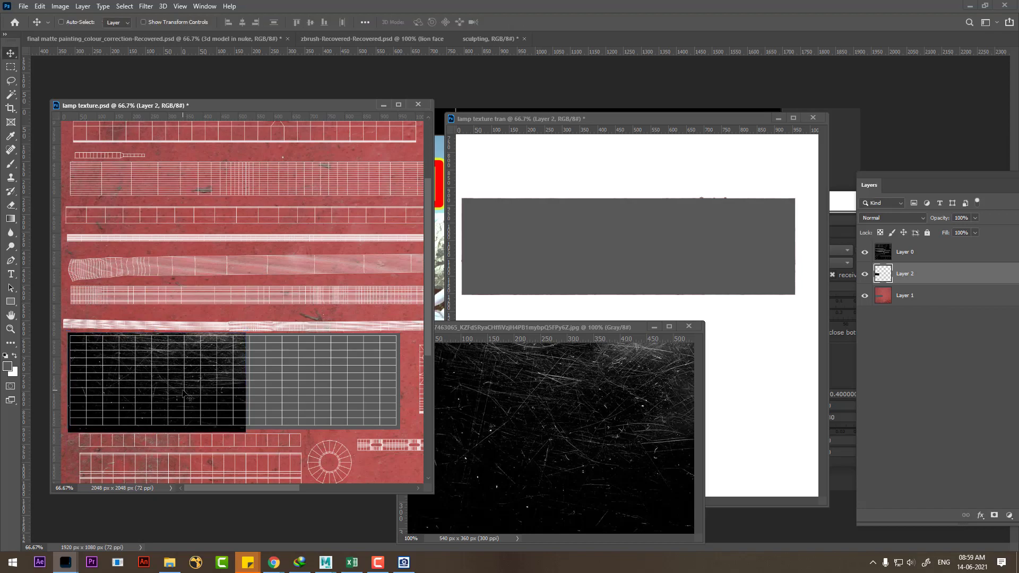
{"action": "key", "text": "ctrl+plus"}
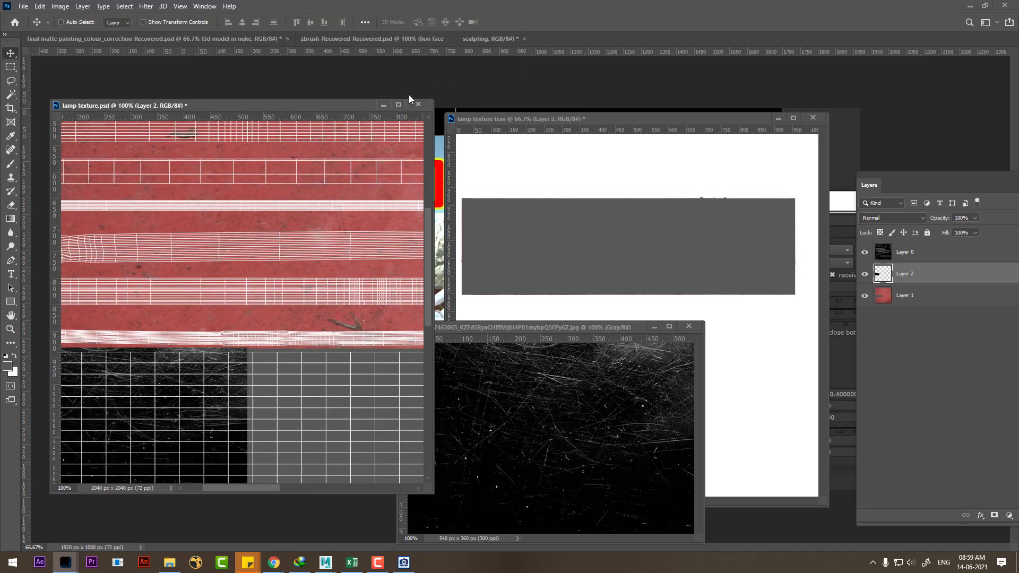
{"action": "left_click", "coordinate": [399, 104]}
{"action": "key", "text": "ctrl+plus"}
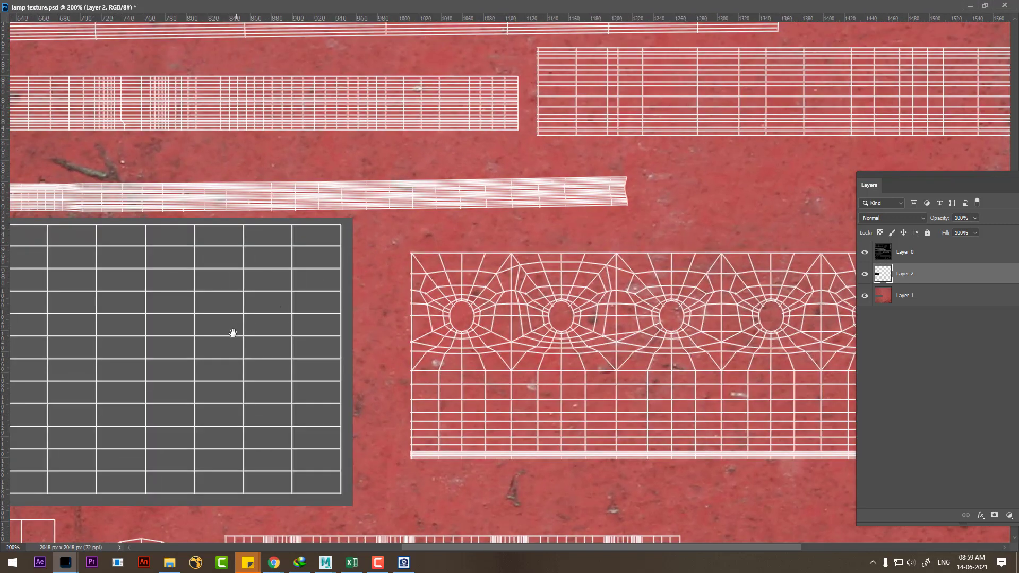
Step: Copy the scratches across the rest of the grey grid block and flip the copy horizontally
{"action": "left_click_drag", "start_coordinate": [232, 332], "coordinate": [637, 243]}
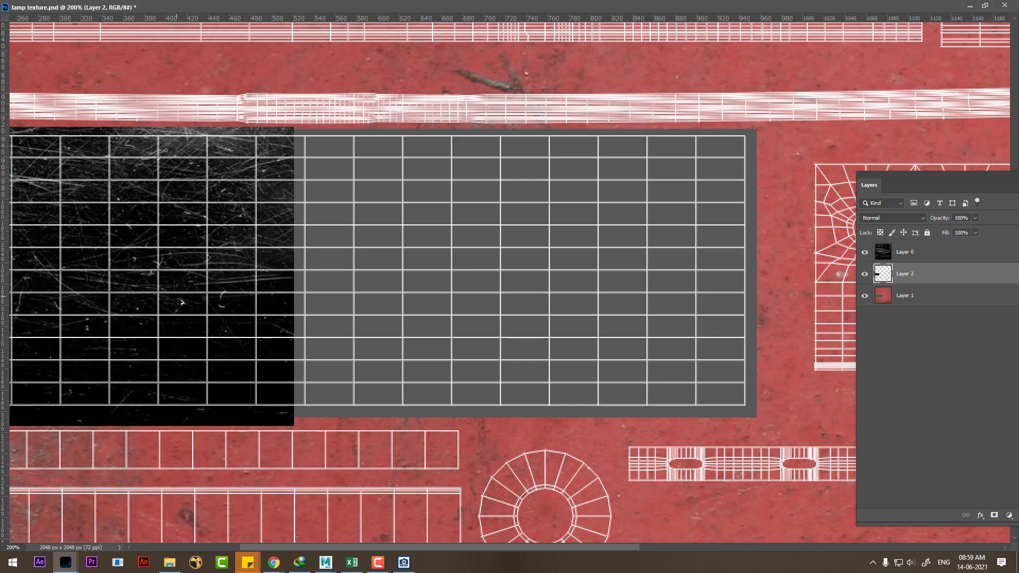
{"action": "mouse_move", "coordinate": [181, 302]}
{"action": "left_mouse_down"}
{"action": "mouse_move", "coordinate": [646, 293]}
{"action": "mouse_move", "coordinate": [661, 302]}
{"action": "left_mouse_up"}
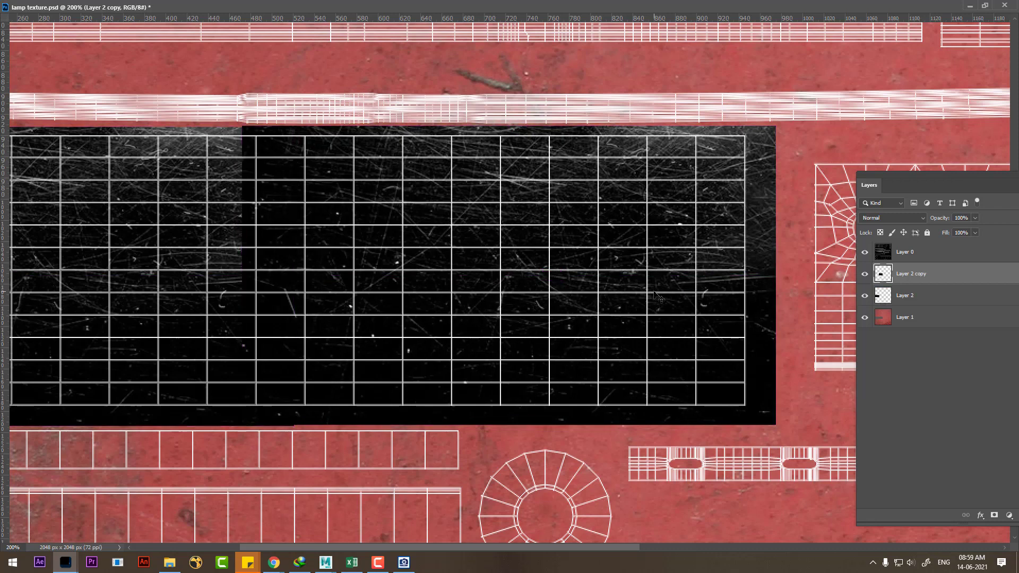
{"action": "key", "text": "ctrl+t"}
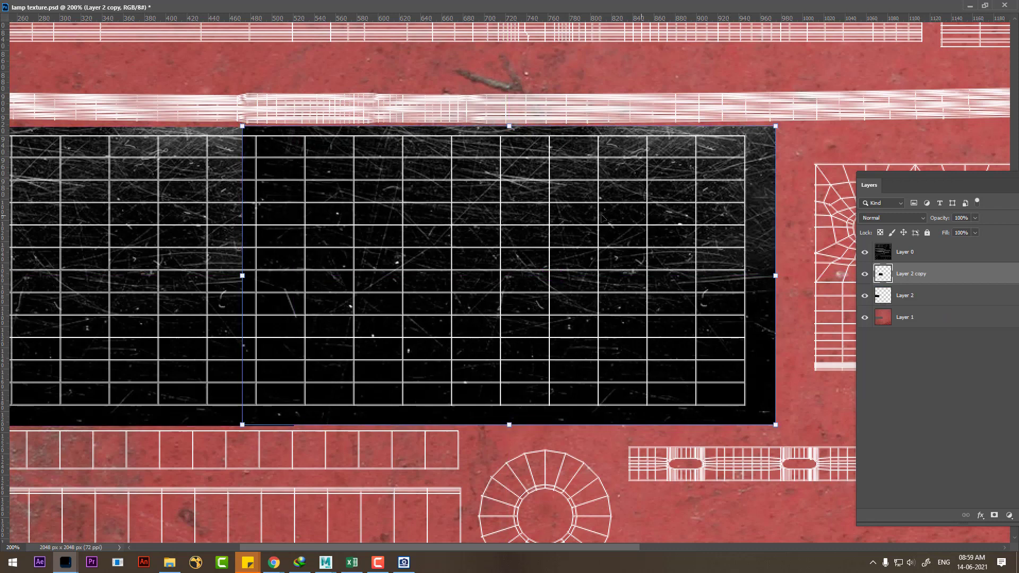
{"action": "right_click", "coordinate": [580, 212]}
{"action": "left_click", "coordinate": [652, 392]}
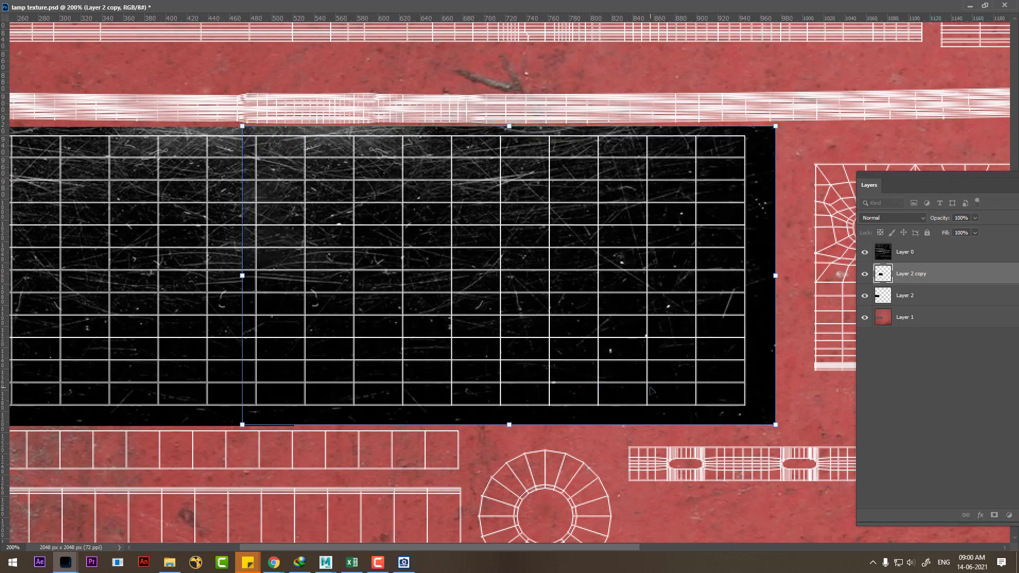
{"action": "key", "text": "Return"}
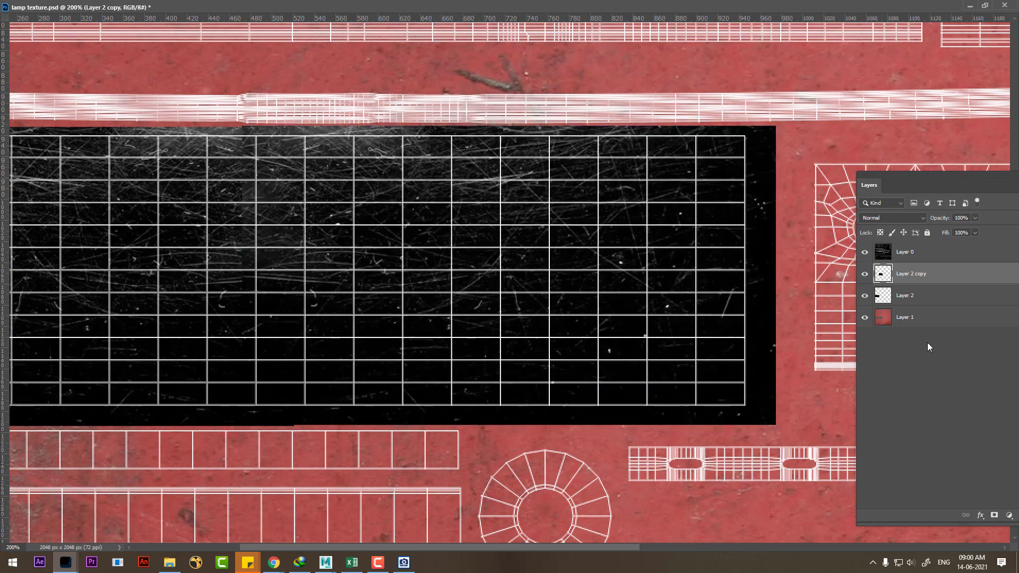
Step: Hide the UV wireframe and paint out the seam on a Layer 2 copy mask
{"action": "left_click", "coordinate": [864, 252]}
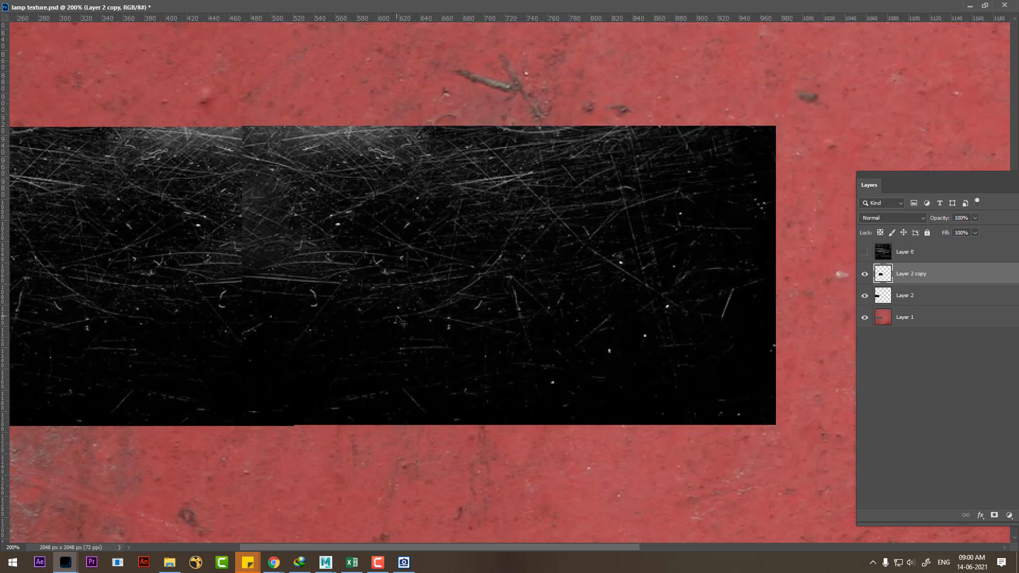
{"action": "left_click", "coordinate": [865, 274]}
{"action": "left_click", "coordinate": [864, 274]}
{"action": "left_click", "coordinate": [864, 253]}
{"action": "left_click", "coordinate": [864, 254]}
{"action": "left_click", "coordinate": [994, 515]}
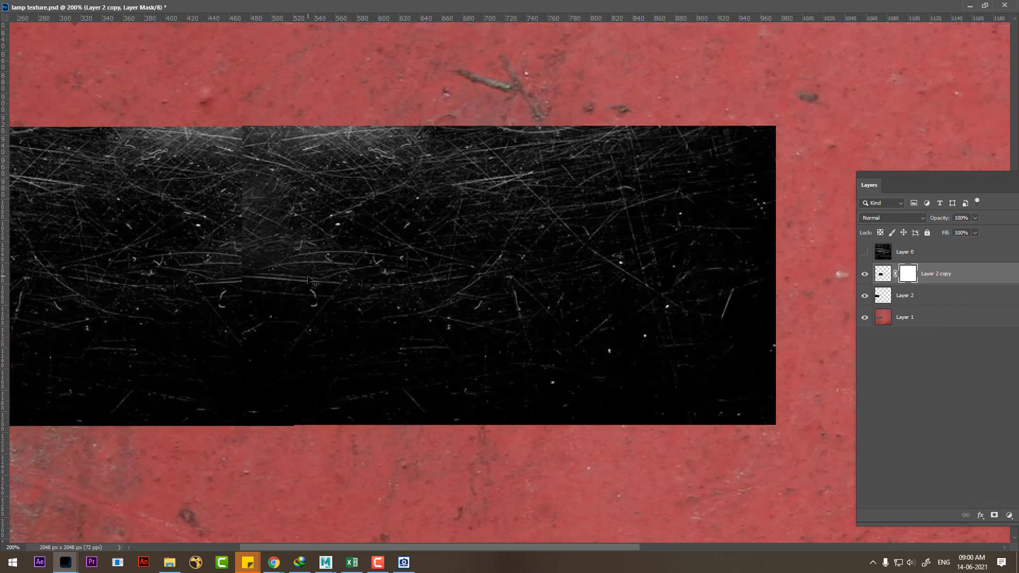
{"action": "key", "text": "b"}
{"action": "mouse_move", "coordinate": [216, 175]}
{"action": "left_mouse_down"}
{"action": "mouse_move", "coordinate": [231, 147]}
{"action": "mouse_move", "coordinate": [250, 417]}
{"action": "left_mouse_up"}
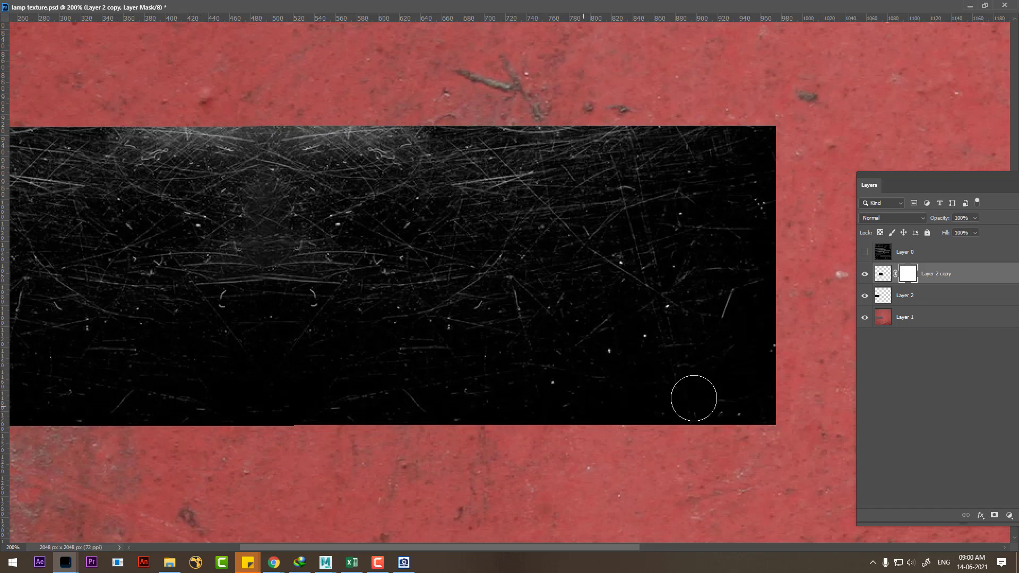
Step: Zoom out to 100%, save the texture, and switch back to Maya
{"action": "key", "text": "ctrl+minus"}
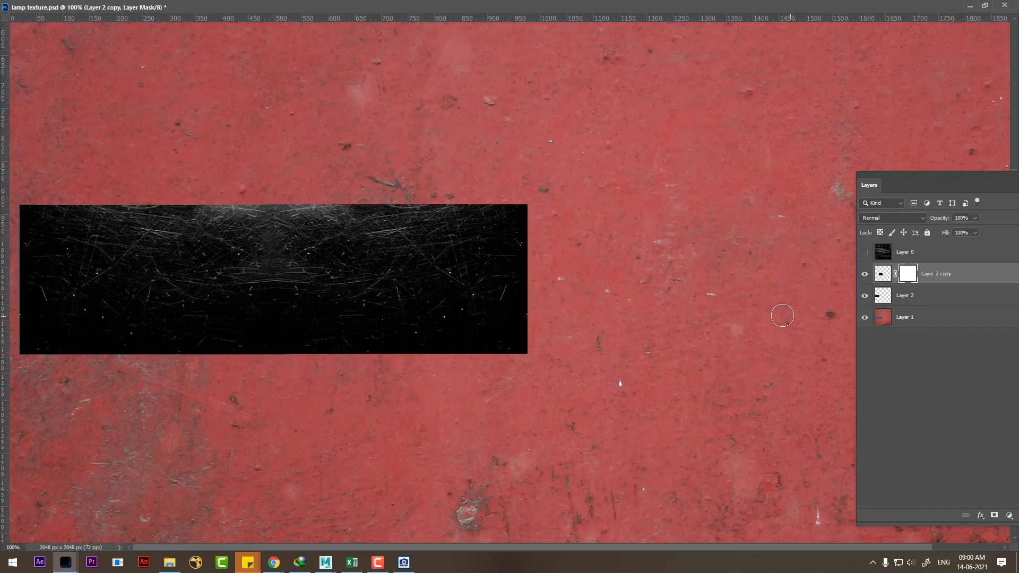
{"action": "key", "text": "ctrl+s"}
{"action": "left_click", "coordinate": [383, 518]}
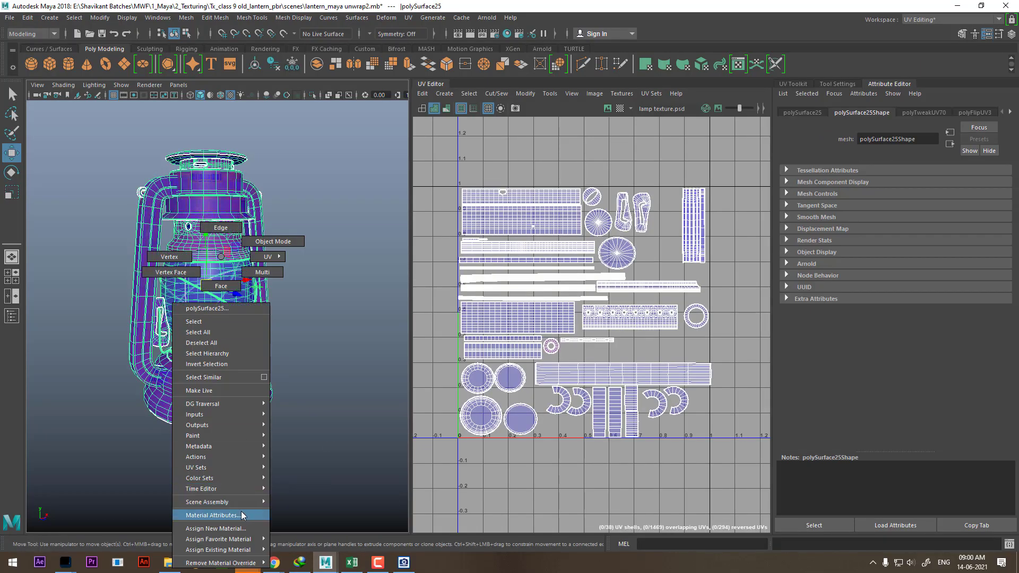
Step: Reload the lantern's lamp texture file from its material attributes
{"action": "right_click_drag", "start_coordinate": [222, 325], "coordinate": [222, 519]}
{"action": "left_click", "coordinate": [992, 230]}
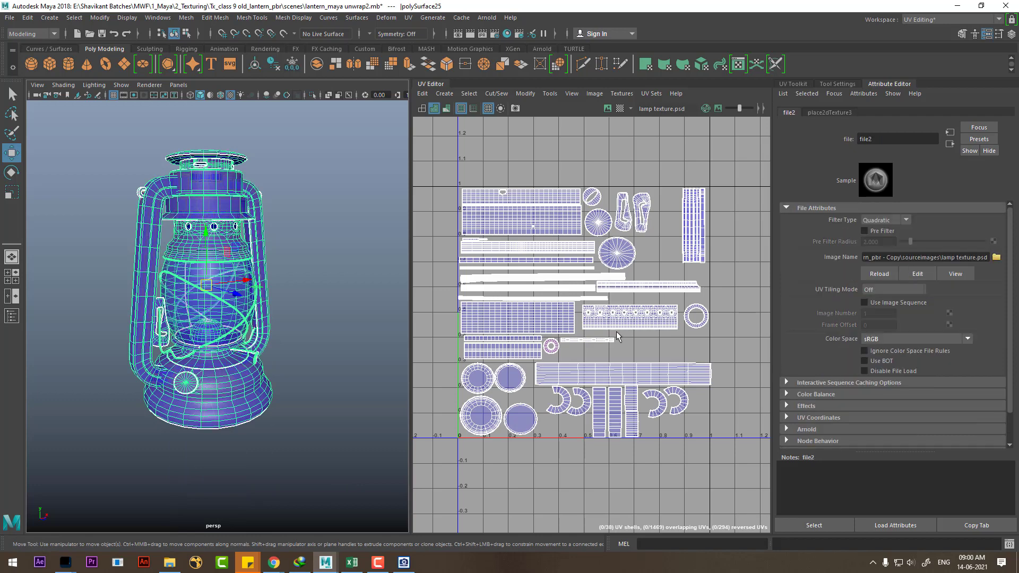
{"action": "left_click", "coordinate": [339, 345]}
Step: Set the viewport background to black and orbit to inspect the red scratched lantern
{"action": "right_click_drag", "start_coordinate": [339, 345], "coordinate": [382, 382], "text": "alt"}
{"action": "mouse_move", "coordinate": [382, 382]}
{"action": "left_mouse_down", "text": "alt"}
{"action": "mouse_move", "coordinate": [341, 375]}
{"action": "mouse_move", "coordinate": [337, 348]}
{"action": "mouse_move", "coordinate": [288, 324]}
{"action": "mouse_move", "coordinate": [284, 336]}
{"action": "mouse_move", "coordinate": [291, 311]}
{"action": "mouse_move", "coordinate": [336, 318]}
{"action": "mouse_move", "coordinate": [370, 335]}
{"action": "mouse_move", "coordinate": [320, 371]}
{"action": "mouse_move", "coordinate": [289, 332]}
{"action": "mouse_move", "coordinate": [234, 357]}
{"action": "mouse_move", "coordinate": [323, 342]}
{"action": "mouse_move", "coordinate": [308, 361]}
{"action": "mouse_move", "coordinate": [319, 372]}
{"action": "left_mouse_up", "text": "alt"}
{"action": "key", "text": "alt+b"}
{"action": "middle_click_drag", "start_coordinate": [319, 372], "coordinate": [209, 332], "text": "alt"}
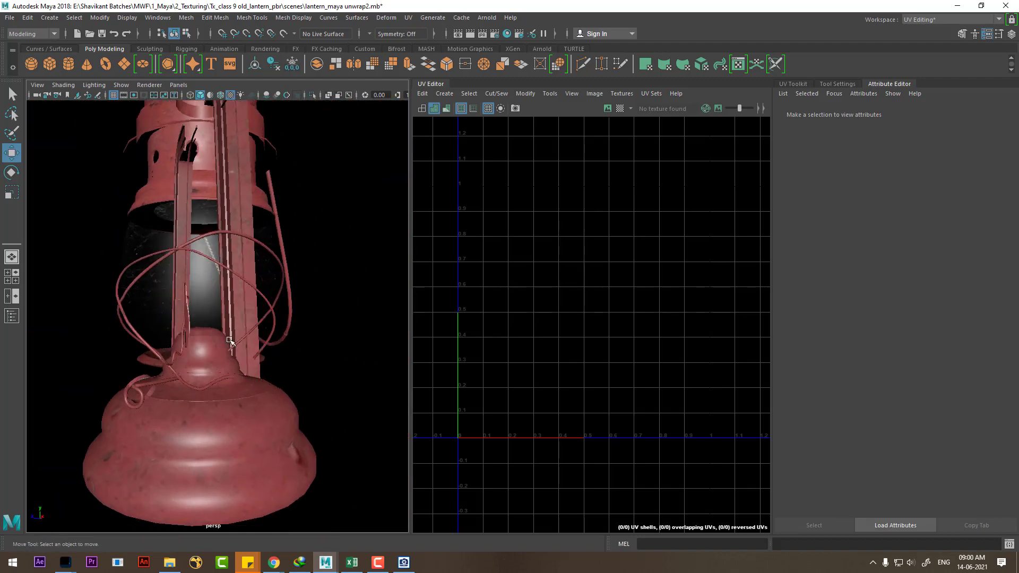
{"action": "mouse_move", "coordinate": [230, 340]}
{"action": "left_mouse_down", "text": "alt"}
{"action": "mouse_move", "coordinate": [204, 373]}
{"action": "mouse_move", "coordinate": [280, 364]}
{"action": "mouse_move", "coordinate": [311, 302]}
{"action": "mouse_move", "coordinate": [396, 359]}
{"action": "mouse_move", "coordinate": [400, 376]}
{"action": "mouse_move", "coordinate": [284, 346]}
{"action": "left_mouse_up", "text": "alt"}
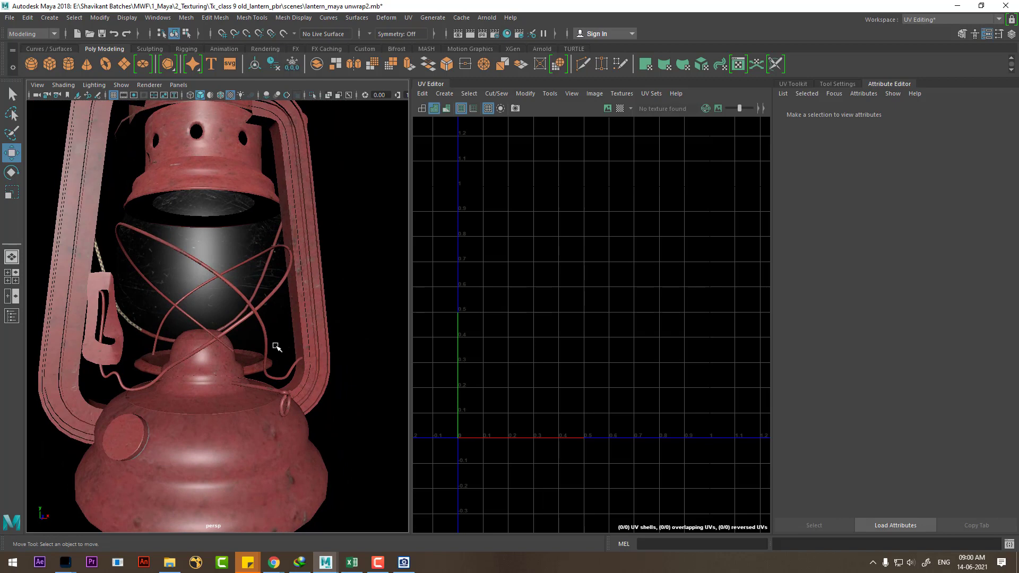
{"action": "key", "text": "alt+Tab"}
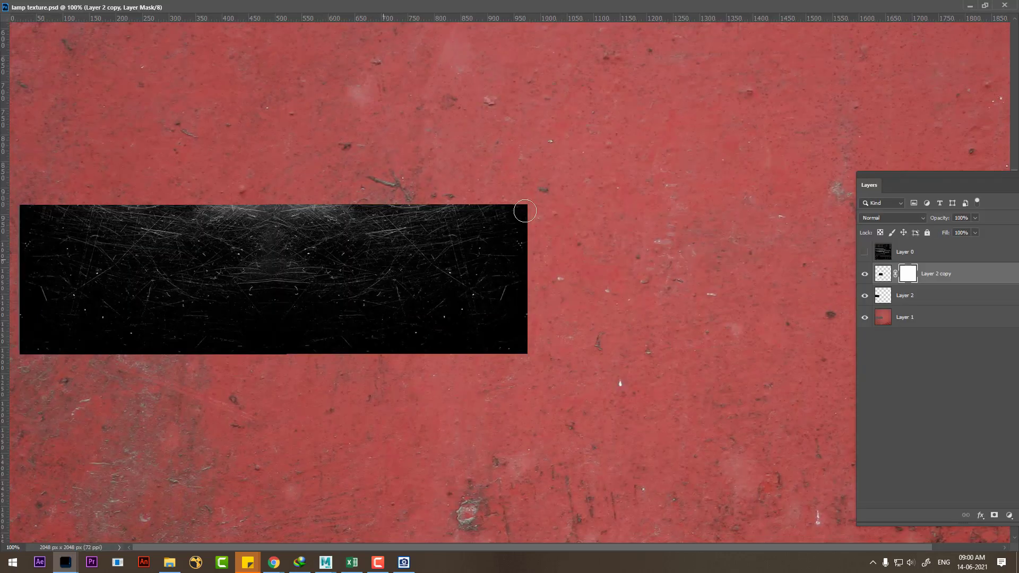
Step: Flip Layer 2 and its scratch copy vertically, then save lamp texture.psd
{"action": "left_click", "coordinate": [953, 294], "text": "ctrl"}
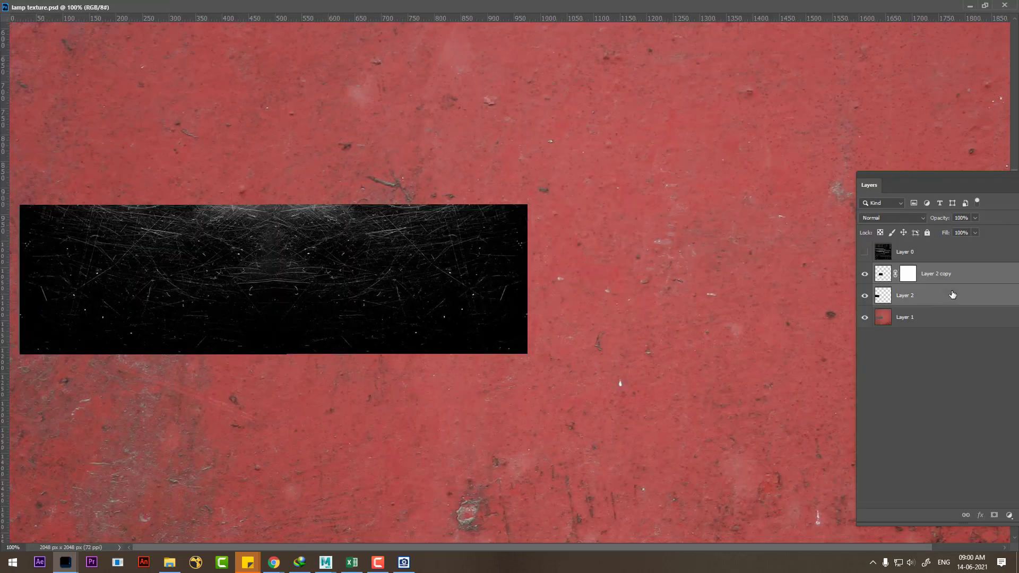
{"action": "key", "text": "ctrl+t"}
{"action": "right_click", "coordinate": [420, 267]}
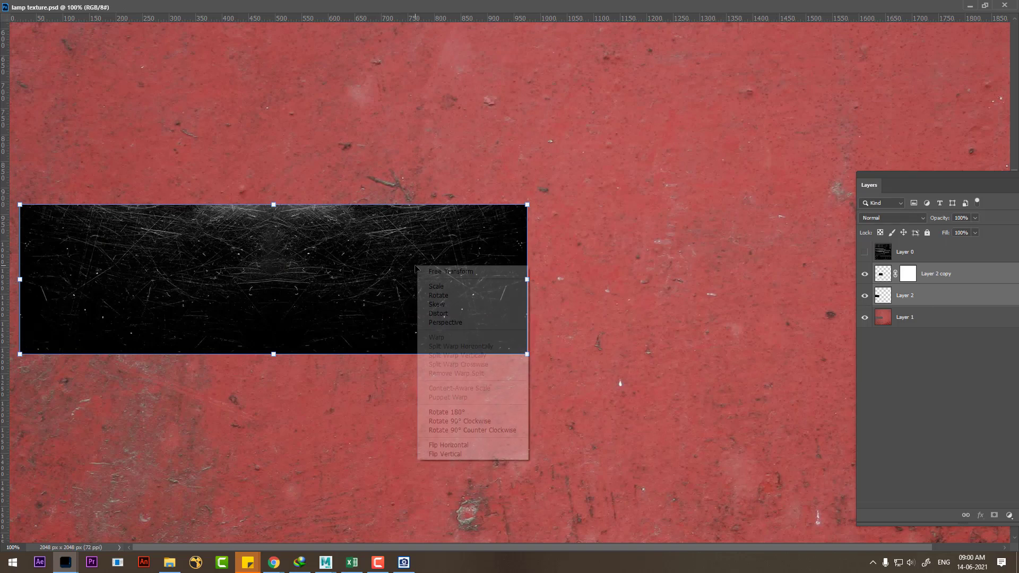
{"action": "left_click", "coordinate": [462, 455]}
{"action": "key", "text": "Return"}
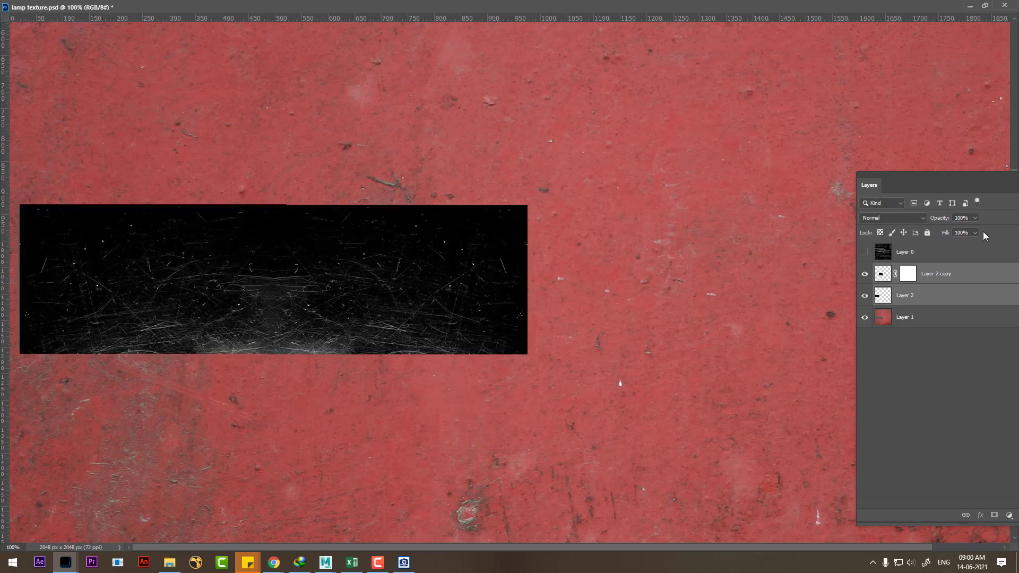
{"action": "key", "text": "ctrl+s"}
{"action": "key", "text": "alt+Tab"}
{"action": "key", "text": "alt+Tab"}
Step: Reload lamp texture.psd on the lantern's file2 node and orbit to preview the flipped scratches
{"action": "left_click", "coordinate": [524, 139]}
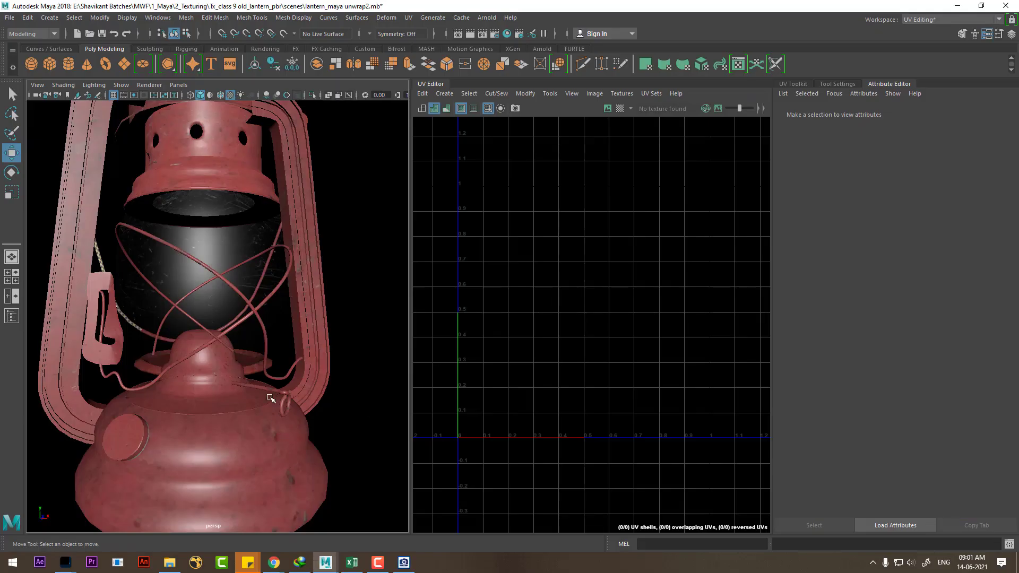
{"action": "left_click", "coordinate": [214, 238]}
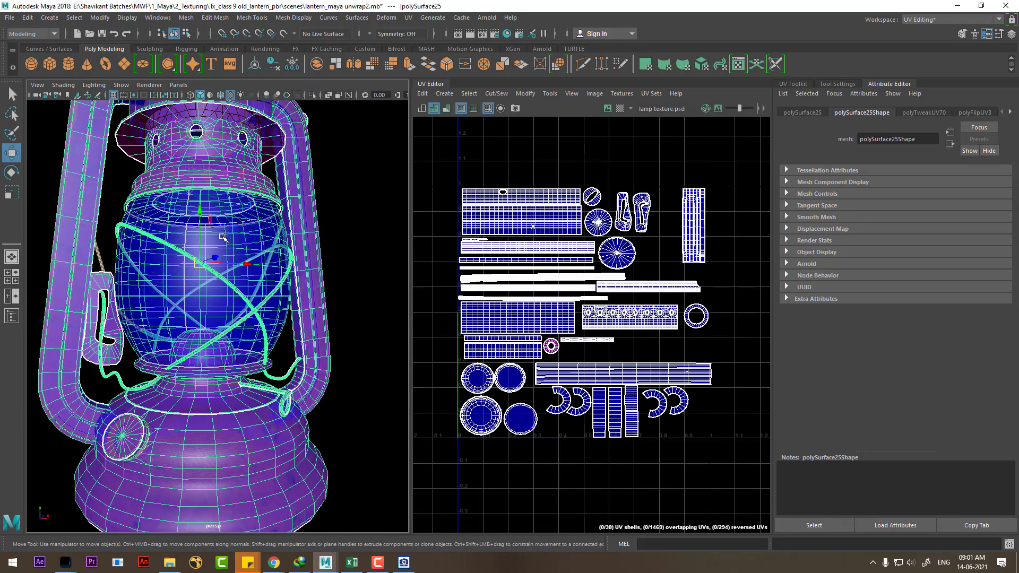
{"action": "right_click_drag", "start_coordinate": [222, 238], "coordinate": [238, 496]}
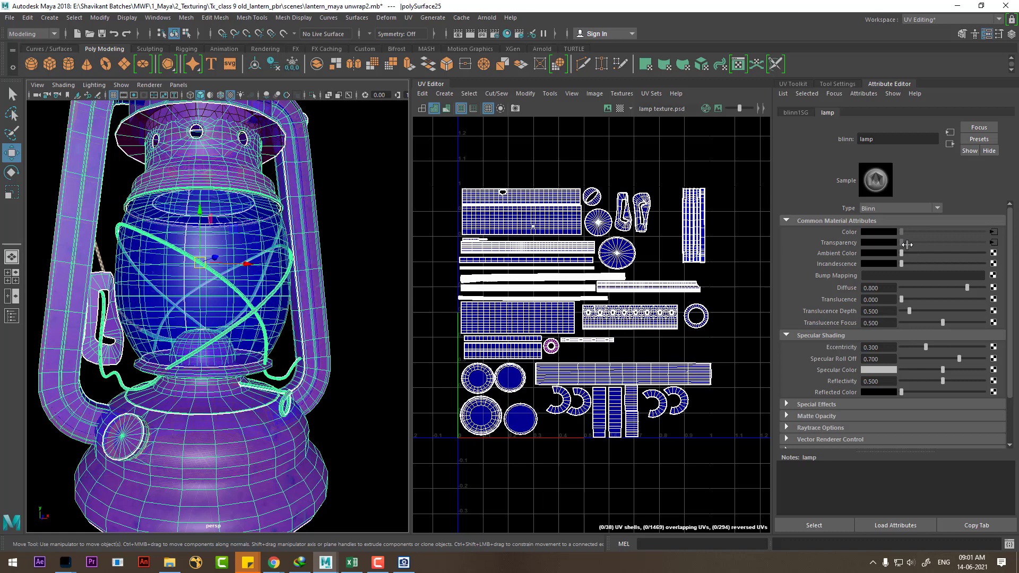
{"action": "left_click", "coordinate": [993, 242]}
{"action": "left_click", "coordinate": [950, 144]}
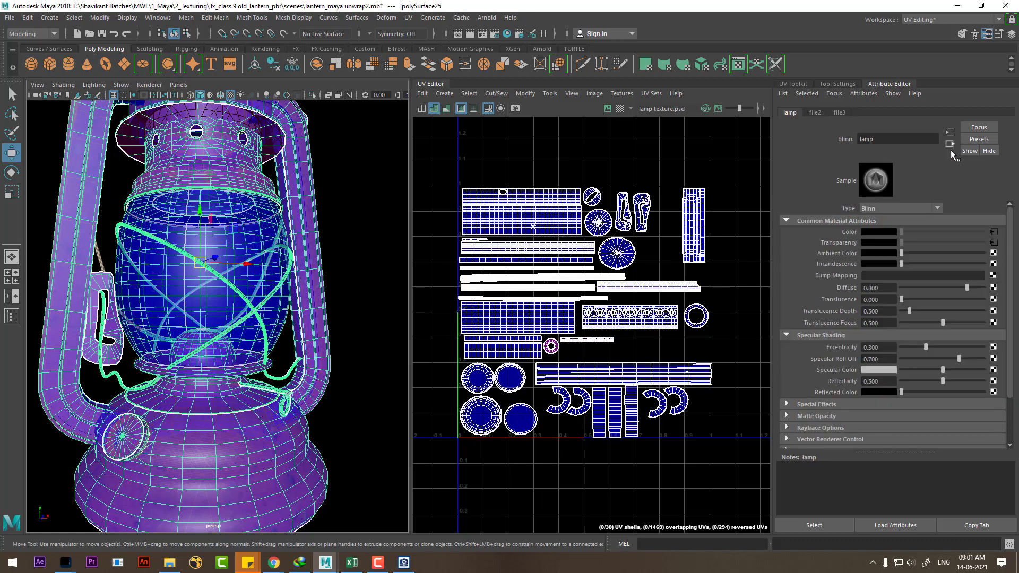
{"action": "left_click", "coordinate": [992, 231]}
{"action": "left_click", "coordinate": [340, 296]}
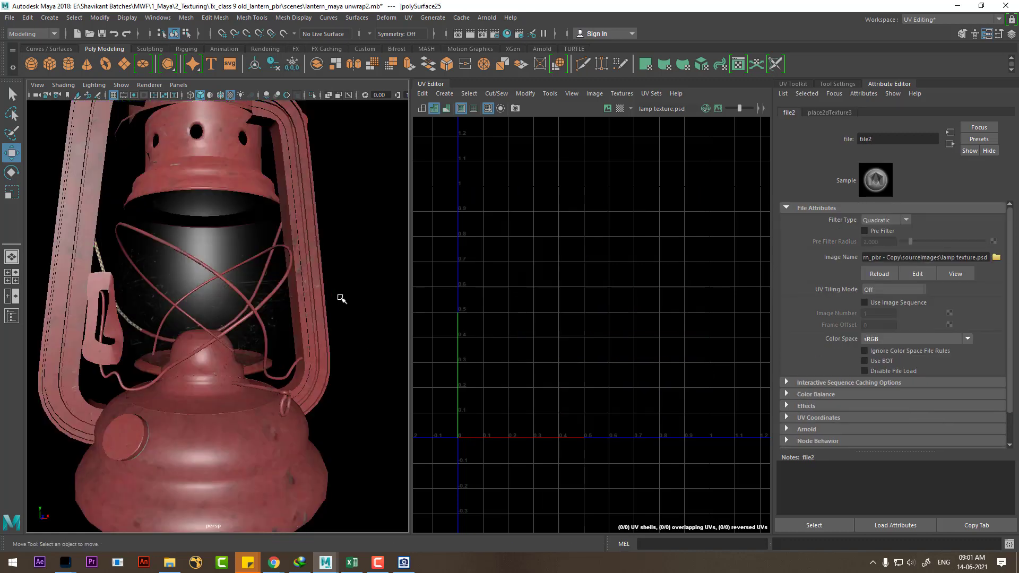
{"action": "mouse_move", "coordinate": [369, 295]}
{"action": "left_mouse_down", "text": "alt"}
{"action": "mouse_move", "coordinate": [266, 288]}
{"action": "mouse_move", "coordinate": [359, 295]}
{"action": "mouse_move", "coordinate": [432, 284]}
{"action": "mouse_move", "coordinate": [361, 294]}
{"action": "left_mouse_up", "text": "alt"}
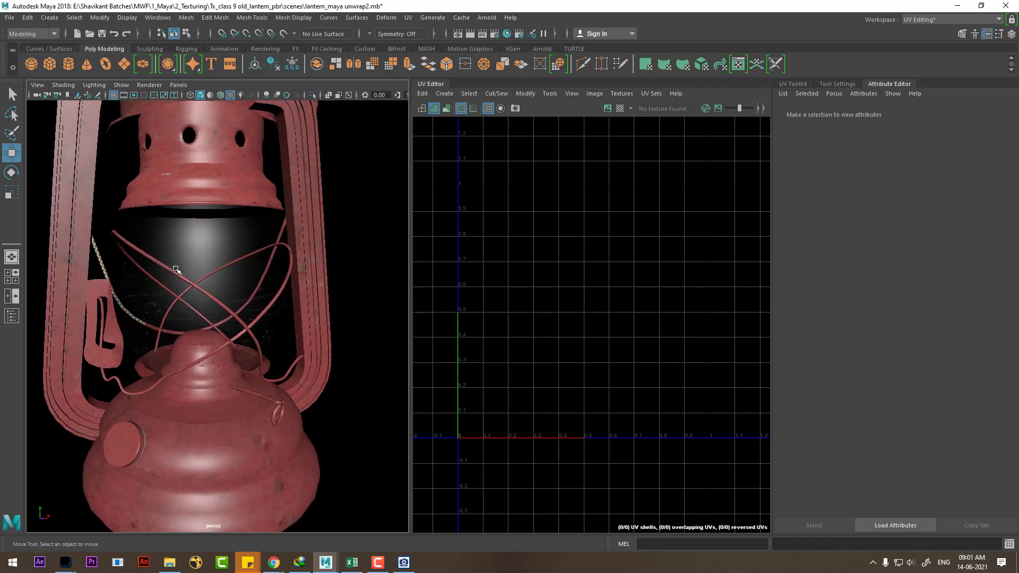
{"action": "key", "text": "alt+Tab"}
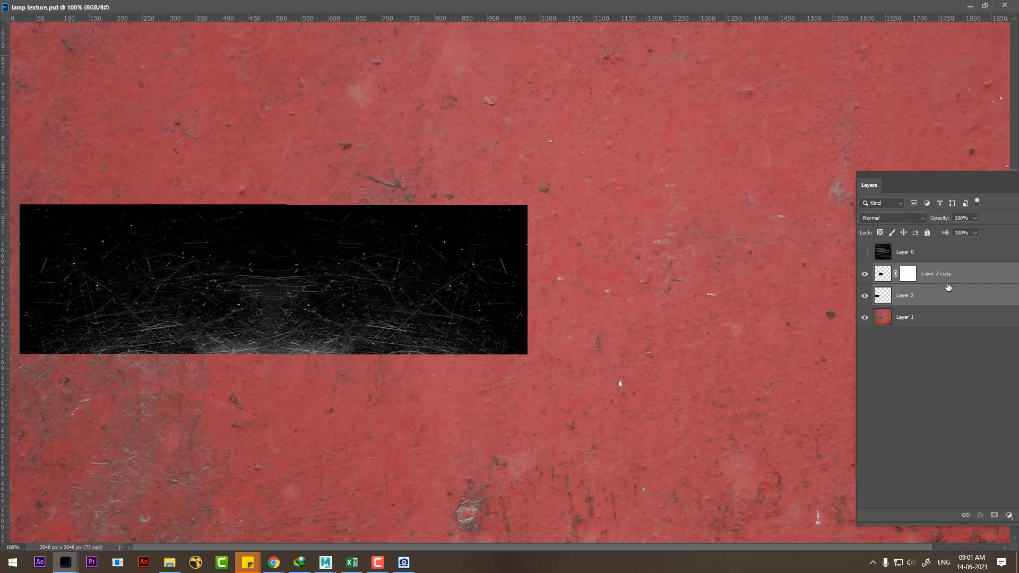
Step: Duplicate the scratch layers, flip them horizontally and vertically, and merge into Layer 2 copy 3
{"action": "key", "text": "ctrl+j"}
{"action": "key", "text": "ctrl+t"}
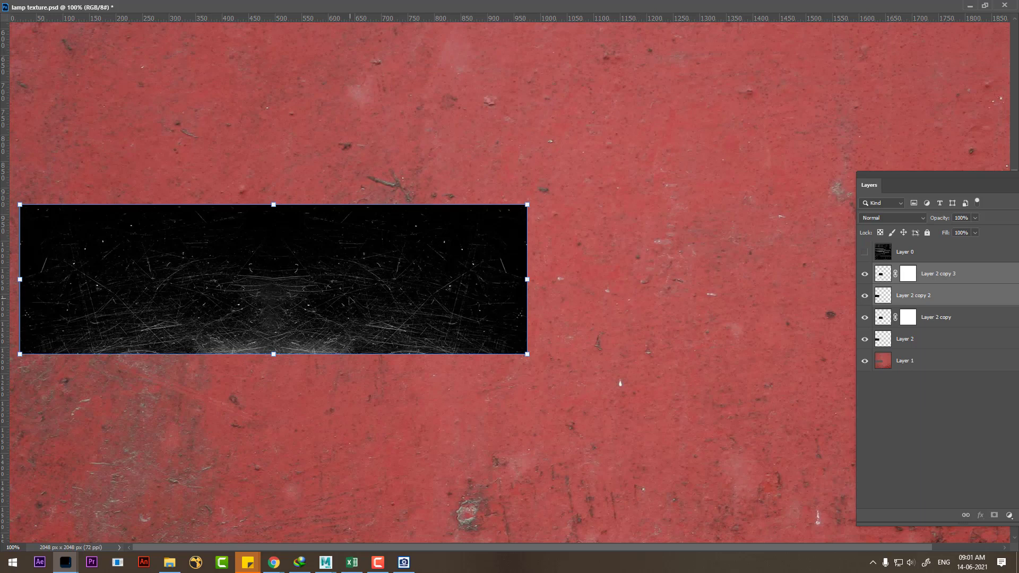
{"action": "right_click", "coordinate": [333, 278]}
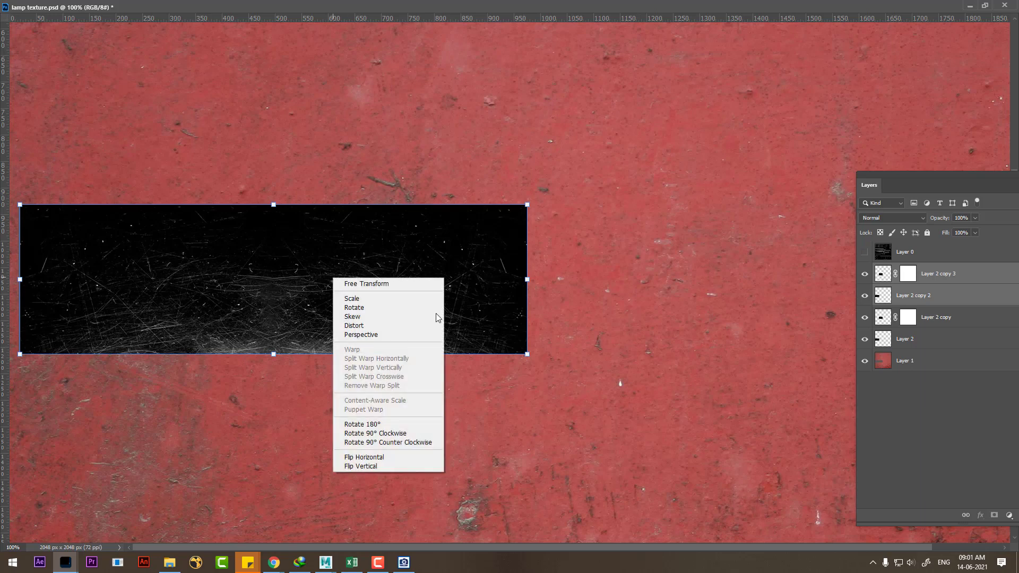
{"action": "left_click", "coordinate": [394, 462]}
{"action": "right_click", "coordinate": [353, 477]}
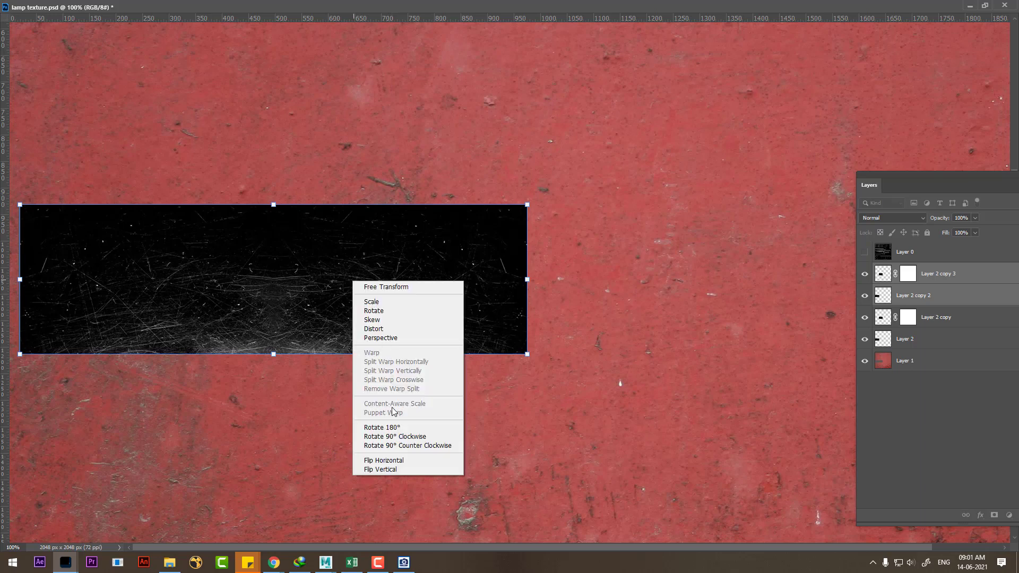
{"action": "left_click", "coordinate": [390, 471]}
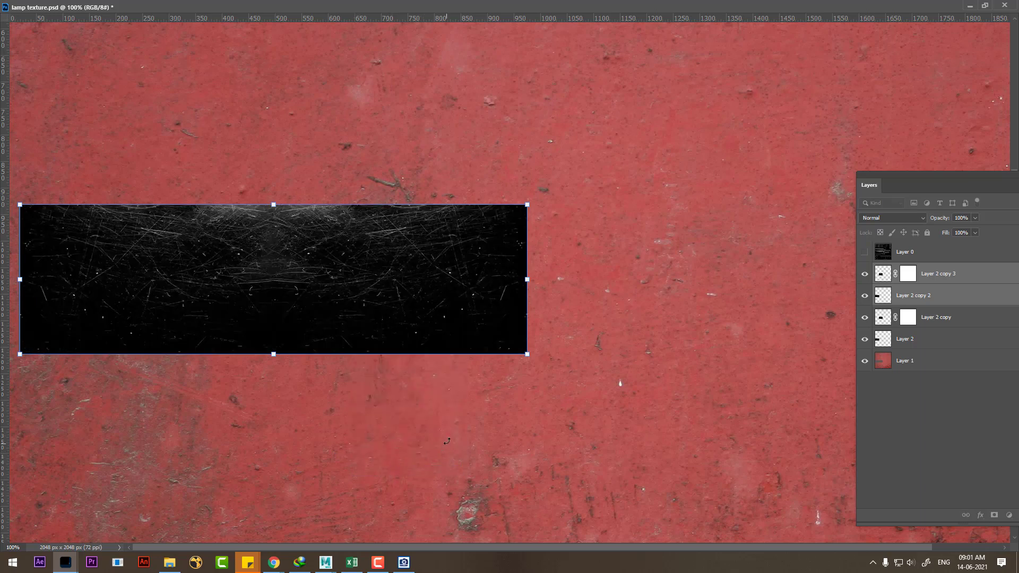
{"action": "key", "text": "Return"}
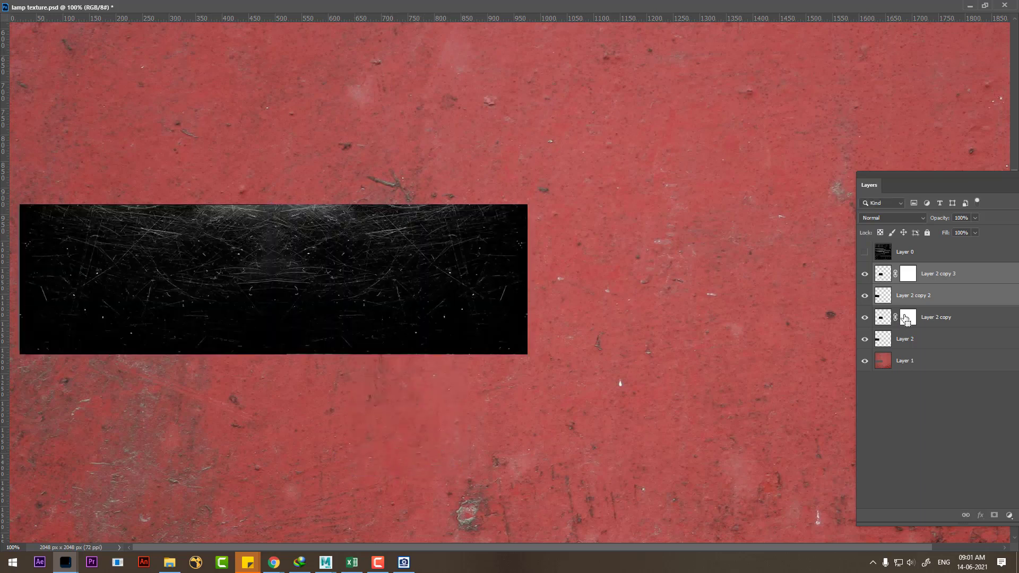
{"action": "key", "text": "ctrl+e"}
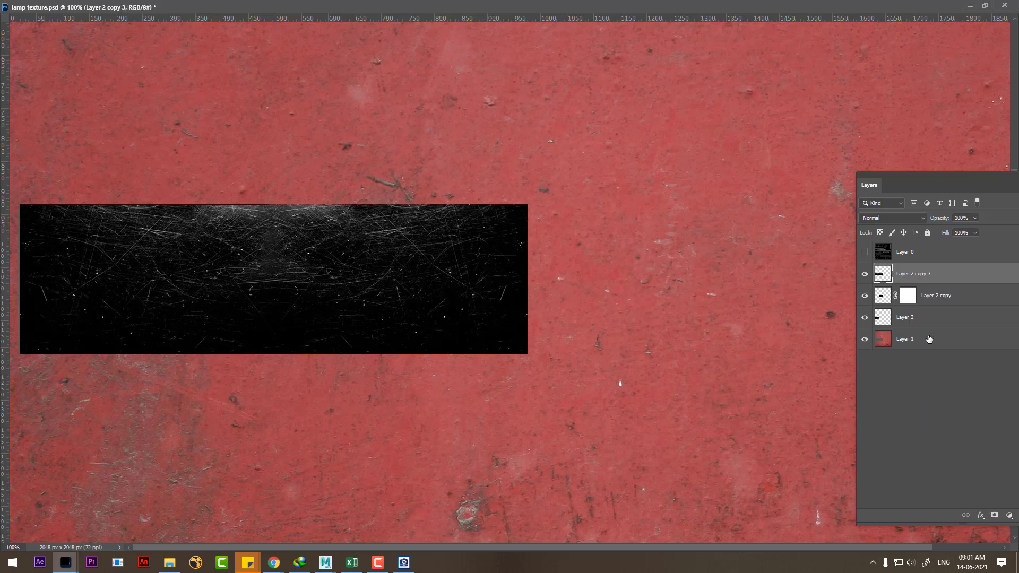
{"action": "key", "text": "bracketright"}
Step: Mask Layer 2 copy 3, paint out its lower edge and bright central arcs, and save
{"action": "left_click", "coordinate": [993, 516]}
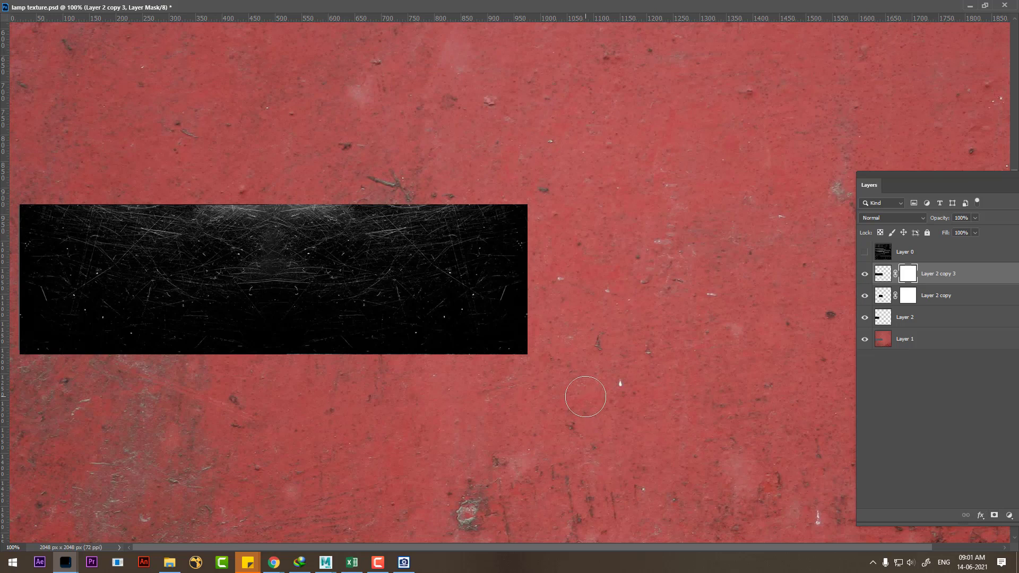
{"action": "key", "text": "bracketright"}
{"action": "key", "text": "bracketright"}
{"action": "key", "text": "bracketright"}
{"action": "key", "text": "bracketright"}
{"action": "mouse_move", "coordinate": [329, 372]}
{"action": "left_mouse_down"}
{"action": "mouse_move", "coordinate": [182, 396]}
{"action": "mouse_move", "coordinate": [293, 342]}
{"action": "mouse_move", "coordinate": [75, 326]}
{"action": "mouse_move", "coordinate": [56, 373]}
{"action": "left_mouse_up"}
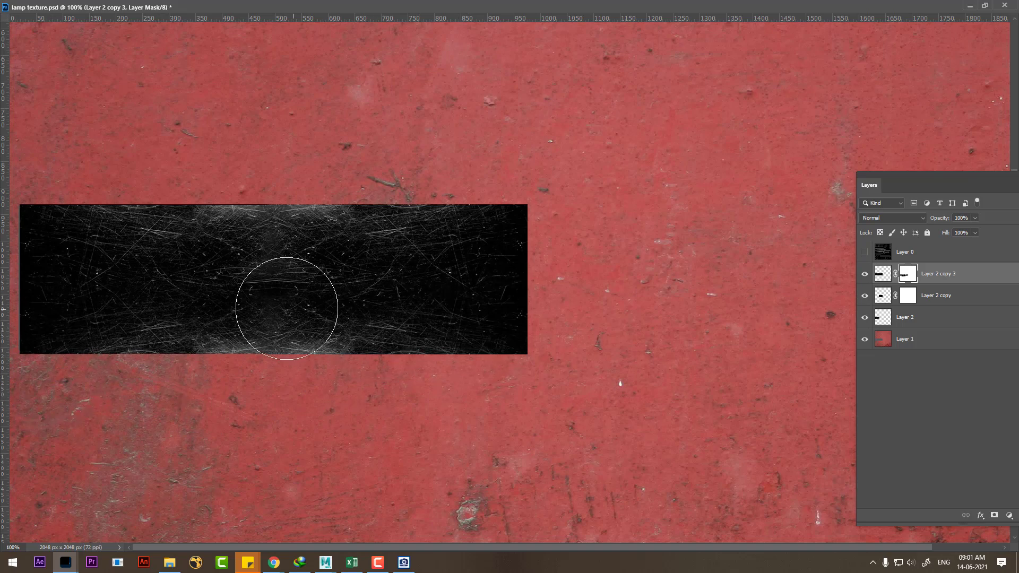
{"action": "left_click", "coordinate": [263, 297]}
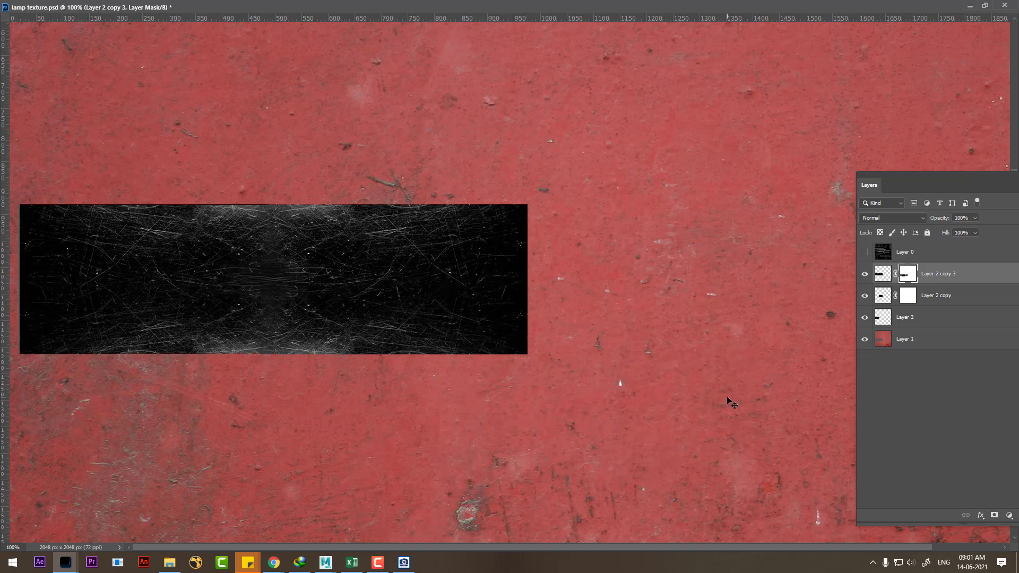
{"action": "key", "text": "ctrl+s"}
Step: Group Layer 2, Layer 2 copy and Layer 2 copy 3 together
{"action": "left_click", "coordinate": [950, 298], "text": "shift"}
{"action": "left_click", "coordinate": [937, 320], "text": "shift"}
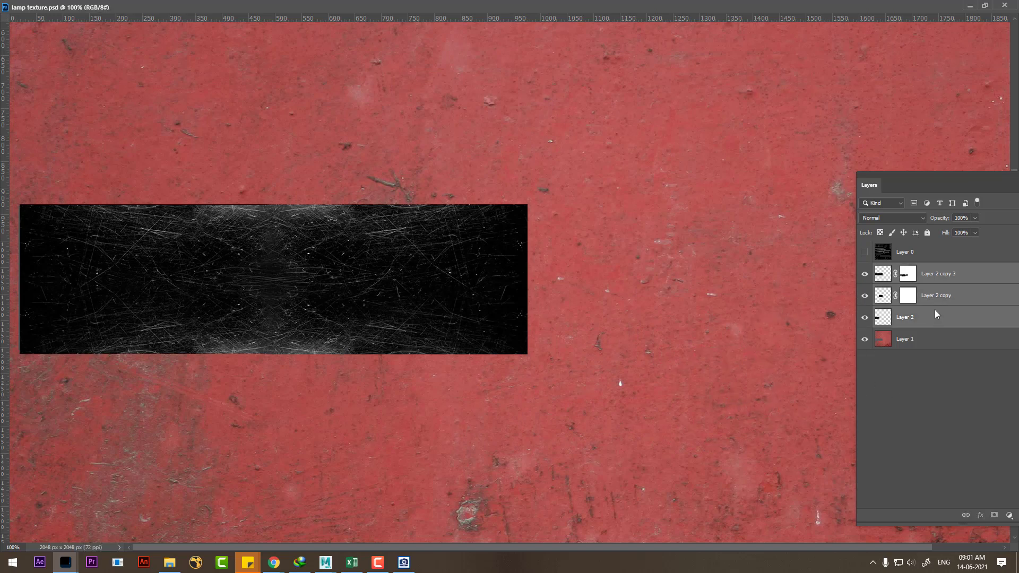
{"action": "key", "text": "ctrl+g"}
{"action": "type", "text": "glass"}
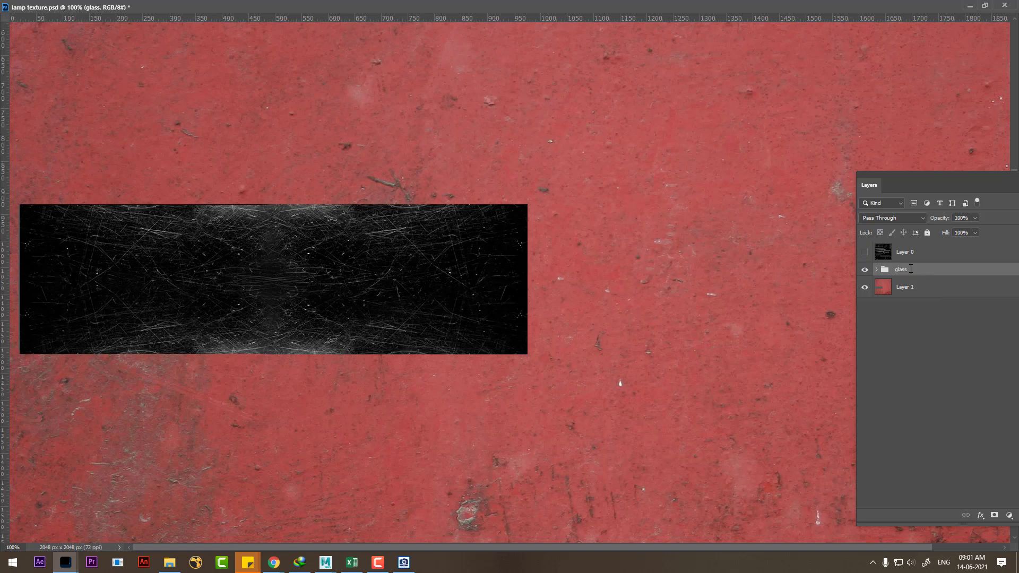
Step: Reload the lamp texture.psd file node on the selected lantern's material
{"action": "key", "text": "alt+Tab"}
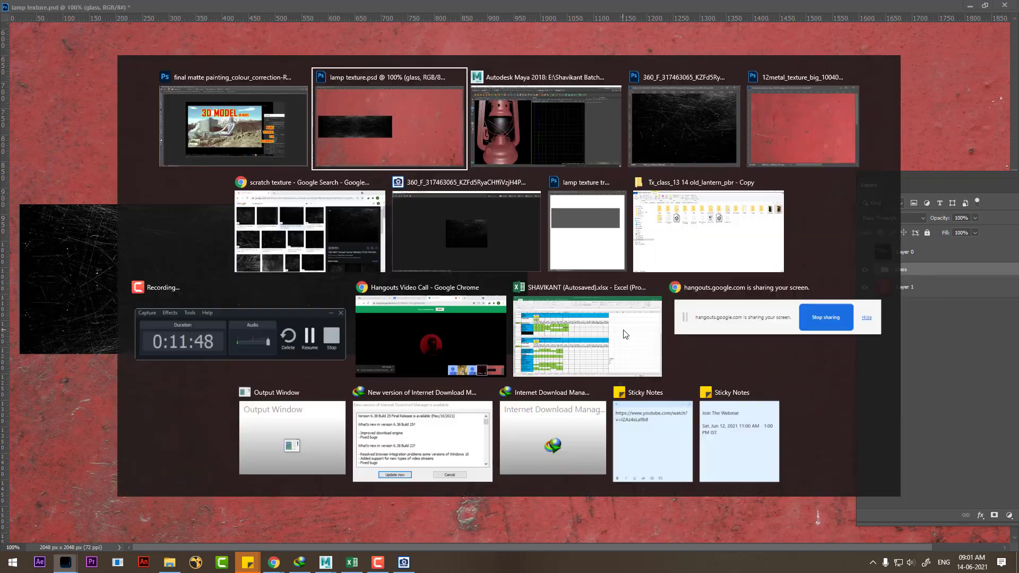
{"action": "key", "text": "alt+Tab"}
{"action": "left_click_drag", "start_coordinate": [265, 486], "coordinate": [243, 373]}
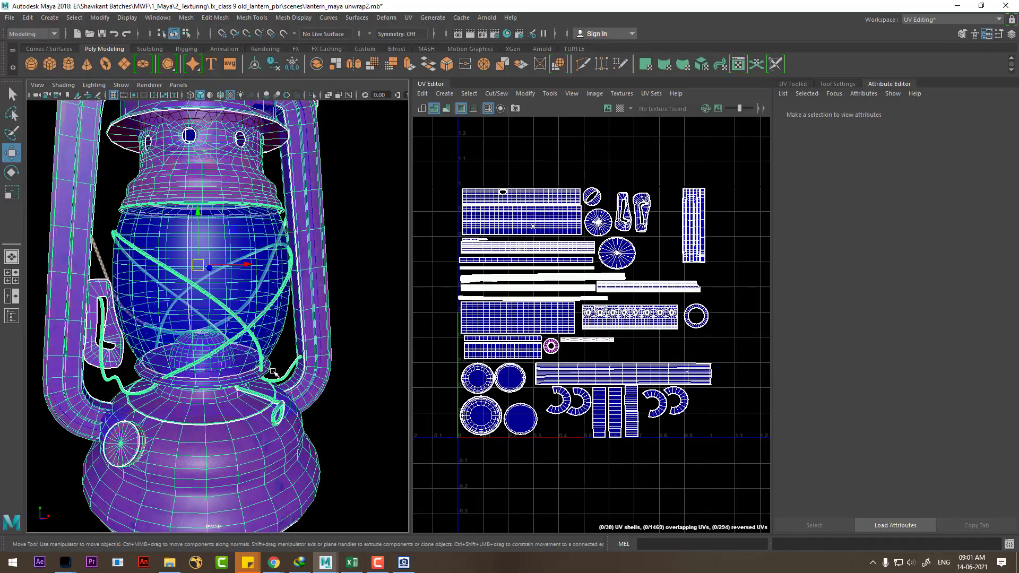
{"action": "right_click_drag", "start_coordinate": [308, 285], "coordinate": [261, 505]}
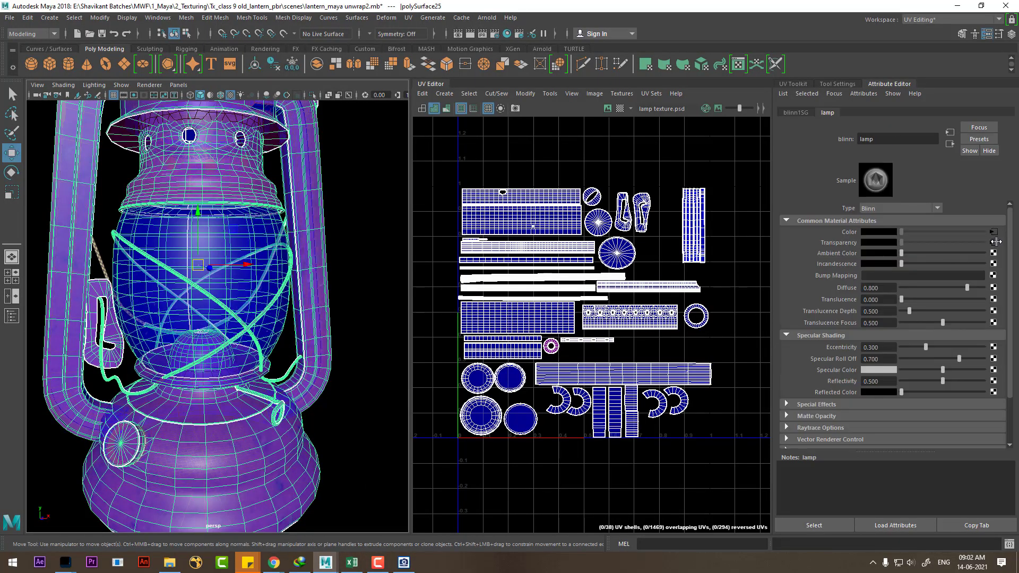
{"action": "left_click", "coordinate": [994, 242]}
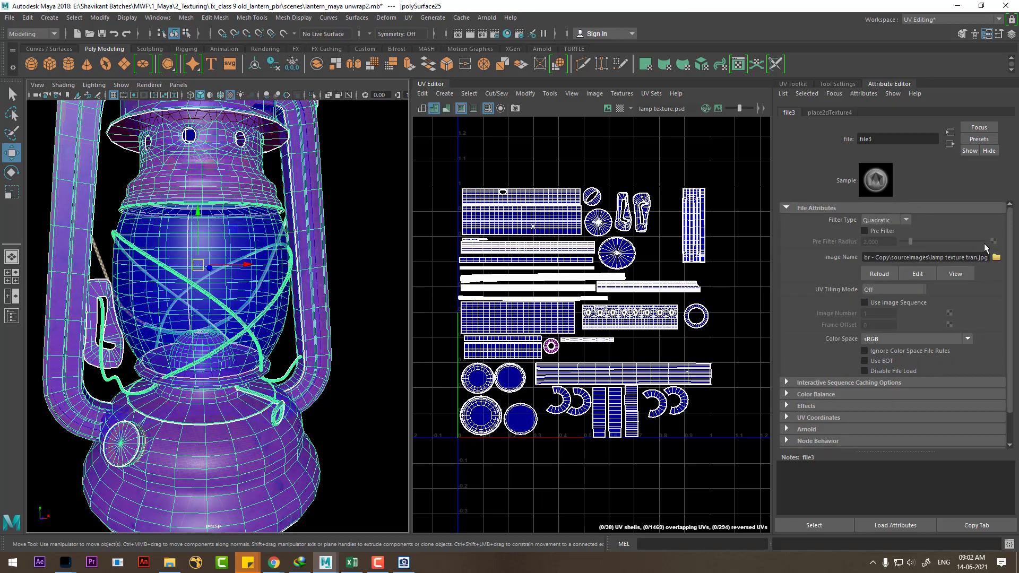
{"action": "left_click", "coordinate": [950, 144]}
{"action": "left_click", "coordinate": [997, 232]}
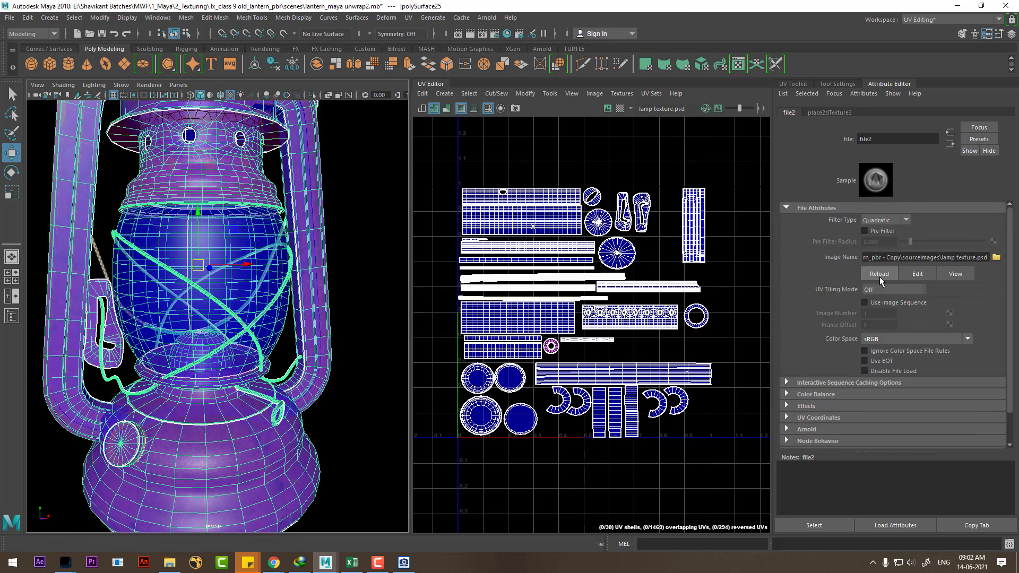
{"action": "left_click", "coordinate": [380, 298]}
Step: Orbit and zoom around the lantern to inspect the red painted-metal texture
{"action": "mouse_move", "coordinate": [380, 297]}
{"action": "left_mouse_down", "text": "alt"}
{"action": "mouse_move", "coordinate": [332, 310]}
{"action": "mouse_move", "coordinate": [290, 299]}
{"action": "mouse_move", "coordinate": [309, 325]}
{"action": "left_mouse_up", "text": "alt"}
{"action": "scroll", "coordinate": [405, 393], "scroll_direction": "up", "scroll_amount": 3}
{"action": "scroll", "coordinate": [369, 395], "scroll_direction": "up", "scroll_amount": 3}
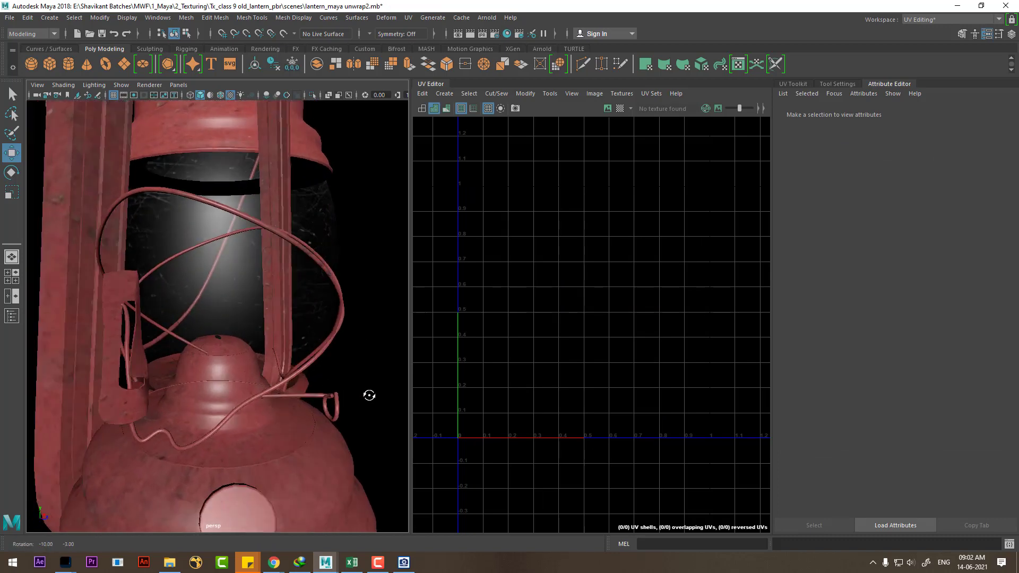
{"action": "mouse_move", "coordinate": [370, 395]}
{"action": "left_mouse_down", "text": "alt"}
{"action": "mouse_move", "coordinate": [392, 393]}
{"action": "mouse_move", "coordinate": [330, 404]}
{"action": "left_mouse_up", "text": "alt"}
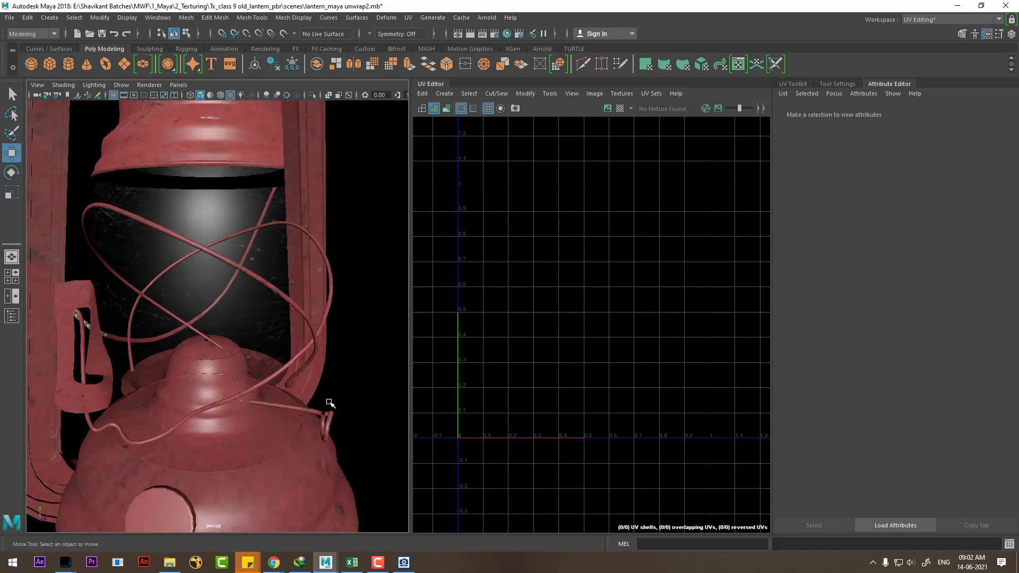
{"action": "scroll", "coordinate": [329, 403], "scroll_direction": "down", "scroll_amount": 5}
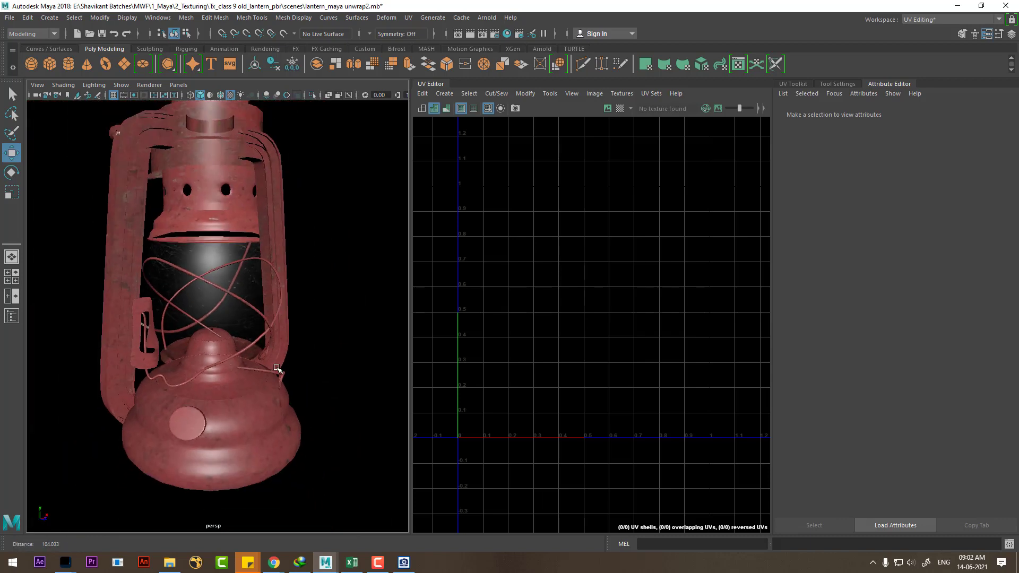
{"action": "left_click_drag", "start_coordinate": [330, 404], "coordinate": [229, 342], "text": "alt"}
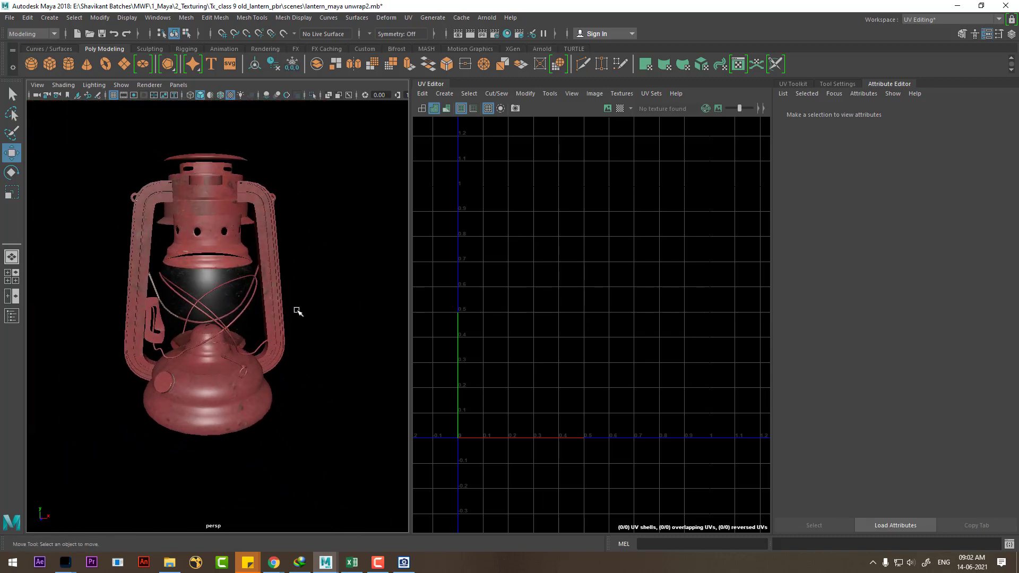
{"action": "mouse_move", "coordinate": [297, 312]}
{"action": "left_mouse_down", "text": "alt"}
{"action": "mouse_move", "coordinate": [269, 269]}
{"action": "mouse_move", "coordinate": [303, 257]}
{"action": "left_mouse_up", "text": "alt"}
{"action": "scroll", "coordinate": [313, 281], "scroll_direction": "up", "scroll_amount": 2}
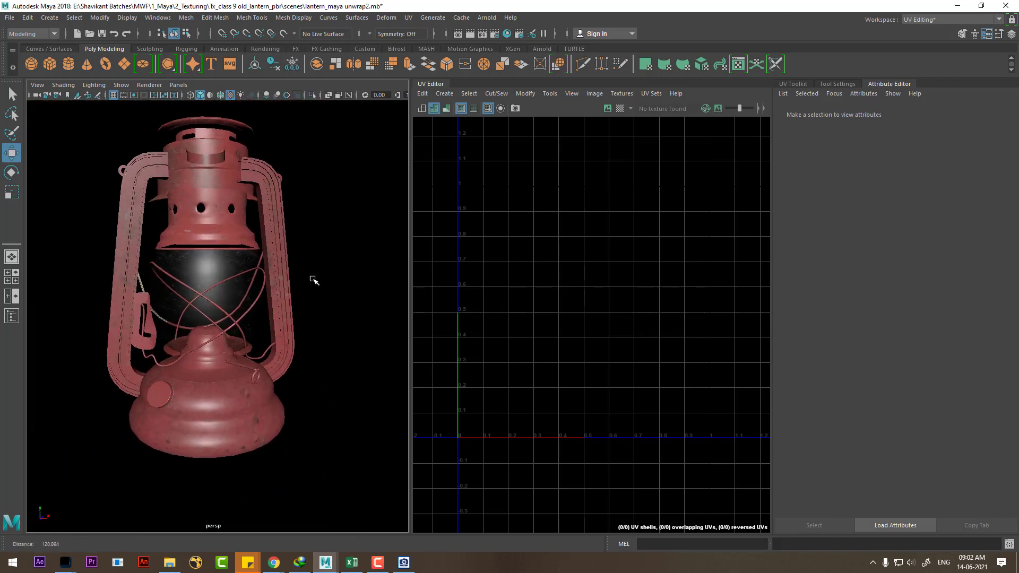
{"action": "left_click", "coordinate": [380, 561]}
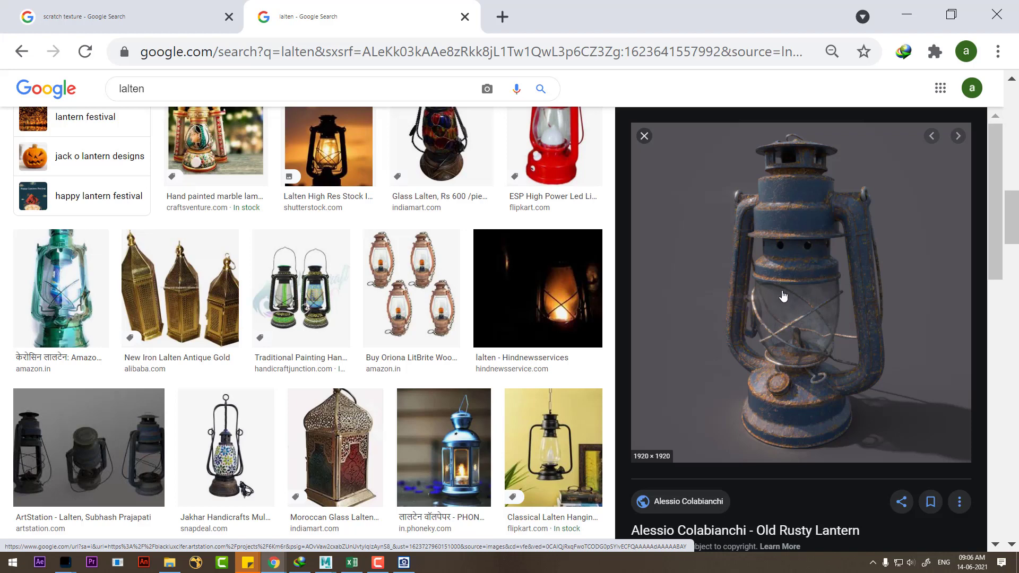
Step: In a fresh Google tab, enter the search query 'metal dirt'
{"action": "left_click", "coordinate": [502, 16]}
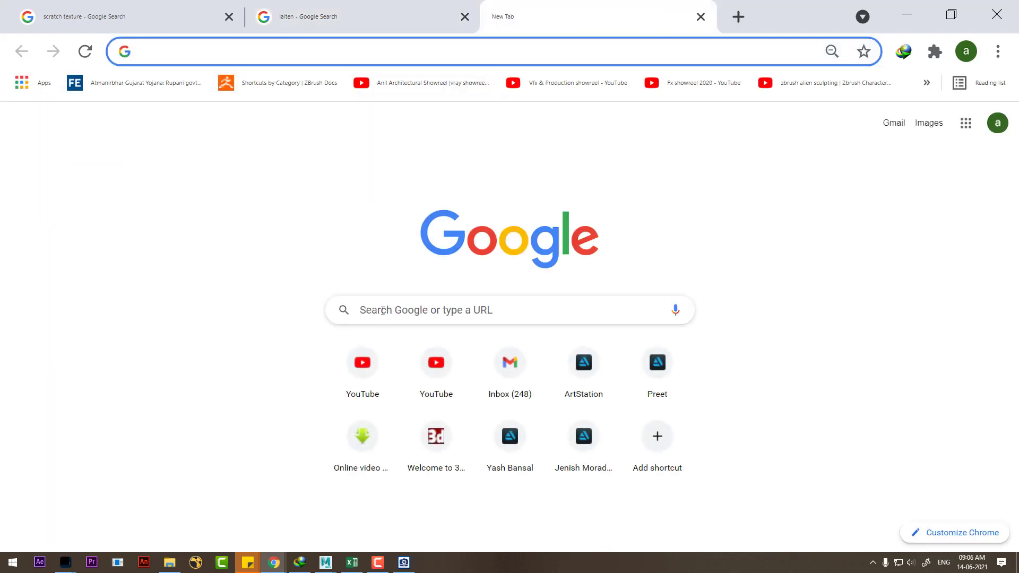
{"action": "left_click", "coordinate": [382, 311]}
{"action": "type", "text": "metal"}
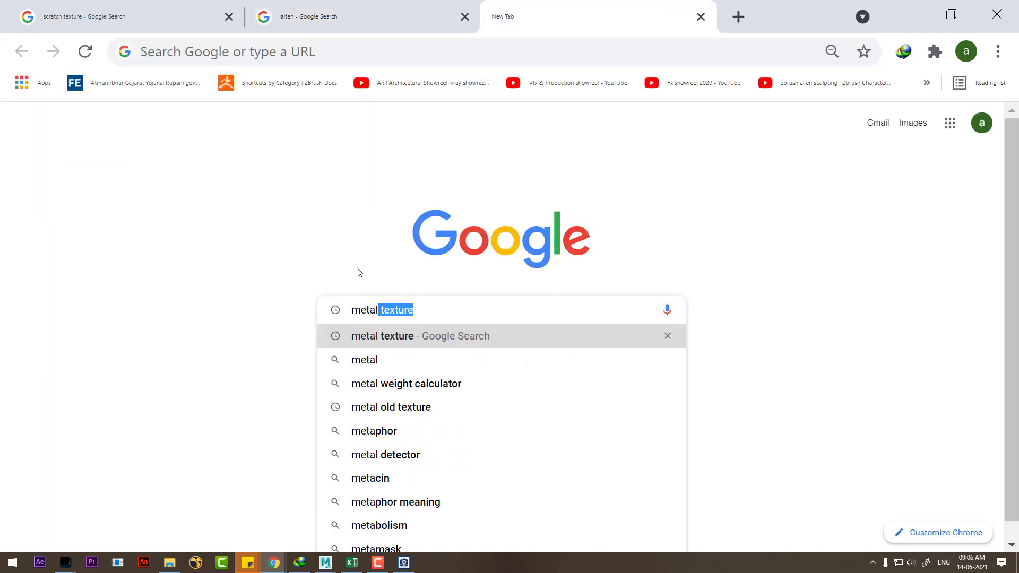
{"action": "type", "text": "s"}
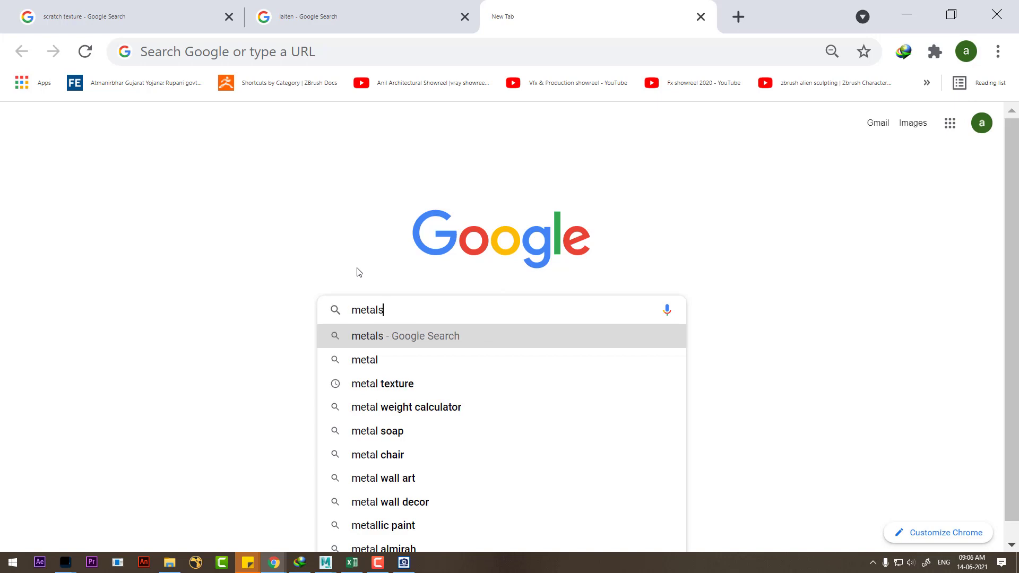
{"action": "type", "text": "cr"}
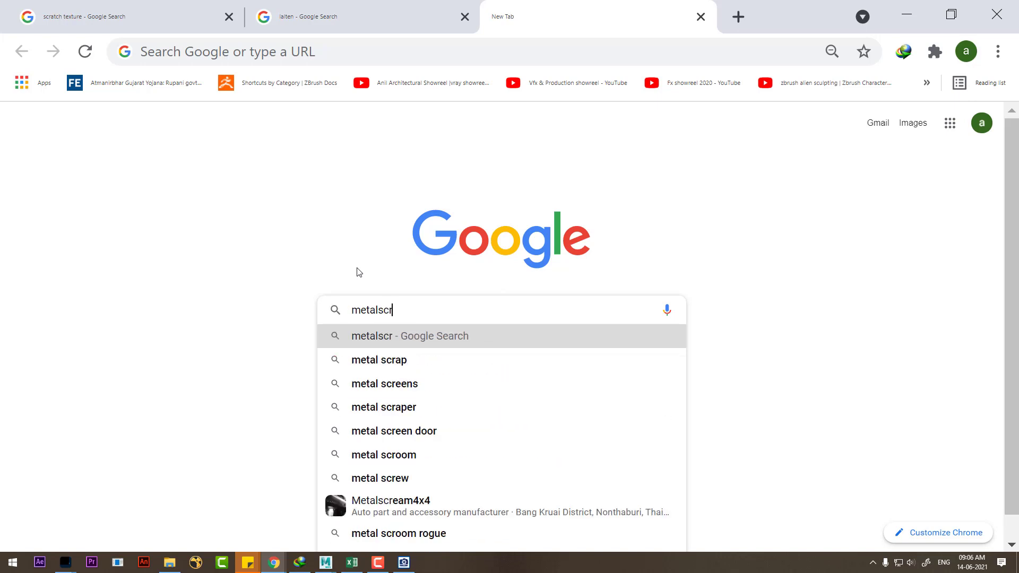
{"action": "key", "text": "BackSpace"}
{"action": "key", "text": "BackSpace"}
{"action": "key", "text": "BackSpace"}
{"action": "type", "text": "s"}
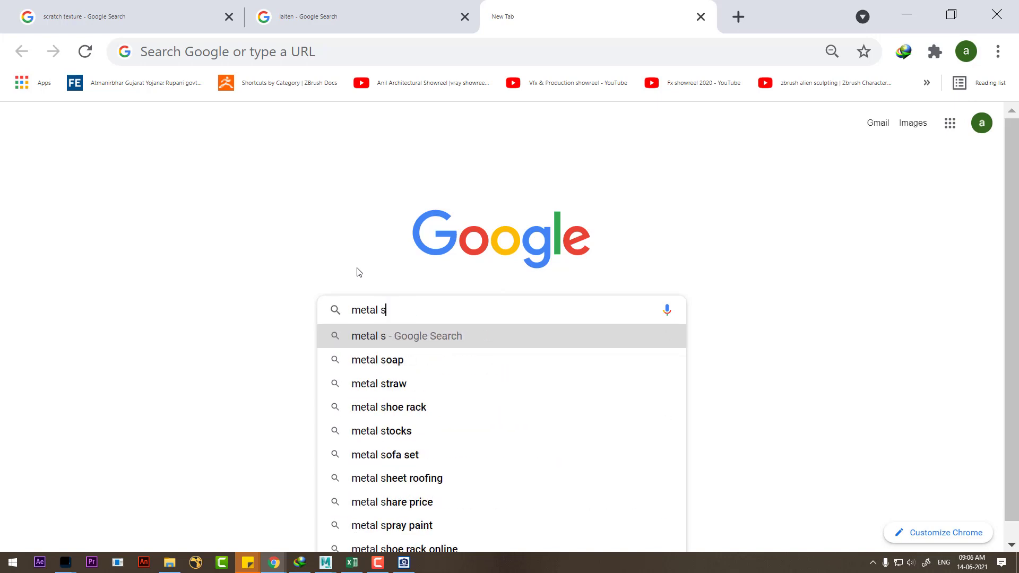
{"action": "type", "text": "crc"}
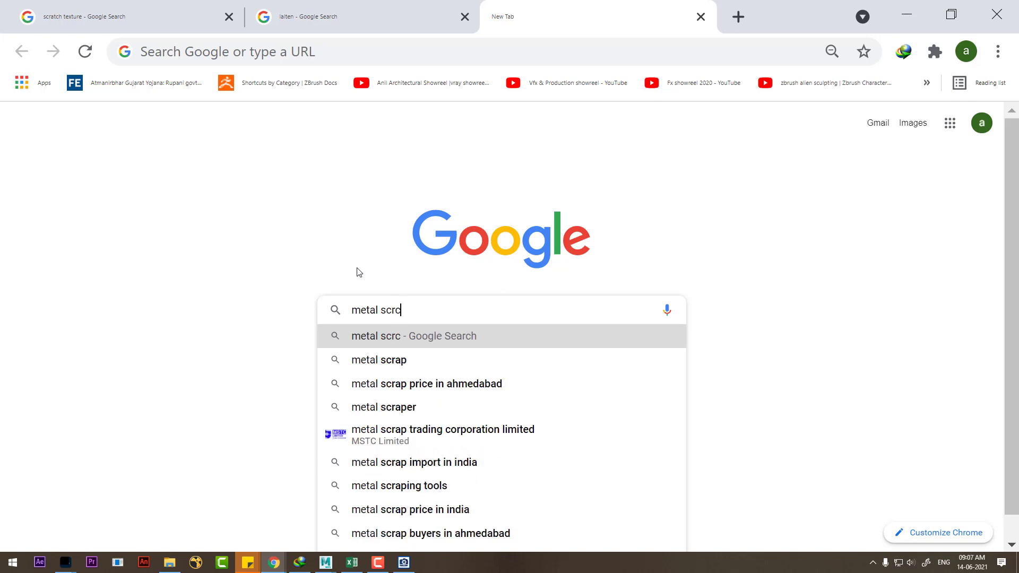
{"action": "key", "text": "BackSpace"}
{"action": "key", "text": "BackSpace"}
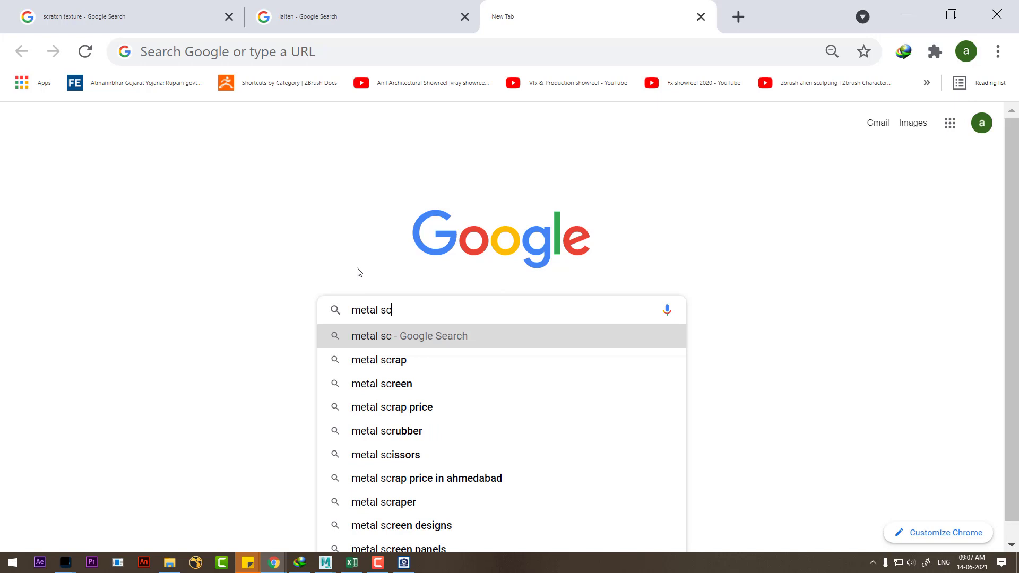
{"action": "key", "text": "BackSpace"}
{"action": "key", "text": "BackSpace"}
{"action": "type", "text": "d"}
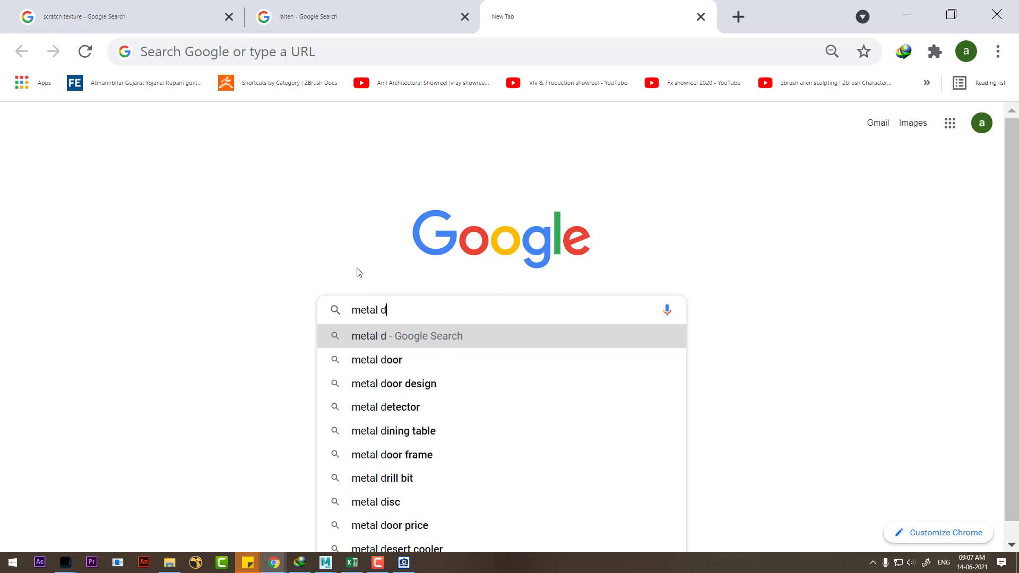
{"action": "type", "text": "irt"}
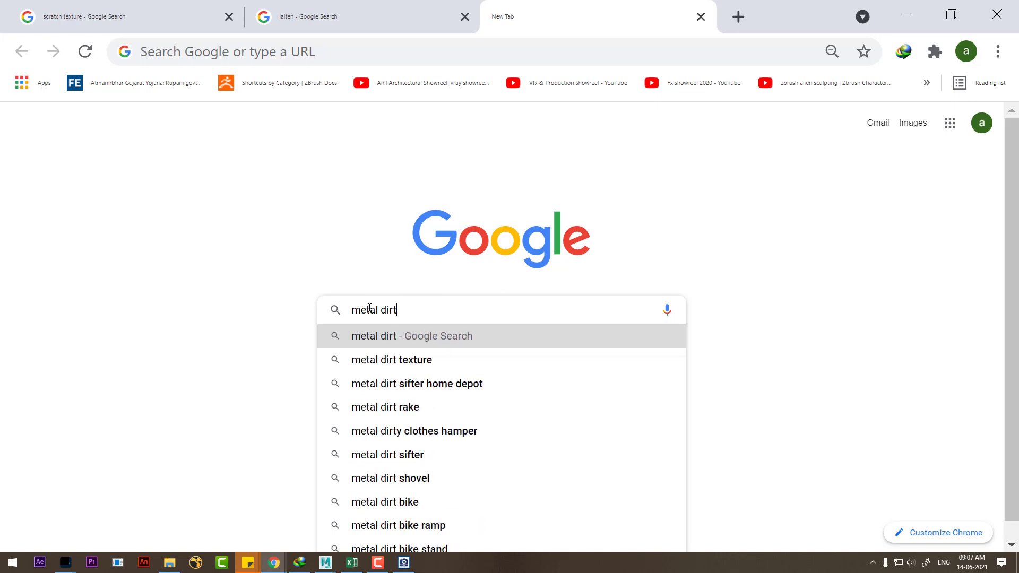
Step: Search images for 'metal dirt texture' and open several dirty metal results in background tabs
{"action": "left_click", "coordinate": [392, 359]}
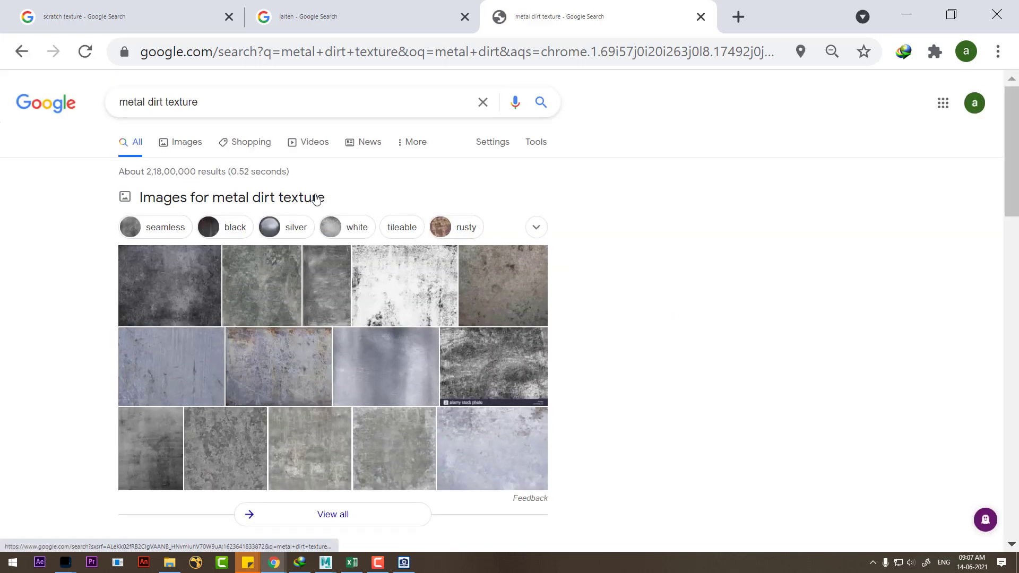
{"action": "left_click", "coordinate": [185, 145]}
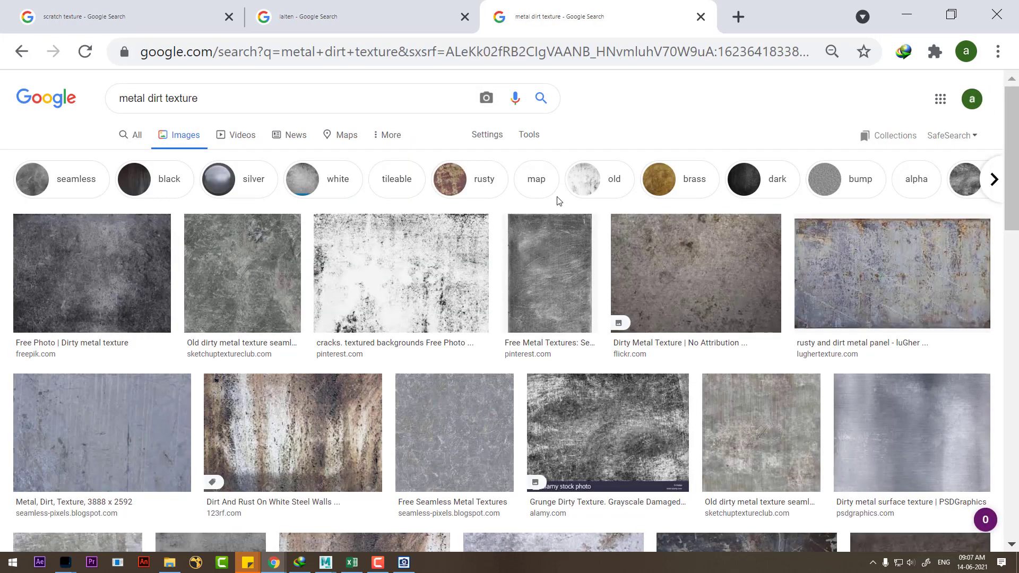
{"action": "middle_click", "coordinate": [95, 279]}
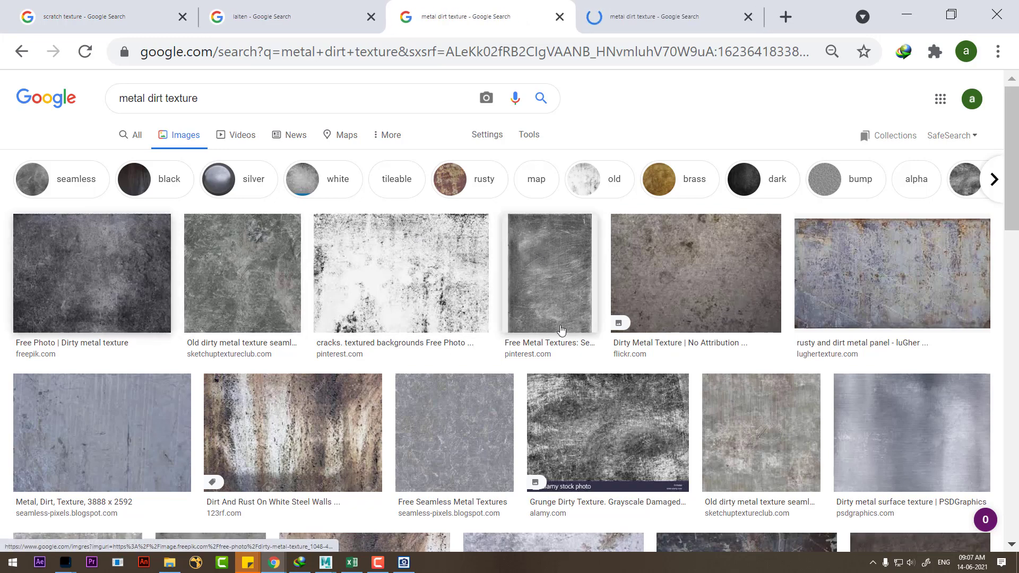
{"action": "scroll", "coordinate": [555, 312], "scroll_direction": "down", "scroll_amount": 2}
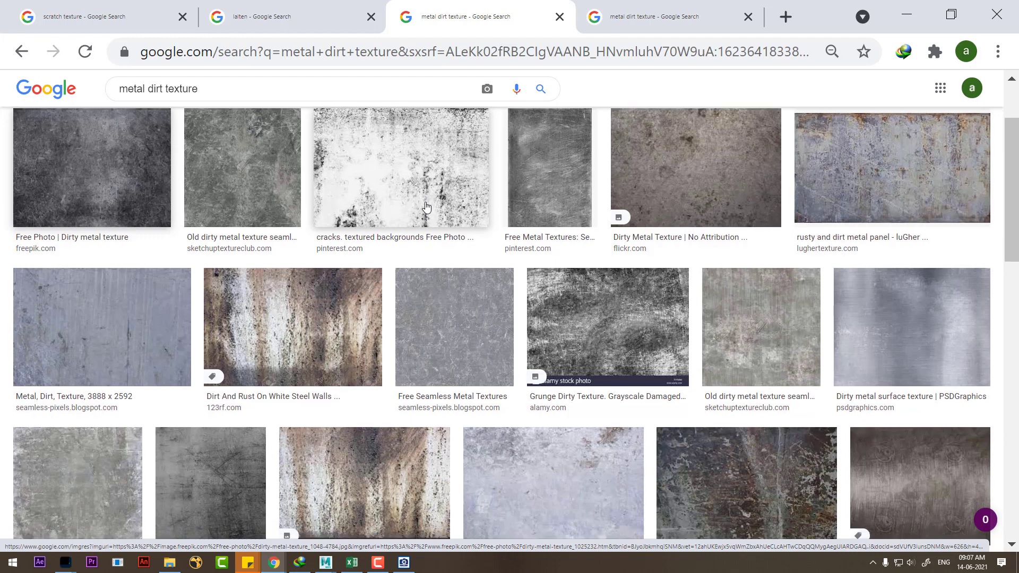
{"action": "scroll", "coordinate": [427, 205], "scroll_direction": "down", "scroll_amount": 4}
{"action": "scroll", "coordinate": [426, 210], "scroll_direction": "down", "scroll_amount": 2}
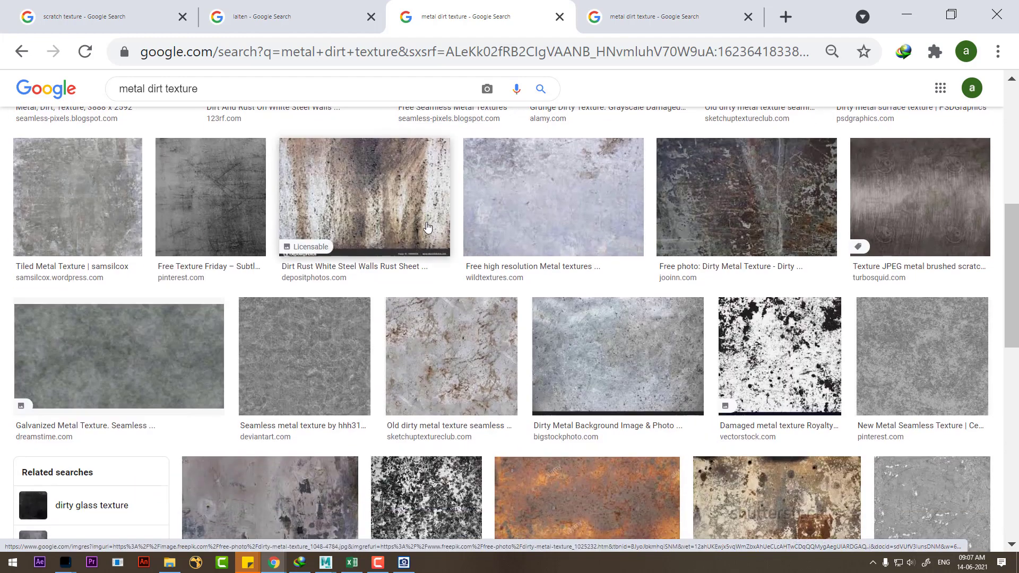
{"action": "middle_click", "coordinate": [334, 371]}
{"action": "scroll", "coordinate": [664, 350], "scroll_direction": "down", "scroll_amount": 2}
{"action": "middle_click", "coordinate": [938, 271]}
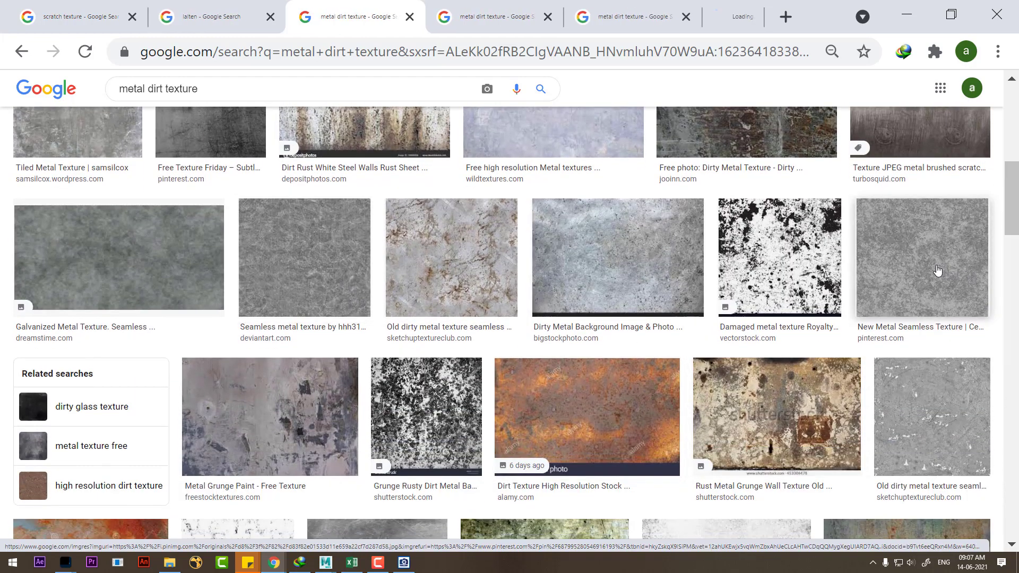
{"action": "scroll", "coordinate": [477, 104], "scroll_direction": "down", "scroll_amount": 4}
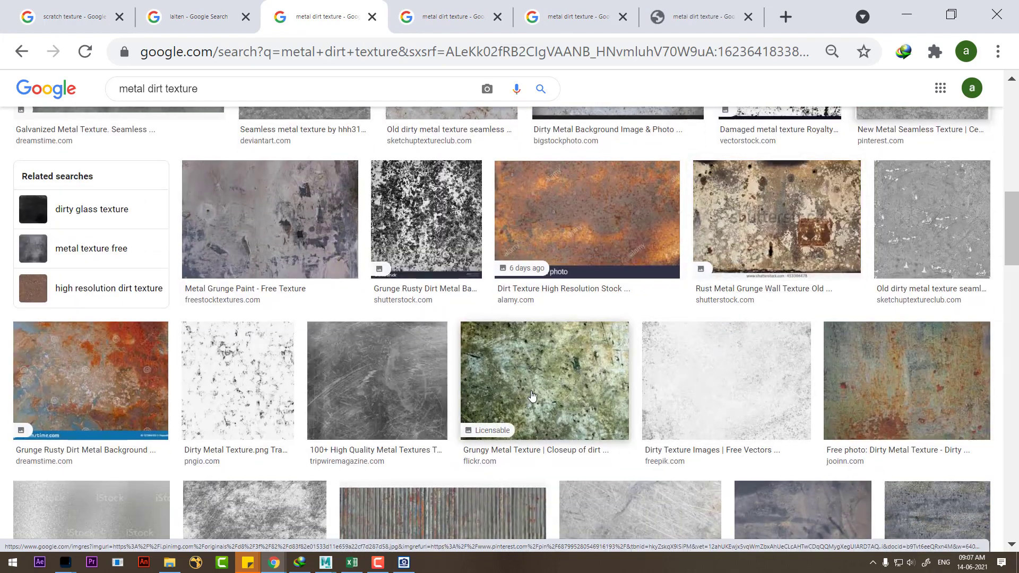
{"action": "left_click", "coordinate": [451, 16]}
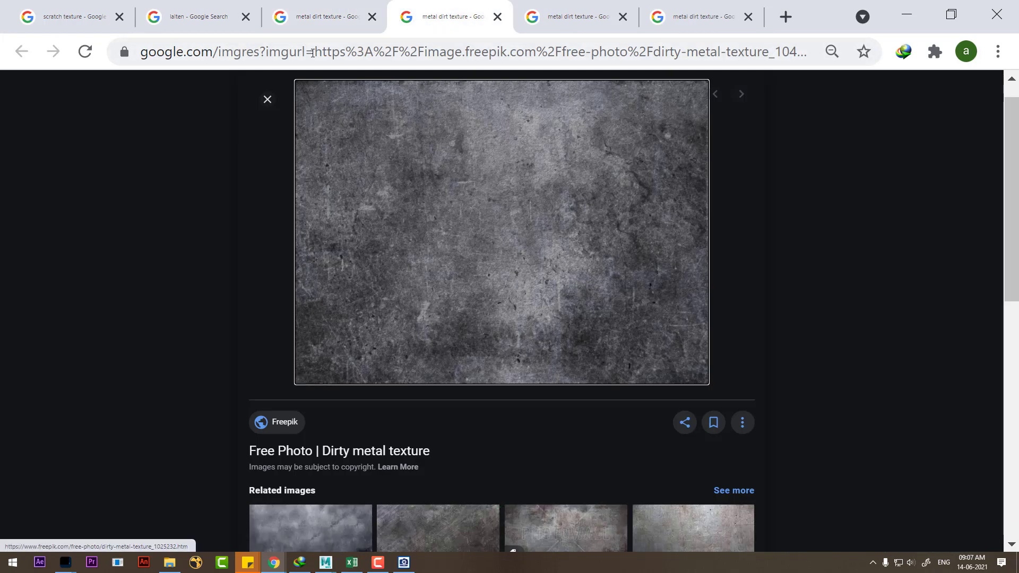
{"action": "left_click", "coordinate": [319, 16]}
{"action": "scroll", "coordinate": [445, 350], "scroll_direction": "up", "scroll_amount": 4}
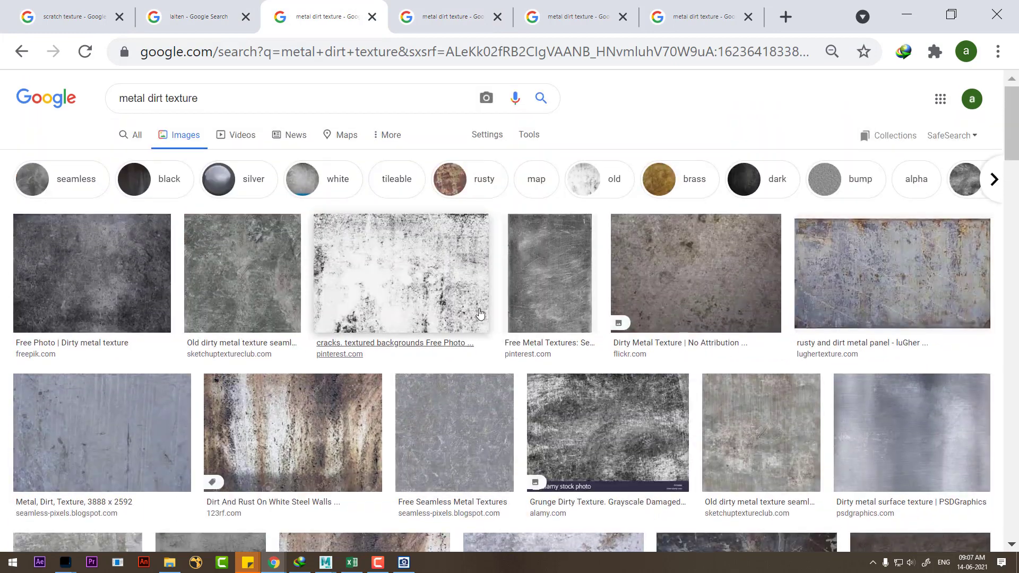
Step: Filter results to large images, open more metal textures, and view the Jooinn preview
{"action": "left_click", "coordinate": [528, 137]}
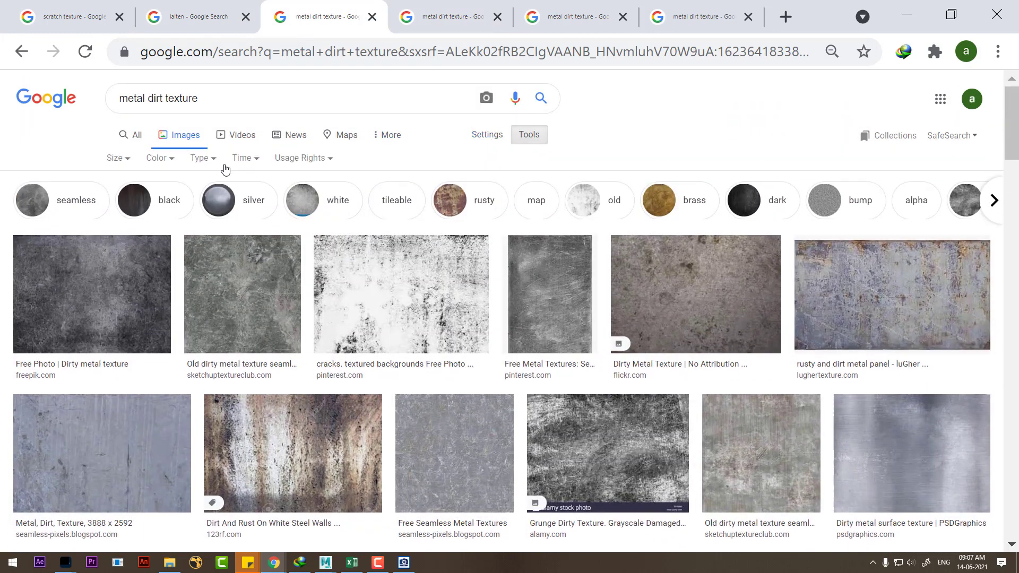
{"action": "left_click", "coordinate": [115, 158]}
{"action": "left_click", "coordinate": [127, 202]}
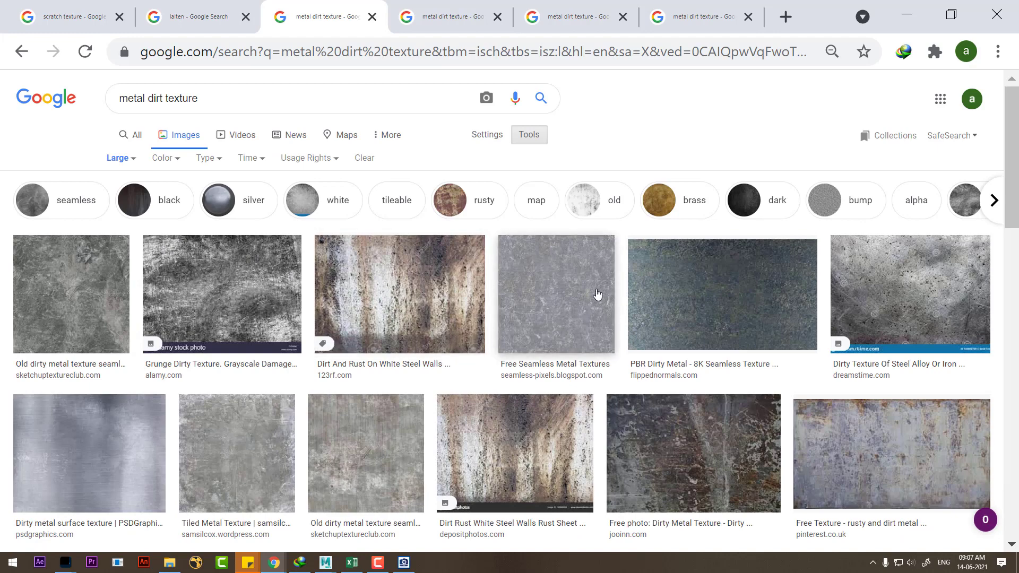
{"action": "scroll", "coordinate": [574, 339], "scroll_direction": "down", "scroll_amount": 1}
{"action": "scroll", "coordinate": [552, 340], "scroll_direction": "down", "scroll_amount": 1}
{"action": "scroll", "coordinate": [520, 342], "scroll_direction": "down", "scroll_amount": 2}
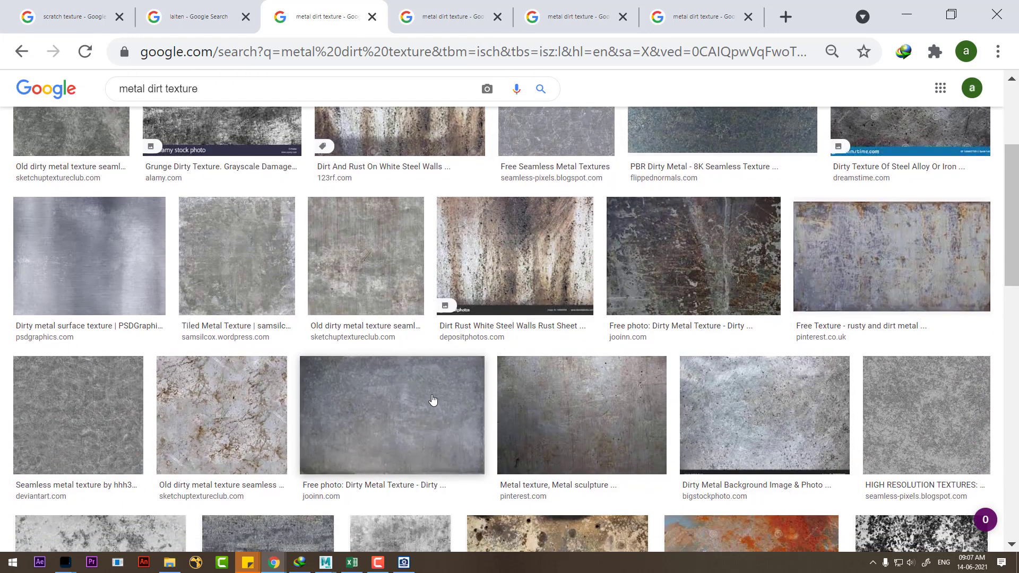
{"action": "middle_click", "coordinate": [433, 400]}
{"action": "scroll", "coordinate": [117, 329], "scroll_direction": "down", "scroll_amount": 2}
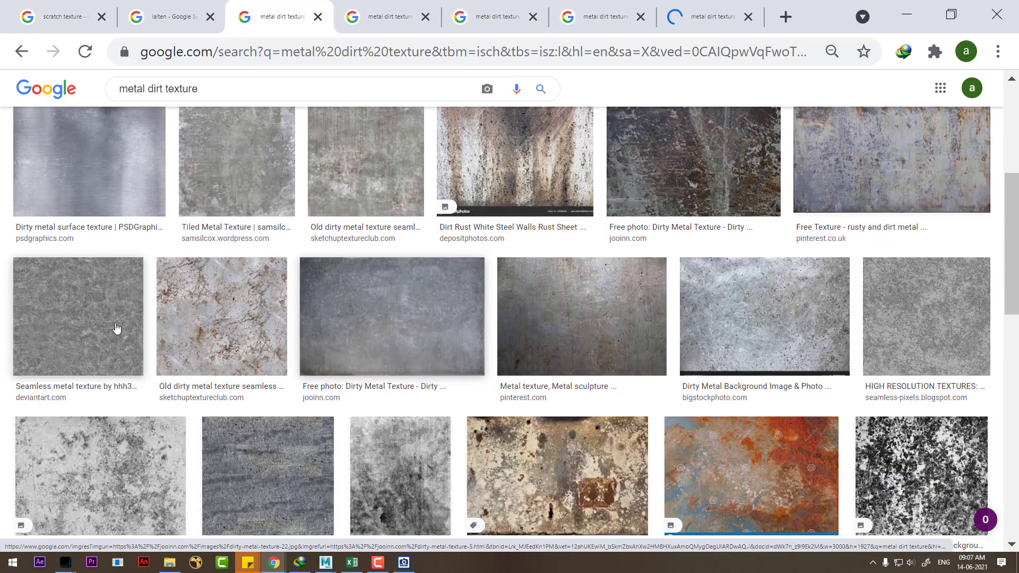
{"action": "middle_click", "coordinate": [95, 323]}
{"action": "left_click", "coordinate": [696, 20]}
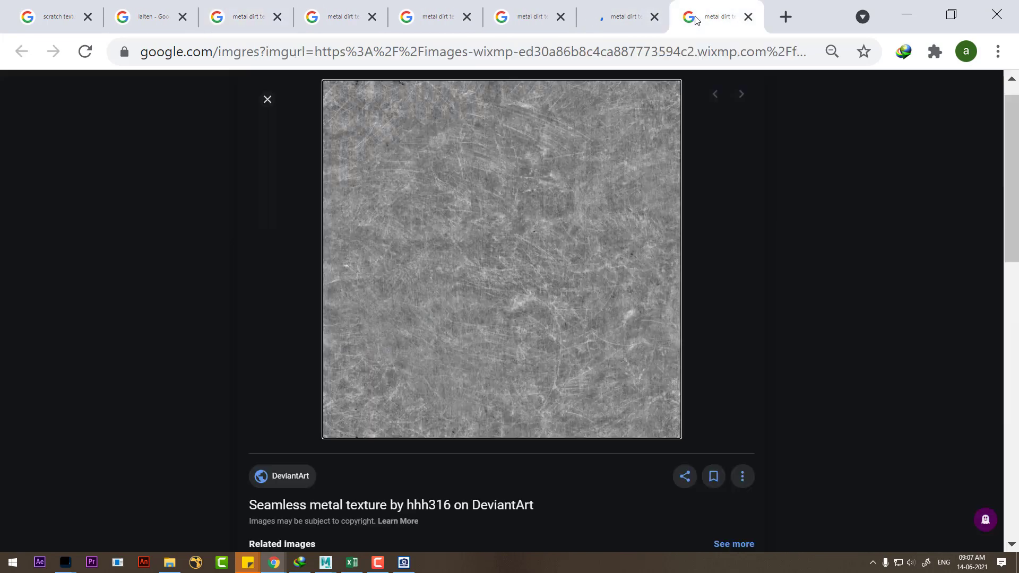
{"action": "left_click", "coordinate": [621, 20]}
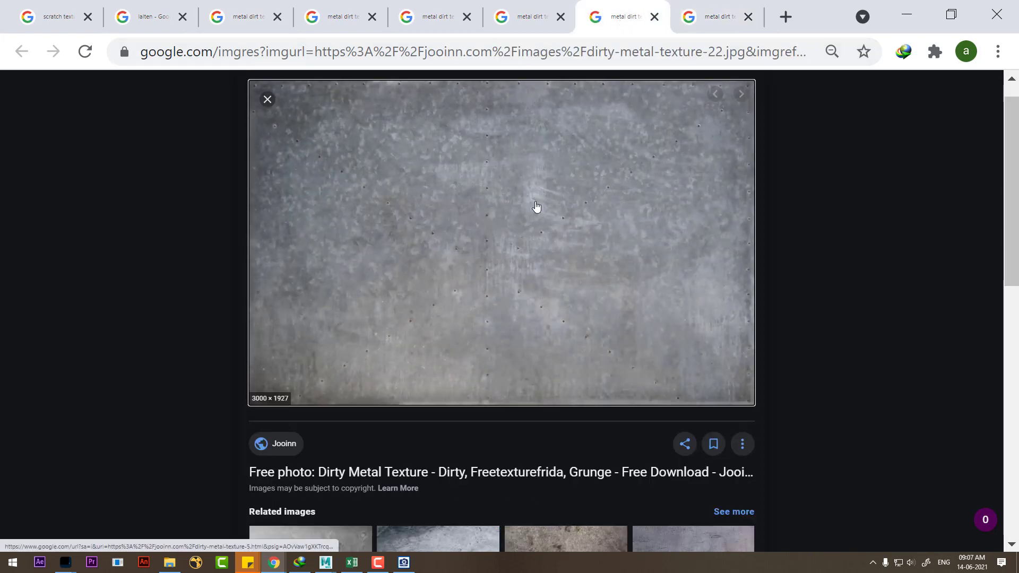
Step: Save the Jooinn dirty metal texture image into the sourceimages folder
{"action": "right_click", "coordinate": [495, 214]}
{"action": "left_click", "coordinate": [586, 339]}
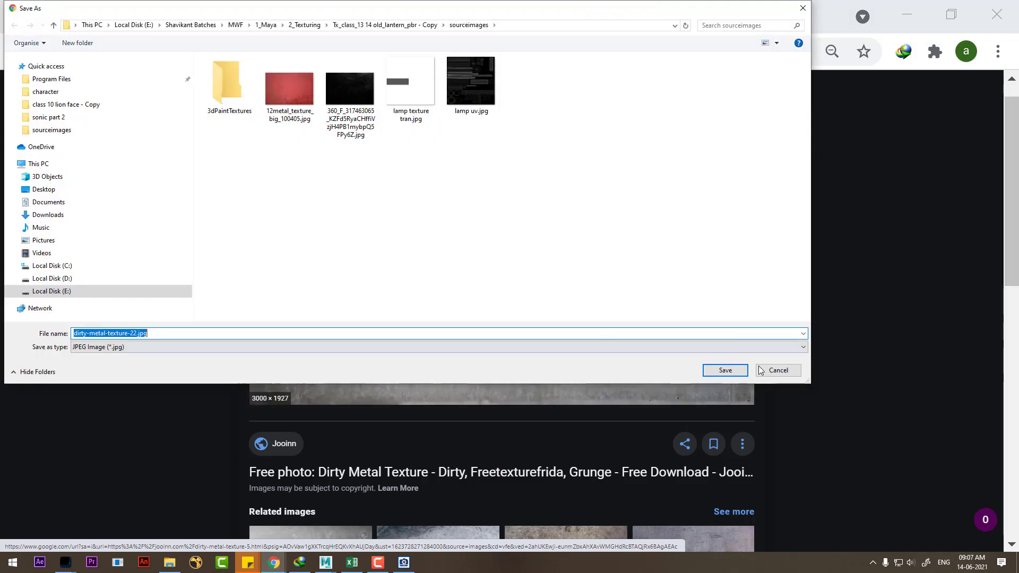
{"action": "left_click", "coordinate": [722, 373]}
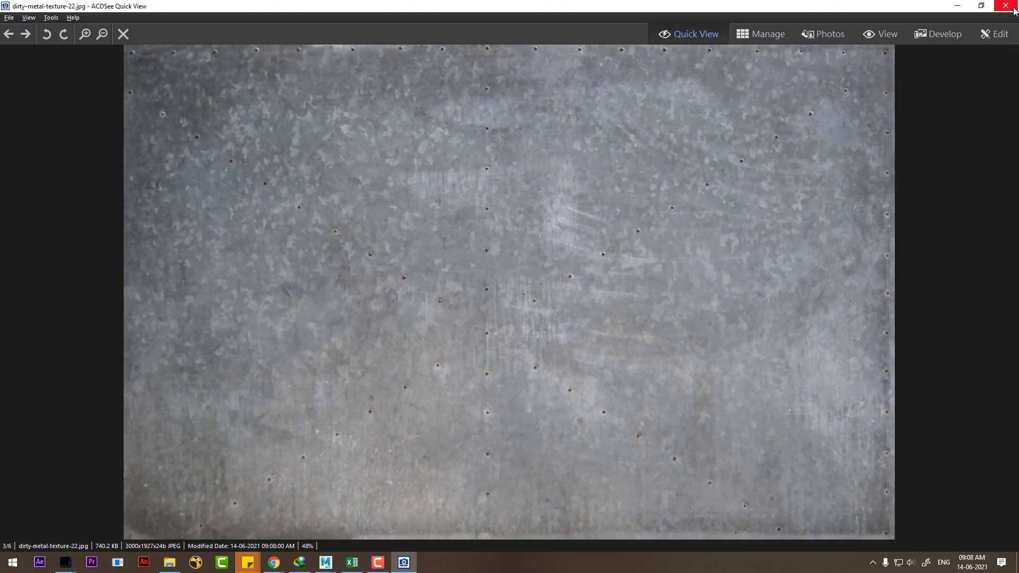
{"action": "left_click", "coordinate": [1006, 7]}
{"action": "scroll", "coordinate": [599, 290], "scroll_direction": "down", "scroll_amount": 5}
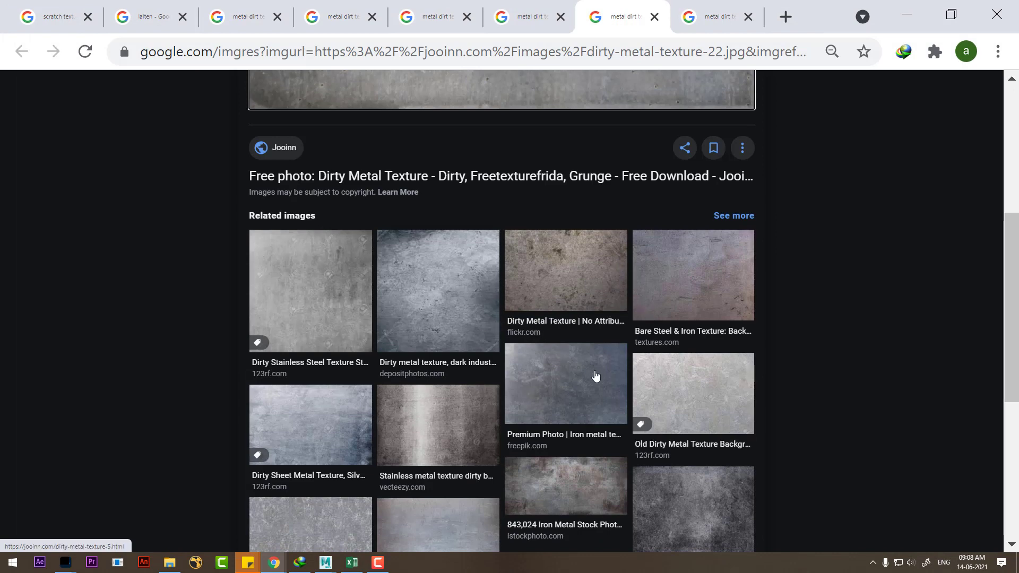
{"action": "left_click", "coordinate": [665, 505]}
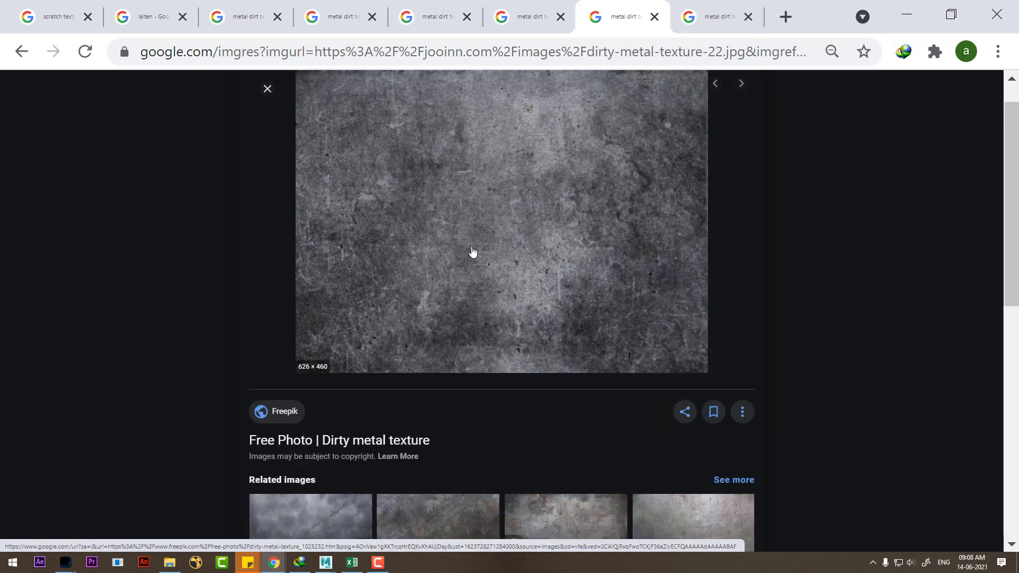
{"action": "scroll", "coordinate": [492, 268], "scroll_direction": "down", "scroll_amount": 6}
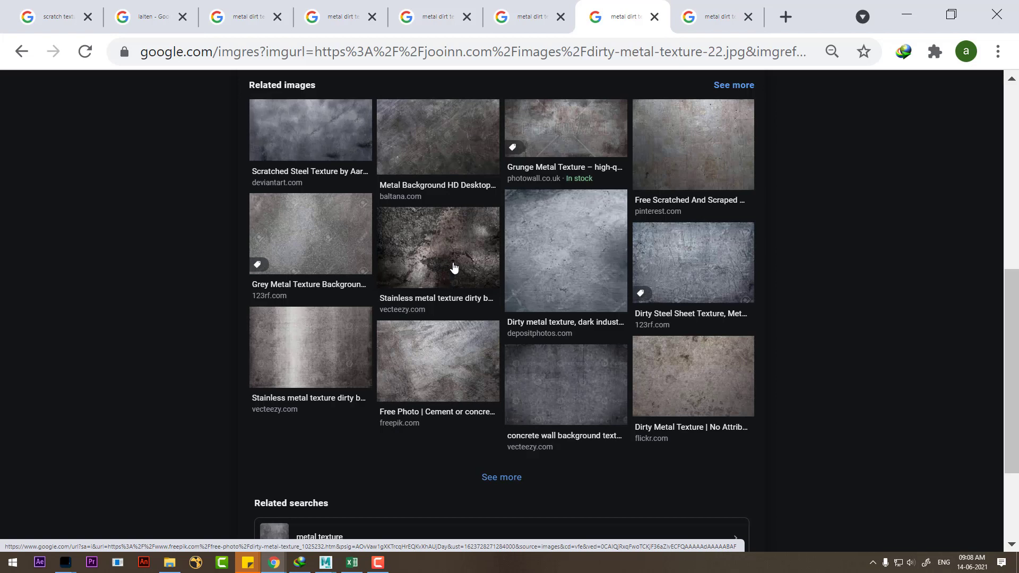
Step: Save the DeviantArt seamless metal texture image into sourceimages as well
{"action": "left_click", "coordinate": [711, 17]}
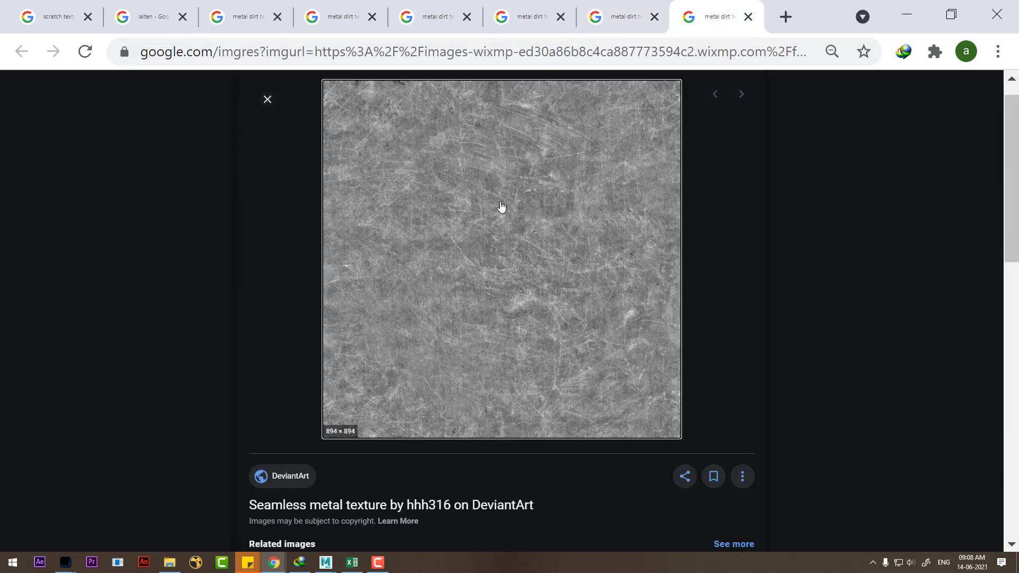
{"action": "right_click", "coordinate": [501, 207]}
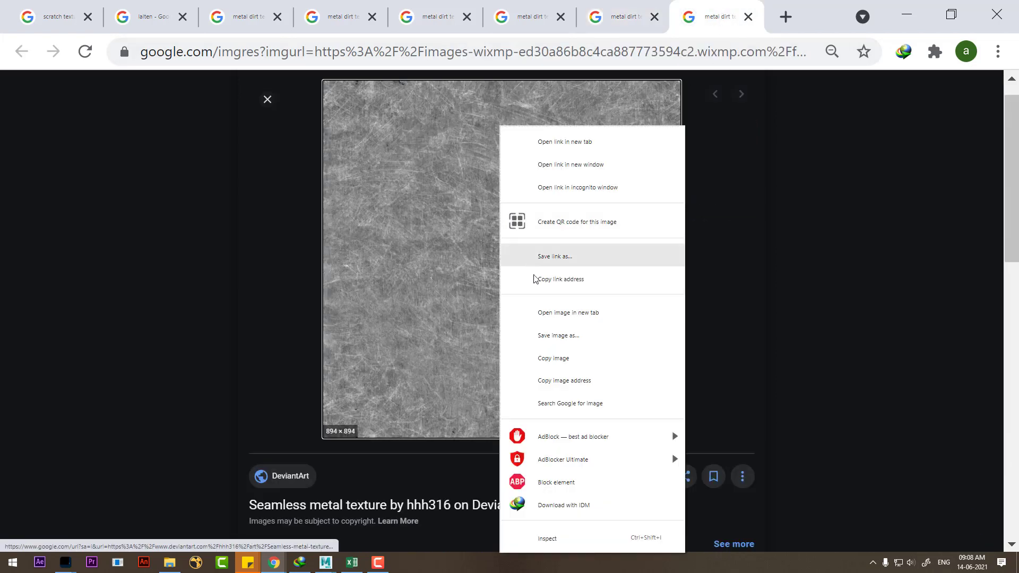
{"action": "left_click", "coordinate": [566, 335]}
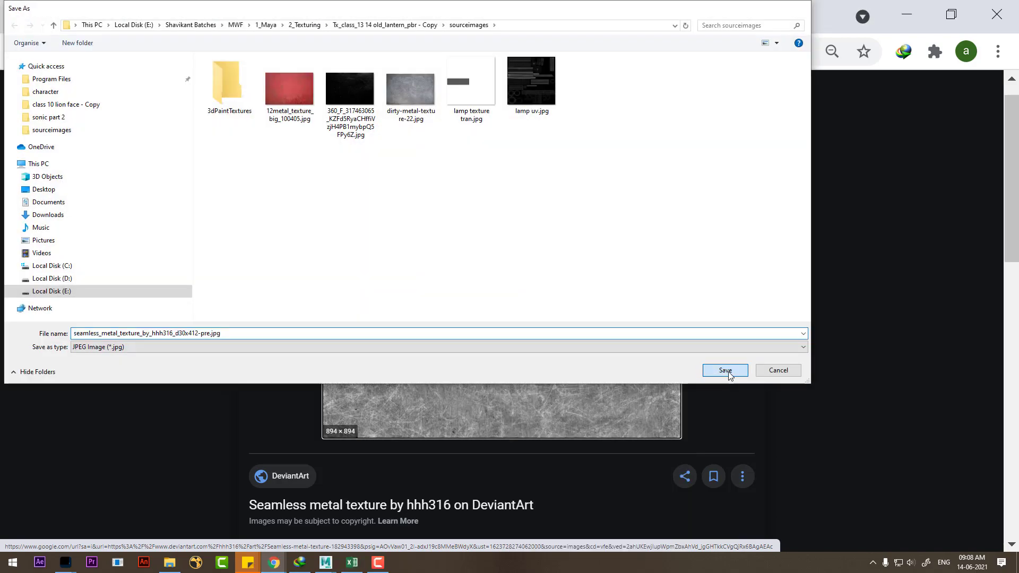
{"action": "left_click", "coordinate": [728, 371]}
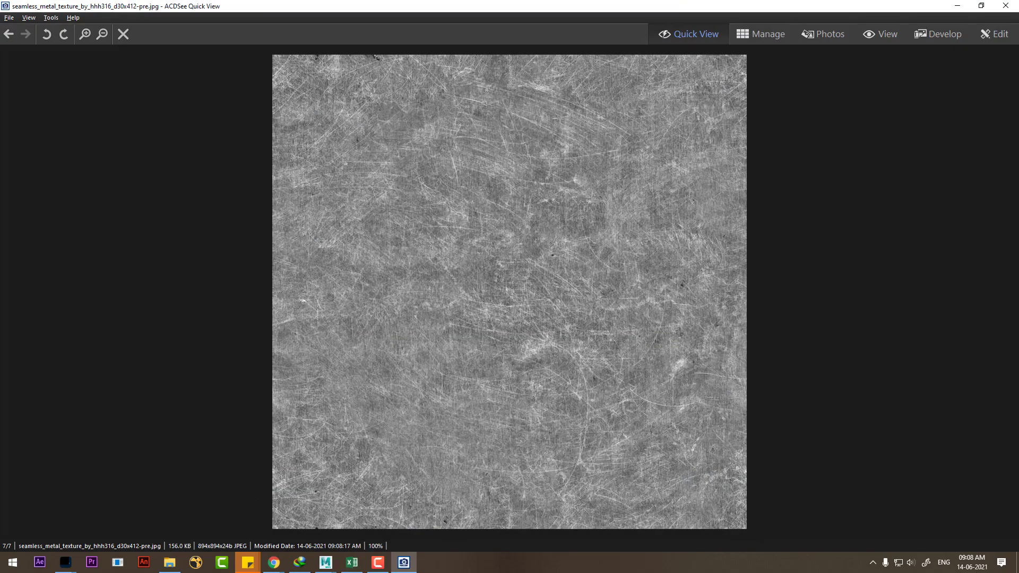
{"action": "left_click", "coordinate": [967, 10]}
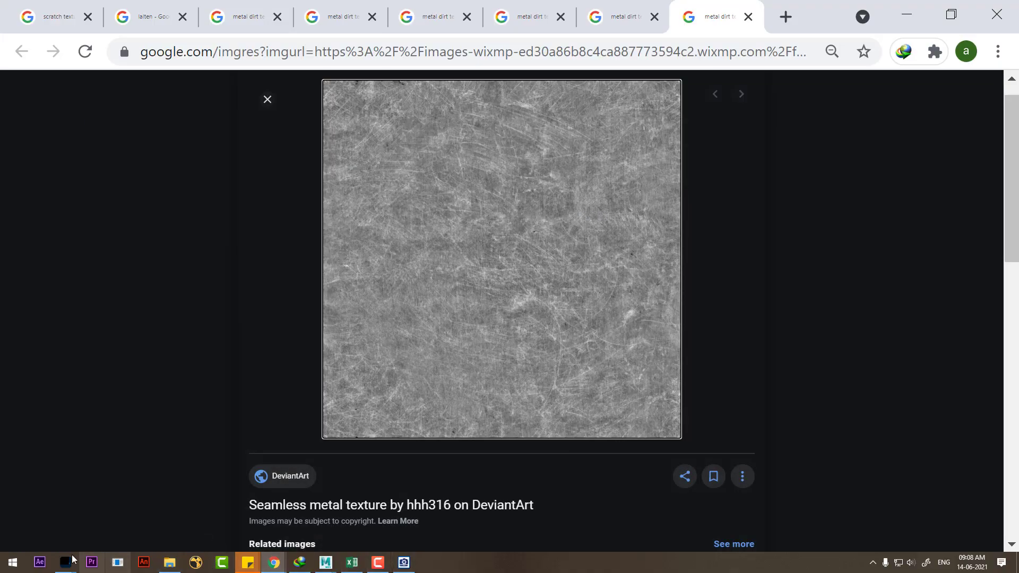
Step: Close 12metal_texture and float lamp texture.psd at 50% in its own window
{"action": "mouse_move", "coordinate": [66, 562]}
{"action": "left_click", "coordinate": [158, 530]}
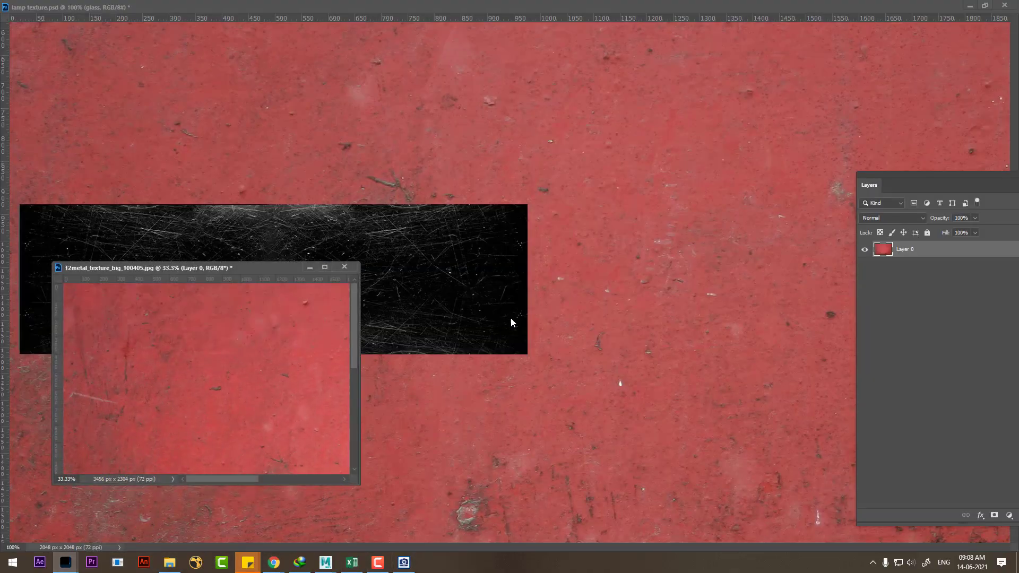
{"action": "key", "text": "ctrl+minus"}
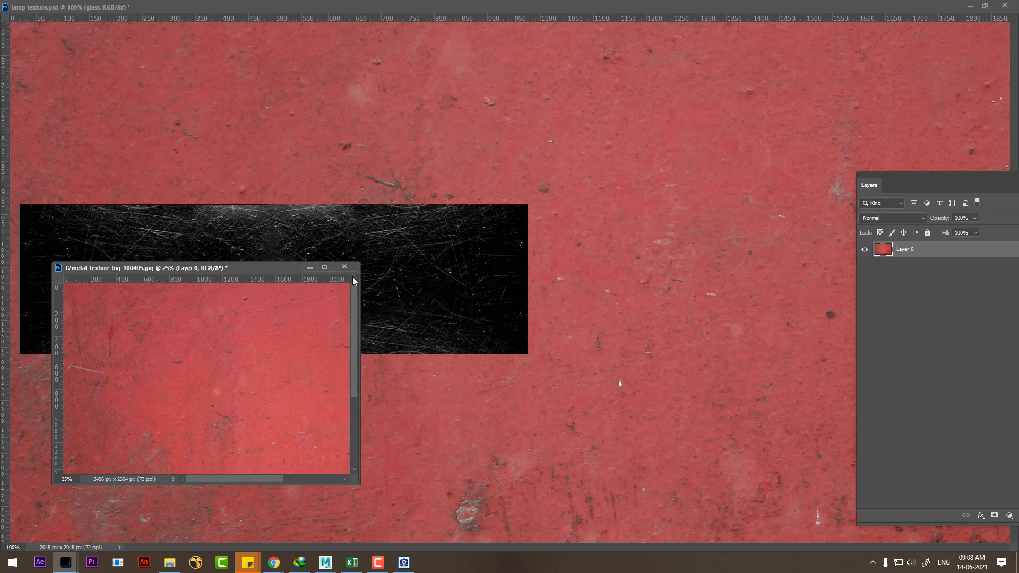
{"action": "key", "text": "ctrl+minus"}
{"action": "left_click", "coordinate": [343, 267]}
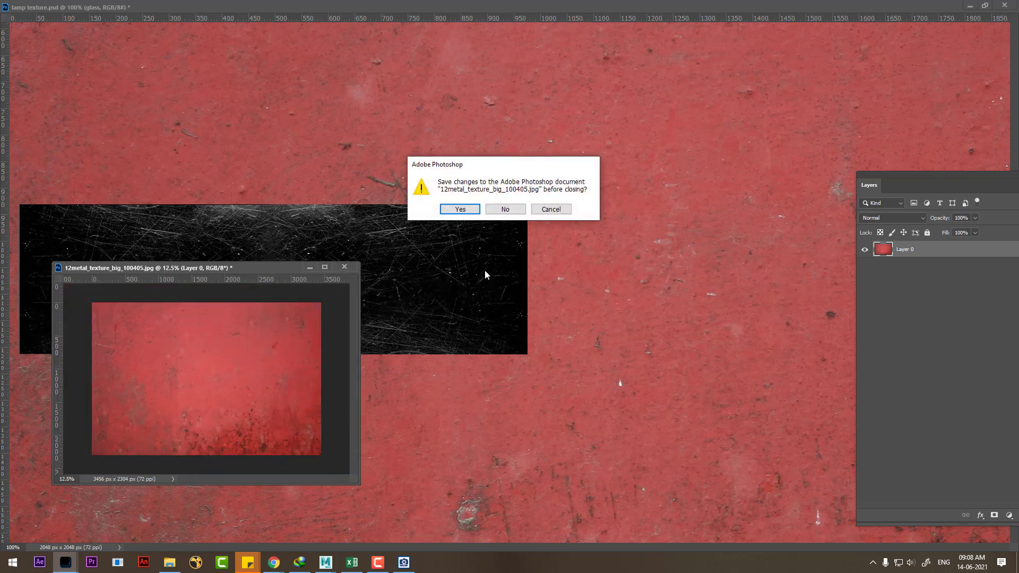
{"action": "left_click", "coordinate": [504, 212]}
{"action": "key", "text": "ctrl+minus"}
{"action": "key", "text": "ctrl+minus"}
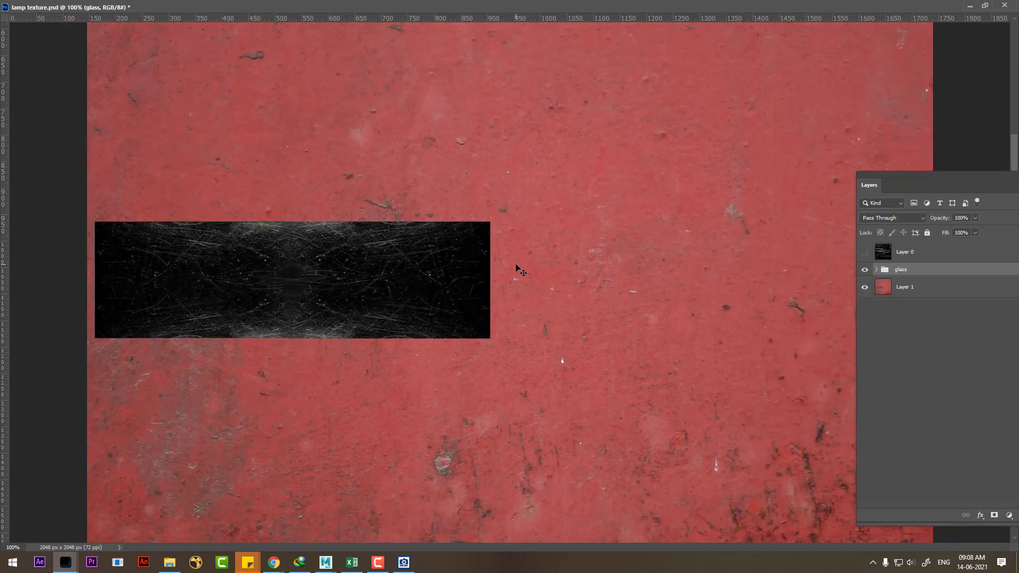
{"action": "left_click", "coordinate": [980, 8]}
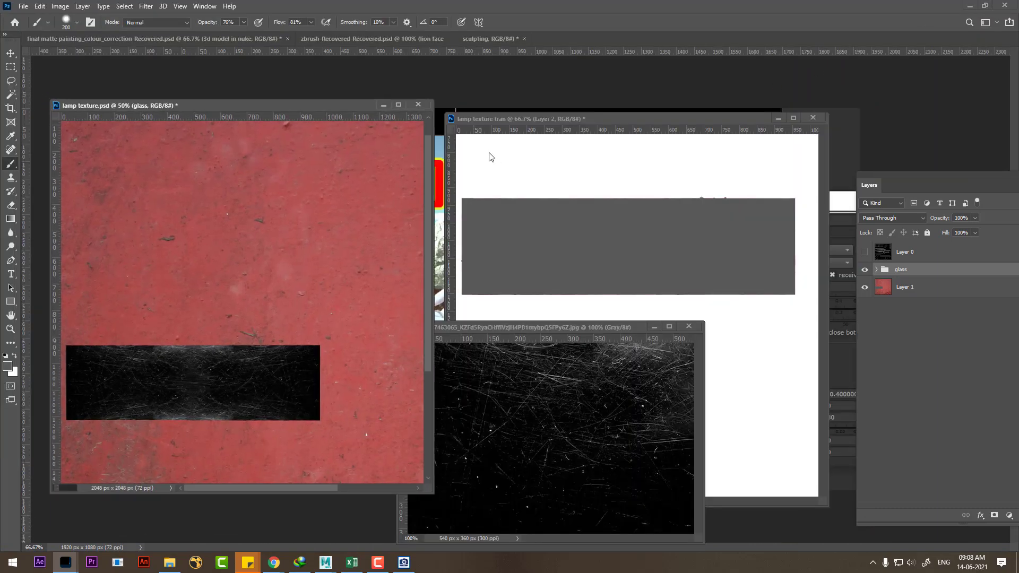
{"action": "left_click_drag", "start_coordinate": [309, 112], "coordinate": [431, 109]}
Step: Open the seamless metal texture file in its own window
{"action": "left_click", "coordinate": [24, 6]}
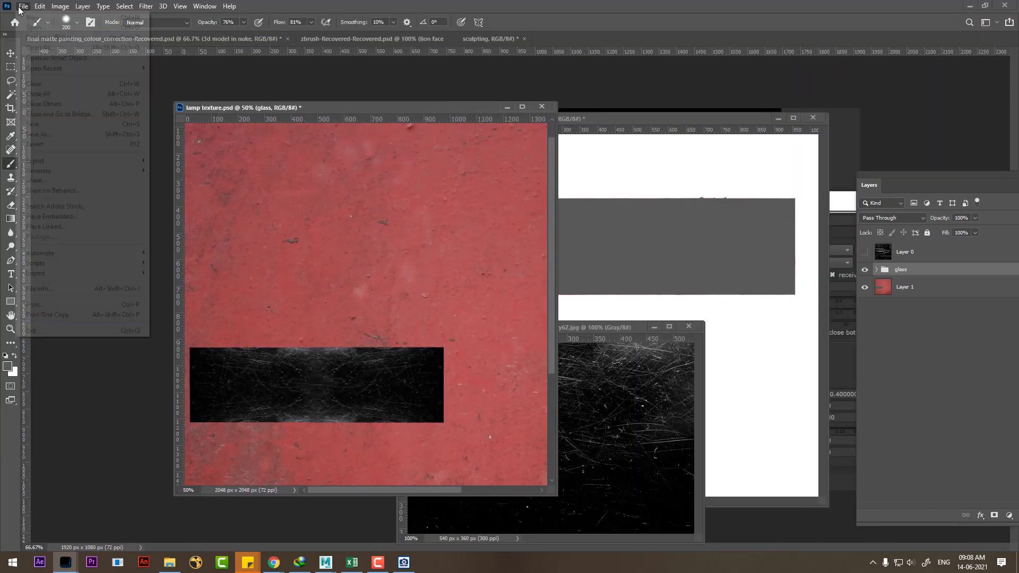
{"action": "left_click", "coordinate": [41, 32]}
{"action": "double_click", "coordinate": [545, 95]}
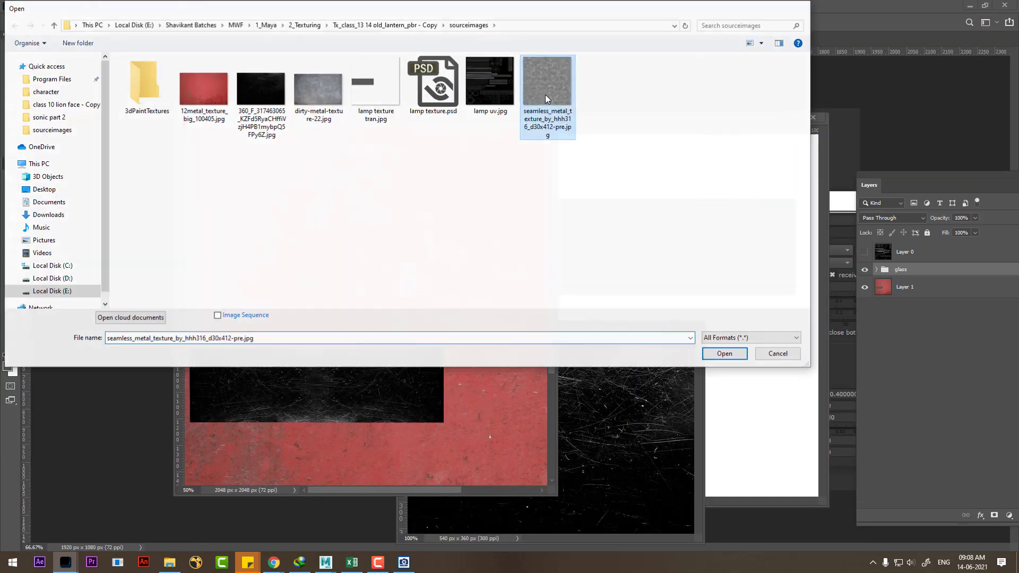
{"action": "left_click_drag", "start_coordinate": [451, 56], "coordinate": [587, 94]}
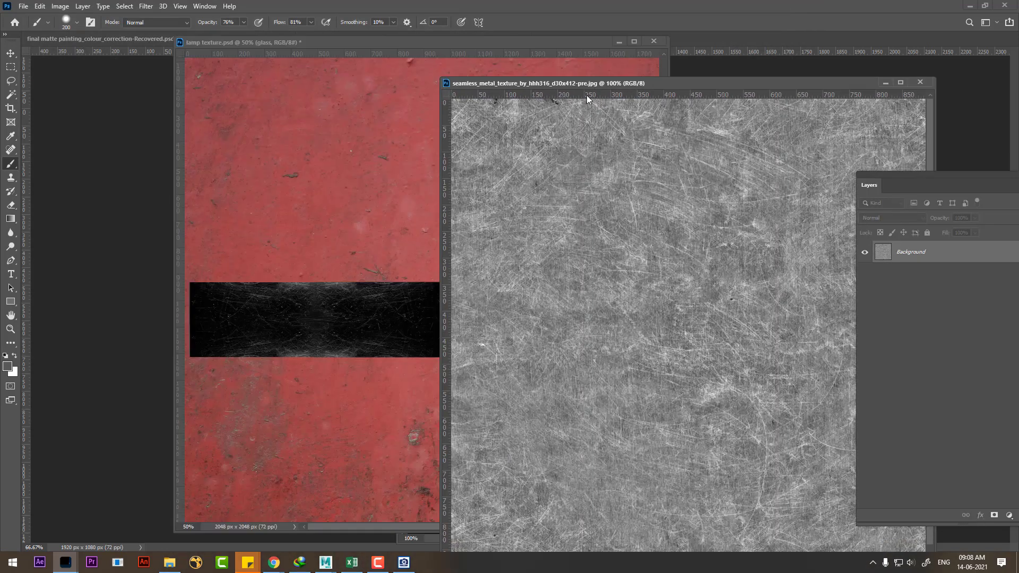
{"action": "left_click_drag", "start_coordinate": [939, 174], "coordinate": [865, 171]}
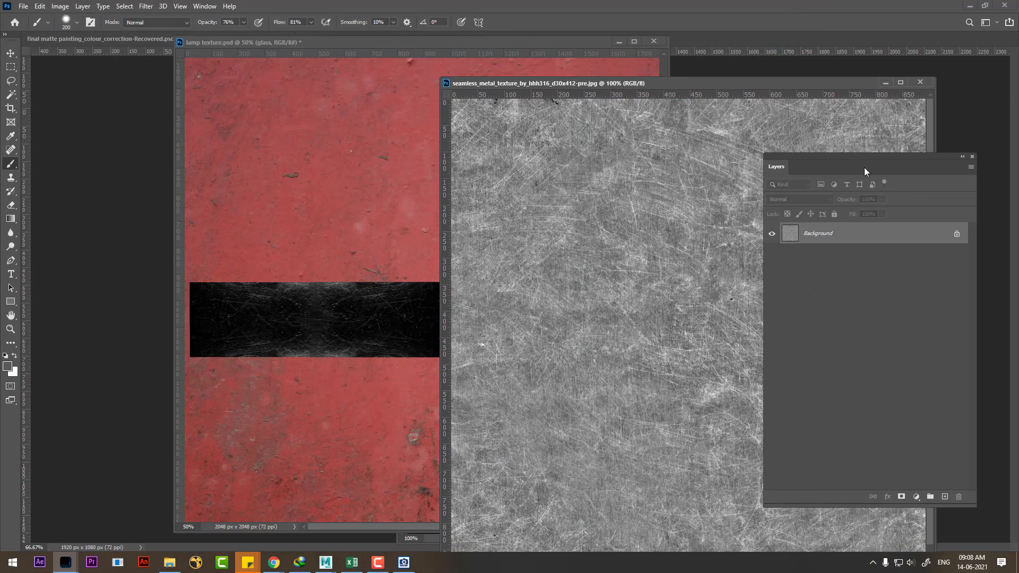
Step: Unlock the background as Layer 0, select it all, and define it as a pattern
{"action": "double_click", "coordinate": [832, 236]}
{"action": "left_click", "coordinate": [563, 159]}
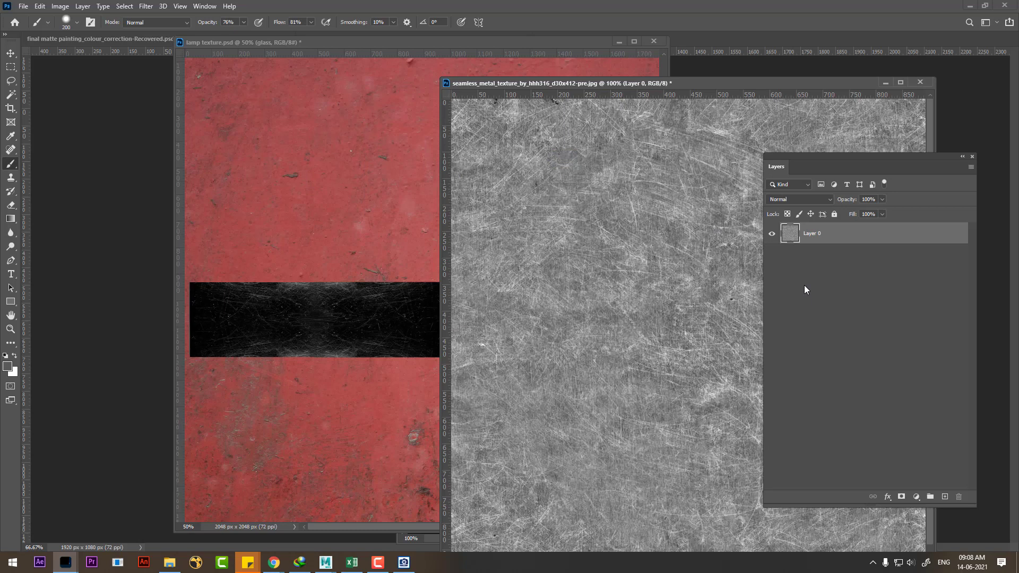
{"action": "left_click", "coordinate": [789, 239], "text": "ctrl"}
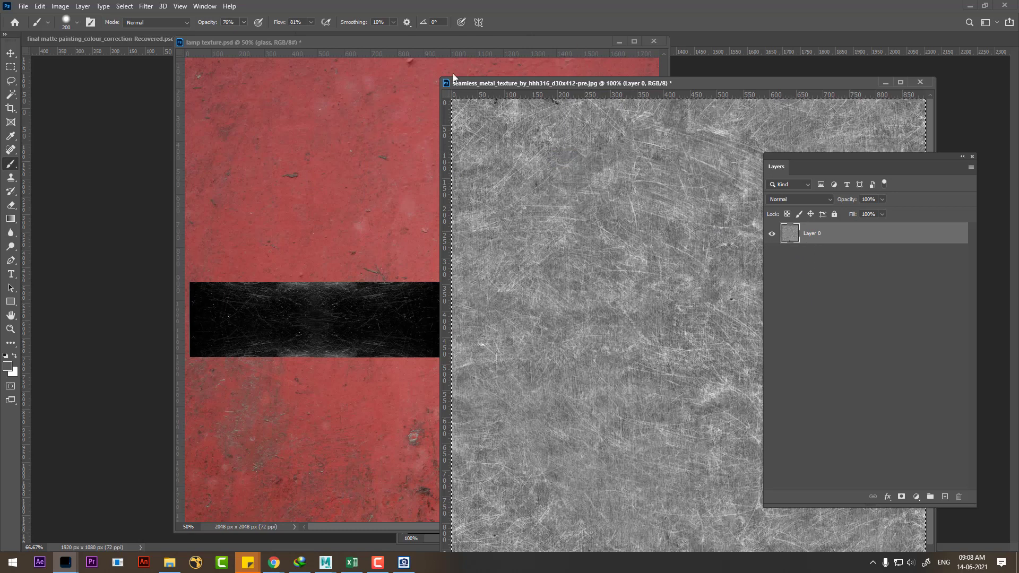
{"action": "left_click", "coordinate": [40, 5]}
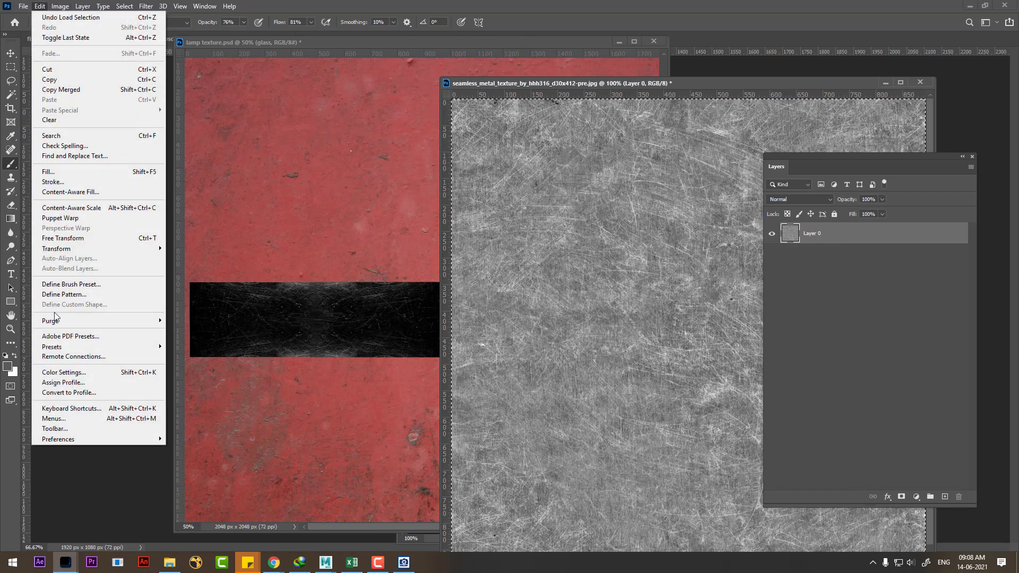
{"action": "left_click", "coordinate": [105, 295]}
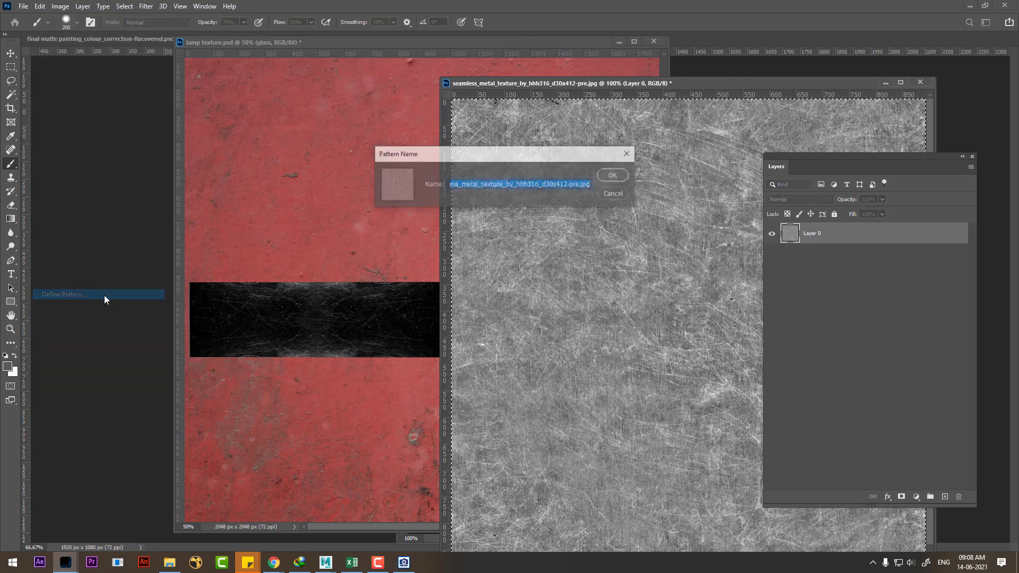
{"action": "left_click", "coordinate": [612, 178]}
Step: Add a new layer above Layer 1 and load the grey metal pattern into the Pattern Stamp tool
{"action": "left_click", "coordinate": [325, 169]}
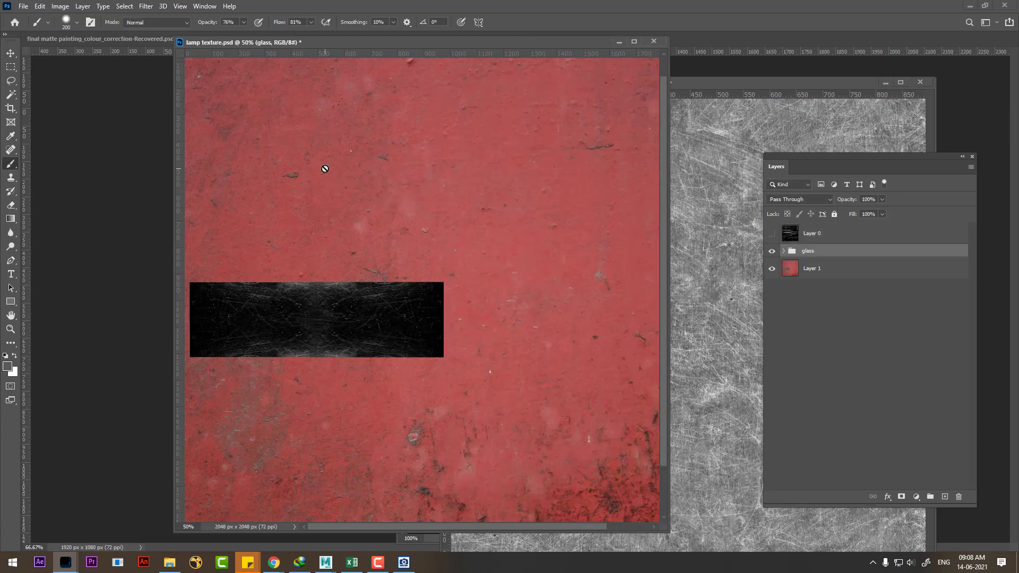
{"action": "left_click", "coordinate": [882, 274]}
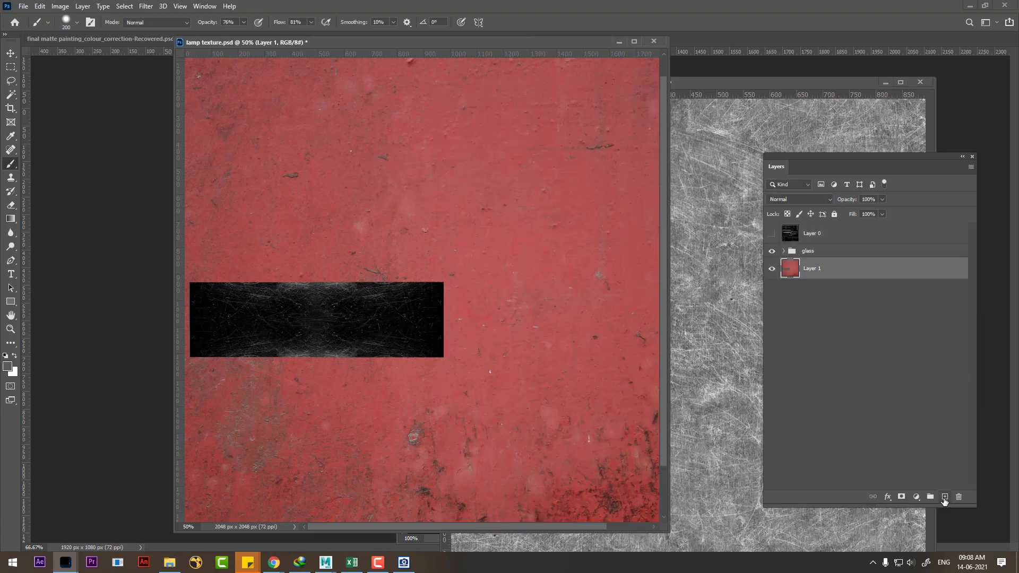
{"action": "left_click", "coordinate": [944, 496]}
{"action": "key", "text": "s"}
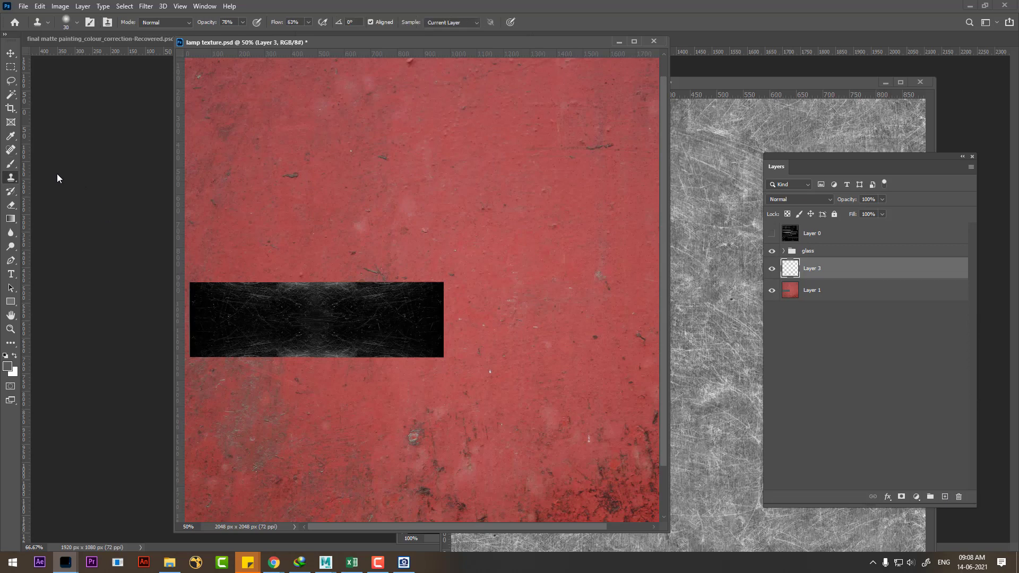
{"action": "right_click", "coordinate": [15, 180]}
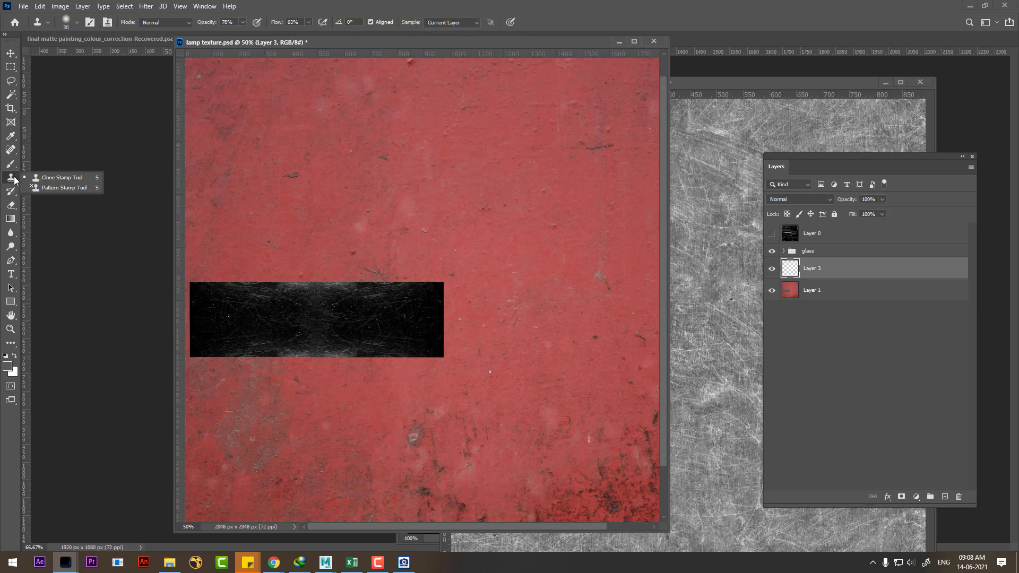
{"action": "left_click", "coordinate": [53, 188]}
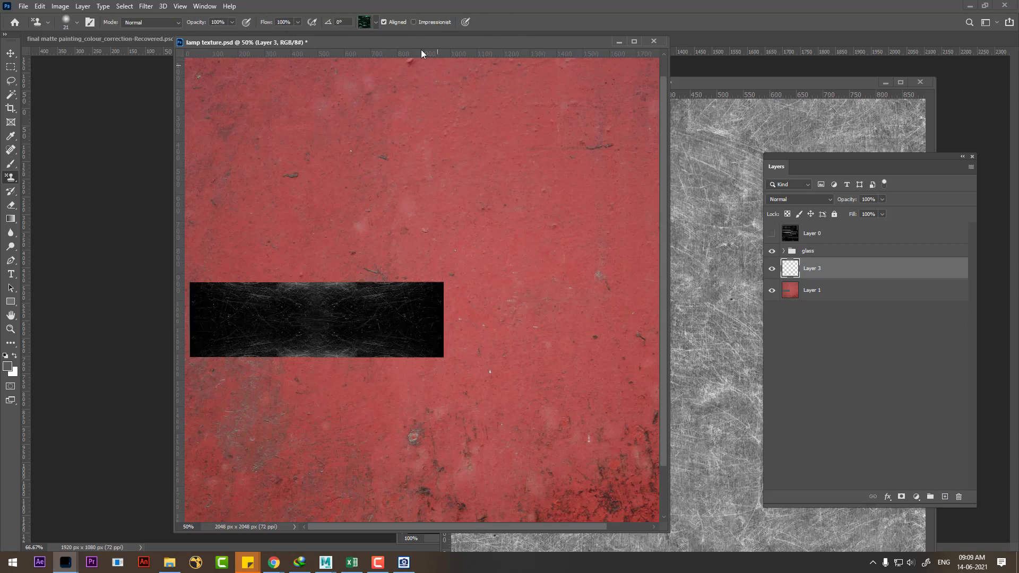
{"action": "left_click", "coordinate": [368, 24]}
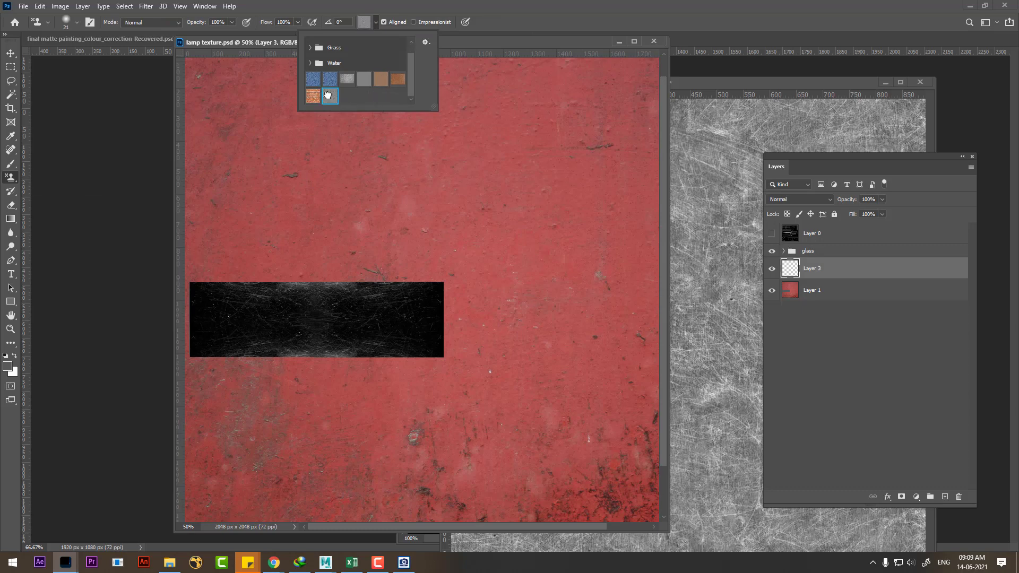
{"action": "double_click", "coordinate": [327, 95]}
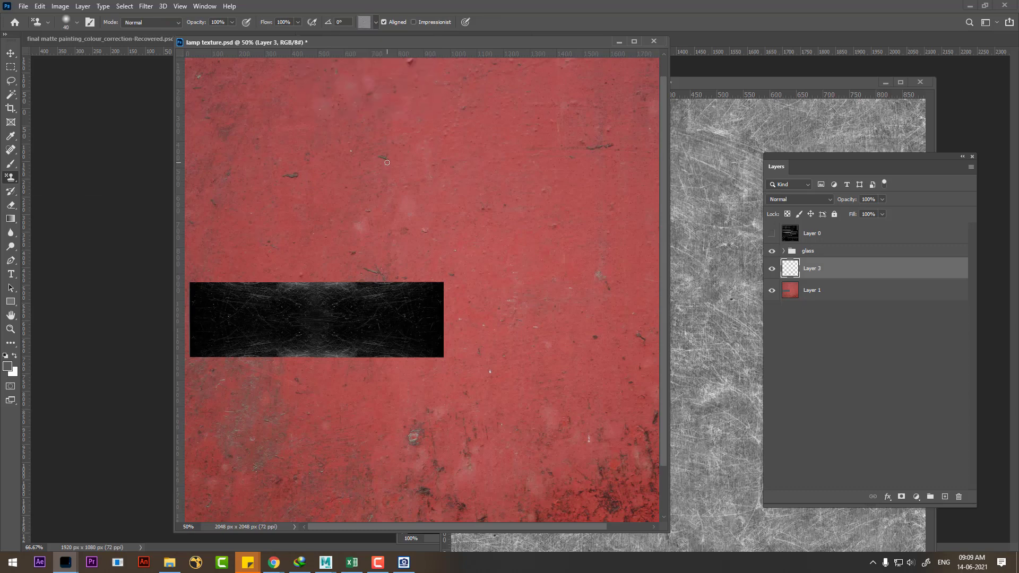
Step: Stamp the grey metal pattern over the whole canvas with a 900 px brush
{"action": "key", "text": "bracketright"}
{"action": "key", "text": "bracketright"}
{"action": "key", "text": "bracketright"}
{"action": "mouse_move", "coordinate": [273, 118]}
{"action": "left_mouse_down"}
{"action": "mouse_move", "coordinate": [325, 176]}
{"action": "mouse_move", "coordinate": [307, 291]}
{"action": "left_mouse_up"}
{"action": "key", "text": "ctrl+minus"}
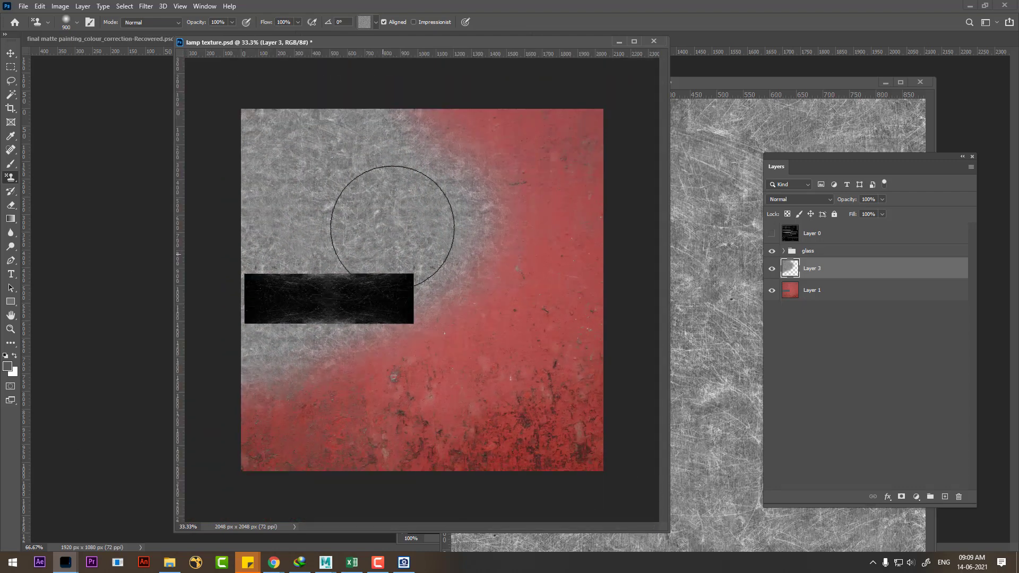
{"action": "mouse_move", "coordinate": [392, 227]}
{"action": "left_mouse_down"}
{"action": "mouse_move", "coordinate": [437, 140]}
{"action": "mouse_move", "coordinate": [466, 205]}
{"action": "mouse_move", "coordinate": [102, 375]}
{"action": "mouse_move", "coordinate": [211, 478]}
{"action": "mouse_move", "coordinate": [398, 444]}
{"action": "mouse_move", "coordinate": [547, 114]}
{"action": "mouse_move", "coordinate": [398, 170]}
{"action": "mouse_move", "coordinate": [412, 512]}
{"action": "left_mouse_up"}
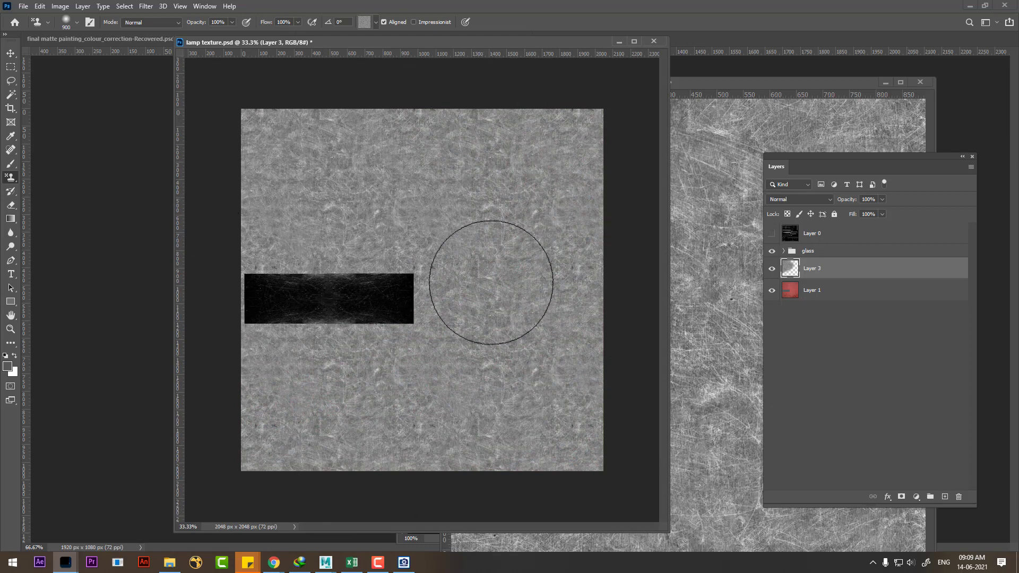
Step: Move Layer 3 below Layer 1, show the Layer 0 UV wireframe, and make Layer 1 active
{"action": "left_click_drag", "start_coordinate": [865, 281], "coordinate": [860, 307]}
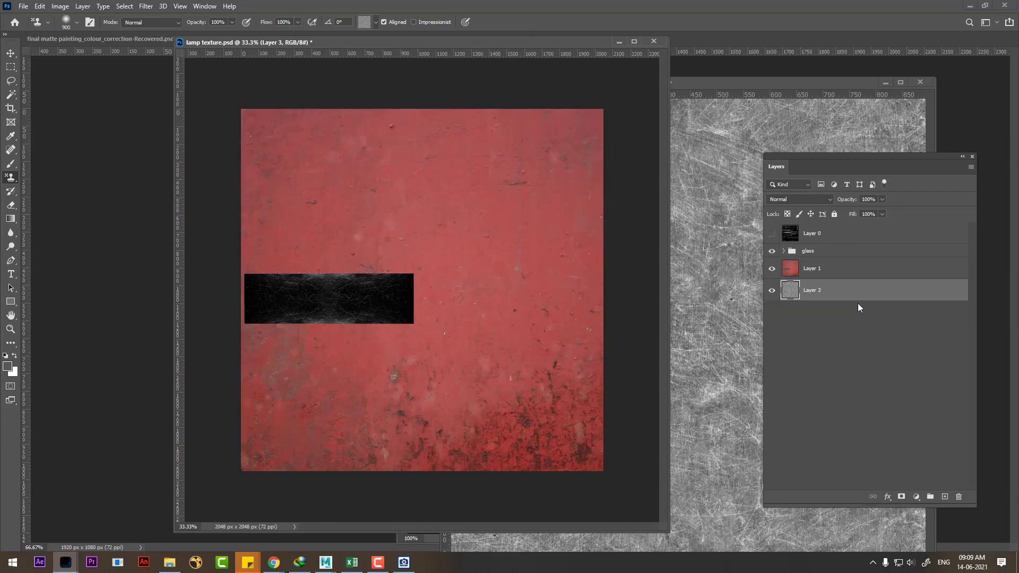
{"action": "left_click", "coordinate": [772, 233]}
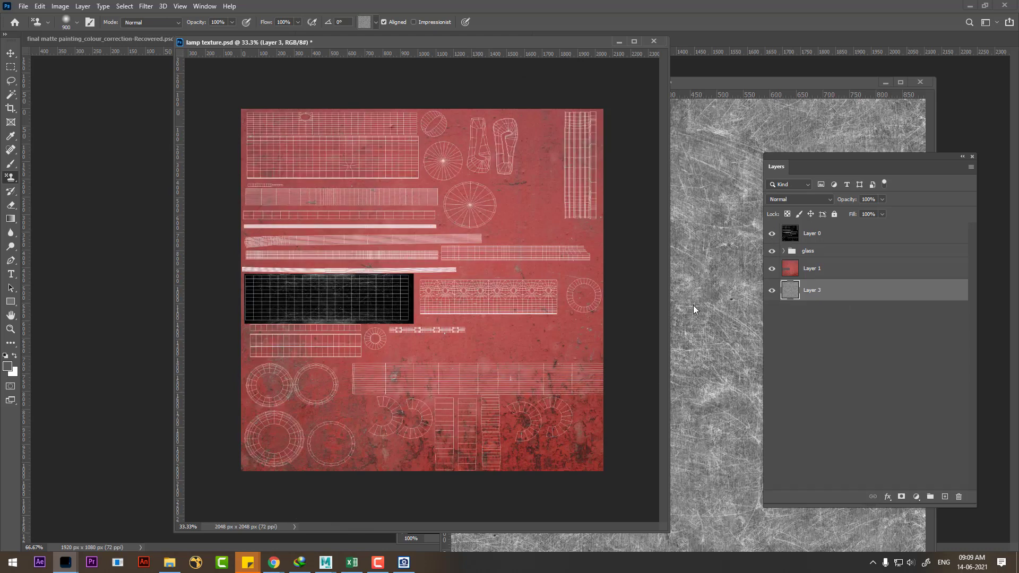
{"action": "key", "text": "ctrl+plus"}
{"action": "left_click_drag", "start_coordinate": [468, 250], "coordinate": [501, 289]}
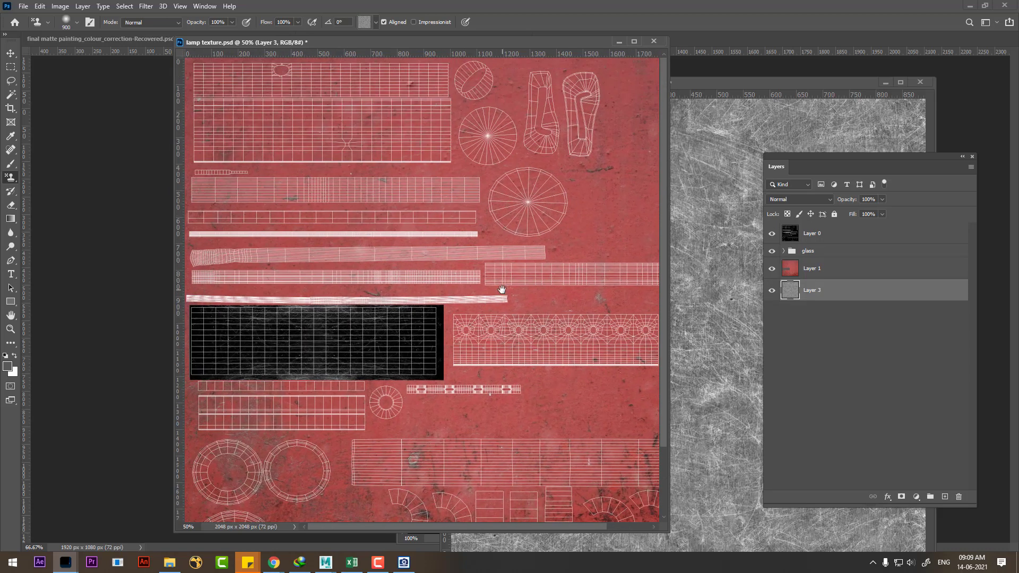
{"action": "left_click", "coordinate": [817, 269]}
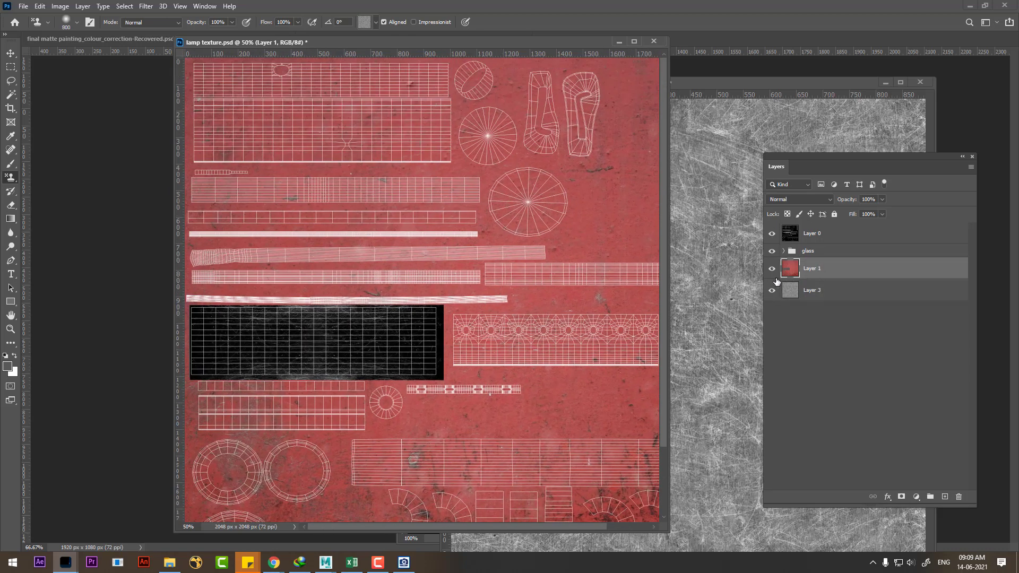
{"action": "key", "text": "bracketleft"}
{"action": "key", "text": "bracketleft"}
{"action": "key", "text": "bracketleft"}
Step: Duplicate Layer 1 as a hidden copy and rename the original to base_texture
{"action": "key", "text": "ctrl+j"}
{"action": "left_click", "coordinate": [772, 268]}
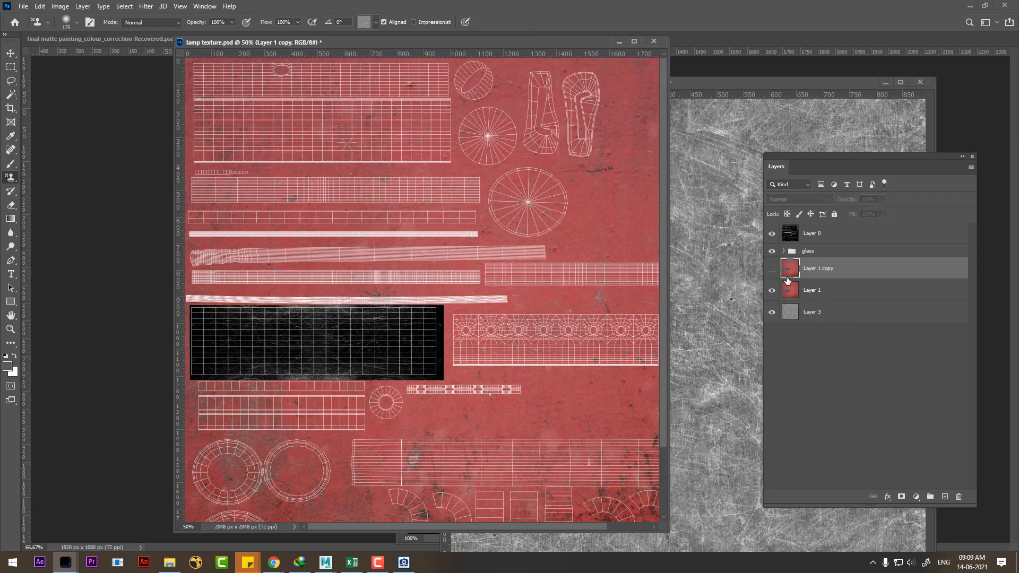
{"action": "double_click", "coordinate": [810, 290]}
{"action": "type", "text": "base texture"}
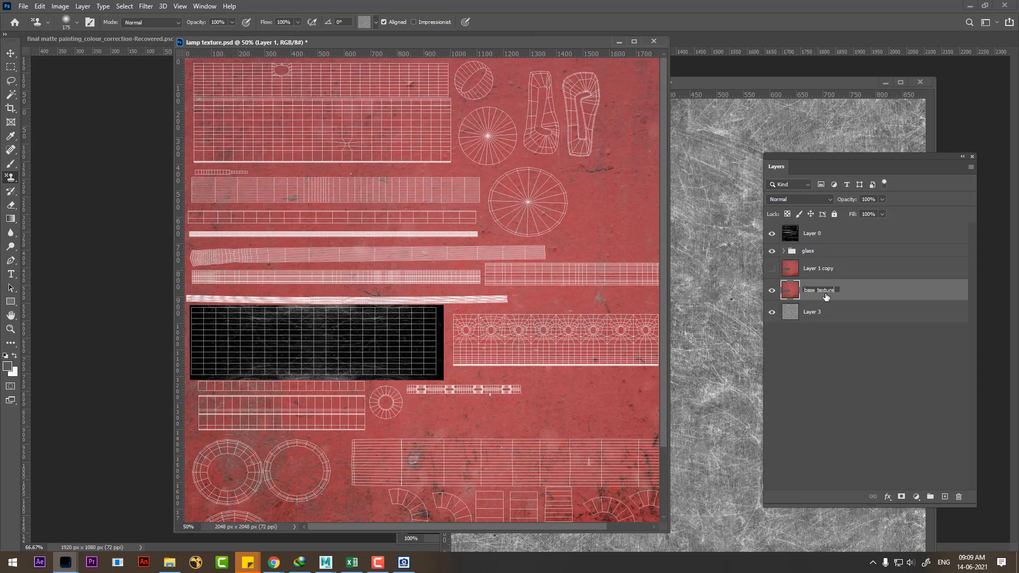
{"action": "key", "text": "Return"}
Step: Define the scratched metal image as a new brush preset via Edit > Define Brush Preset
{"action": "key", "text": "b"}
{"action": "left_click", "coordinate": [718, 87]}
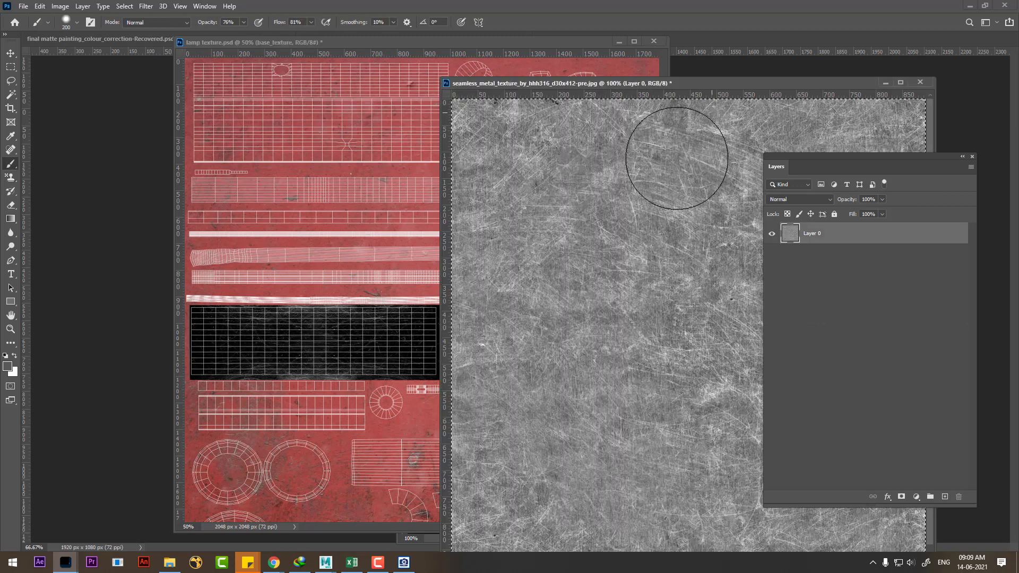
{"action": "left_click", "coordinate": [39, 6]}
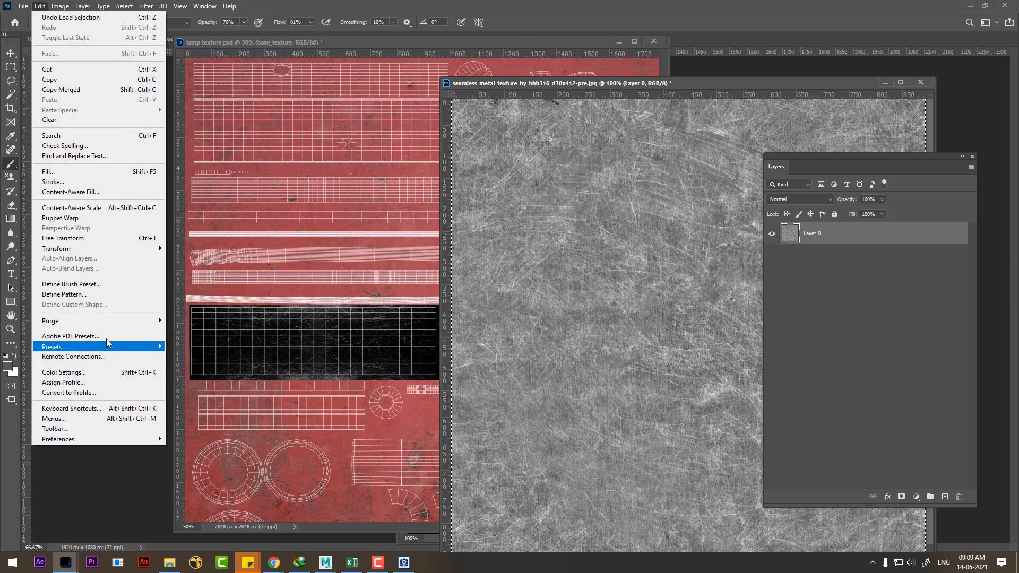
{"action": "left_click", "coordinate": [101, 286]}
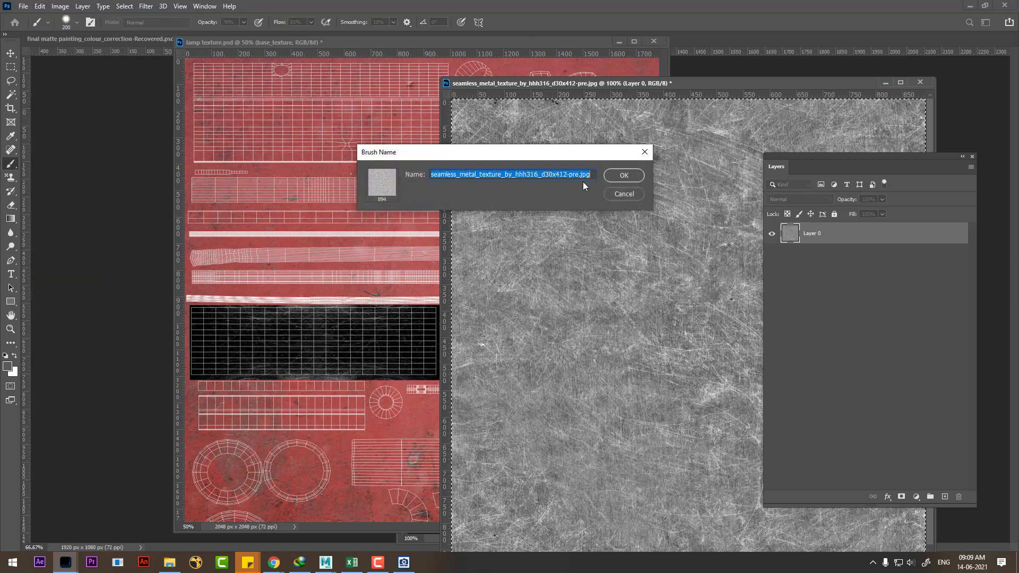
{"action": "left_click", "coordinate": [624, 176]}
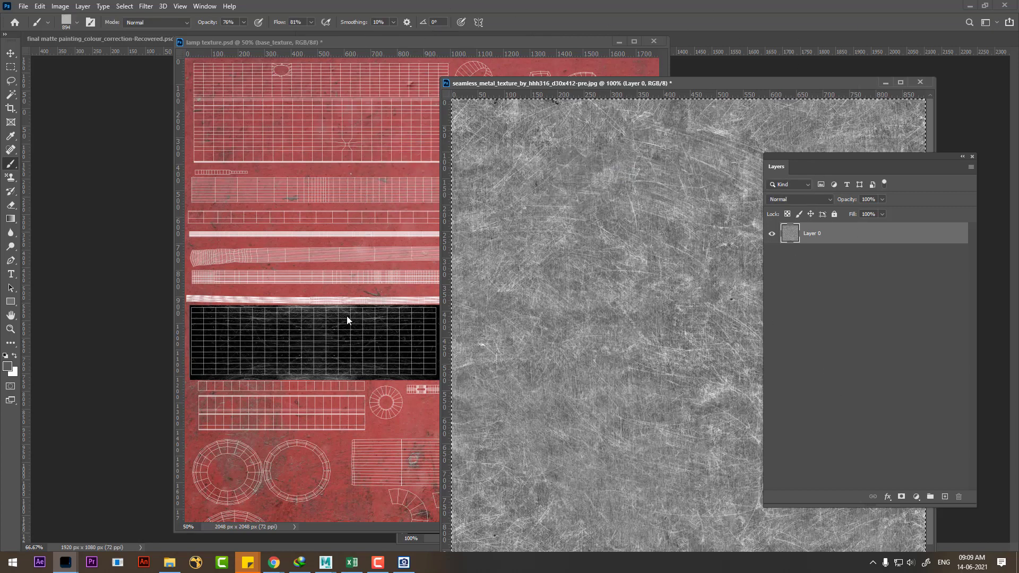
Step: Test-dab the new metal brush on the texture, undo it, and float the Brush Settings panel
{"action": "left_click", "coordinate": [318, 196]}
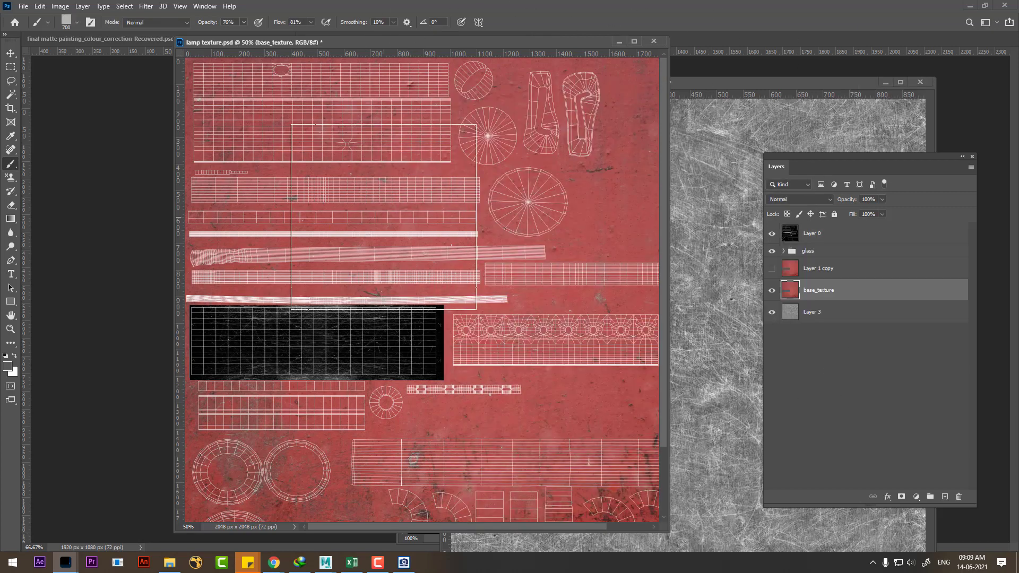
{"action": "key", "text": "bracketleft"}
{"action": "key", "text": "bracketleft"}
{"action": "key", "text": "bracketleft"}
{"action": "key", "text": "bracketleft"}
{"action": "key", "text": "bracketleft"}
{"action": "left_click", "coordinate": [595, 214]}
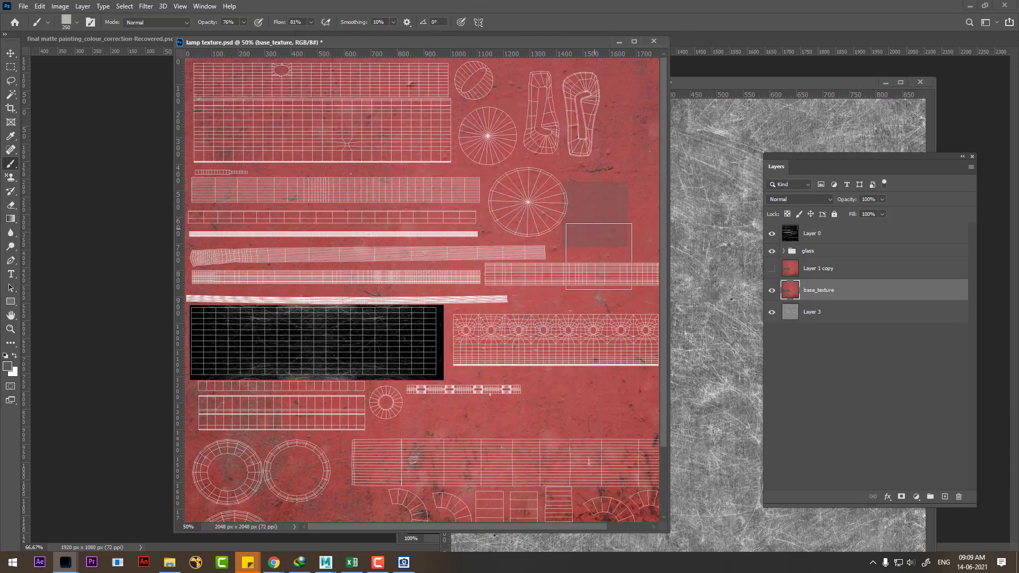
{"action": "key", "text": "ctrl+z"}
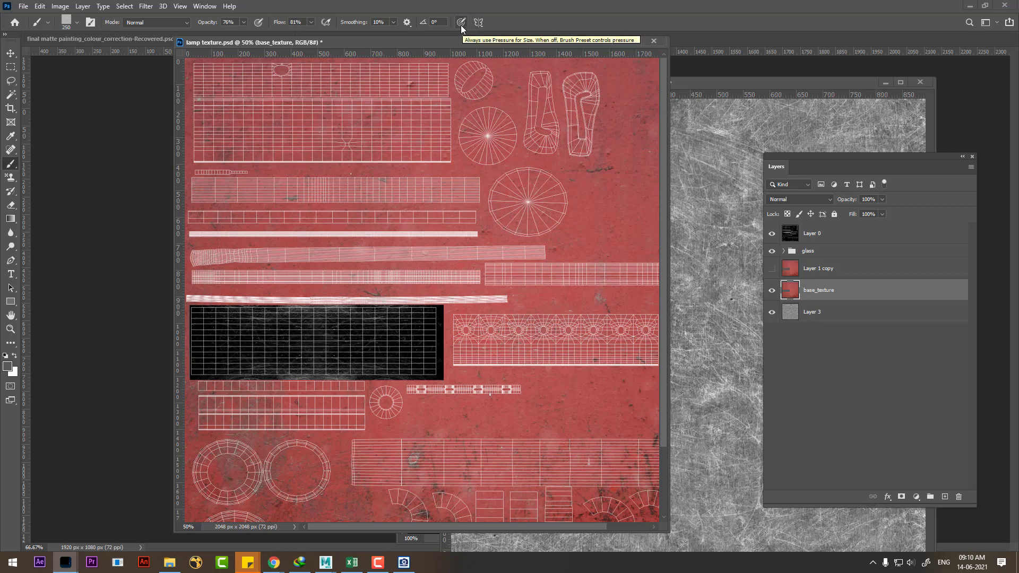
{"action": "left_click", "coordinate": [407, 22]}
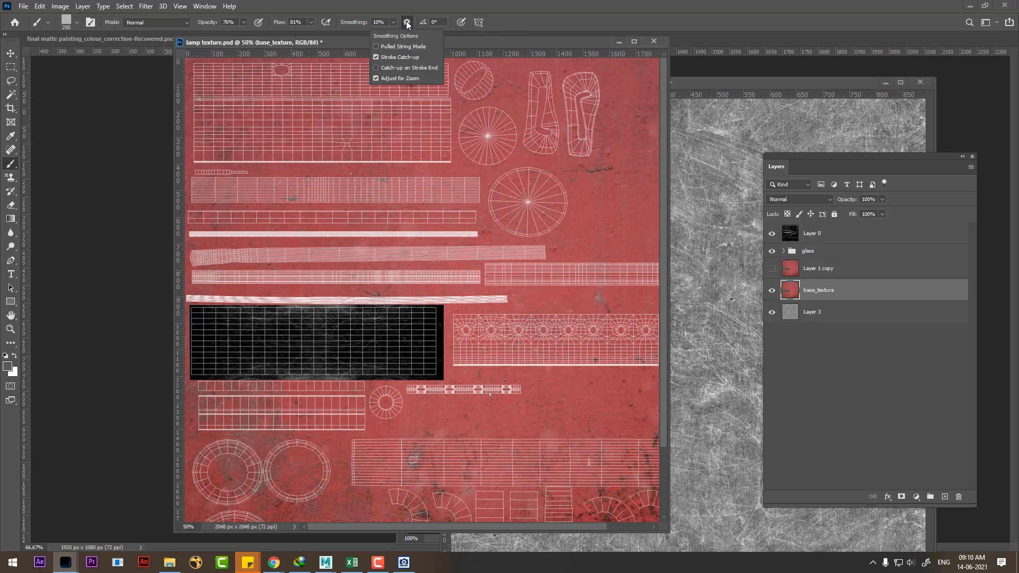
{"action": "left_click", "coordinate": [91, 21]}
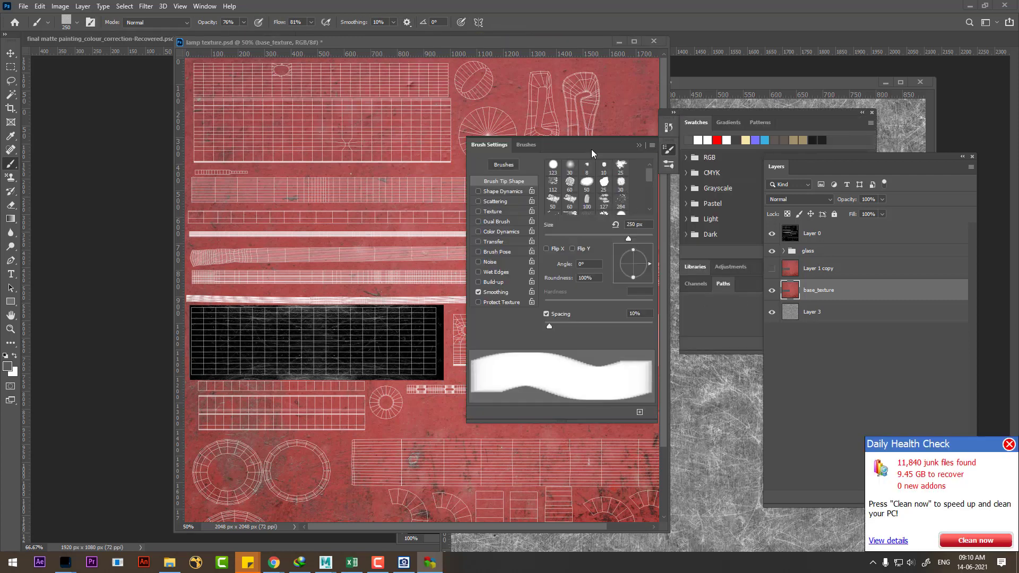
{"action": "left_click_drag", "start_coordinate": [591, 148], "coordinate": [671, 129]}
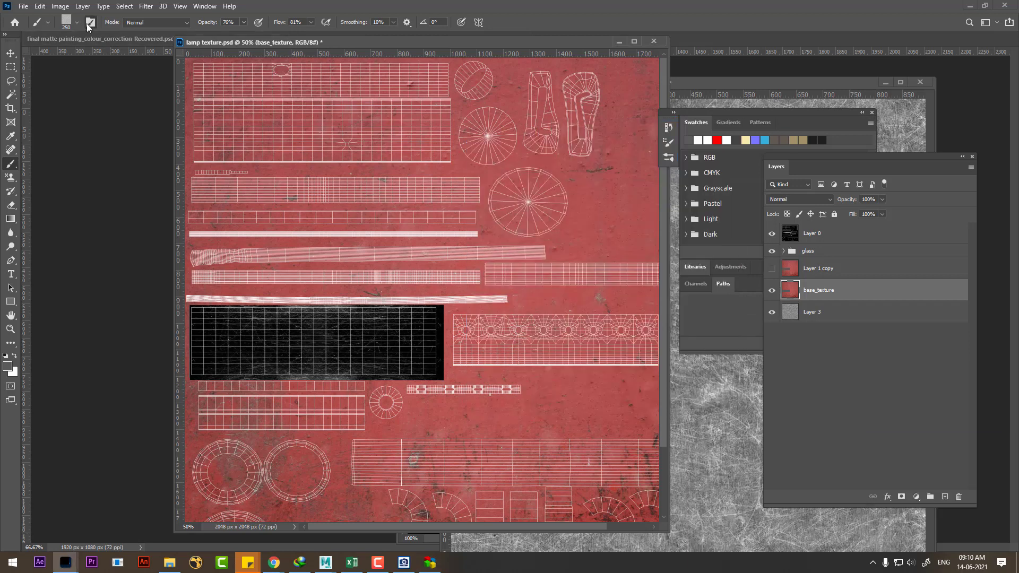
{"action": "left_click", "coordinate": [88, 23]}
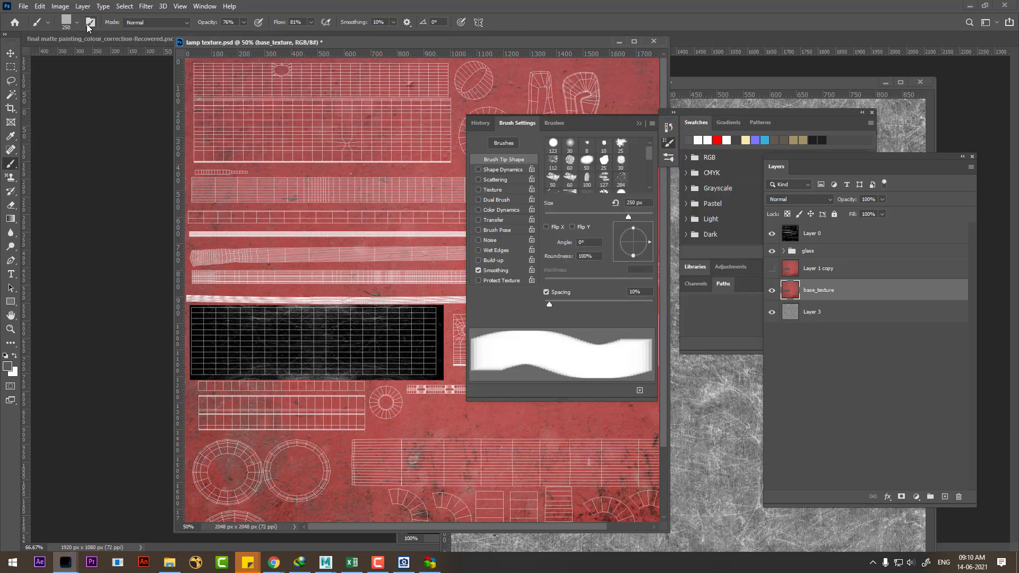
Step: Enable Scattering with count 3 and count jitter, plus Shape Dynamics angle jitter
{"action": "left_click", "coordinate": [500, 180]}
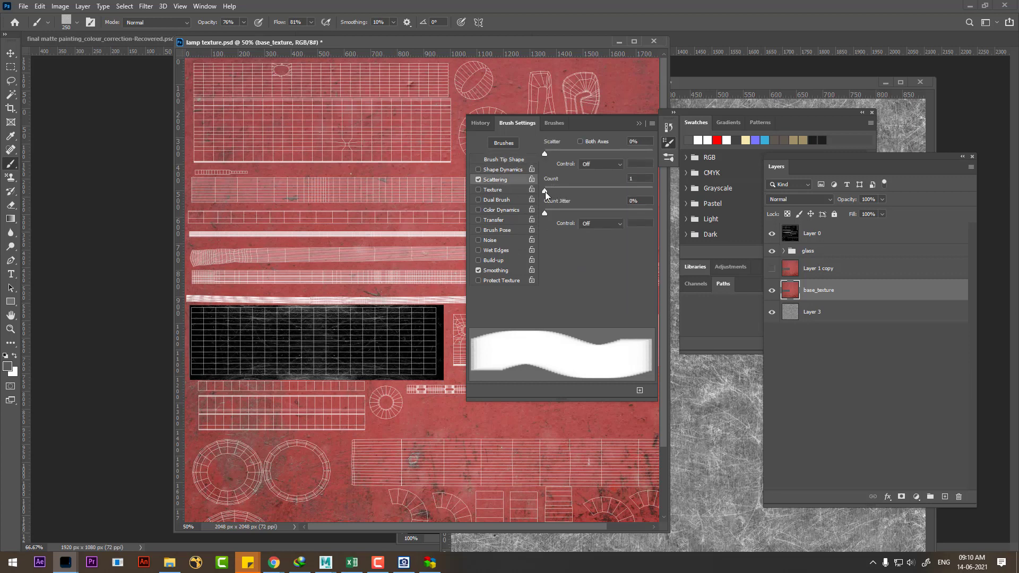
{"action": "left_click_drag", "start_coordinate": [544, 190], "coordinate": [561, 190]}
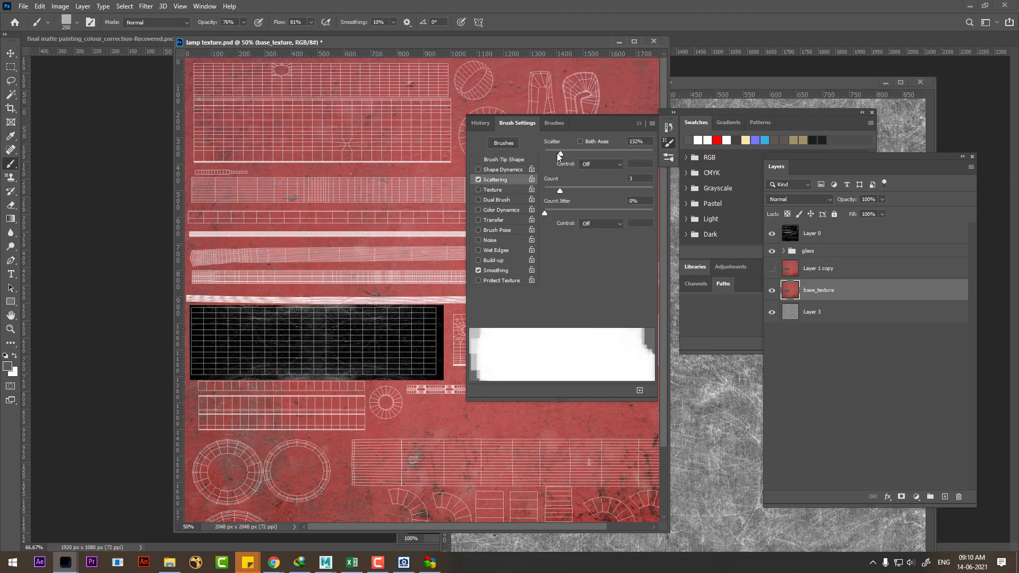
{"action": "left_click_drag", "start_coordinate": [544, 154], "coordinate": [544, 157]}
{"action": "left_click_drag", "start_coordinate": [570, 211], "coordinate": [574, 212]}
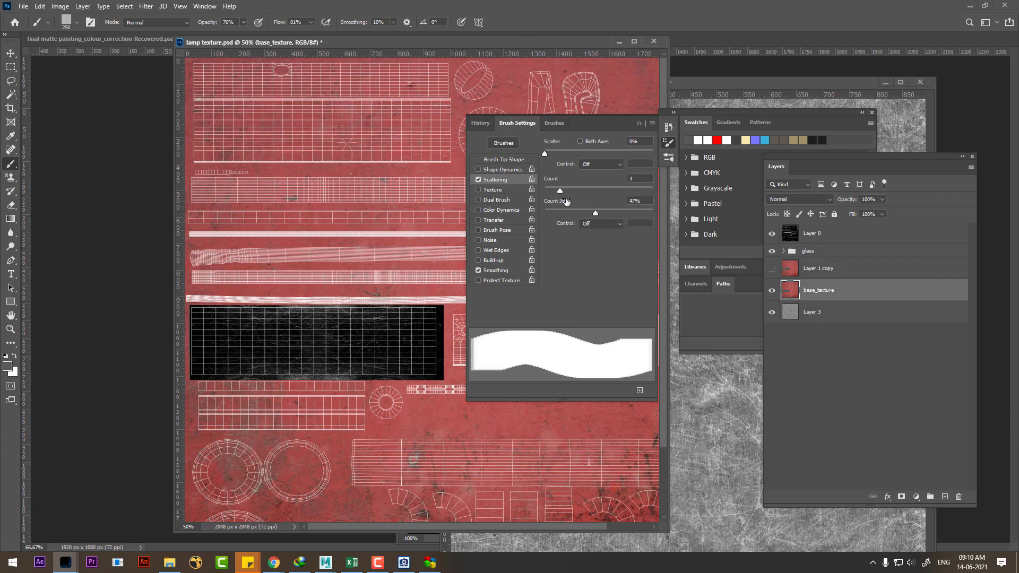
{"action": "left_click_drag", "start_coordinate": [545, 154], "coordinate": [544, 155]}
{"action": "left_click", "coordinate": [506, 169]}
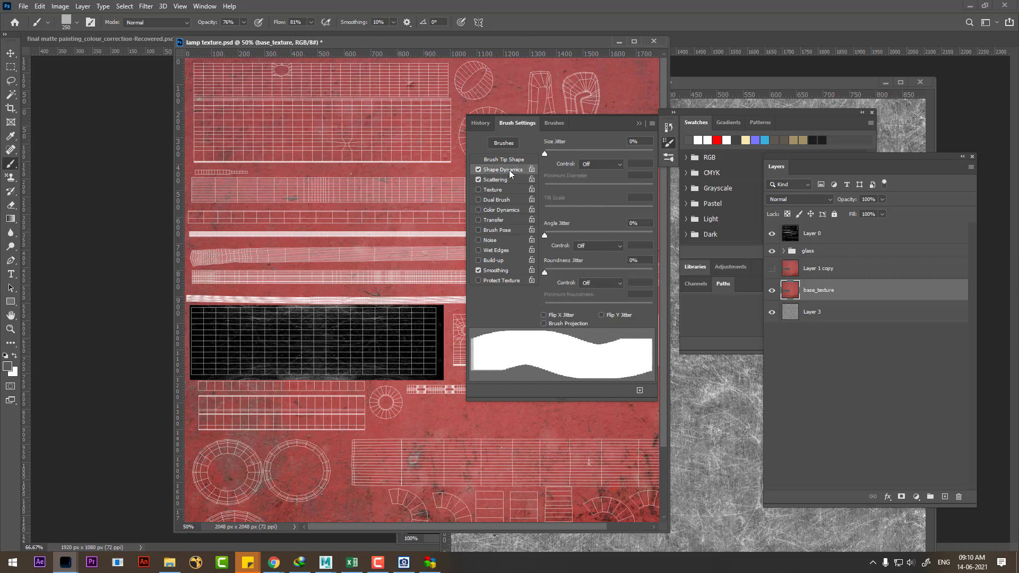
{"action": "left_click_drag", "start_coordinate": [547, 234], "coordinate": [591, 234]}
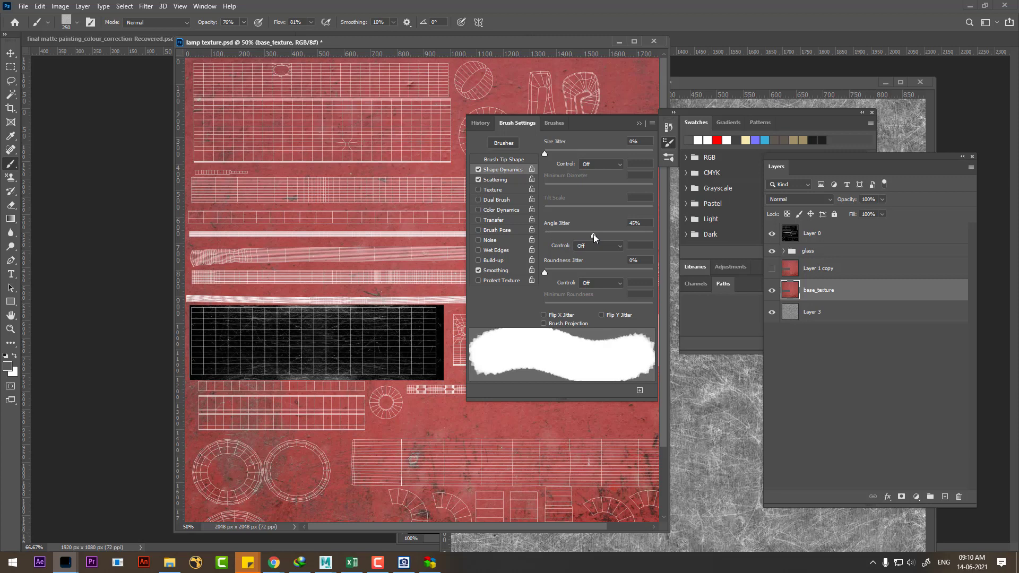
Step: Set count jitter to 52% and scatter to 5%, shrink the brush to 100 px, and test it
{"action": "left_click", "coordinate": [507, 182]}
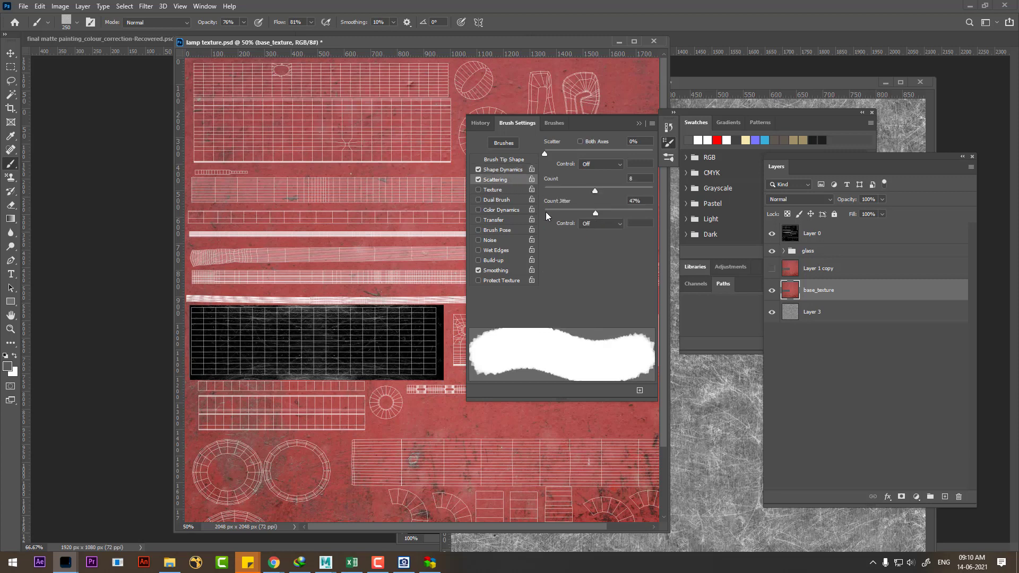
{"action": "left_click_drag", "start_coordinate": [597, 194], "coordinate": [530, 204]}
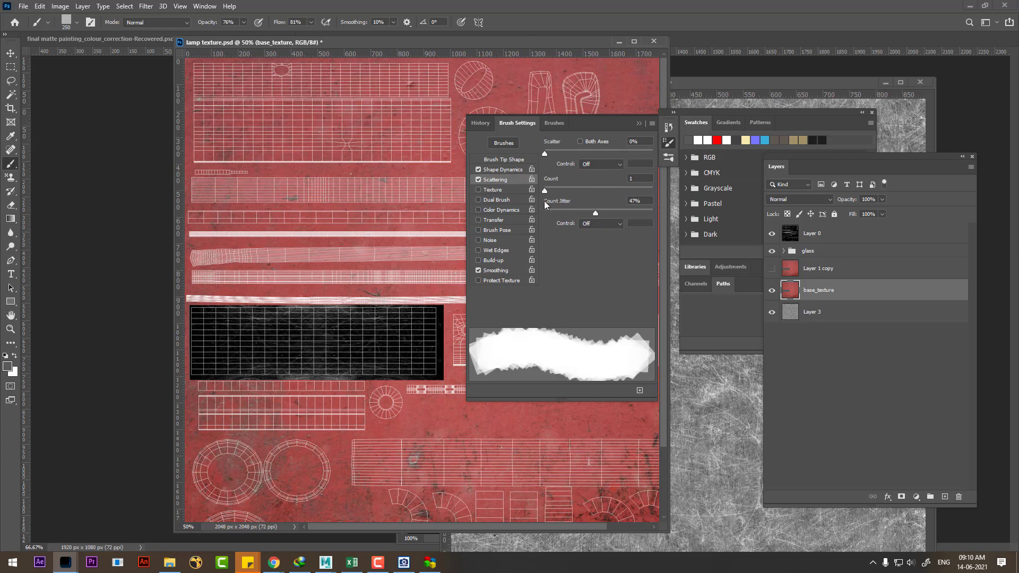
{"action": "left_click_drag", "start_coordinate": [595, 212], "coordinate": [558, 193]}
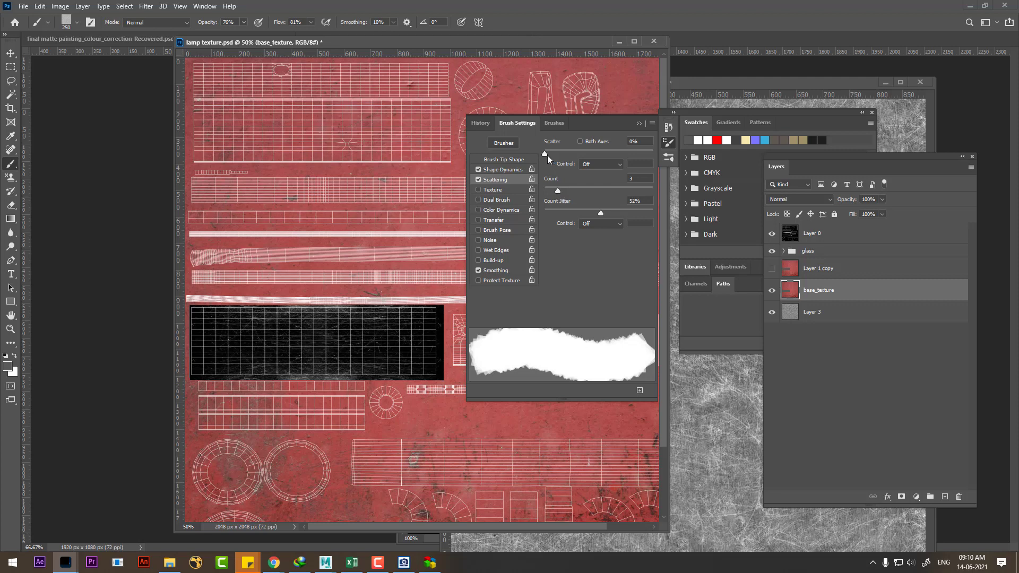
{"action": "left_click_drag", "start_coordinate": [546, 155], "coordinate": [547, 155]}
{"action": "key", "text": "bracketleft"}
{"action": "key", "text": "bracketleft"}
{"action": "key", "text": "bracketleft"}
{"action": "left_click_drag", "start_coordinate": [378, 428], "coordinate": [480, 433]}
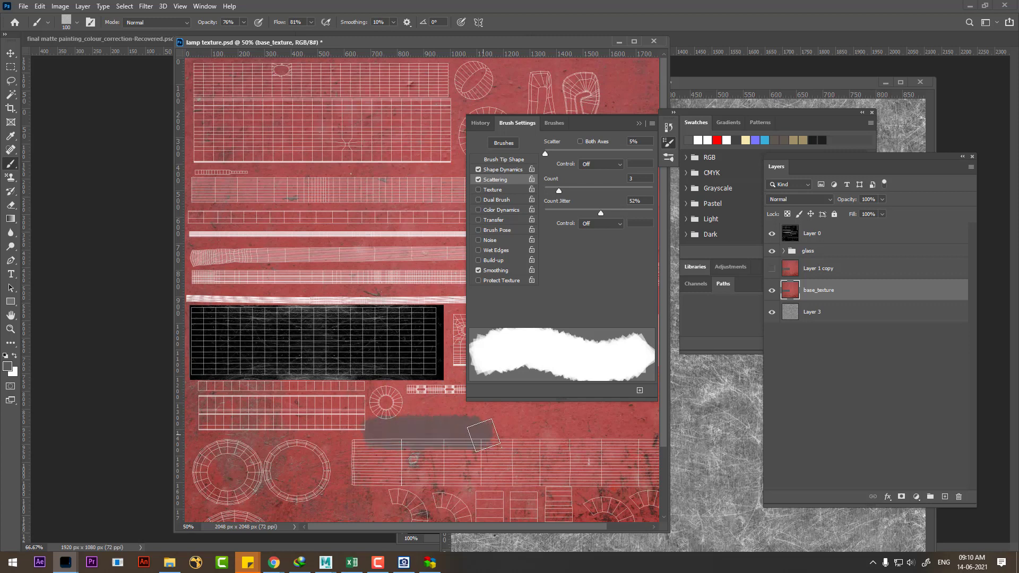
{"action": "key", "text": "ctrl+z"}
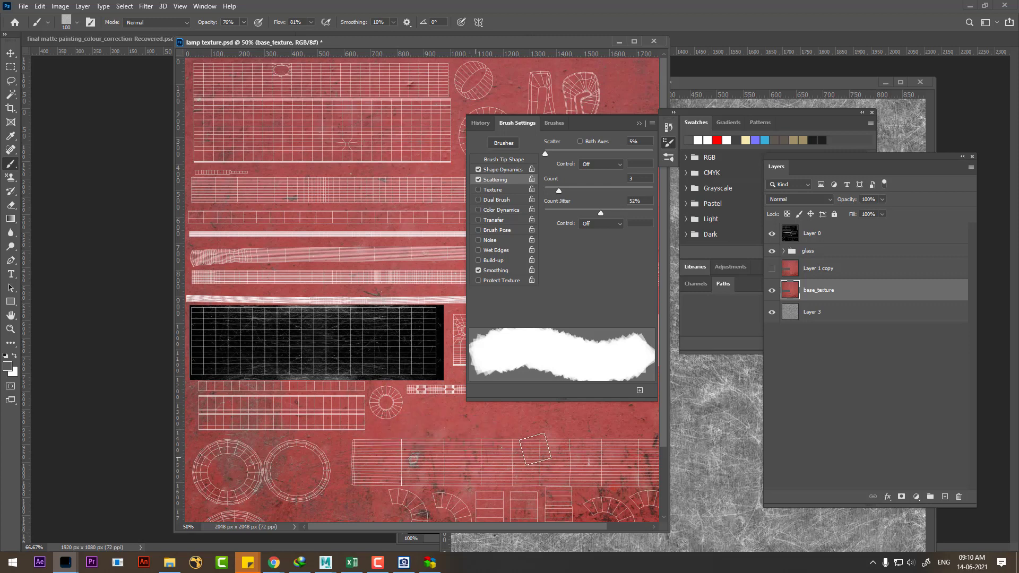
Step: Add a white layer mask to base_texture, undo a test black stroke, and close Brush Settings
{"action": "left_click", "coordinate": [901, 496]}
{"action": "key", "text": "d"}
{"action": "left_click_drag", "start_coordinate": [504, 440], "coordinate": [391, 441]}
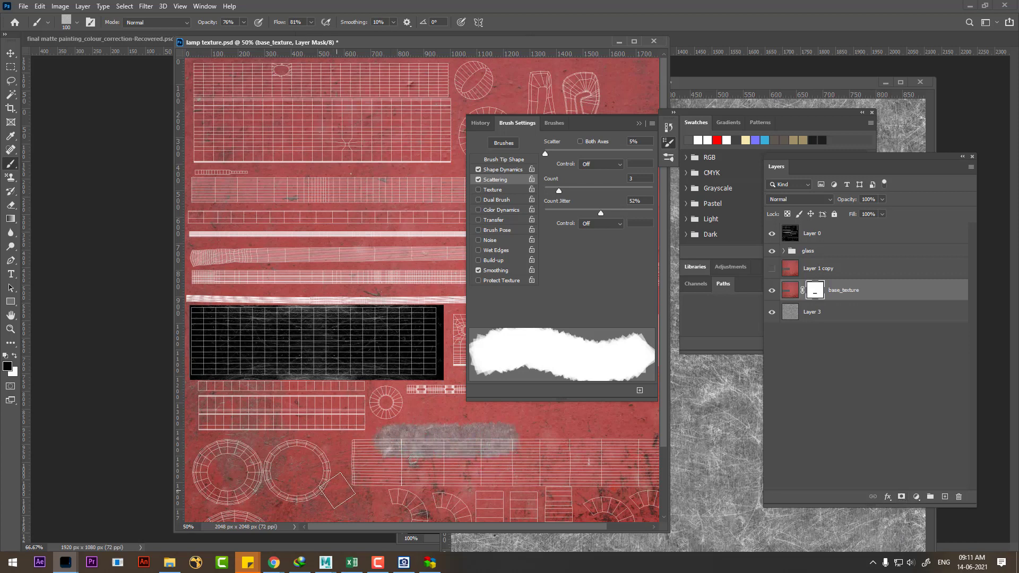
{"action": "key", "text": "ctrl+z"}
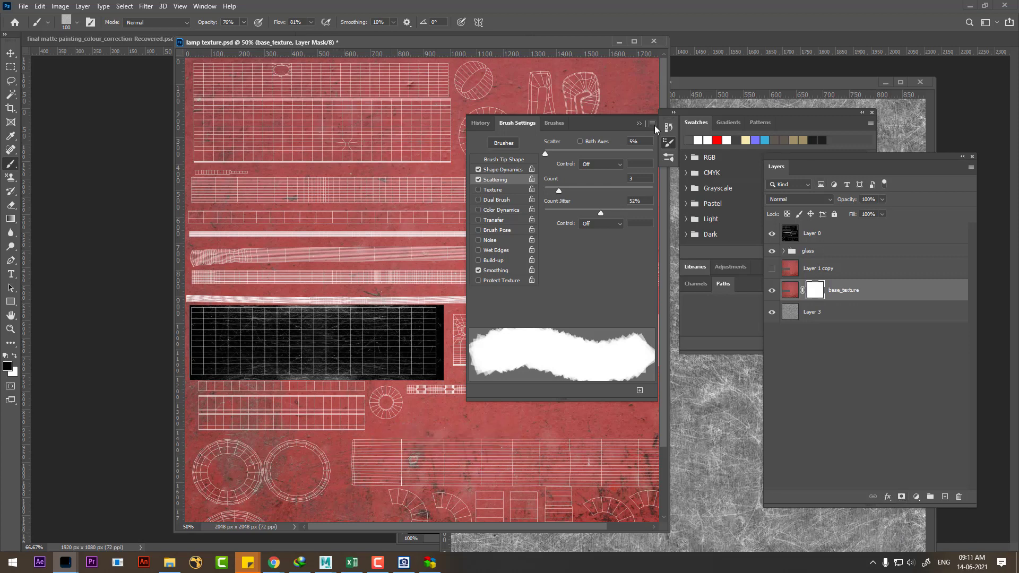
{"action": "left_click", "coordinate": [653, 124]}
{"action": "left_click", "coordinate": [657, 186]}
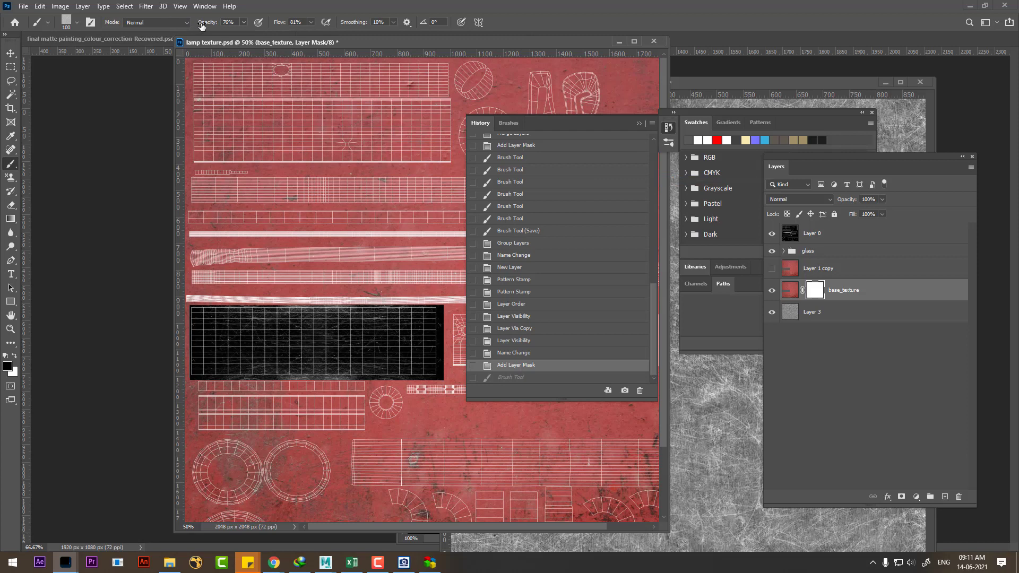
Step: Undo a stray mask stroke, close the History and Brushes panels, and switch windows
{"action": "left_click_drag", "start_coordinate": [201, 26], "coordinate": [349, 13]}
{"action": "left_click_drag", "start_coordinate": [459, 427], "coordinate": [350, 425]}
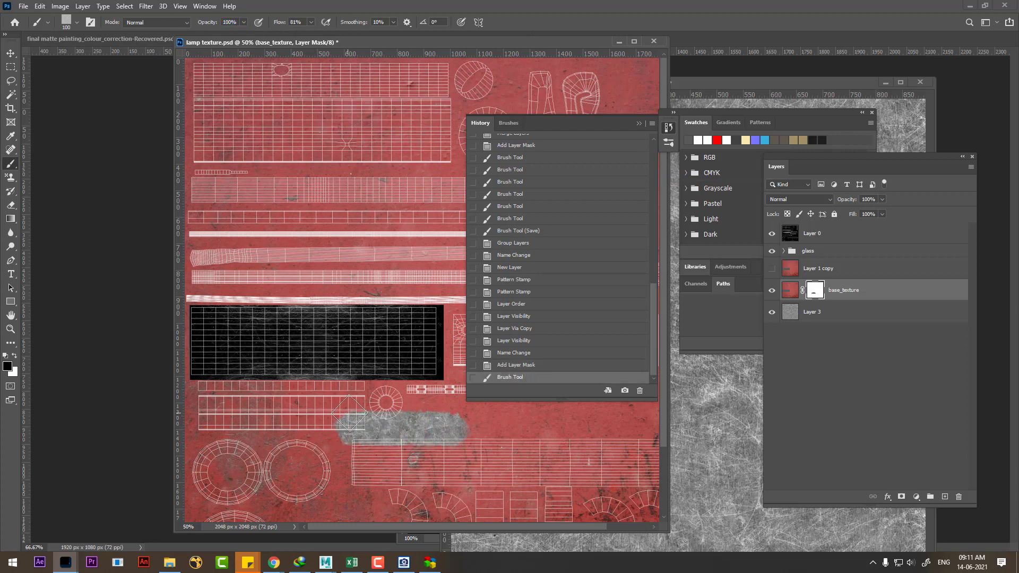
{"action": "key", "text": "ctrl+z"}
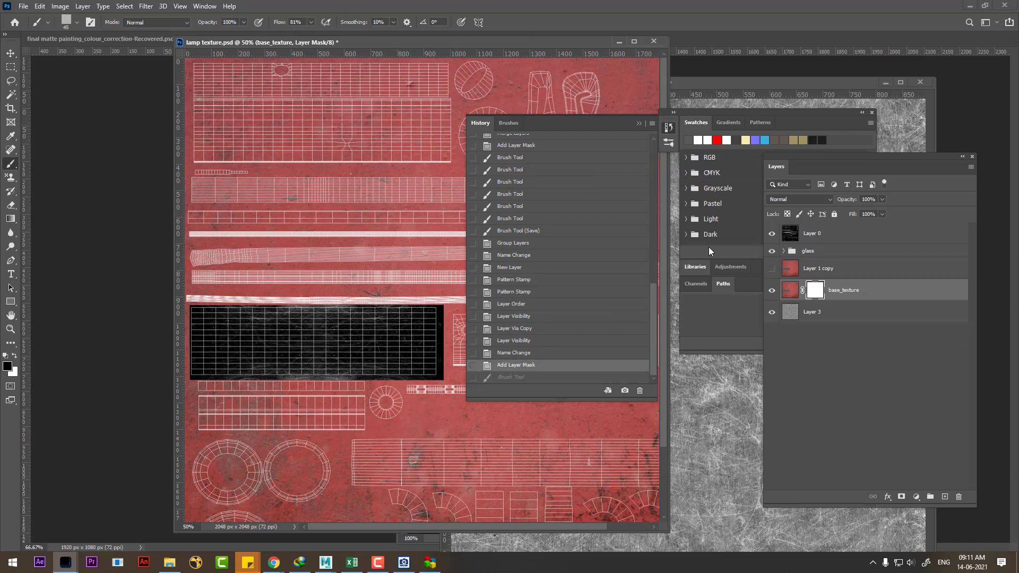
{"action": "left_click", "coordinate": [653, 126]}
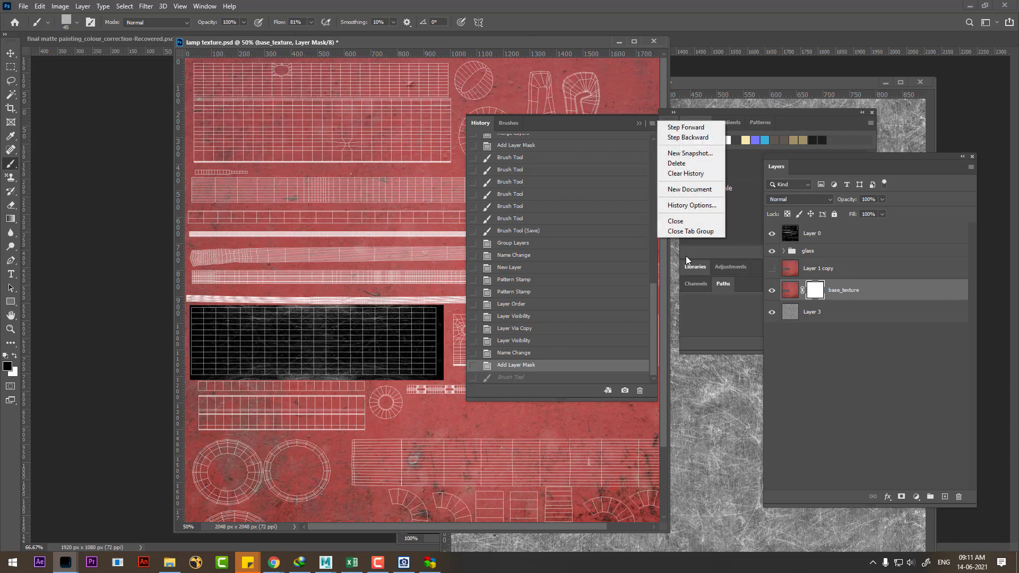
{"action": "left_click", "coordinate": [674, 221]}
{"action": "left_click", "coordinate": [652, 124]}
{"action": "left_click", "coordinate": [669, 321]}
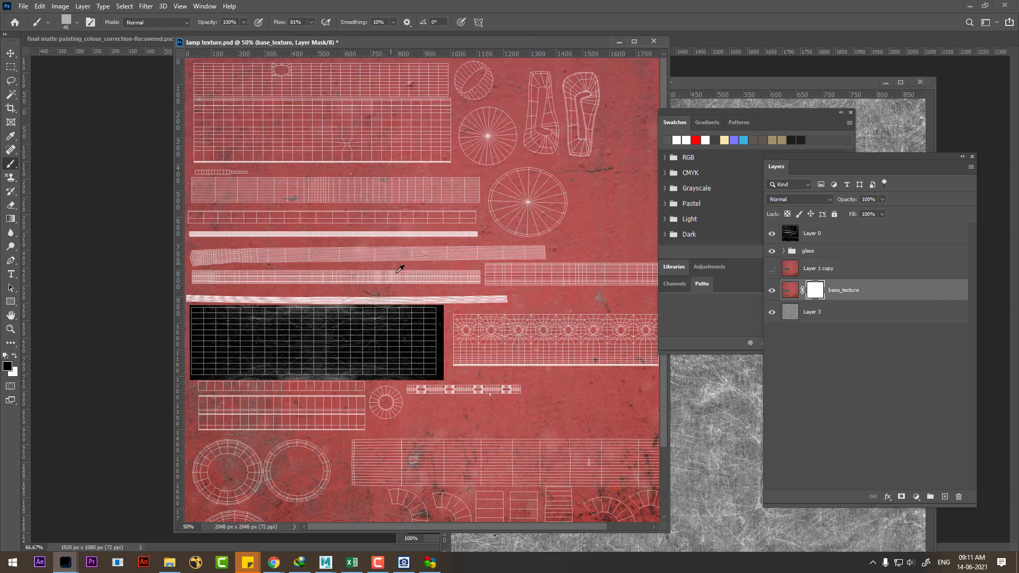
{"action": "key", "text": "alt+Tab"}
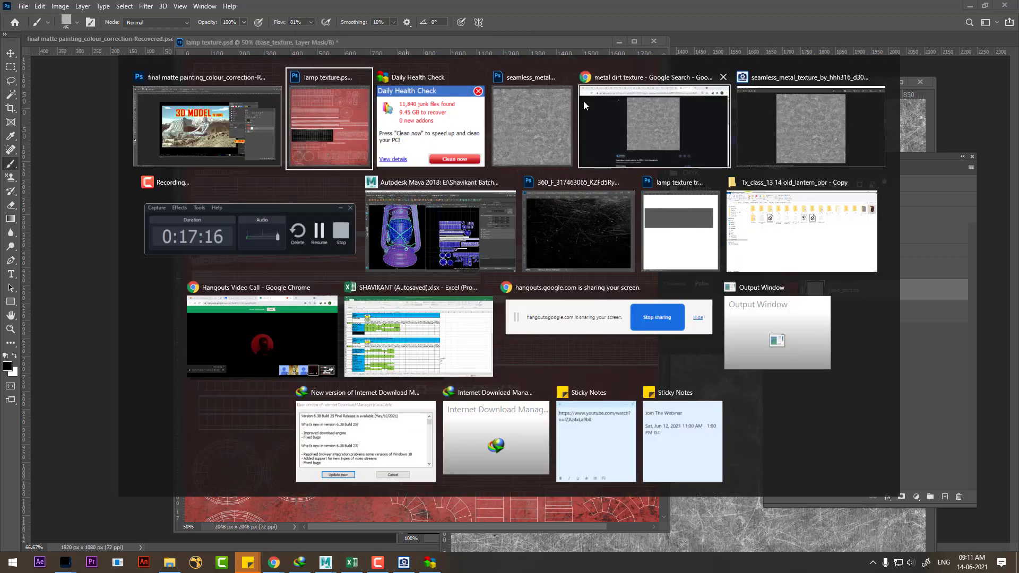
Step: In Maya, select the top UV strip's faces and inspect them on the lantern in wireframe
{"action": "left_click", "coordinate": [436, 223]}
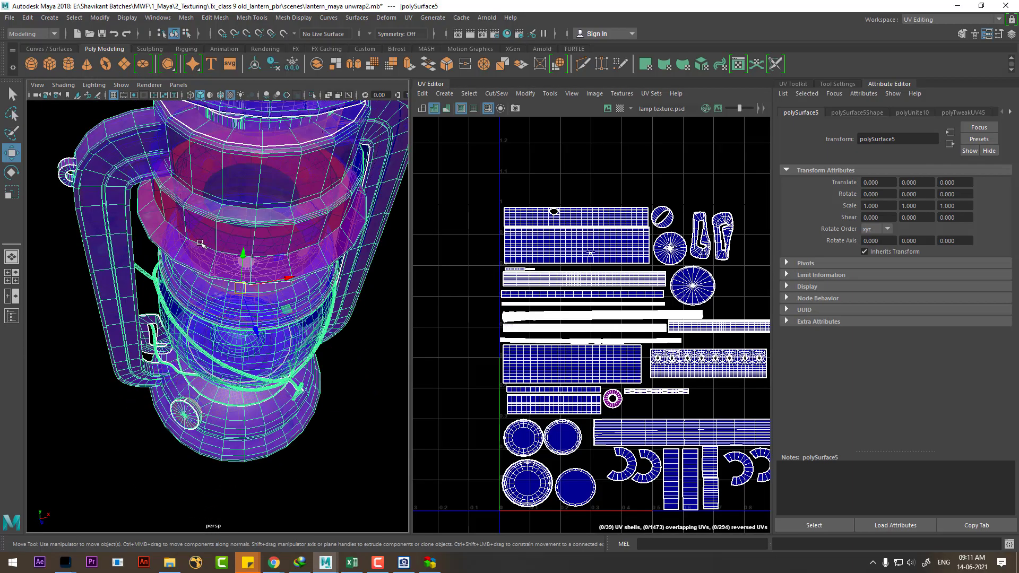
{"action": "left_click_drag", "start_coordinate": [228, 265], "coordinate": [175, 254], "text": "alt"}
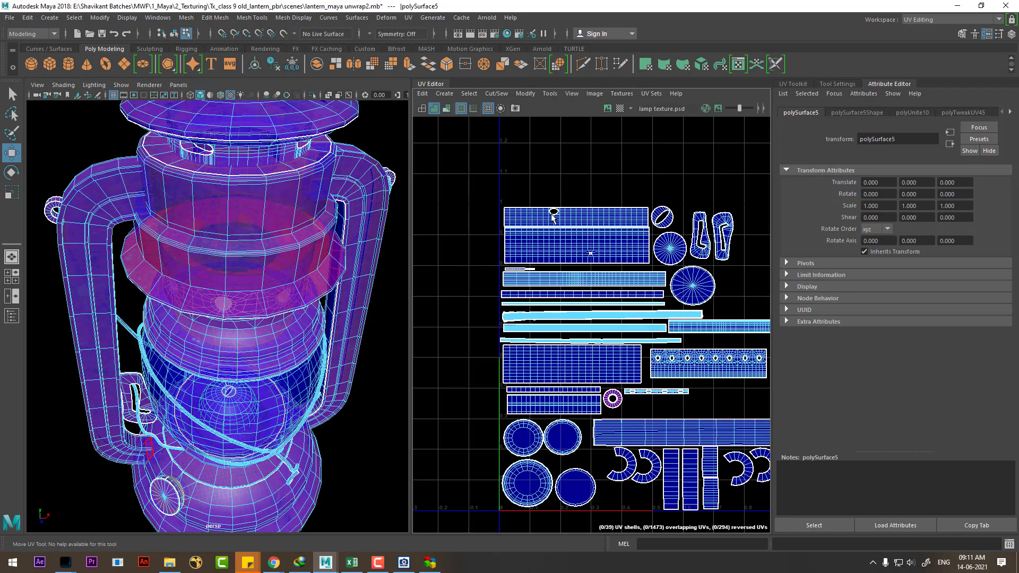
{"action": "left_click", "coordinate": [575, 216]}
{"action": "left_click_drag", "start_coordinate": [228, 319], "coordinate": [267, 232], "text": "alt"}
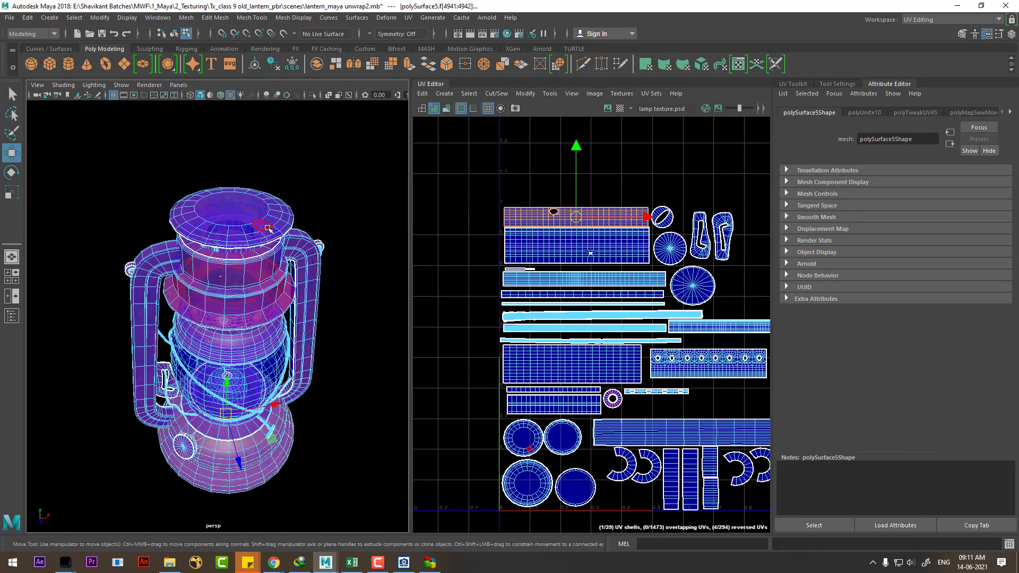
{"action": "key", "text": "4"}
{"action": "right_click_drag", "start_coordinate": [267, 232], "coordinate": [298, 322], "text": "alt"}
{"action": "mouse_move", "coordinate": [299, 322]}
{"action": "left_mouse_down", "text": "alt"}
{"action": "mouse_move", "coordinate": [318, 308]}
{"action": "mouse_move", "coordinate": [297, 322]}
{"action": "left_mouse_up", "text": "alt"}
{"action": "right_click_drag", "start_coordinate": [350, 266], "coordinate": [305, 338], "text": "alt"}
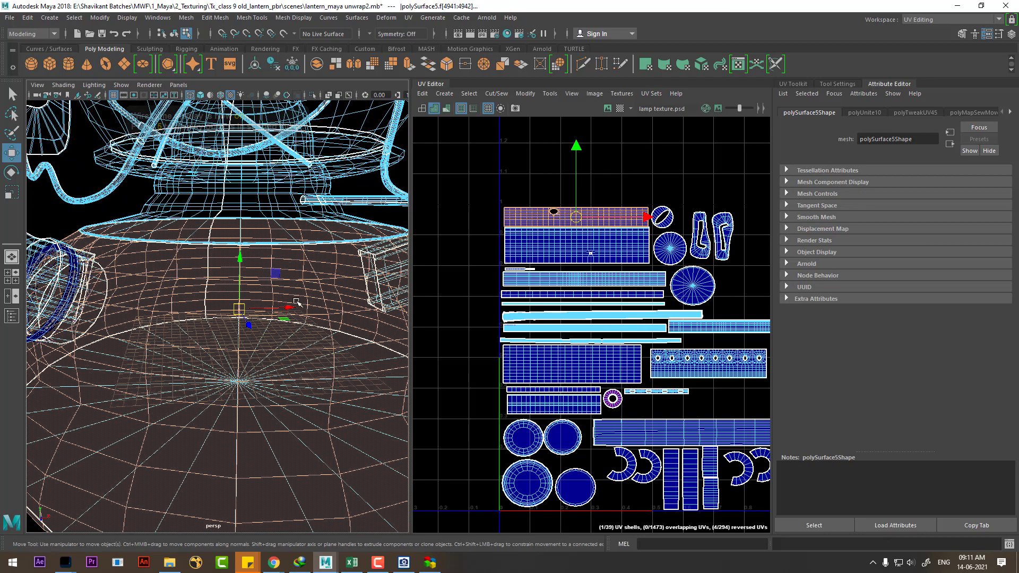
{"action": "key", "text": "5"}
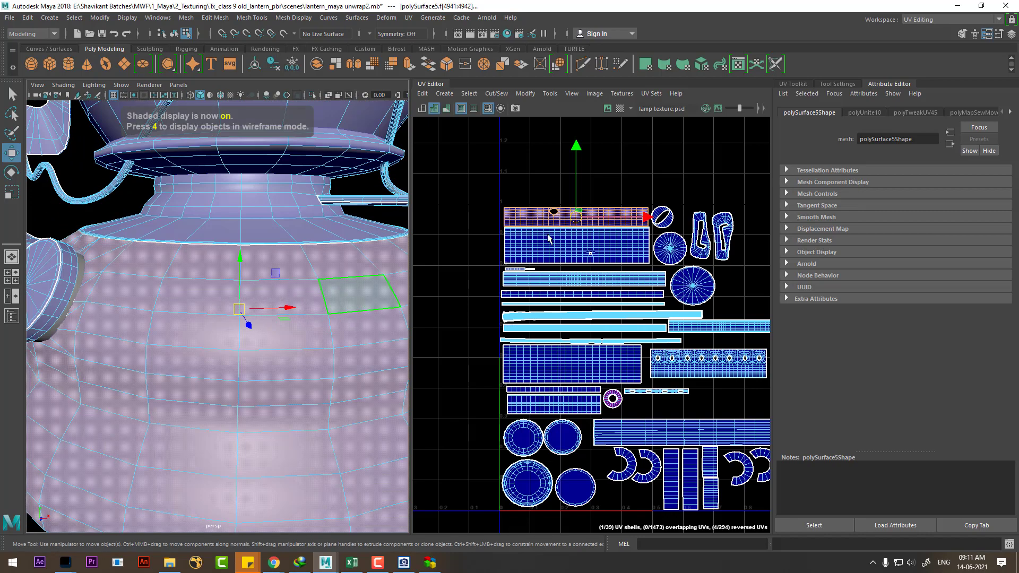
Step: Select the second UV strip's neck faces, check them around the base, and return to Photoshop
{"action": "left_click", "coordinate": [546, 244]}
{"action": "left_click_drag", "start_coordinate": [274, 255], "coordinate": [257, 261], "text": "alt"}
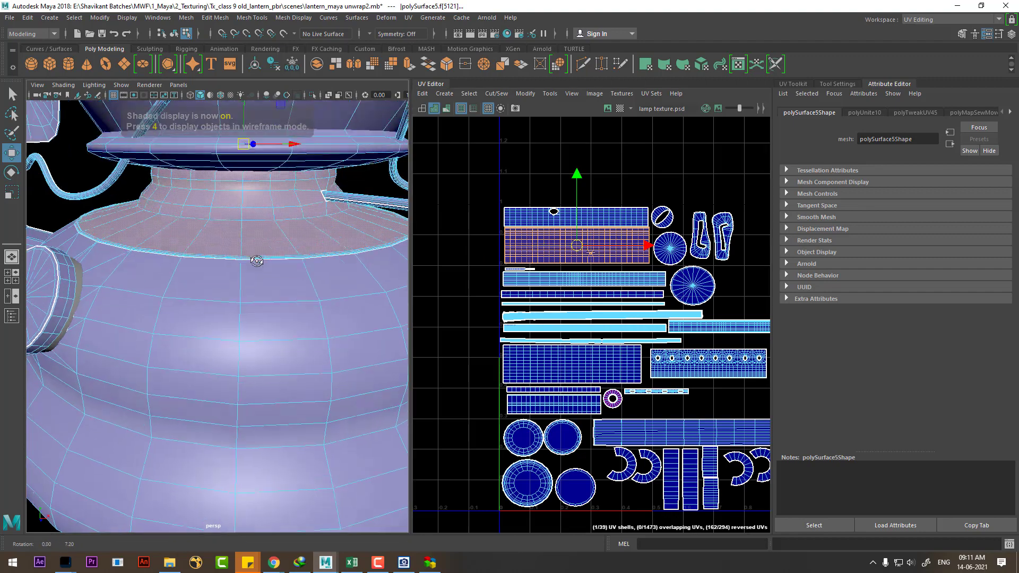
{"action": "right_click_drag", "start_coordinate": [257, 261], "coordinate": [228, 244], "text": "alt"}
{"action": "left_click_drag", "start_coordinate": [229, 244], "coordinate": [250, 255], "text": "alt"}
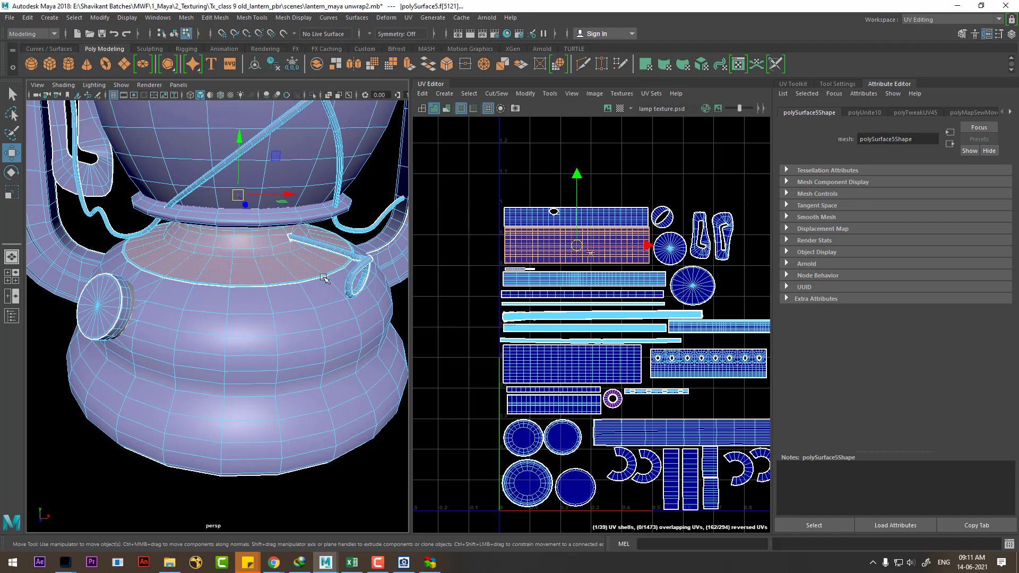
{"action": "key", "text": "alt+Tab"}
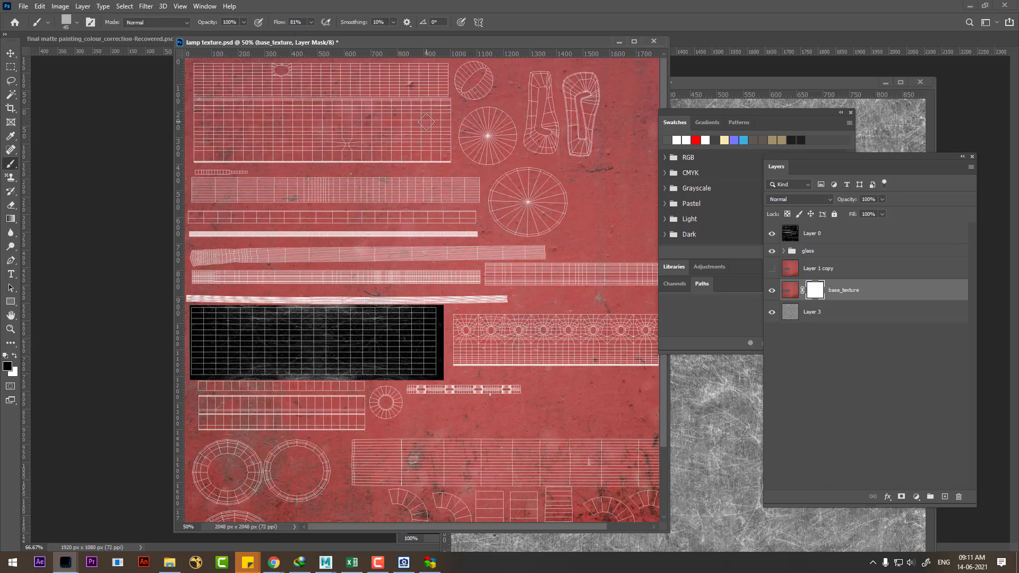
Step: Shrink the brush to 15 and try strokes on the upper strip, undoing both grey streaks
{"action": "scroll", "coordinate": [428, 131], "scroll_direction": "up", "scroll_amount": 1, "text": "alt"}
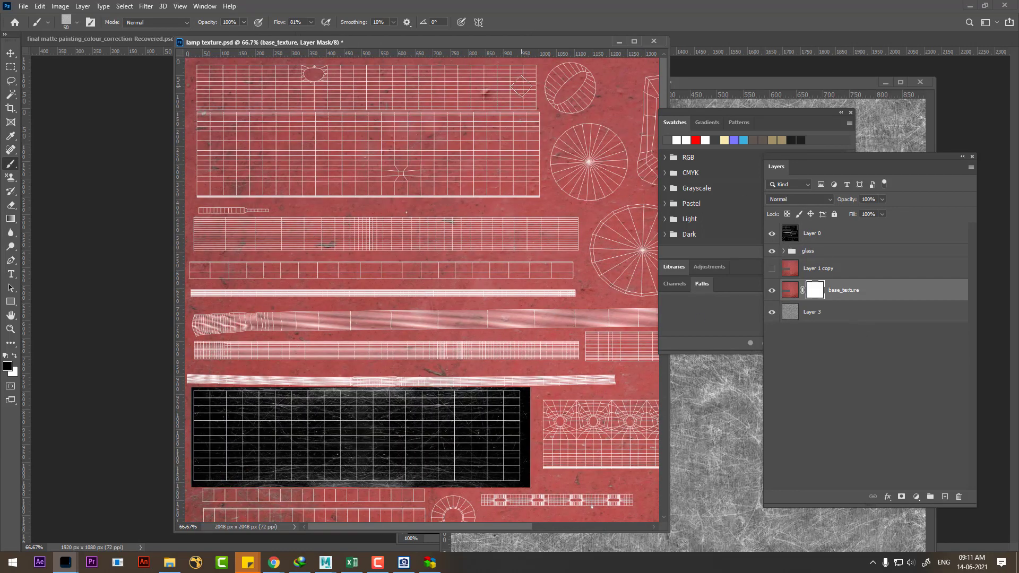
{"action": "right_click_drag", "start_coordinate": [522, 85], "coordinate": [529, 83], "text": "alt"}
{"action": "left_click", "coordinate": [207, 82], "text": "shift"}
{"action": "key", "text": "ctrl+z"}
{"action": "left_click_drag", "start_coordinate": [521, 85], "coordinate": [443, 82]}
{"action": "scroll", "coordinate": [460, 105], "scroll_direction": "up", "scroll_amount": 2, "text": "alt"}
{"action": "scroll", "coordinate": [382, 318], "scroll_direction": "up", "scroll_amount": 3}
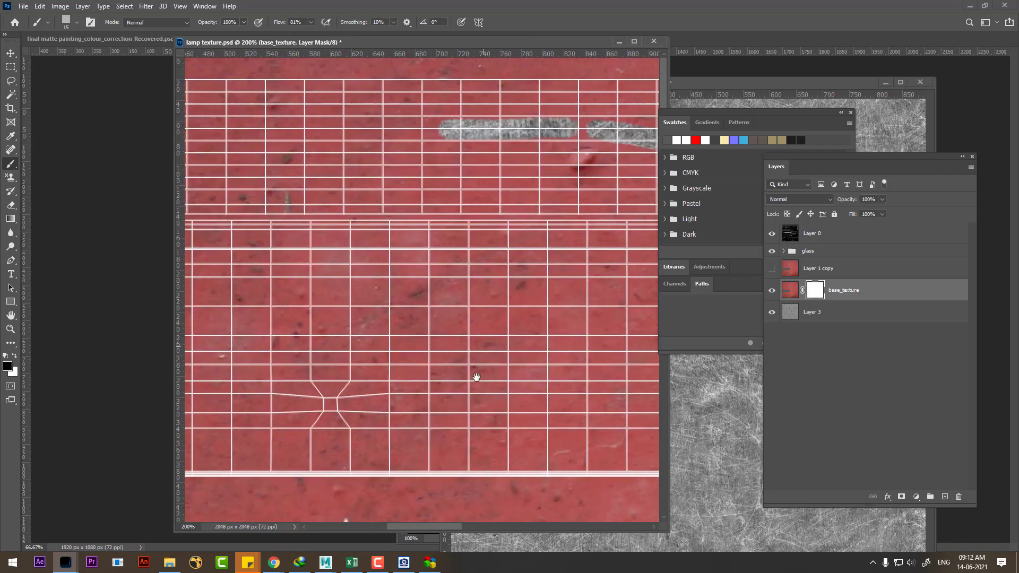
{"action": "scroll", "coordinate": [503, 291], "scroll_direction": "down", "scroll_amount": 1, "text": "alt"}
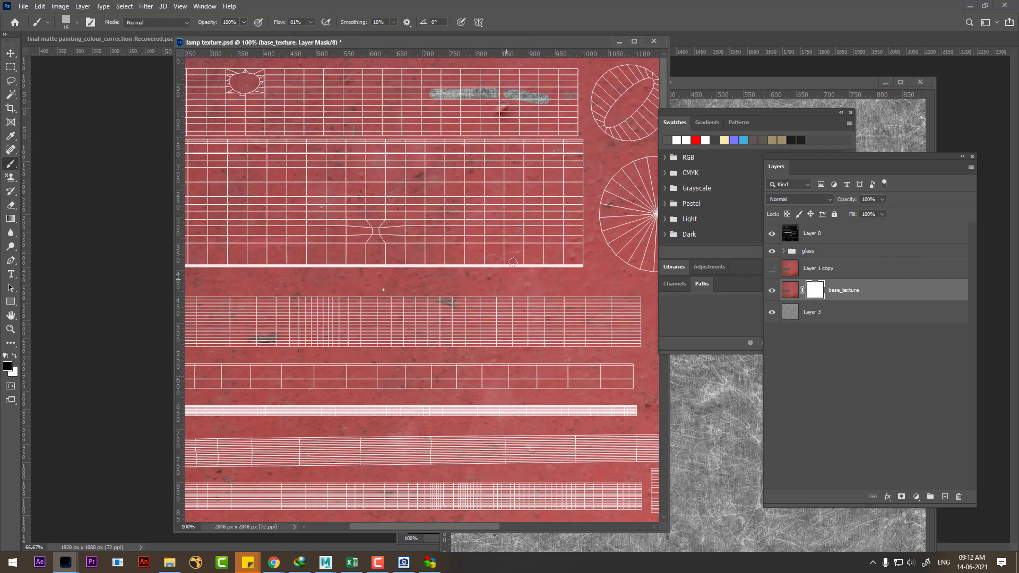
{"action": "key", "text": "ctrl+z"}
{"action": "key", "text": "ctrl+z"}
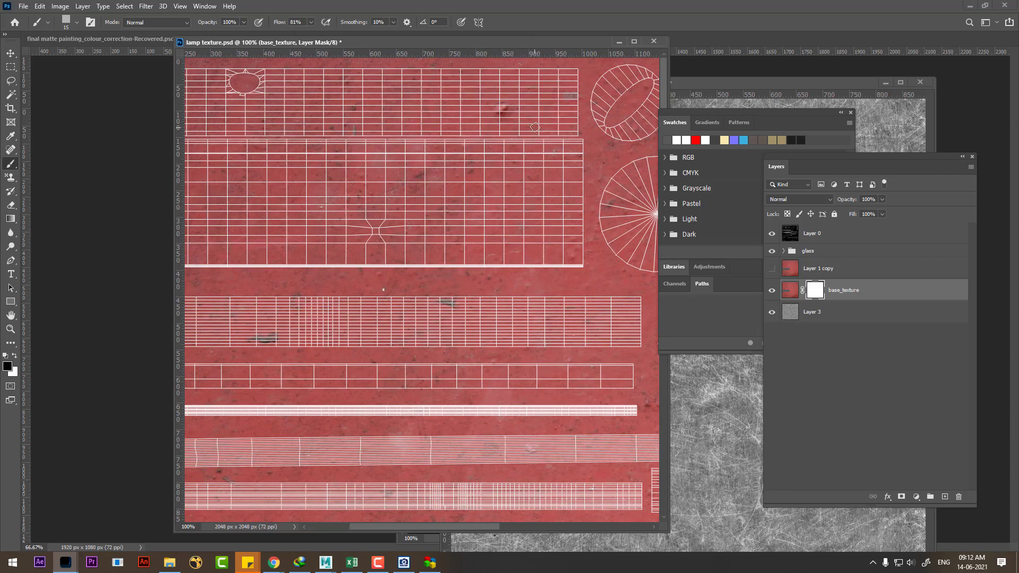
Step: Paint a grey metal patch on the upper strip with a larger brush, checking it without the wireframe
{"action": "key", "text": "bracketright"}
{"action": "key", "text": "bracketright"}
{"action": "key", "text": "bracketright"}
{"action": "mouse_move", "coordinate": [547, 125]}
{"action": "left_mouse_down"}
{"action": "mouse_move", "coordinate": [523, 98]}
{"action": "mouse_move", "coordinate": [526, 106]}
{"action": "left_mouse_up"}
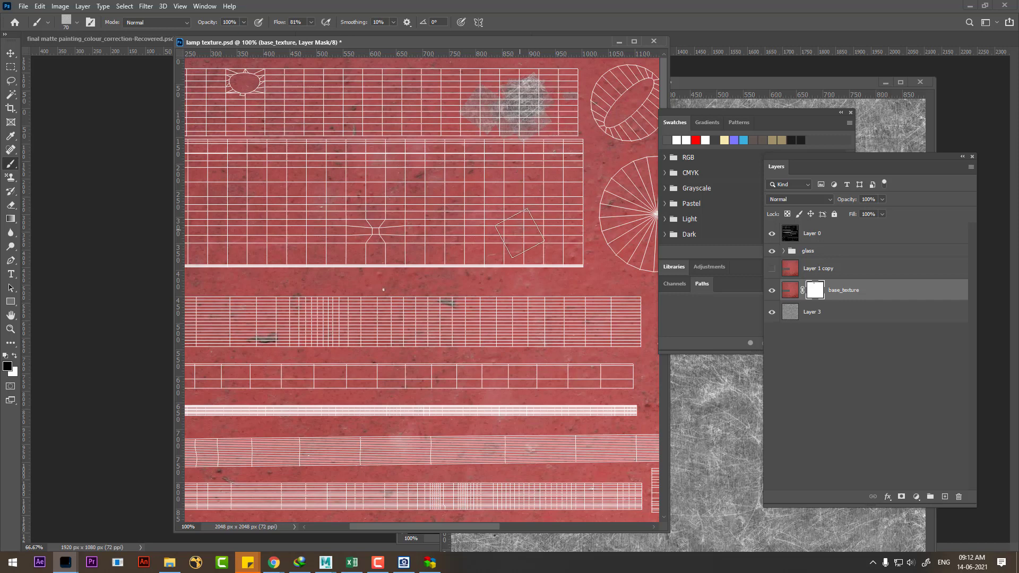
{"action": "left_click", "coordinate": [772, 234]}
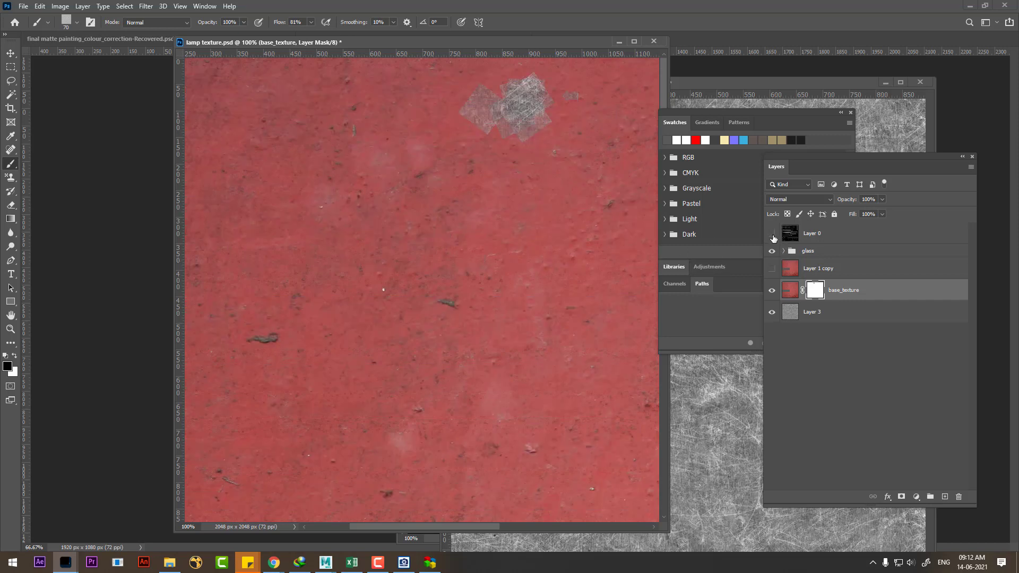
{"action": "left_click", "coordinate": [772, 235]}
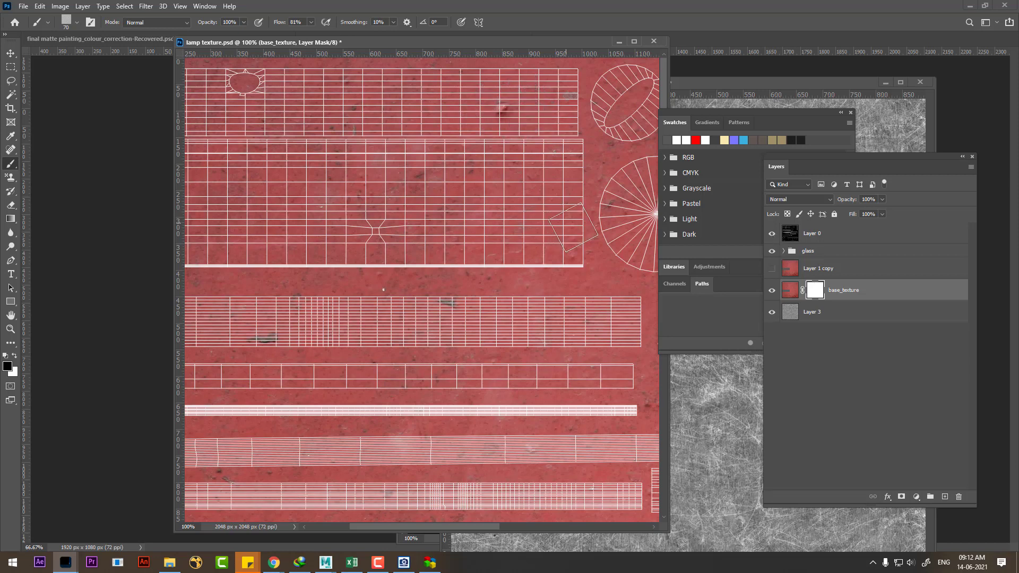
{"action": "key", "text": "alt+Tab"}
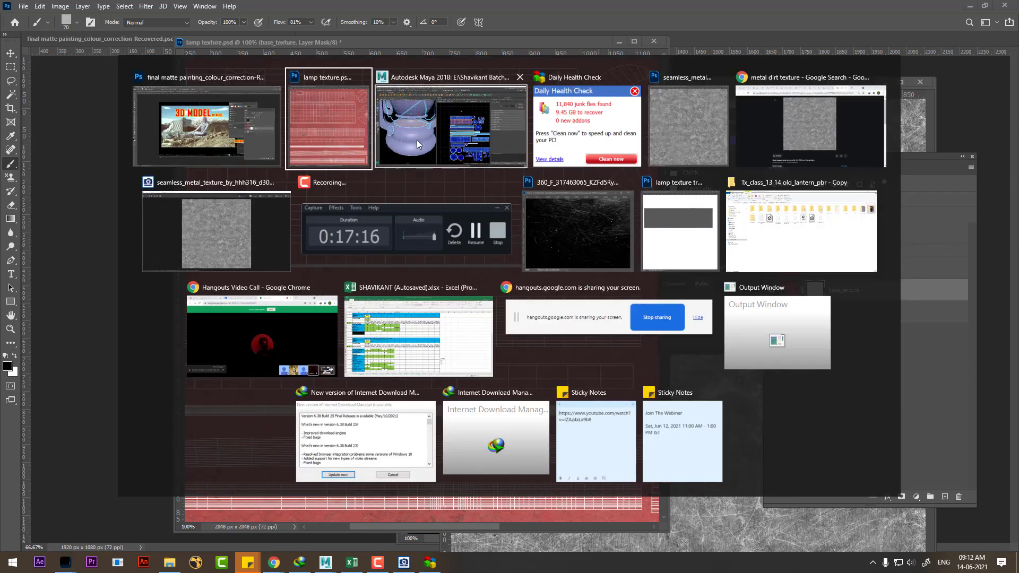
Step: In Maya, select the face band around the lantern base, zoom to its UV shell, and return to Photoshop
{"action": "left_click", "coordinate": [416, 140]}
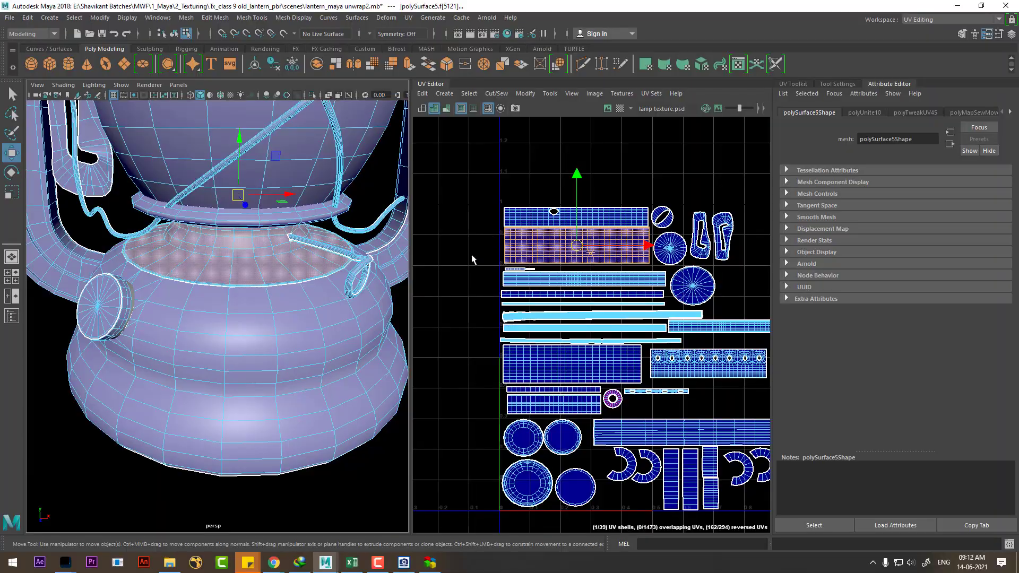
{"action": "double_click", "coordinate": [285, 325]}
{"action": "scroll", "coordinate": [257, 333], "scroll_direction": "up", "scroll_amount": 2}
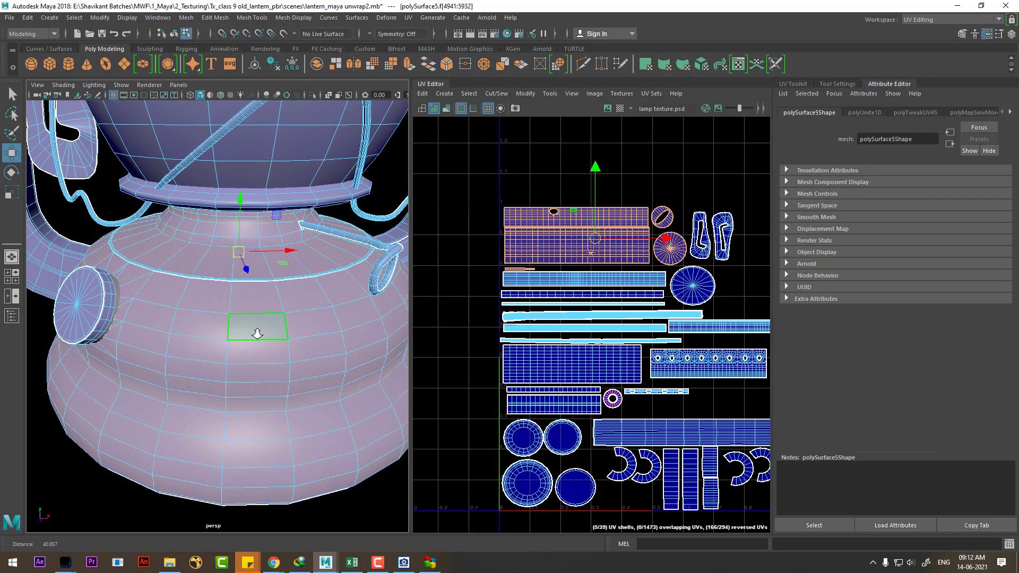
{"action": "right_click", "coordinate": [282, 317]}
{"action": "left_click", "coordinate": [259, 336]}
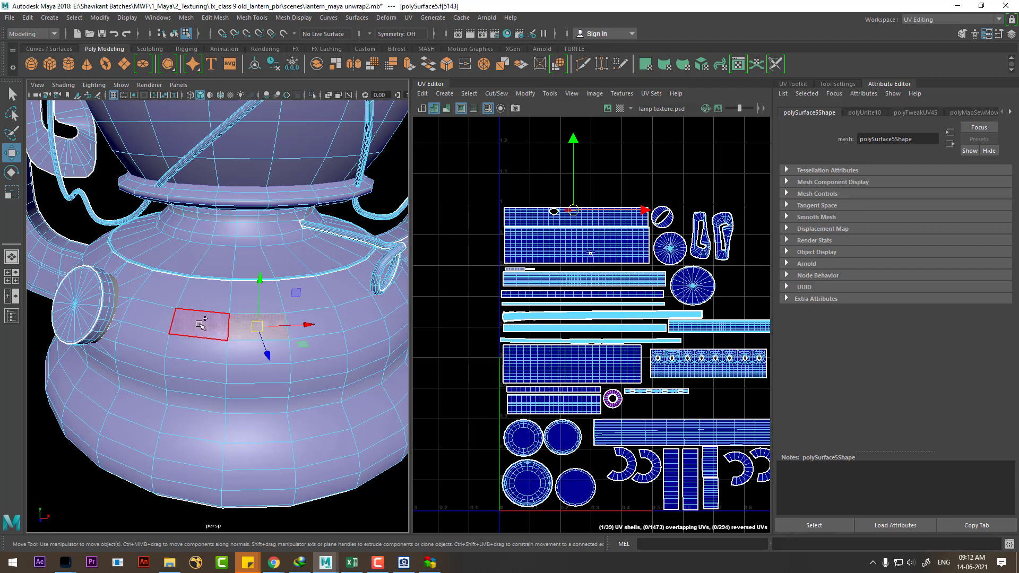
{"action": "left_click", "coordinate": [209, 324]}
{"action": "scroll", "coordinate": [646, 319], "scroll_direction": "up", "scroll_amount": 4}
{"action": "scroll", "coordinate": [685, 286], "scroll_direction": "up", "scroll_amount": 2}
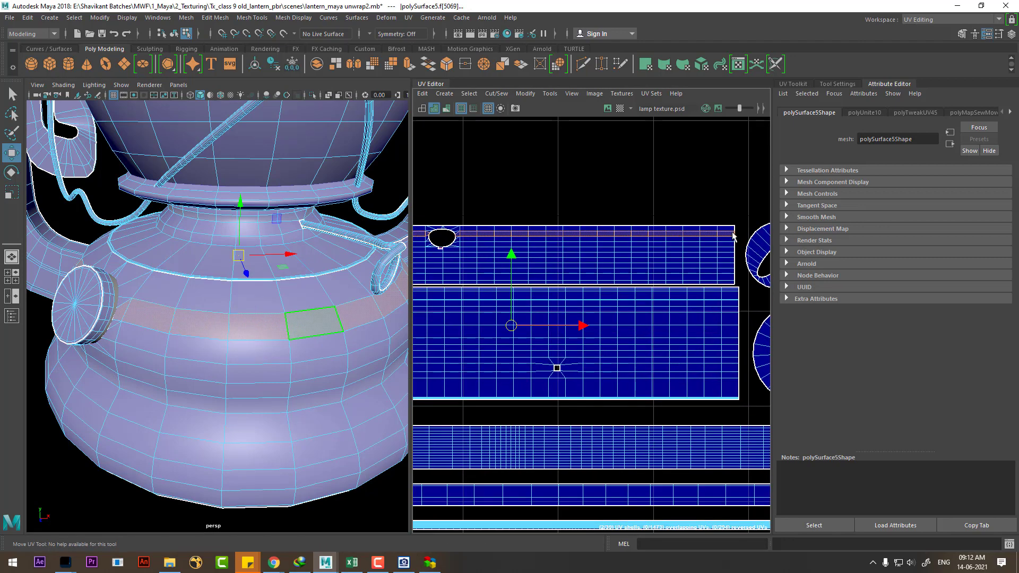
{"action": "key", "text": "alt+Tab"}
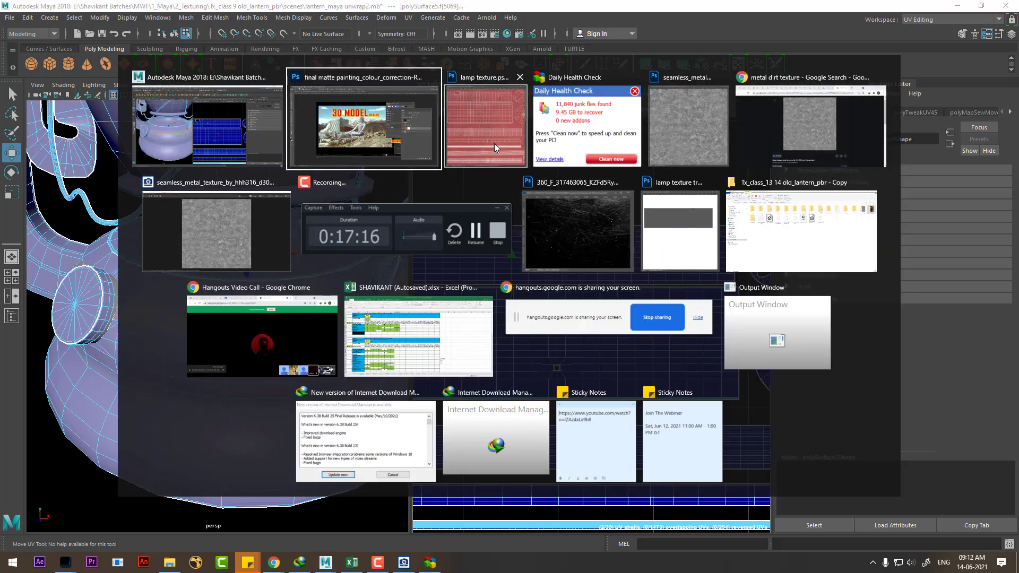
{"action": "left_click", "coordinate": [495, 143]}
Step: Set the brush to 30 px, 87% opacity and 72% flow, and paint a straight line across the top strip
{"action": "left_click_drag", "start_coordinate": [495, 143], "coordinate": [513, 144]}
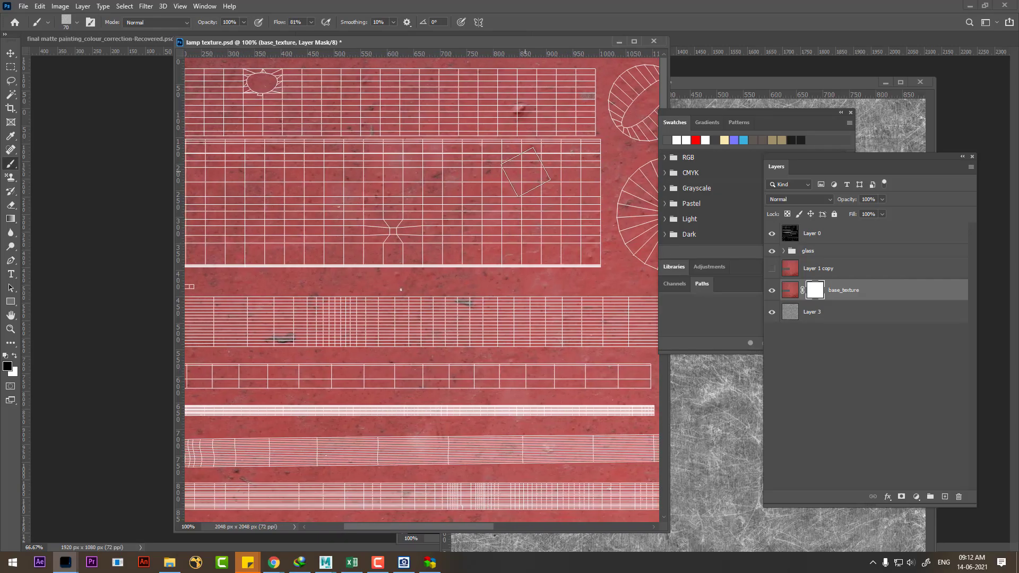
{"action": "key", "text": "bracketleft"}
{"action": "key", "text": "bracketleft"}
{"action": "key", "text": "bracketleft"}
{"action": "key", "text": "bracketleft"}
{"action": "key", "text": "bracketleft"}
{"action": "key", "text": "bracketleft"}
{"action": "left_click_drag", "start_coordinate": [212, 22], "coordinate": [201, 22]}
{"action": "left_click_drag", "start_coordinate": [281, 21], "coordinate": [270, 23]}
{"action": "scroll", "coordinate": [350, 146], "scroll_direction": "left", "scroll_amount": 5}
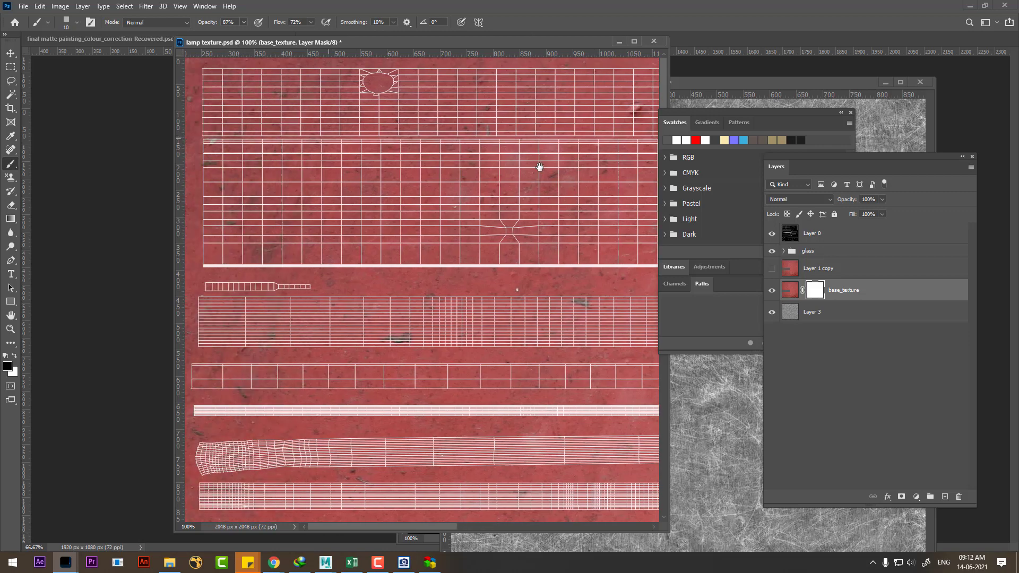
{"action": "left_click", "coordinate": [204, 81], "text": "shift"}
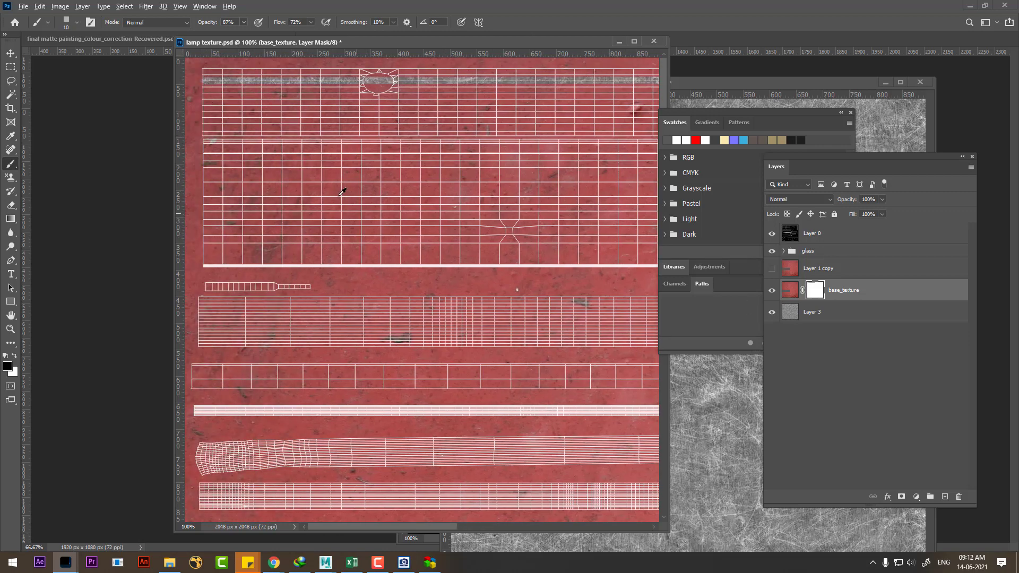
Step: In Maya, select the lantern's lower body face loop, then bring lamp texture.psd back to front
{"action": "key", "text": "alt+Tab"}
{"action": "left_click", "coordinate": [411, 143]}
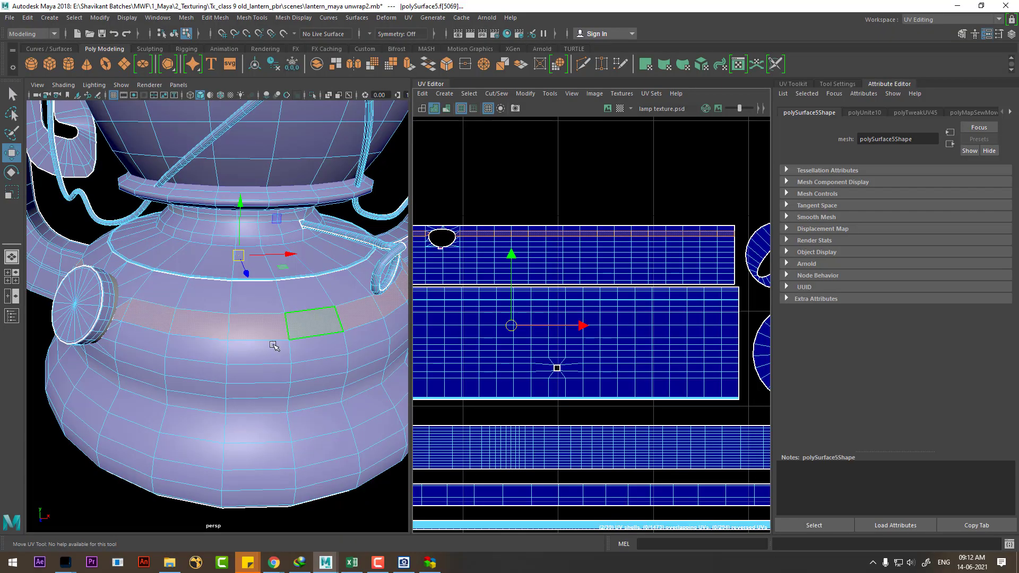
{"action": "mouse_move", "coordinate": [274, 345]}
{"action": "left_mouse_down", "text": "alt"}
{"action": "mouse_move", "coordinate": [257, 345]}
{"action": "mouse_move", "coordinate": [234, 444]}
{"action": "left_mouse_up", "text": "alt"}
{"action": "left_click", "coordinate": [230, 437]}
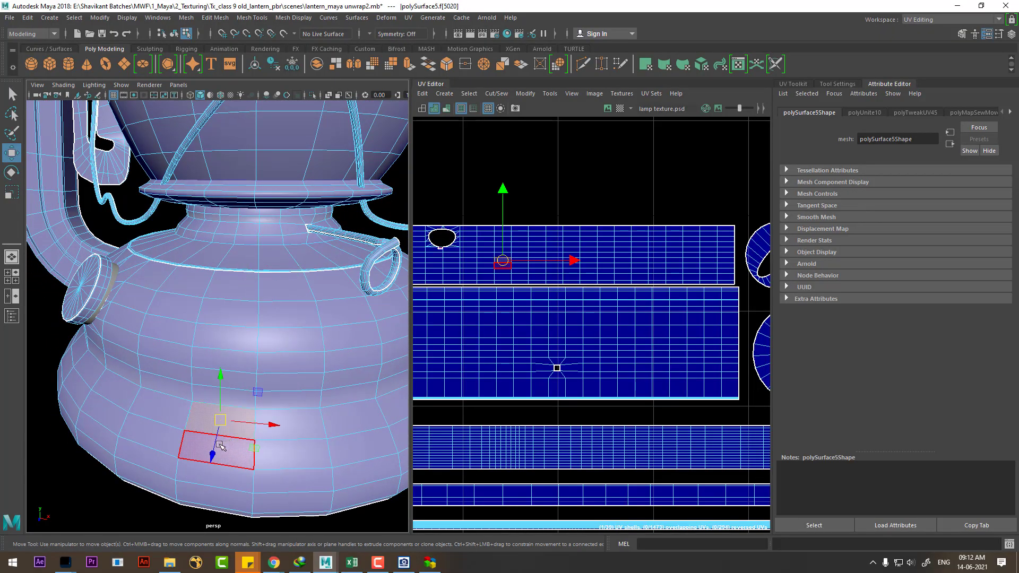
{"action": "double_click", "coordinate": [160, 417], "text": "shift"}
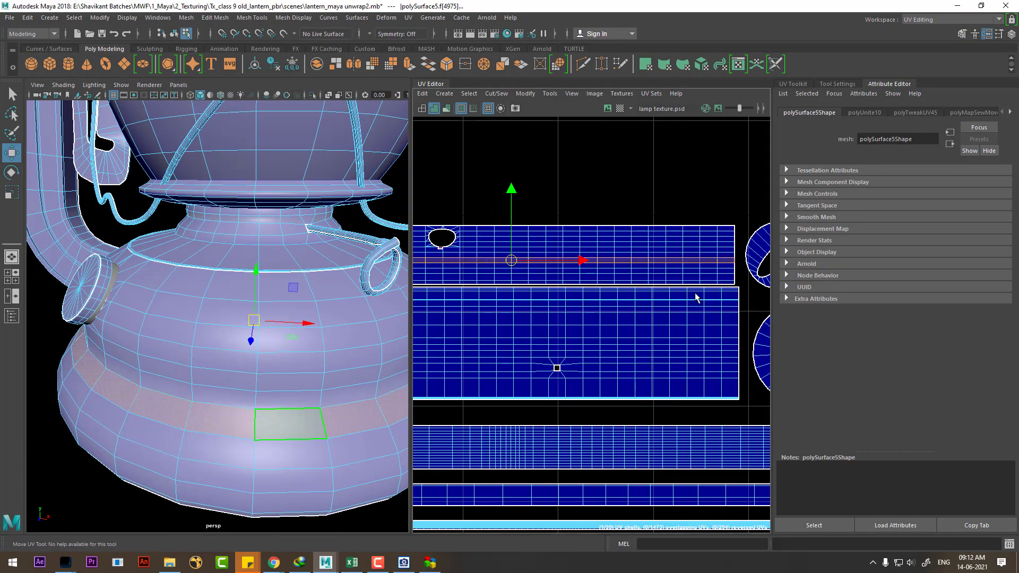
{"action": "key", "text": "alt+Tab"}
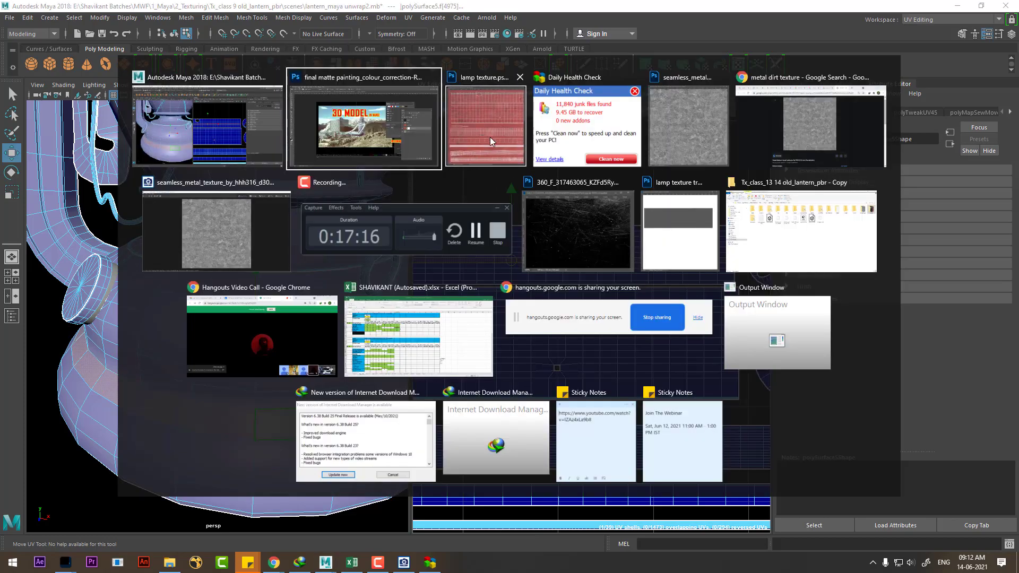
{"action": "left_click", "coordinate": [489, 137]}
Step: Paint the second grey stripe across the top of the mask to the right edge and hide Layer 0
{"action": "left_click_drag", "start_coordinate": [498, 132], "coordinate": [421, 164]}
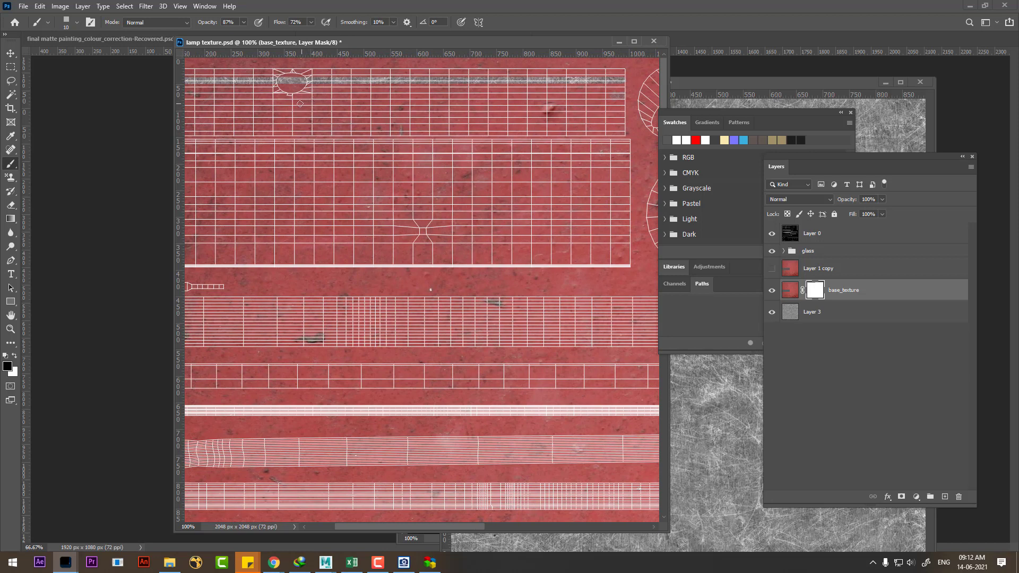
{"action": "left_click", "coordinate": [624, 100], "text": "shift"}
{"action": "mouse_move", "coordinate": [296, 104]}
{"action": "left_mouse_down"}
{"action": "mouse_move", "coordinate": [399, 104]}
{"action": "mouse_move", "coordinate": [389, 105]}
{"action": "left_mouse_up"}
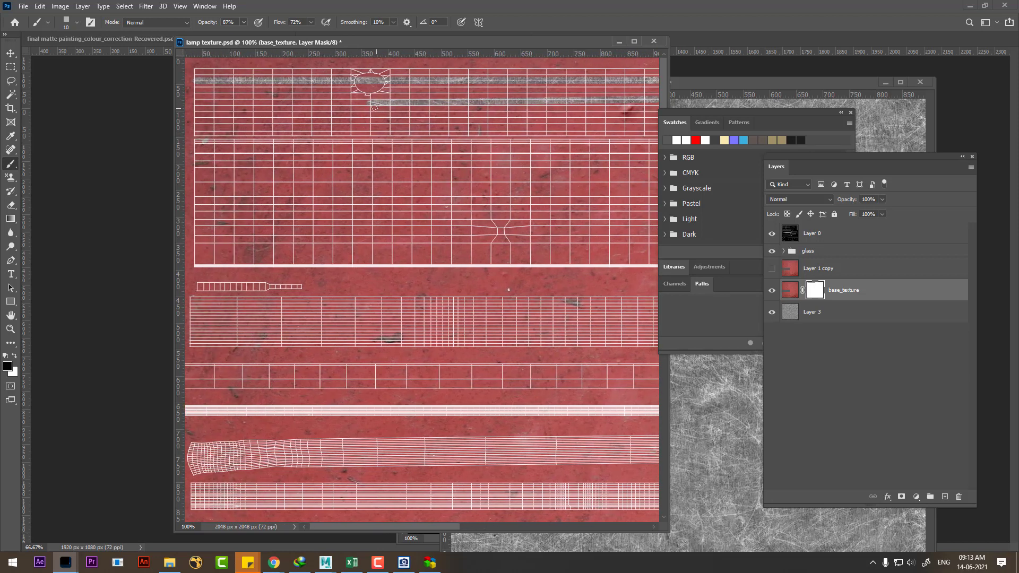
{"action": "left_click", "coordinate": [193, 104], "text": "shift"}
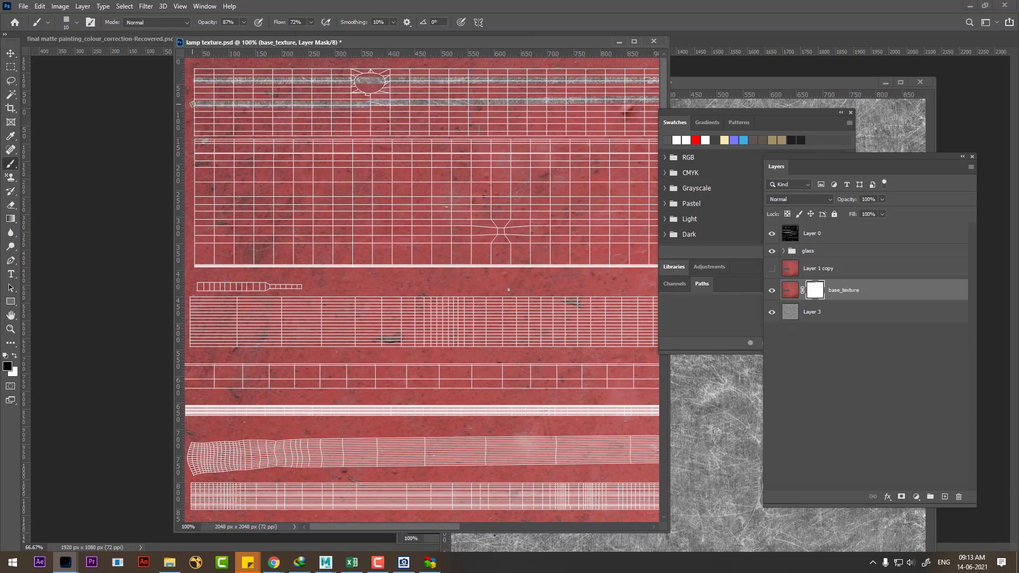
{"action": "left_click", "coordinate": [772, 233]}
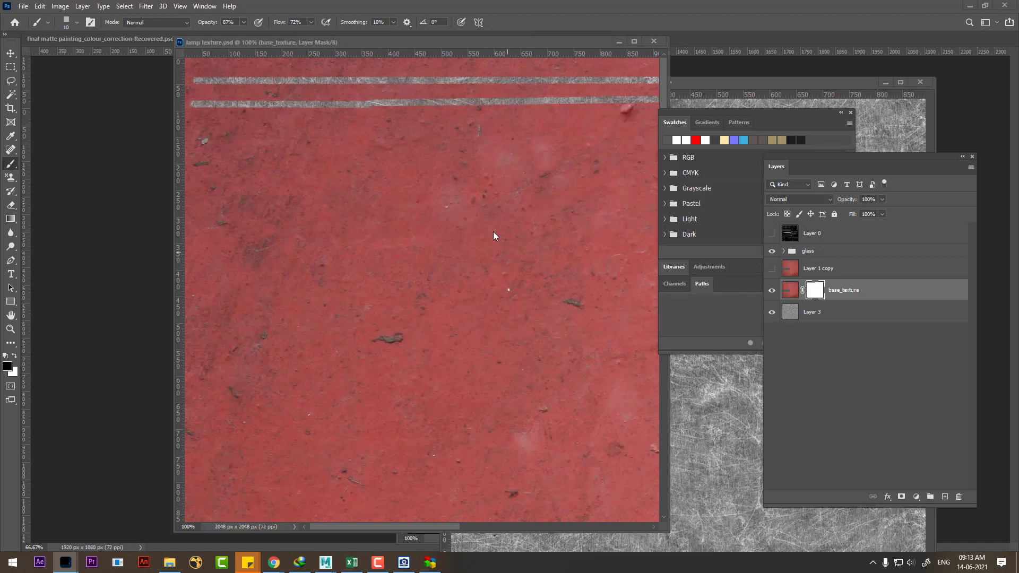
{"action": "key", "text": "alt+Tab"}
Step: View the lantern textured (display mode 6) in Maya, orbiting around the base, then return to lamp texture.psd
{"action": "right_click_drag", "start_coordinate": [260, 270], "coordinate": [298, 180]}
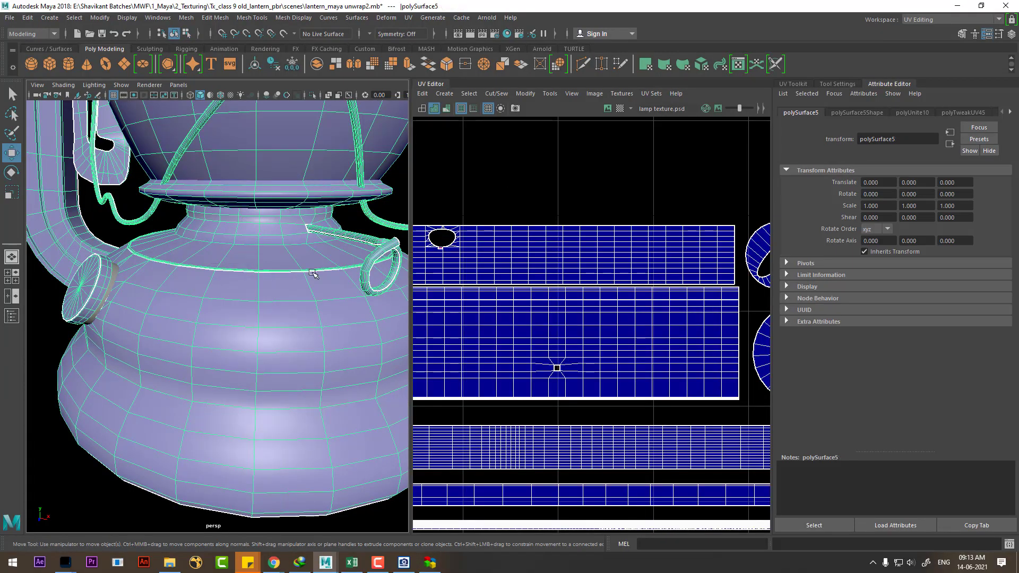
{"action": "scroll", "coordinate": [292, 322], "scroll_direction": "down", "scroll_amount": 5}
{"action": "mouse_move", "coordinate": [293, 323]}
{"action": "left_mouse_down", "text": "alt"}
{"action": "mouse_move", "coordinate": [339, 345]}
{"action": "mouse_move", "coordinate": [289, 382]}
{"action": "mouse_move", "coordinate": [327, 373]}
{"action": "mouse_move", "coordinate": [257, 375]}
{"action": "left_mouse_up", "text": "alt"}
{"action": "key", "text": "6"}
{"action": "left_click", "coordinate": [359, 357]}
{"action": "scroll", "coordinate": [257, 376], "scroll_direction": "up", "scroll_amount": 3}
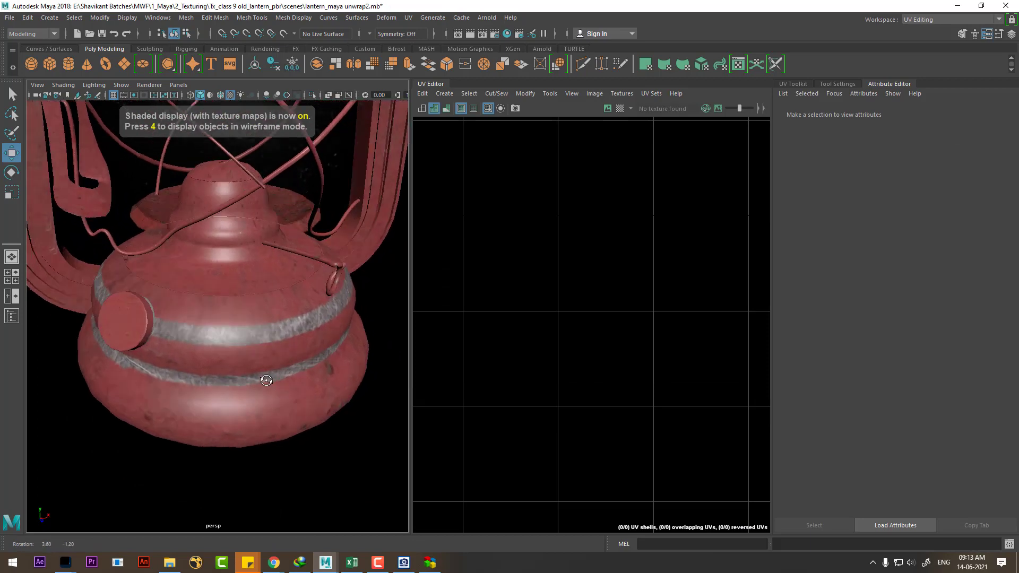
{"action": "scroll", "coordinate": [261, 357], "scroll_direction": "up", "scroll_amount": 2}
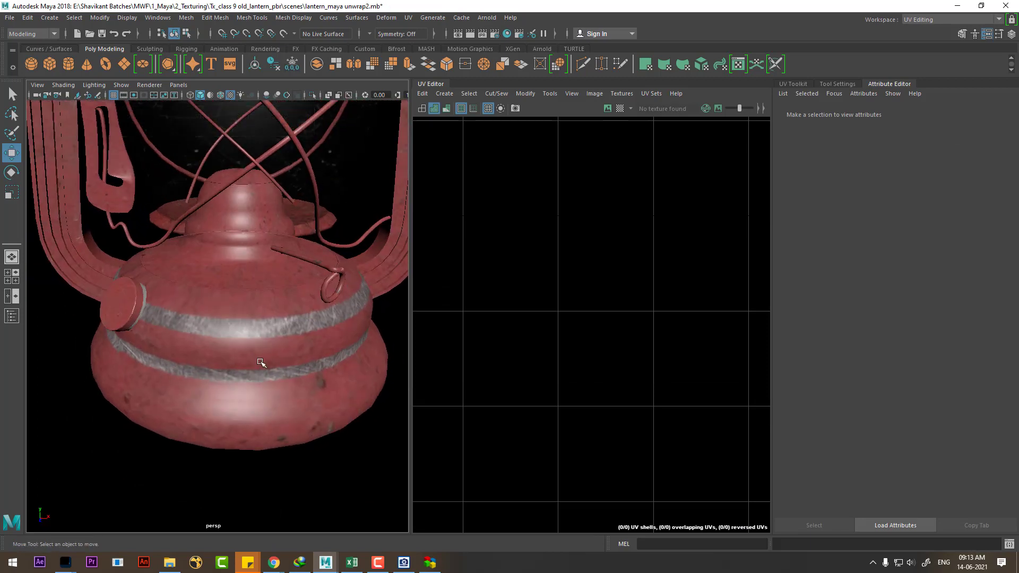
{"action": "scroll", "coordinate": [262, 363], "scroll_direction": "down", "scroll_amount": 5}
{"action": "left_click_drag", "start_coordinate": [214, 292], "coordinate": [110, 357], "text": "alt"}
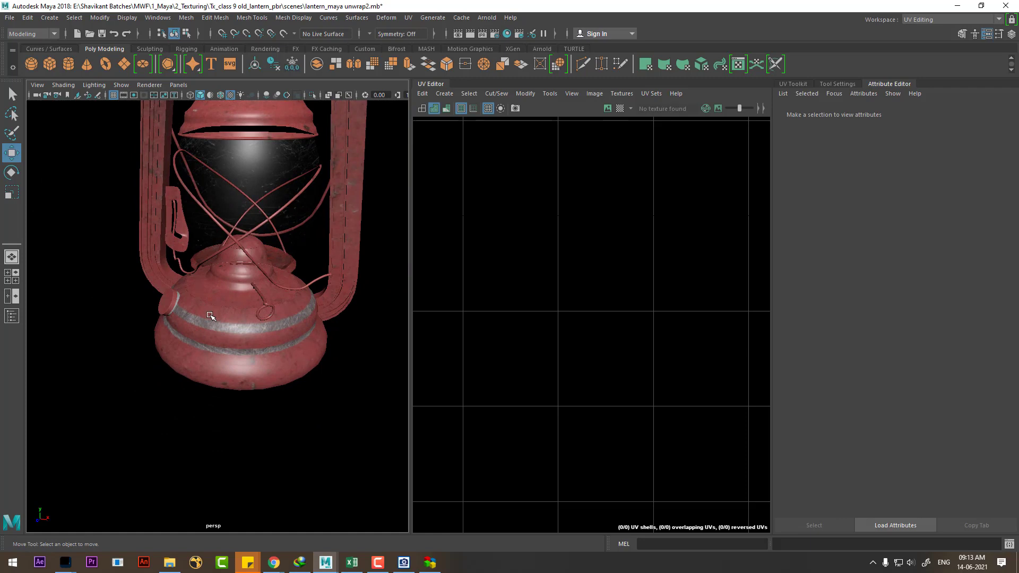
{"action": "key", "text": "alt+Tab"}
{"action": "left_click", "coordinate": [511, 114]}
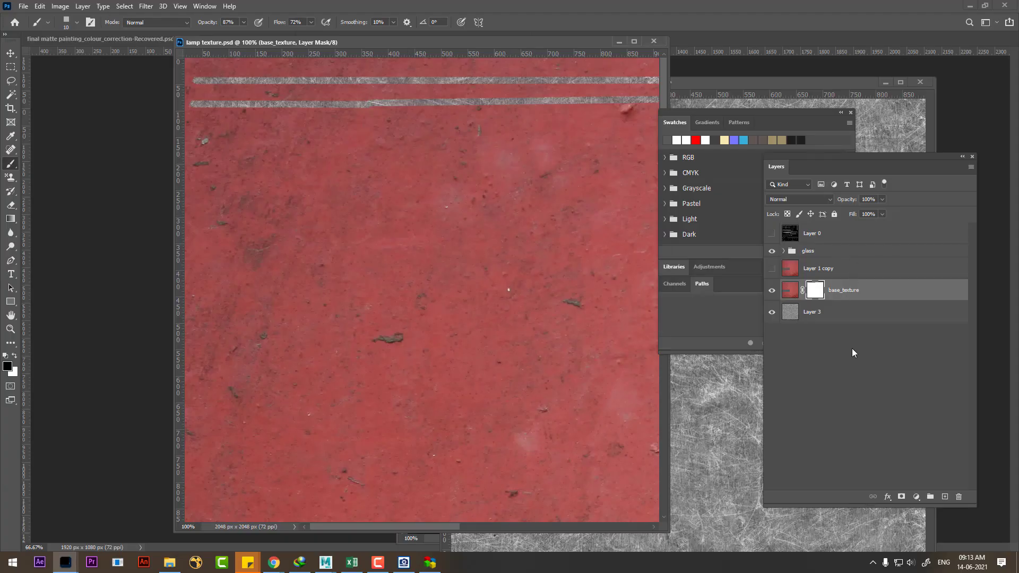
Step: Toggle the base_texture layer mask off and on, leaving it disabled
{"action": "right_click", "coordinate": [816, 295]}
{"action": "left_click", "coordinate": [841, 296]}
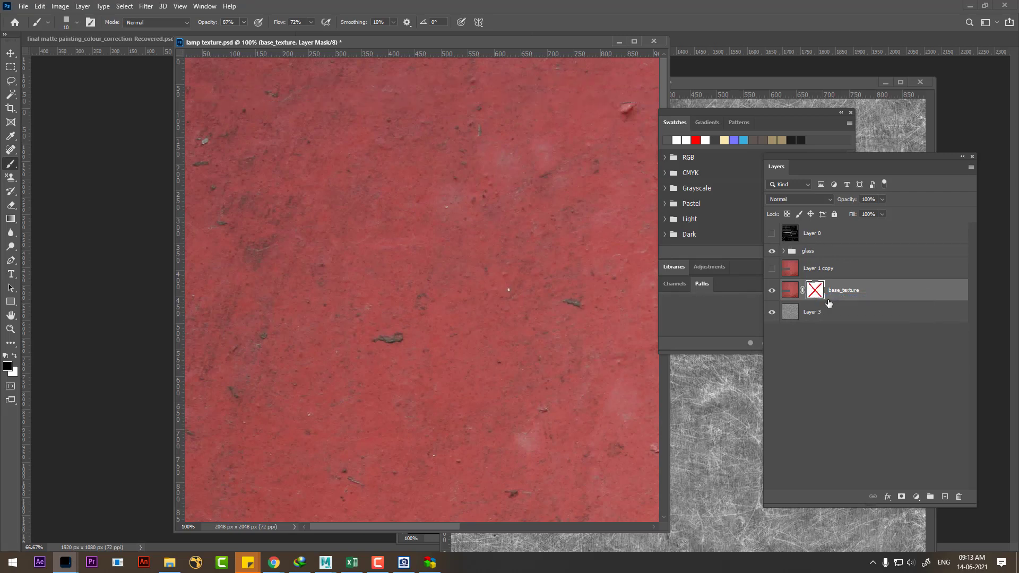
{"action": "right_click", "coordinate": [818, 295]}
{"action": "left_click", "coordinate": [837, 298]}
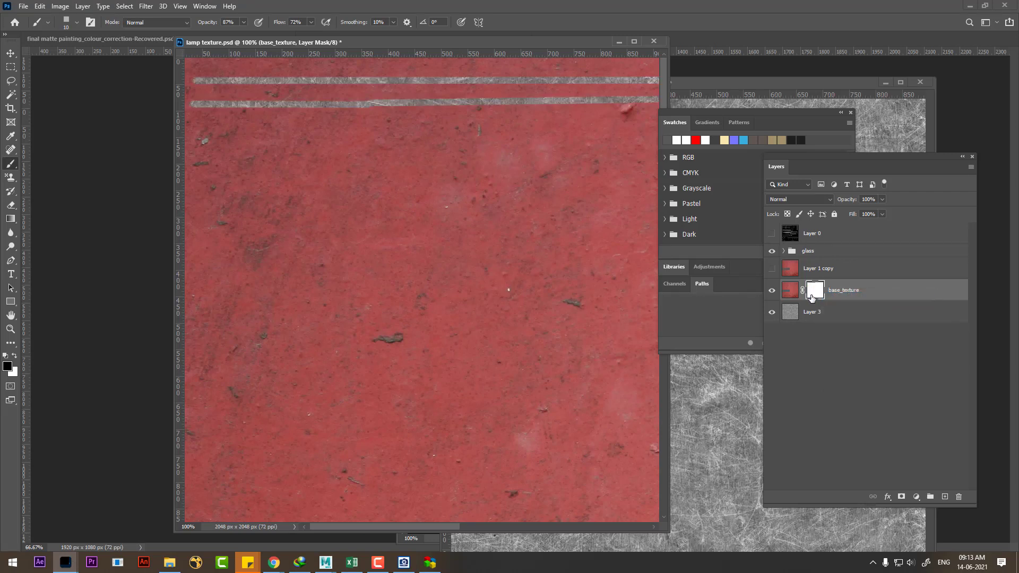
{"action": "right_click", "coordinate": [817, 294]}
{"action": "left_click", "coordinate": [841, 296]}
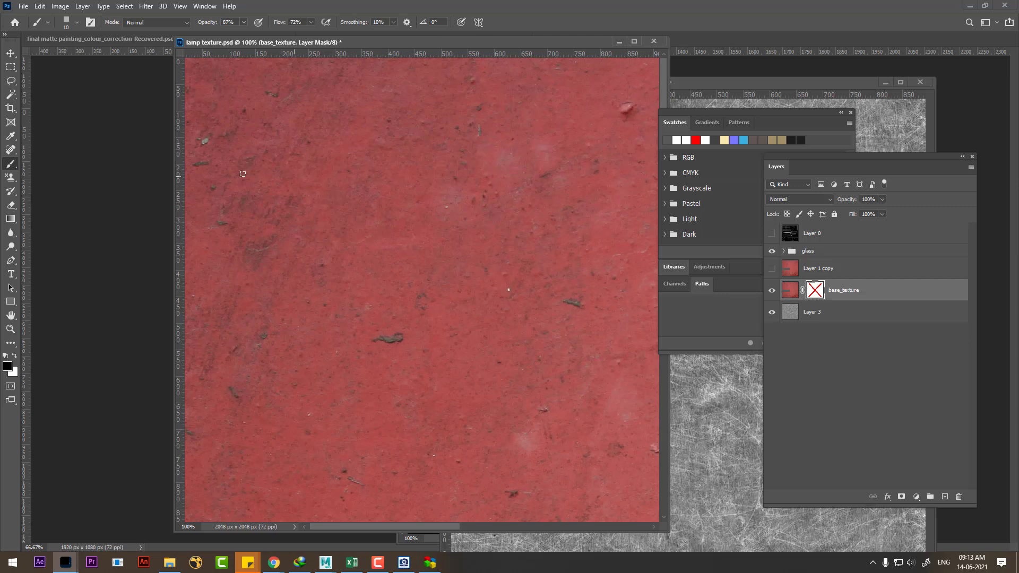
Step: Set the brush's Shape Dynamics Size Jitter to 100%
{"action": "left_click", "coordinate": [90, 23]}
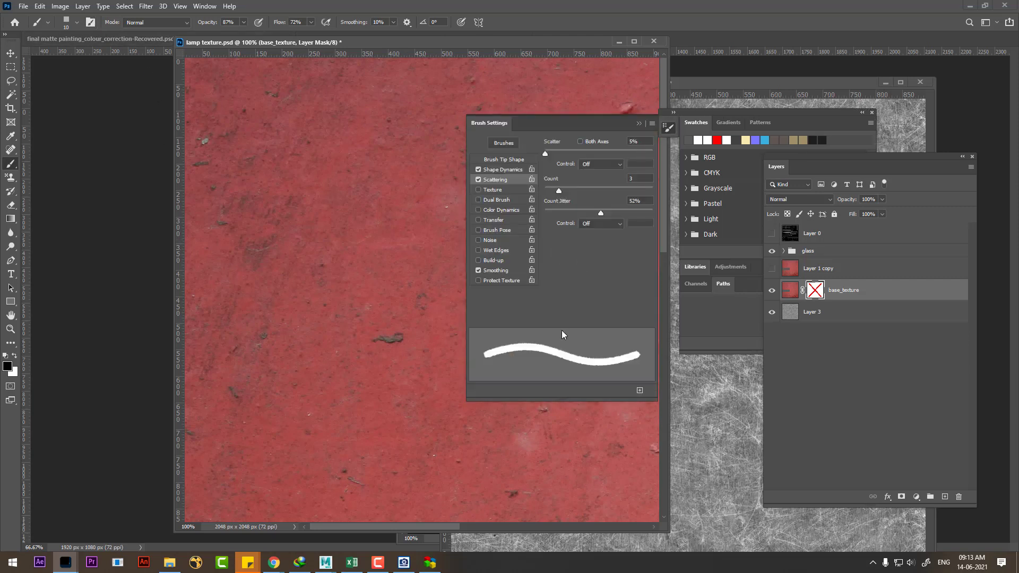
{"action": "left_click", "coordinate": [504, 169]}
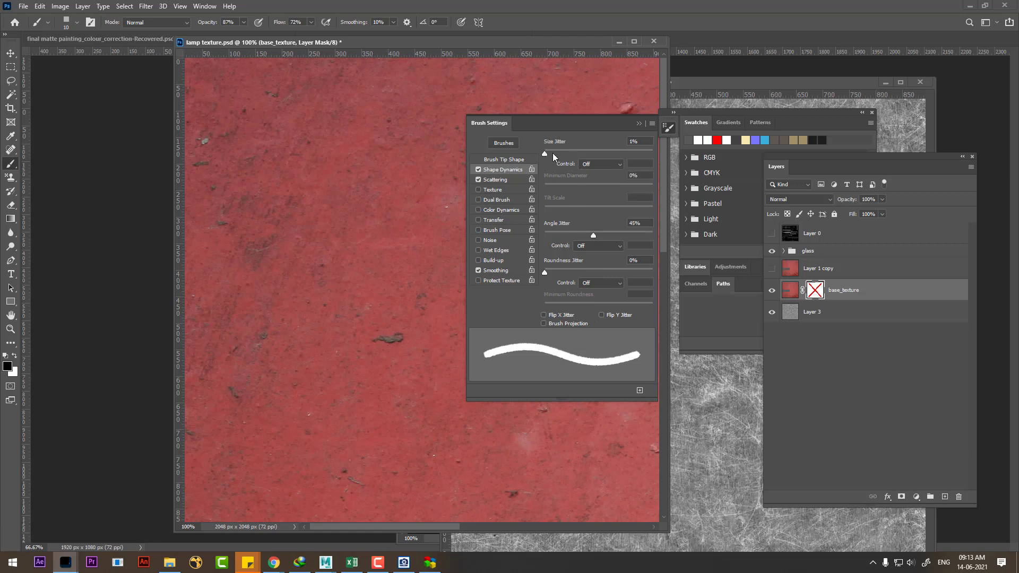
{"action": "left_click_drag", "start_coordinate": [553, 153], "coordinate": [639, 155]}
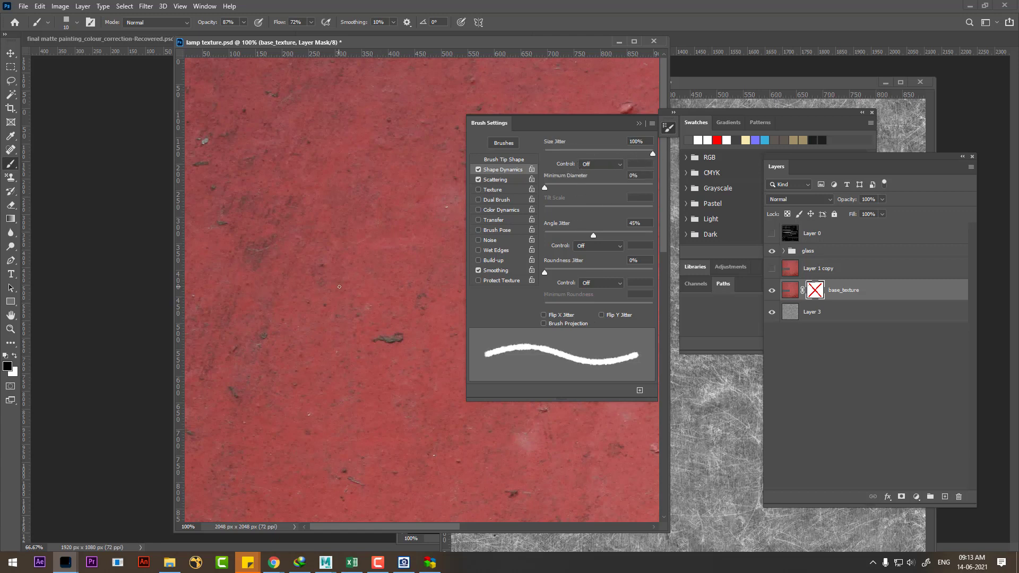
Step: Re-enable the base_texture mask, paint two test scratch strokes, then undo them
{"action": "right_click", "coordinate": [815, 291]}
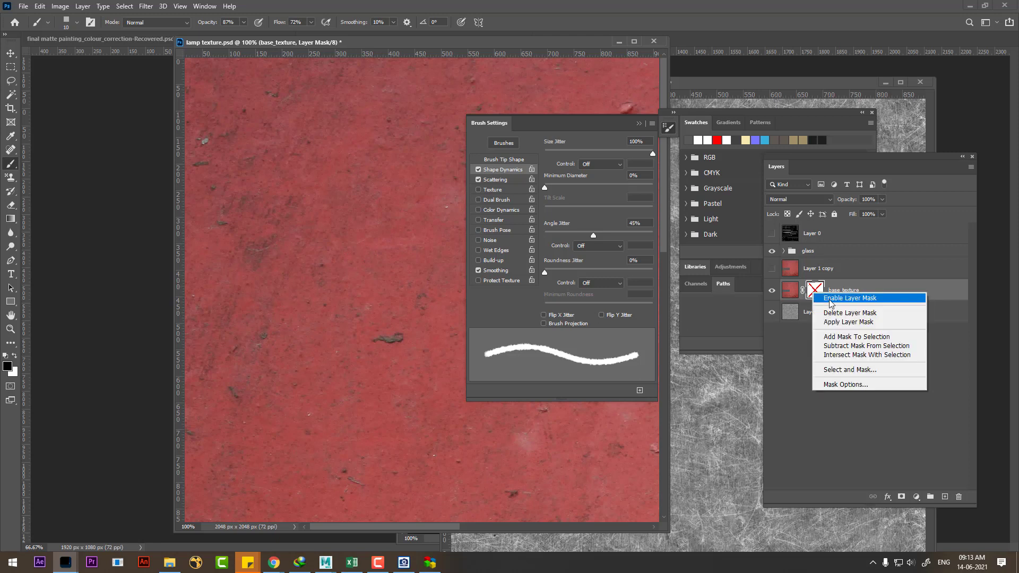
{"action": "left_click", "coordinate": [838, 297]}
{"action": "left_click_drag", "start_coordinate": [340, 335], "coordinate": [382, 293]}
{"action": "left_click_drag", "start_coordinate": [289, 423], "coordinate": [369, 366]}
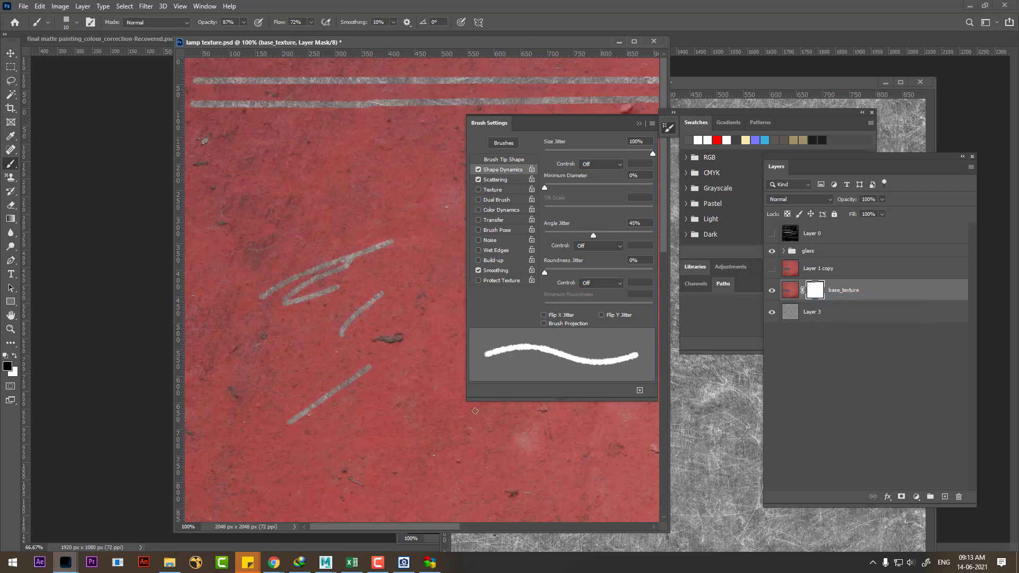
{"action": "key", "text": "ctrl+z"}
{"action": "key", "text": "ctrl+z"}
{"action": "key", "text": "ctrl+z"}
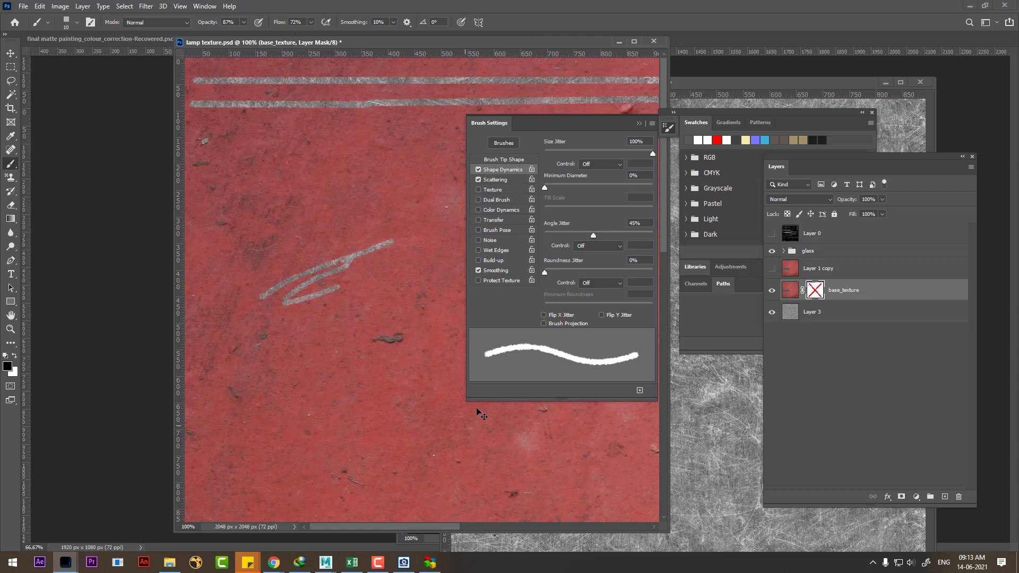
Step: Raise brush Scatter to 235%, test two scattered scratches on the mask, then undo
{"action": "left_click", "coordinate": [510, 182]}
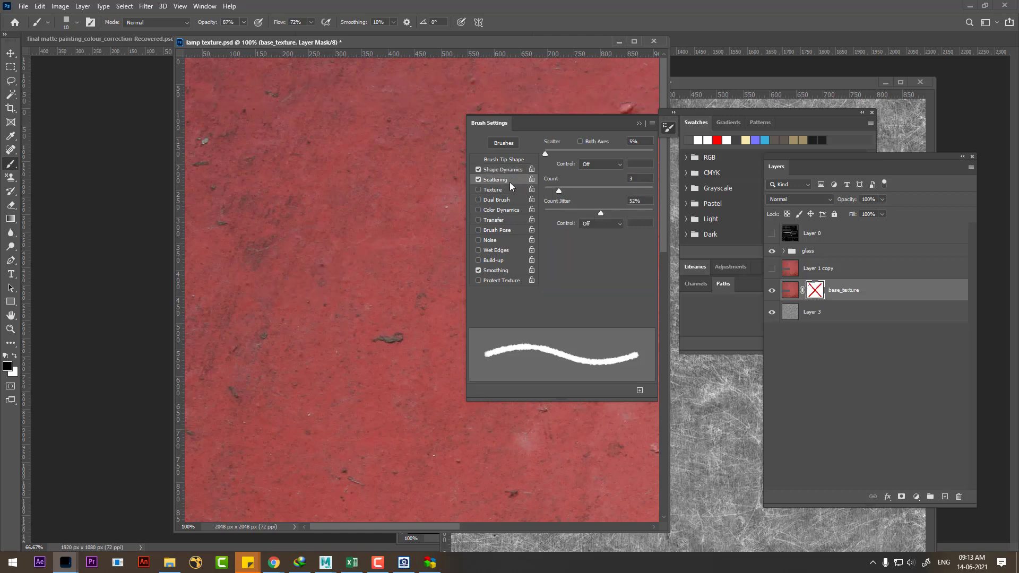
{"action": "left_click_drag", "start_coordinate": [548, 152], "coordinate": [570, 152]}
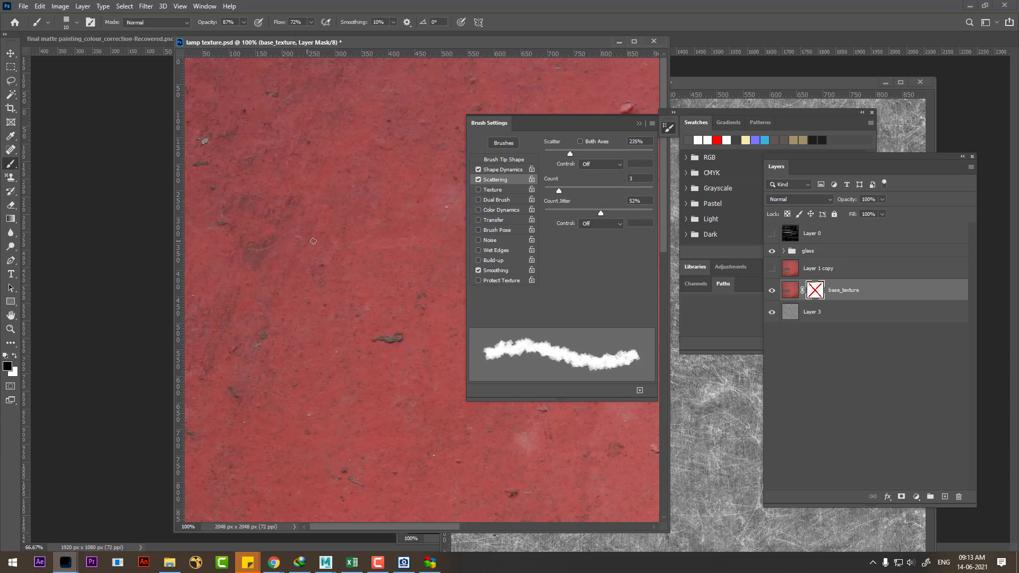
{"action": "left_click", "coordinate": [815, 293], "text": "shift"}
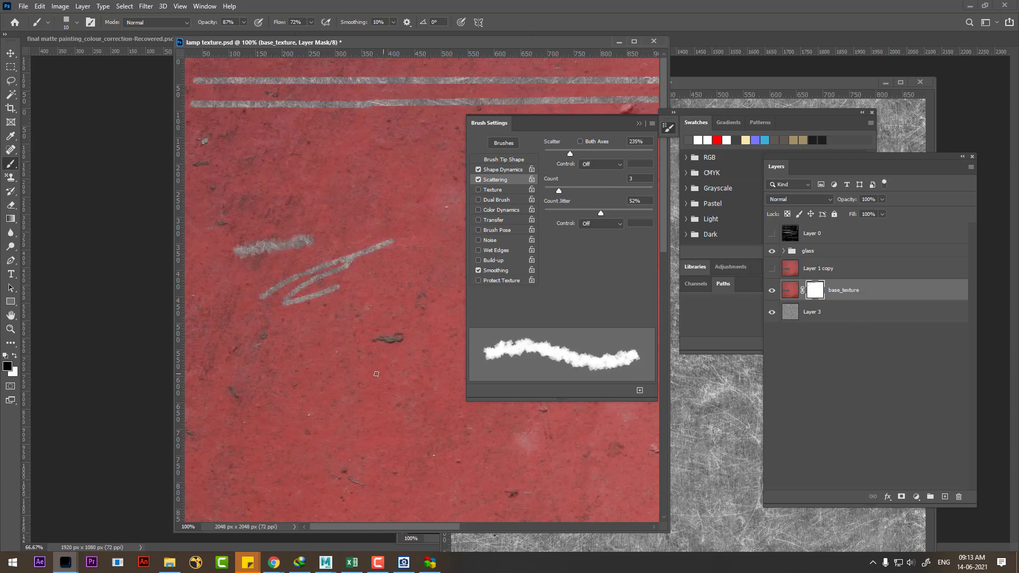
{"action": "left_click_drag", "start_coordinate": [253, 374], "coordinate": [376, 338]}
{"action": "left_click_drag", "start_coordinate": [272, 412], "coordinate": [416, 366]}
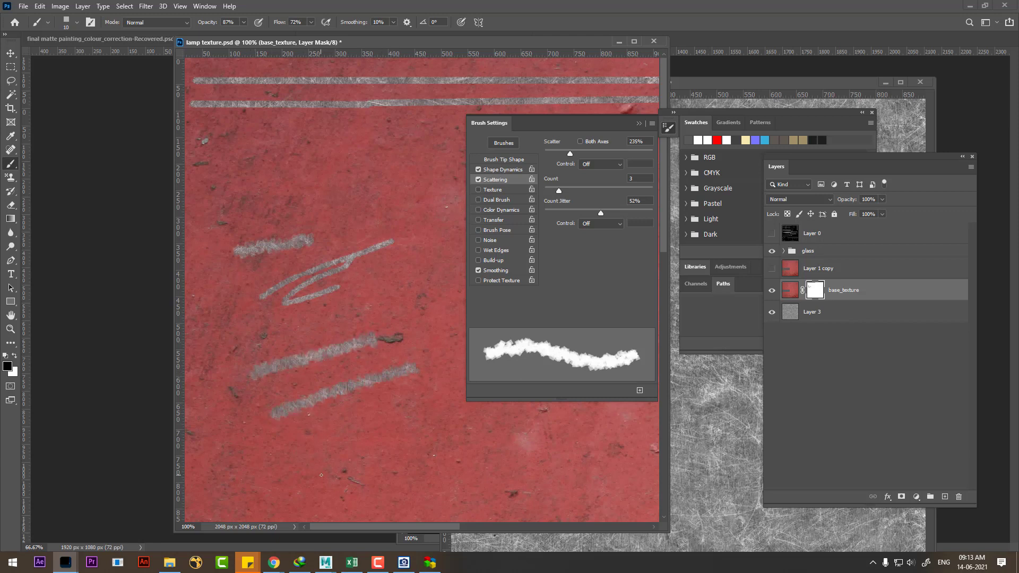
{"action": "key", "text": "ctrl+z"}
{"action": "key", "text": "ctrl+z"}
{"action": "key", "text": "ctrl+z"}
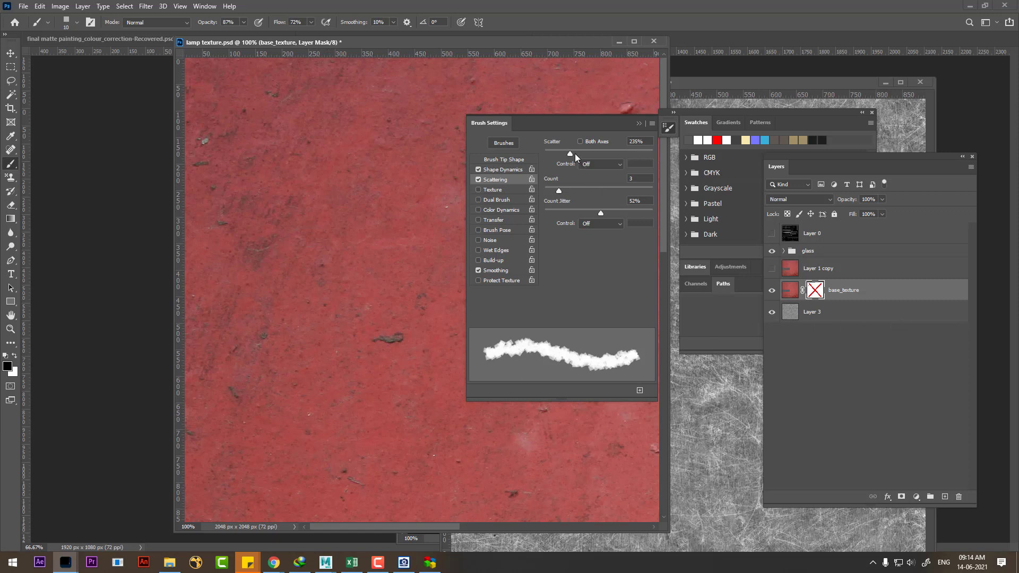
Step: Set Scatter to 284% and Count to 7, briefly trying the Texture option
{"action": "mouse_move", "coordinate": [575, 154]}
{"action": "left_mouse_down"}
{"action": "mouse_move", "coordinate": [600, 152]}
{"action": "mouse_move", "coordinate": [575, 159]}
{"action": "left_mouse_up"}
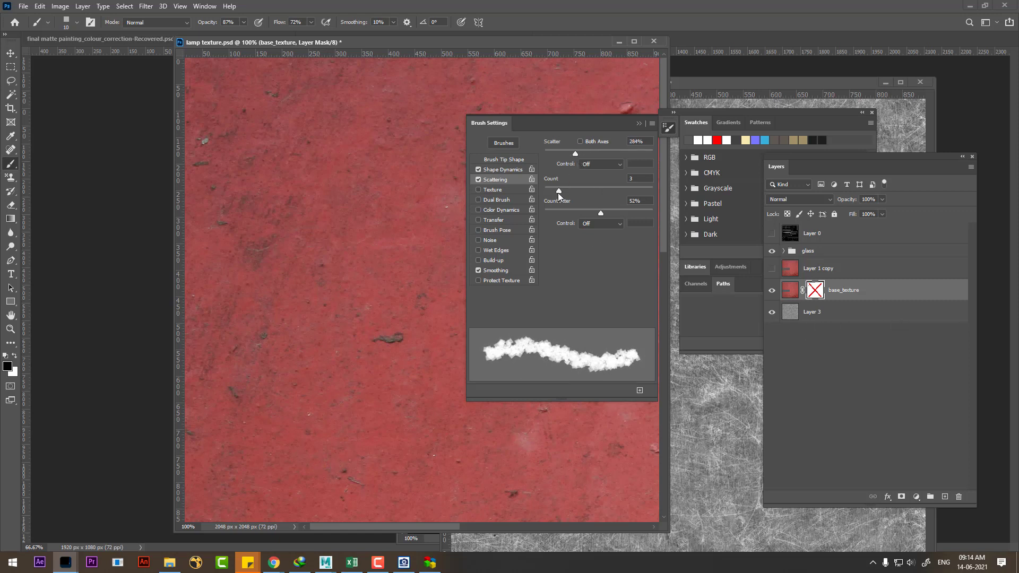
{"action": "mouse_move", "coordinate": [558, 192]}
{"action": "left_mouse_down"}
{"action": "mouse_move", "coordinate": [620, 193]}
{"action": "mouse_move", "coordinate": [587, 192]}
{"action": "left_mouse_up"}
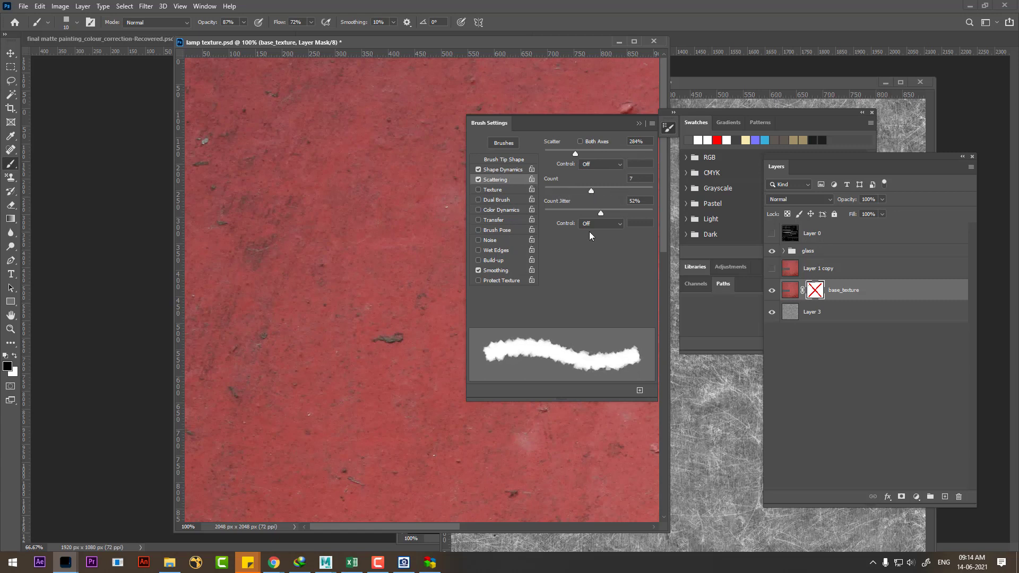
{"action": "left_click", "coordinate": [507, 192]}
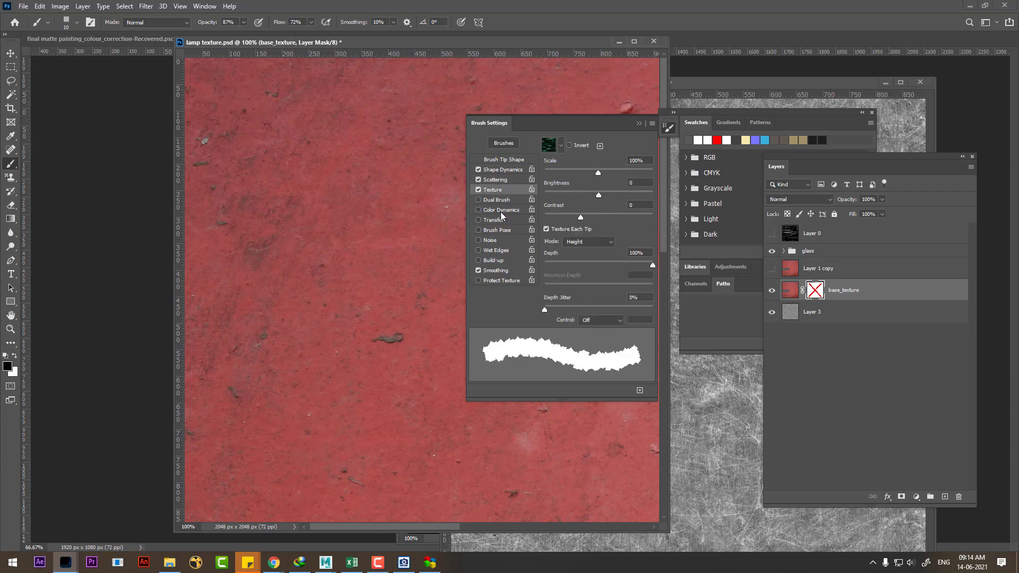
{"action": "left_click", "coordinate": [478, 190]}
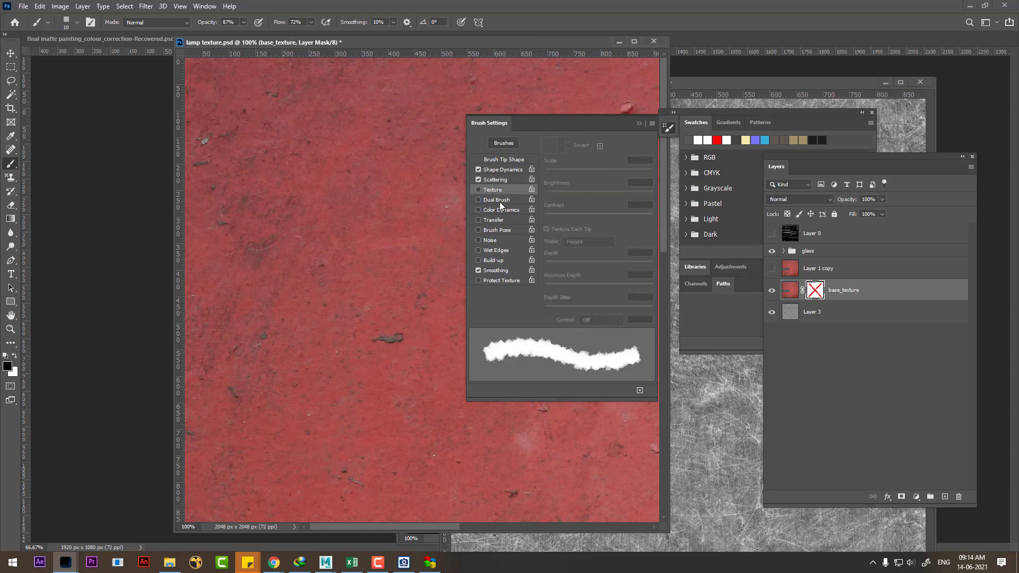
Step: Try Color Dynamics color jitter and Transfer, then turn both off
{"action": "left_click", "coordinate": [504, 209]}
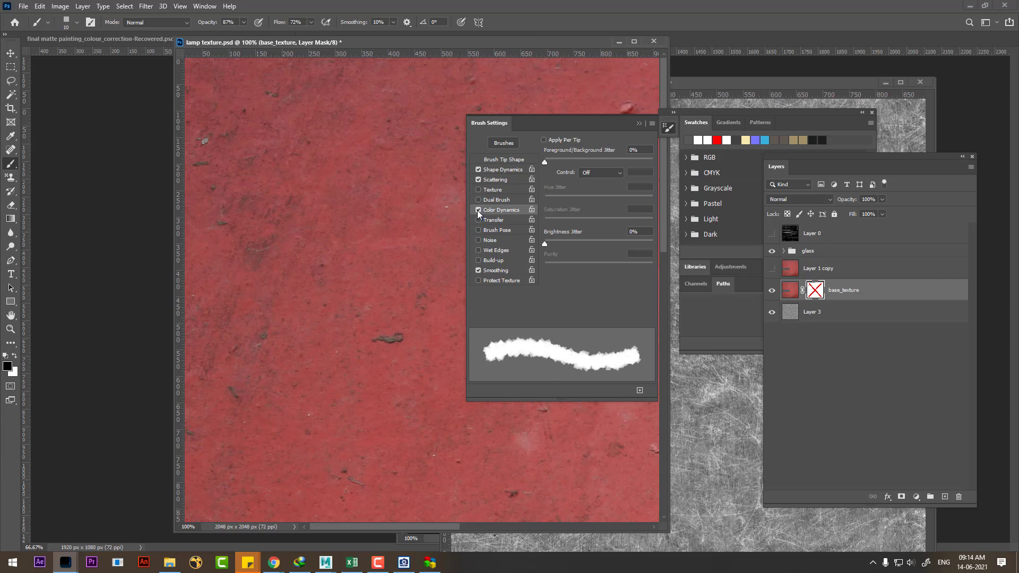
{"action": "left_click_drag", "start_coordinate": [554, 161], "coordinate": [562, 163]}
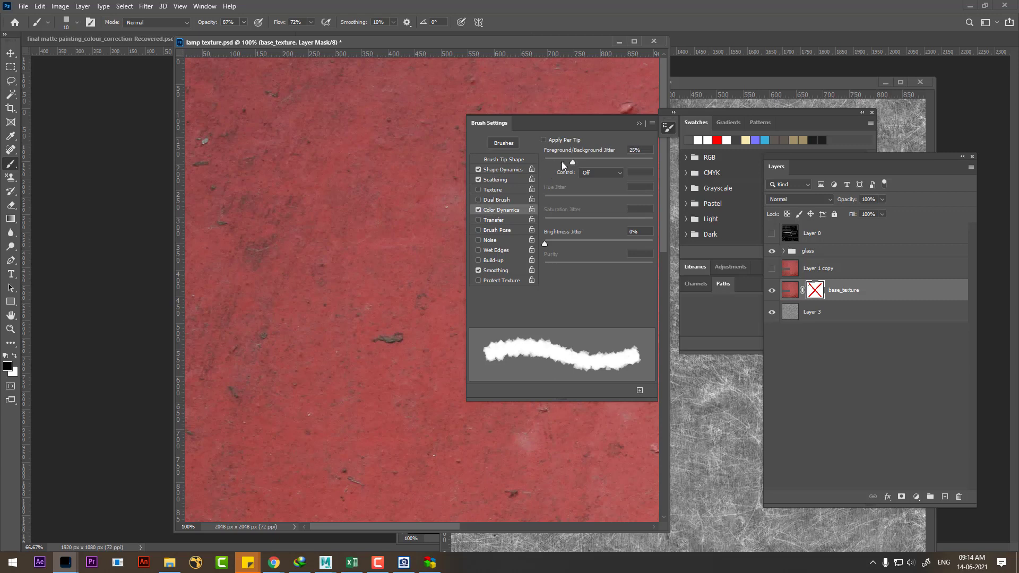
{"action": "left_click", "coordinate": [495, 219]}
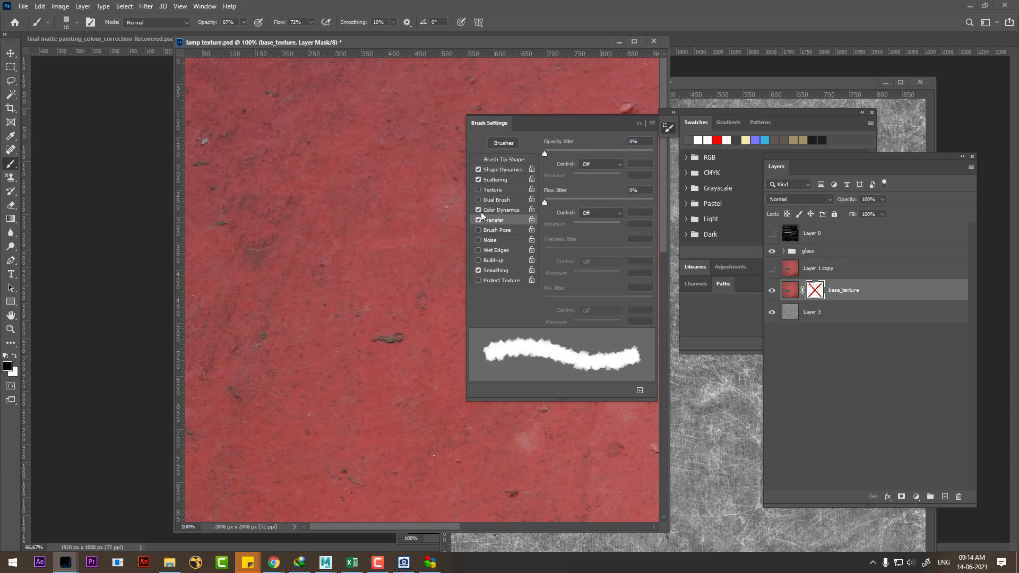
{"action": "left_click", "coordinate": [478, 210]}
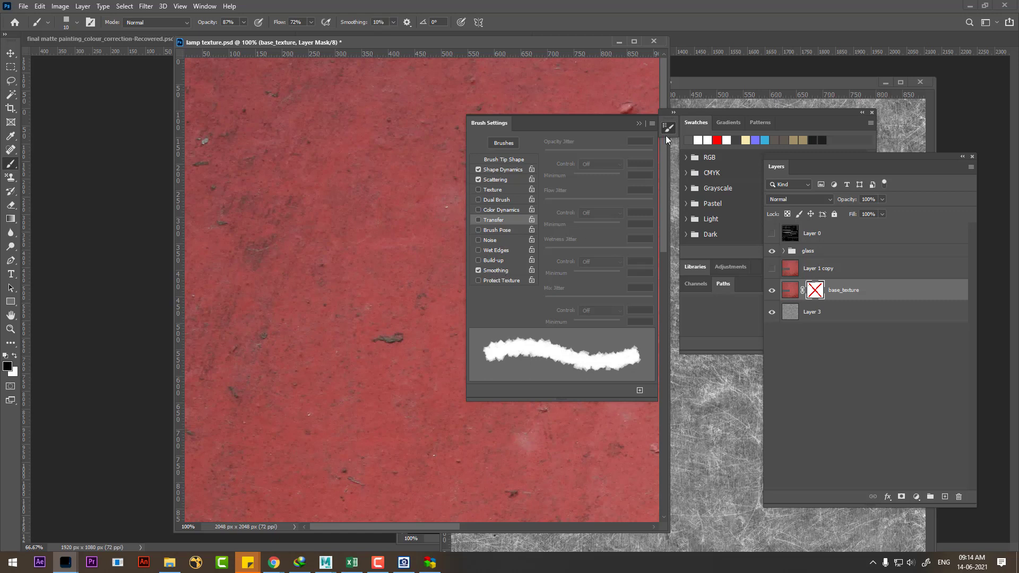
Step: Close Brush Settings and replace base_texture's old mask with a fresh white layer mask
{"action": "left_click", "coordinate": [652, 124]}
{"action": "left_click", "coordinate": [671, 179]}
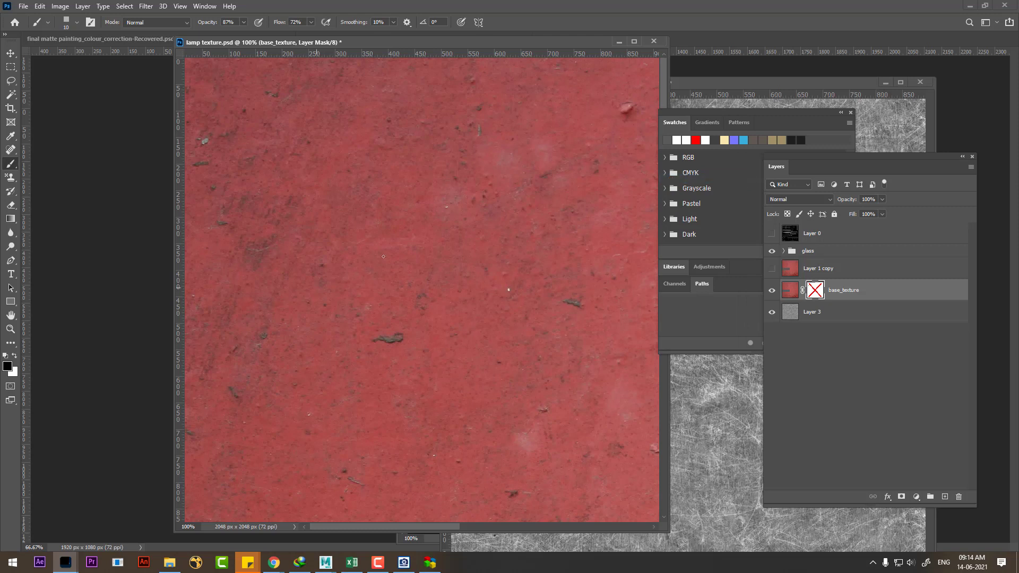
{"action": "right_click", "coordinate": [816, 290]}
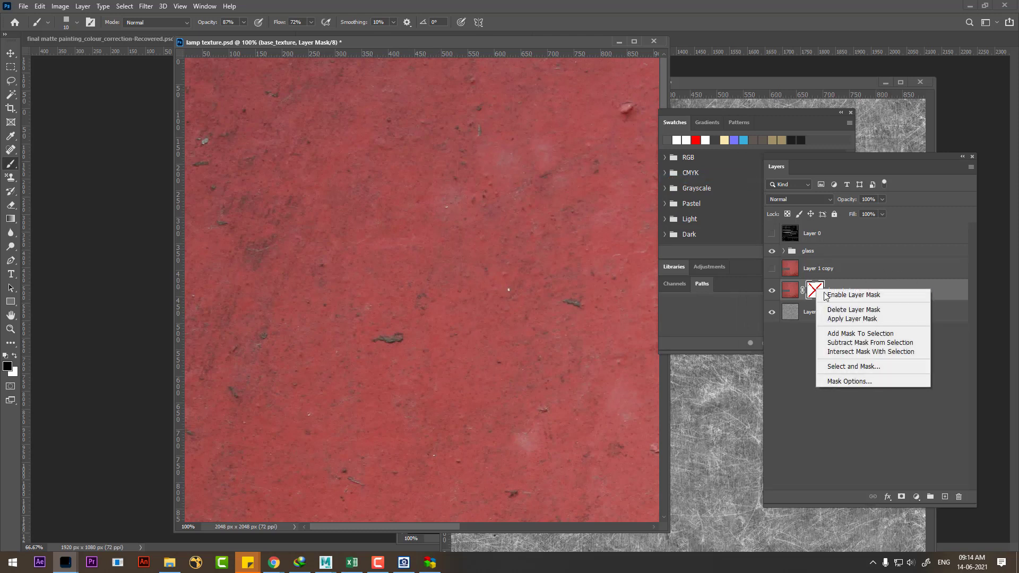
{"action": "left_click", "coordinate": [850, 310]}
{"action": "left_click", "coordinate": [901, 496]}
Step: Try several diagonal, hooked and S-shaped test scratches on the mask, undo each, then zoom out
{"action": "left_click_drag", "start_coordinate": [337, 373], "coordinate": [354, 357]}
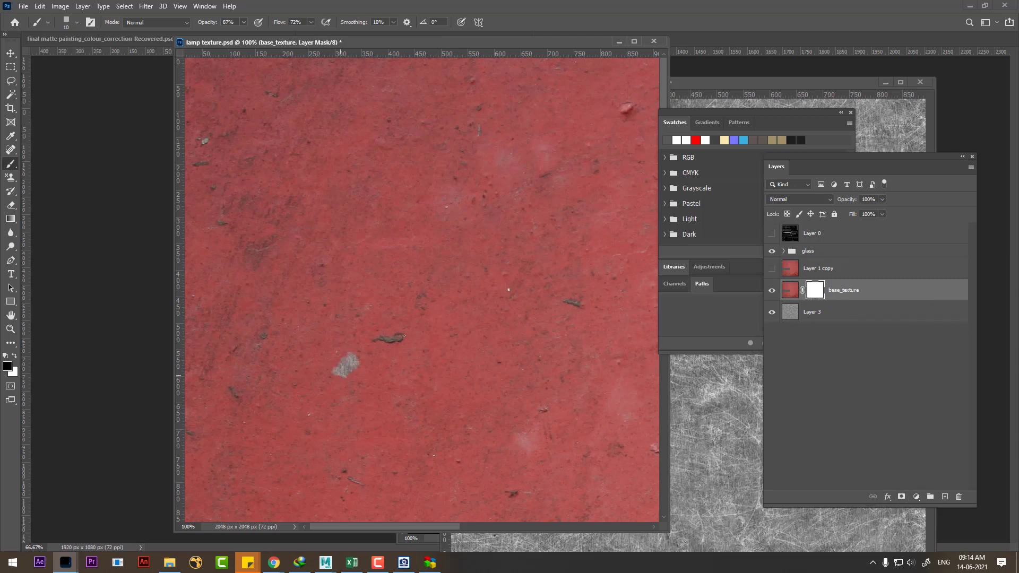
{"action": "left_click_drag", "start_coordinate": [404, 335], "coordinate": [480, 296]}
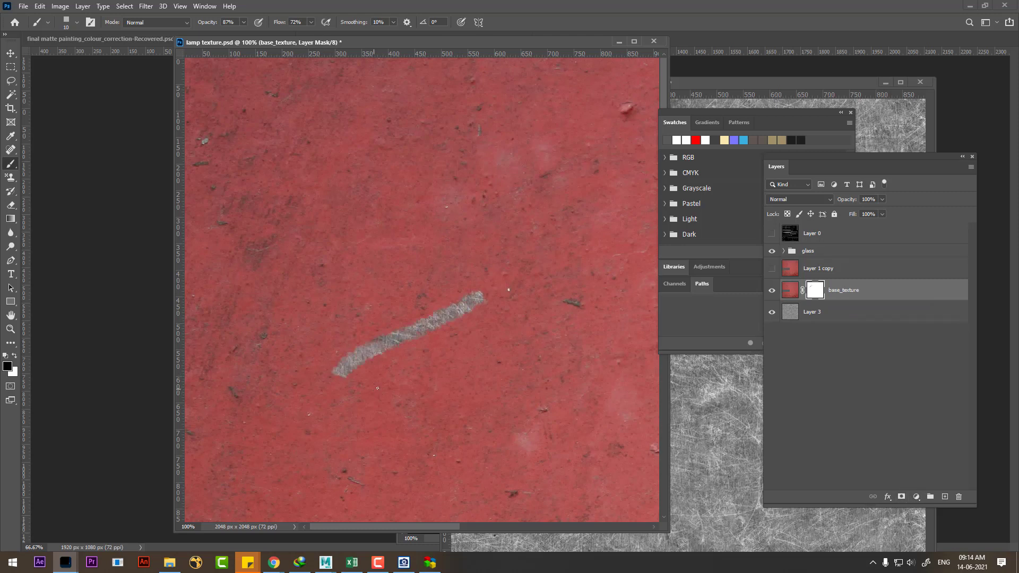
{"action": "key", "text": "ctrl+z"}
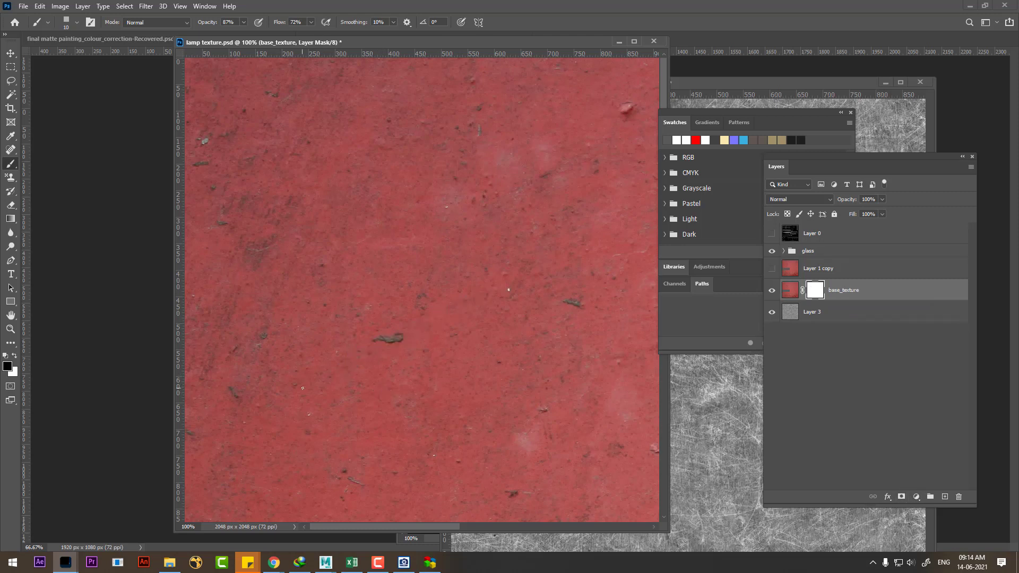
{"action": "left_click_drag", "start_coordinate": [281, 419], "coordinate": [398, 281]}
{"action": "key", "text": "ctrl+z"}
{"action": "left_click_drag", "start_coordinate": [336, 370], "coordinate": [454, 324]}
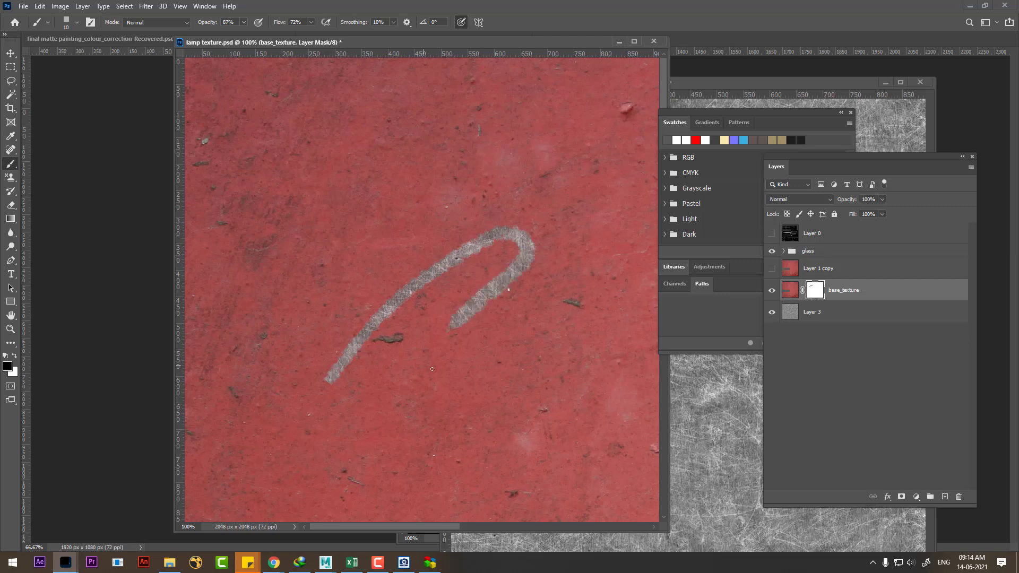
{"action": "key", "text": "ctrl+z"}
{"action": "left_click_drag", "start_coordinate": [387, 427], "coordinate": [531, 191]}
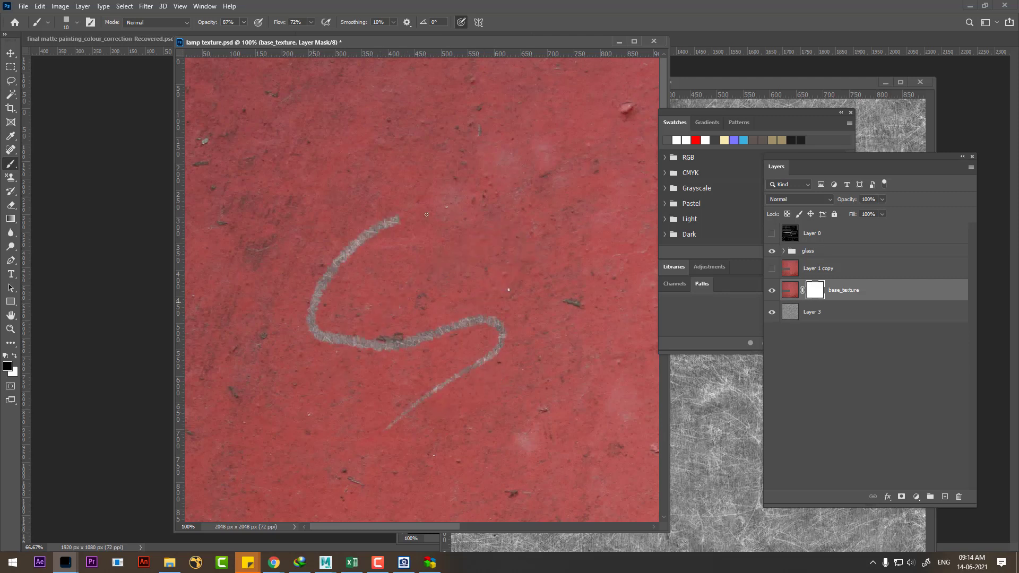
{"action": "key", "text": "ctrl+z"}
{"action": "left_click_drag", "start_coordinate": [464, 427], "coordinate": [462, 179]}
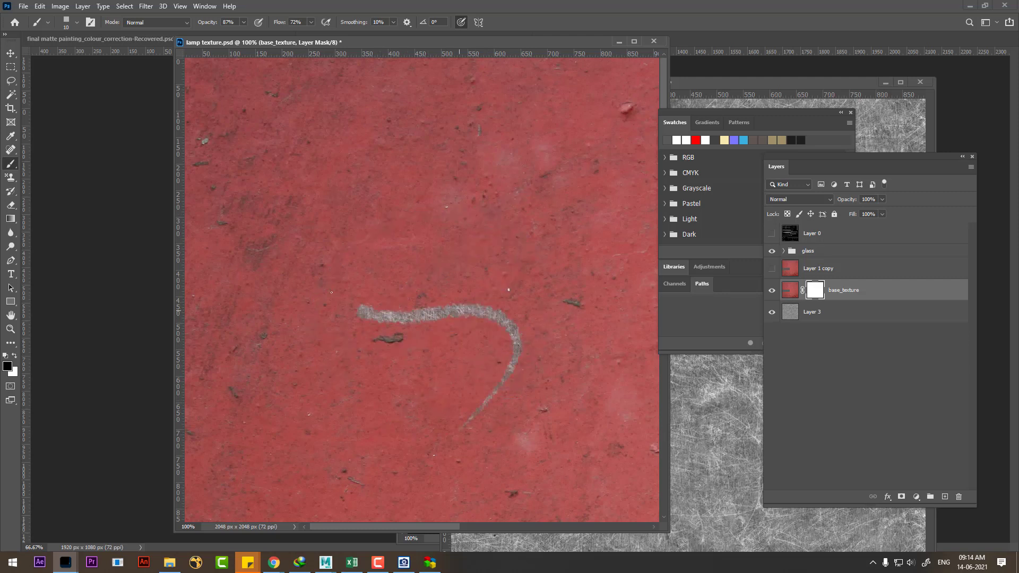
{"action": "key", "text": "ctrl+z"}
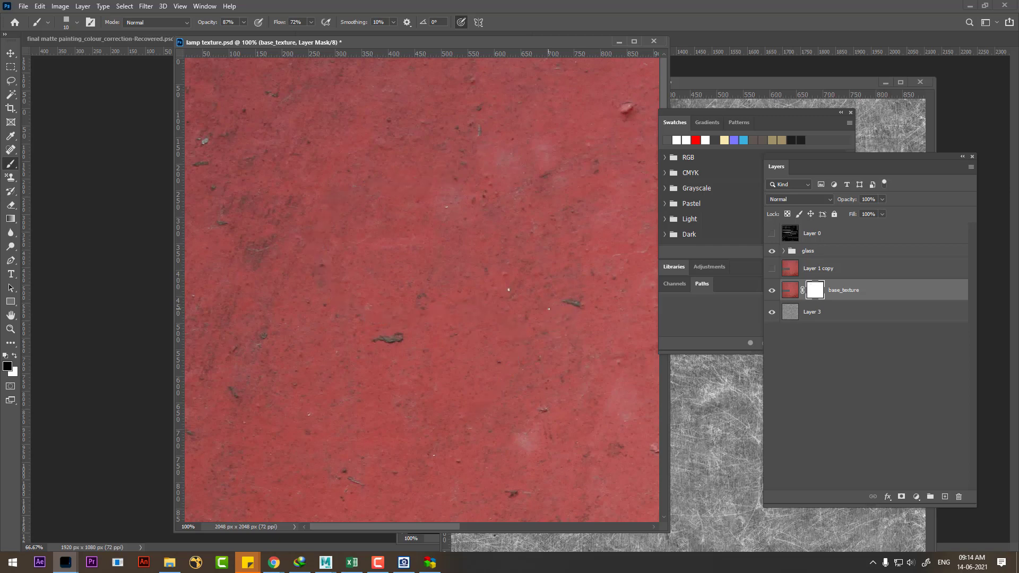
{"action": "key", "text": "ctrl+minus"}
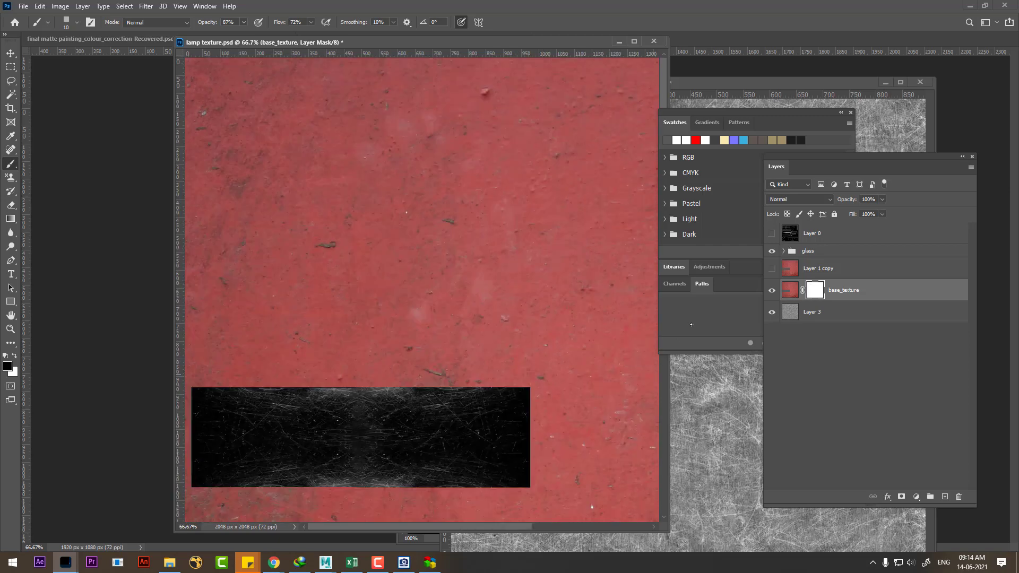
Step: Show the Layer 0 UV wireframe and paint long light scratches across the top of the mask
{"action": "left_click", "coordinate": [772, 234]}
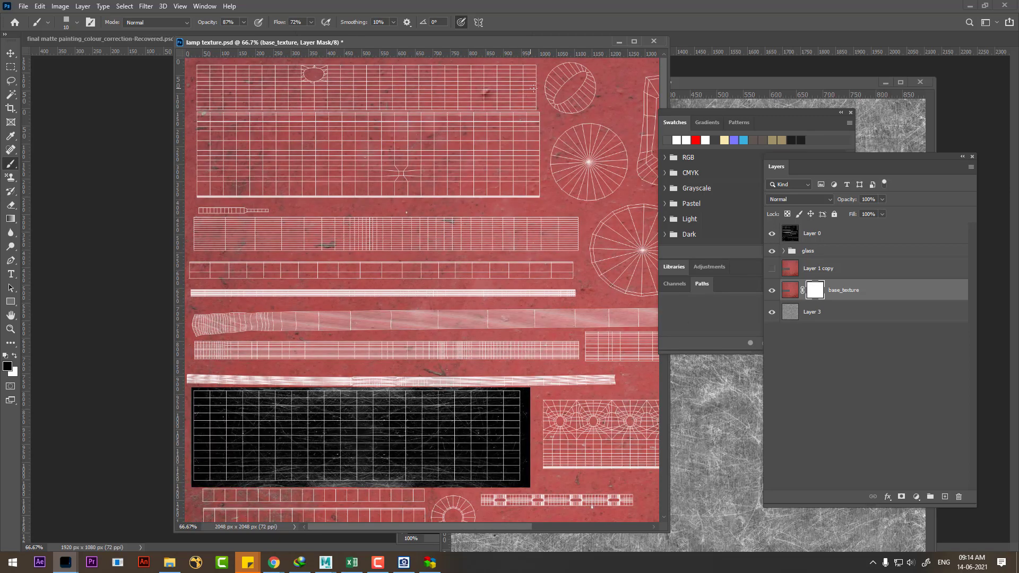
{"action": "left_click_drag", "start_coordinate": [500, 82], "coordinate": [235, 88]}
{"action": "left_click_drag", "start_coordinate": [457, 104], "coordinate": [398, 101]}
{"action": "left_click_drag", "start_coordinate": [499, 97], "coordinate": [545, 97]}
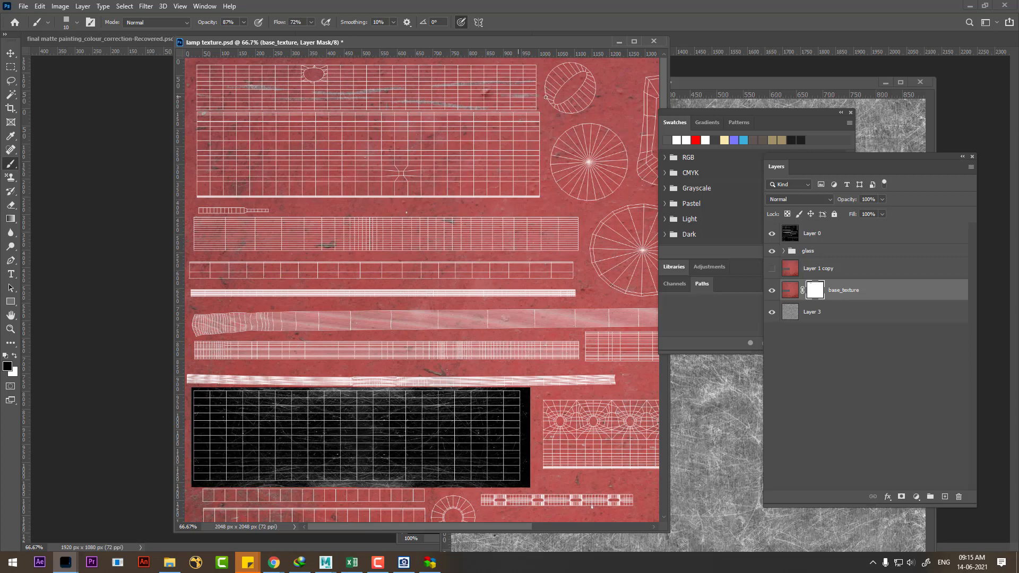
{"action": "left_click_drag", "start_coordinate": [397, 111], "coordinate": [186, 101]}
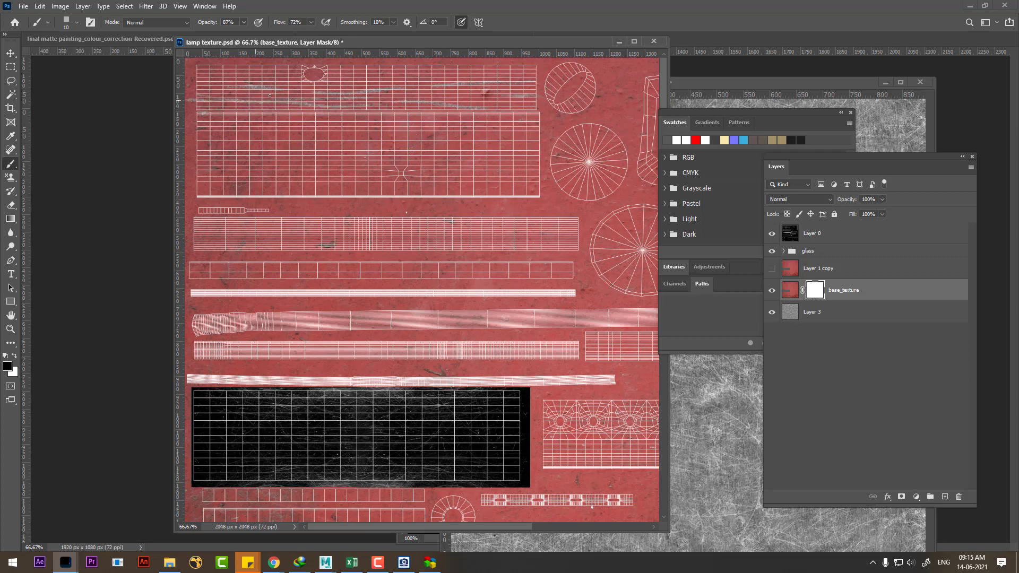
Step: Add short scratches at the top left, right and very top, hide the wireframe, and save
{"action": "left_click_drag", "start_coordinate": [254, 78], "coordinate": [193, 74]}
{"action": "left_click_drag", "start_coordinate": [476, 75], "coordinate": [532, 73]}
{"action": "left_click_drag", "start_coordinate": [419, 68], "coordinate": [312, 72]}
{"action": "left_click", "coordinate": [771, 234]}
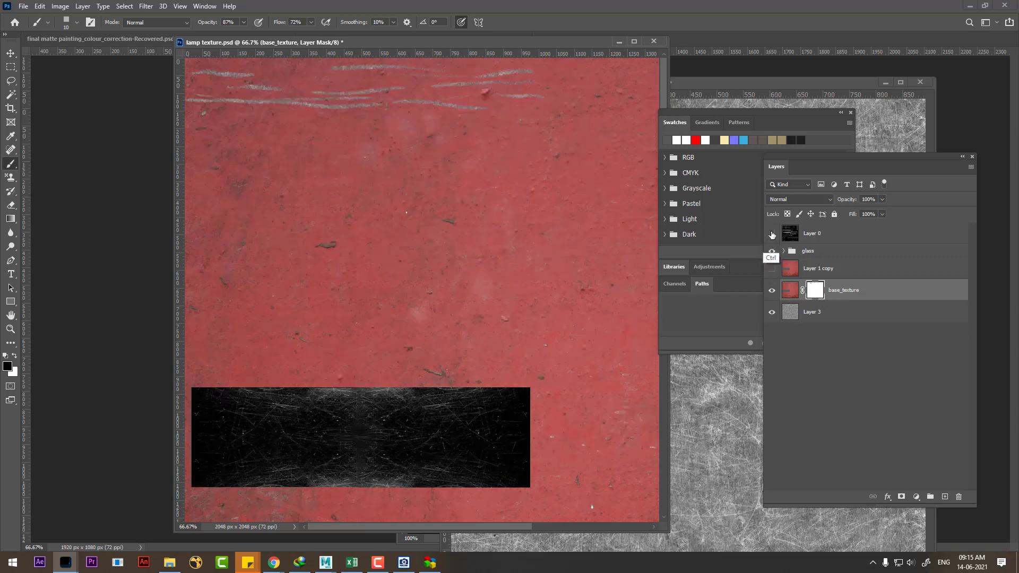
{"action": "key", "text": "ctrl+s"}
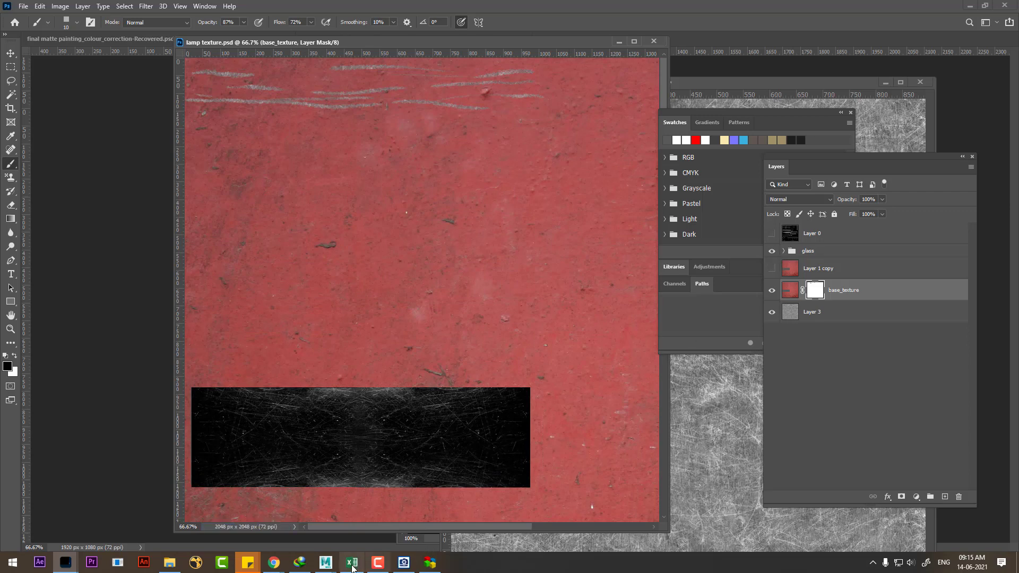
Step: In Maya, open the lantern's lamp material attributes and its file texture node
{"action": "mouse_move", "coordinate": [325, 562]}
{"action": "left_click", "coordinate": [382, 517]}
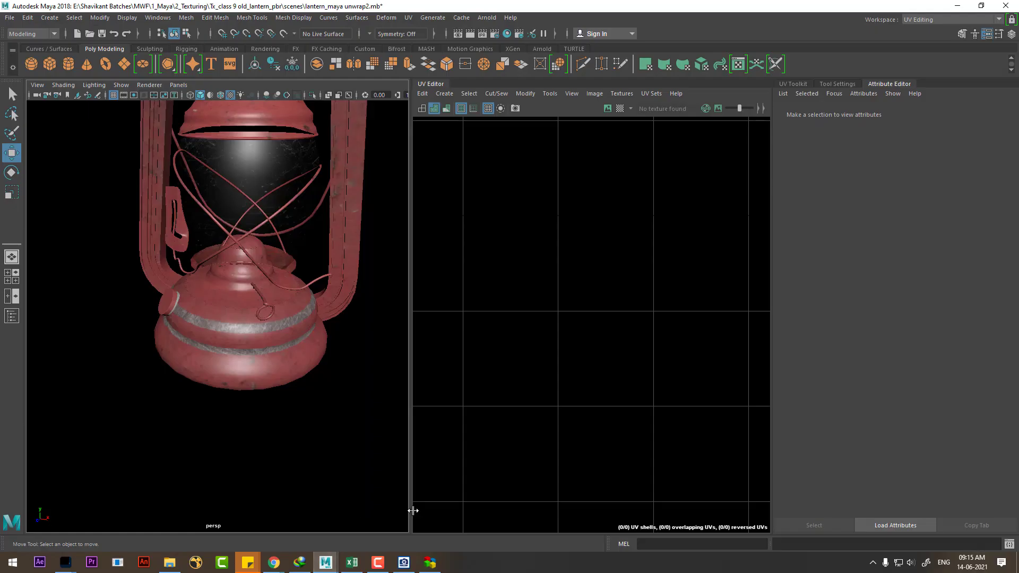
{"action": "left_click", "coordinate": [257, 370]}
{"action": "right_click_drag", "start_coordinate": [279, 256], "coordinate": [293, 430]}
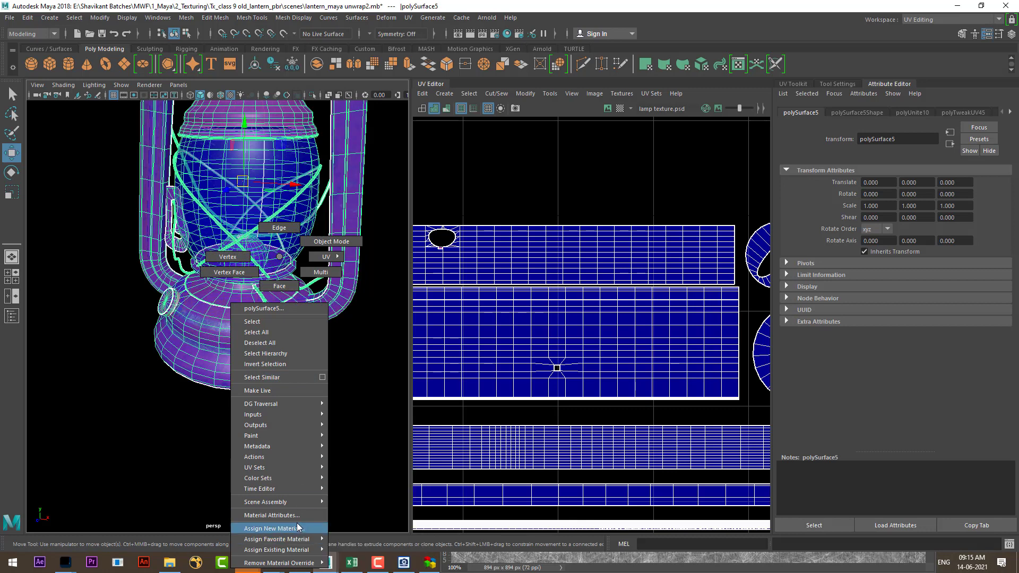
{"action": "left_click", "coordinate": [272, 515]}
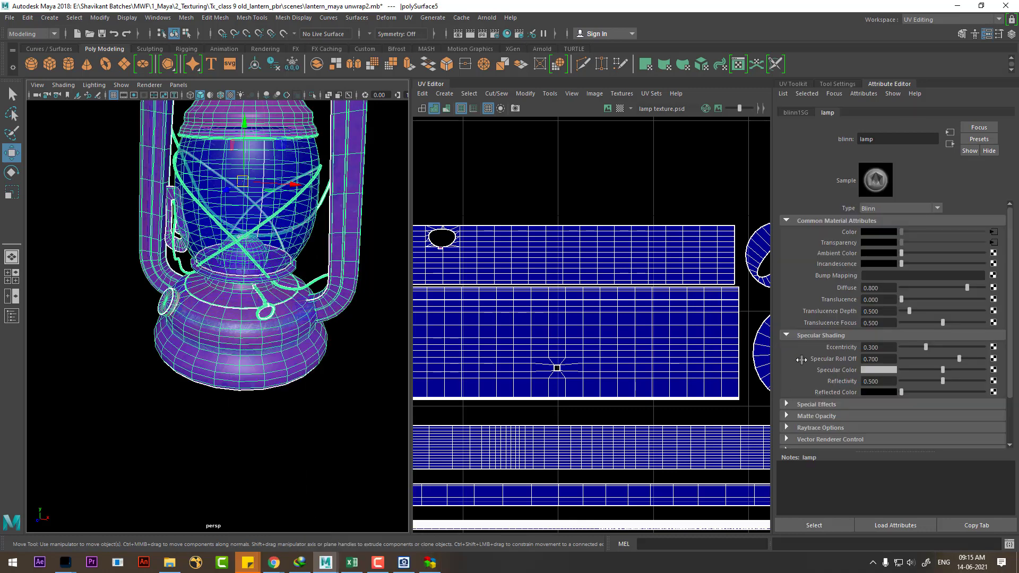
{"action": "left_click", "coordinate": [994, 232]}
Step: Deselect and orbit the lantern to inspect the texture, then return to lamp texture.psd
{"action": "left_click", "coordinate": [320, 441]}
{"action": "mouse_move", "coordinate": [321, 440]}
{"action": "left_mouse_down", "text": "alt"}
{"action": "mouse_move", "coordinate": [335, 475]}
{"action": "mouse_move", "coordinate": [182, 437]}
{"action": "mouse_move", "coordinate": [70, 448]}
{"action": "mouse_move", "coordinate": [262, 451]}
{"action": "left_mouse_up", "text": "alt"}
{"action": "key", "text": "alt+Tab"}
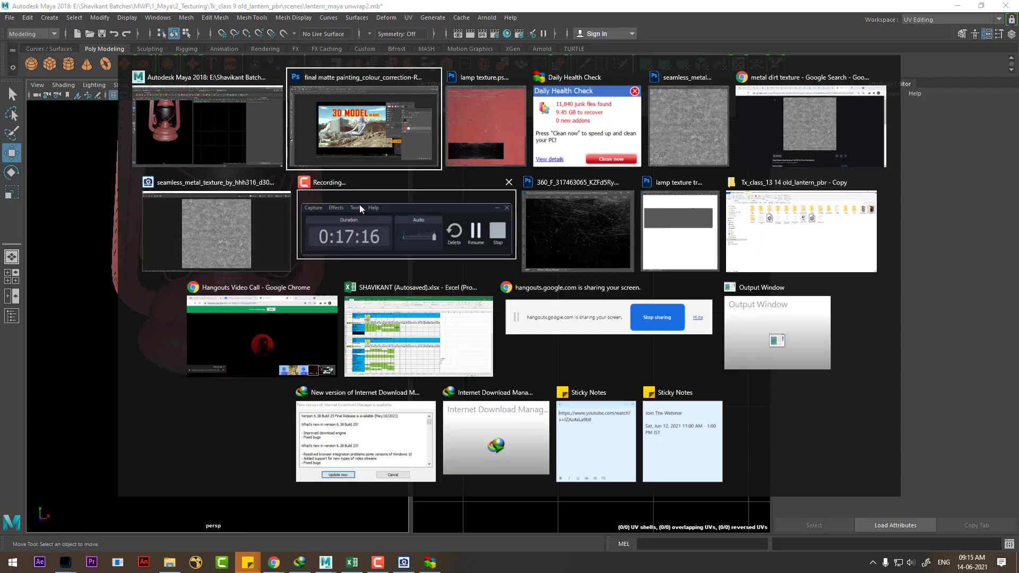
{"action": "left_click", "coordinate": [494, 146]}
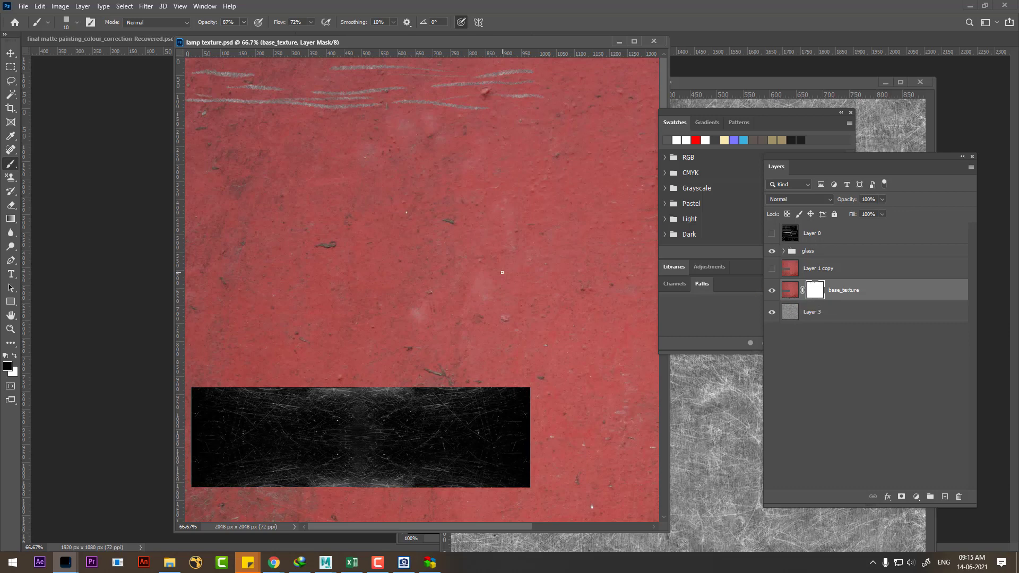
Step: Show the UV wireframe, zoom in, test a V-shaped scratch and undo it, then zoom back out
{"action": "key", "text": "ctrl+comma"}
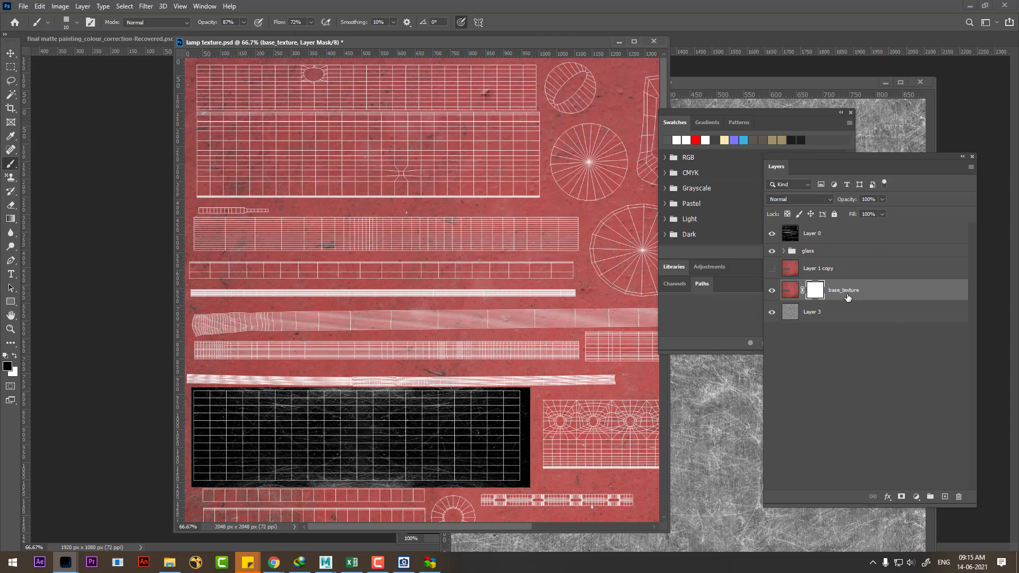
{"action": "left_click", "coordinate": [772, 233]}
{"action": "scroll", "coordinate": [534, 158], "scroll_direction": "up", "scroll_amount": 3}
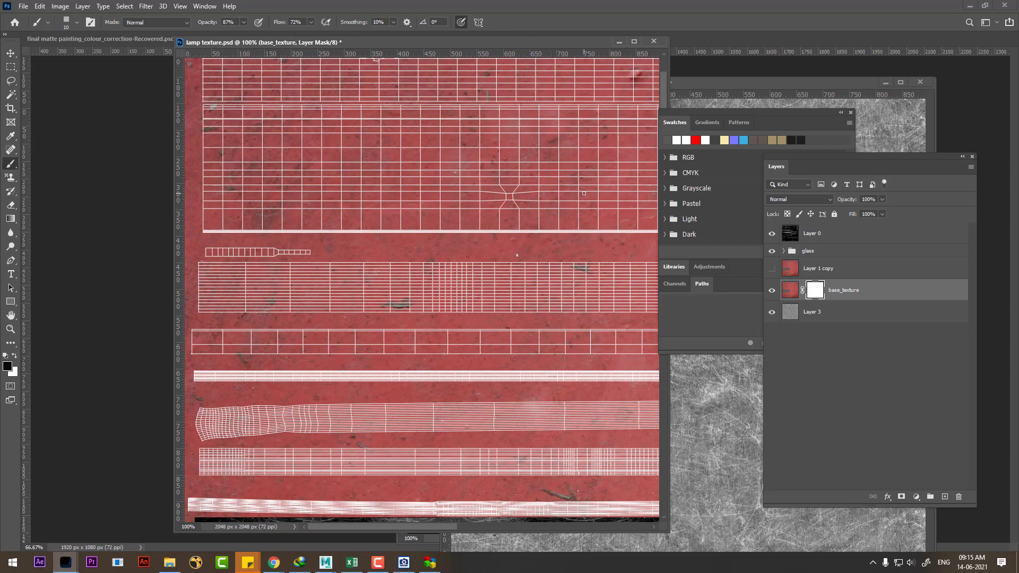
{"action": "left_click_drag", "start_coordinate": [584, 193], "coordinate": [541, 198]}
{"action": "key", "text": "ctrl+z"}
{"action": "left_click_drag", "start_coordinate": [534, 147], "coordinate": [481, 178]}
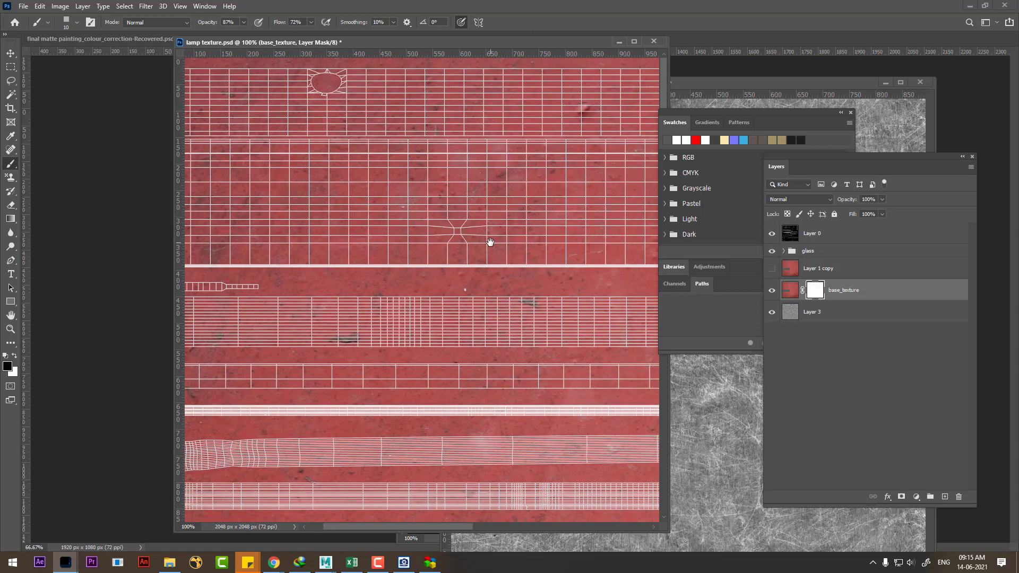
{"action": "scroll", "coordinate": [577, 121], "scroll_direction": "down", "scroll_amount": 1}
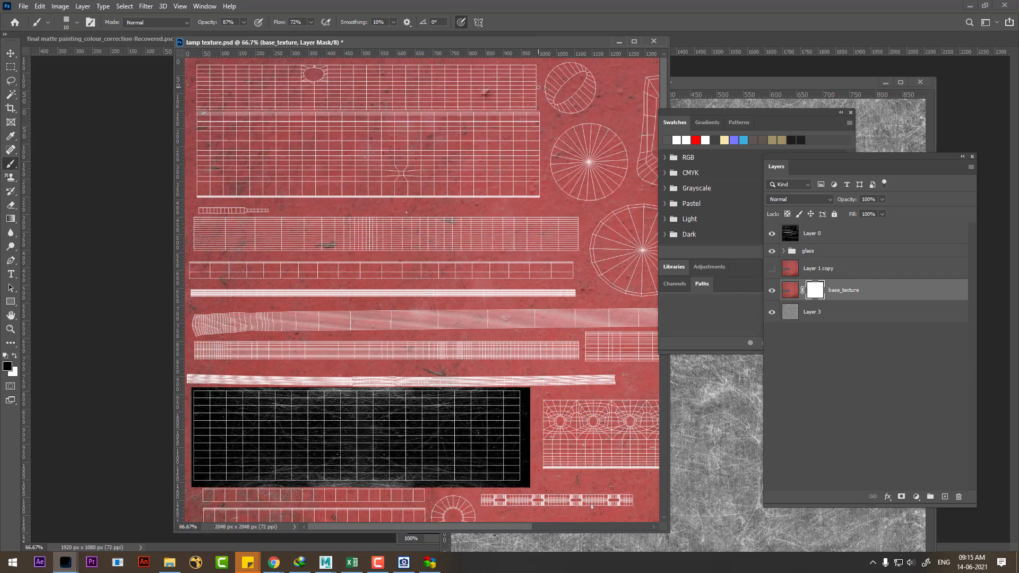
{"action": "key", "text": "shift"}
Step: Shift-click straight light scratches along the texture's top, toggling the UV wireframe to check placement
{"action": "left_click", "coordinate": [262, 87], "text": "shift"}
{"action": "left_click", "coordinate": [772, 234]}
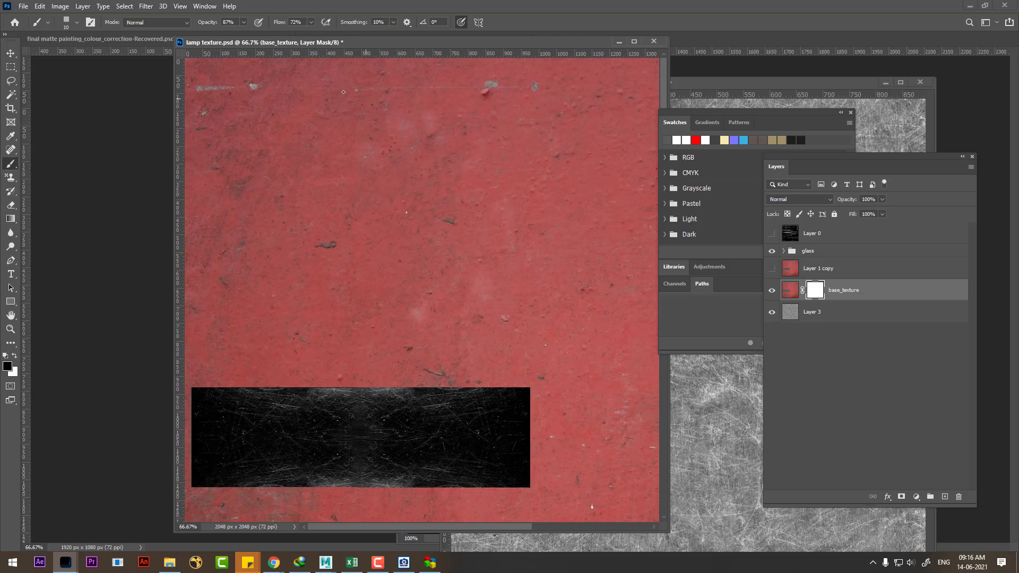
{"action": "left_click", "coordinate": [542, 97], "text": "shift"}
{"action": "left_click", "coordinate": [772, 235]}
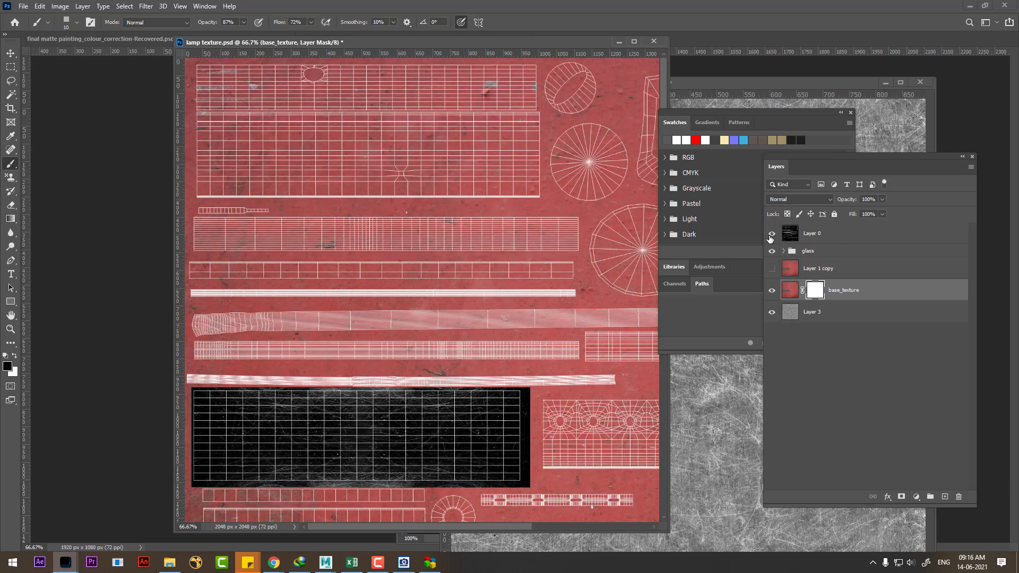
{"action": "left_click", "coordinate": [772, 234]}
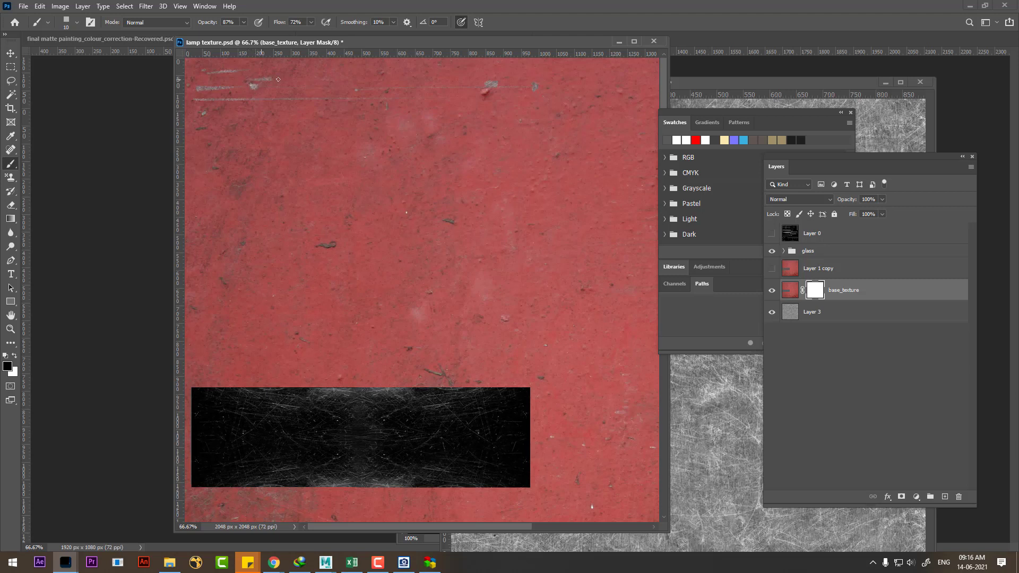
Step: Extend the top scratch further right, save lamp texture.psd, and switch back to Maya
{"action": "left_click_drag", "start_coordinate": [318, 82], "coordinate": [377, 81]}
{"action": "left_click_drag", "start_coordinate": [447, 78], "coordinate": [530, 72]}
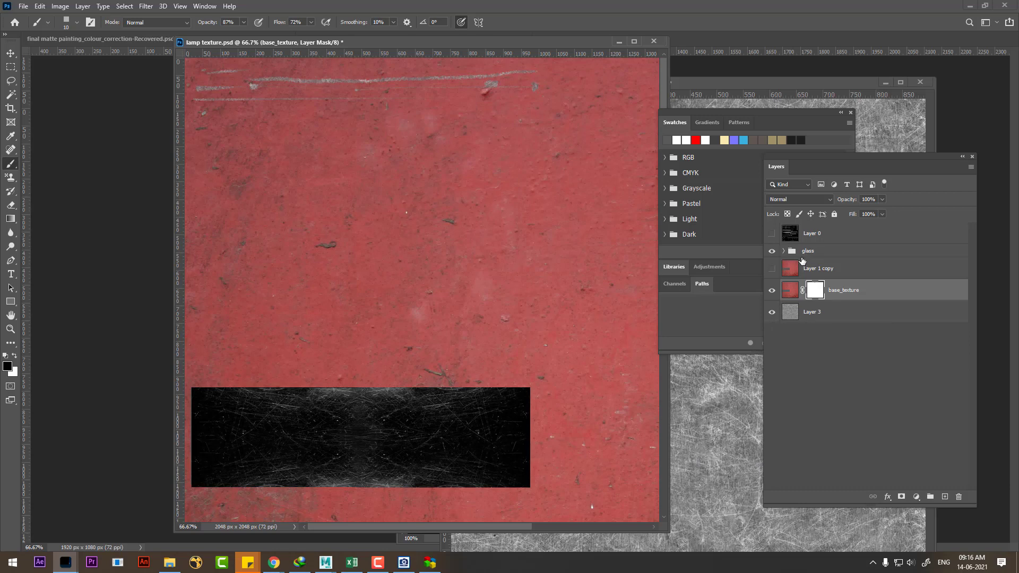
{"action": "key", "text": "ctrl+s"}
{"action": "key", "text": "alt+Tab"}
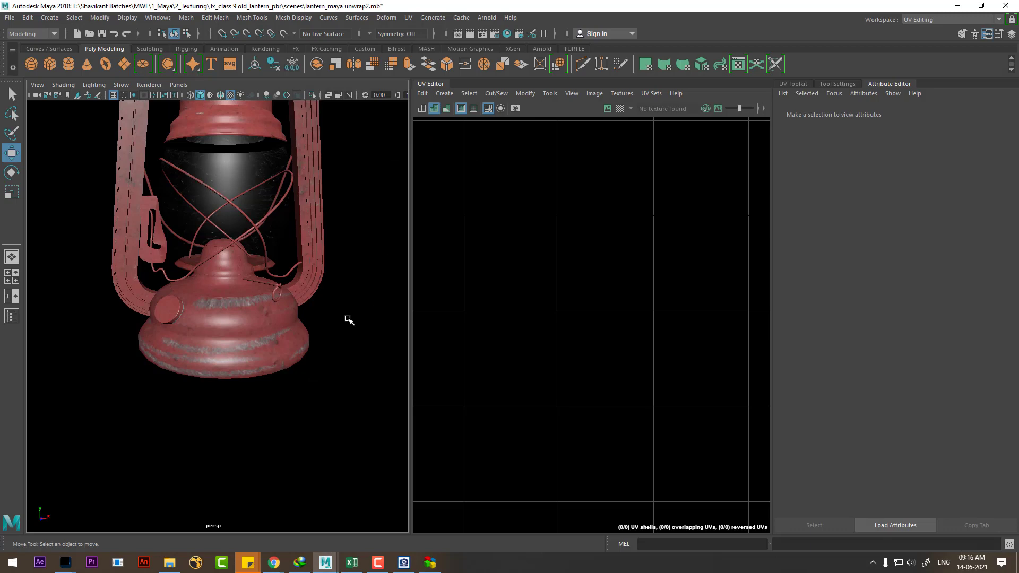
Step: Change the lantern's lamp material type to Anisotropic
{"action": "left_click", "coordinate": [274, 332]}
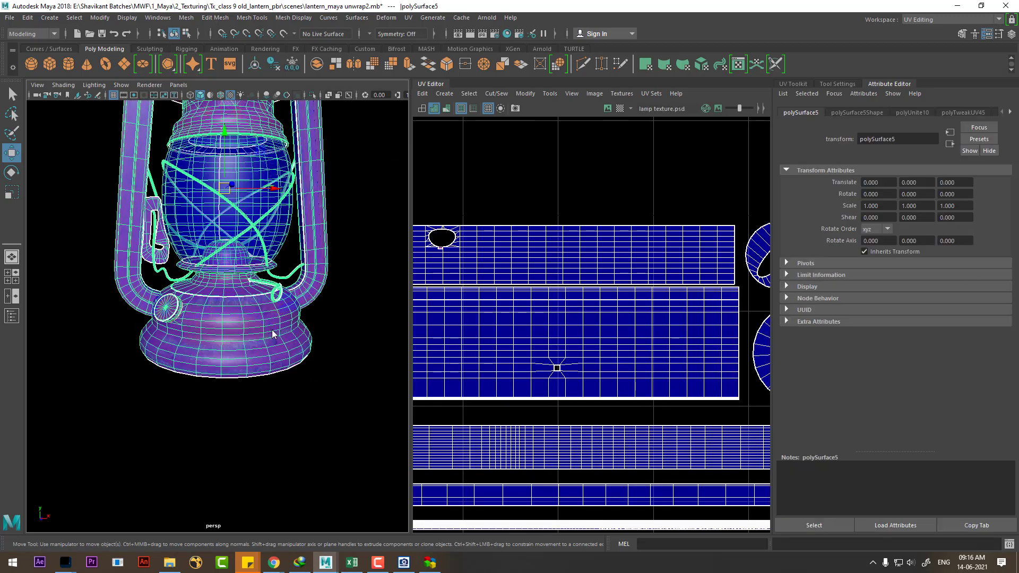
{"action": "right_click_drag", "start_coordinate": [274, 332], "coordinate": [260, 517]}
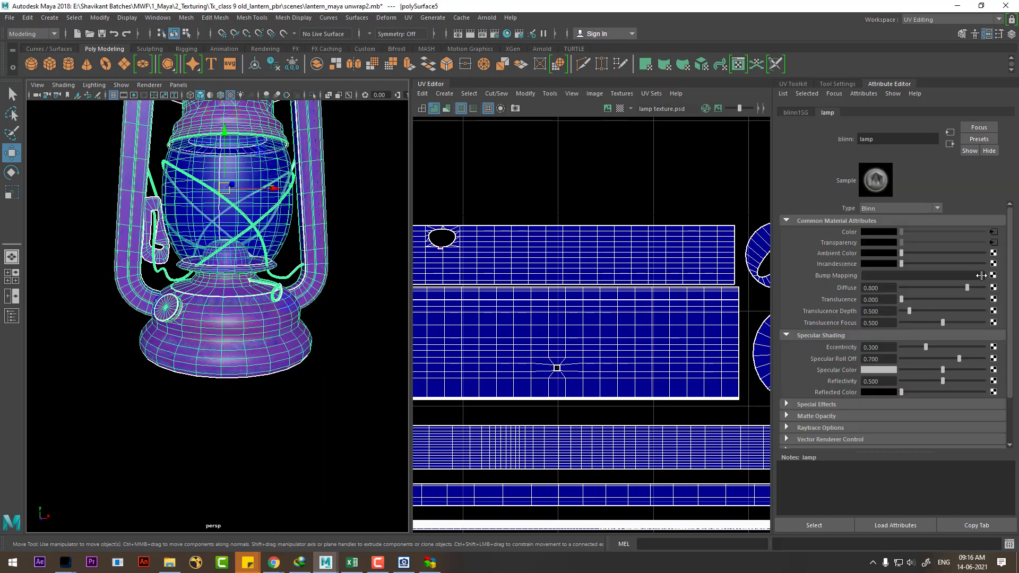
{"action": "left_click", "coordinate": [910, 210]}
{"action": "left_click", "coordinate": [908, 273]}
{"action": "mouse_move", "coordinate": [342, 355]}
{"action": "left_mouse_down", "text": "alt"}
{"action": "mouse_move", "coordinate": [358, 373]}
{"action": "mouse_move", "coordinate": [392, 367]}
{"action": "mouse_move", "coordinate": [268, 387]}
{"action": "left_mouse_up", "text": "alt"}
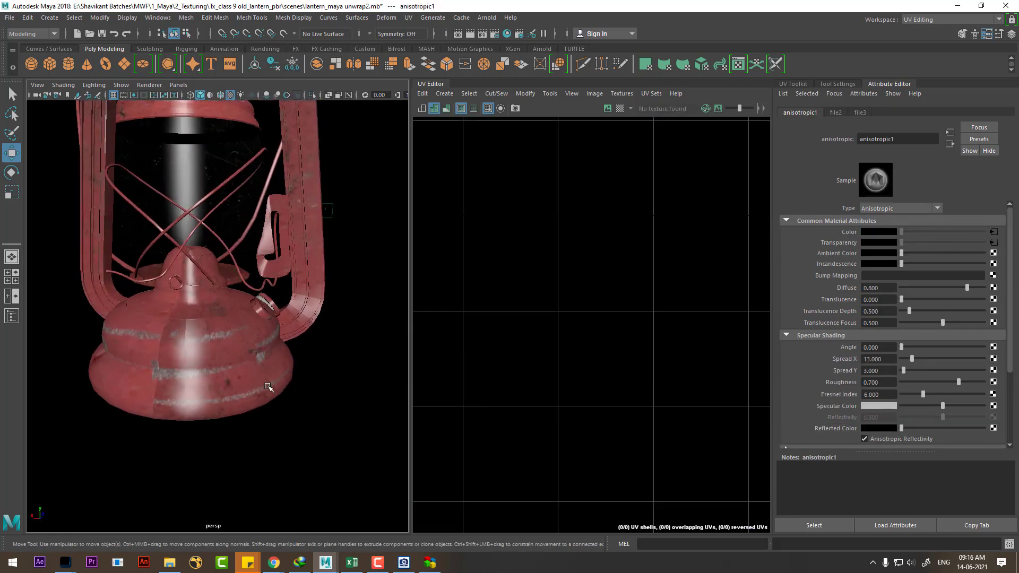
Step: Reload the lamp texture image in the file texture node and orbit closer to inspect the lantern
{"action": "left_click", "coordinate": [993, 232]}
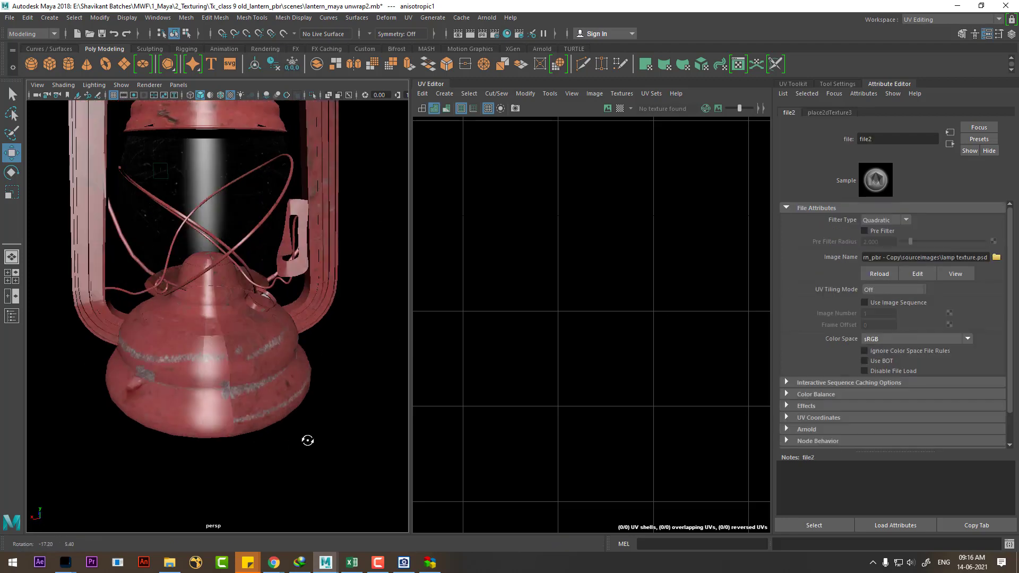
{"action": "left_click_drag", "start_coordinate": [308, 439], "coordinate": [350, 448], "text": "alt"}
{"action": "left_click", "coordinate": [880, 275]}
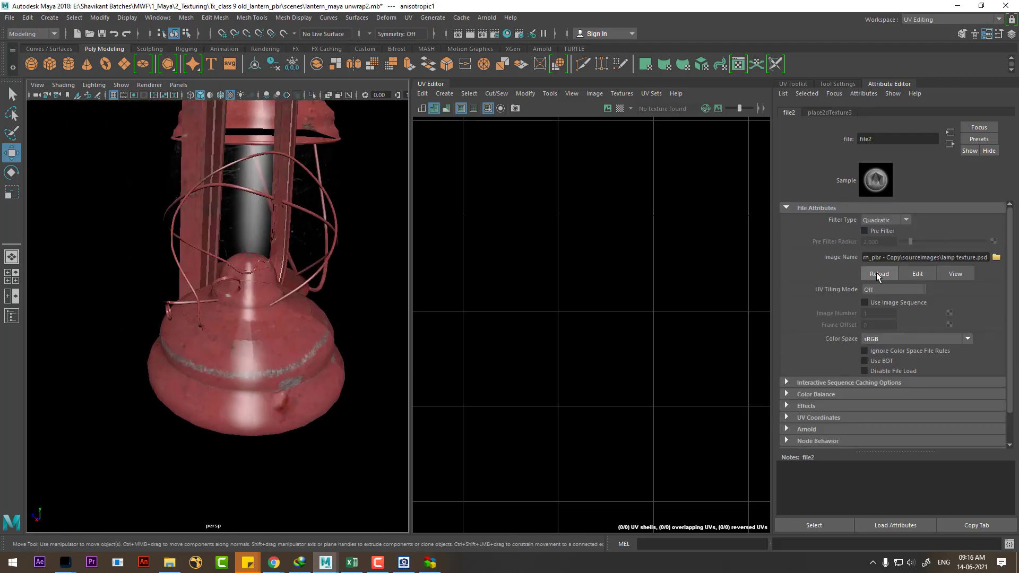
{"action": "mouse_move", "coordinate": [177, 405]}
{"action": "left_mouse_down", "text": "alt"}
{"action": "mouse_move", "coordinate": [291, 387]}
{"action": "mouse_move", "coordinate": [273, 391]}
{"action": "mouse_move", "coordinate": [282, 421]}
{"action": "mouse_move", "coordinate": [299, 415]}
{"action": "mouse_move", "coordinate": [304, 425]}
{"action": "mouse_move", "coordinate": [254, 362]}
{"action": "left_mouse_up", "text": "alt"}
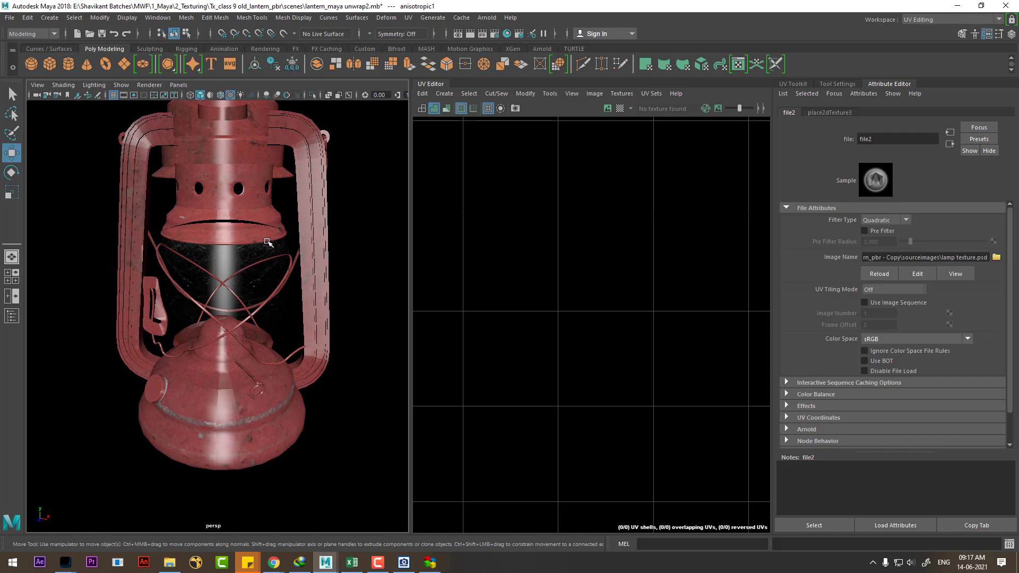
{"action": "mouse_move", "coordinate": [269, 242]}
{"action": "left_mouse_down", "text": "alt"}
{"action": "mouse_move", "coordinate": [227, 291]}
{"action": "mouse_move", "coordinate": [168, 149]}
{"action": "left_mouse_up", "text": "alt"}
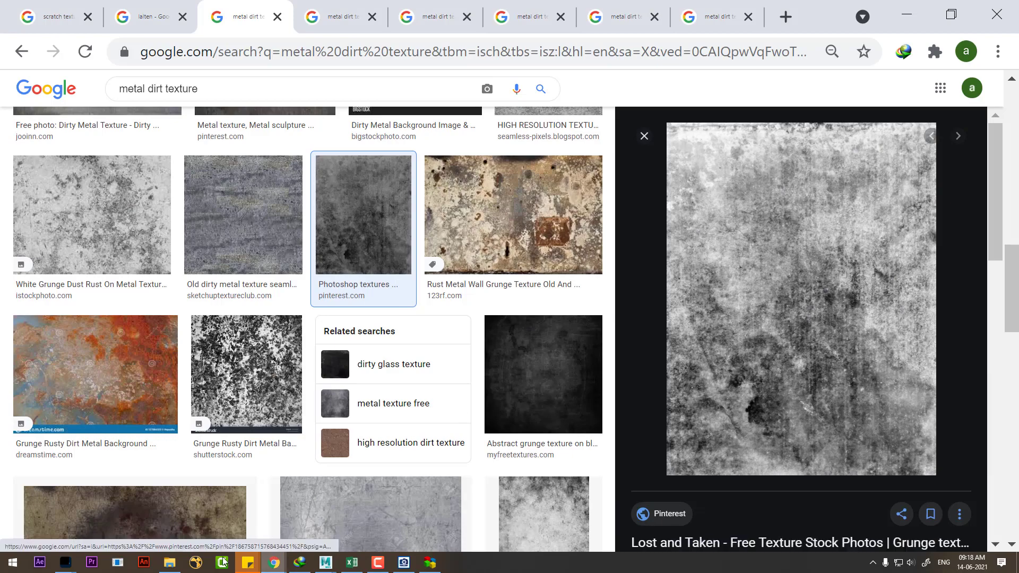
Step: Open the grunge dirt JPG in Photoshop and float it in its own window
{"action": "left_click", "coordinate": [139, 526]}
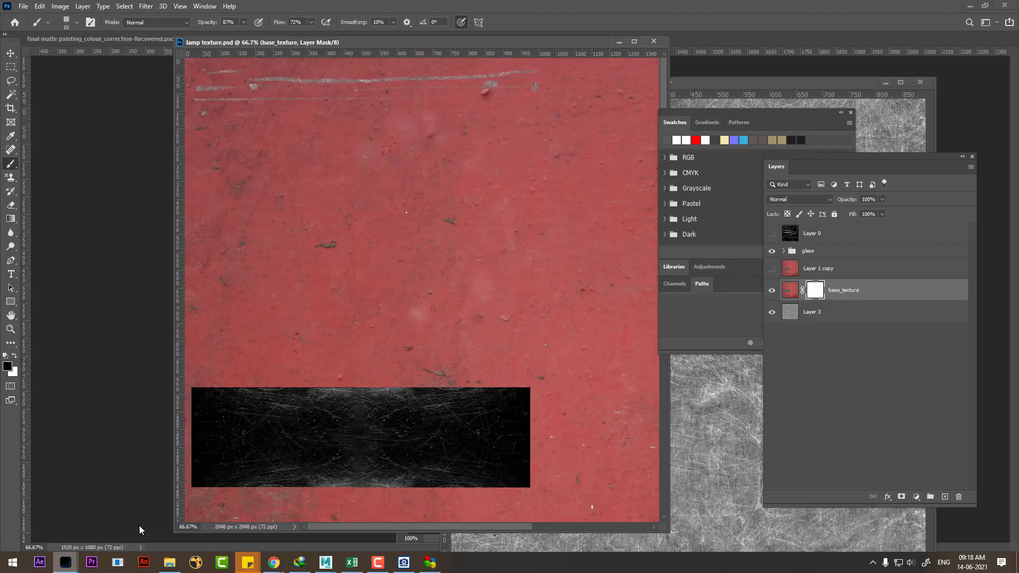
{"action": "left_click", "coordinate": [23, 6]}
{"action": "left_click", "coordinate": [40, 29]}
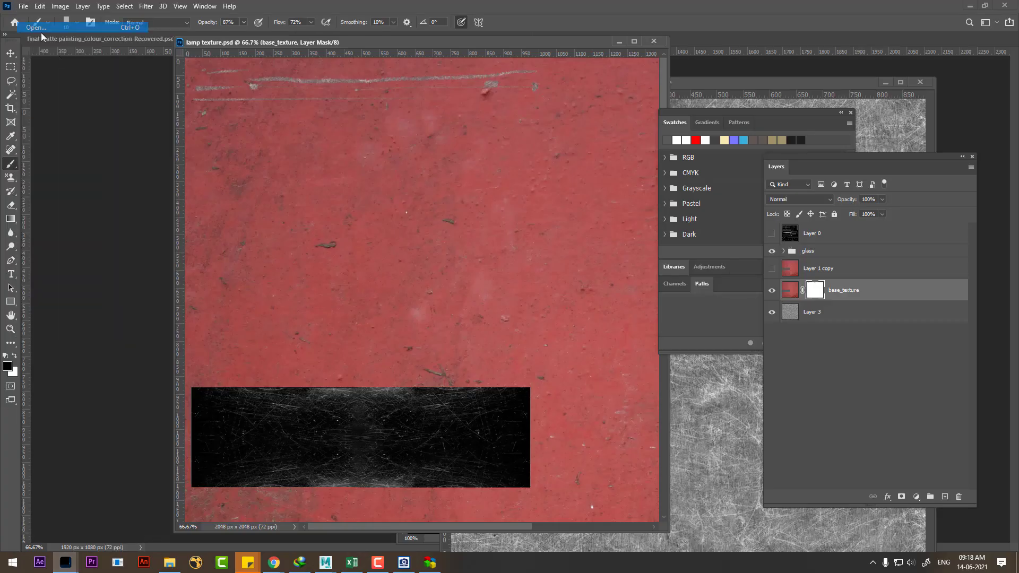
{"action": "double_click", "coordinate": [263, 106]}
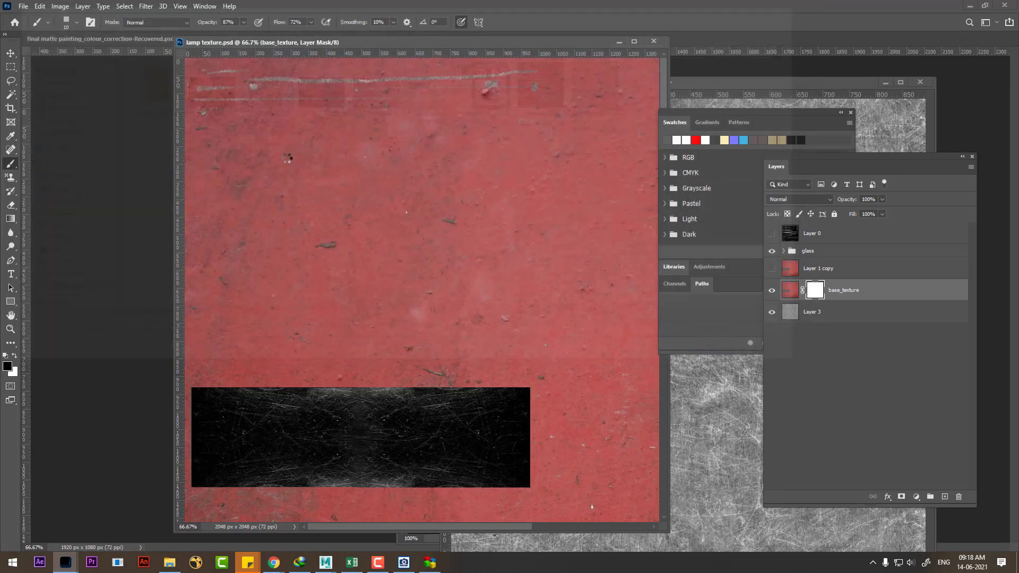
{"action": "left_click_drag", "start_coordinate": [398, 61], "coordinate": [577, 260]}
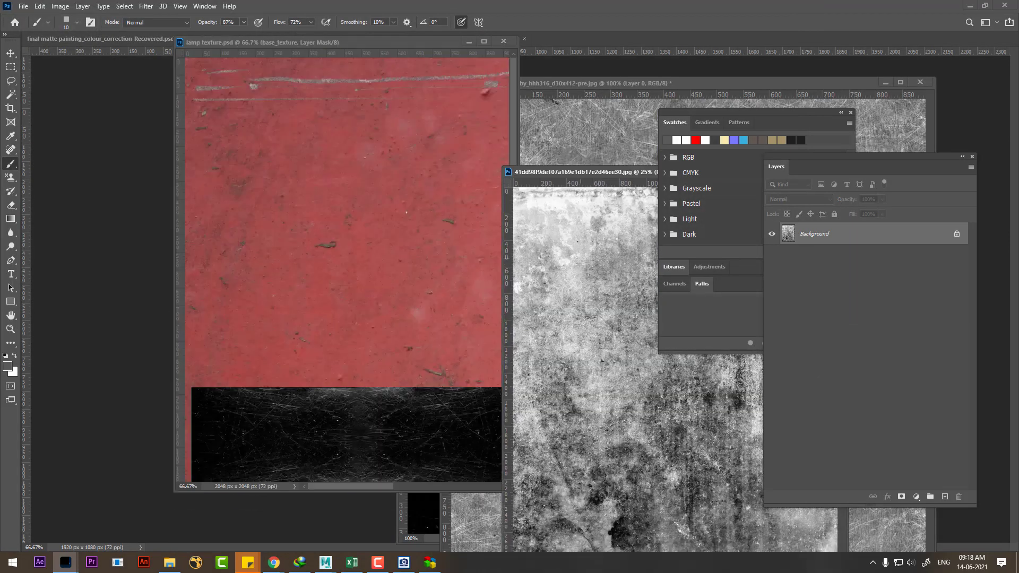
Step: Move the grunge image into lamp texture.psd as a new layer and lower its fill to 44%
{"action": "key", "text": "v"}
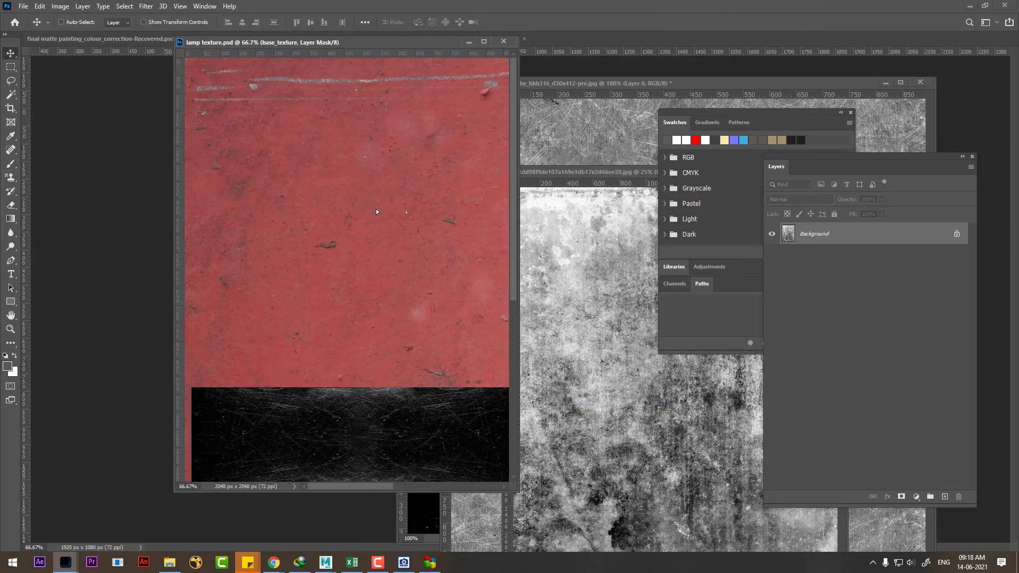
{"action": "left_click_drag", "start_coordinate": [584, 318], "coordinate": [387, 219]}
{"action": "key", "text": "ctrl+minus"}
{"action": "key", "text": "ctrl+minus"}
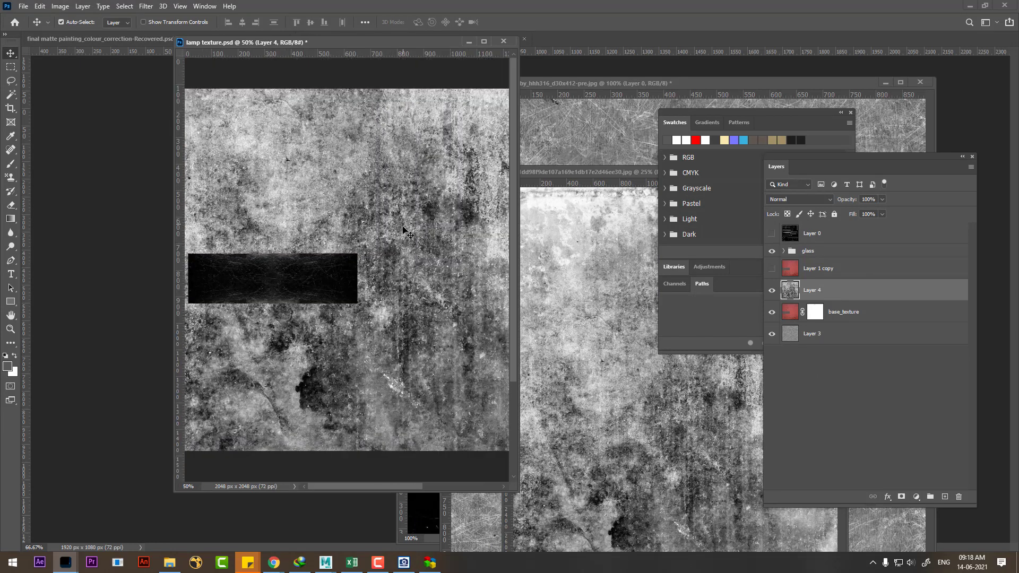
{"action": "key", "text": "ctrl+minus"}
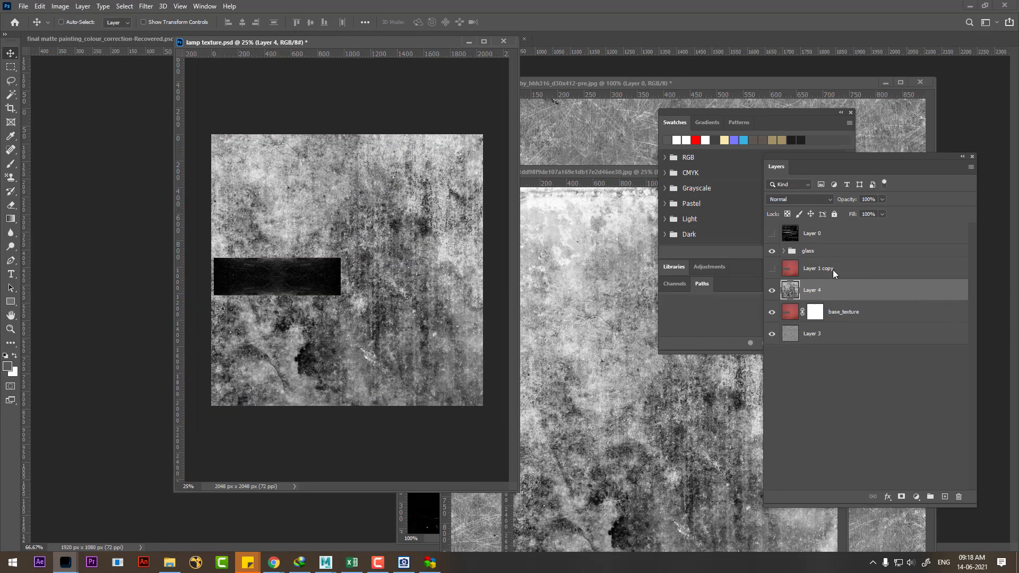
{"action": "left_click_drag", "start_coordinate": [853, 215], "coordinate": [823, 220]}
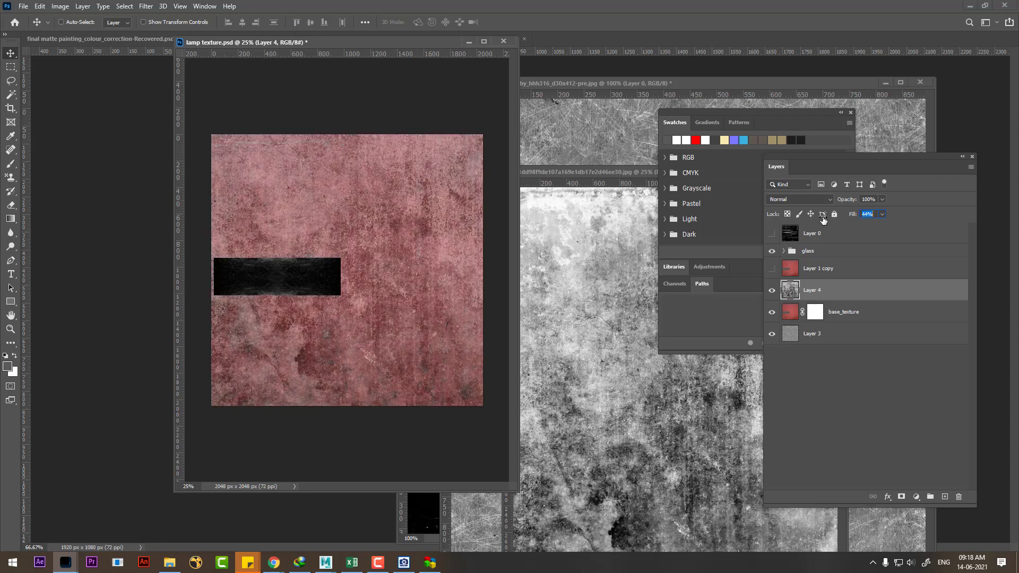
Step: Try Dissolve, Color Burn and Linear Dodge, then set Layer 4's blend mode to Overlay and compare
{"action": "left_click", "coordinate": [804, 202]}
{"action": "key", "text": "Down"}
{"action": "key", "text": "Return"}
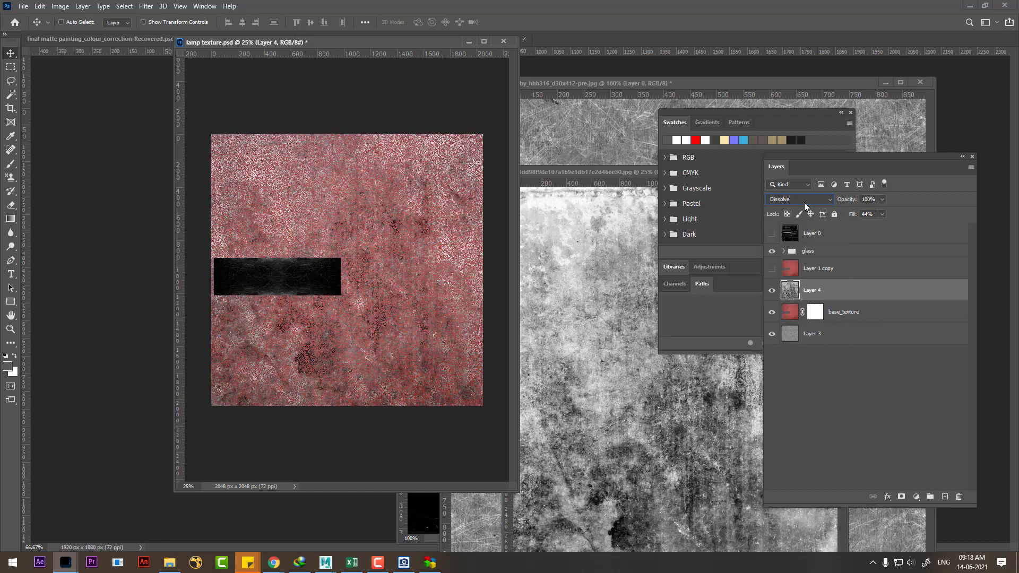
{"action": "key", "text": "Down"}
{"action": "key", "text": "Down"}
{"action": "key", "text": "Down"}
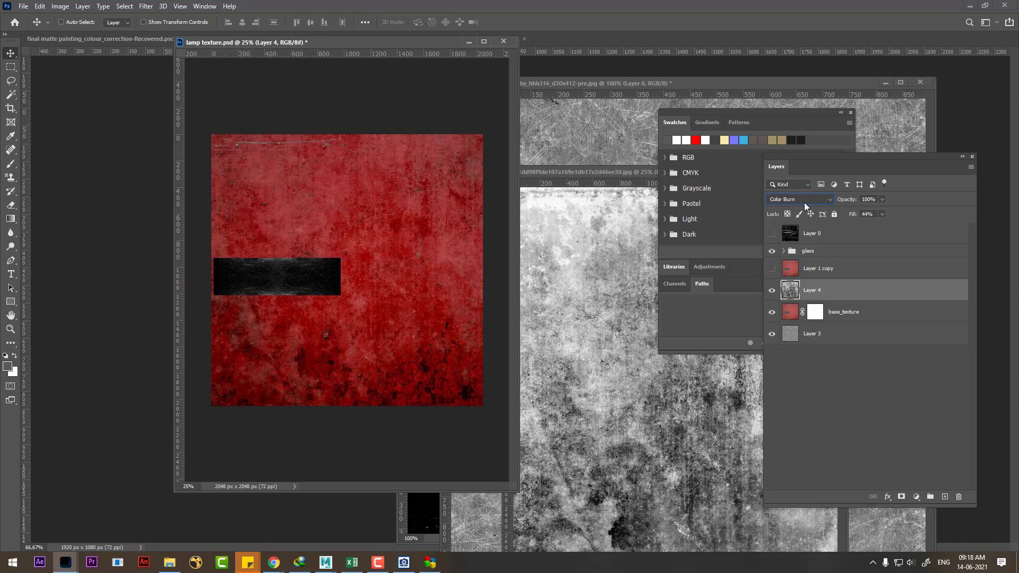
{"action": "key", "text": "Down"}
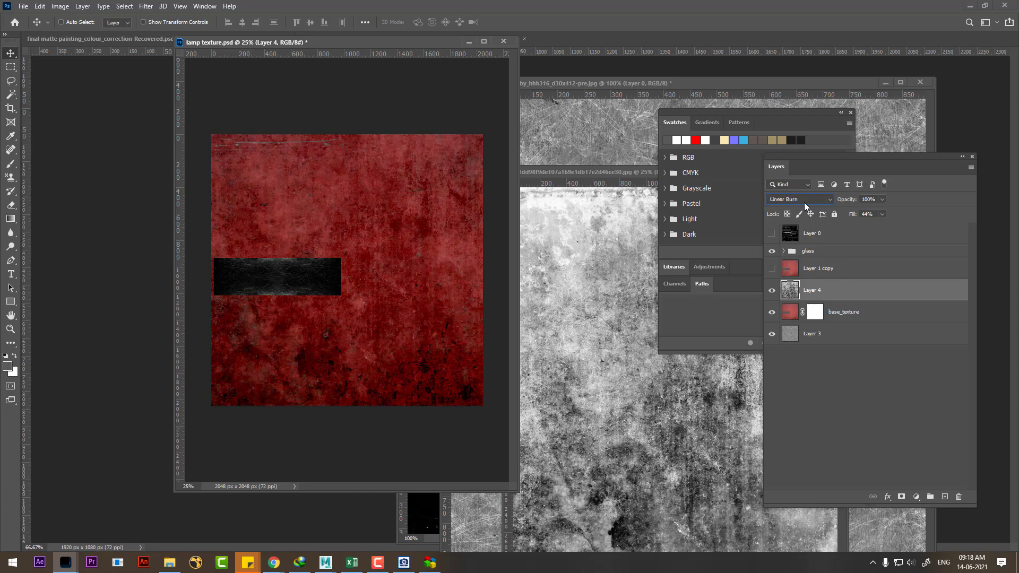
{"action": "key", "text": "Down"}
{"action": "key", "text": "Down"}
{"action": "key", "text": "Down"}
{"action": "key", "text": "Down"}
{"action": "key", "text": "Down"}
{"action": "key", "text": "Down"}
{"action": "key", "text": "Down"}
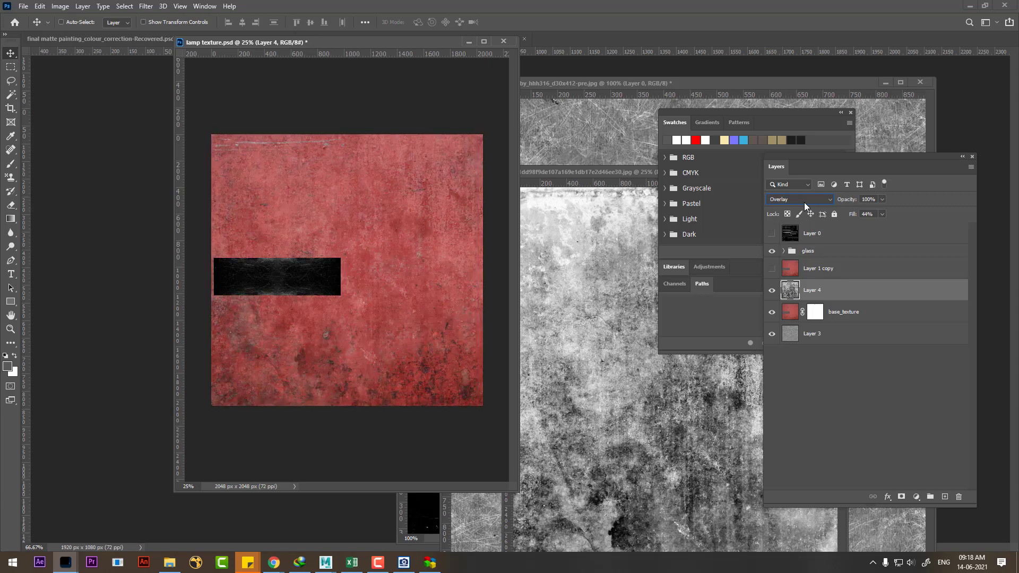
{"action": "key", "text": "Down"}
{"action": "key", "text": "Down"}
{"action": "left_click", "coordinate": [806, 203]}
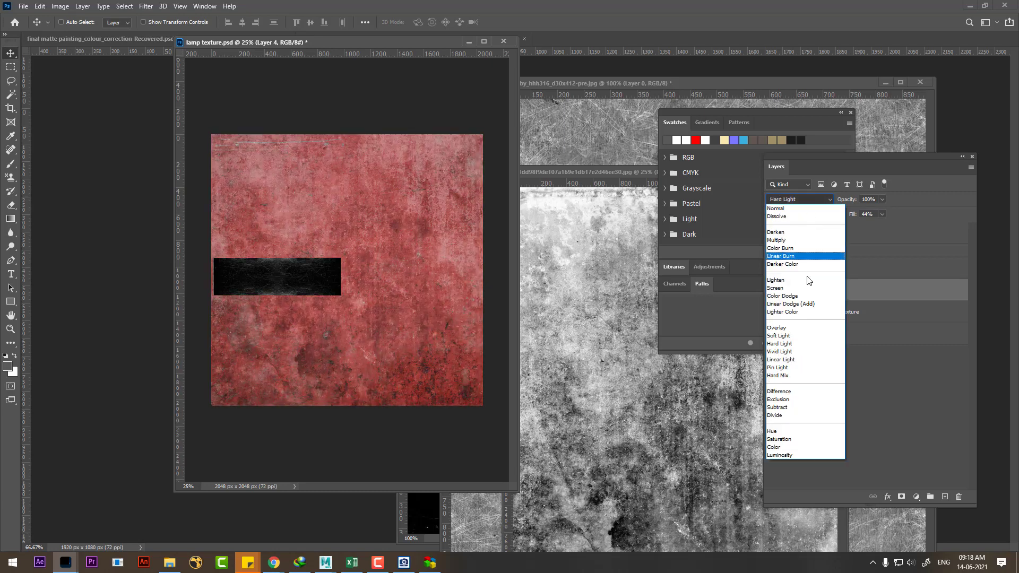
{"action": "left_click", "coordinate": [804, 331]}
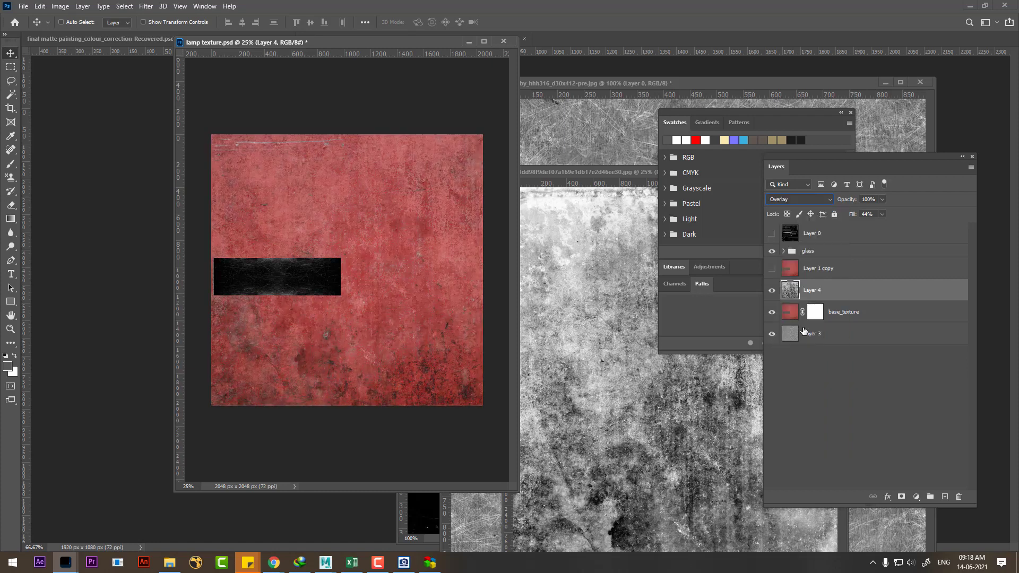
{"action": "left_click", "coordinate": [772, 290]}
{"action": "left_click", "coordinate": [773, 290]}
Step: Free-transform Layer 4 slightly smaller from opposite corners, commit, and compare it on and off
{"action": "key", "text": "ctrl+t"}
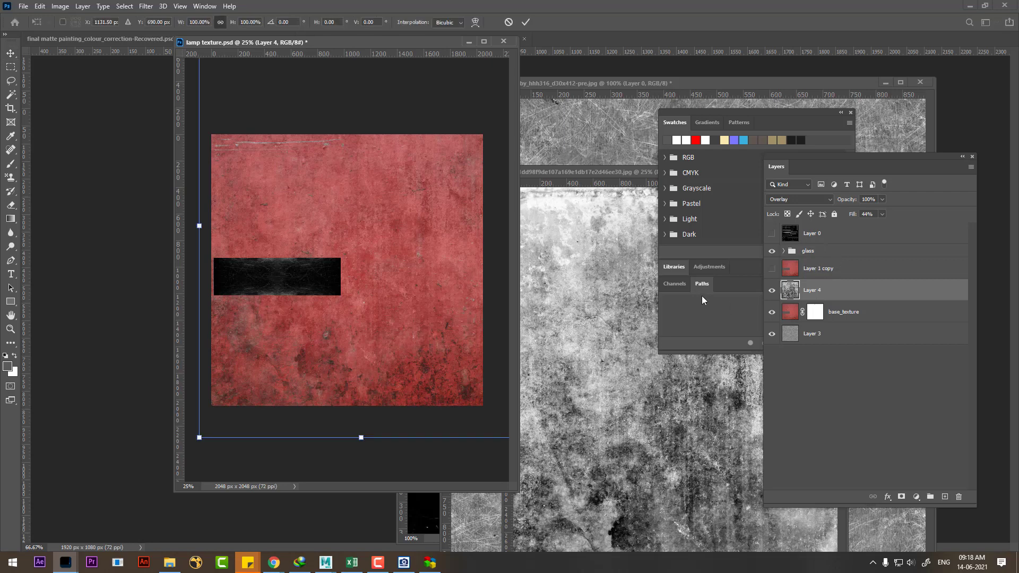
{"action": "key", "text": "ctrl+minus"}
{"action": "key", "text": "ctrl+minus"}
{"action": "left_click_drag", "start_coordinate": [434, 143], "coordinate": [415, 163]}
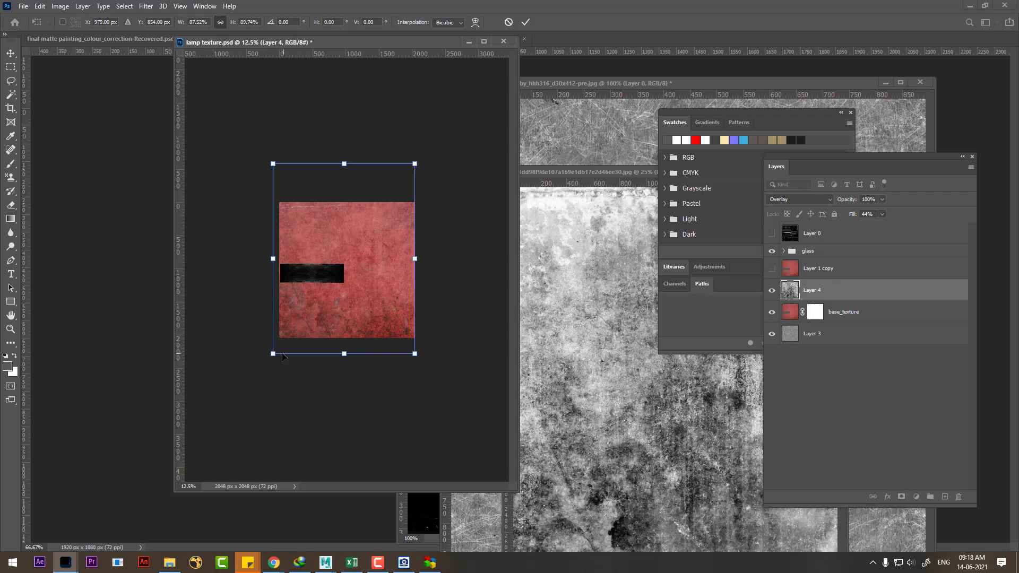
{"action": "left_click_drag", "start_coordinate": [272, 354], "coordinate": [279, 347]}
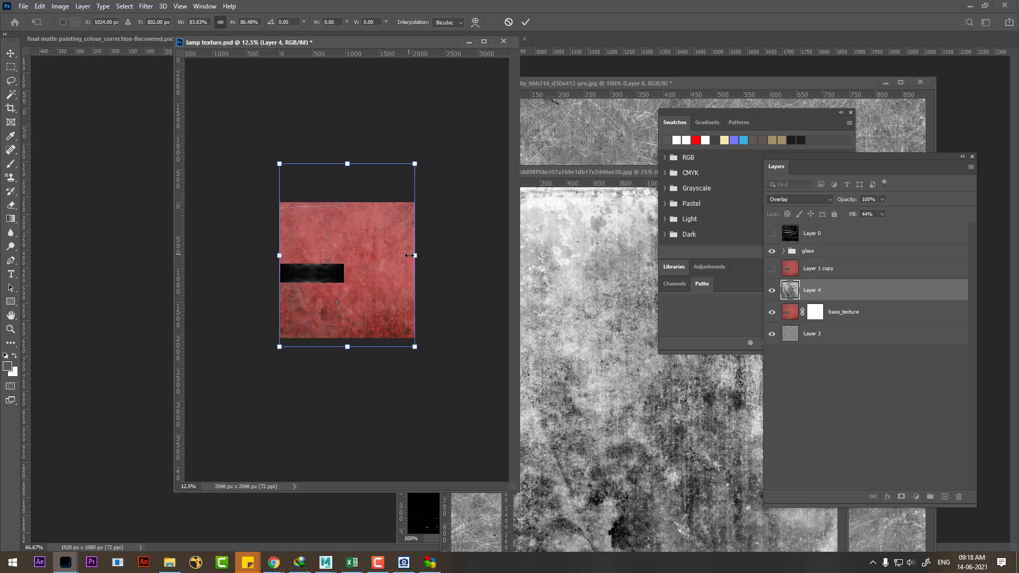
{"action": "key", "text": "Return"}
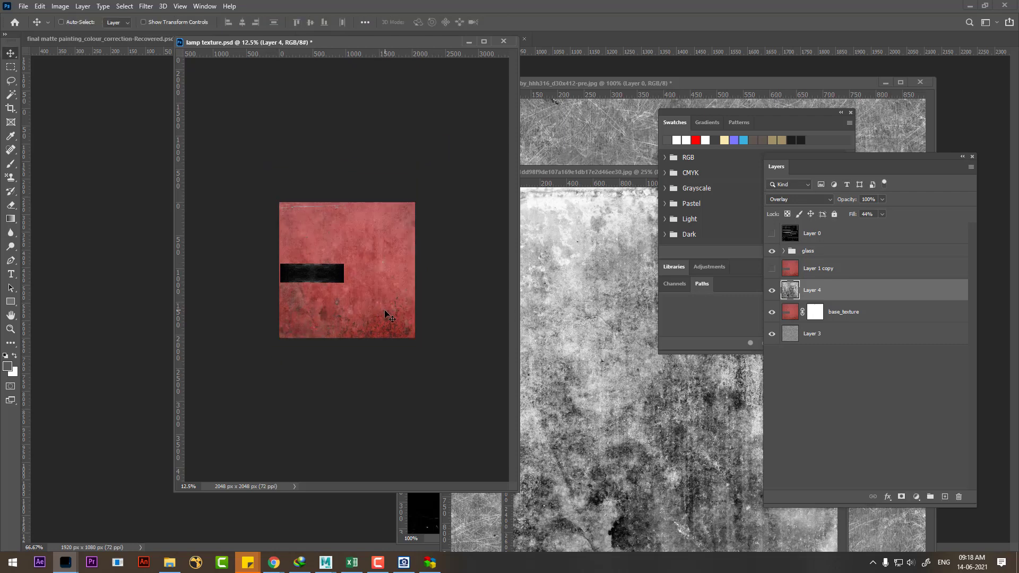
{"action": "key", "text": "ctrl+plus"}
{"action": "key", "text": "ctrl+plus"}
{"action": "key", "text": "ctrl+plus"}
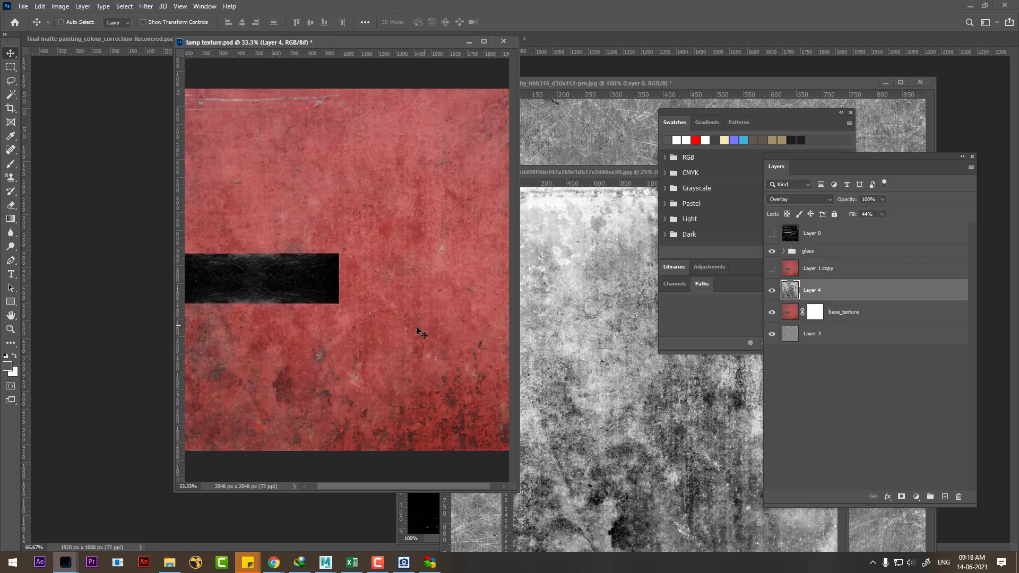
{"action": "key", "text": "ctrl+minus"}
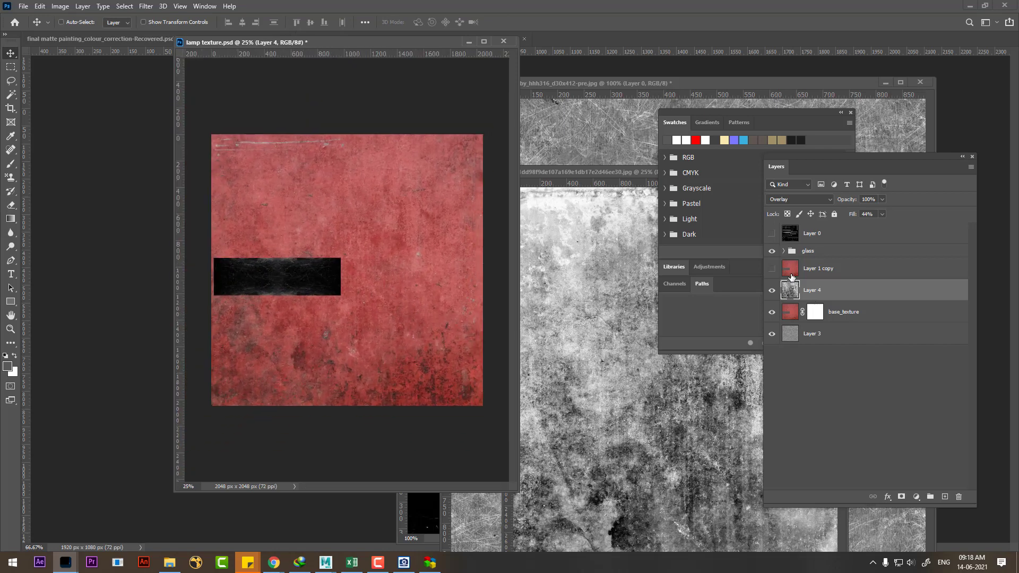
{"action": "left_click", "coordinate": [773, 290]}
{"action": "left_click", "coordinate": [772, 289]}
Step: In Maya, open the lantern's material attributes and its file2 colour texture node
{"action": "left_click", "coordinate": [364, 519]}
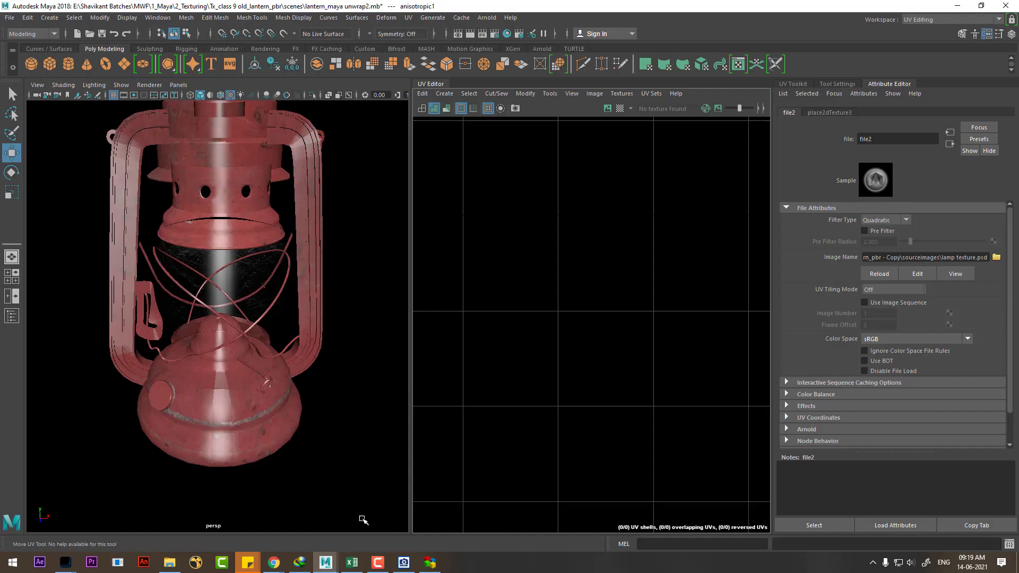
{"action": "left_click", "coordinate": [238, 256]}
{"action": "right_click_drag", "start_coordinate": [239, 257], "coordinate": [240, 536]}
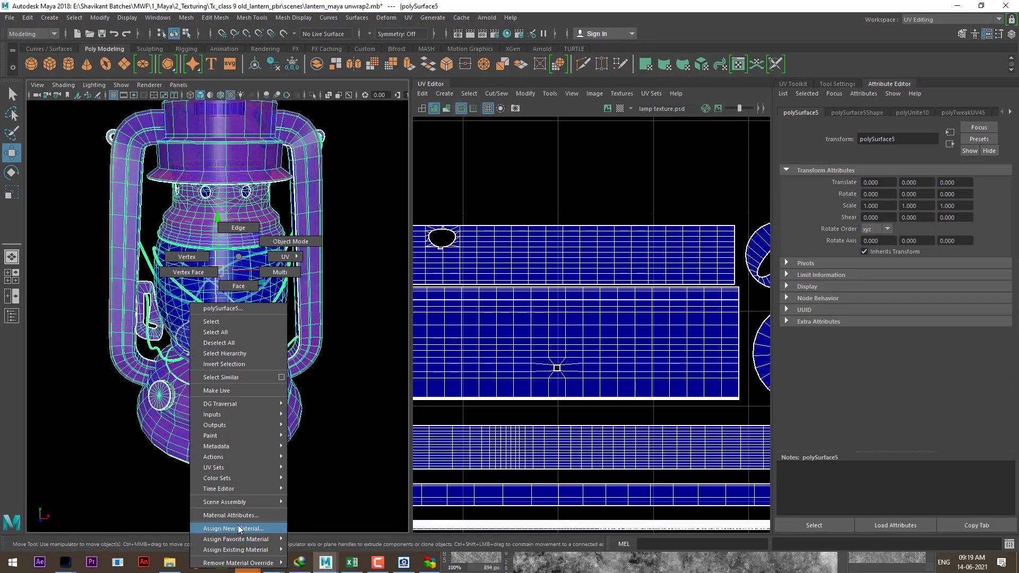
{"action": "left_click", "coordinate": [231, 515]}
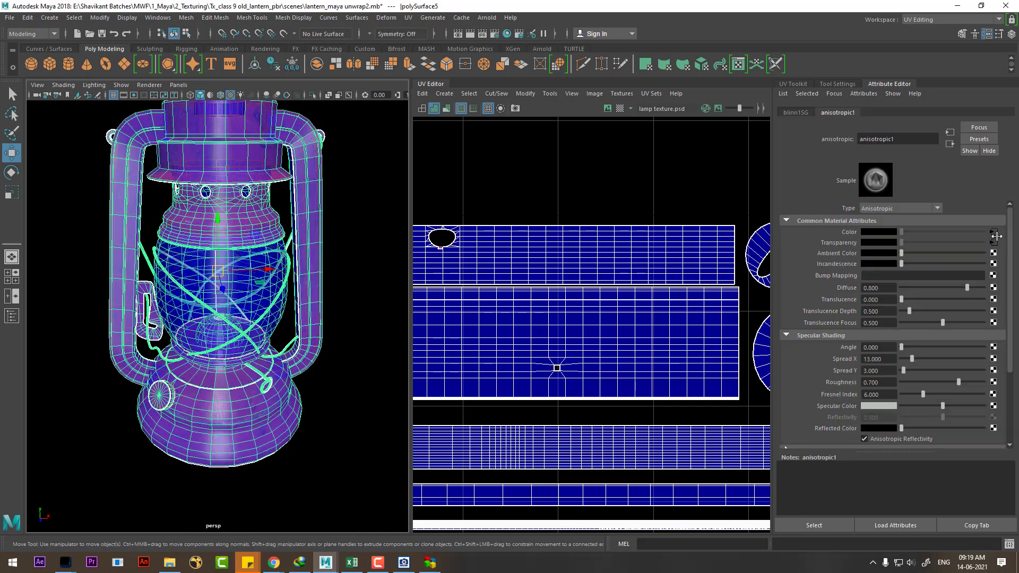
{"action": "left_click", "coordinate": [993, 232]}
Step: Deselect and orbit the worn red lantern, then switch to Photoshop
{"action": "left_click", "coordinate": [333, 408]}
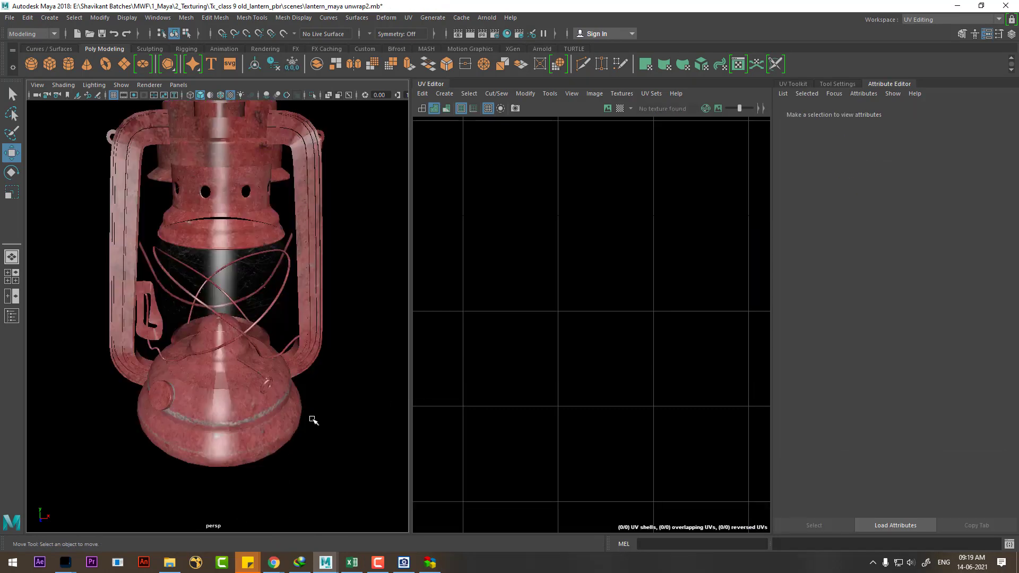
{"action": "mouse_move", "coordinate": [311, 419]}
{"action": "left_mouse_down", "text": "alt"}
{"action": "mouse_move", "coordinate": [291, 393]}
{"action": "mouse_move", "coordinate": [352, 408]}
{"action": "mouse_move", "coordinate": [301, 403]}
{"action": "mouse_move", "coordinate": [267, 434]}
{"action": "mouse_move", "coordinate": [259, 400]}
{"action": "left_mouse_up", "text": "alt"}
{"action": "key", "text": "alt+Tab"}
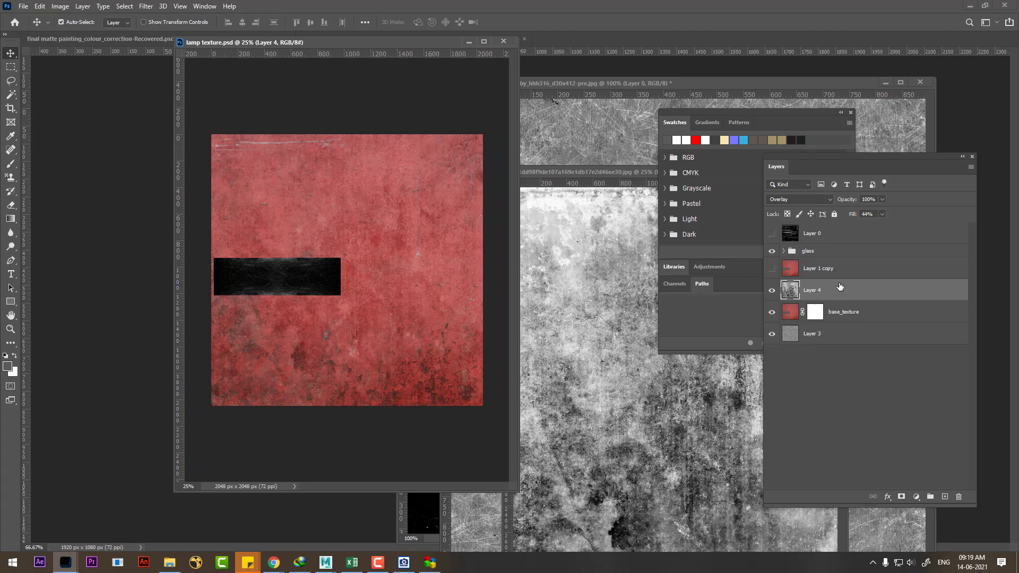
Step: Duplicate Layer 4 and set the copy to Normal blend mode with 100% fill
{"action": "key", "text": "ctrl+j"}
{"action": "left_click", "coordinate": [800, 200]}
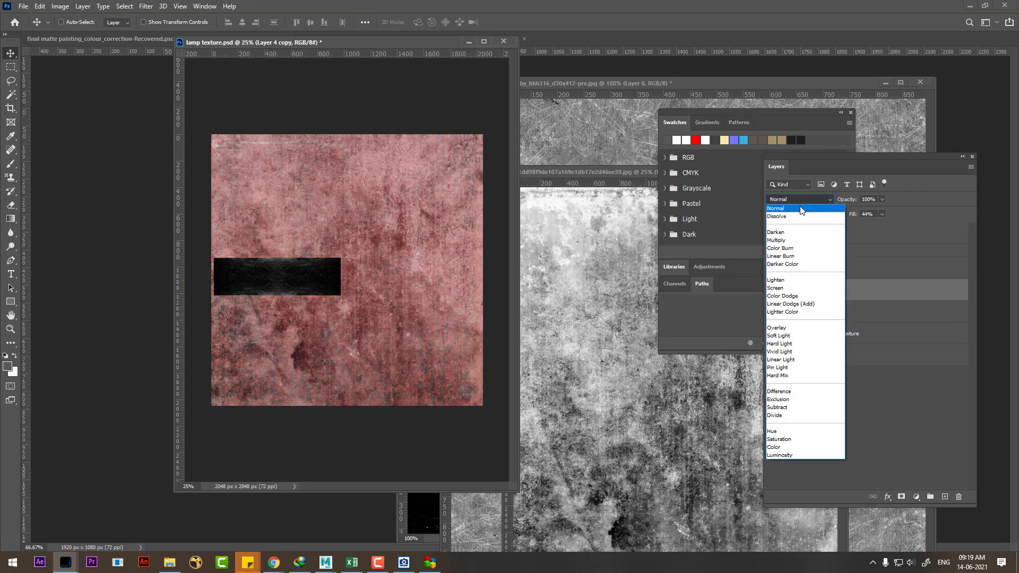
{"action": "left_click", "coordinate": [791, 208]}
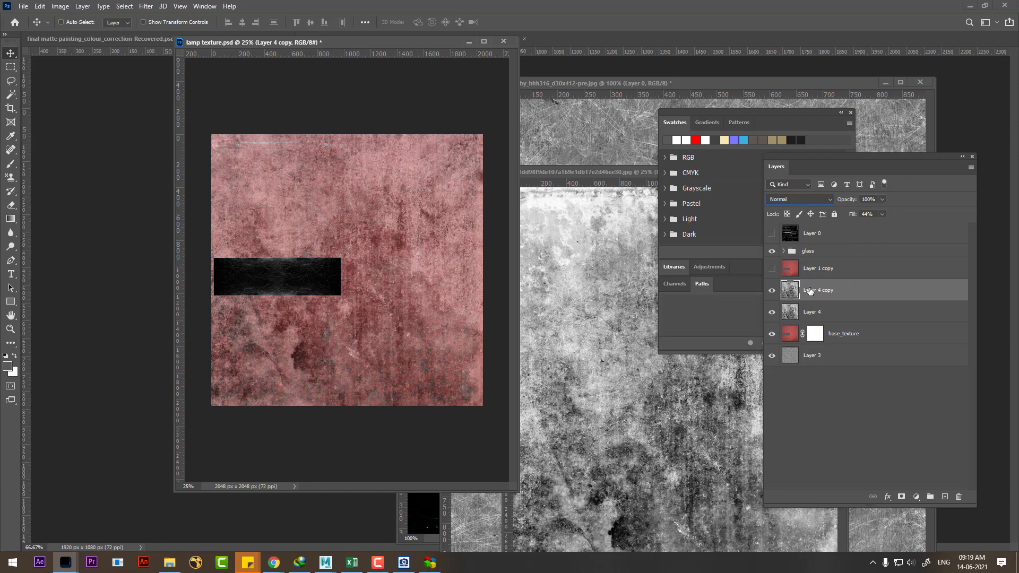
{"action": "left_click_drag", "start_coordinate": [851, 218], "coordinate": [982, 204]}
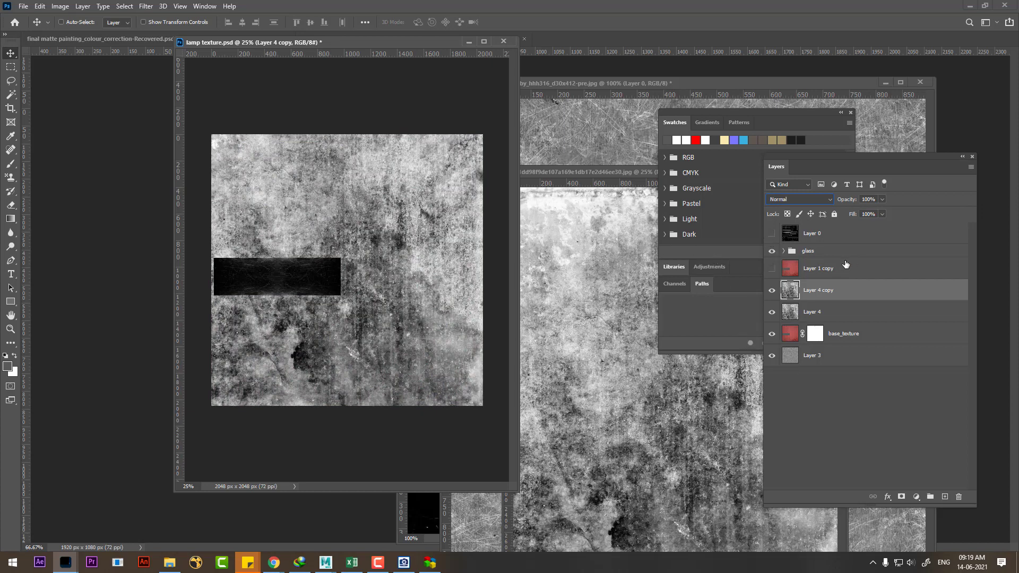
Step: Add a layer mask to Layer 4 copy and show the UV wireframe, zooming in to inspect
{"action": "left_click", "coordinate": [901, 496]}
{"action": "left_click", "coordinate": [771, 233]}
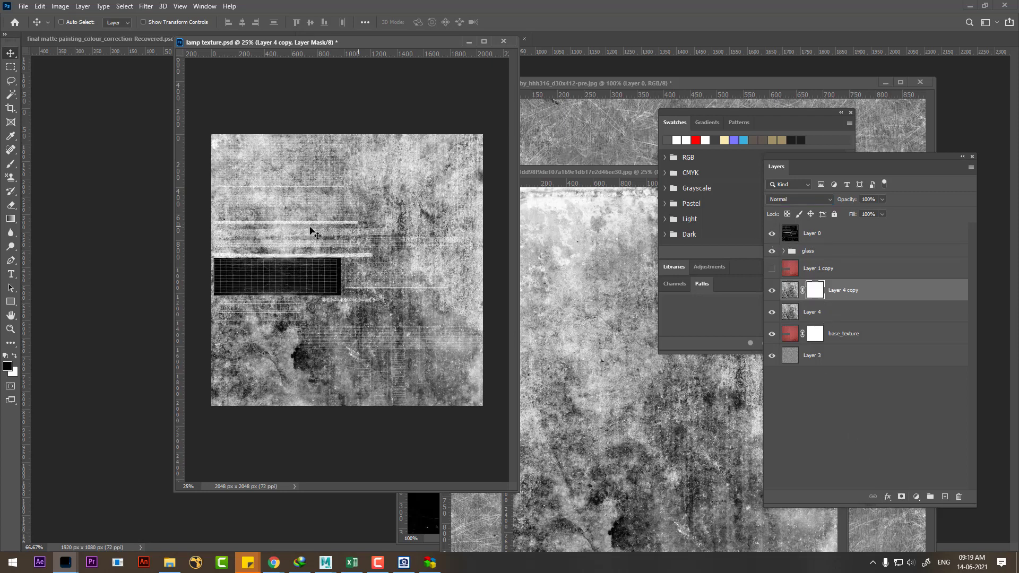
{"action": "key", "text": "ctrl+plus"}
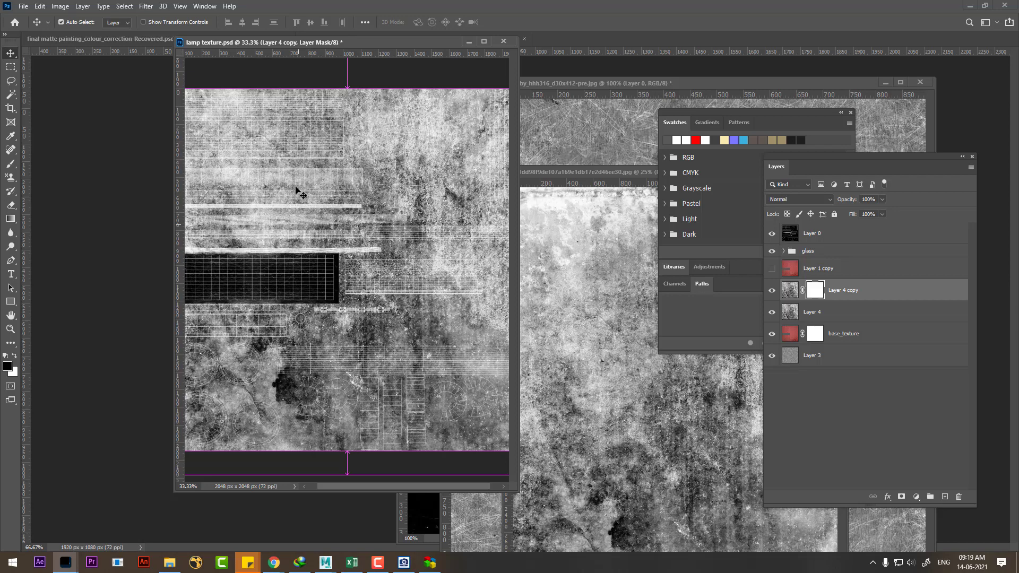
{"action": "key", "text": "ctrl+plus"}
{"action": "left_click_drag", "start_coordinate": [282, 172], "coordinate": [407, 307]}
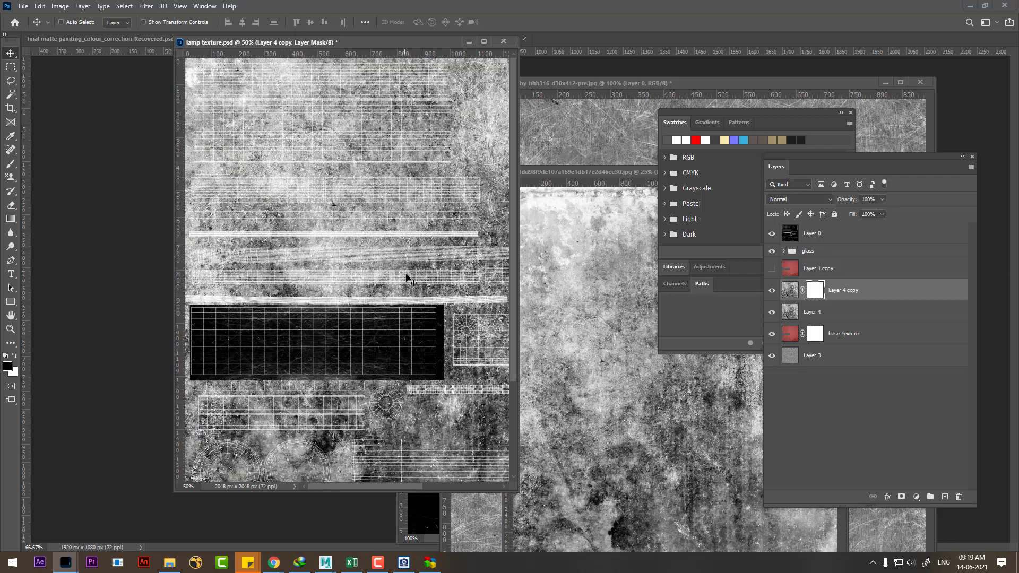
{"action": "key", "text": "ctrl+minus"}
Step: Fill Layer 4 copy's mask with black to hide the grunge
{"action": "key", "text": "ctrl+semicolon"}
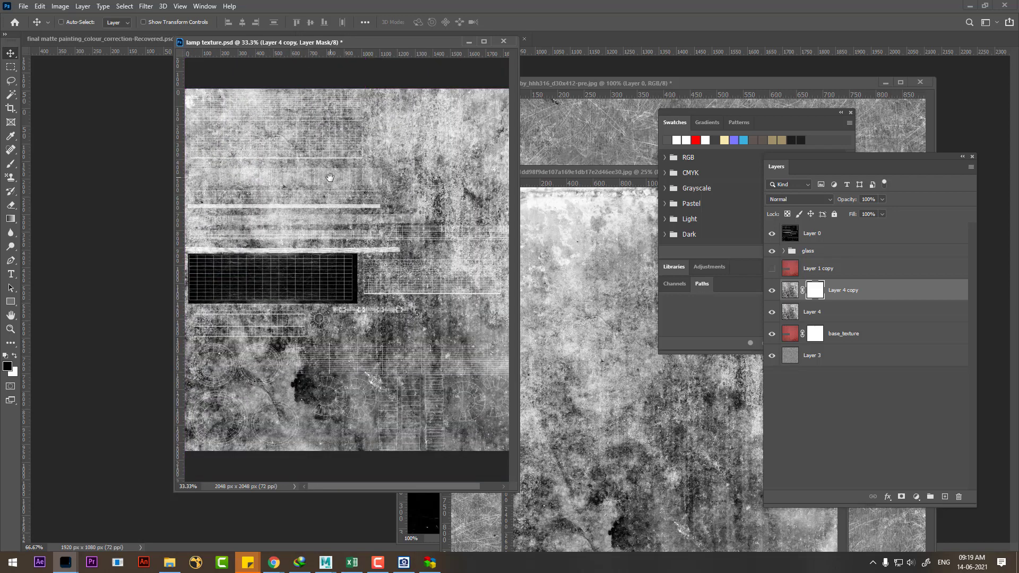
{"action": "left_click_drag", "start_coordinate": [816, 290], "coordinate": [819, 294]}
{"action": "left_click", "coordinate": [817, 290], "text": "ctrl"}
{"action": "key", "text": "alt+BackSpace"}
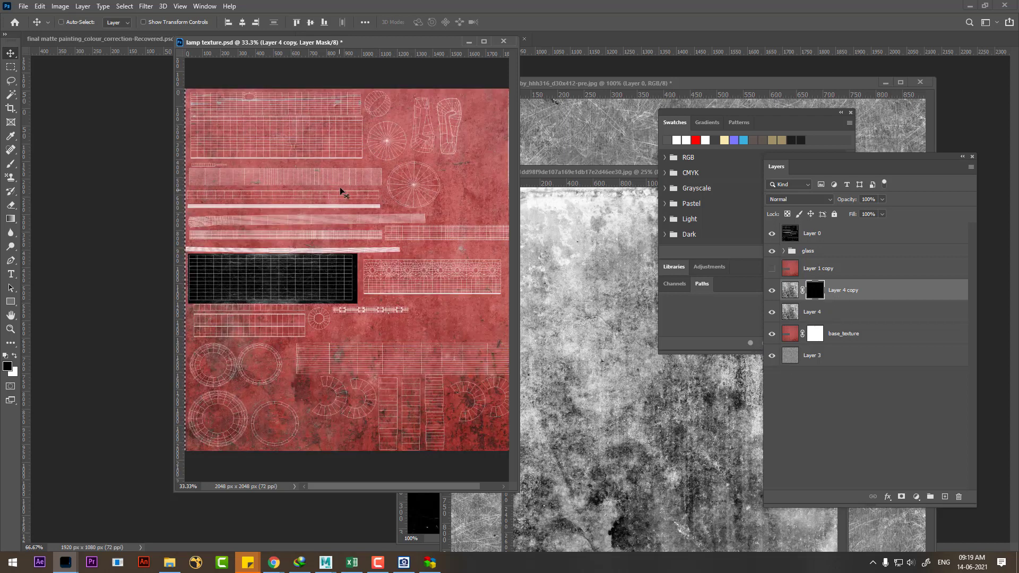
Step: Set up a white brush, test and undo a reveal stroke, shrink it to 150, and maximize the window
{"action": "key", "text": "b"}
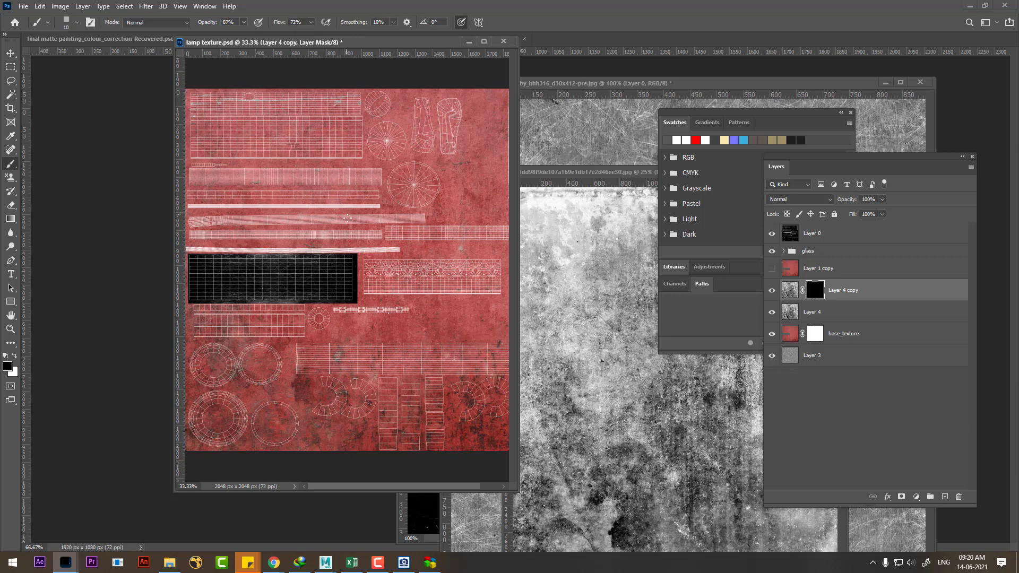
{"action": "key", "text": "bracketright"}
{"action": "key", "text": "bracketright"}
{"action": "key", "text": "bracketright"}
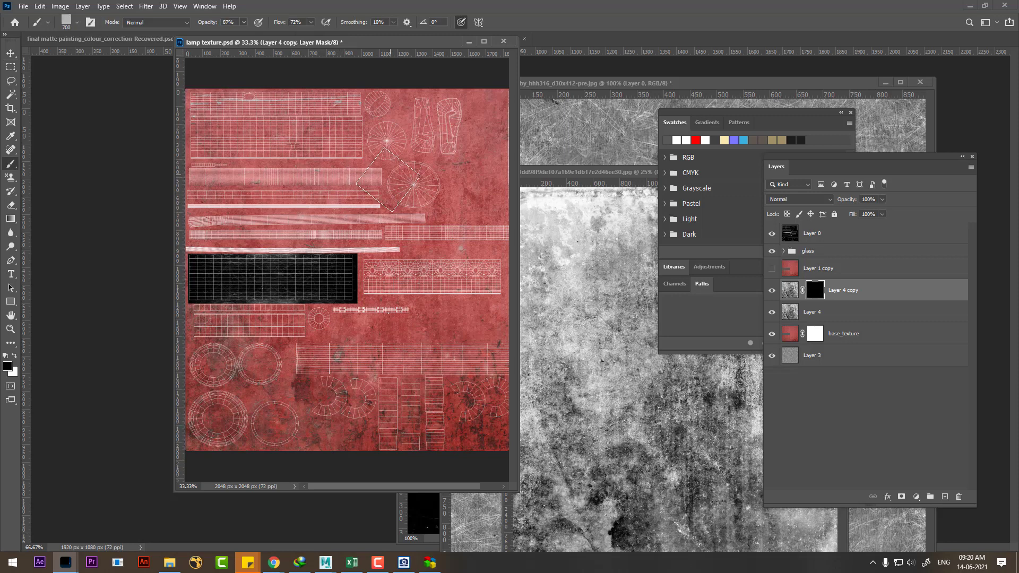
{"action": "left_click", "coordinate": [14, 356]}
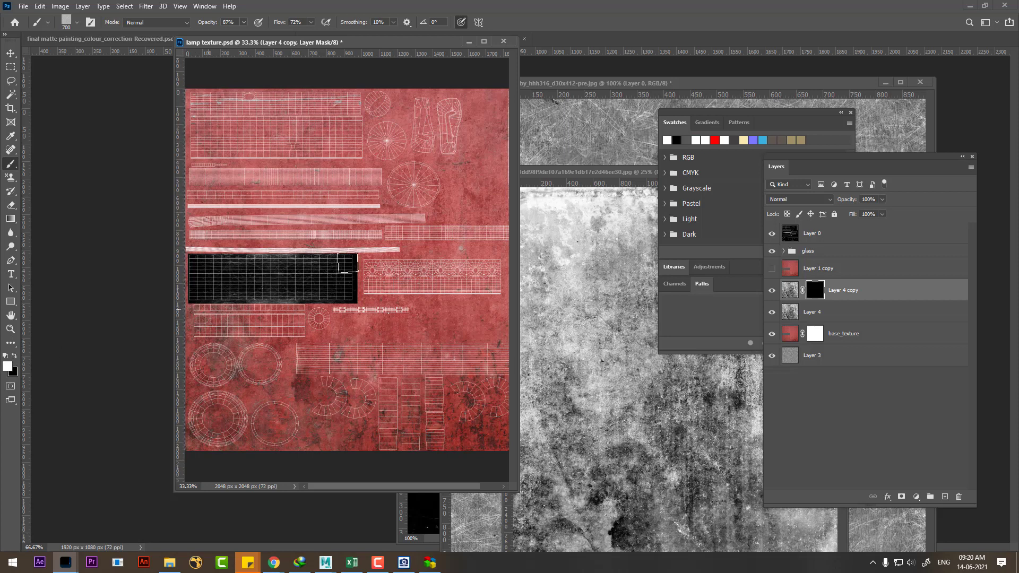
{"action": "mouse_move", "coordinate": [419, 185]}
{"action": "left_mouse_down"}
{"action": "mouse_move", "coordinate": [311, 269]}
{"action": "mouse_move", "coordinate": [337, 277]}
{"action": "left_mouse_up"}
{"action": "key", "text": "bracketleft"}
{"action": "key", "text": "bracketleft"}
{"action": "key", "text": "bracketleft"}
{"action": "key", "text": "ctrl+z"}
{"action": "key", "text": "bracketleft"}
{"action": "key", "text": "bracketleft"}
{"action": "key", "text": "bracketleft"}
{"action": "scroll", "coordinate": [379, 252], "scroll_direction": "up", "scroll_amount": 1, "text": "alt"}
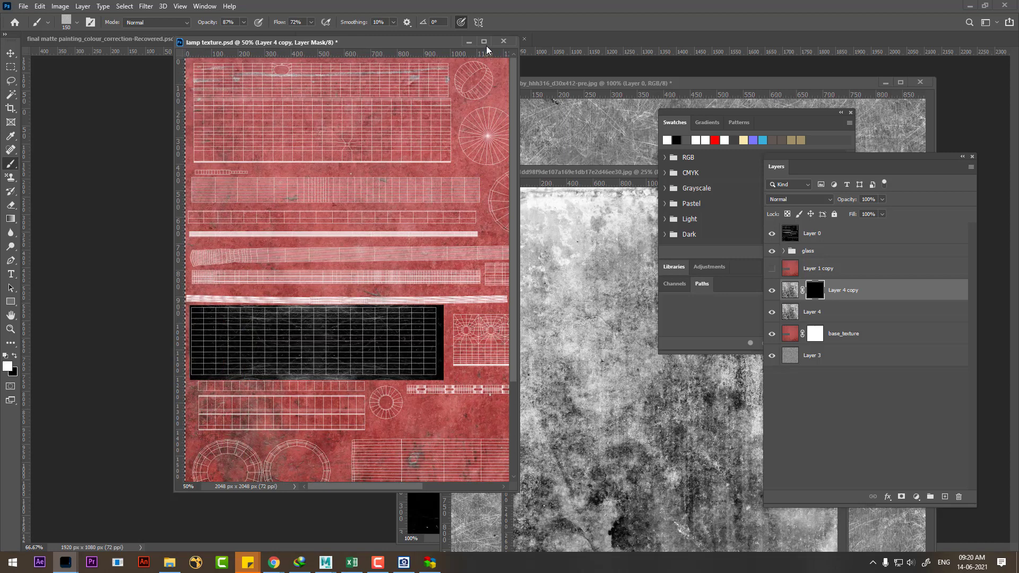
{"action": "left_click", "coordinate": [484, 42]}
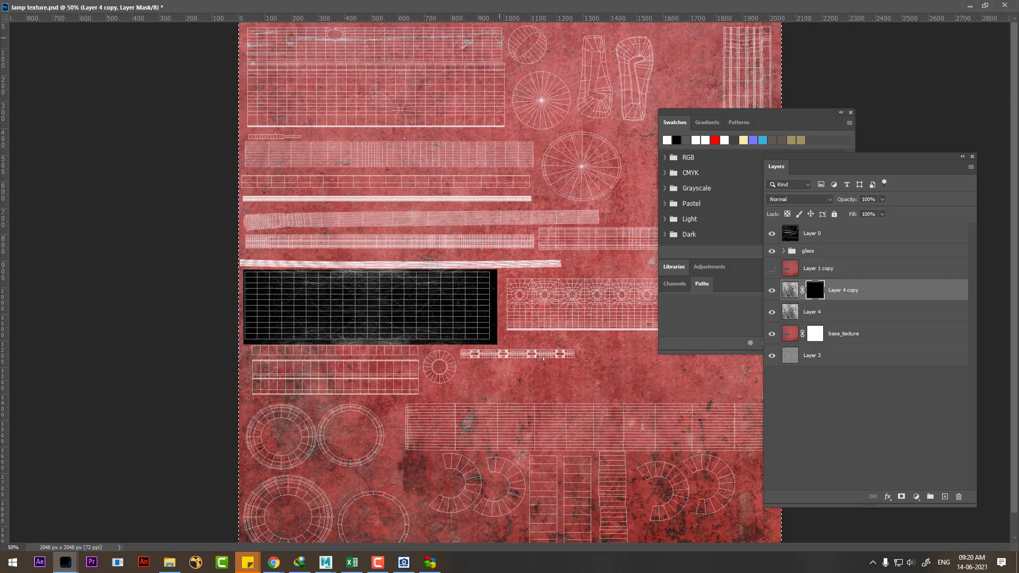
Step: Delete base_texture's layer mask and select Layer 4 copy's mask for painting
{"action": "right_click", "coordinate": [815, 336]}
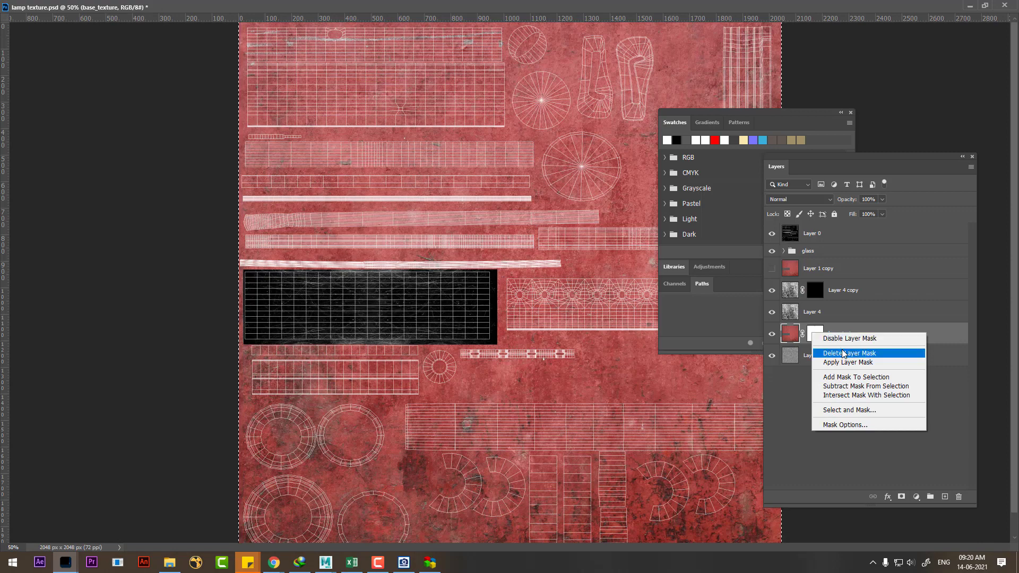
{"action": "left_click", "coordinate": [844, 353]}
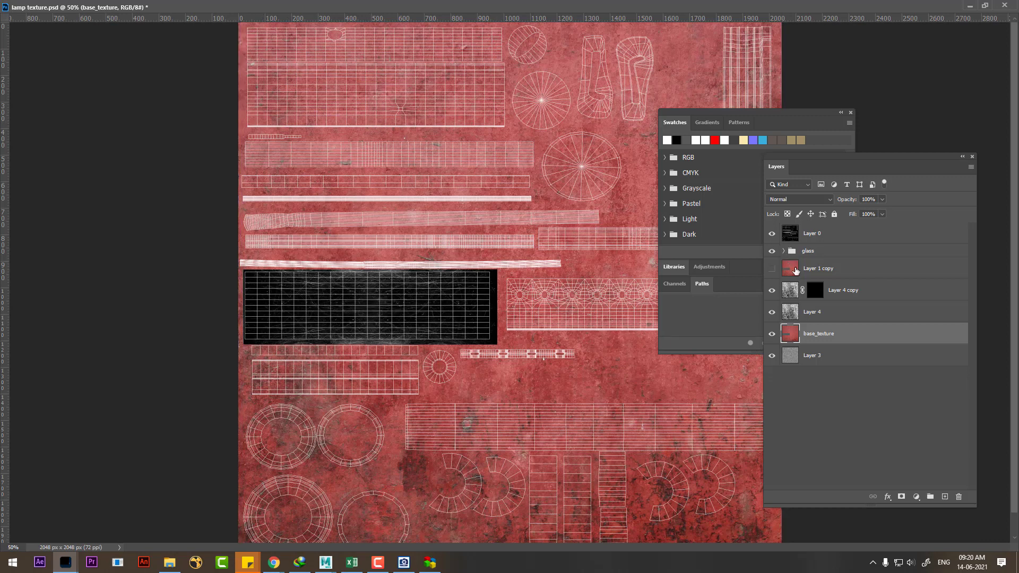
{"action": "left_click", "coordinate": [814, 292]}
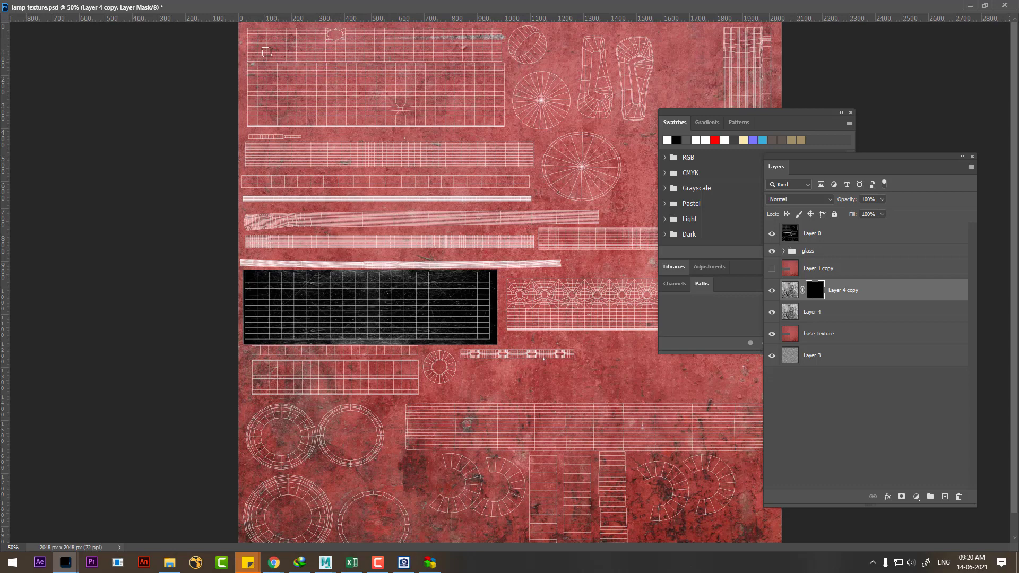
Step: Paint light scratch streaks across the top grid and middle band of the mask
{"action": "left_click_drag", "start_coordinate": [248, 49], "coordinate": [429, 50]}
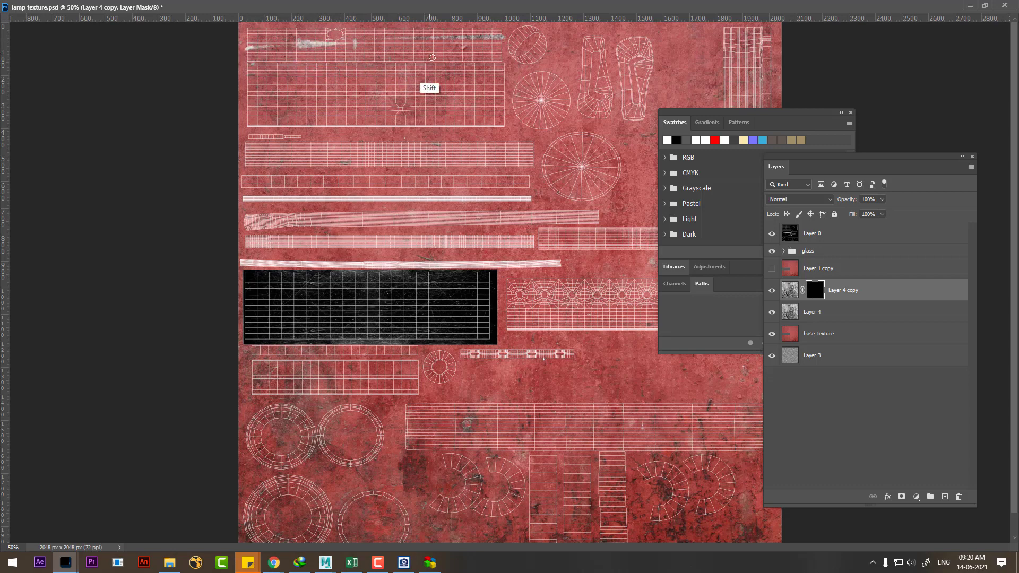
{"action": "key", "text": "shift"}
{"action": "left_click", "coordinate": [280, 141]}
{"action": "left_click_drag", "start_coordinate": [361, 51], "coordinate": [440, 51]}
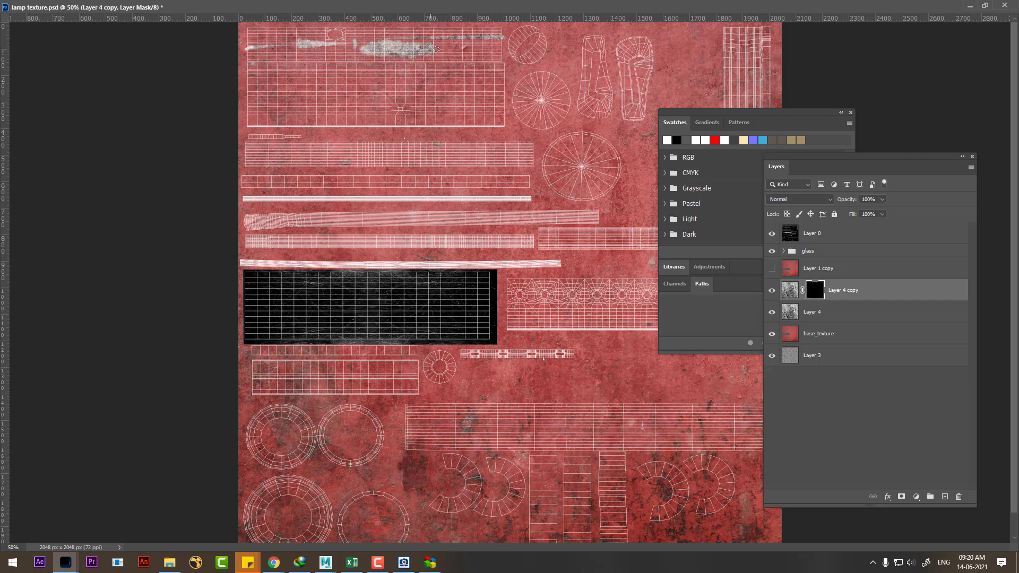
{"action": "key", "text": "ctrl+z"}
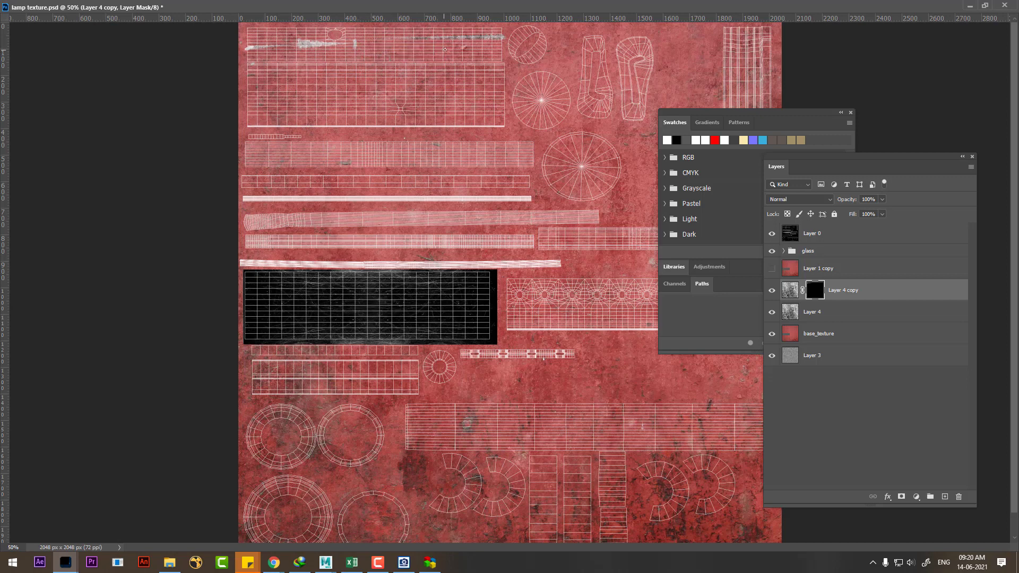
{"action": "left_click_drag", "start_coordinate": [391, 54], "coordinate": [502, 52]}
{"action": "left_click_drag", "start_coordinate": [403, 54], "coordinate": [367, 54]}
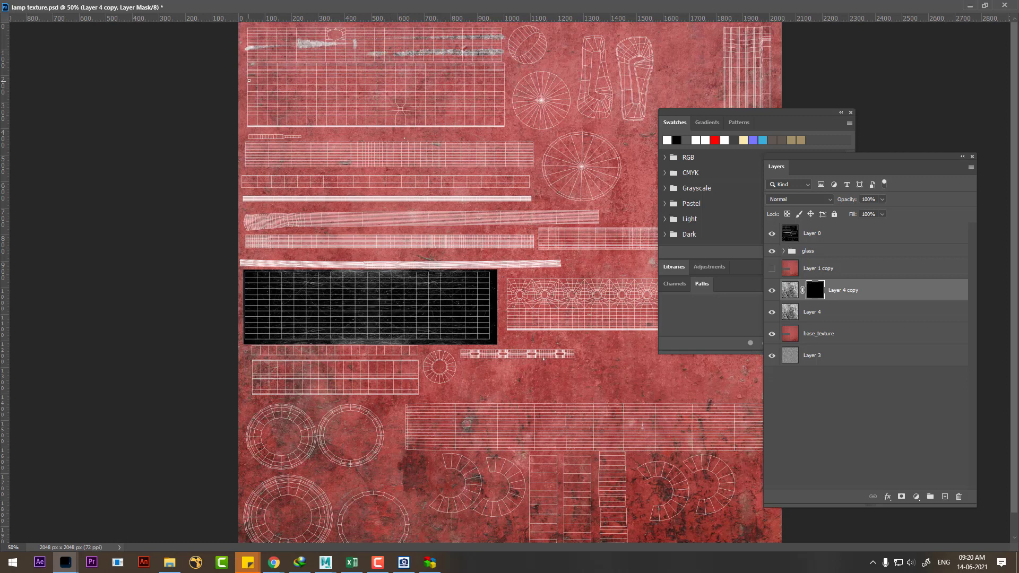
{"action": "left_click_drag", "start_coordinate": [258, 75], "coordinate": [505, 83]}
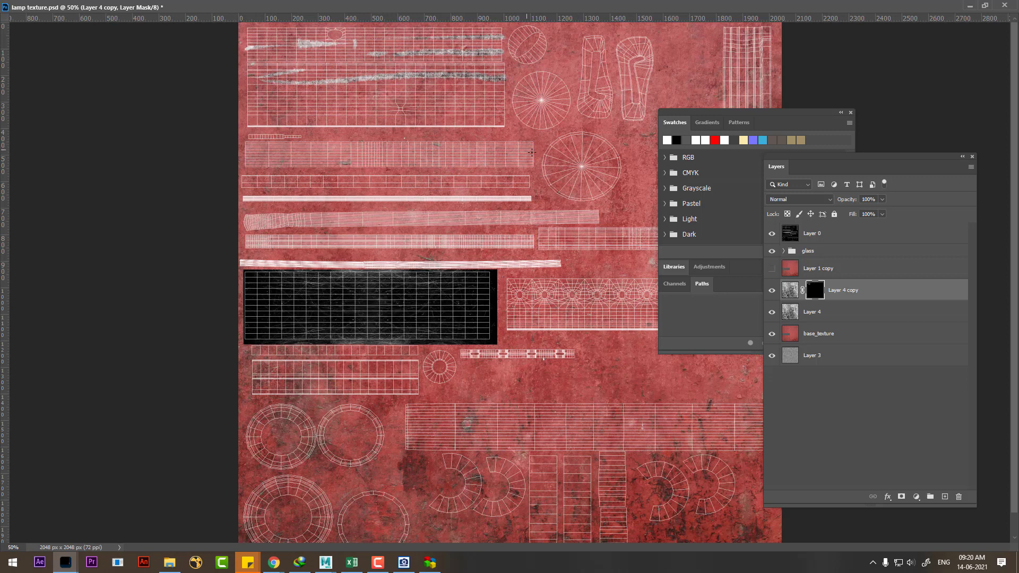
{"action": "left_click_drag", "start_coordinate": [529, 154], "coordinate": [243, 157]}
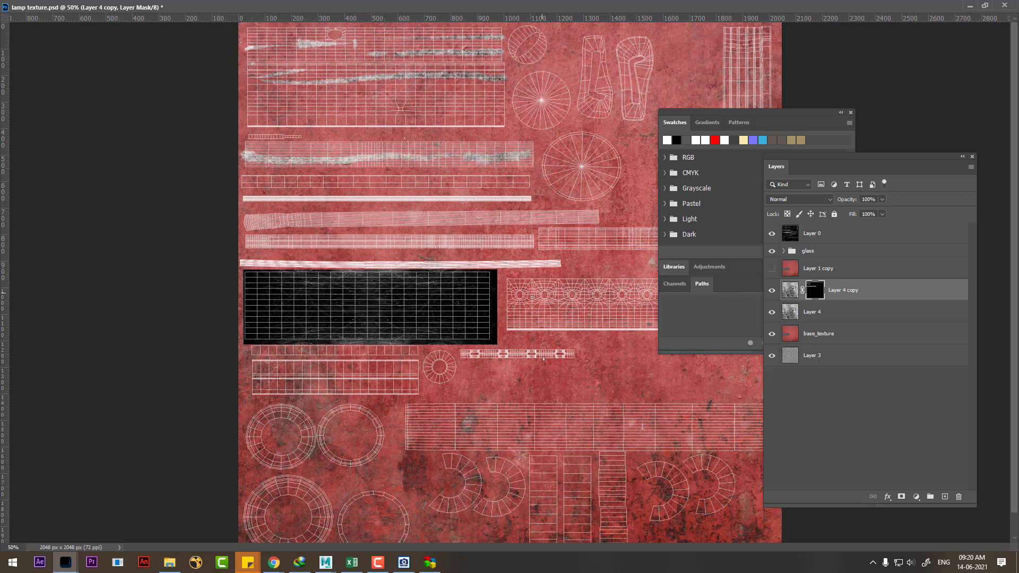
Step: Add scratches across the right-side strip and lower strip, zooming out to see the whole texture
{"action": "left_click_drag", "start_coordinate": [538, 292], "coordinate": [403, 269]}
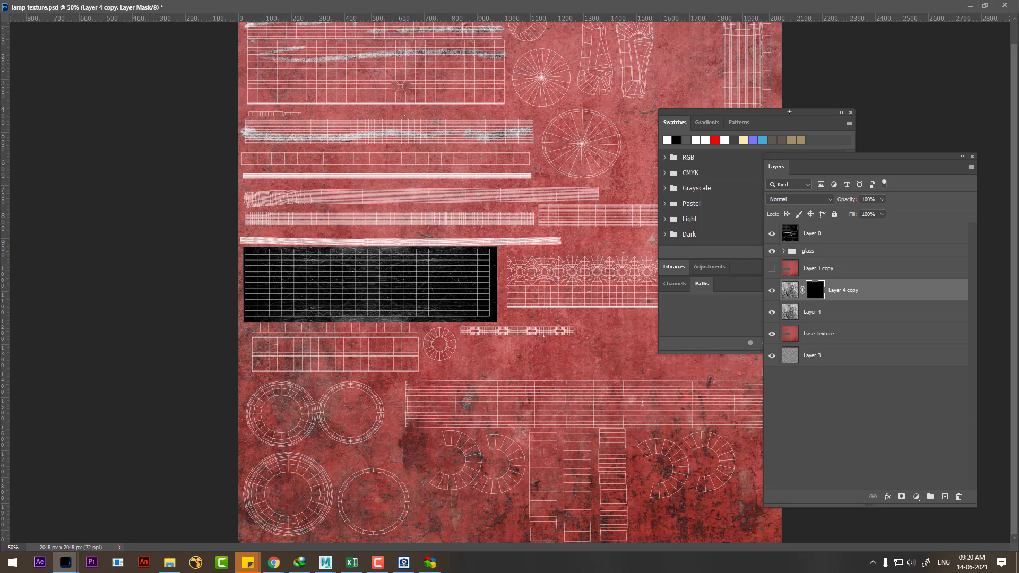
{"action": "left_click", "coordinate": [850, 112]}
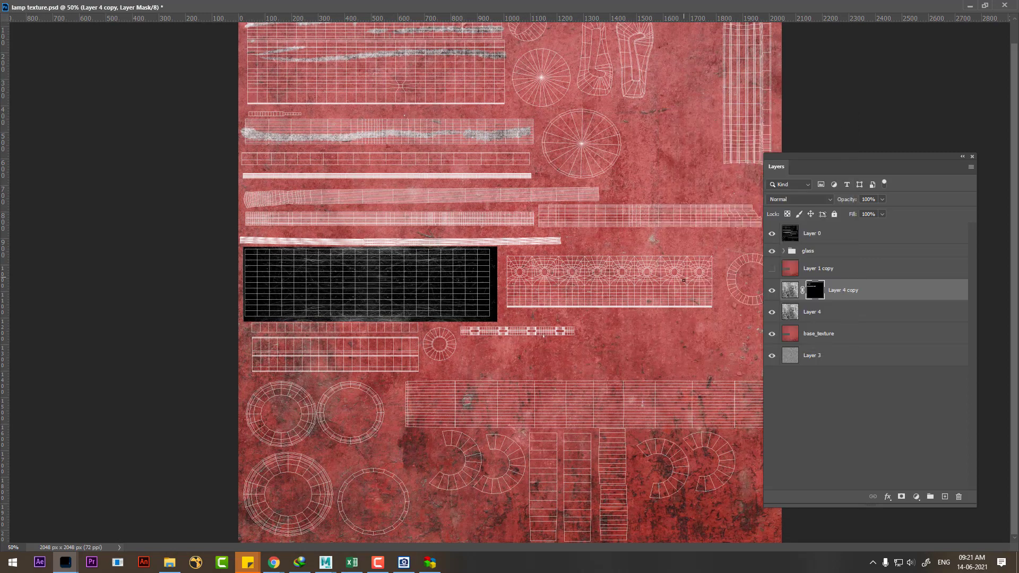
{"action": "left_click_drag", "start_coordinate": [705, 277], "coordinate": [616, 284]}
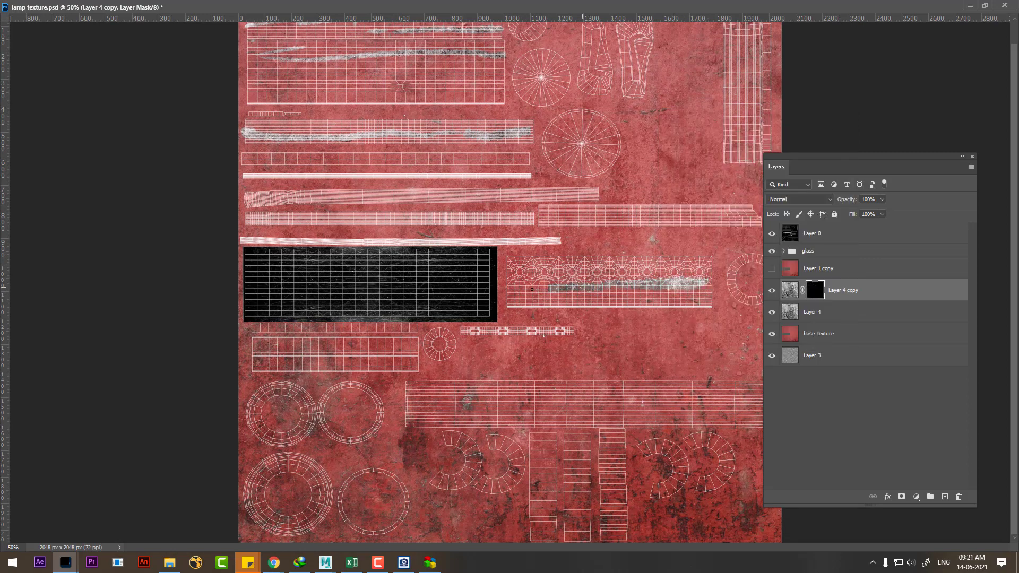
{"action": "left_click_drag", "start_coordinate": [532, 289], "coordinate": [482, 295]}
{"action": "key", "text": "ctrl+minus"}
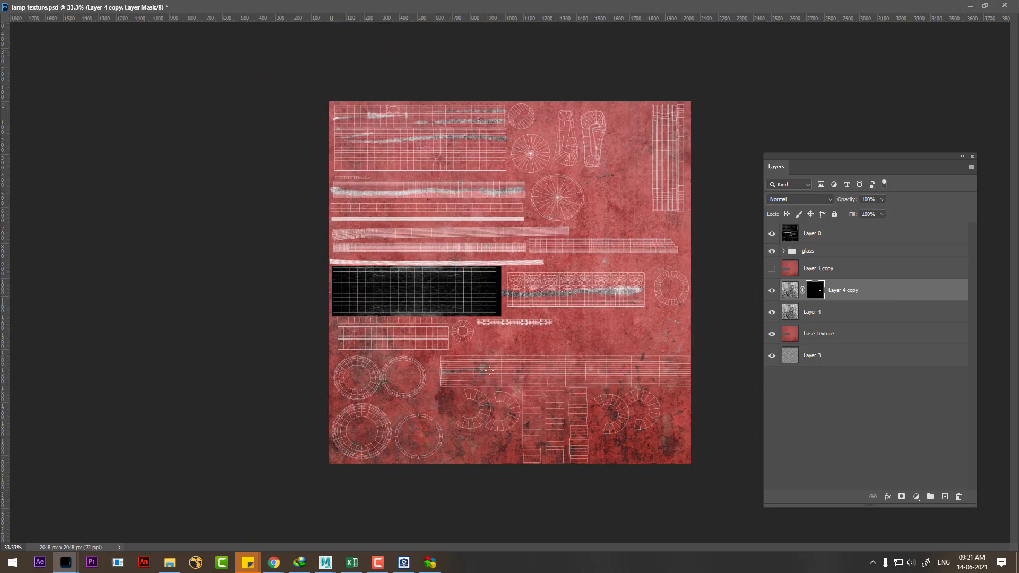
{"action": "mouse_move", "coordinate": [575, 366]}
{"action": "left_mouse_down"}
{"action": "mouse_move", "coordinate": [693, 374]}
{"action": "mouse_move", "coordinate": [579, 378]}
{"action": "left_mouse_up"}
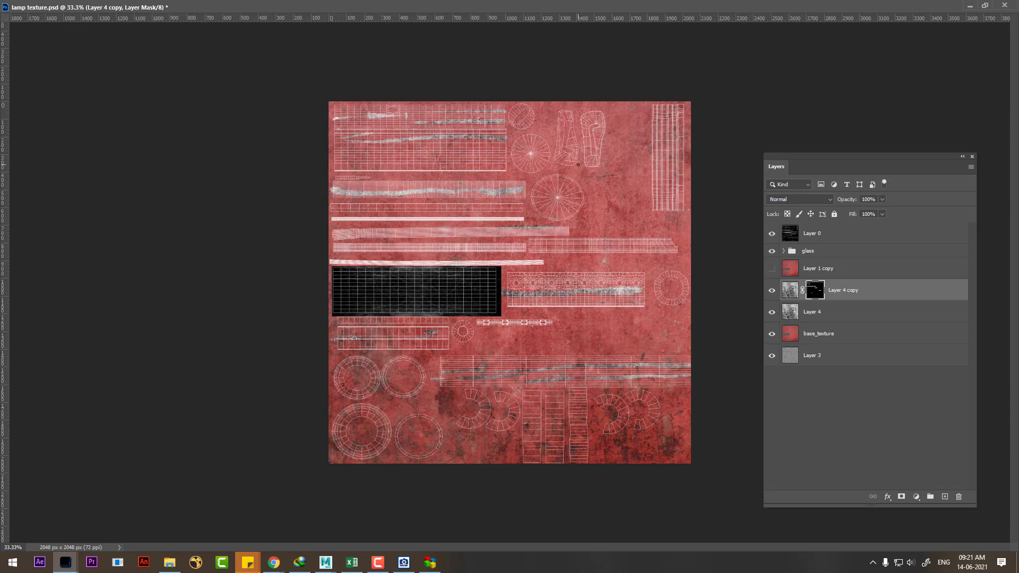
Step: Hide the Layer 0 UV wireframe, save lamp texture.psd, and return to Maya
{"action": "left_click", "coordinate": [773, 291]}
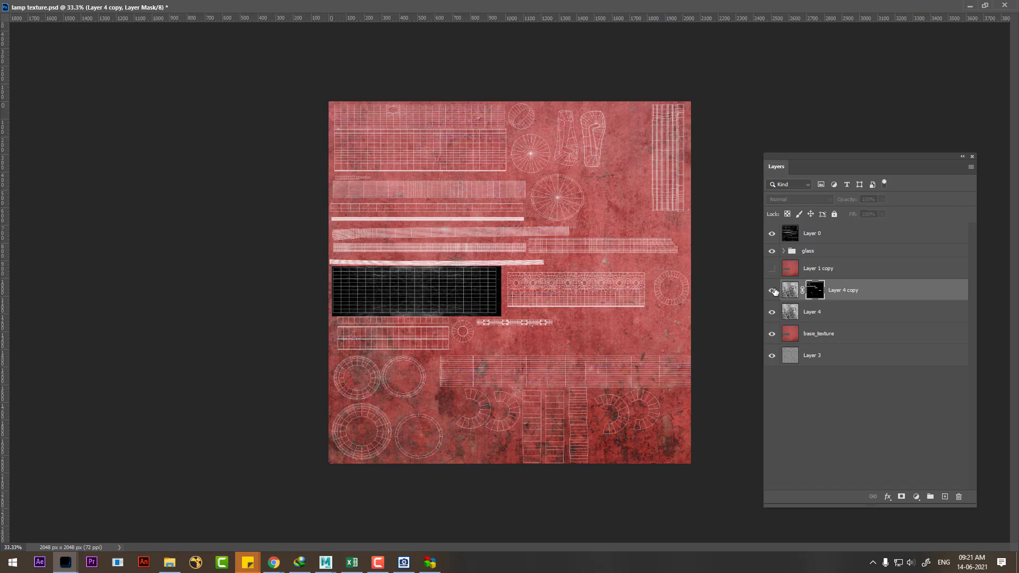
{"action": "left_click", "coordinate": [772, 234]}
{"action": "key", "text": "ctrl+s"}
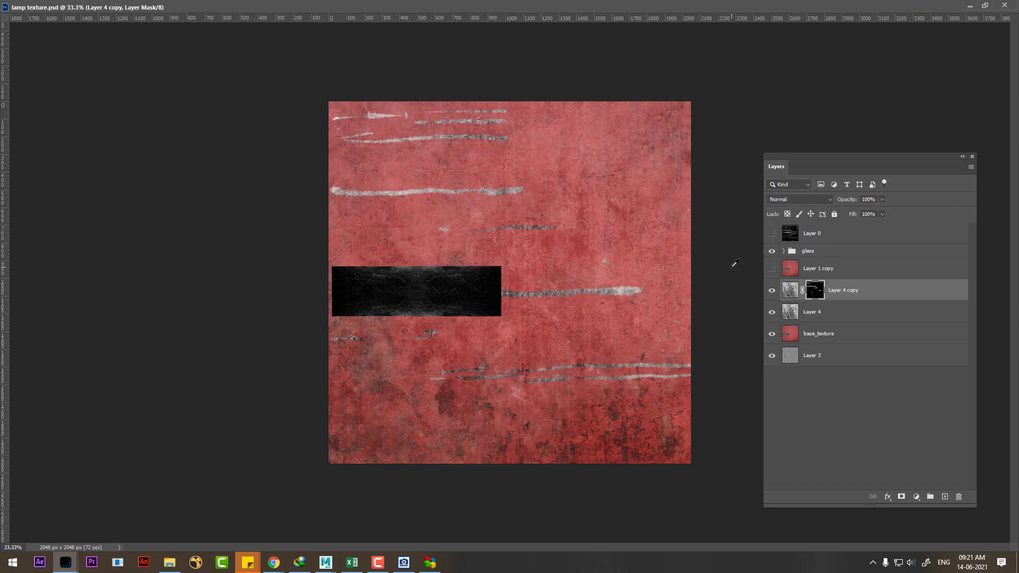
{"action": "key", "text": "alt+Tab"}
{"action": "left_click", "coordinate": [611, 133]}
Step: Check the lantern material's file2 node to confirm it uses lamp texture.psd
{"action": "left_click", "coordinate": [275, 257]}
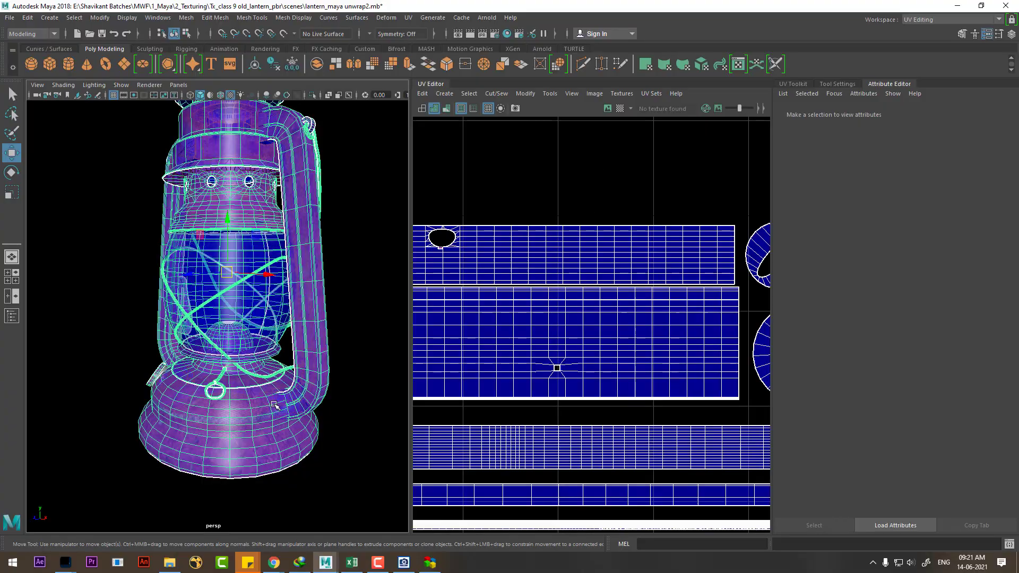
{"action": "right_click", "coordinate": [275, 257]}
{"action": "left_click", "coordinate": [283, 514]}
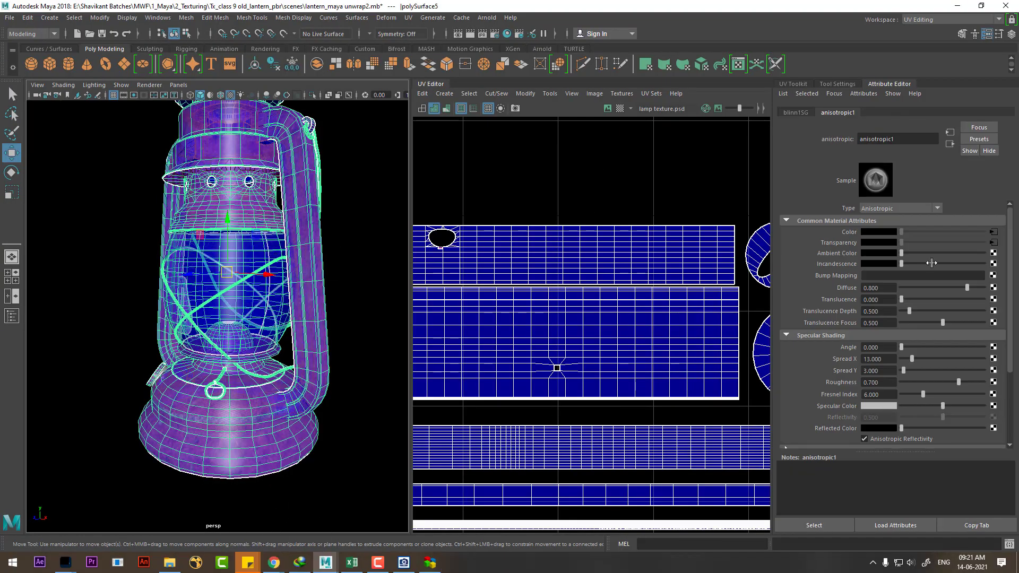
{"action": "left_click", "coordinate": [993, 232]}
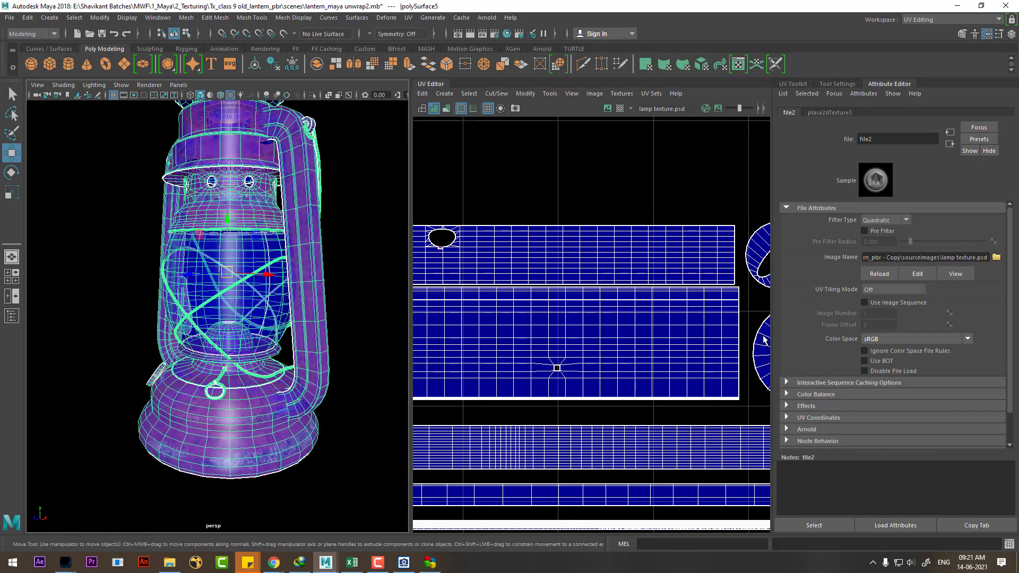
Step: Deselect and orbit the view out to see the whole scratched red lantern
{"action": "left_click", "coordinate": [332, 471]}
{"action": "mouse_move", "coordinate": [332, 471]}
{"action": "left_mouse_down", "text": "alt"}
{"action": "mouse_move", "coordinate": [337, 455]}
{"action": "mouse_move", "coordinate": [332, 473]}
{"action": "mouse_move", "coordinate": [372, 461]}
{"action": "mouse_move", "coordinate": [305, 486]}
{"action": "mouse_move", "coordinate": [163, 467]}
{"action": "left_mouse_up", "text": "alt"}
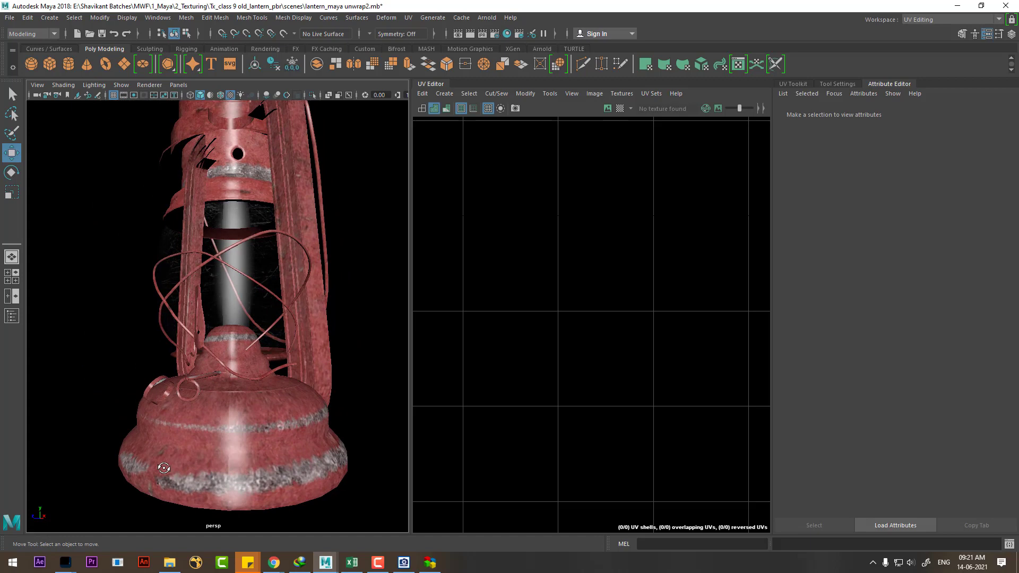
{"action": "mouse_move", "coordinate": [164, 467]}
{"action": "right_mouse_down", "text": "alt"}
{"action": "mouse_move", "coordinate": [182, 400]}
{"action": "mouse_move", "coordinate": [235, 421]}
{"action": "mouse_move", "coordinate": [250, 393]}
{"action": "mouse_move", "coordinate": [244, 461]}
{"action": "right_mouse_up", "text": "alt"}
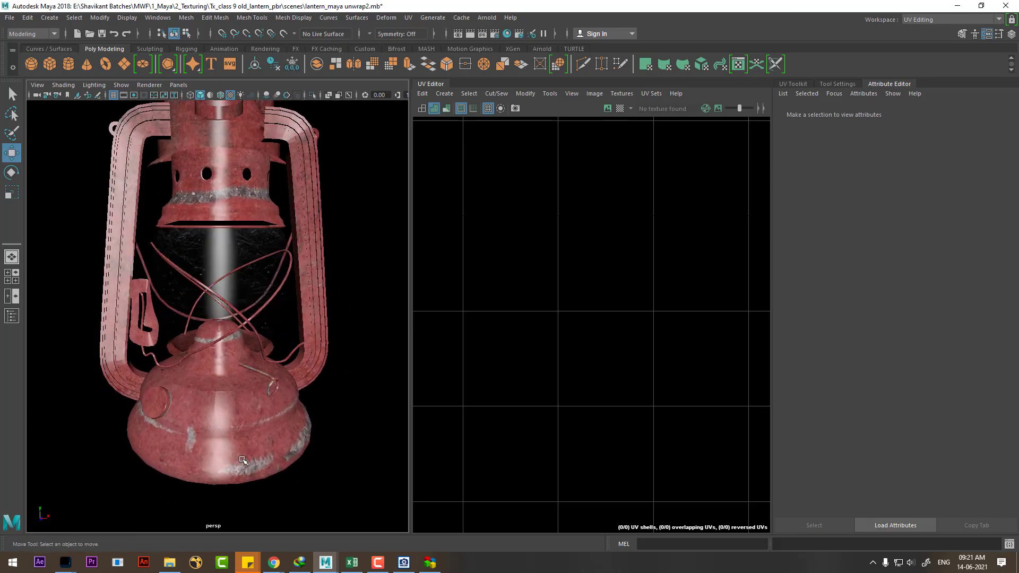
{"action": "mouse_move", "coordinate": [243, 460]}
{"action": "left_mouse_down", "text": "alt"}
{"action": "mouse_move", "coordinate": [262, 478]}
{"action": "mouse_move", "coordinate": [260, 463]}
{"action": "left_mouse_up", "text": "alt"}
{"action": "left_click", "coordinate": [244, 425]}
Step: Assign a new Arnold aiStandardSurface material to the lantern
{"action": "right_click", "coordinate": [249, 399]}
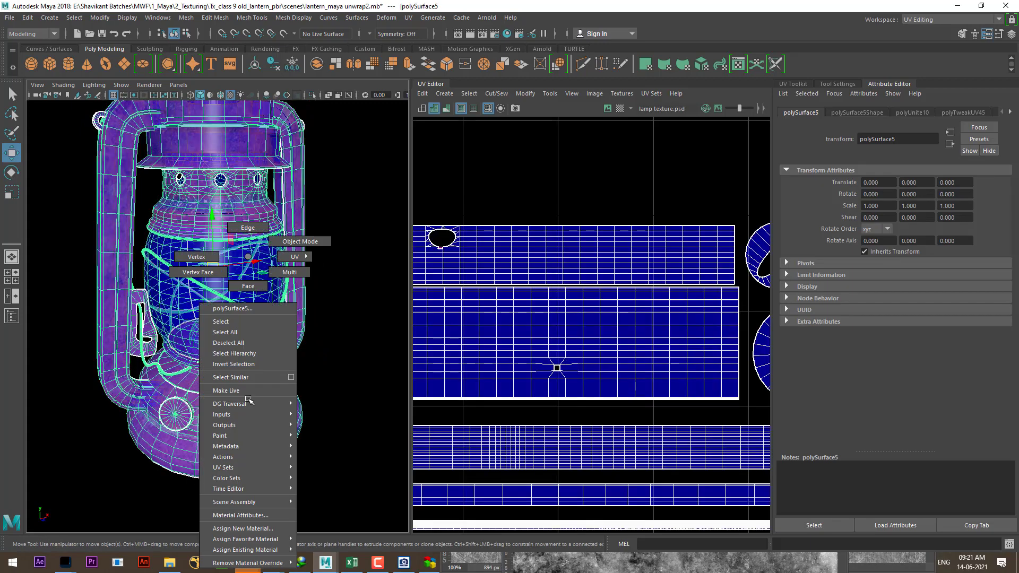
{"action": "mouse_move", "coordinate": [244, 540]}
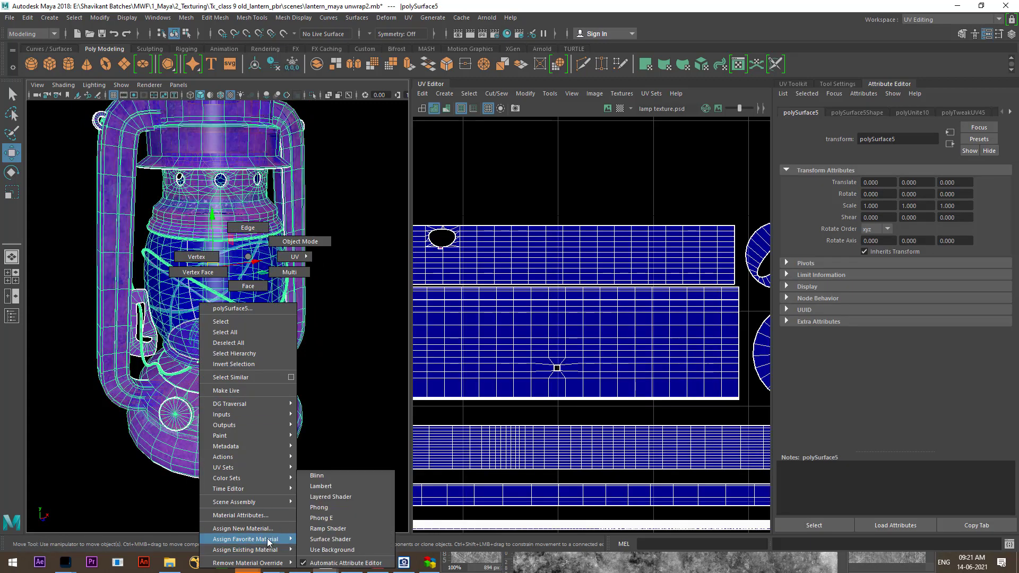
{"action": "left_click", "coordinate": [243, 529]}
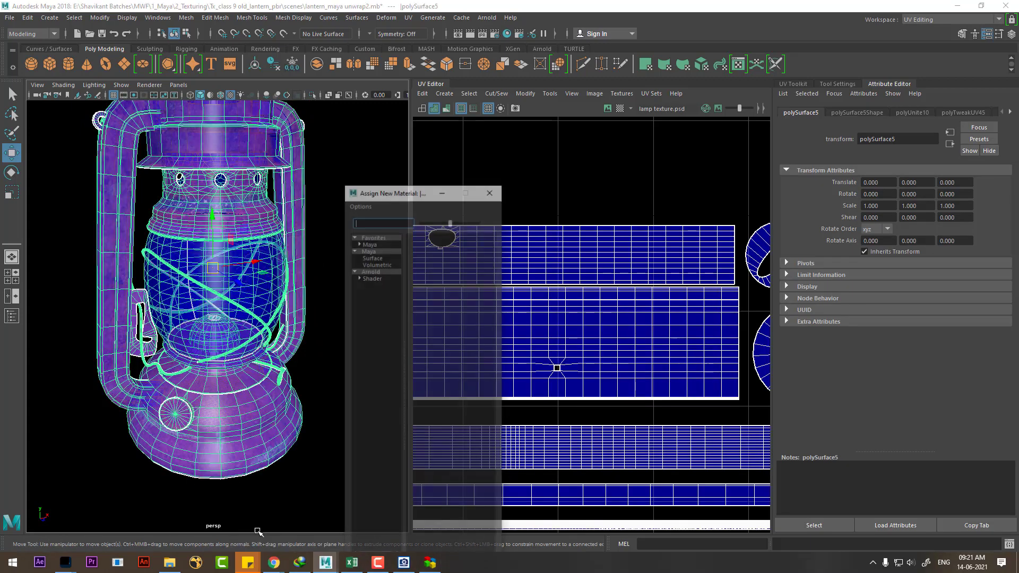
{"action": "left_click", "coordinate": [380, 270]}
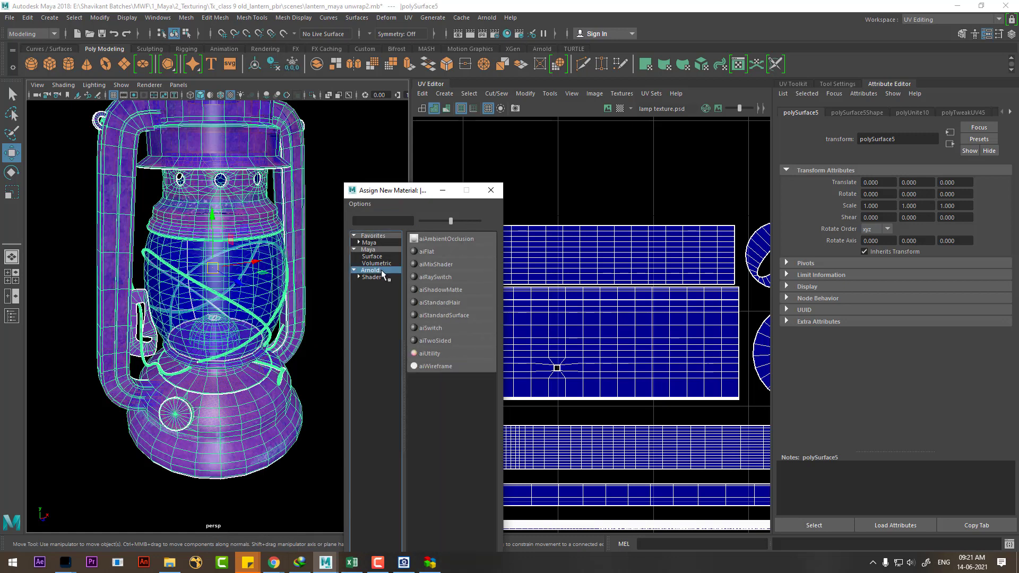
{"action": "left_click", "coordinate": [458, 315]}
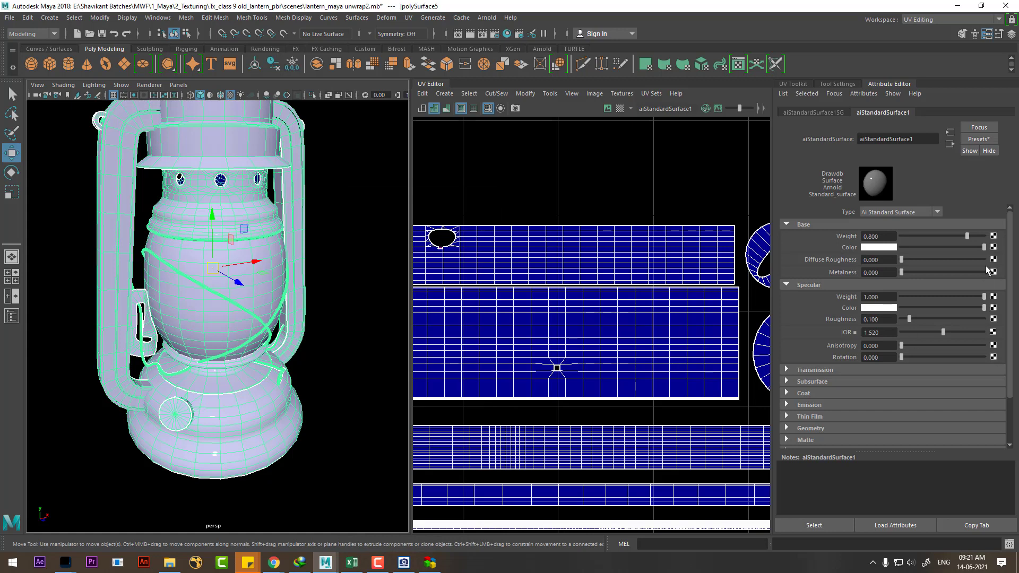
Step: Map Base Color to a File texture loading lamp texture.psd, then check the lantern
{"action": "left_click", "coordinate": [994, 247]}
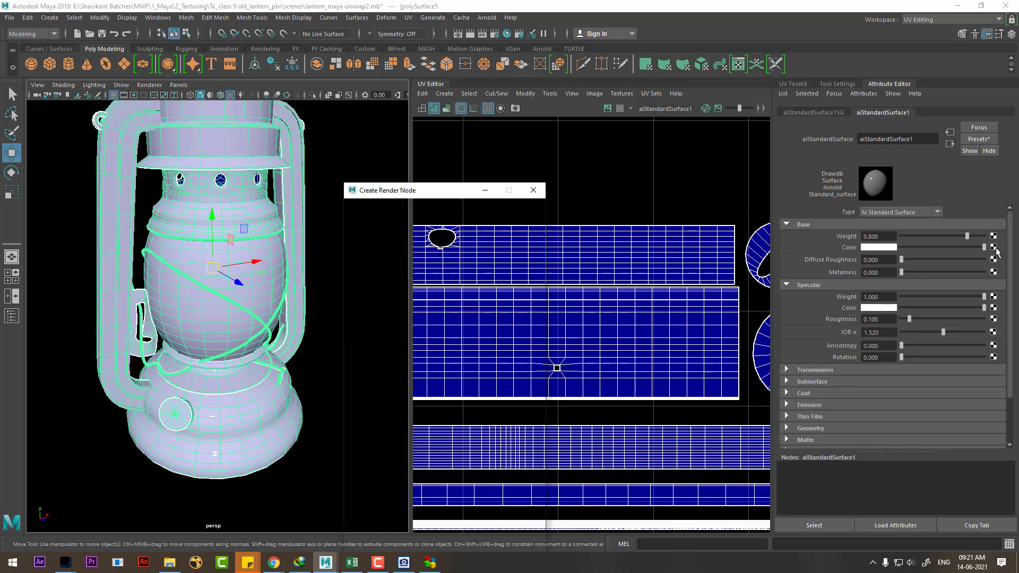
{"action": "left_click", "coordinate": [449, 282]}
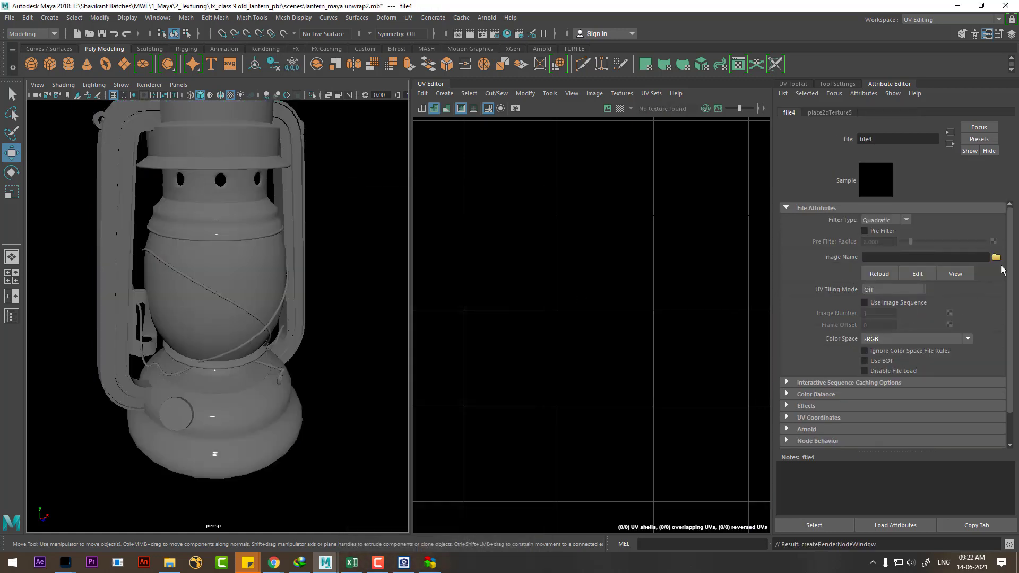
{"action": "left_click", "coordinate": [995, 258]}
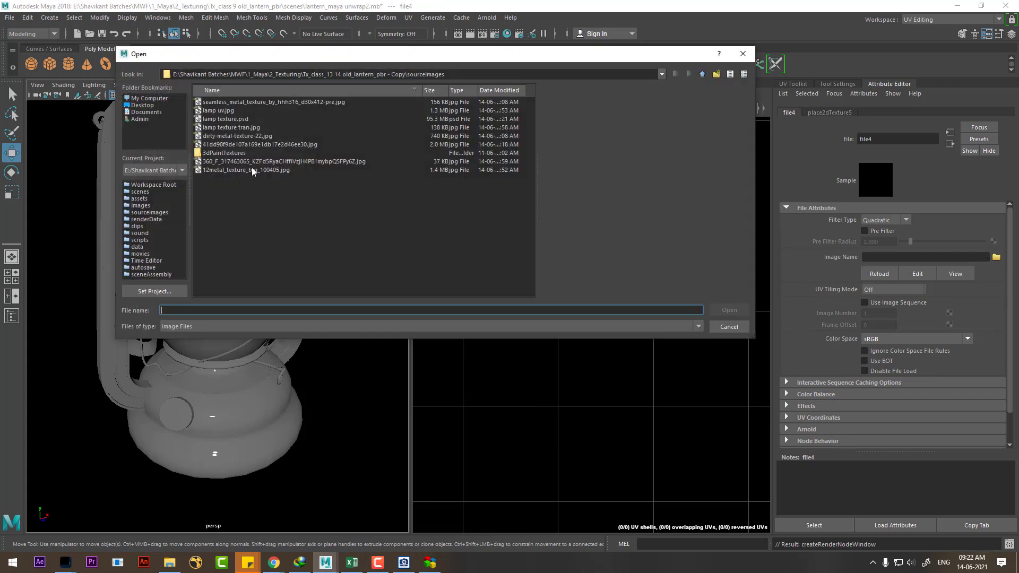
{"action": "double_click", "coordinate": [228, 119]}
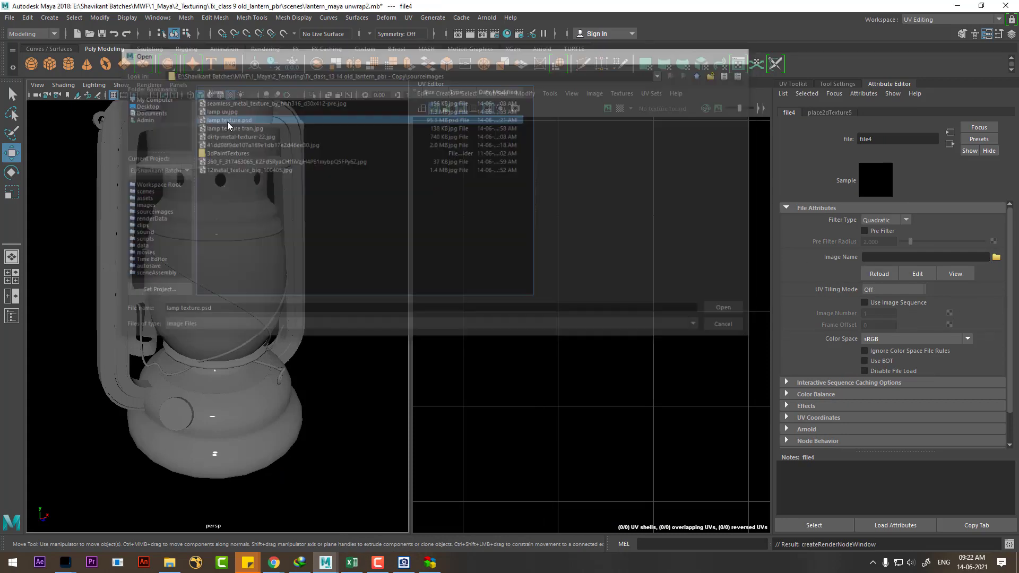
{"action": "mouse_move", "coordinate": [346, 262]}
{"action": "left_mouse_down", "text": "alt"}
{"action": "mouse_move", "coordinate": [263, 248]}
{"action": "mouse_move", "coordinate": [277, 278]}
{"action": "mouse_move", "coordinate": [262, 379]}
{"action": "mouse_move", "coordinate": [317, 358]}
{"action": "left_mouse_up", "text": "alt"}
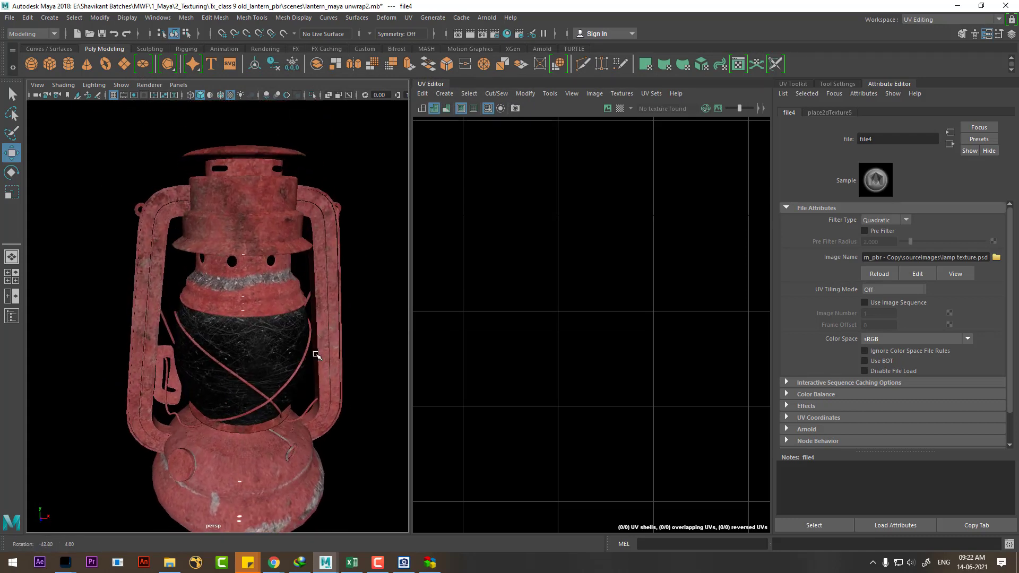
{"action": "left_click", "coordinate": [949, 145]}
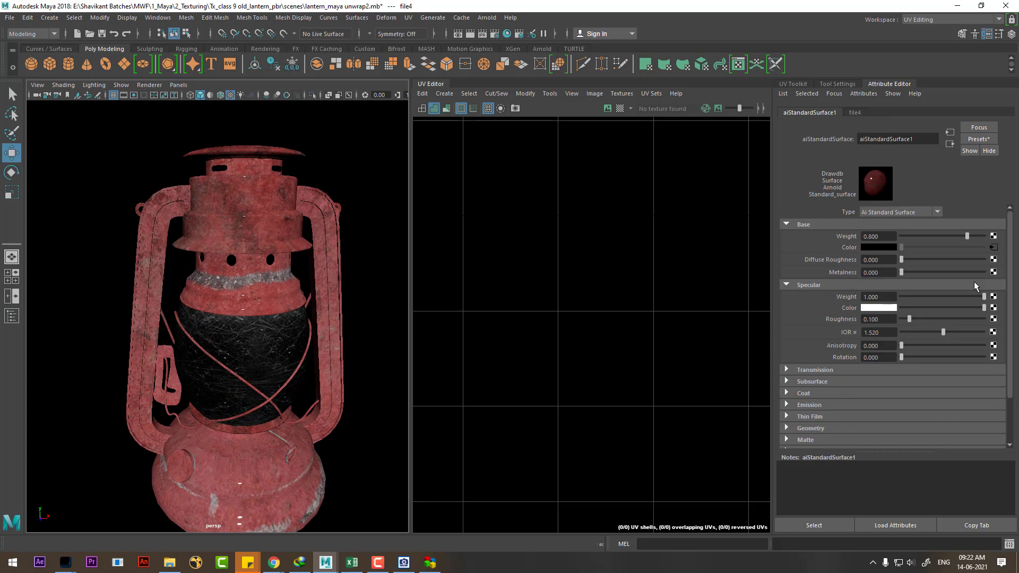
Step: Connect a File texture loading the 41dd98f9…jpg metal image to Metalness
{"action": "left_click", "coordinate": [994, 273]}
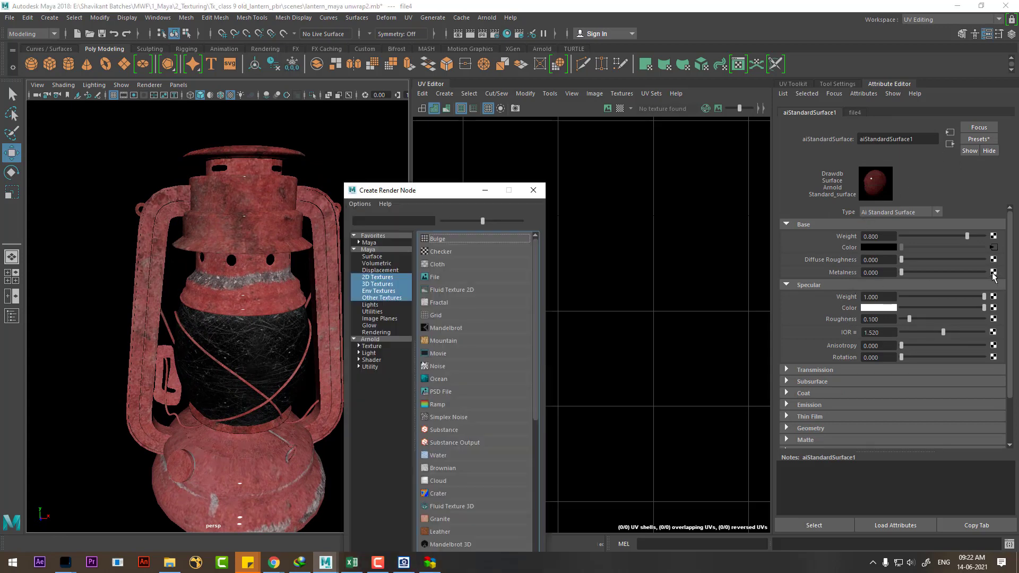
{"action": "left_click", "coordinate": [443, 285]}
{"action": "left_click", "coordinate": [996, 258]}
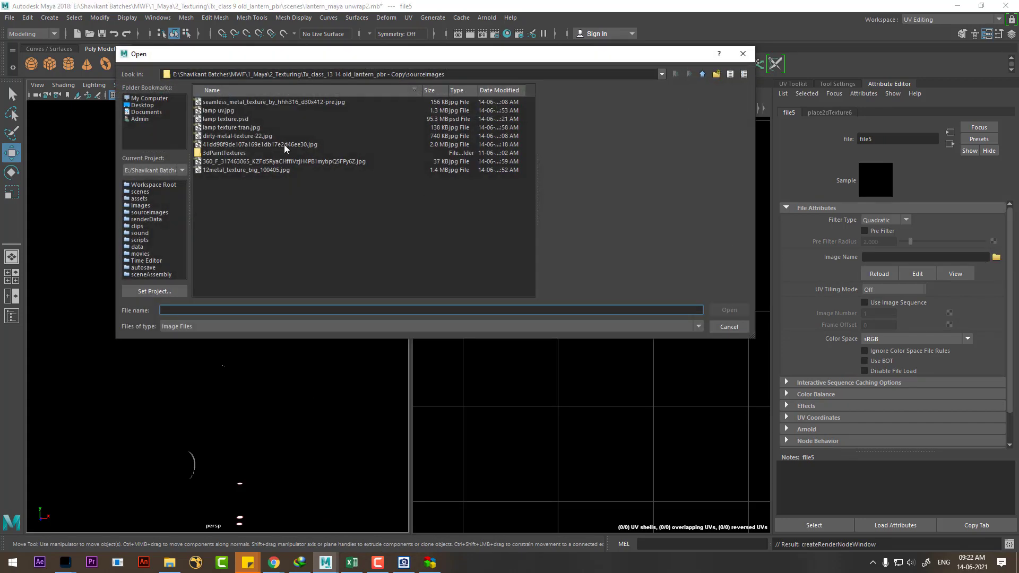
{"action": "left_click", "coordinate": [220, 119]}
{"action": "key", "text": "Down"}
{"action": "key", "text": "Down"}
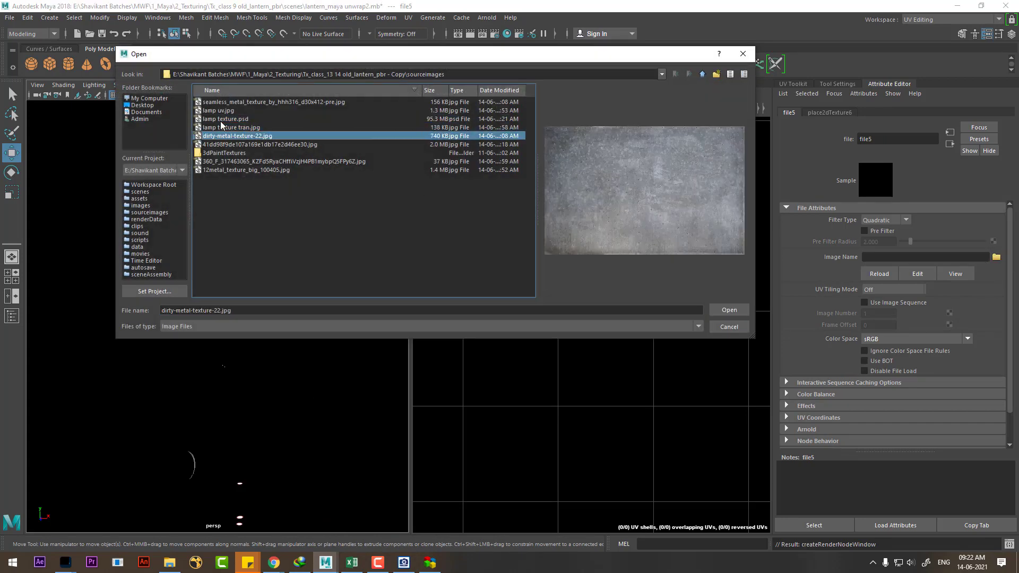
{"action": "key", "text": "Down"}
{"action": "key", "text": "Return"}
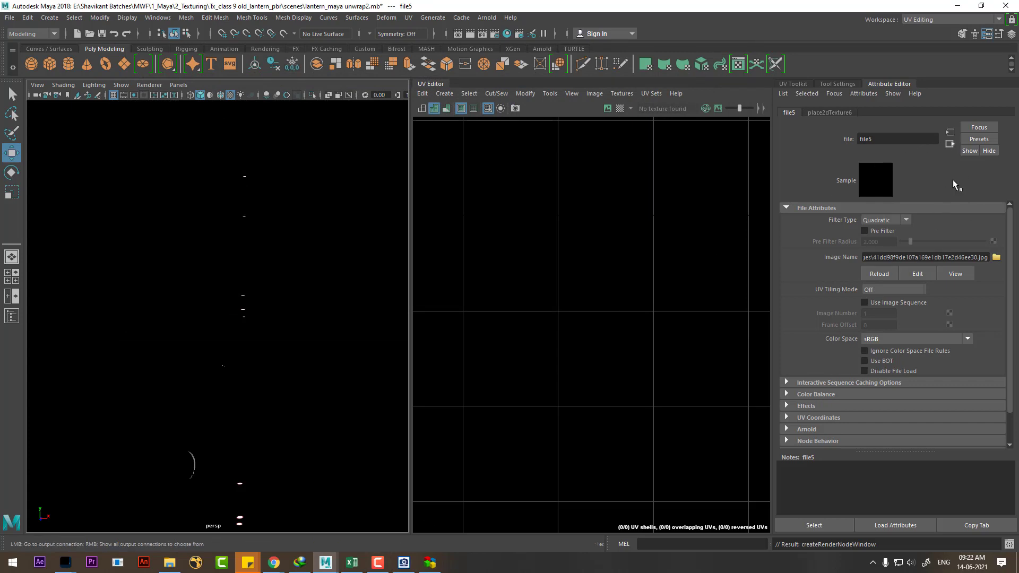
Step: Review aiStandardSurface1, its shading group, and the Transmission settings while orbiting the lantern
{"action": "left_click", "coordinate": [950, 143]}
{"action": "mouse_move", "coordinate": [243, 412]}
{"action": "left_mouse_down", "text": "alt"}
{"action": "mouse_move", "coordinate": [335, 344]}
{"action": "mouse_move", "coordinate": [380, 346]}
{"action": "mouse_move", "coordinate": [291, 357]}
{"action": "mouse_move", "coordinate": [260, 382]}
{"action": "left_mouse_up", "text": "alt"}
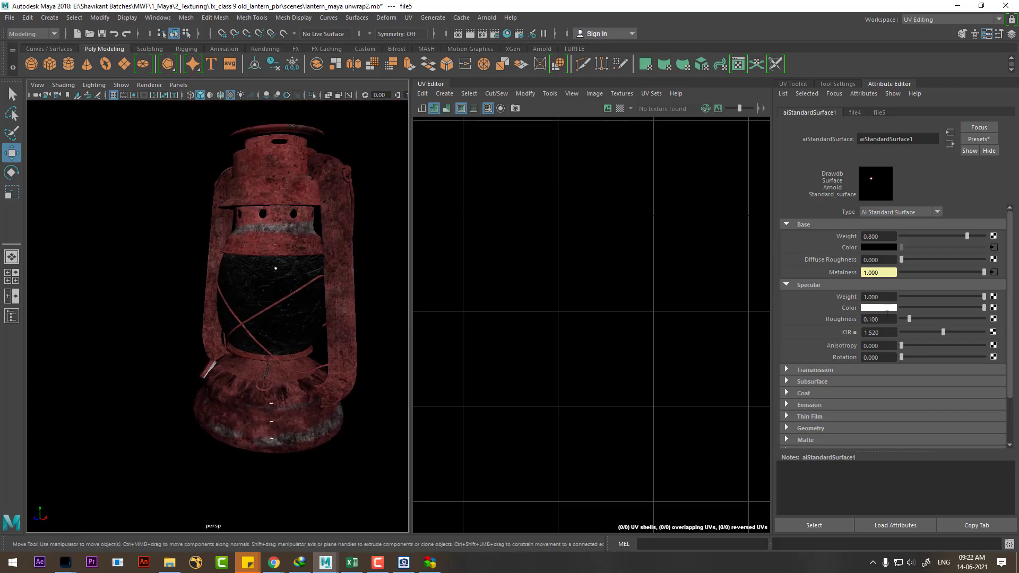
{"action": "left_click", "coordinate": [950, 143]}
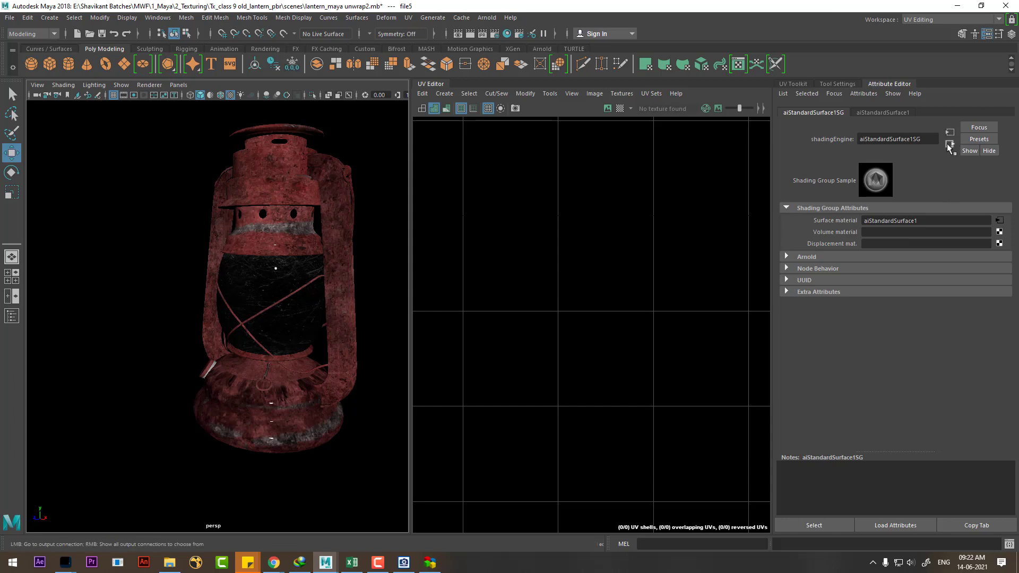
{"action": "left_click", "coordinate": [949, 144]}
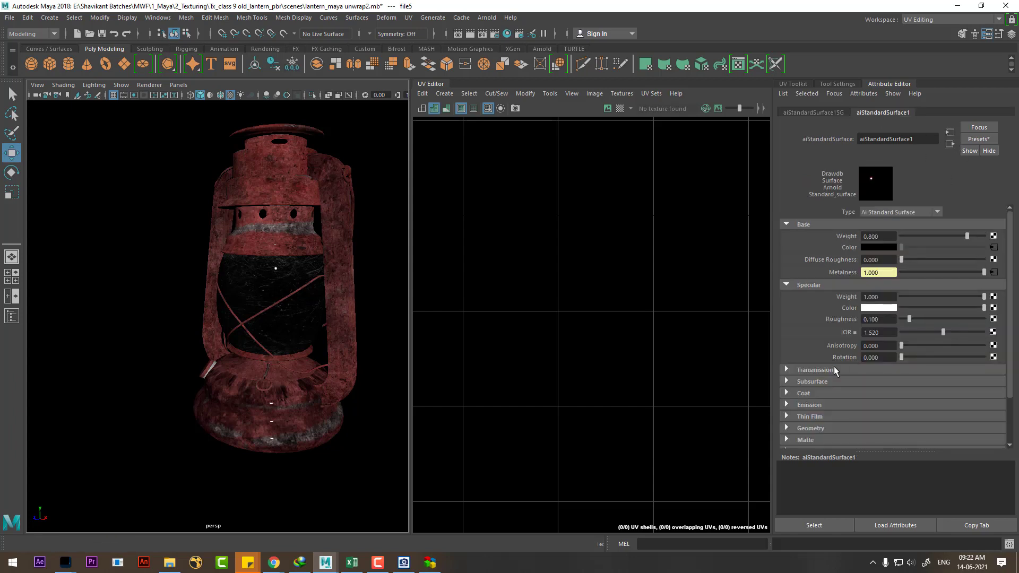
{"action": "left_click", "coordinate": [828, 371]}
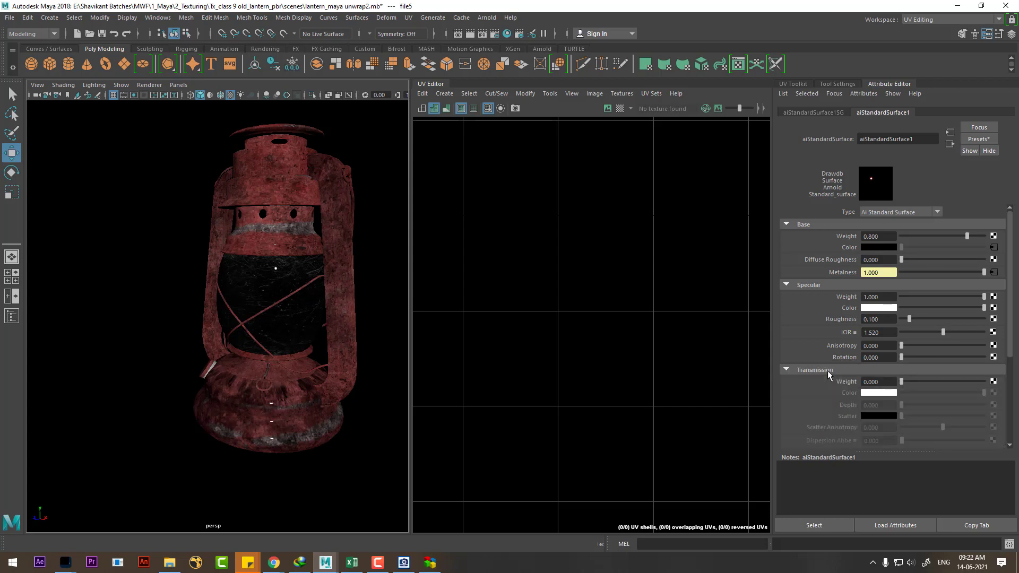
{"action": "left_click", "coordinate": [827, 370]}
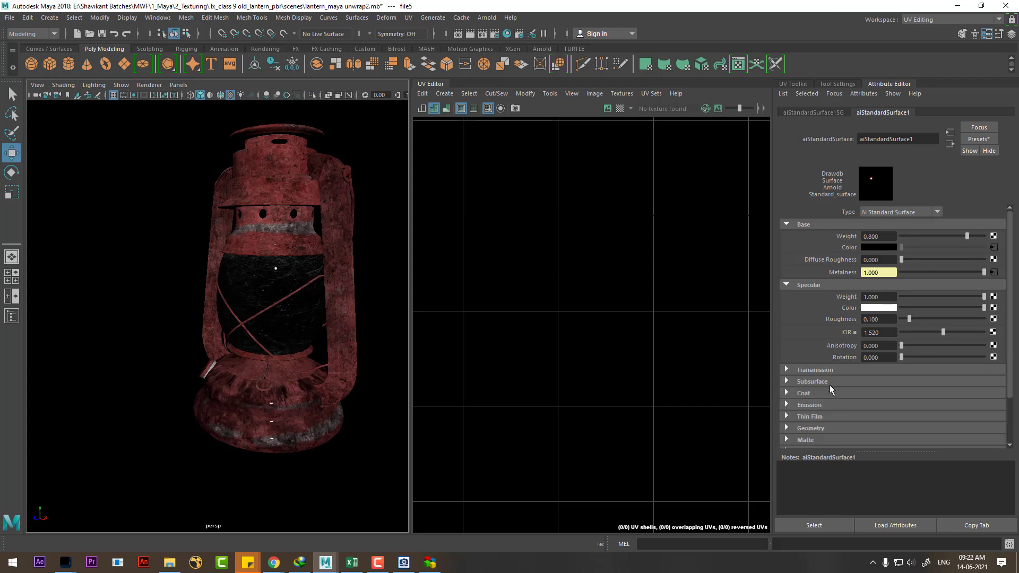
Step: Attach a file6 texture in the Geometry settings loading lamp texture tran.jpg
{"action": "left_click", "coordinate": [816, 430]}
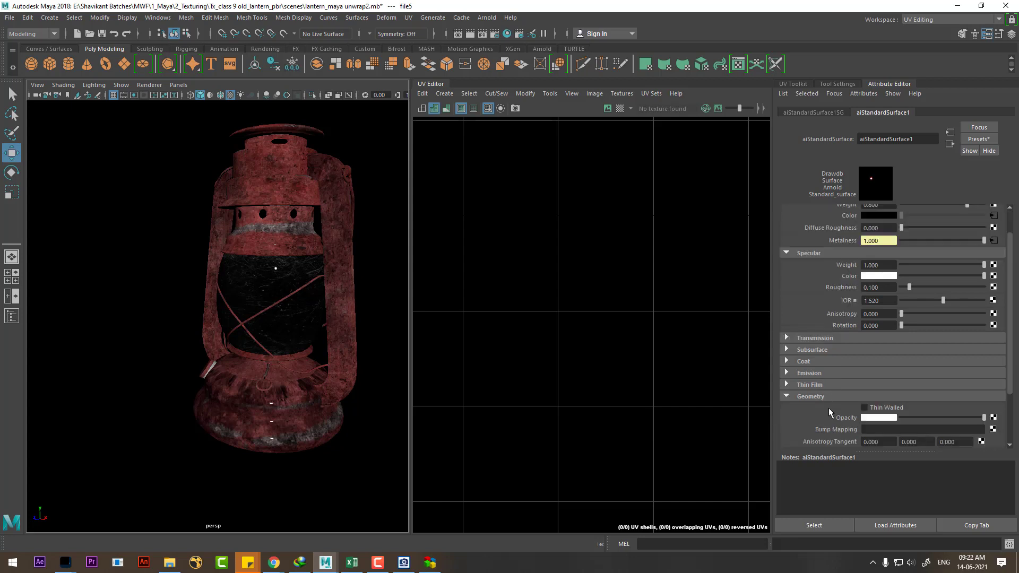
{"action": "left_click", "coordinate": [993, 422]}
{"action": "left_click", "coordinate": [438, 278]}
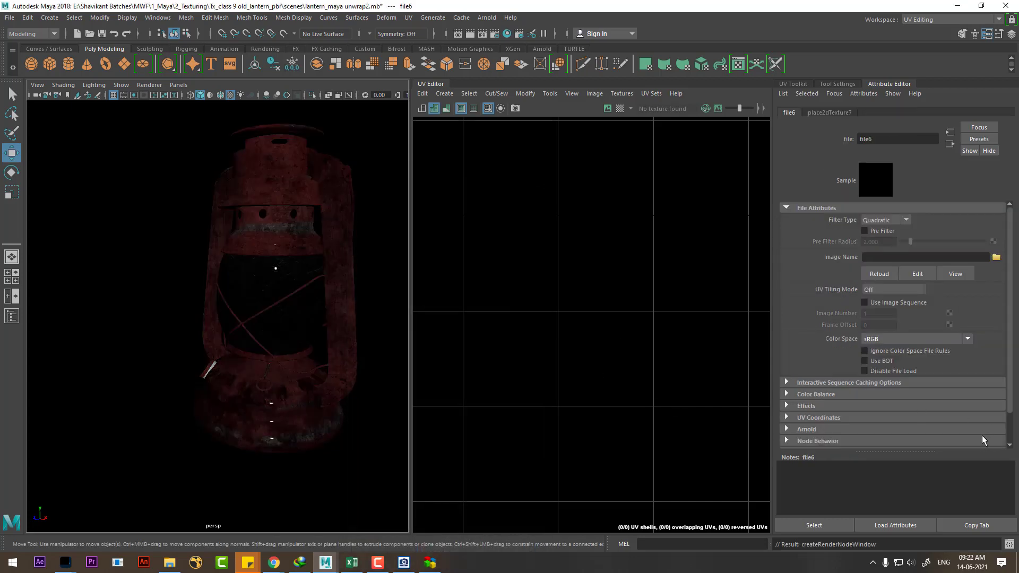
{"action": "left_click", "coordinate": [996, 257]}
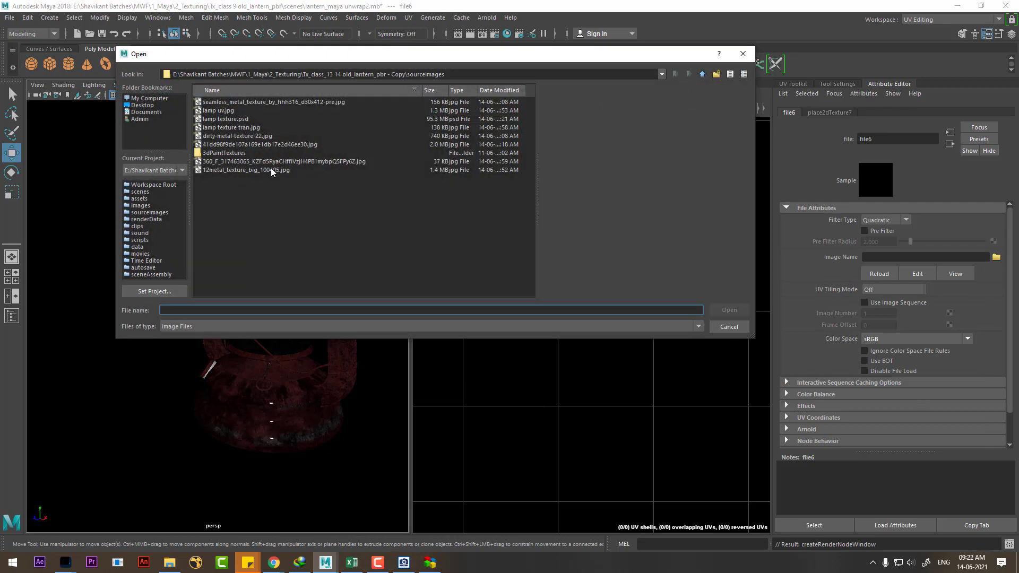
{"action": "left_click", "coordinate": [226, 128]}
{"action": "double_click", "coordinate": [225, 129]}
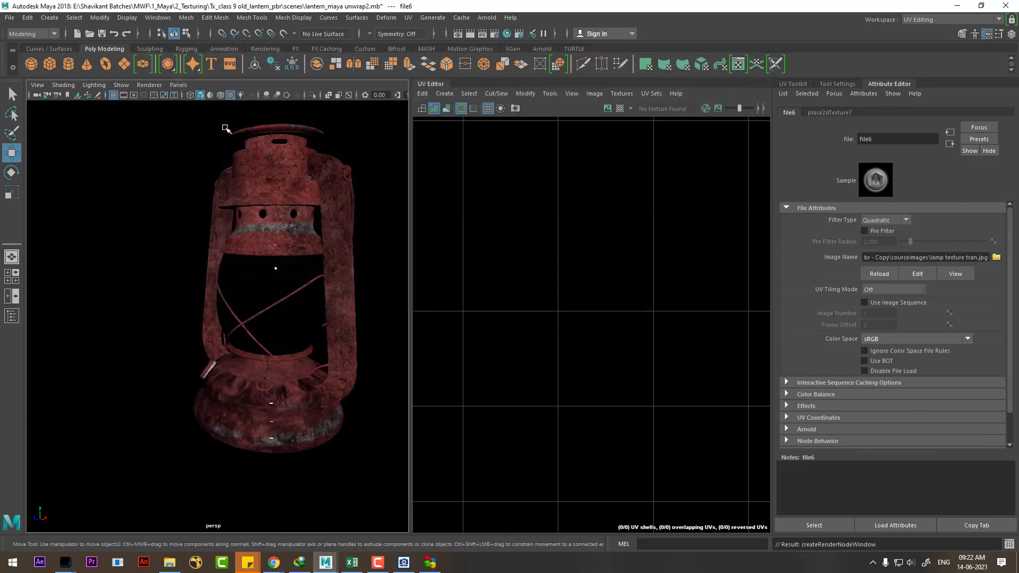
{"action": "mouse_move", "coordinate": [219, 168]}
{"action": "left_mouse_down", "text": "alt"}
{"action": "mouse_move", "coordinate": [257, 277]}
{"action": "mouse_move", "coordinate": [371, 285]}
{"action": "mouse_move", "coordinate": [265, 266]}
{"action": "mouse_move", "coordinate": [256, 286]}
{"action": "left_mouse_up", "text": "alt"}
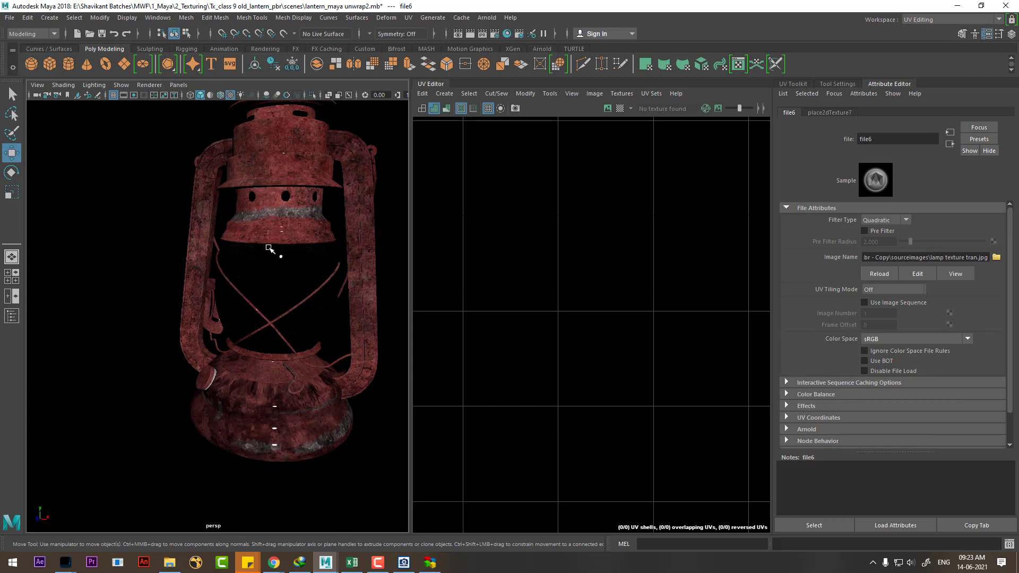
Step: Open aiStandardSurface1 and orbit in close on the lantern top
{"action": "left_click", "coordinate": [950, 146]}
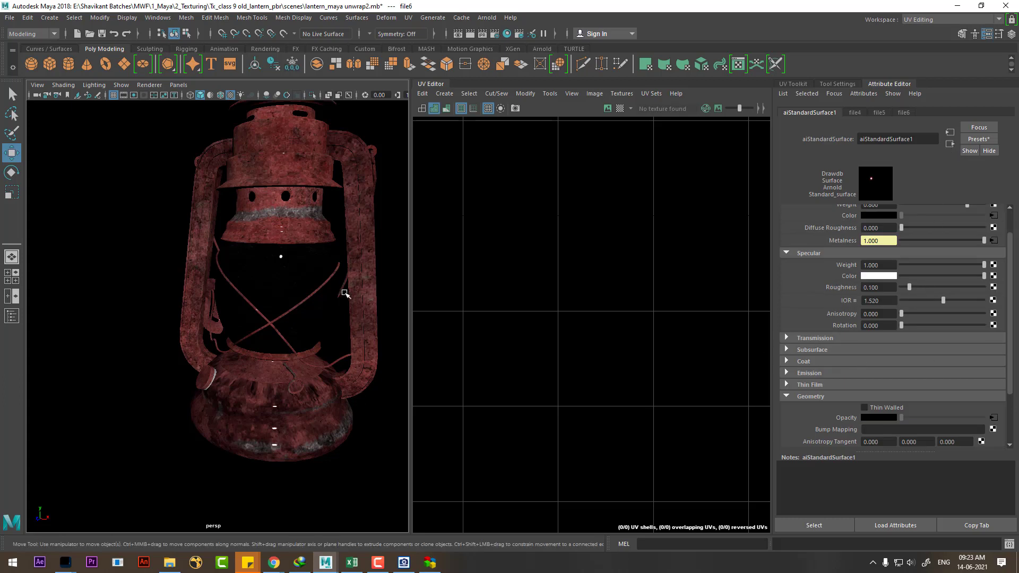
{"action": "mouse_move", "coordinate": [345, 288]}
{"action": "left_mouse_down", "text": "alt"}
{"action": "mouse_move", "coordinate": [291, 311]}
{"action": "mouse_move", "coordinate": [364, 349]}
{"action": "mouse_move", "coordinate": [320, 326]}
{"action": "left_mouse_up", "text": "alt"}
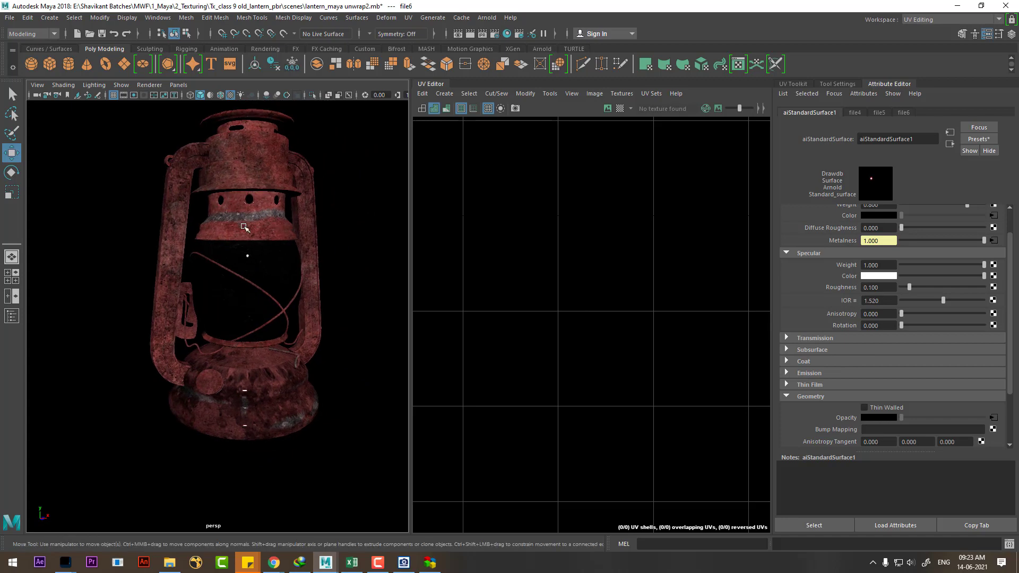
{"action": "mouse_move", "coordinate": [244, 221]}
{"action": "left_mouse_down", "text": "alt"}
{"action": "mouse_move", "coordinate": [261, 284]}
{"action": "mouse_move", "coordinate": [261, 364]}
{"action": "left_mouse_up", "text": "alt"}
{"action": "right_click_drag", "start_coordinate": [262, 364], "coordinate": [246, 342], "text": "alt"}
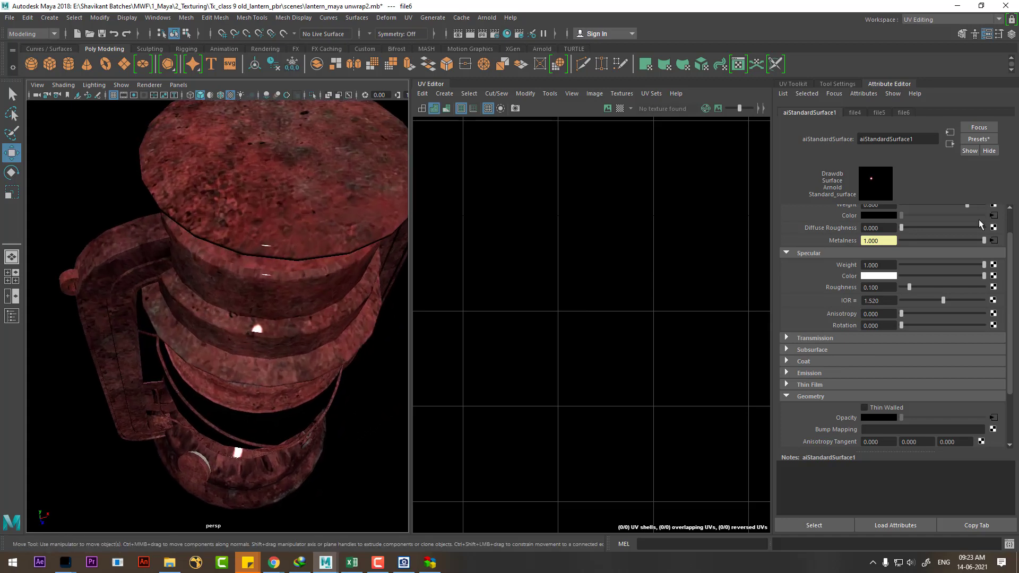
{"action": "scroll", "coordinate": [911, 286], "scroll_direction": "up", "scroll_amount": 2}
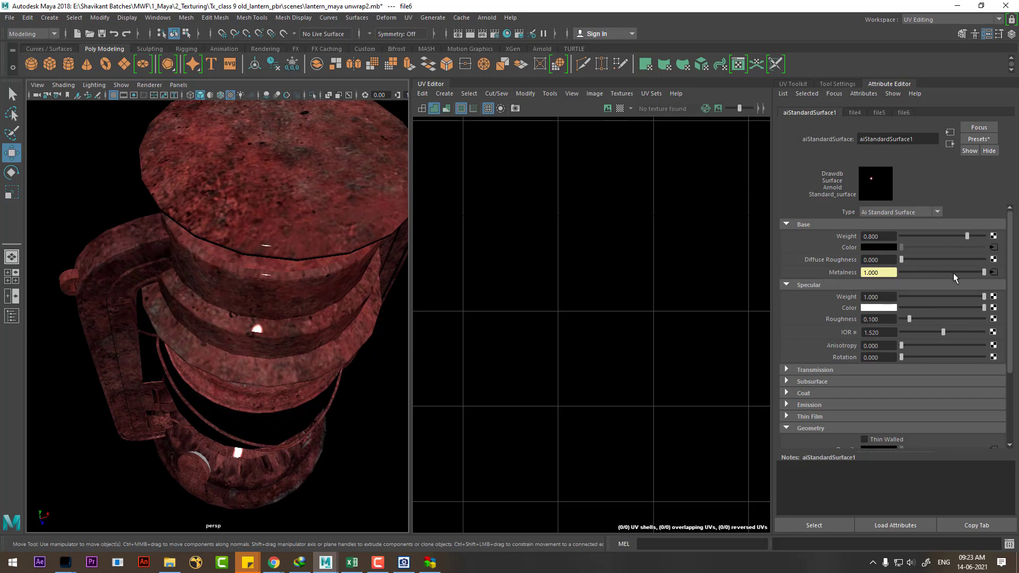
Step: Set Base Weight to 0.760 and Specular Roughness to 0.396, then orbit to check the shading
{"action": "left_click_drag", "start_coordinate": [966, 233], "coordinate": [963, 235]}
{"action": "mouse_move", "coordinate": [912, 317]}
{"action": "left_mouse_down"}
{"action": "mouse_move", "coordinate": [947, 317]}
{"action": "mouse_move", "coordinate": [931, 321]}
{"action": "left_mouse_up"}
{"action": "mouse_move", "coordinate": [381, 395]}
{"action": "left_mouse_down", "text": "alt"}
{"action": "mouse_move", "coordinate": [341, 368]}
{"action": "mouse_move", "coordinate": [342, 357]}
{"action": "mouse_move", "coordinate": [356, 355]}
{"action": "mouse_move", "coordinate": [318, 345]}
{"action": "mouse_move", "coordinate": [295, 357]}
{"action": "mouse_move", "coordinate": [296, 345]}
{"action": "mouse_move", "coordinate": [250, 343]}
{"action": "mouse_move", "coordinate": [319, 357]}
{"action": "mouse_move", "coordinate": [287, 355]}
{"action": "mouse_move", "coordinate": [298, 359]}
{"action": "left_mouse_up", "text": "alt"}
{"action": "right_click_drag", "start_coordinate": [298, 360], "coordinate": [301, 387], "text": "alt"}
{"action": "left_click_drag", "start_coordinate": [301, 387], "coordinate": [284, 382], "text": "alt"}
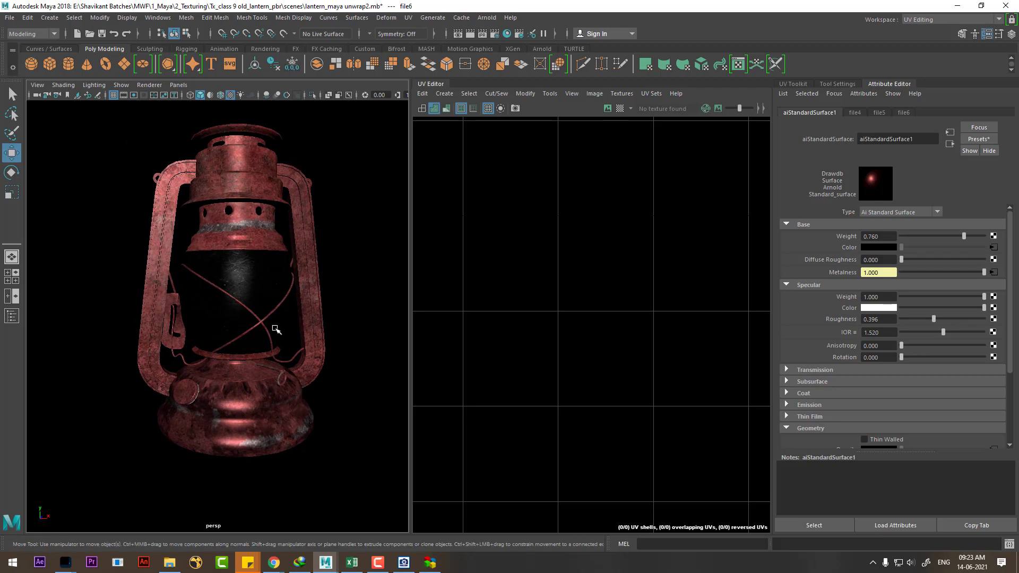
{"action": "left_click_drag", "start_coordinate": [319, 421], "coordinate": [292, 429], "text": "alt"}
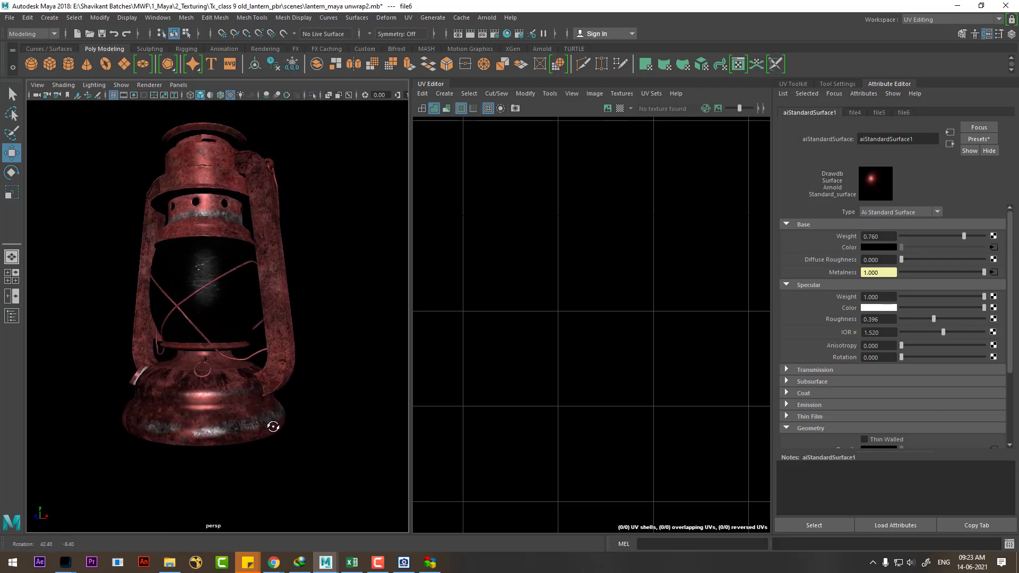
Step: Back in Photoshop, toggle Layer 4 copy's mask off and back on
{"action": "key", "text": "alt+Tab"}
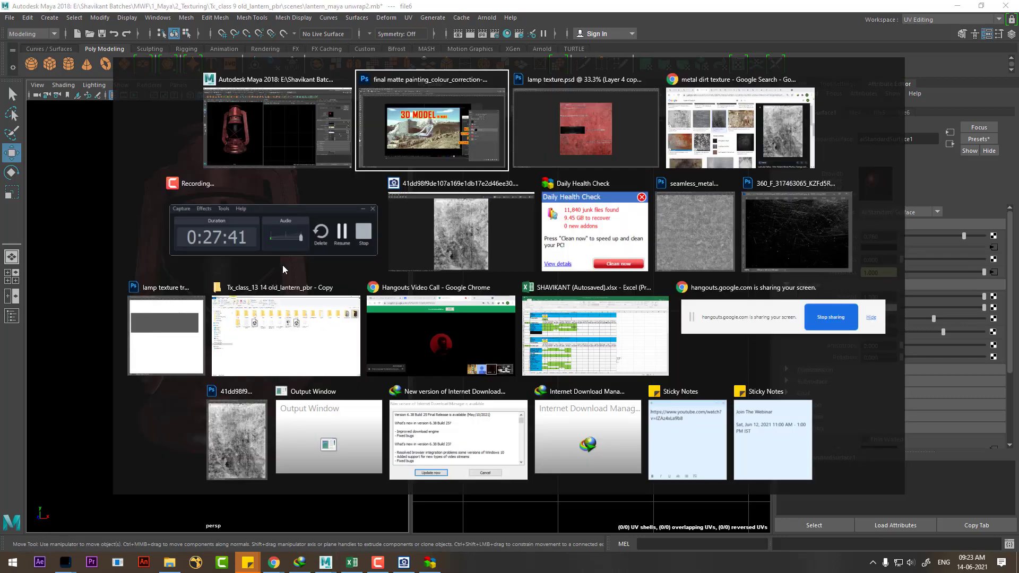
{"action": "left_click", "coordinate": [578, 160]}
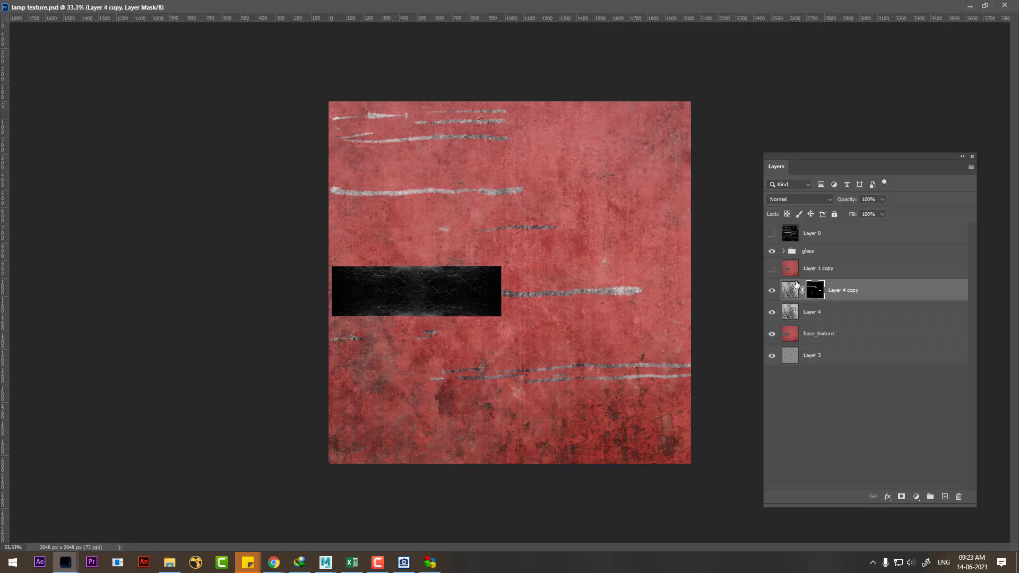
{"action": "right_click", "coordinate": [815, 294]}
{"action": "left_click", "coordinate": [844, 297]}
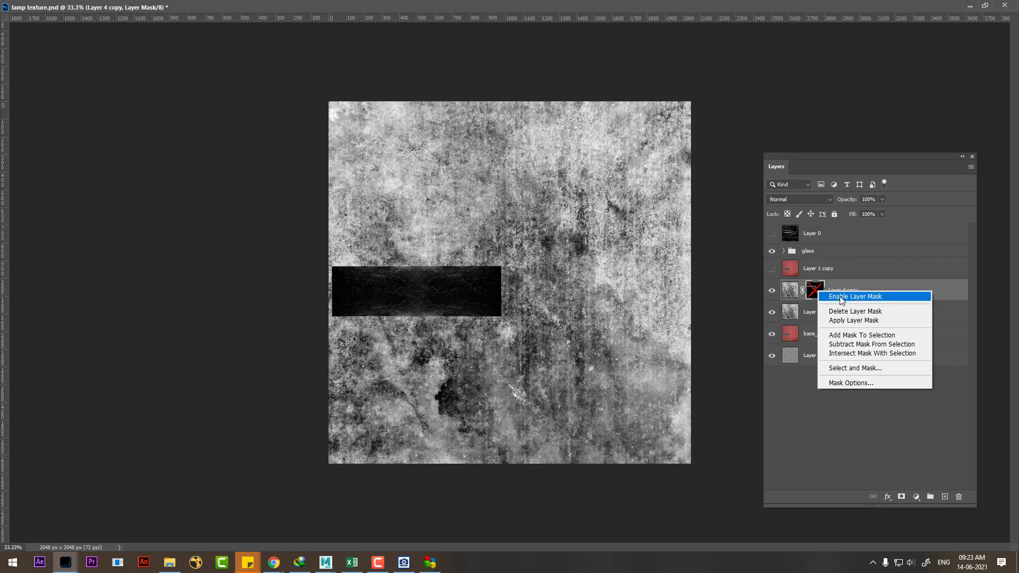
{"action": "left_click", "coordinate": [841, 299]}
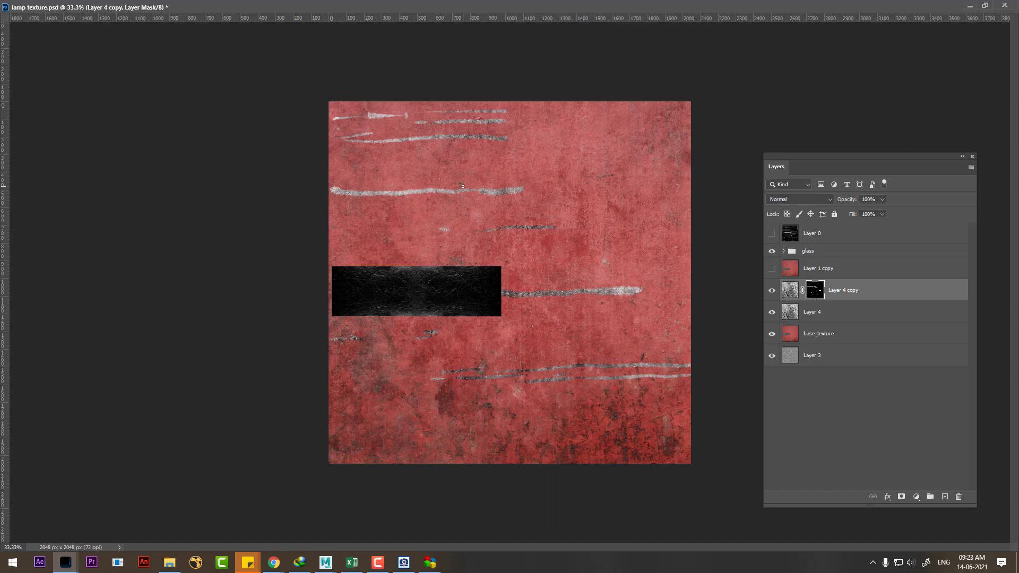
Step: With a large brush, paint out the upper and lower scratch streaks on the mask
{"action": "key", "text": "bracketright"}
{"action": "key", "text": "bracketright"}
{"action": "key", "text": "bracketright"}
{"action": "mouse_move", "coordinate": [523, 191]}
{"action": "left_mouse_down"}
{"action": "mouse_move", "coordinate": [387, 182]}
{"action": "mouse_move", "coordinate": [345, 122]}
{"action": "mouse_move", "coordinate": [499, 132]}
{"action": "left_mouse_up"}
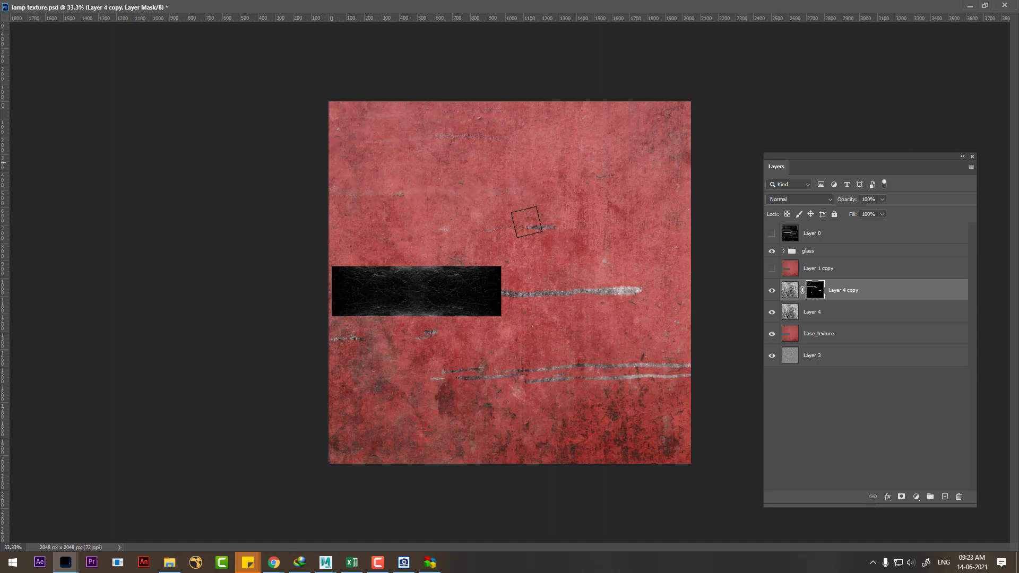
{"action": "mouse_move", "coordinate": [527, 222]}
{"action": "left_mouse_down"}
{"action": "mouse_move", "coordinate": [509, 282]}
{"action": "mouse_move", "coordinate": [685, 265]}
{"action": "mouse_move", "coordinate": [604, 378]}
{"action": "mouse_move", "coordinate": [591, 423]}
{"action": "left_mouse_up"}
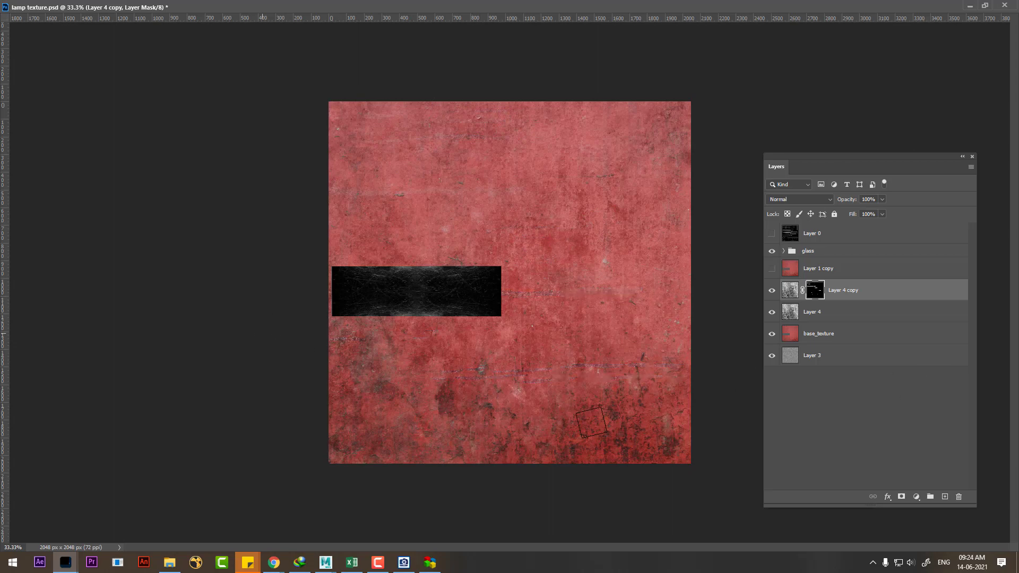
Step: Show the UV wireframe, shrink the brush, and zoom to 66.7% on the upper UV shells
{"action": "left_click", "coordinate": [772, 234]}
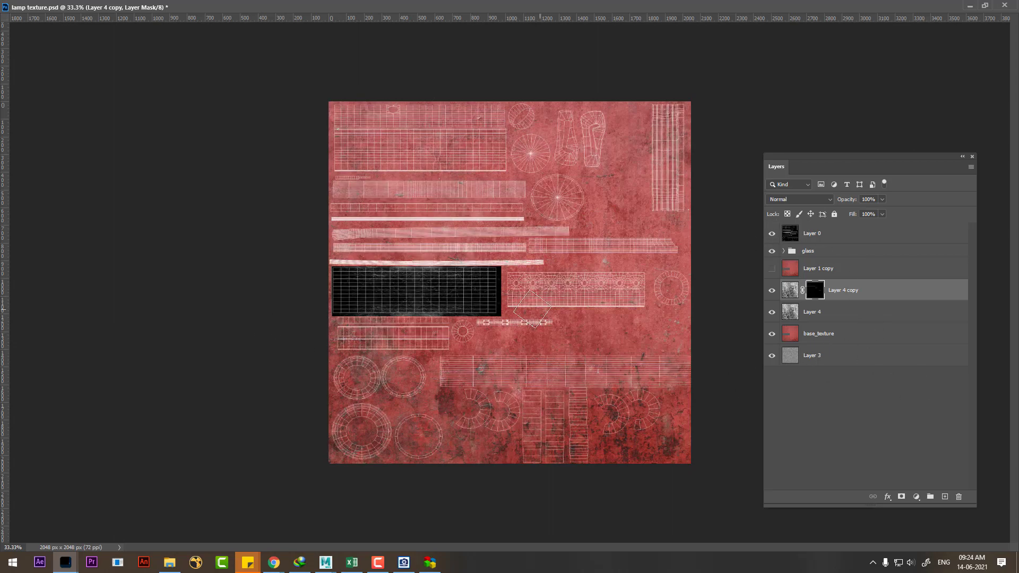
{"action": "key", "text": "bracketleft"}
{"action": "key", "text": "bracketleft"}
{"action": "key", "text": "bracketleft"}
{"action": "scroll", "coordinate": [506, 157], "scroll_direction": "up", "scroll_amount": 2, "text": "alt"}
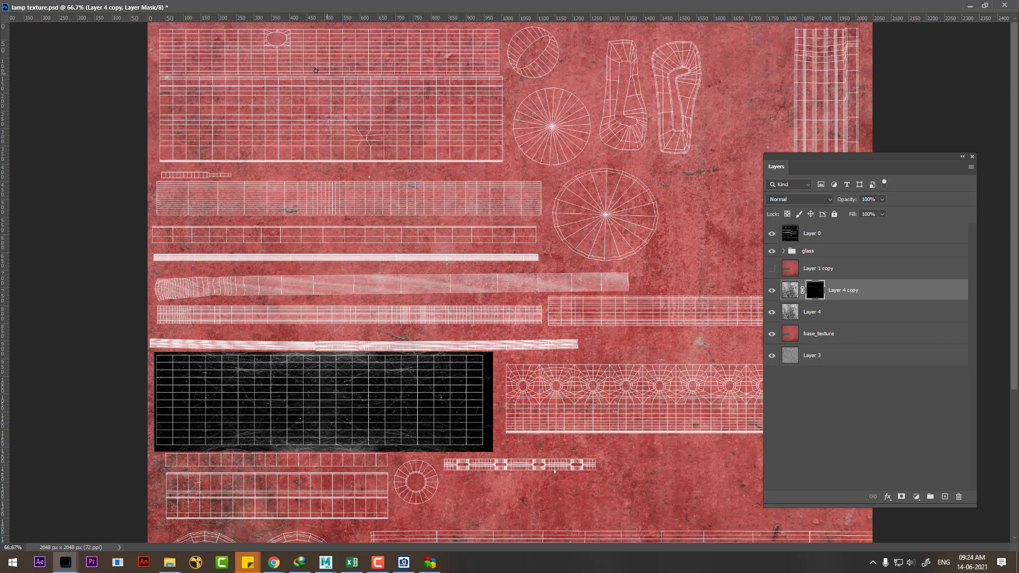
{"action": "right_click_drag", "start_coordinate": [316, 71], "coordinate": [297, 71], "text": "alt"}
{"action": "key", "text": "shift"}
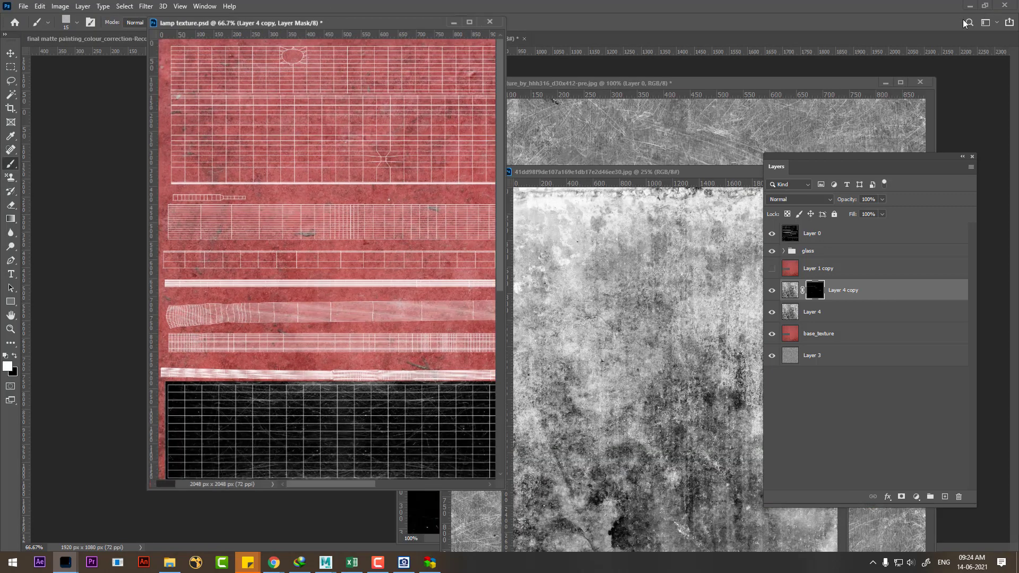
Step: Float the texture window, try and undo two test scratches, and switch to full-screen view
{"action": "left_click", "coordinate": [985, 5]}
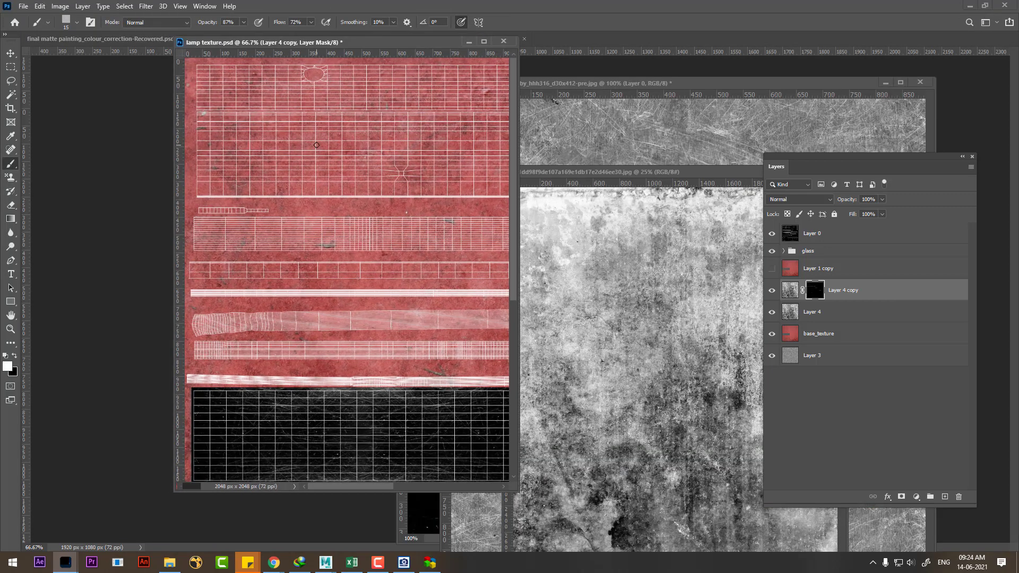
{"action": "mouse_move", "coordinate": [327, 157]}
{"action": "left_mouse_down"}
{"action": "mouse_move", "coordinate": [389, 99]}
{"action": "mouse_move", "coordinate": [374, 137]}
{"action": "left_mouse_up"}
{"action": "key", "text": "ctrl+z"}
{"action": "key", "text": "ctrl+z"}
{"action": "left_click_drag", "start_coordinate": [413, 92], "coordinate": [394, 105]}
{"action": "key", "text": "ctrl+z"}
{"action": "key", "text": "f"}
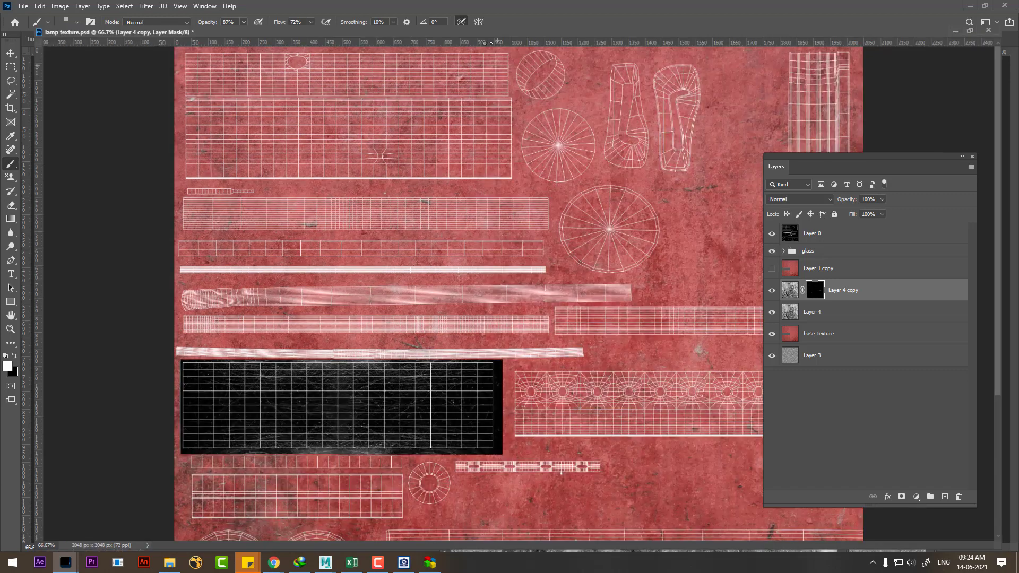
{"action": "key", "text": "f"}
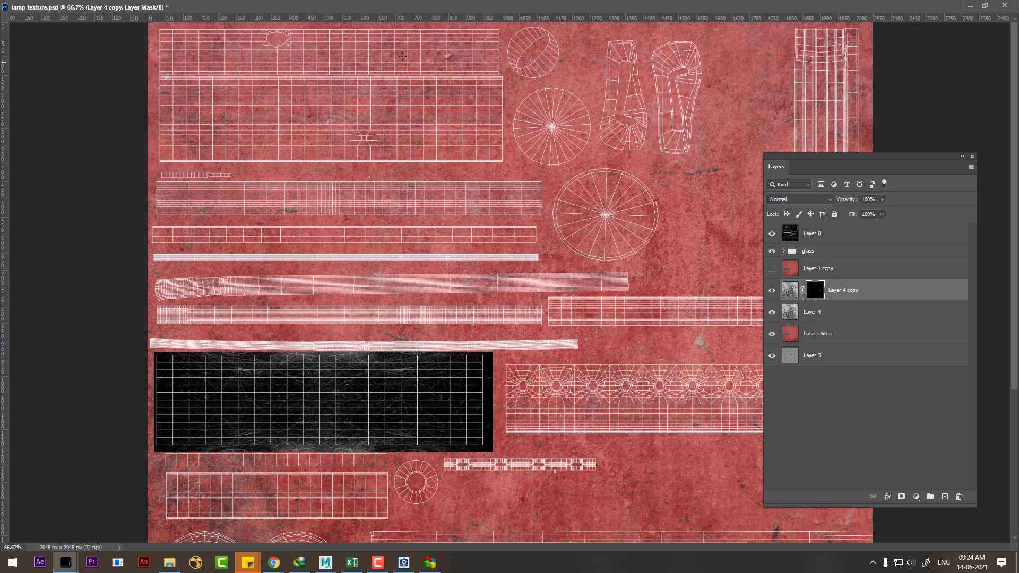
Step: Paint light scratches across the top and upper UV strips, then zoom out to 33.3%
{"action": "left_click_drag", "start_coordinate": [500, 36], "coordinate": [150, 39]}
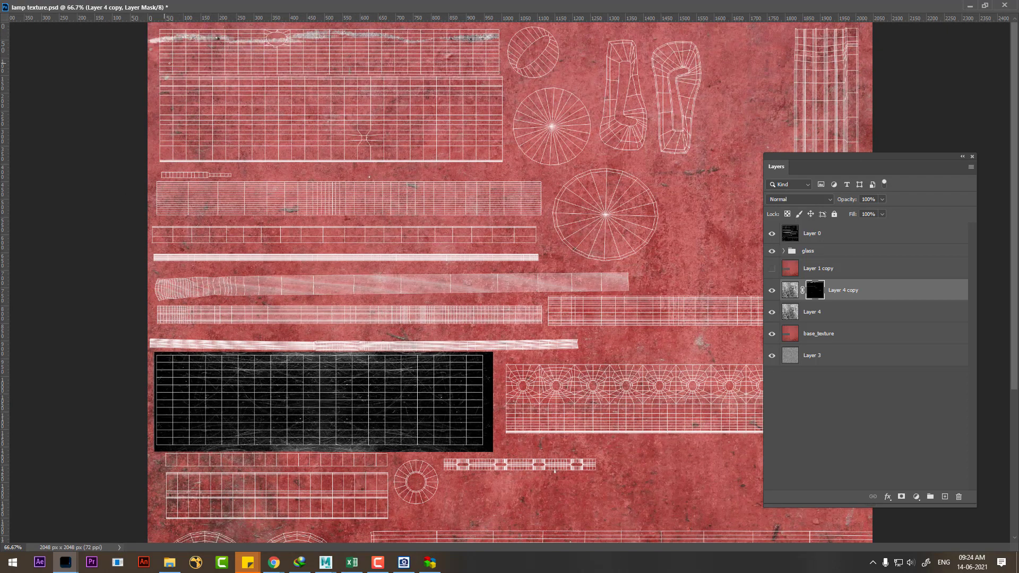
{"action": "left_click_drag", "start_coordinate": [245, 61], "coordinate": [356, 53]}
{"action": "left_click_drag", "start_coordinate": [425, 63], "coordinate": [463, 60]}
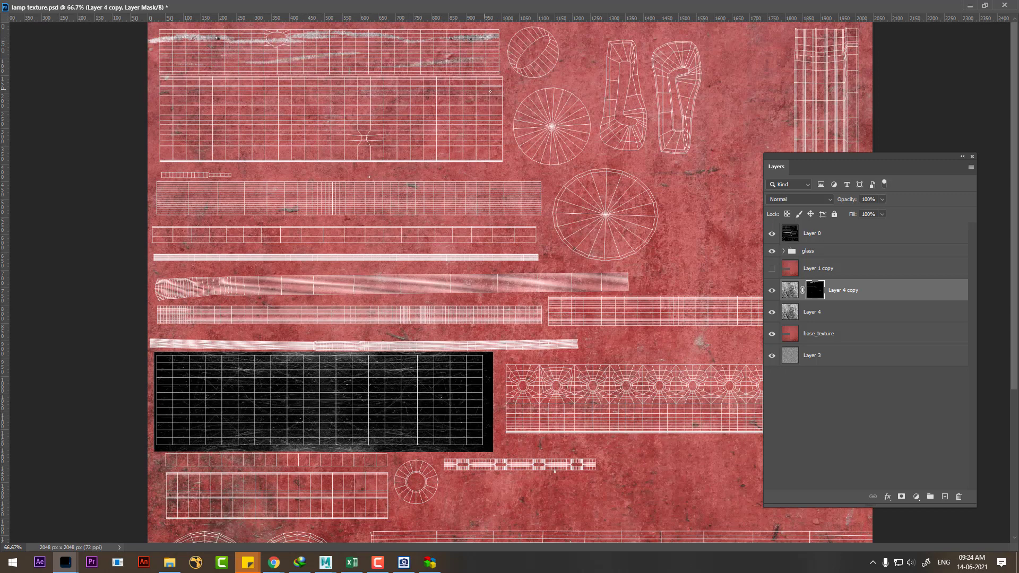
{"action": "left_click_drag", "start_coordinate": [327, 94], "coordinate": [142, 107]}
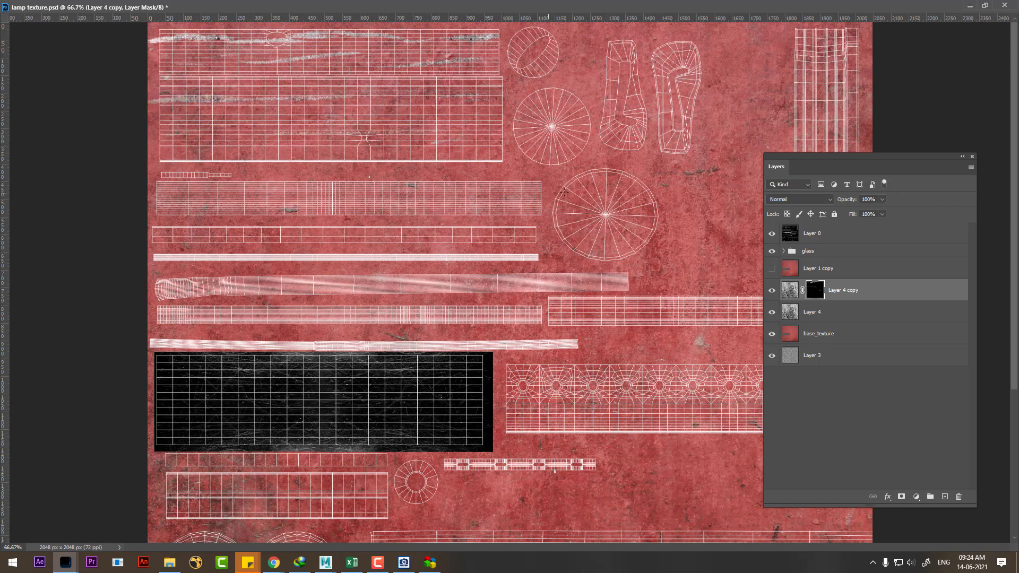
{"action": "left_click_drag", "start_coordinate": [370, 198], "coordinate": [163, 207]}
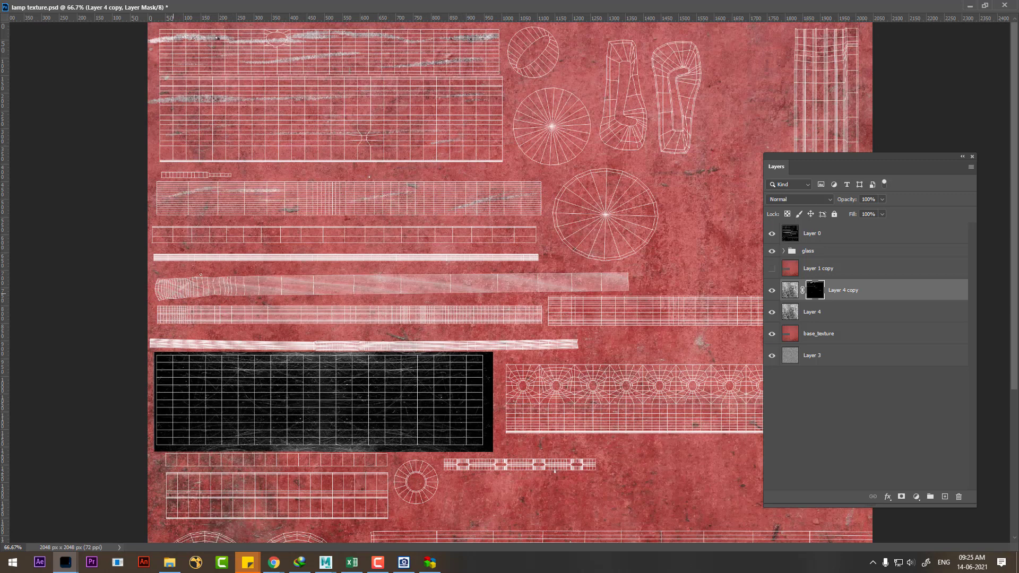
{"action": "left_click_drag", "start_coordinate": [338, 262], "coordinate": [308, 276]}
{"action": "key", "text": "ctrl+minus"}
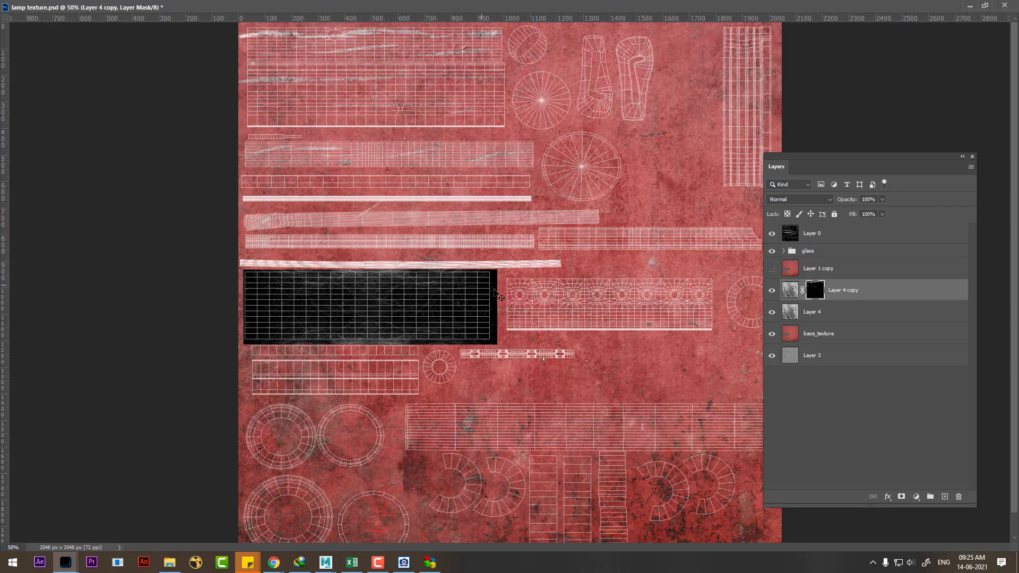
{"action": "key", "text": "ctrl+minus"}
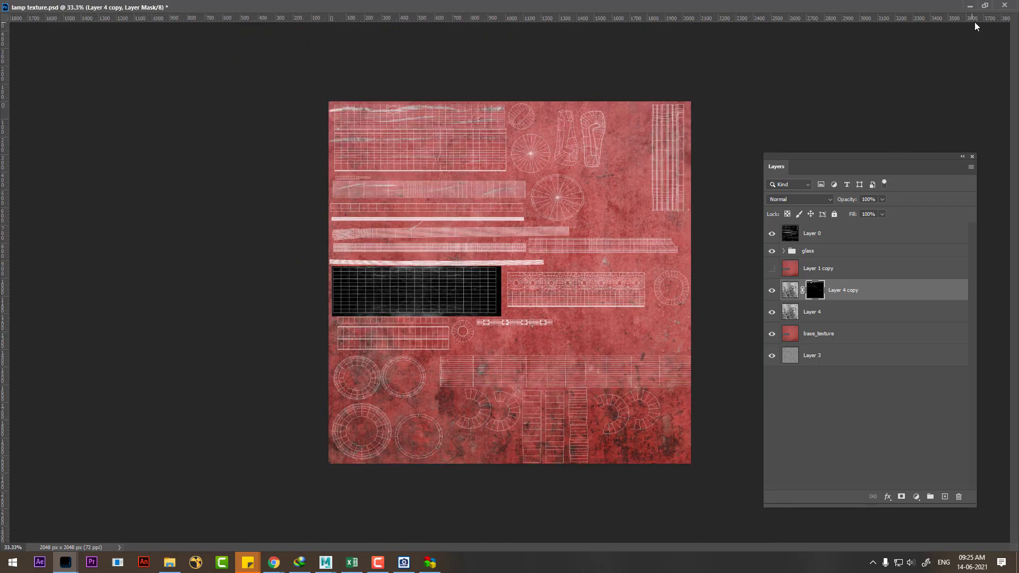
{"action": "left_click", "coordinate": [986, 8]}
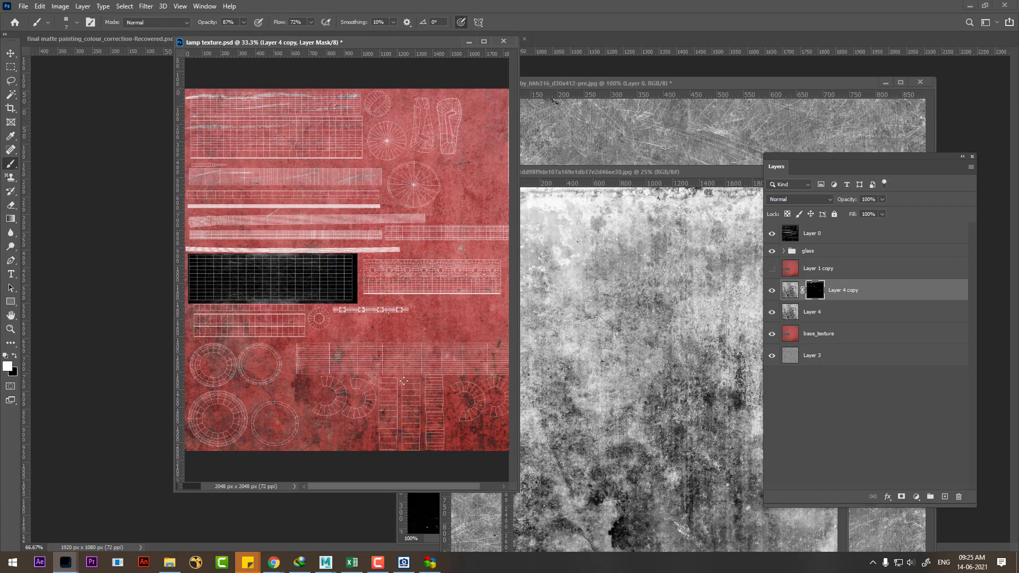
Step: Define a new brush preset from the scratched metal image
{"action": "left_click", "coordinate": [626, 149]}
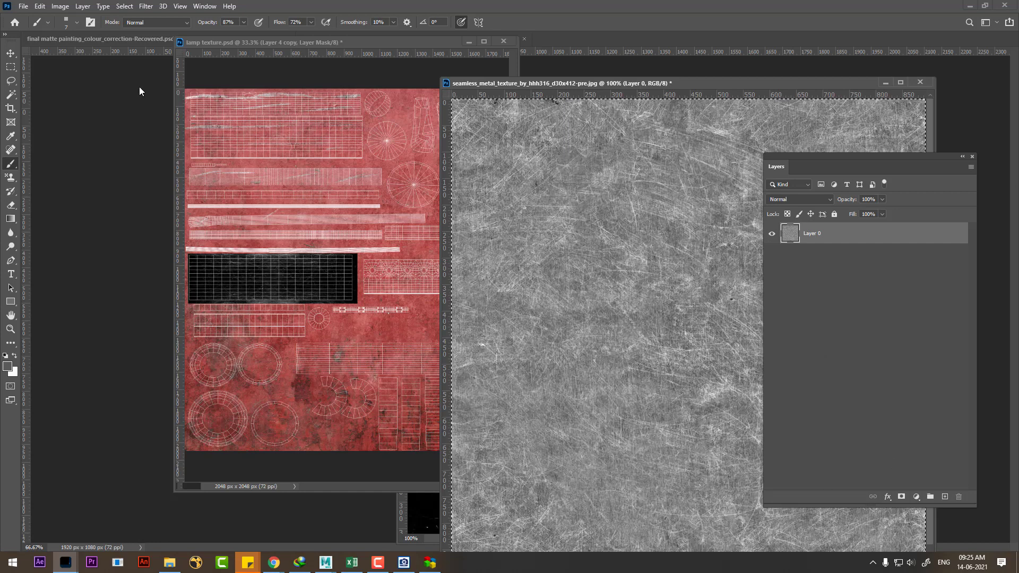
{"action": "left_click", "coordinate": [41, 6]}
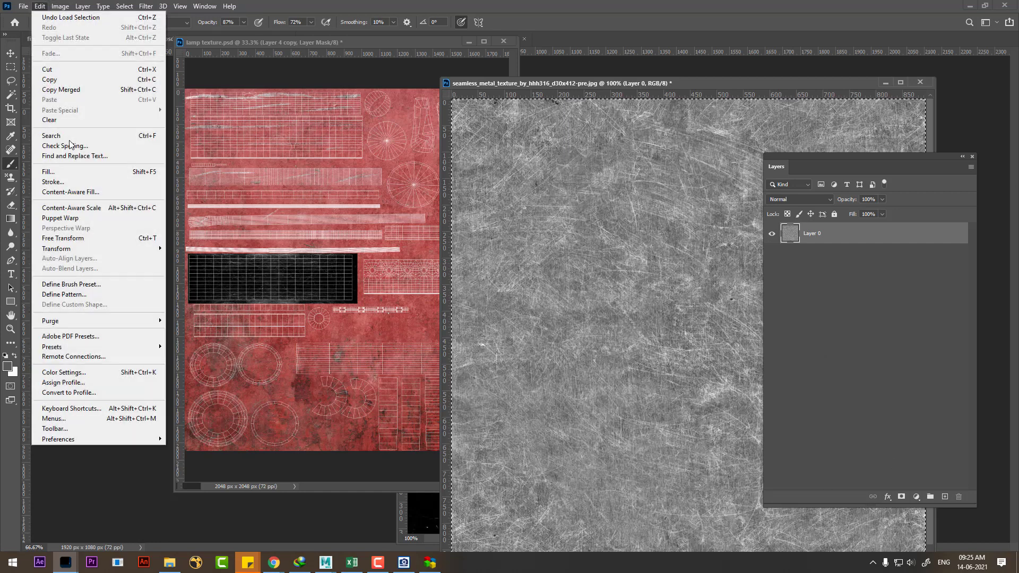
{"action": "left_click", "coordinate": [74, 284]}
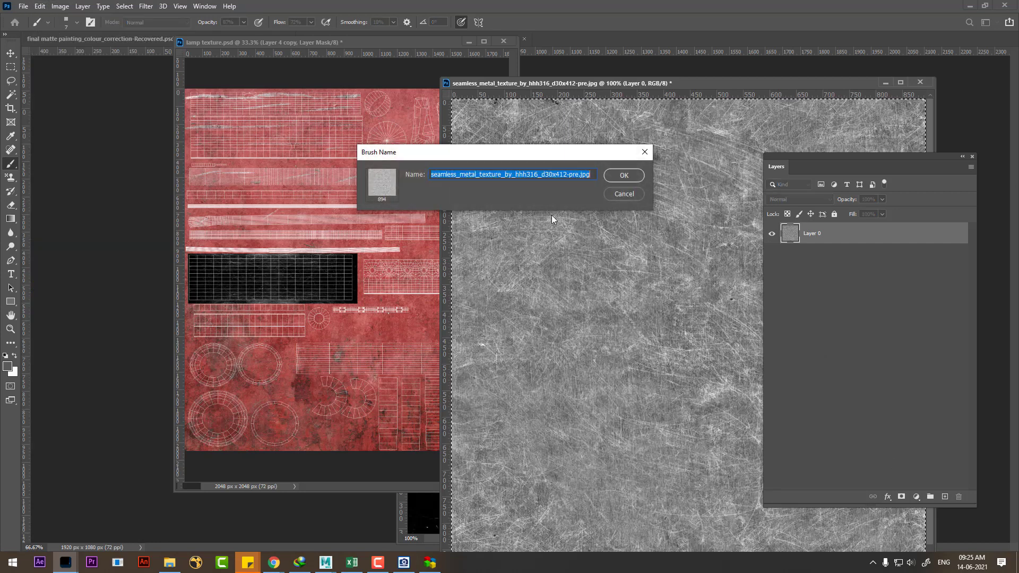
{"action": "left_click", "coordinate": [623, 176]}
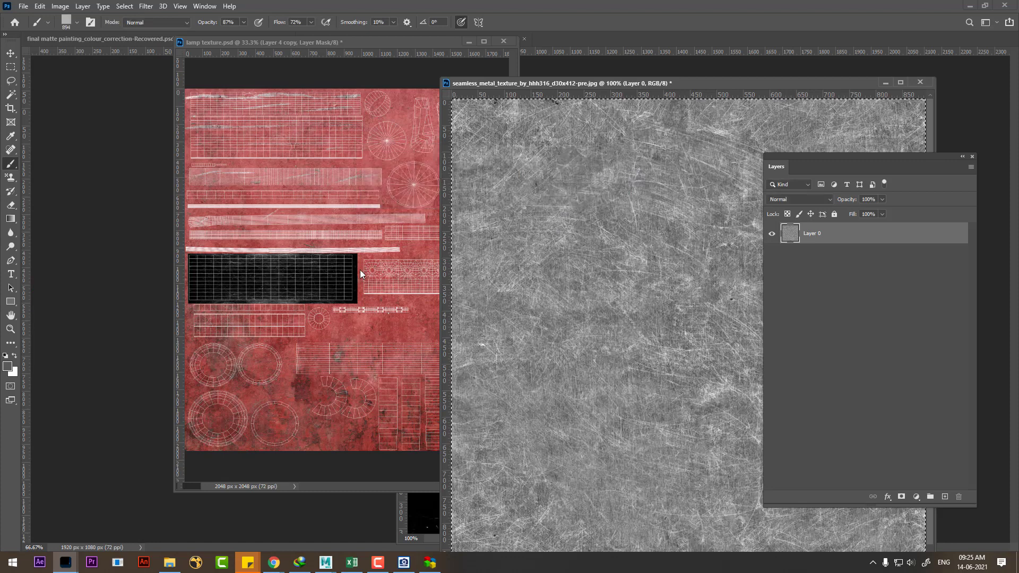
Step: Paint scratches across the Layer 4 copy mask of lamp texture.psd with an enlarged scratch brush
{"action": "left_click", "coordinate": [334, 290]}
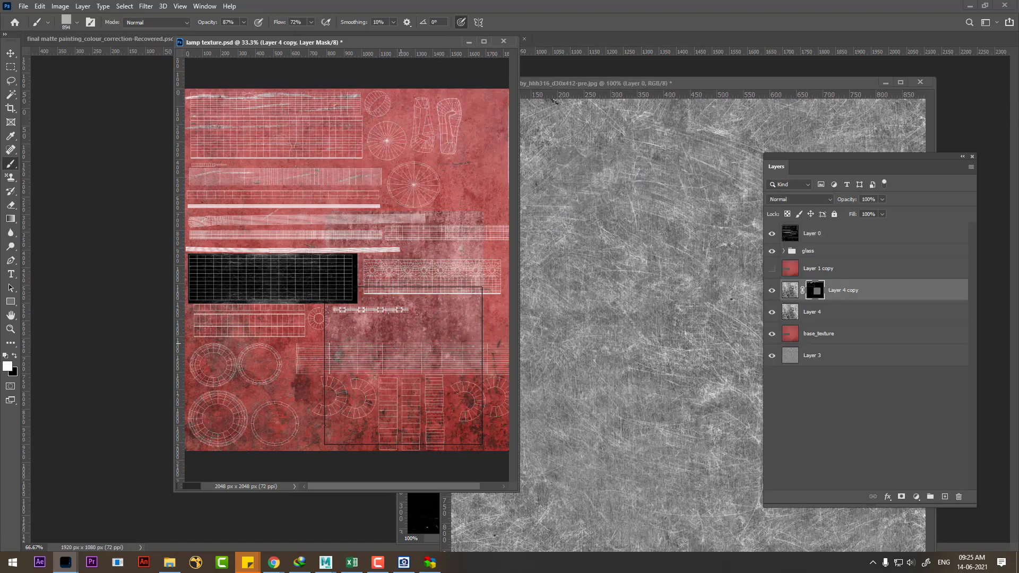
{"action": "left_click", "coordinate": [484, 43]}
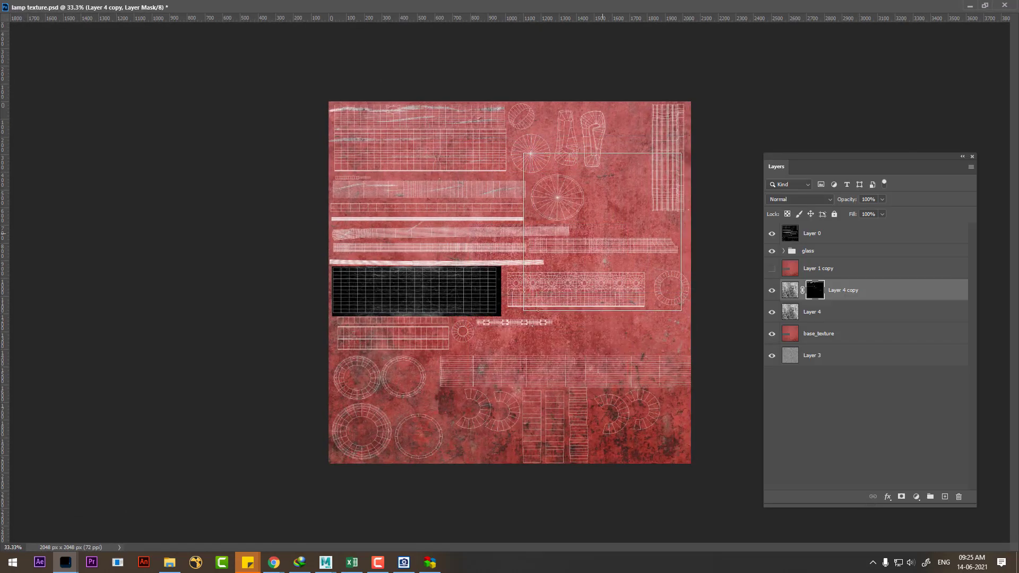
{"action": "left_click", "coordinate": [637, 248]}
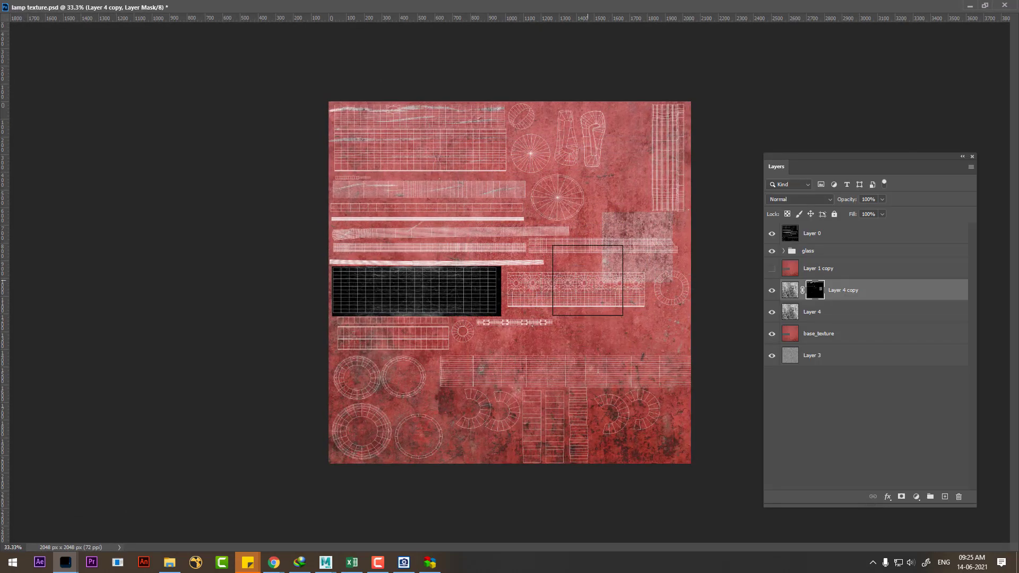
{"action": "key", "text": "ctrl+z"}
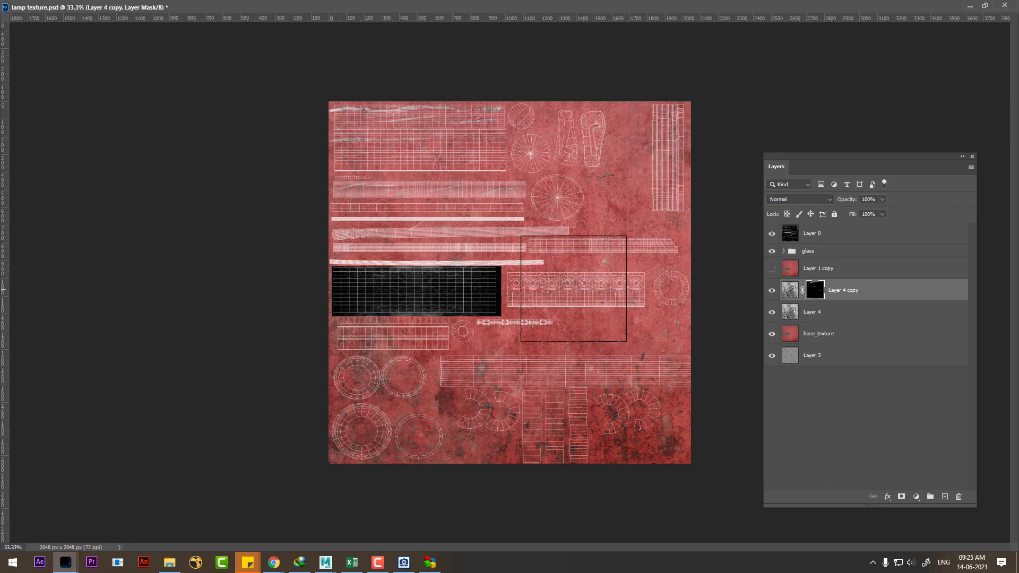
{"action": "key", "text": "bracketright"}
{"action": "key", "text": "bracketright"}
{"action": "key", "text": "bracketright"}
{"action": "key", "text": "bracketright"}
{"action": "key", "text": "bracketright"}
{"action": "key", "text": "bracketright"}
{"action": "key", "text": "bracketright"}
{"action": "key", "text": "bracketright"}
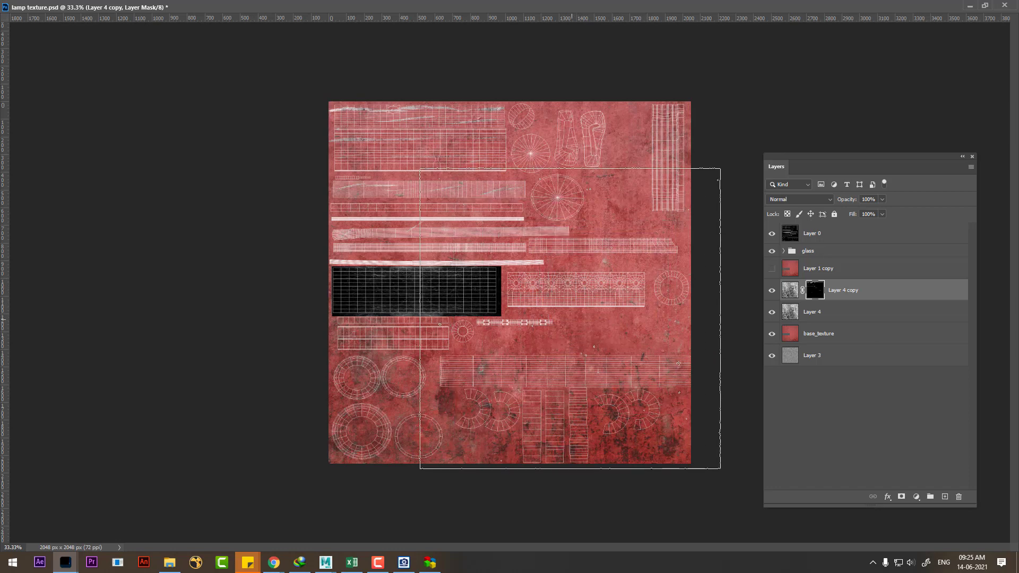
{"action": "key", "text": "bracketright"}
{"action": "key", "text": "bracketright"}
{"action": "key", "text": "bracketright"}
{"action": "left_click_drag", "start_coordinate": [535, 295], "coordinate": [489, 336]}
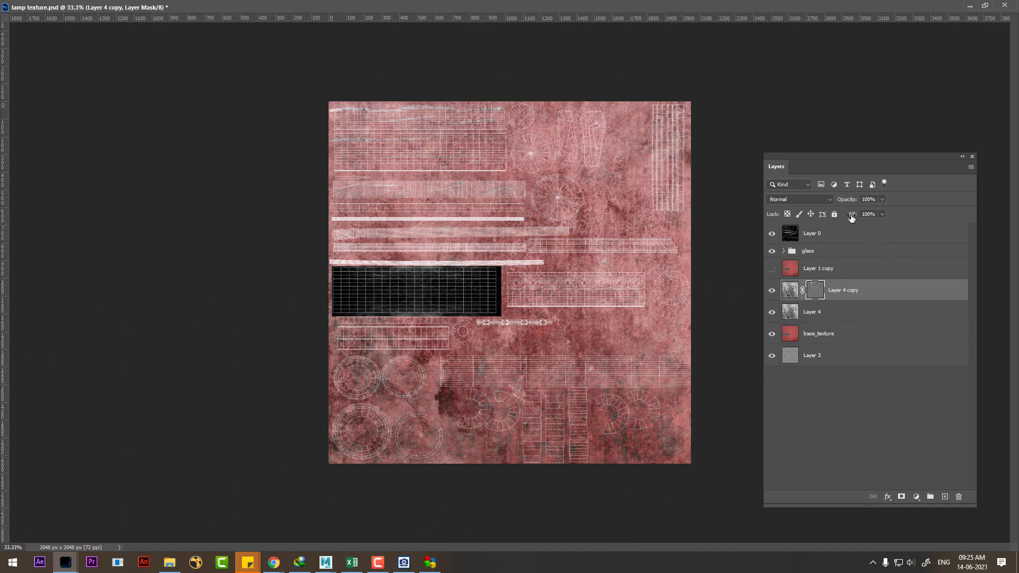
Step: Adjust layer fill, fill the mask black, set a 400 px low-opacity brush, and hide Layer 4
{"action": "left_click_drag", "start_coordinate": [848, 217], "coordinate": [877, 218]}
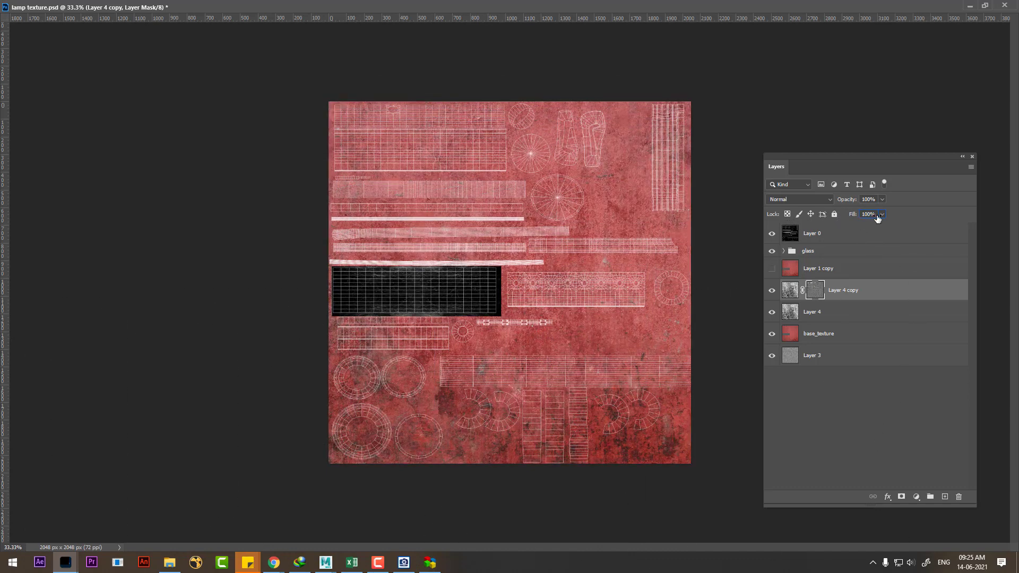
{"action": "key", "text": "Return"}
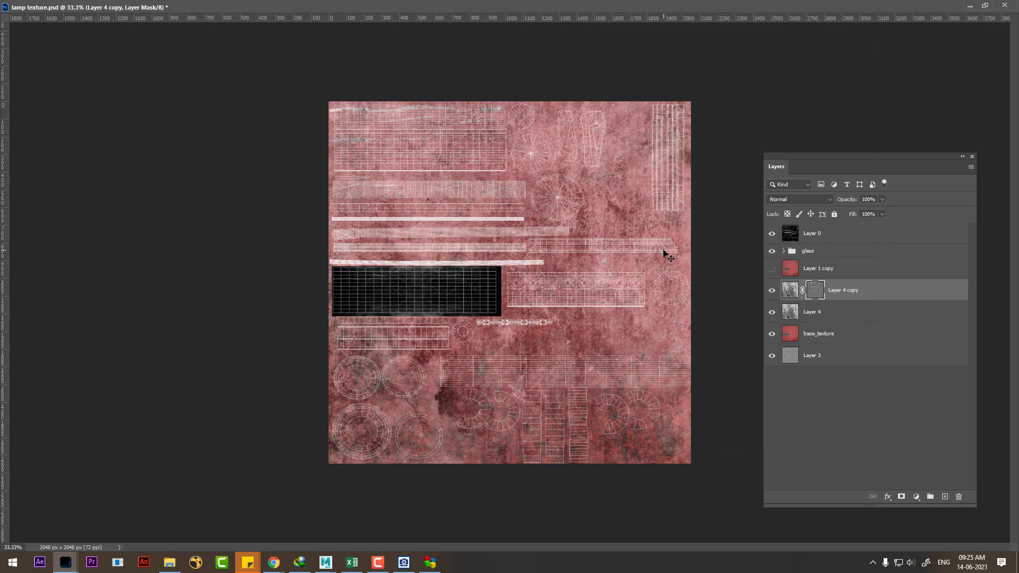
{"action": "key", "text": "ctrl+i"}
{"action": "left_click", "coordinate": [985, 5]}
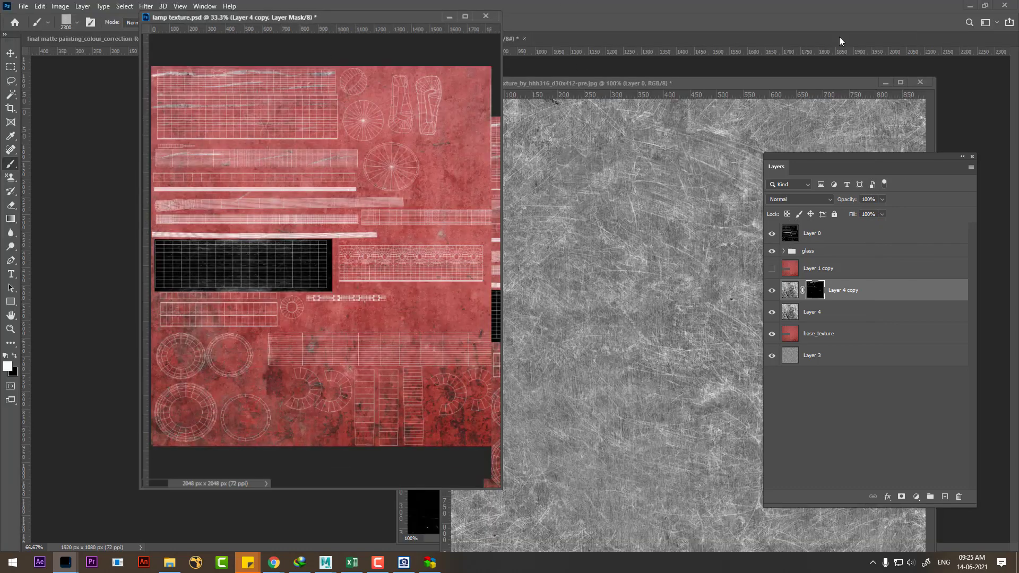
{"action": "left_click_drag", "start_coordinate": [209, 22], "coordinate": [164, 25]}
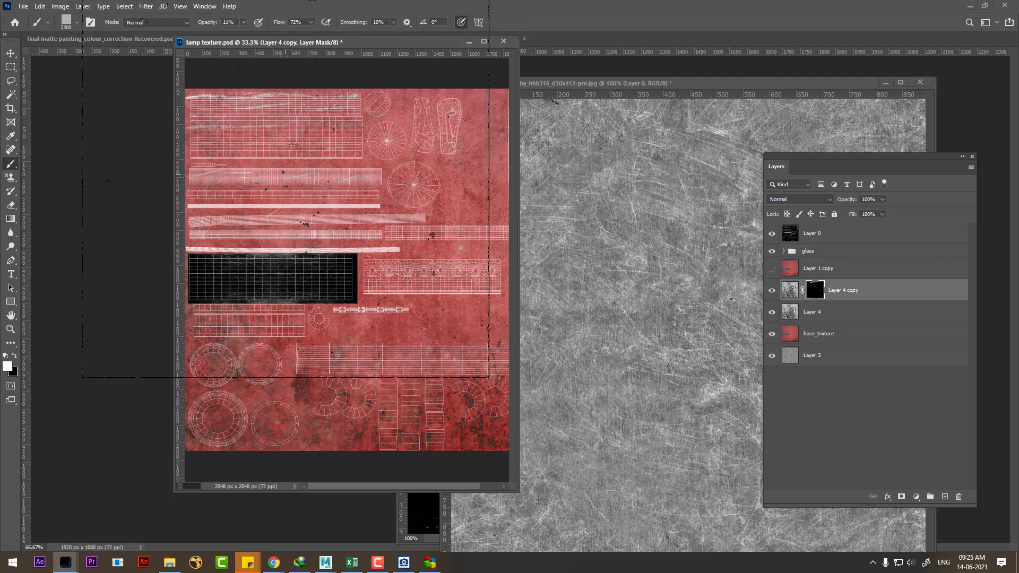
{"action": "right_click_drag", "start_coordinate": [319, 231], "coordinate": [355, 193], "text": "alt"}
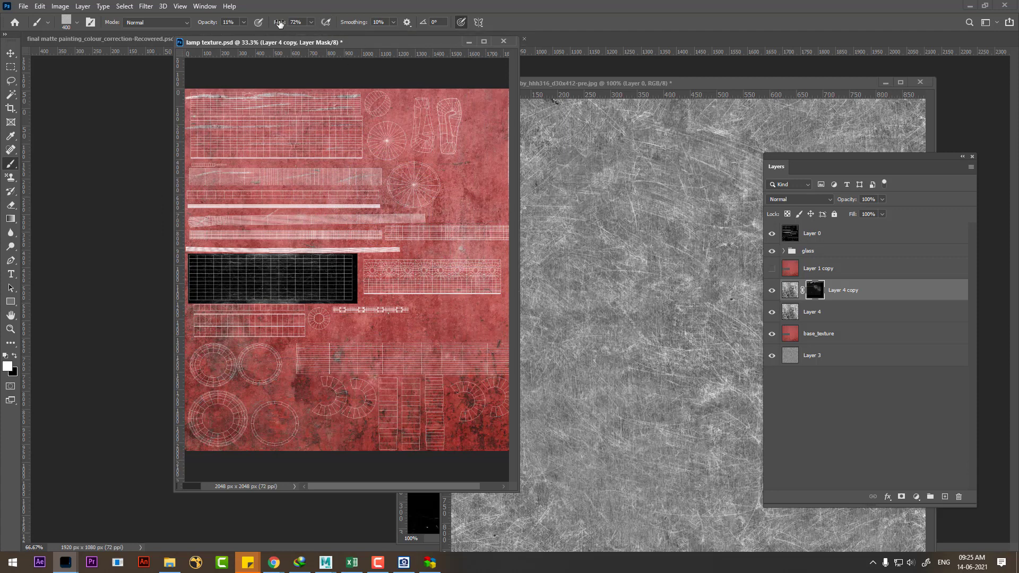
{"action": "left_click", "coordinate": [772, 312]}
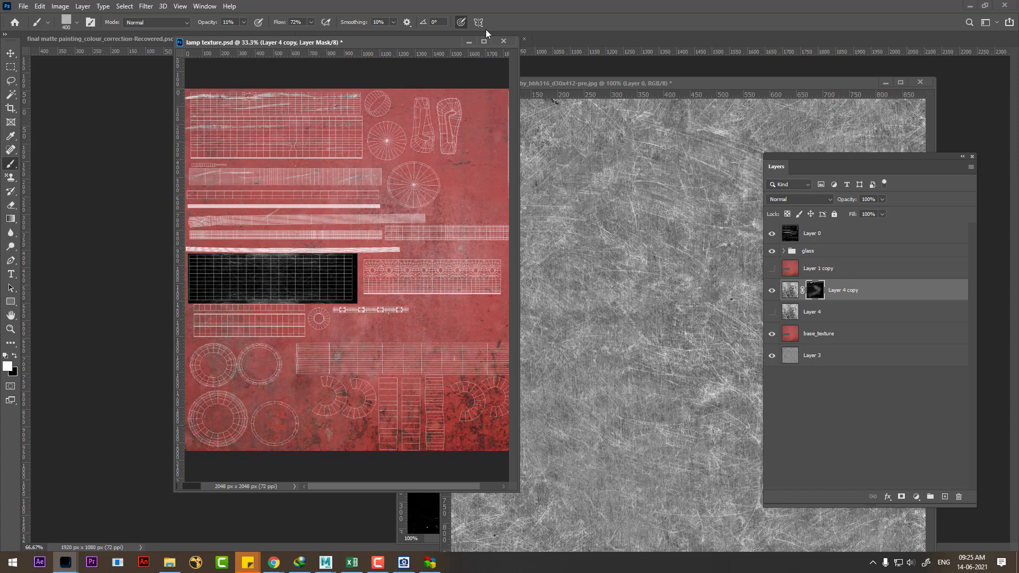
{"action": "left_click", "coordinate": [483, 42]}
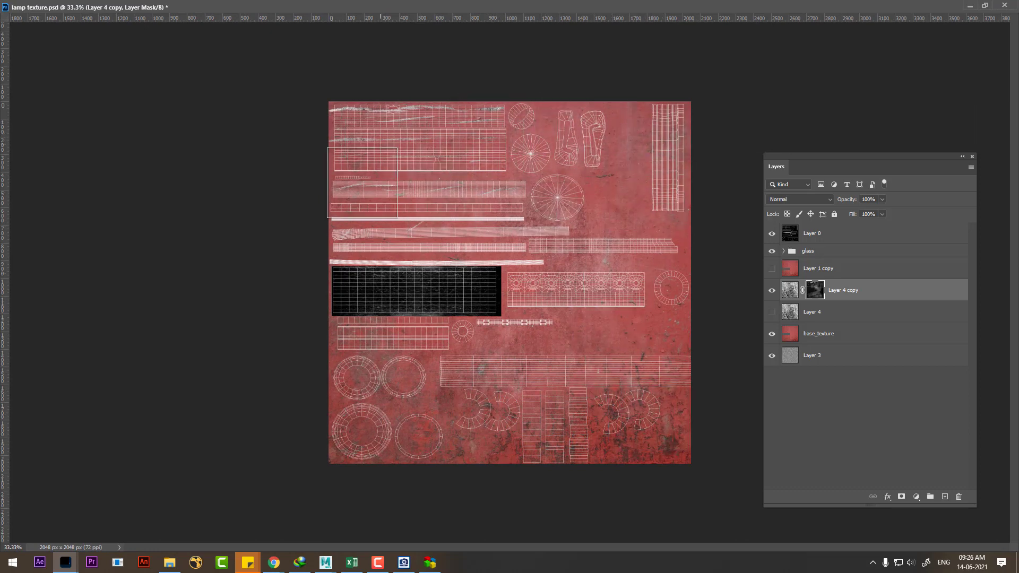
Step: Hide the UV wireframe Layer 0 and try saving the texture, dismissing the save errors
{"action": "key", "text": "Tab"}
{"action": "key", "text": "Tab"}
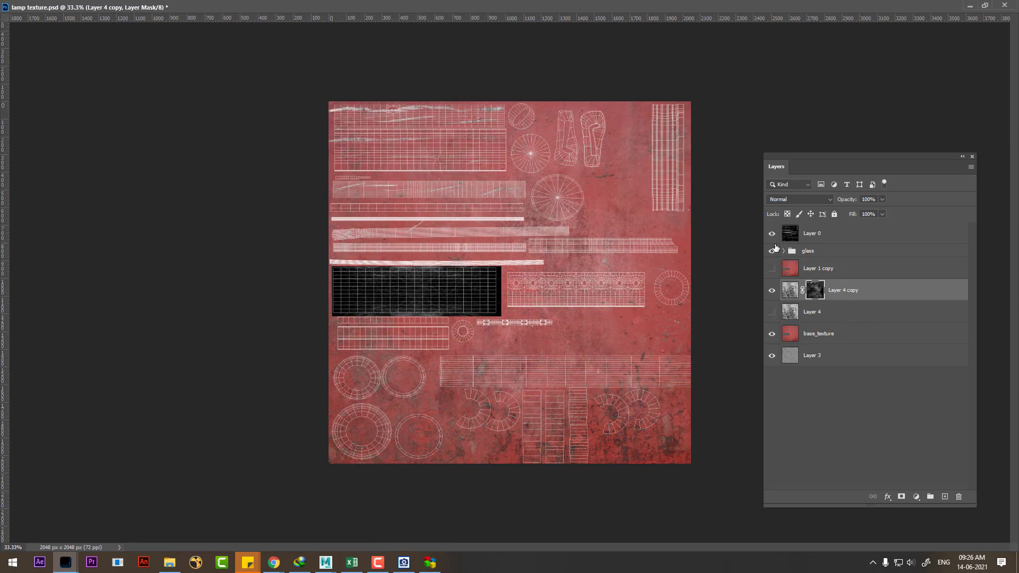
{"action": "left_click", "coordinate": [772, 235]}
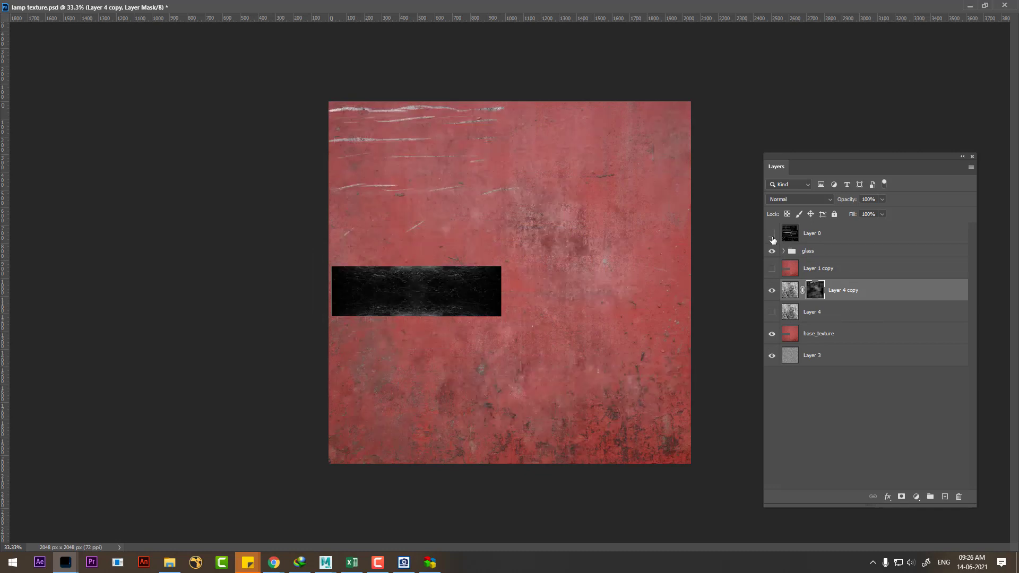
{"action": "key", "text": "ctrl+s"}
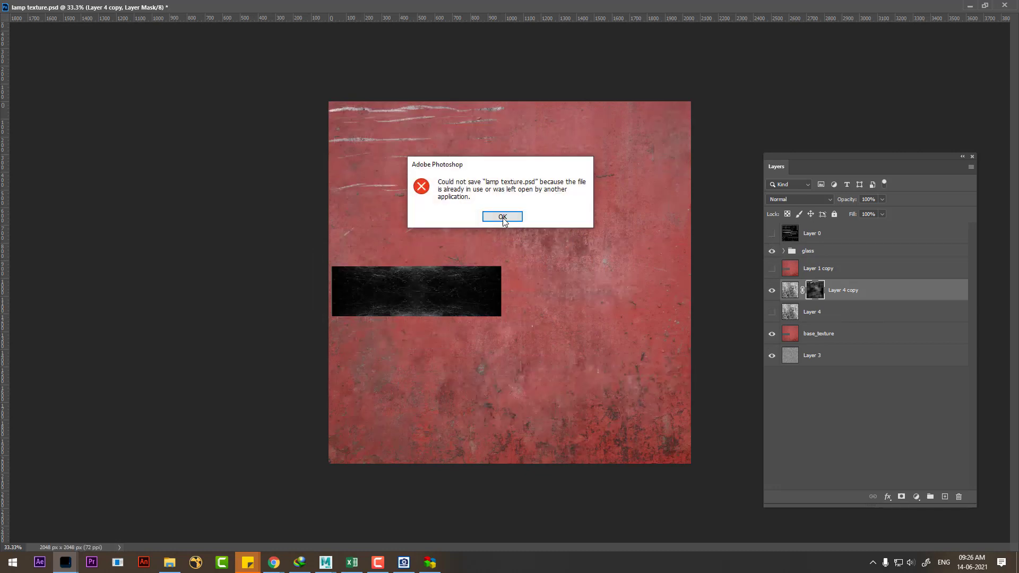
{"action": "left_click", "coordinate": [502, 217]}
{"action": "key", "text": "ctrl+s"}
{"action": "left_click", "coordinate": [508, 222]}
{"action": "key", "text": "f"}
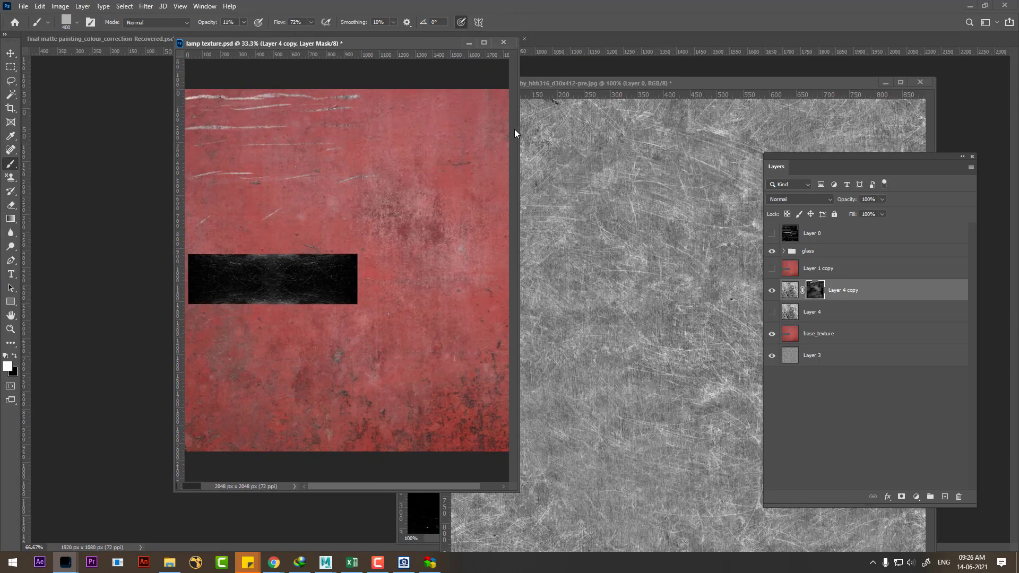
Step: Save the texture on this computer as a new file, lamp texture1.psd
{"action": "key", "text": "ctrl+shift+s"}
{"action": "left_click", "coordinate": [483, 318]}
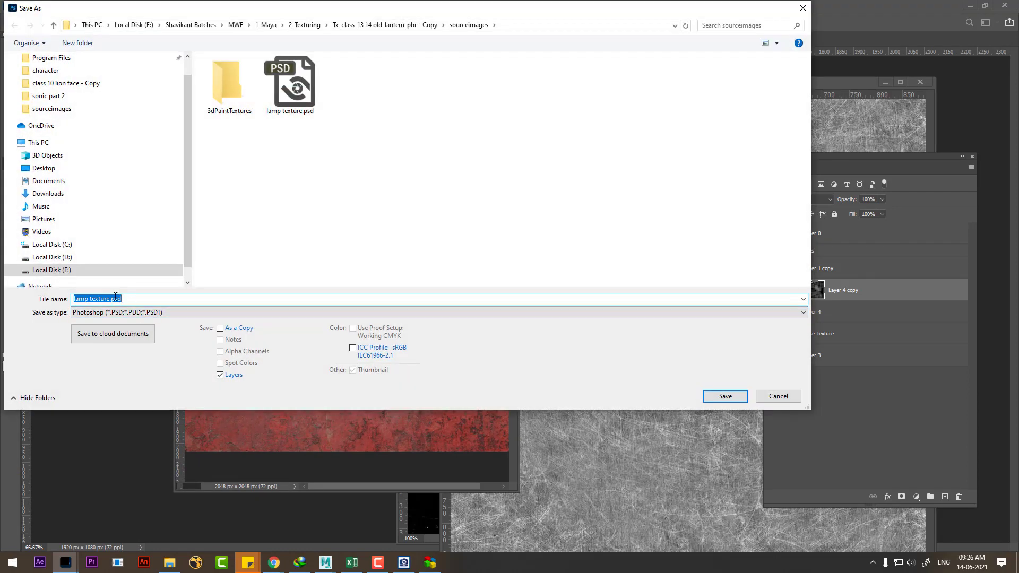
{"action": "left_click", "coordinate": [110, 298]}
{"action": "key", "text": "Return"}
{"action": "key", "text": "Return"}
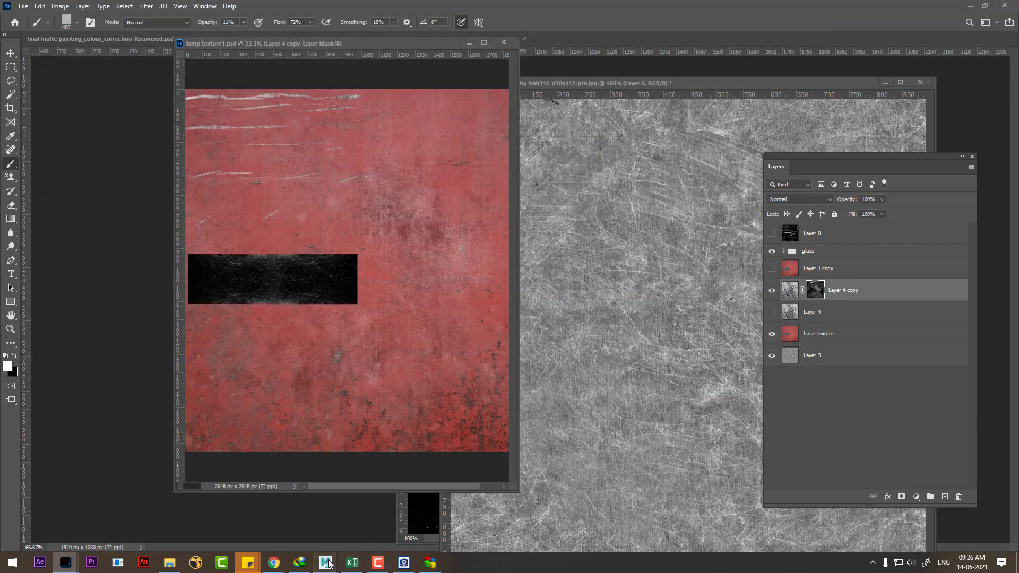
Step: In Maya, point the file4 texture node's Image Name to lamp texture1.psd
{"action": "mouse_move", "coordinate": [325, 563]}
{"action": "left_click", "coordinate": [423, 518]}
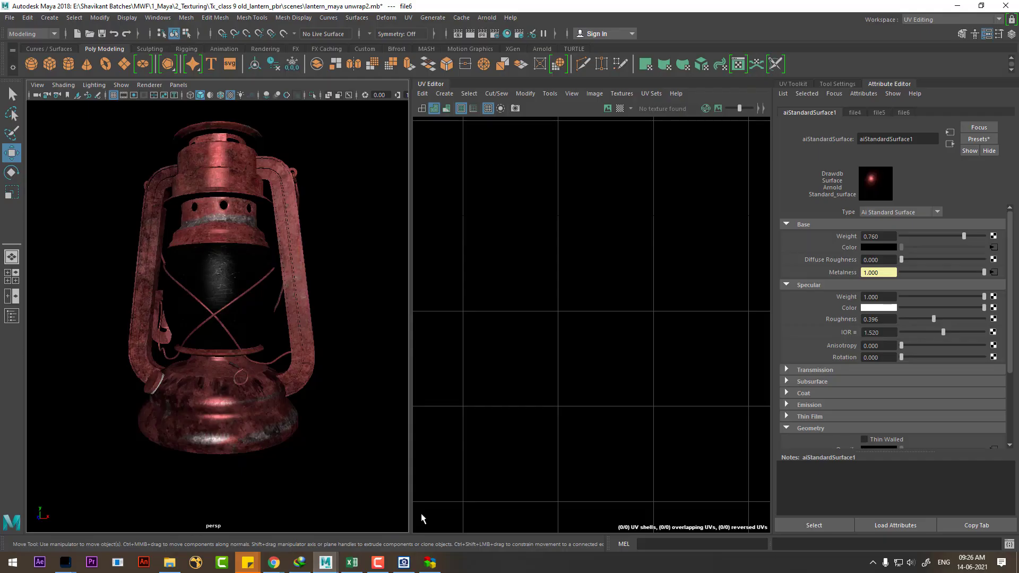
{"action": "left_click", "coordinate": [993, 248]}
{"action": "left_click", "coordinate": [996, 257]}
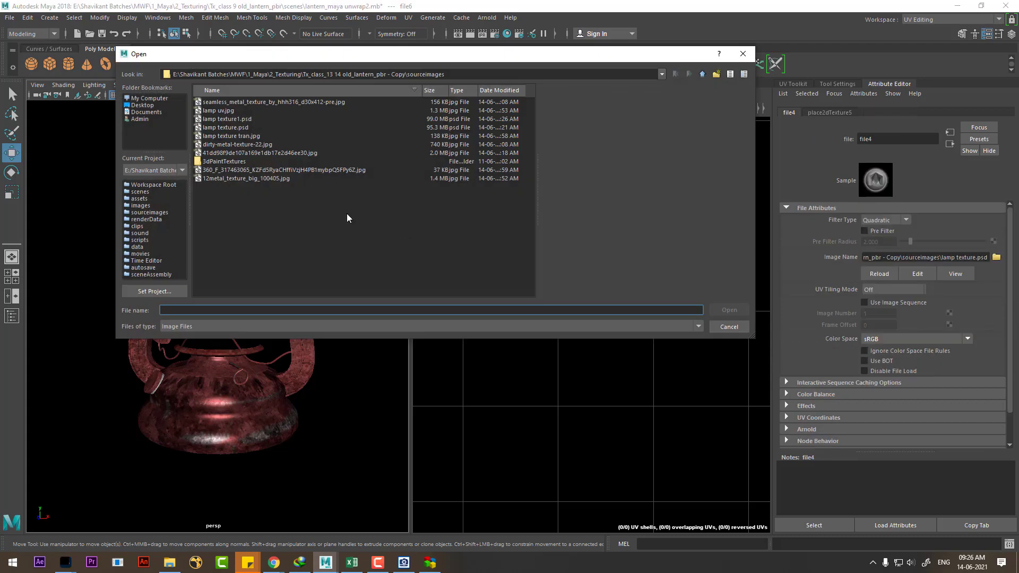
{"action": "double_click", "coordinate": [225, 120]}
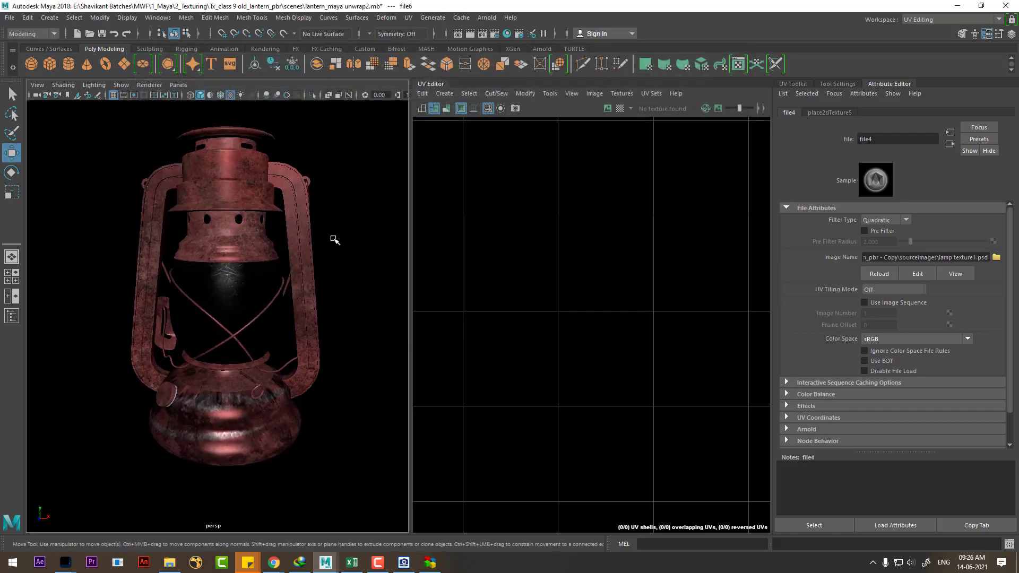
Step: Orbit and zoom around the lantern to inspect the updated scratched red finish
{"action": "scroll", "coordinate": [318, 234], "scroll_direction": "up", "scroll_amount": 2}
{"action": "scroll", "coordinate": [298, 230], "scroll_direction": "up", "scroll_amount": 1}
{"action": "scroll", "coordinate": [303, 237], "scroll_direction": "up", "scroll_amount": 2}
{"action": "scroll", "coordinate": [307, 230], "scroll_direction": "up", "scroll_amount": 1}
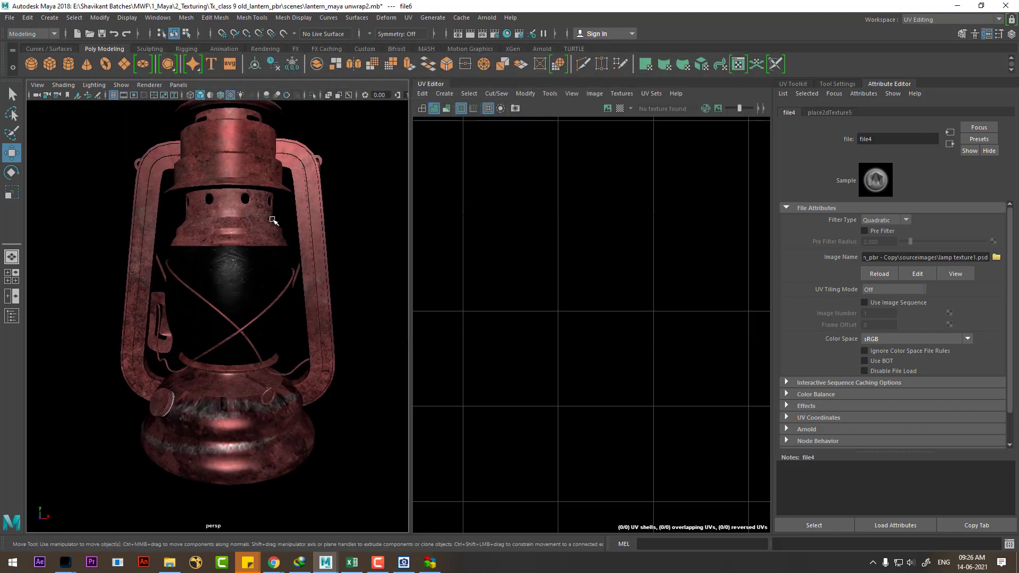
{"action": "left_click", "coordinate": [273, 221]}
{"action": "left_click", "coordinate": [370, 238]}
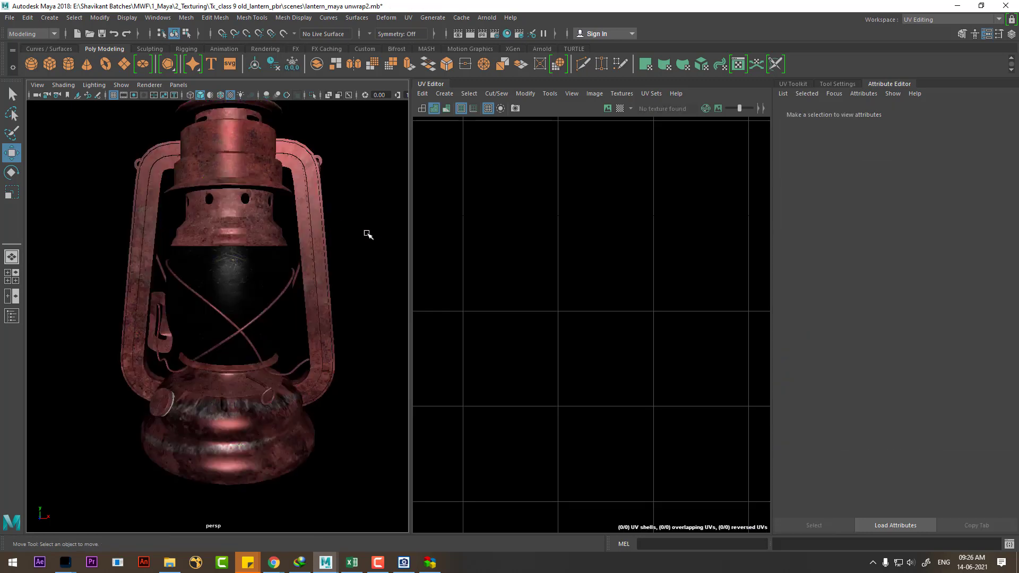
{"action": "mouse_move", "coordinate": [366, 216]}
{"action": "left_mouse_down", "text": "alt"}
{"action": "mouse_move", "coordinate": [152, 250]}
{"action": "mouse_move", "coordinate": [113, 243]}
{"action": "left_mouse_up", "text": "alt"}
{"action": "mouse_move", "coordinate": [318, 312]}
{"action": "left_mouse_down", "text": "alt"}
{"action": "mouse_move", "coordinate": [223, 346]}
{"action": "mouse_move", "coordinate": [273, 356]}
{"action": "left_mouse_up", "text": "alt"}
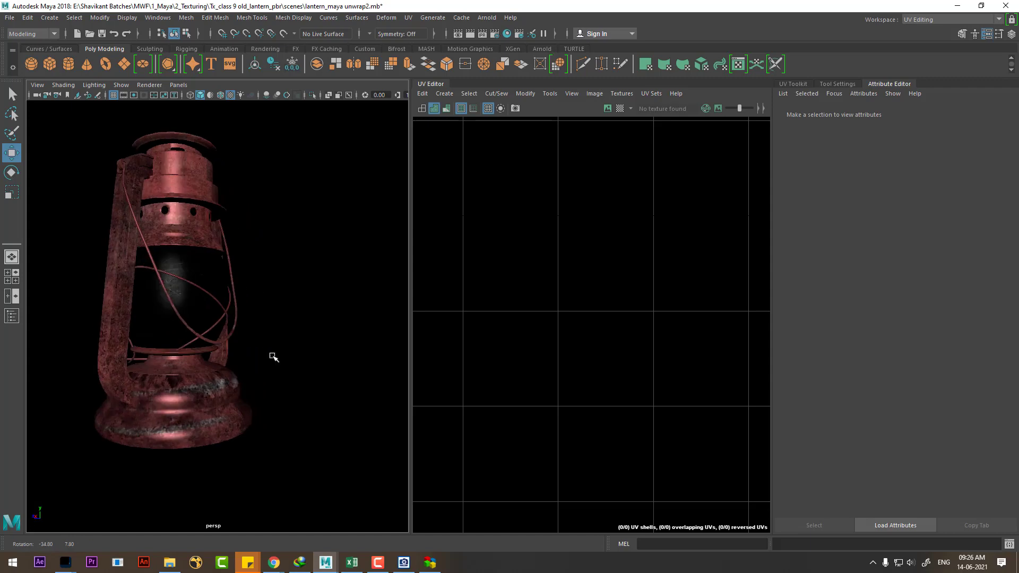
{"action": "right_click_drag", "start_coordinate": [262, 393], "coordinate": [284, 337], "text": "alt"}
{"action": "mouse_move", "coordinate": [284, 337]}
{"action": "left_mouse_down", "text": "alt"}
{"action": "mouse_move", "coordinate": [205, 375]}
{"action": "mouse_move", "coordinate": [312, 380]}
{"action": "left_mouse_up", "text": "alt"}
{"action": "right_click_drag", "start_coordinate": [312, 380], "coordinate": [291, 405], "text": "alt"}
{"action": "mouse_move", "coordinate": [292, 405]}
{"action": "left_mouse_down", "text": "alt"}
{"action": "mouse_move", "coordinate": [269, 403]}
{"action": "mouse_move", "coordinate": [338, 399]}
{"action": "mouse_move", "coordinate": [331, 354]}
{"action": "mouse_move", "coordinate": [308, 371]}
{"action": "left_mouse_up", "text": "alt"}
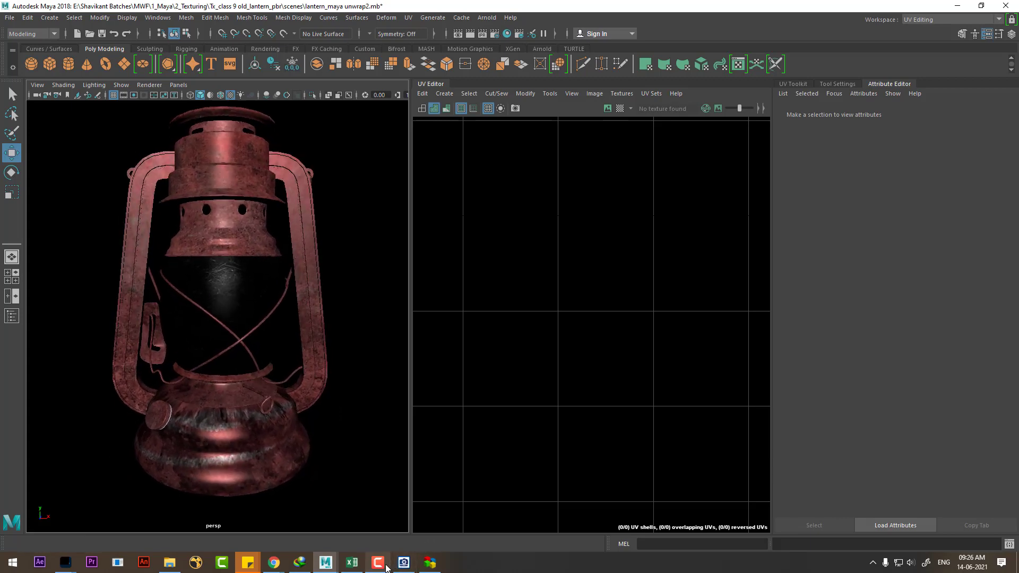